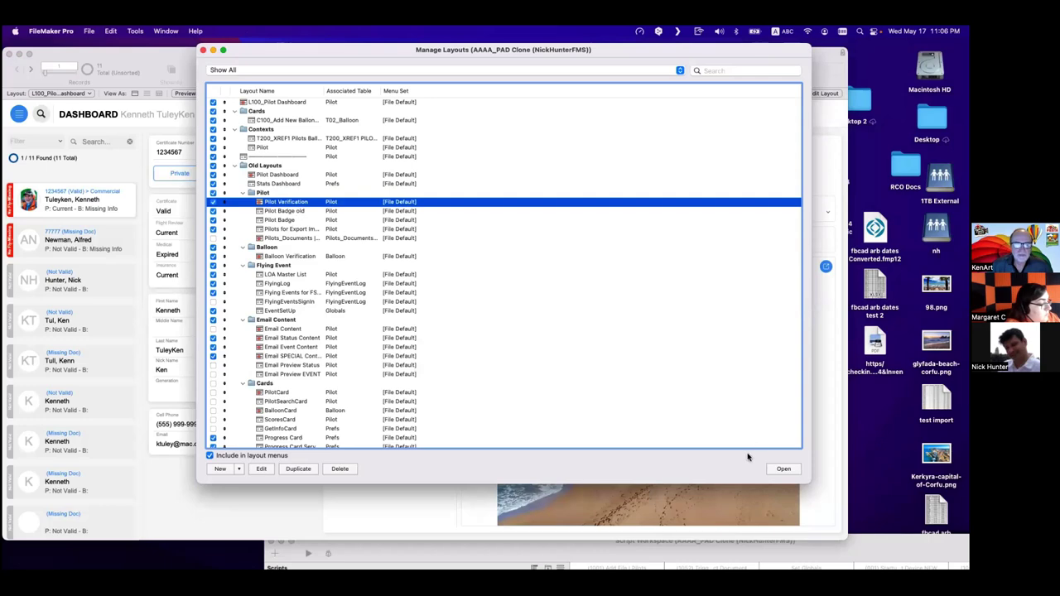
Open the Pilot Verification layout, close the layout manager, and view the first certificate picture enlarged before dismissing it.
key(Return)
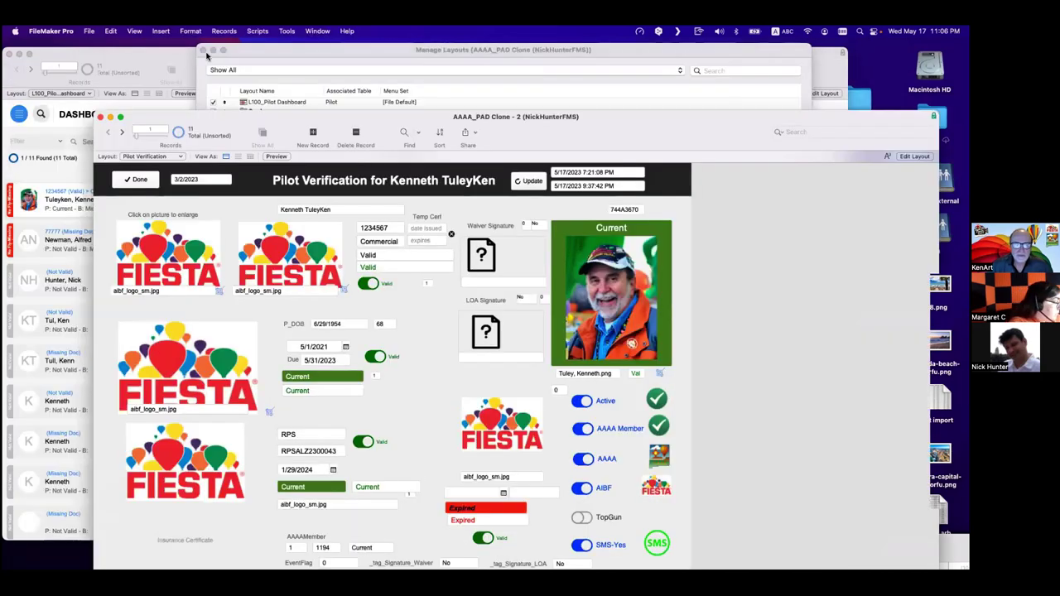
click(203, 51)
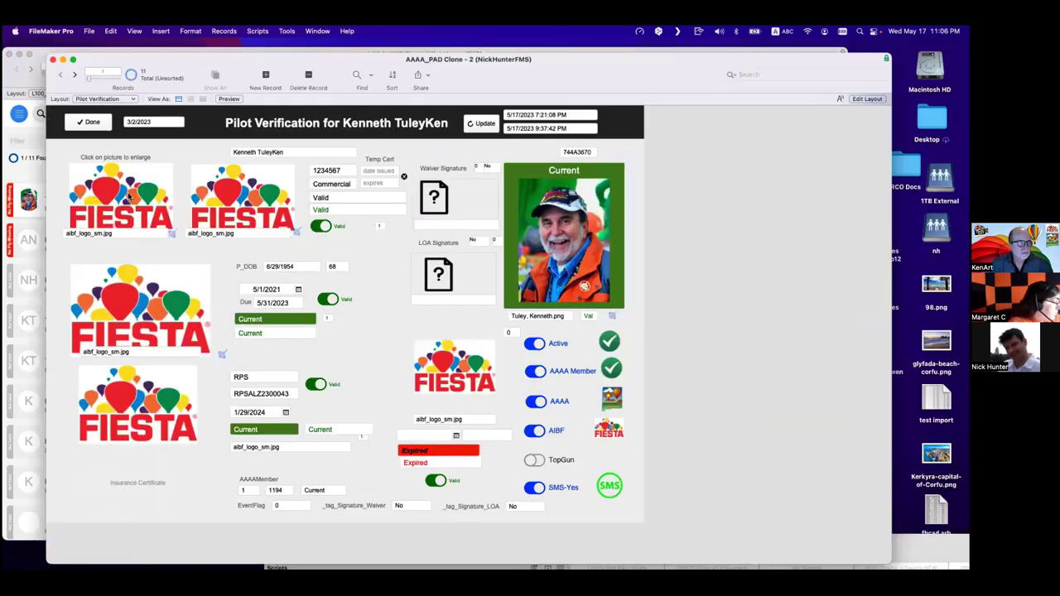
click(128, 196)
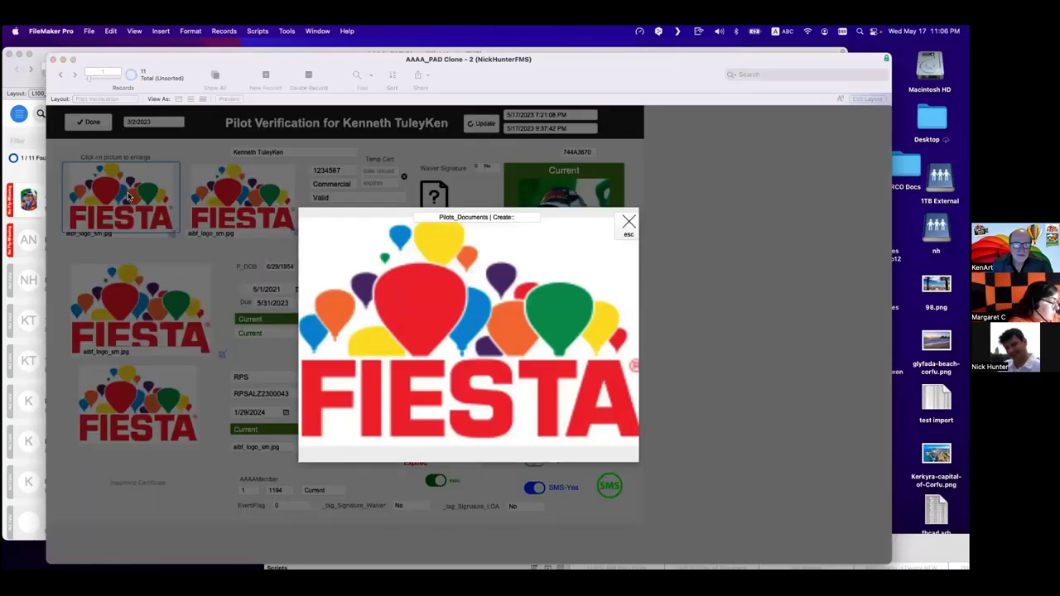
click(629, 222)
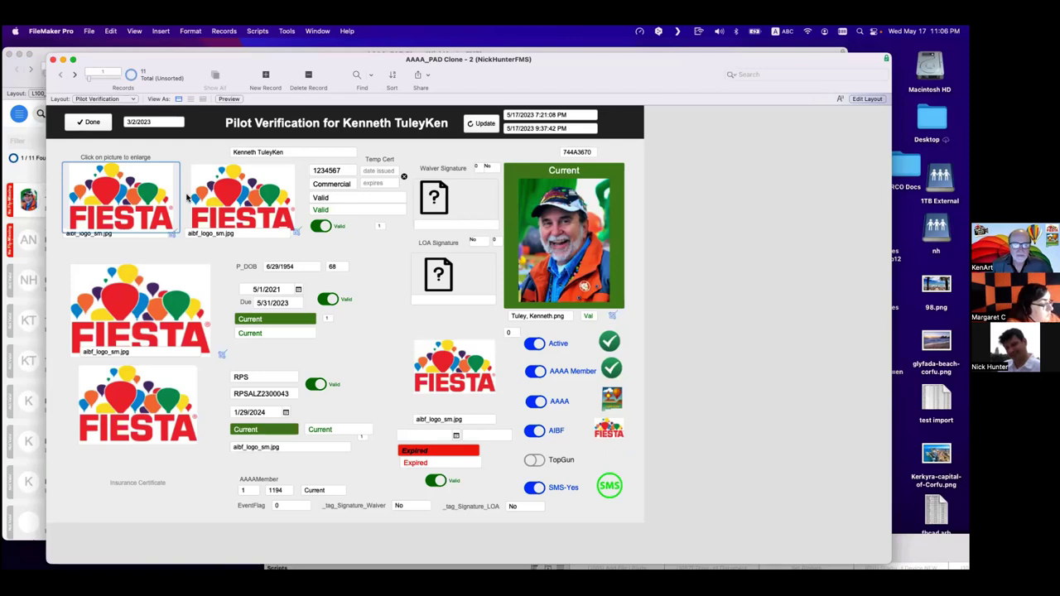
key(super+s)
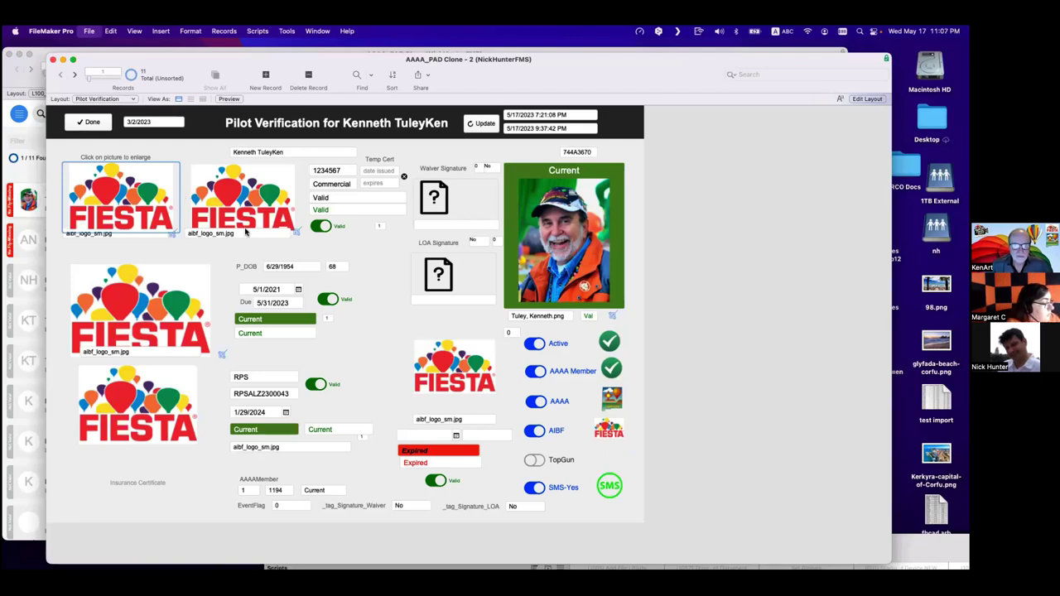
Open the database definition, sort the Pilot table's fields by type, and select the BadgeQRcode, DocumentDetailsPilot and Picture container fields.
key(super+shift+d)
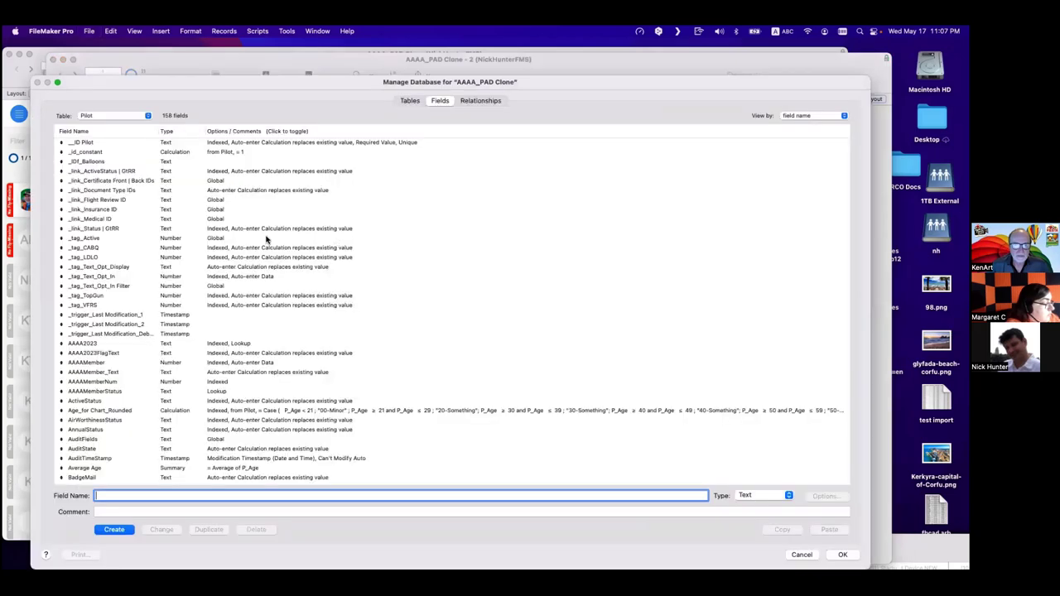
scroll(199, 313, down, 10)
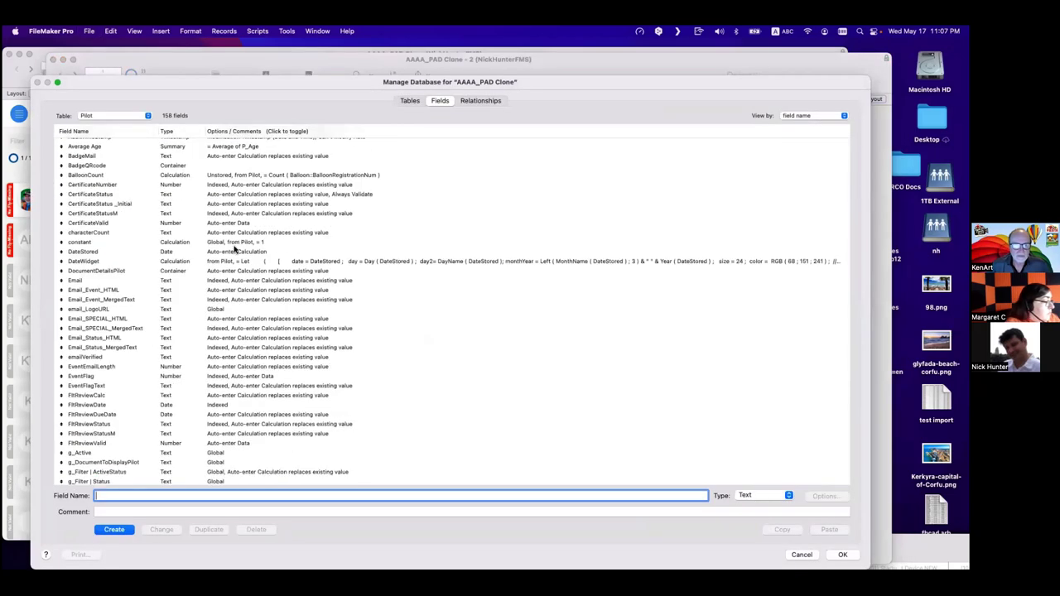
click(197, 131)
scroll(193, 248, down, 20)
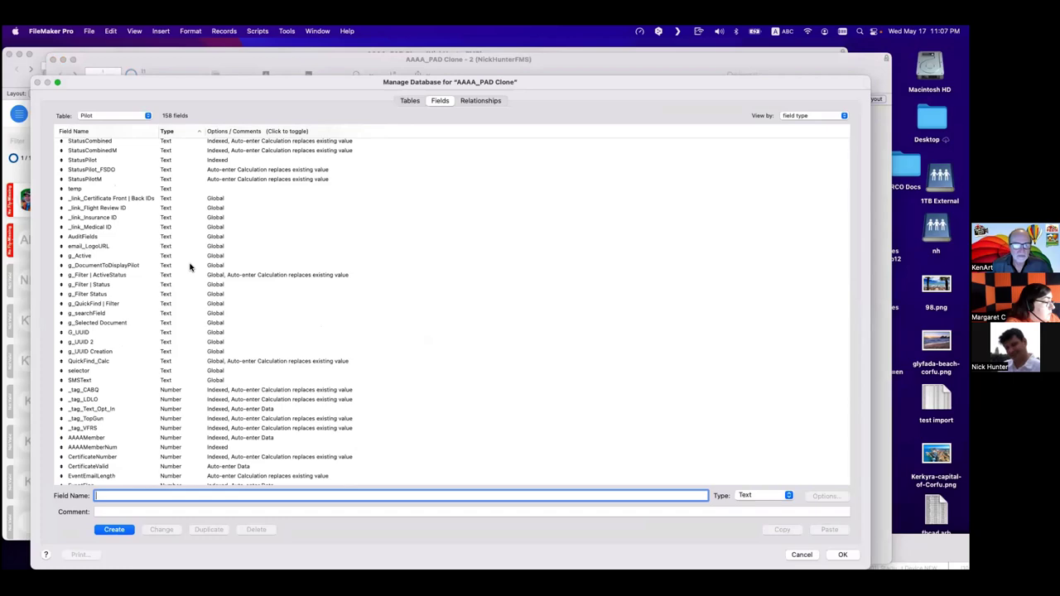
click(189, 355)
shift+click(191, 365)
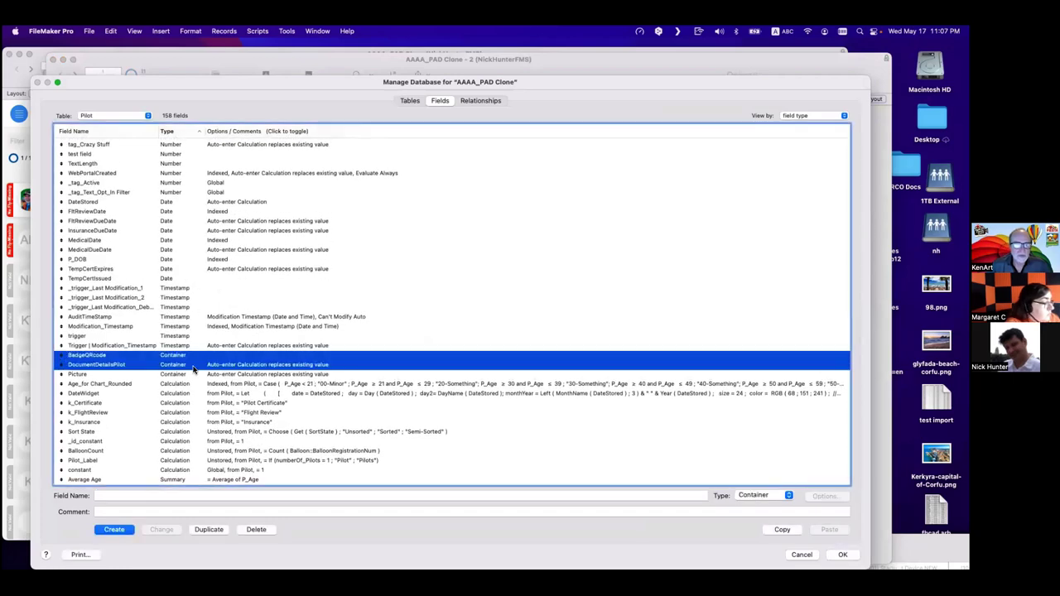
shift+click(192, 374)
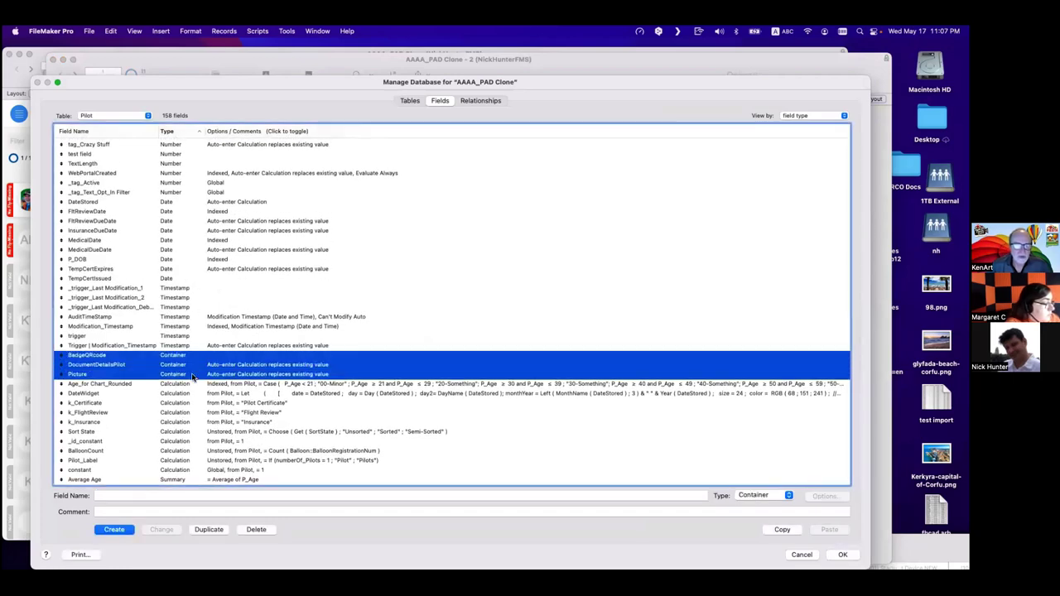
scroll(192, 377, up, 10)
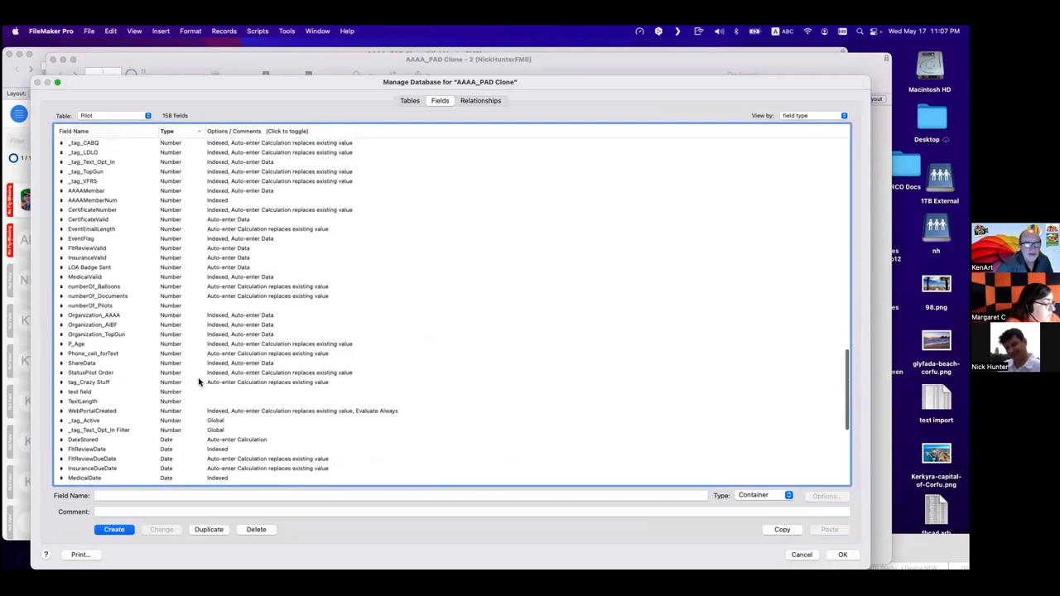
Show the Pilot_Documents table's fields and select all container fields from CertificatePicBack to Signature_Waiver.
click(117, 115)
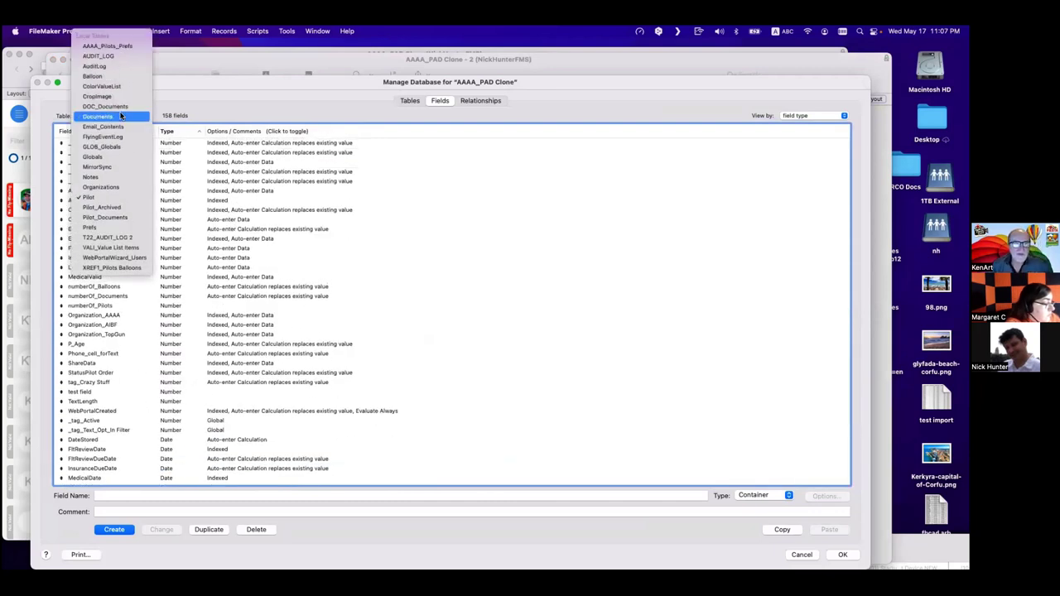
click(121, 217)
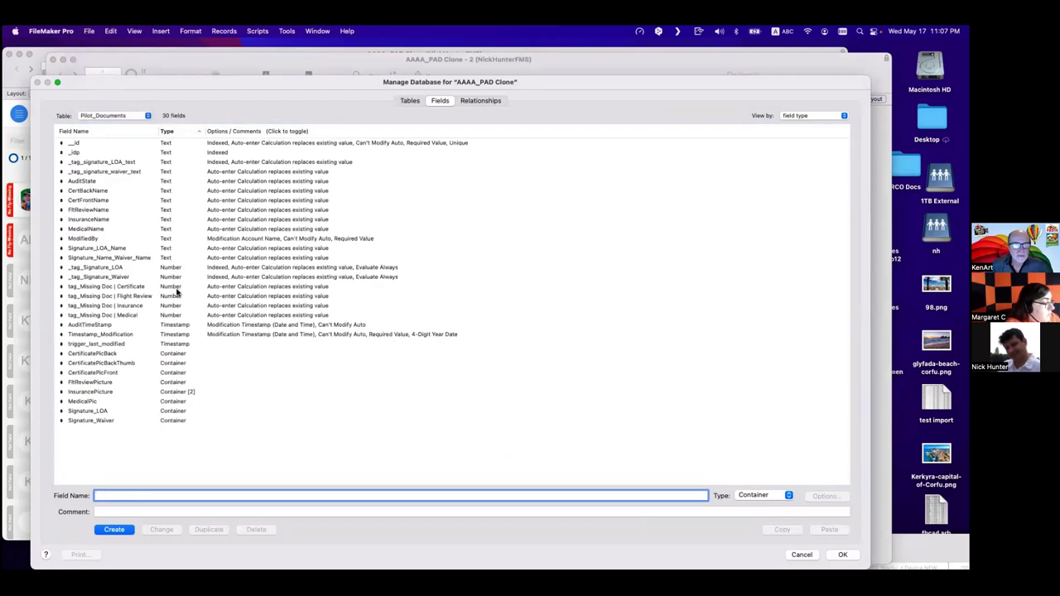
click(183, 354)
shift+click(186, 420)
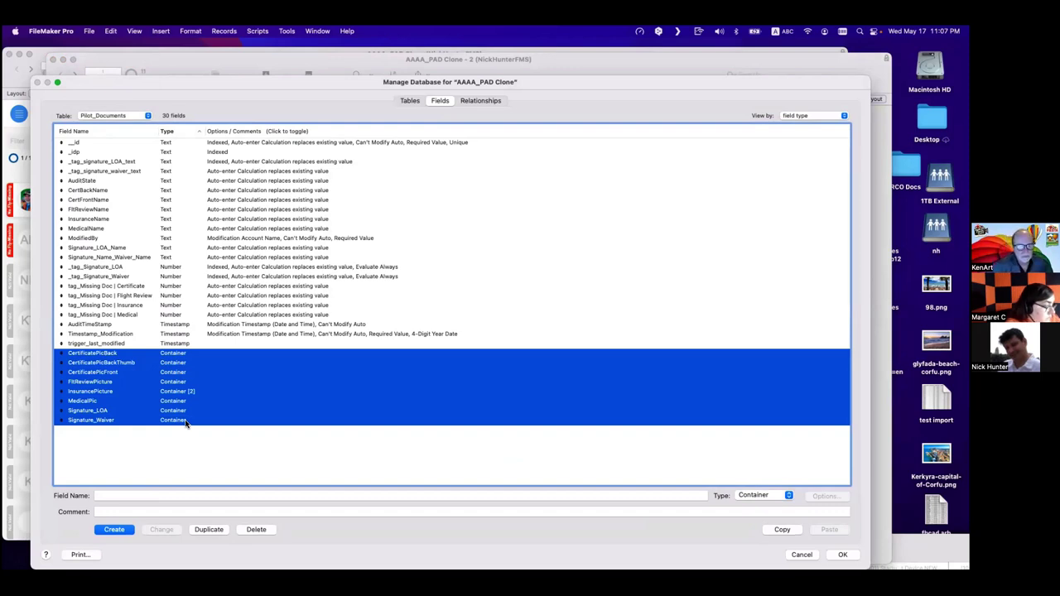
click(164, 440)
click(77, 420)
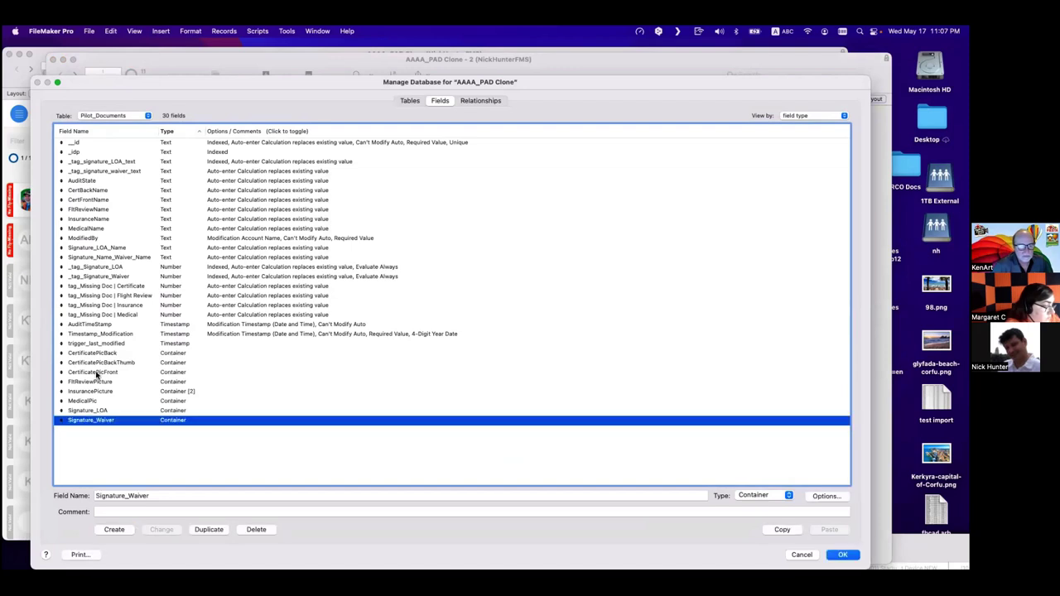
shift+click(99, 356)
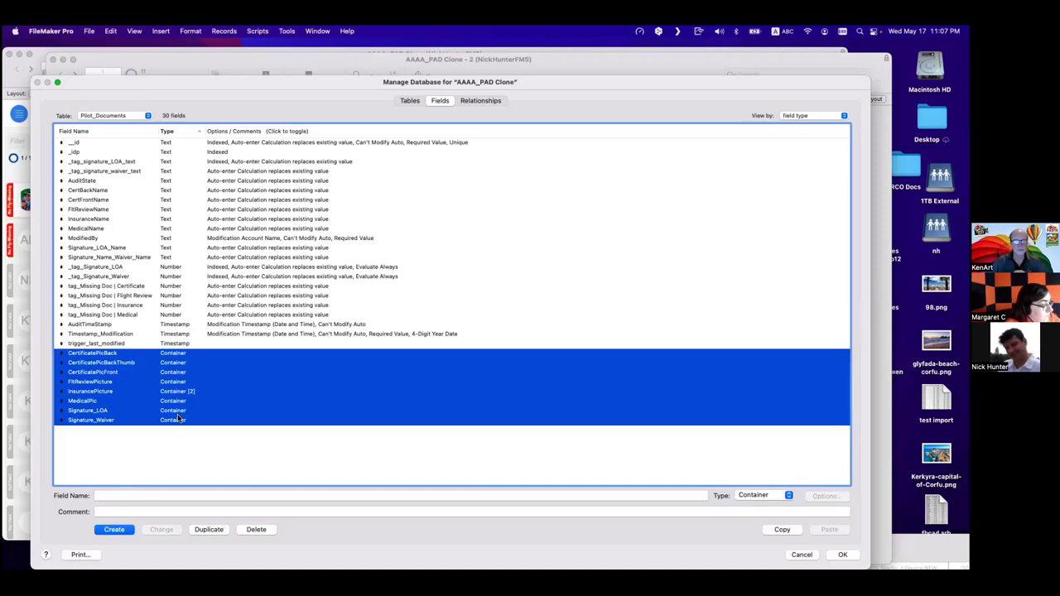
Go through the Pilot_Documents container fields individually: CertificatePicBack, CertificatePicFront, FltReviewPicture, InsurancePicture, MedicalPic and Signature_LOA.
click(161, 438)
click(125, 353)
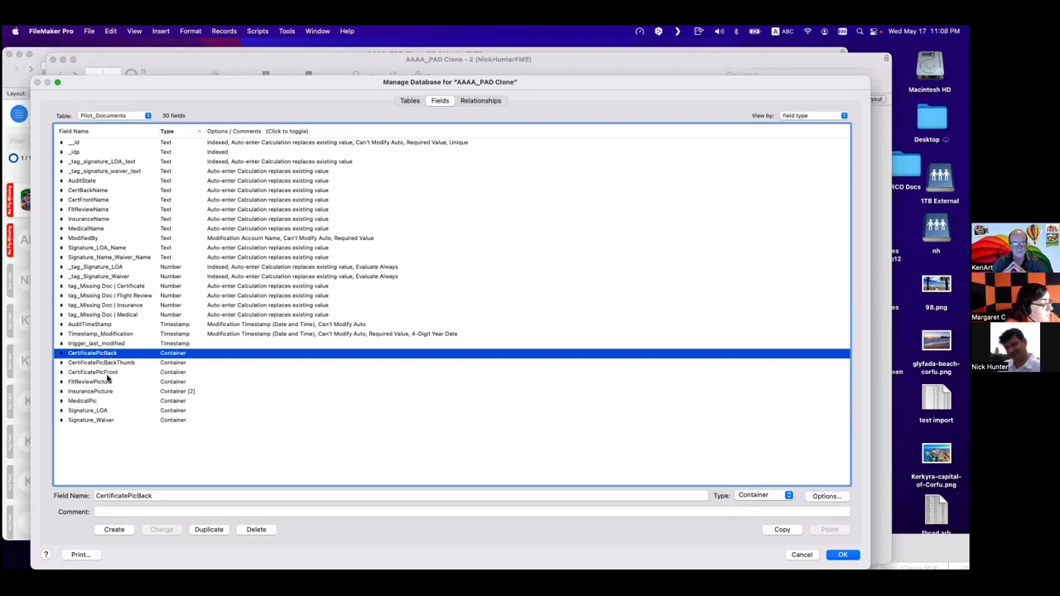
click(108, 374)
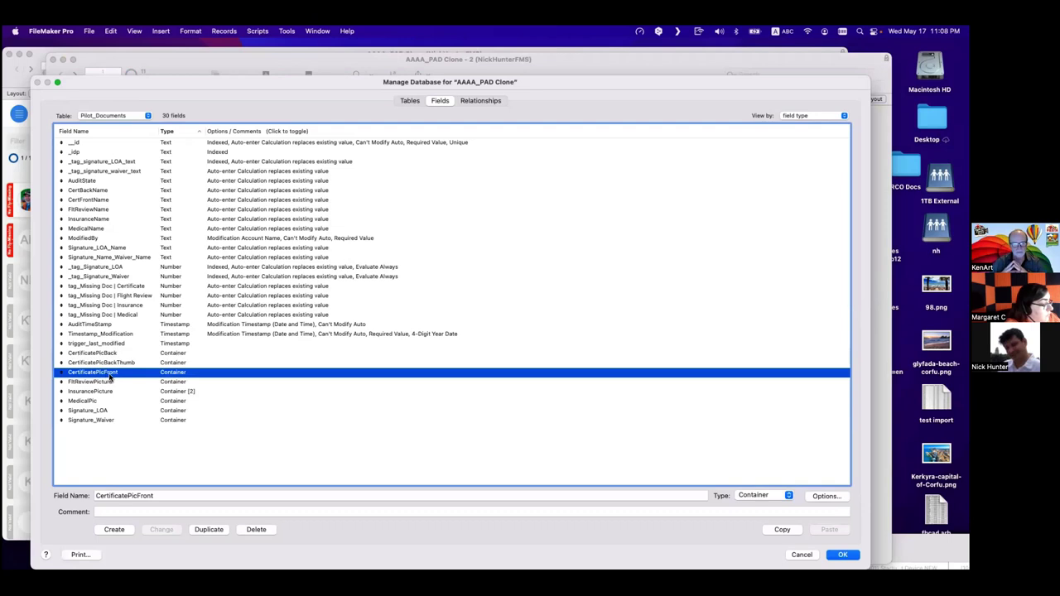
click(116, 383)
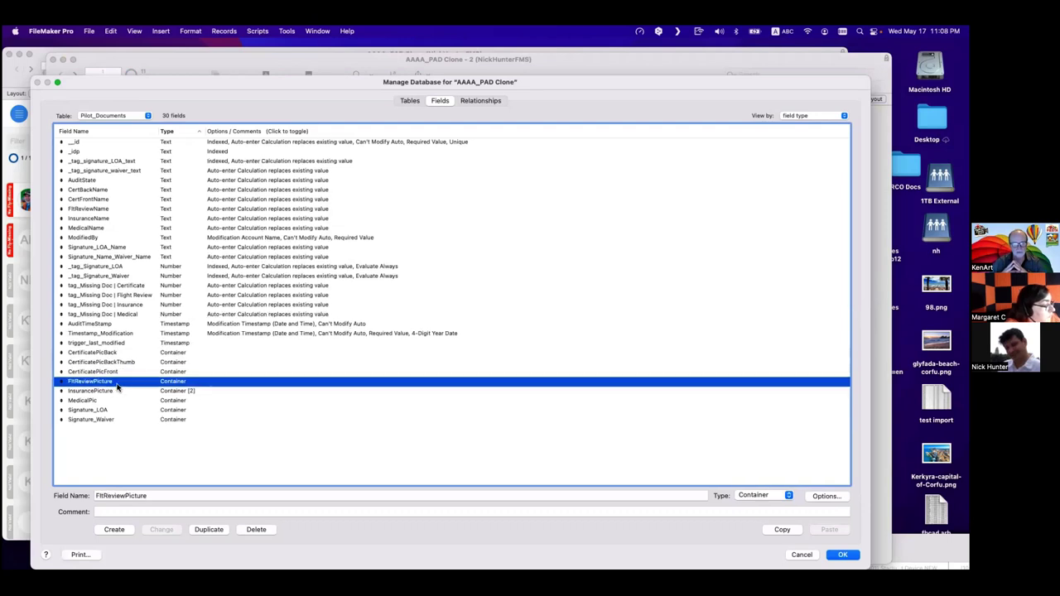
click(108, 393)
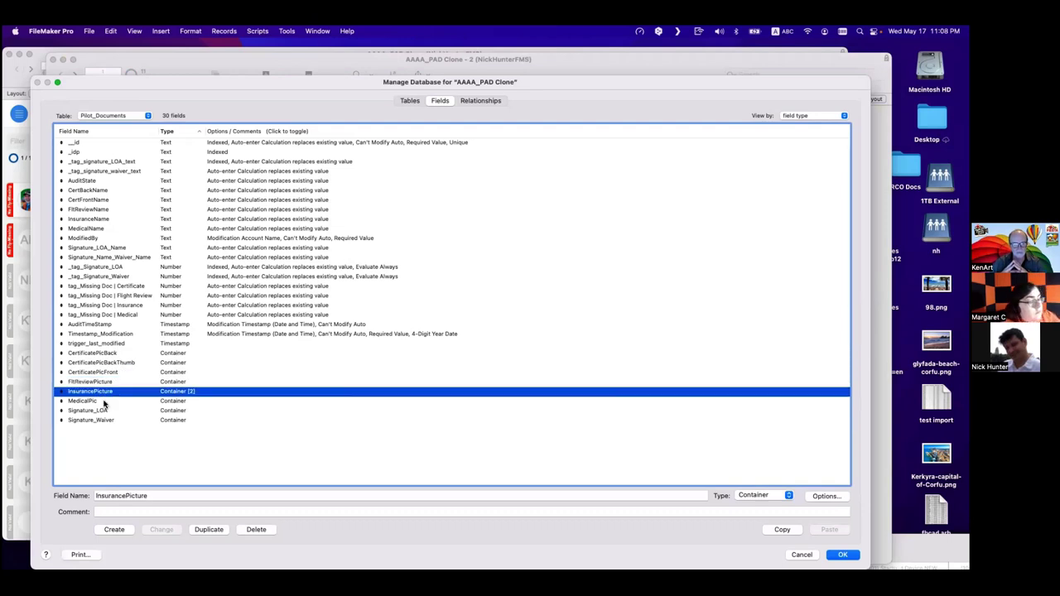
click(103, 402)
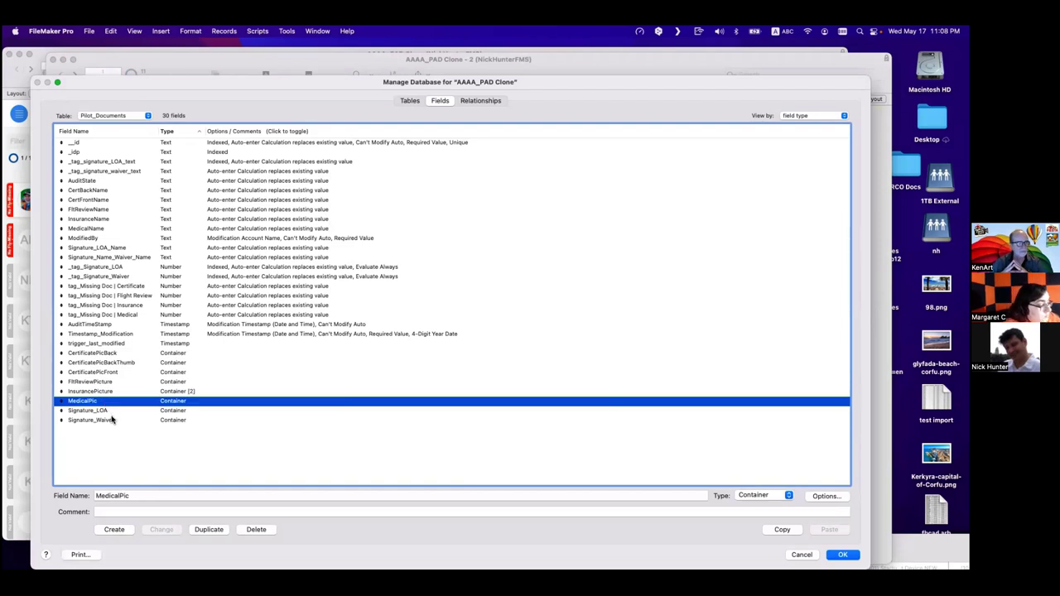
click(113, 411)
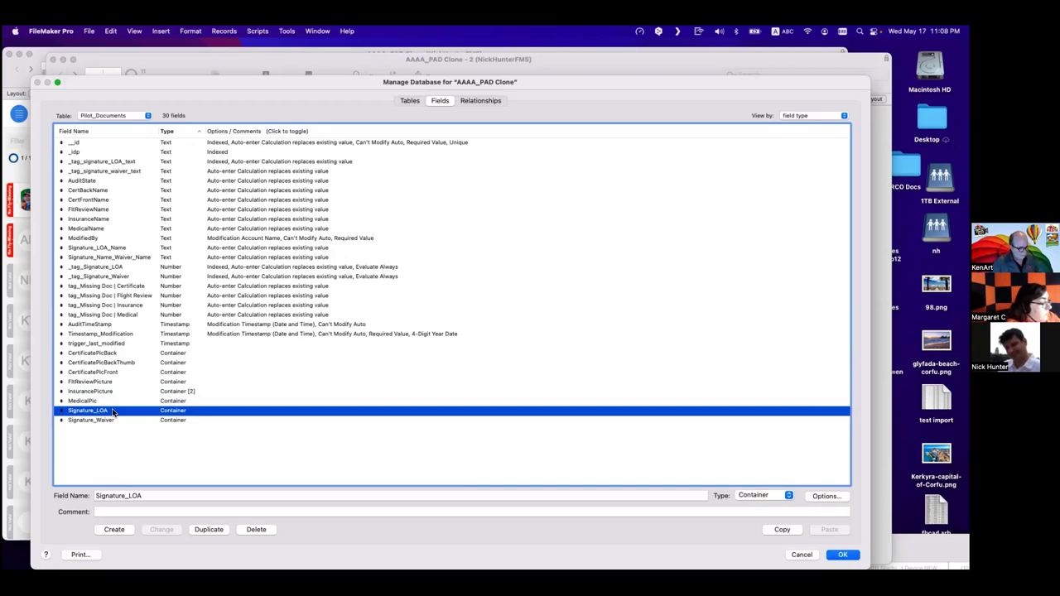
Show the Balloon table's fields and examine its container fields from AirWorthinessPhoto to RegistrationPhoto.
click(118, 117)
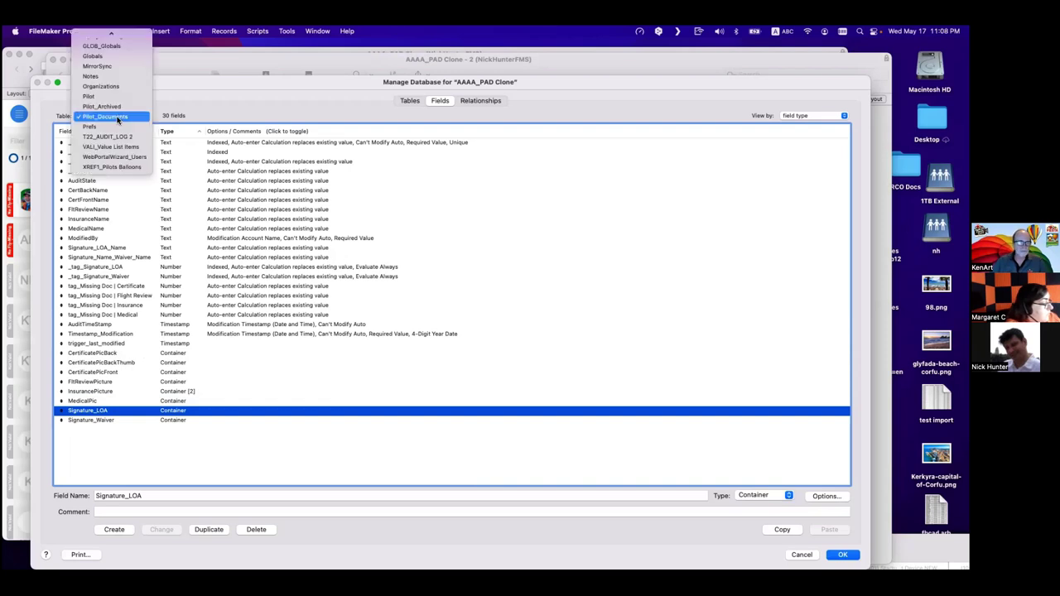
scroll(118, 118, up, 5)
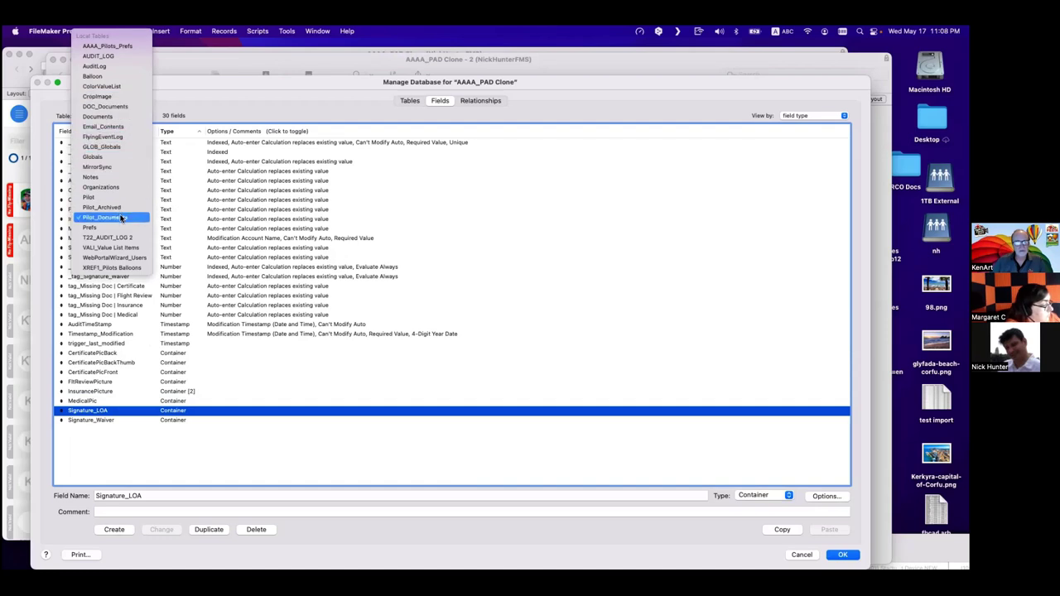
click(102, 77)
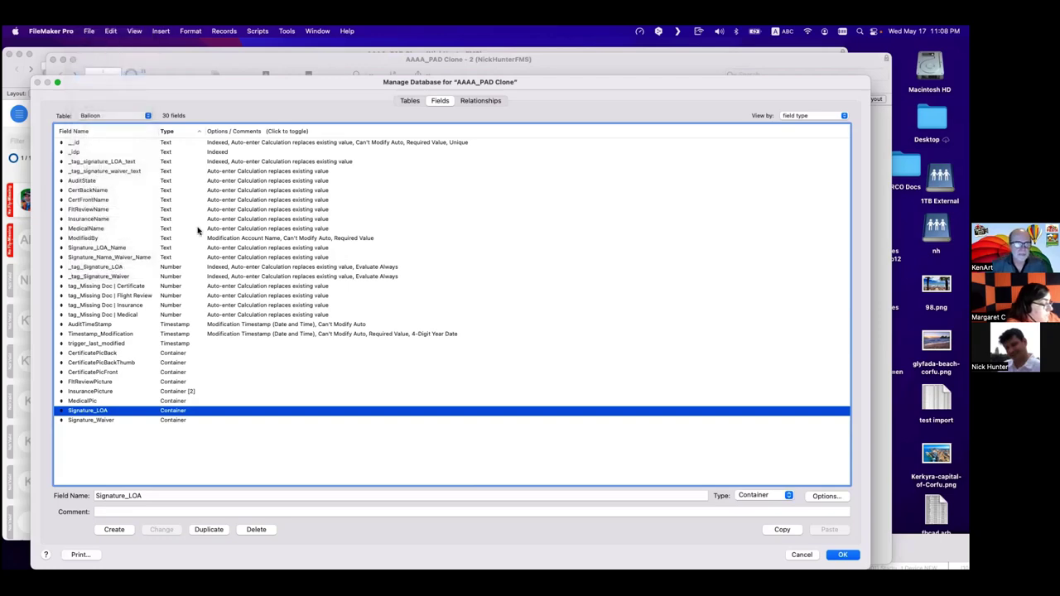
scroll(190, 294, down, 2)
scroll(190, 294, down, 10)
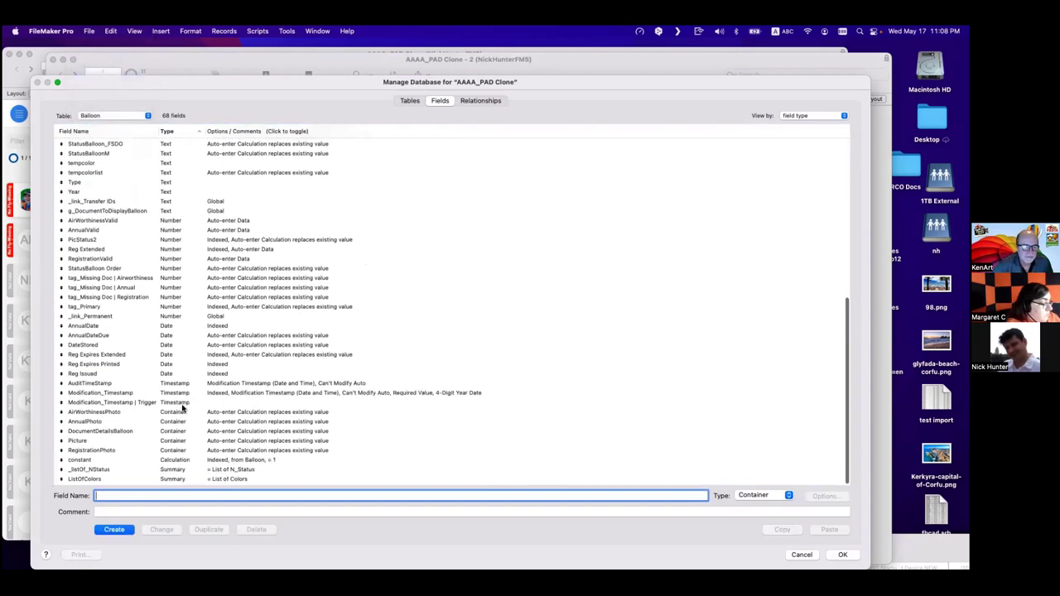
click(181, 413)
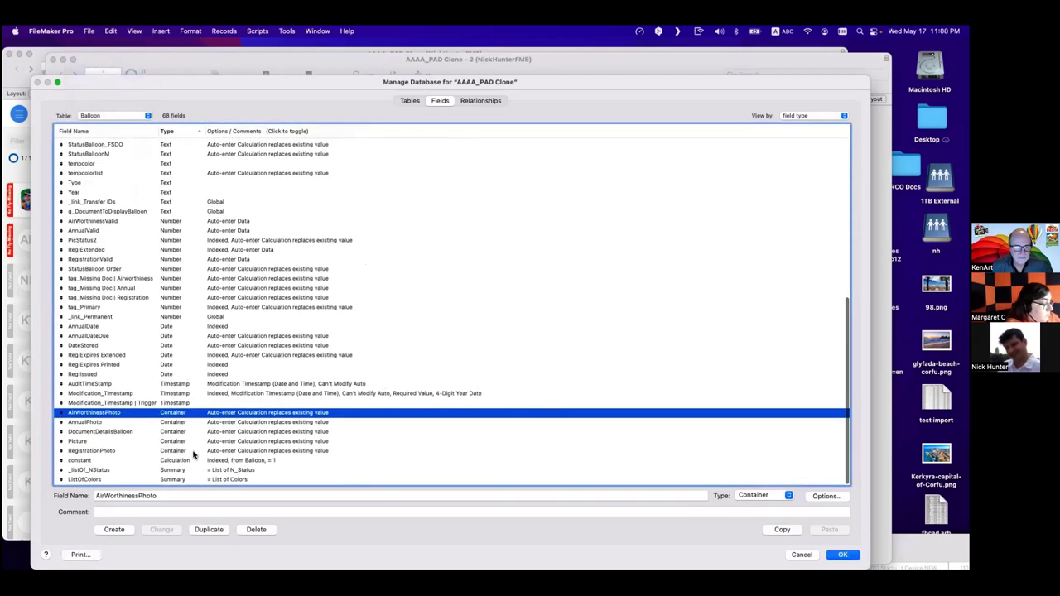
shift+click(193, 452)
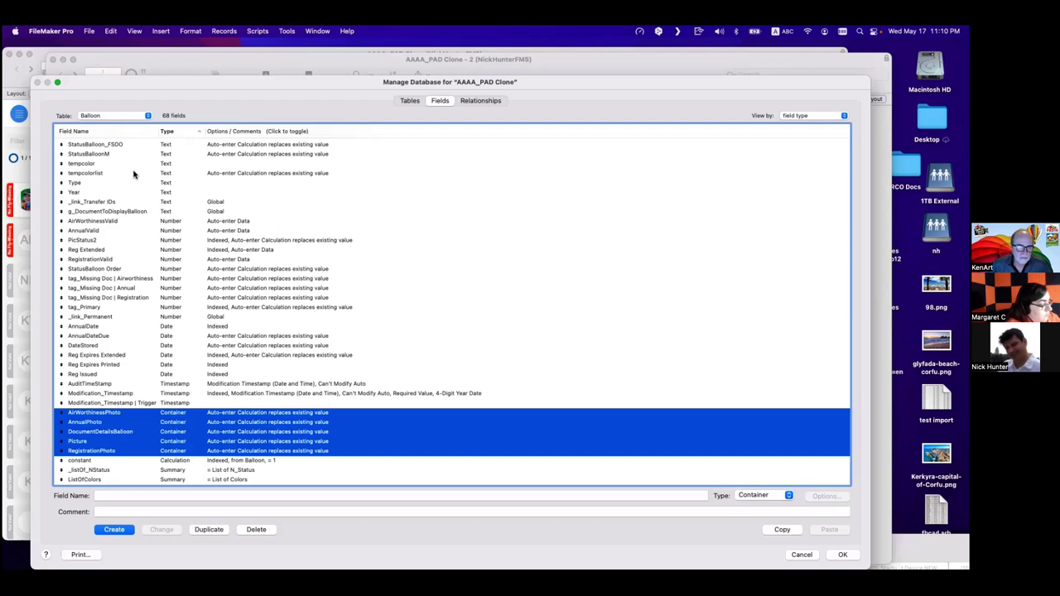
scroll(190, 397, down, 2)
click(193, 403)
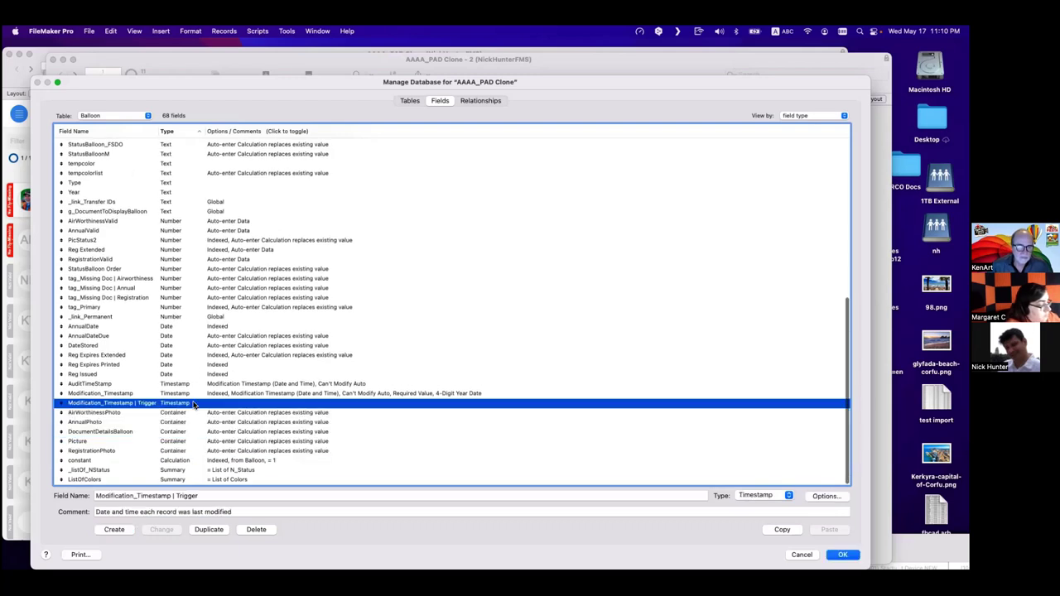
click(195, 414)
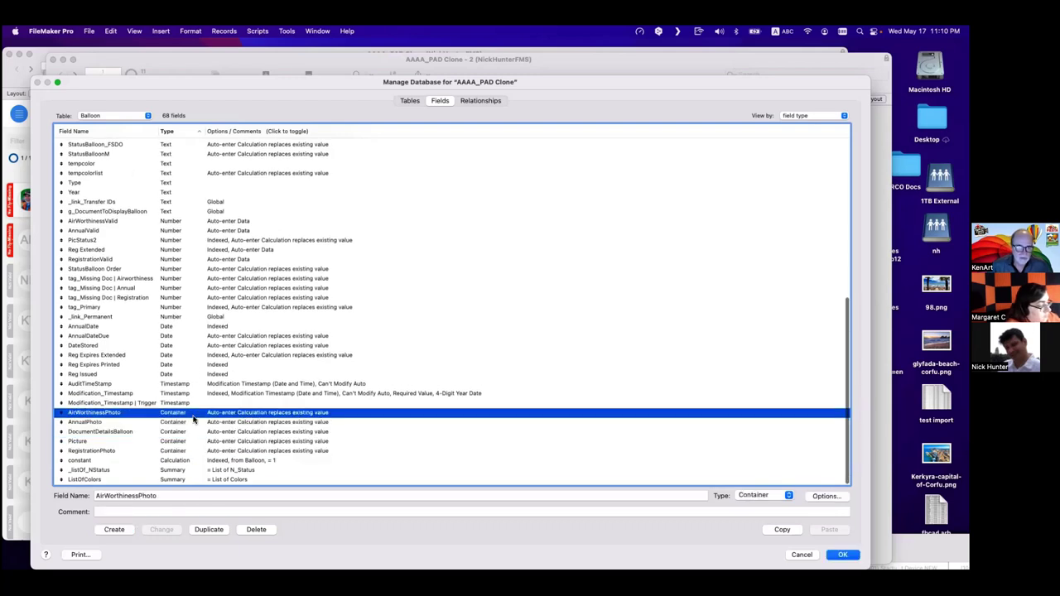
Examine the DOC_Documents table's File | Container field with fields sorted by name, and select DOC_Documents in the list of tables.
click(100, 115)
click(149, 214)
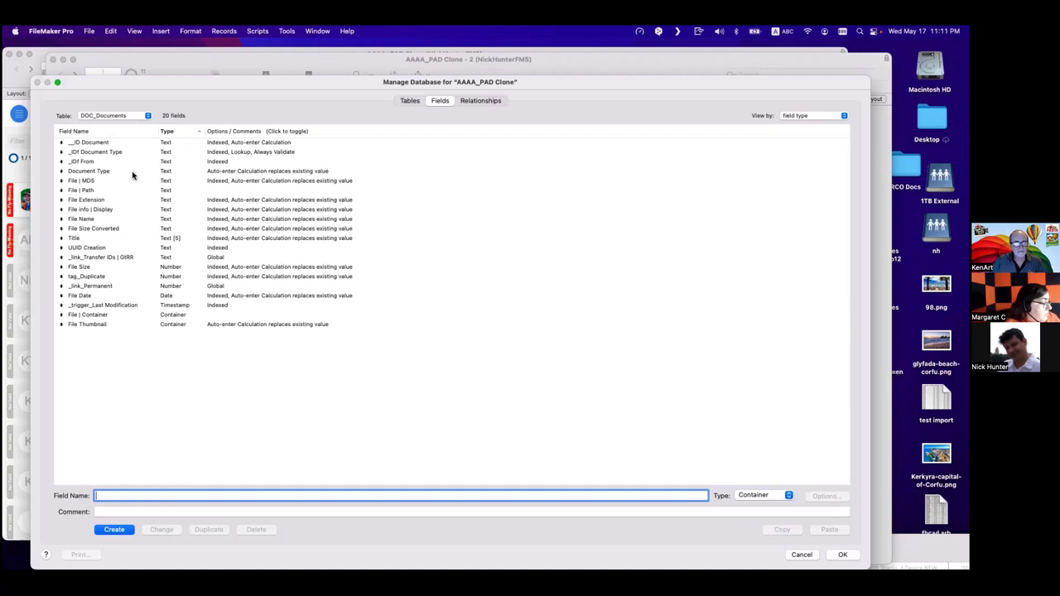
click(109, 131)
click(128, 214)
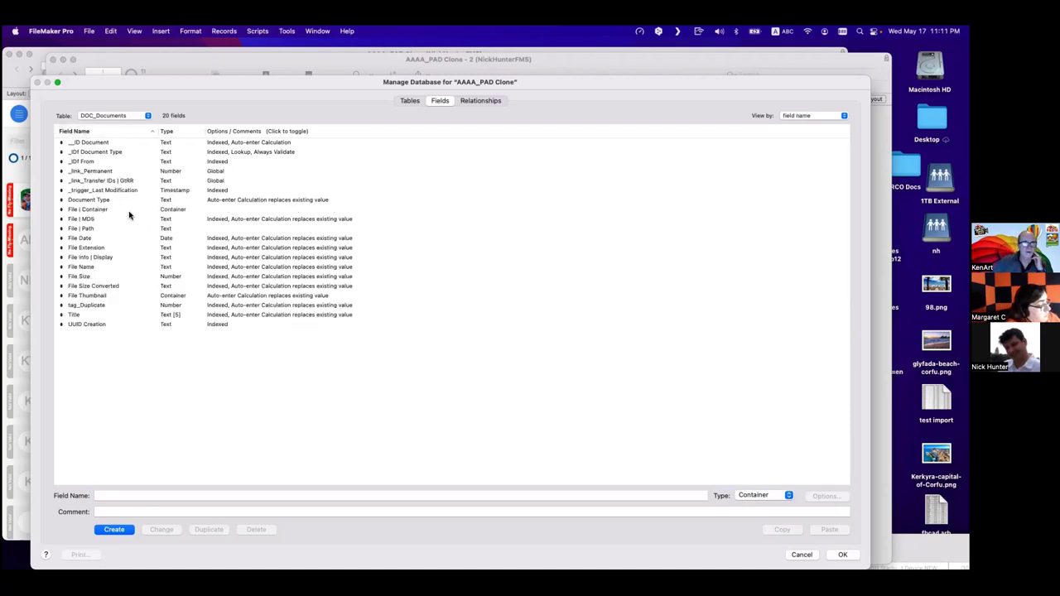
click(116, 296)
click(174, 212)
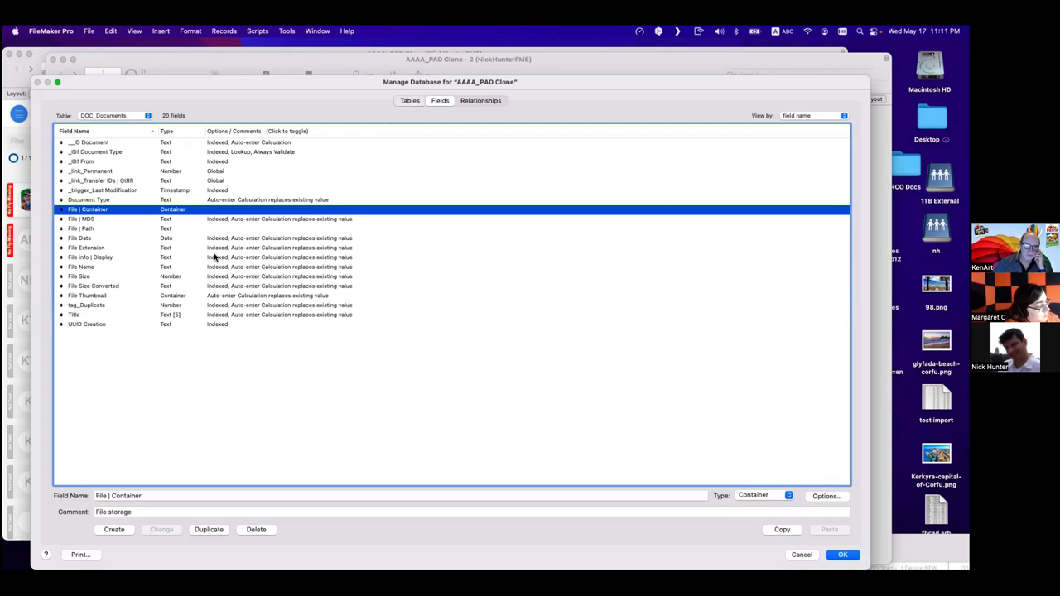
click(409, 100)
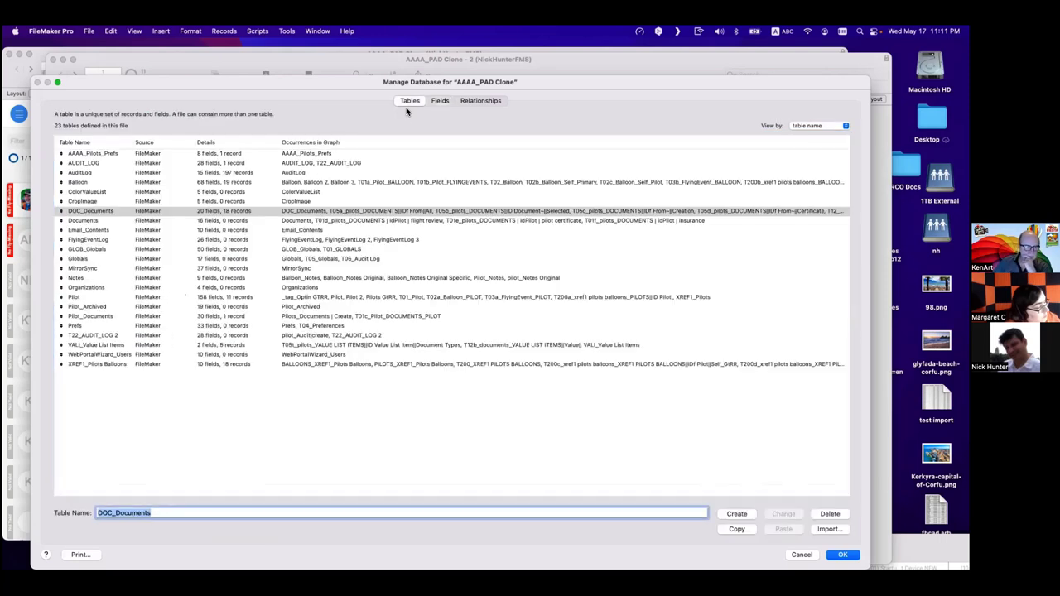
click(153, 212)
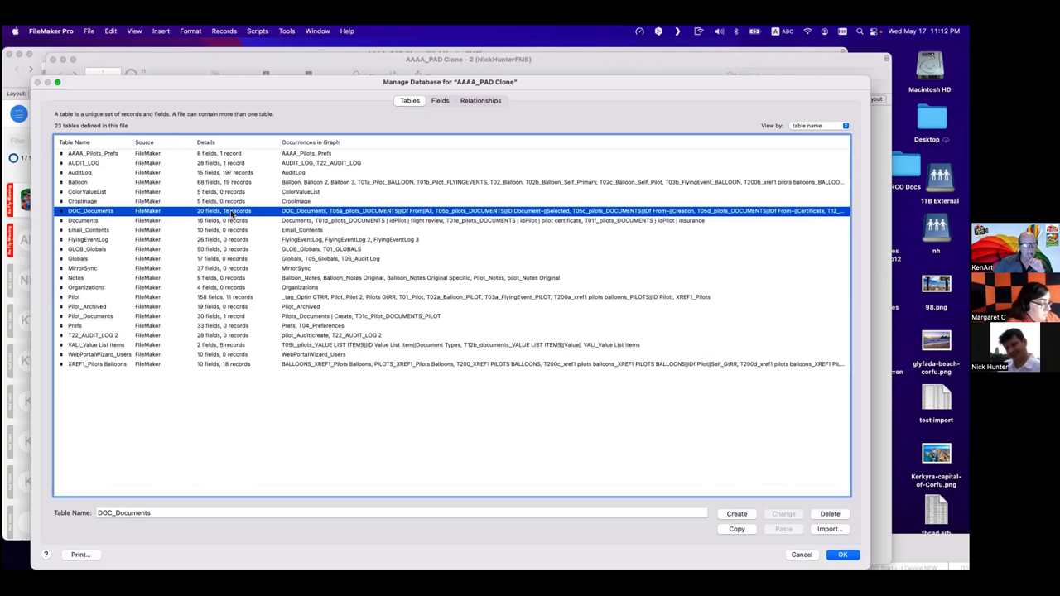
Close the database manager and move the Pilot Verification window down so the Dashboard's Documents section can be viewed.
key(Escape)
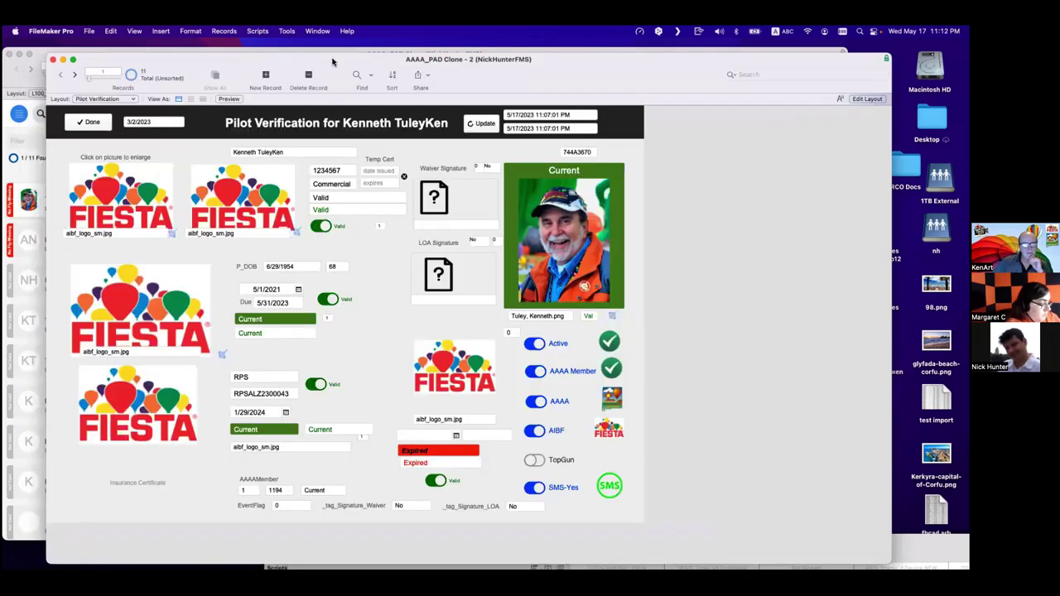
drag(332, 63, 557, 415)
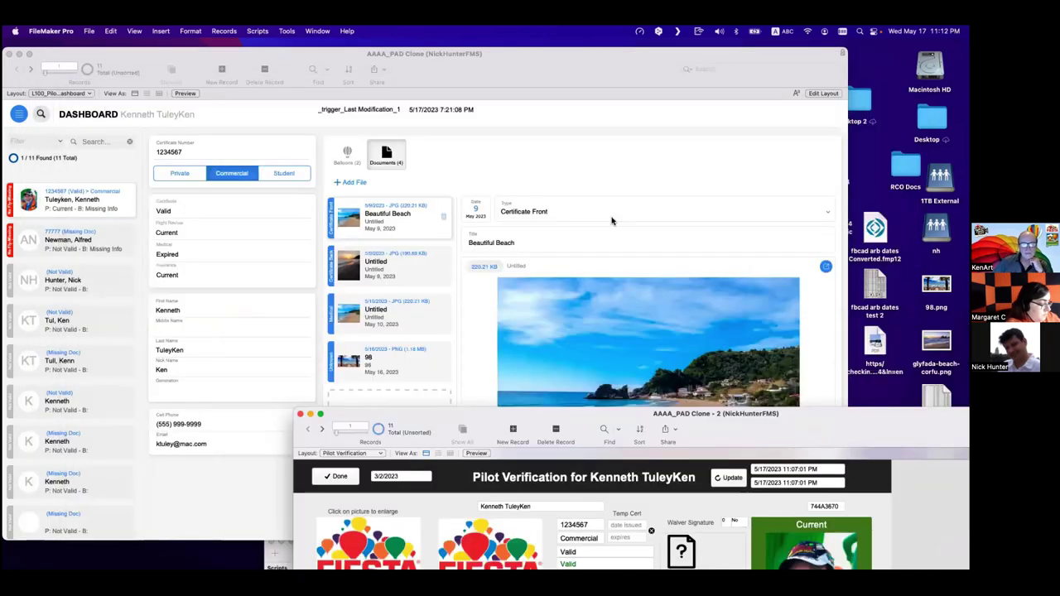
click(610, 220)
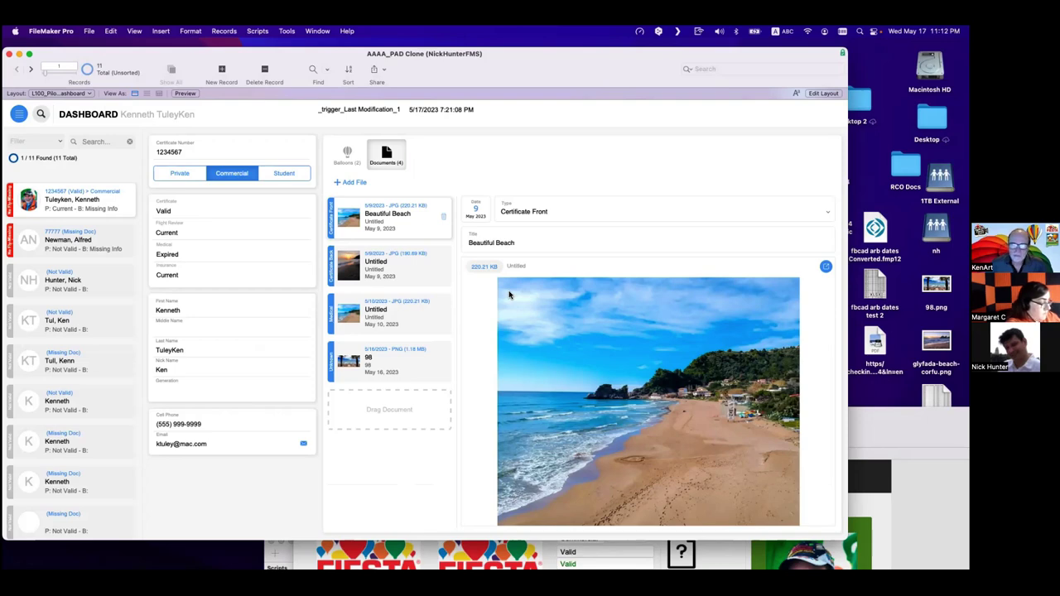
click(530, 555)
drag(298, 410, 79, 66)
drag(315, 70, 483, 441)
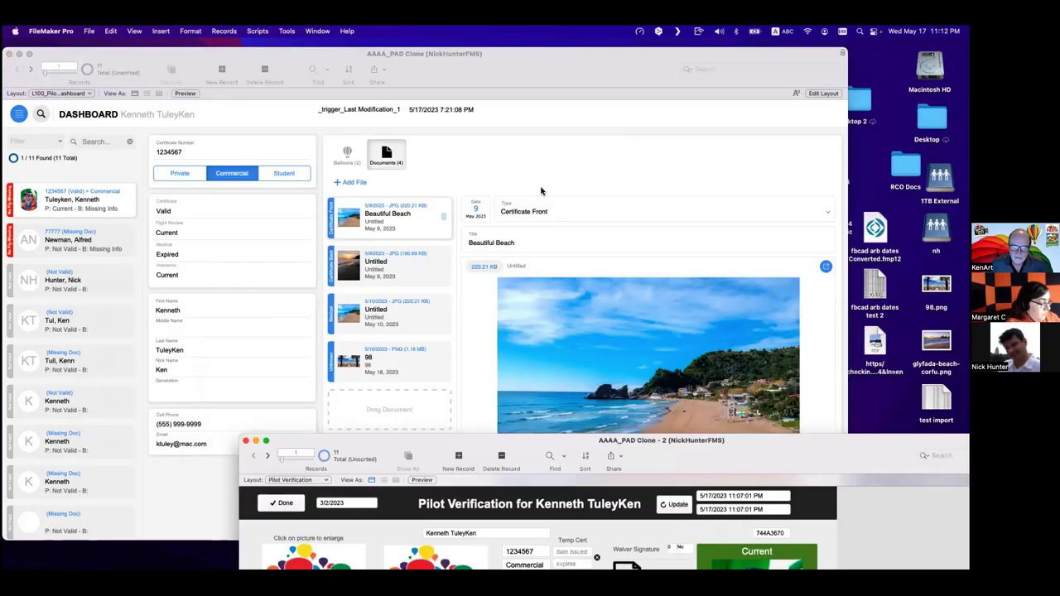
click(541, 191)
Preview the pilot's Certificate Back, Medical, 98 and Certificate Front documents one after another on the Dashboard.
click(385, 263)
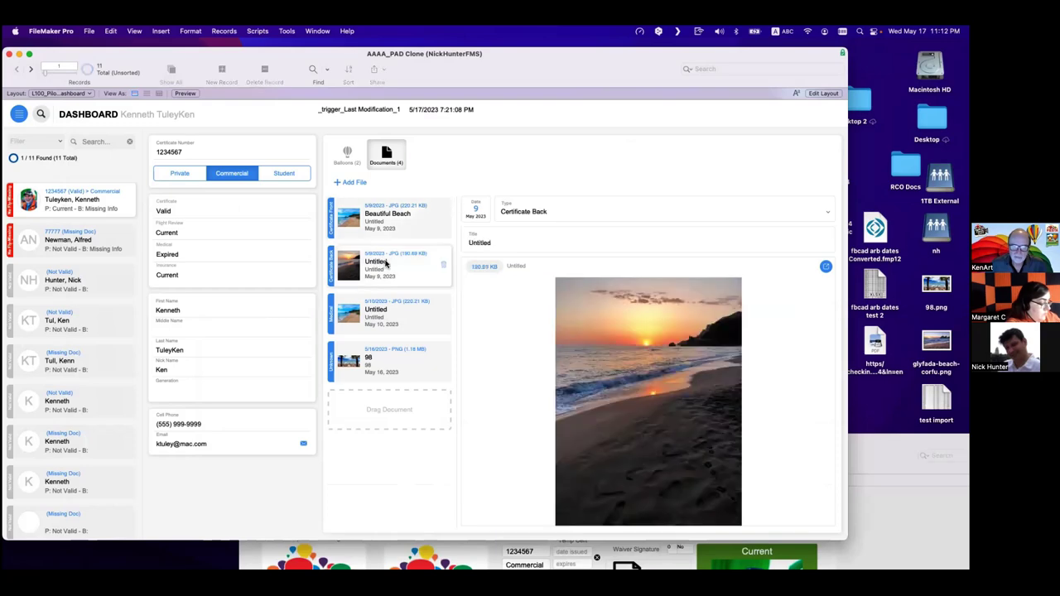
click(376, 323)
click(382, 370)
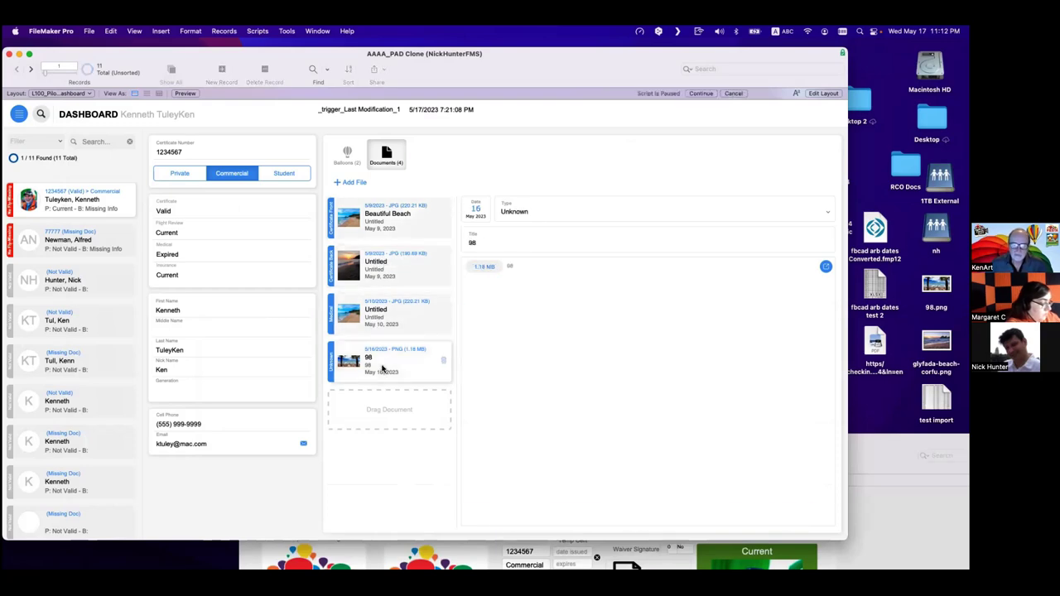
click(400, 328)
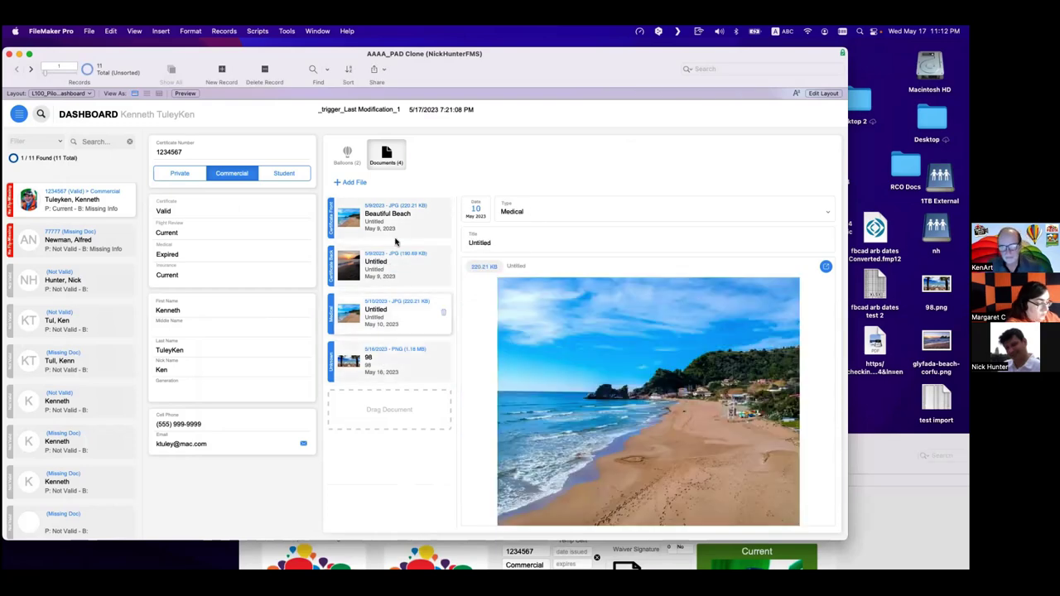
click(392, 266)
click(394, 217)
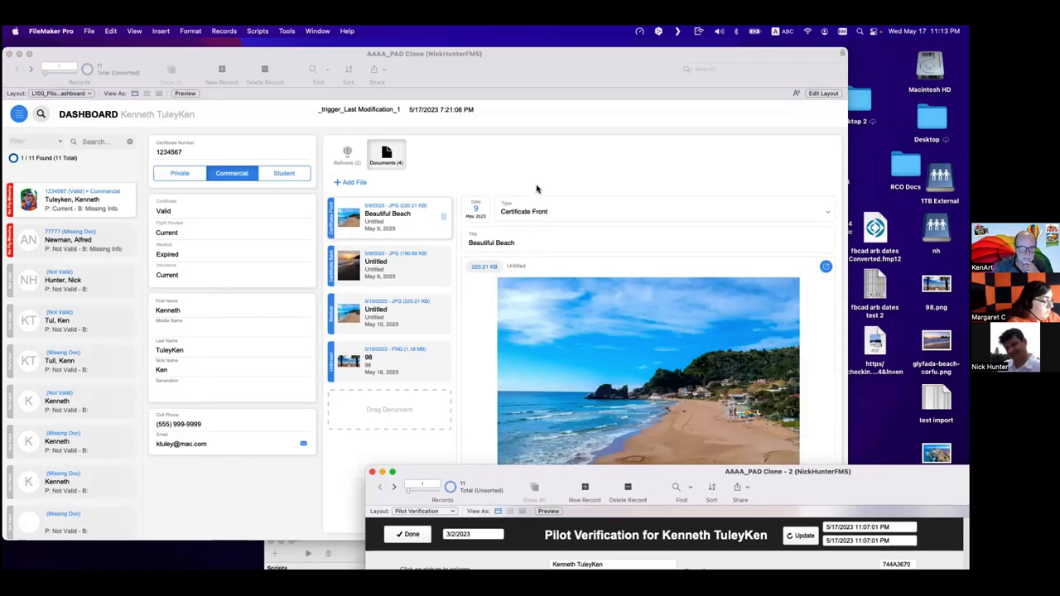
Check the Type choices offered for the Beautiful Beach document without changing its type.
click(537, 189)
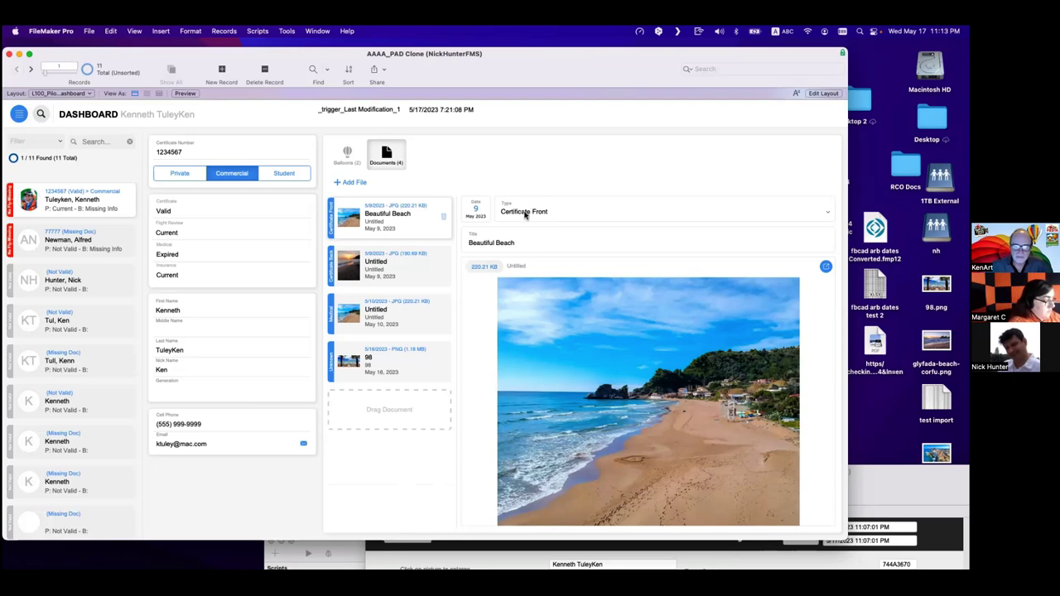
click(526, 211)
click(521, 176)
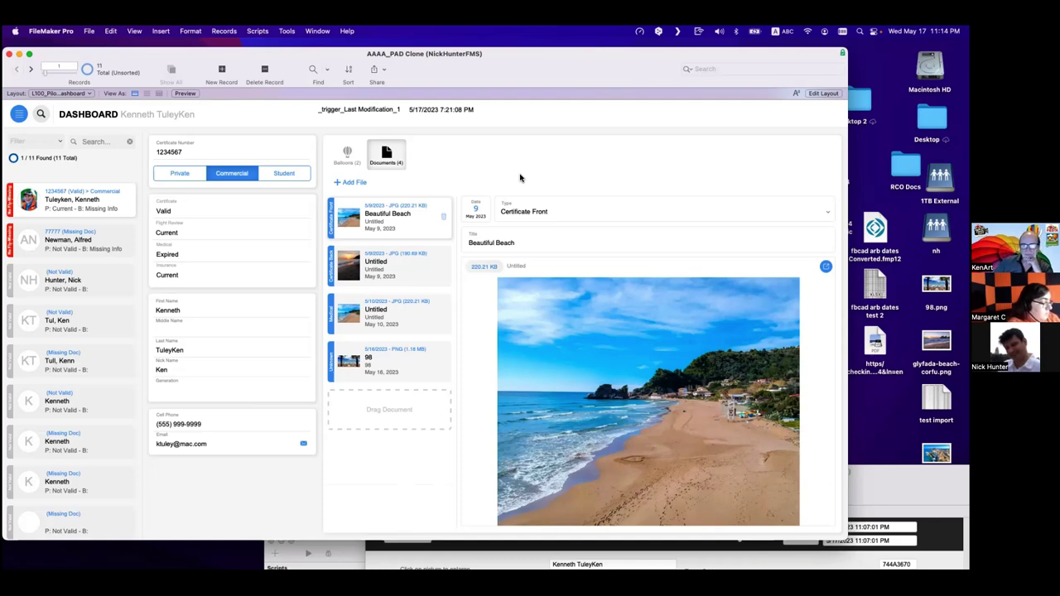
Open the VALI_Value List Items layout in its own window and place it over the Dashboard.
key(super+shift+l)
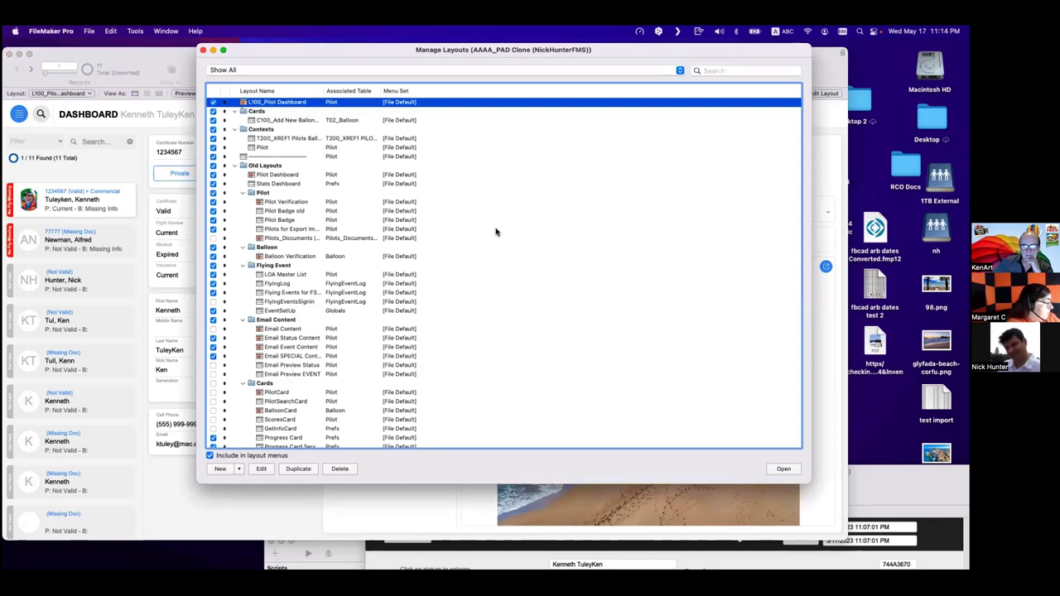
scroll(497, 229, down, 15)
click(282, 443)
click(783, 469)
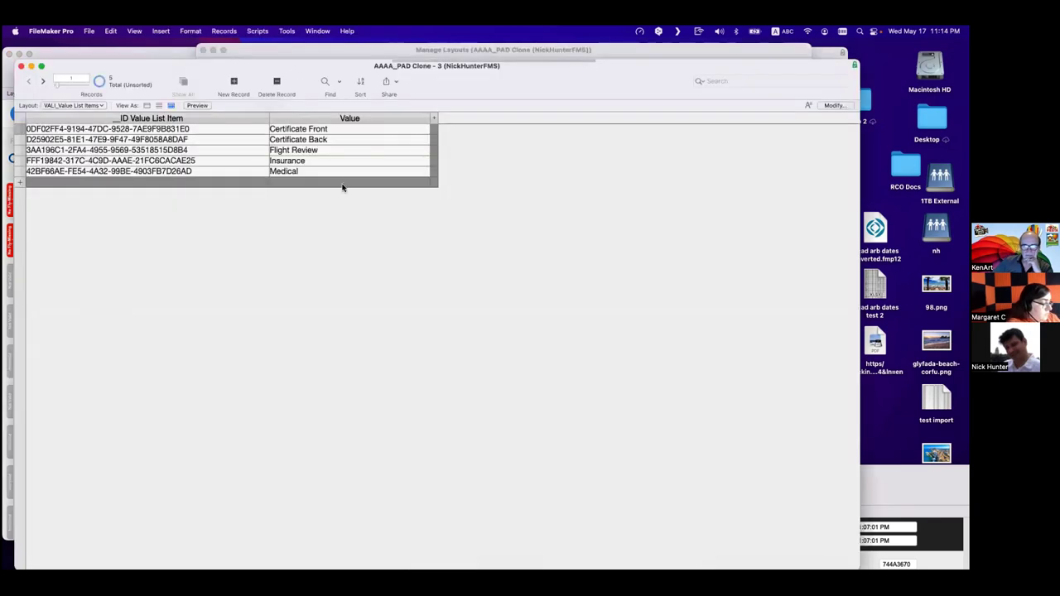
double_click(297, 73)
Add a value list record below Medical with the value Headshot.
click(154, 321)
click(151, 308)
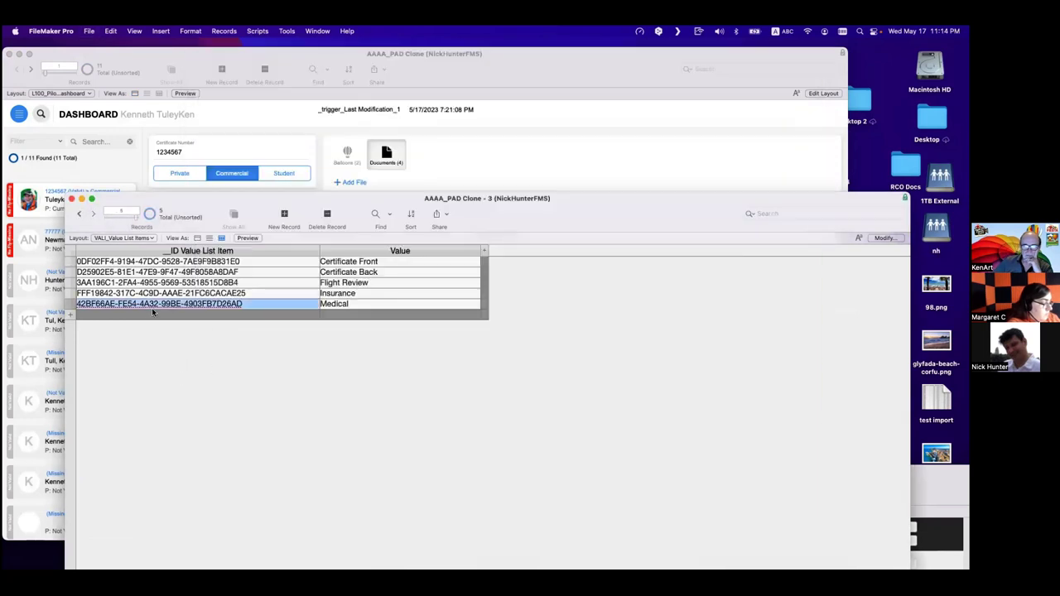
click(155, 312)
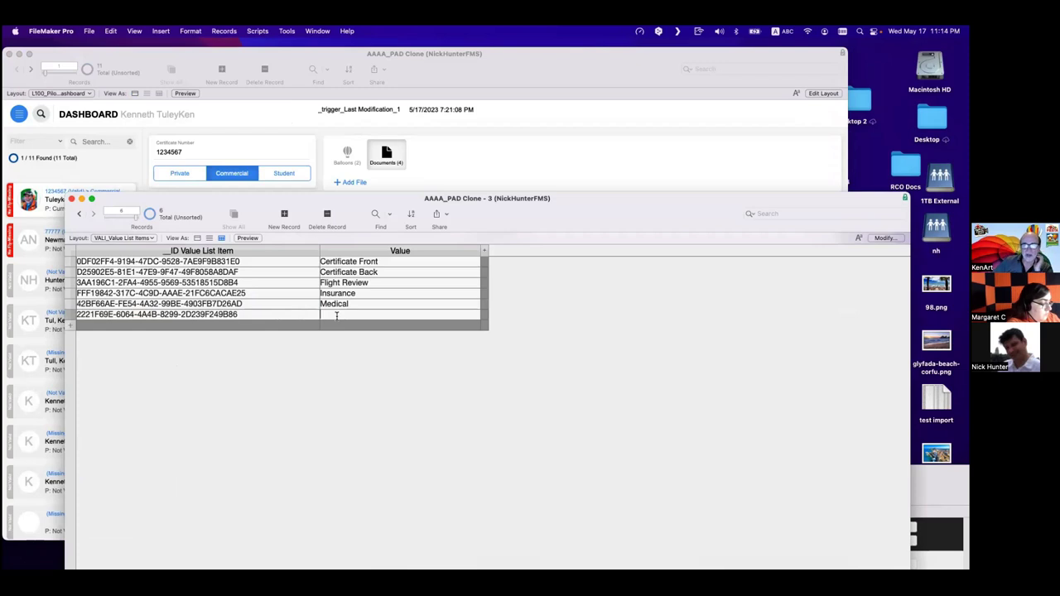
text(Headshot)
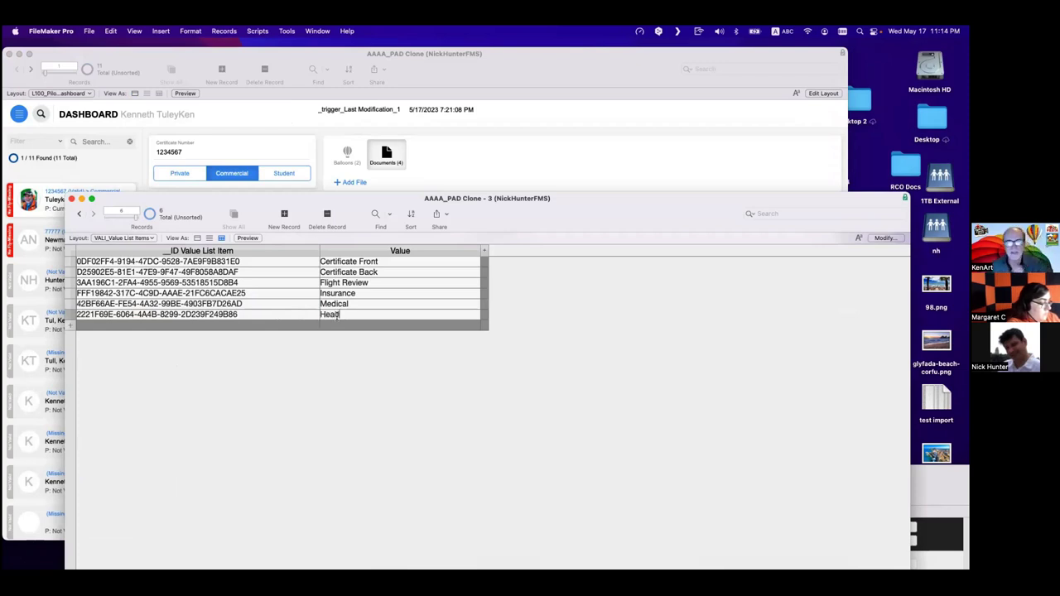
click(341, 394)
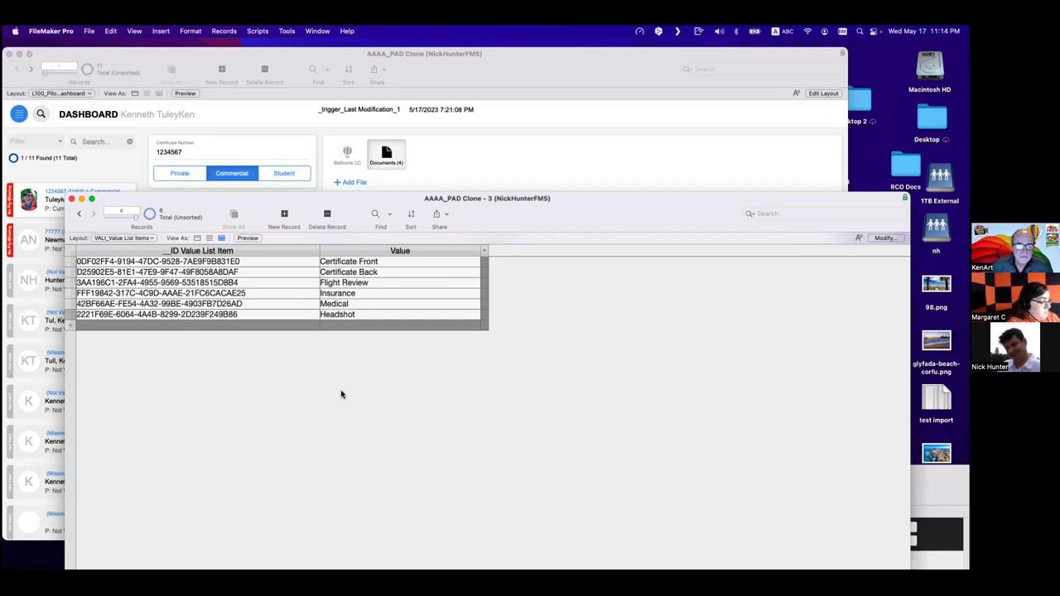
Add glyfada-beach-corfu.png from the desktop to the pilot's documents on the Dashboard.
click(517, 149)
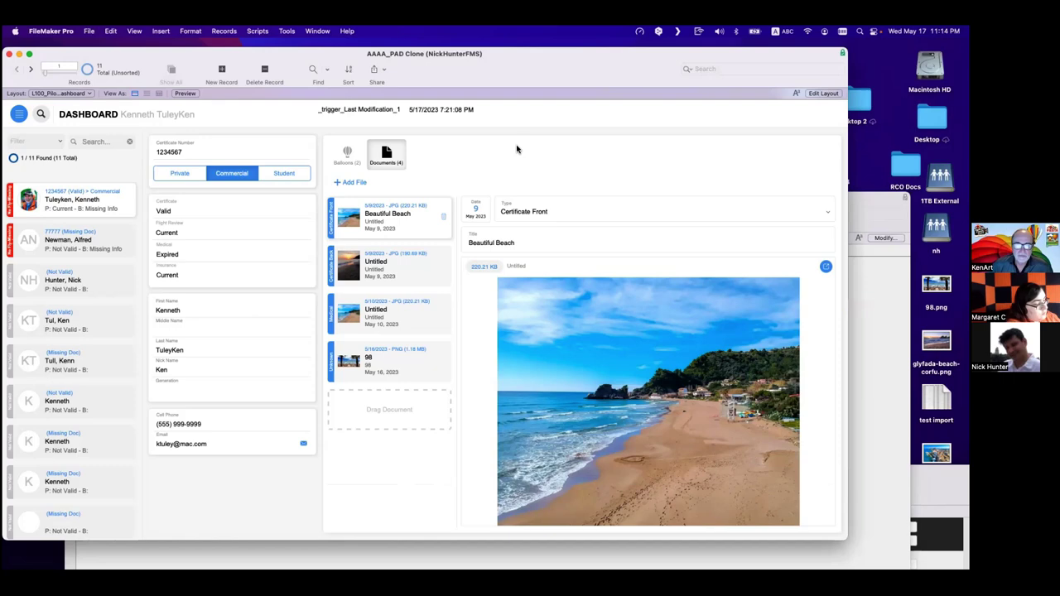
drag(936, 342, 363, 405)
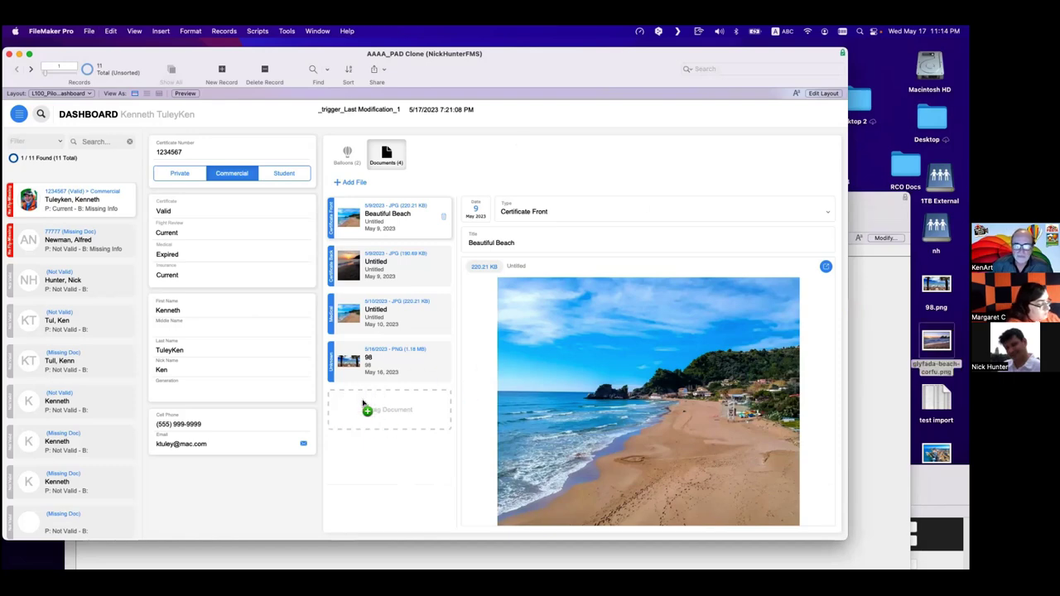
drag(362, 402, 403, 400)
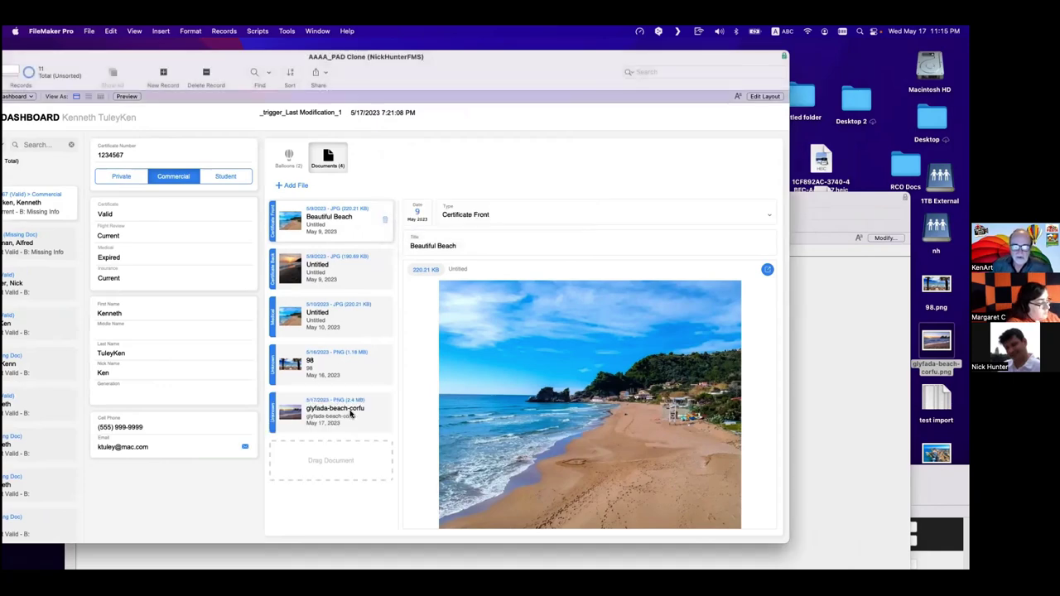
Set the type of the glyfada-beach-corfu document to Headshot.
click(351, 416)
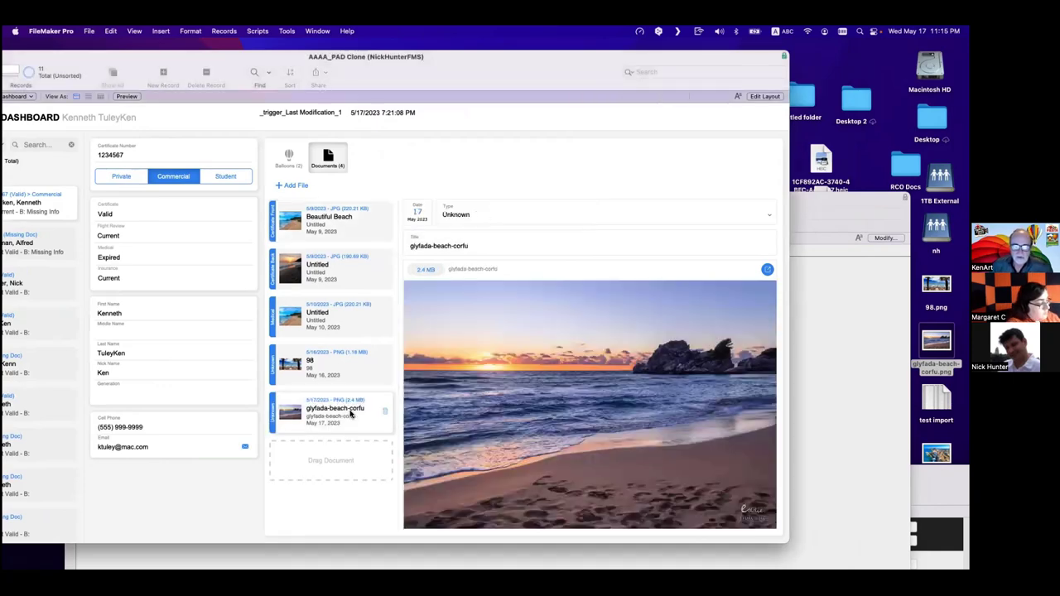
click(527, 219)
click(522, 226)
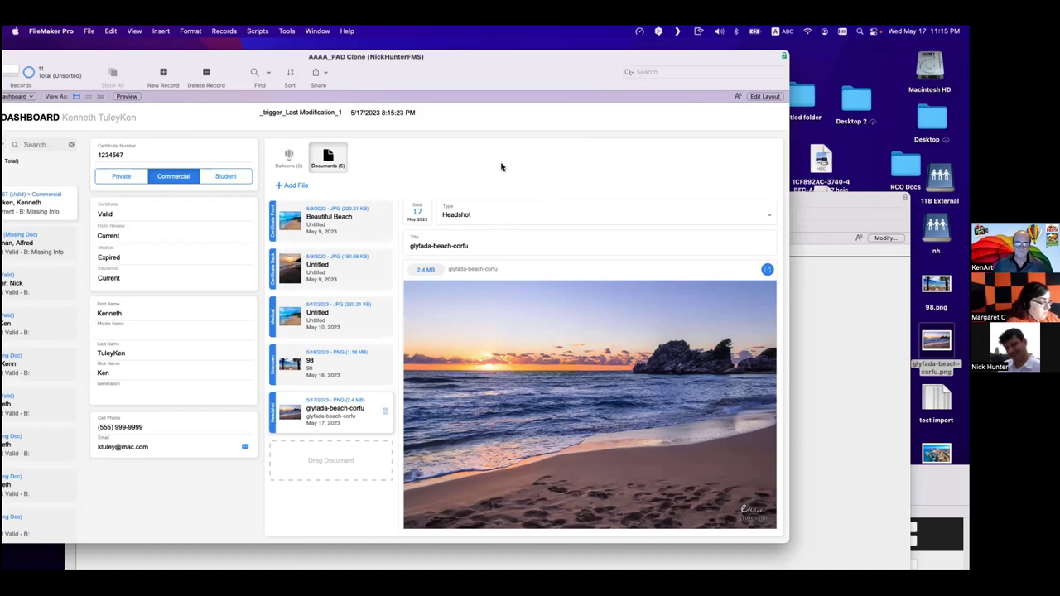
From the Pilot Verification window, look through the Pilot table's field definitions, and close the database manager without changes.
click(856, 422)
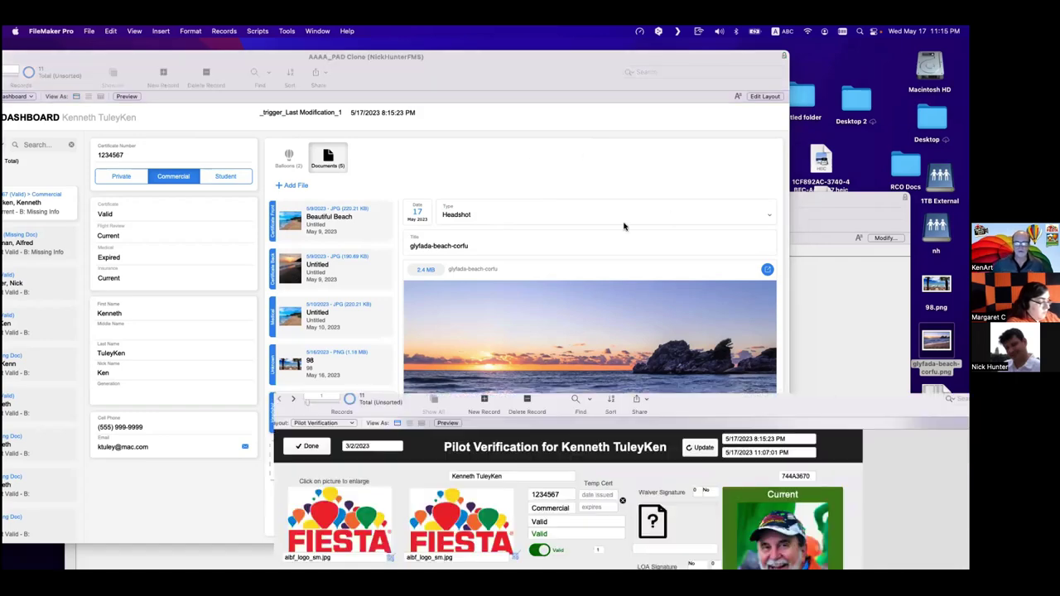
key(super+shift+d)
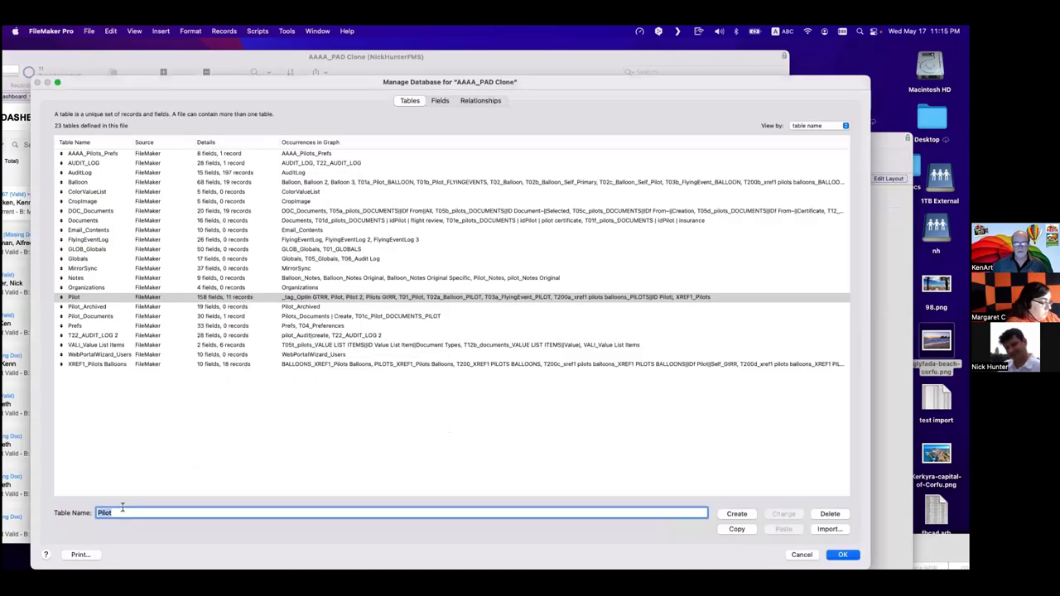
click(440, 100)
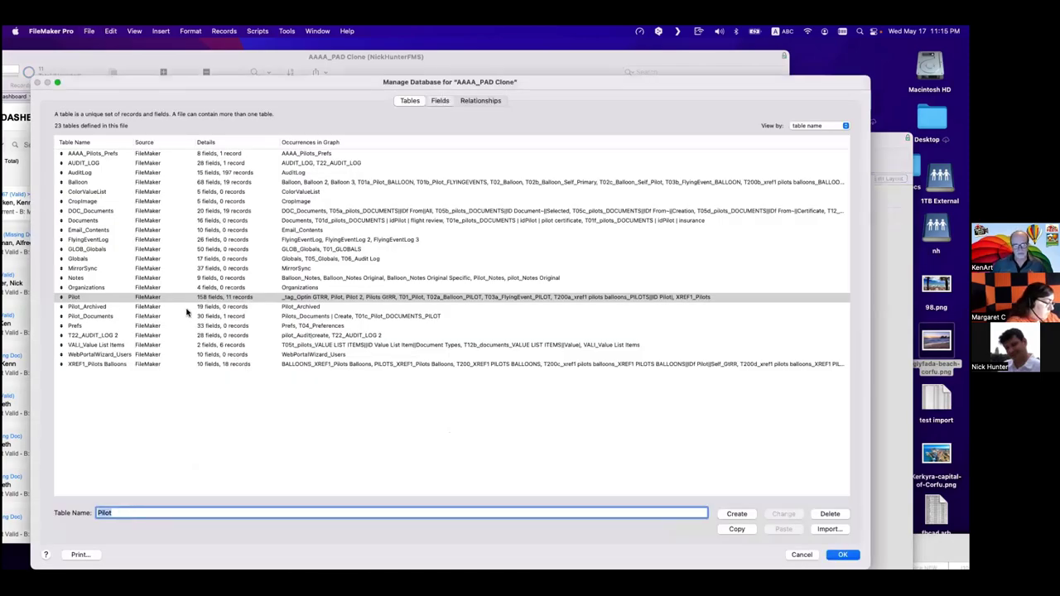
scroll(108, 443, down, 15)
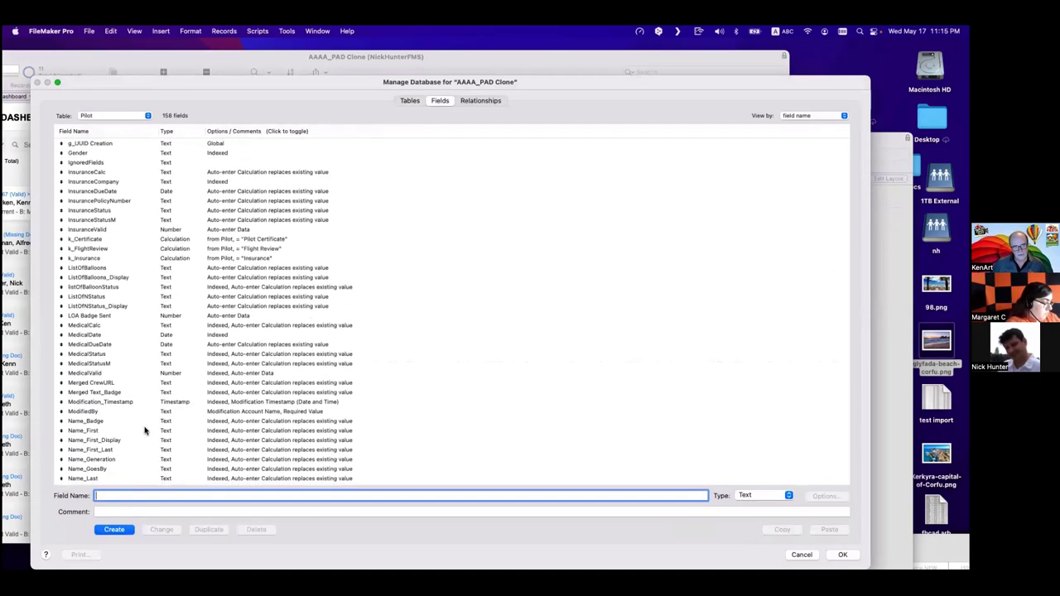
scroll(187, 407, down, 3)
scroll(142, 374, down, 3)
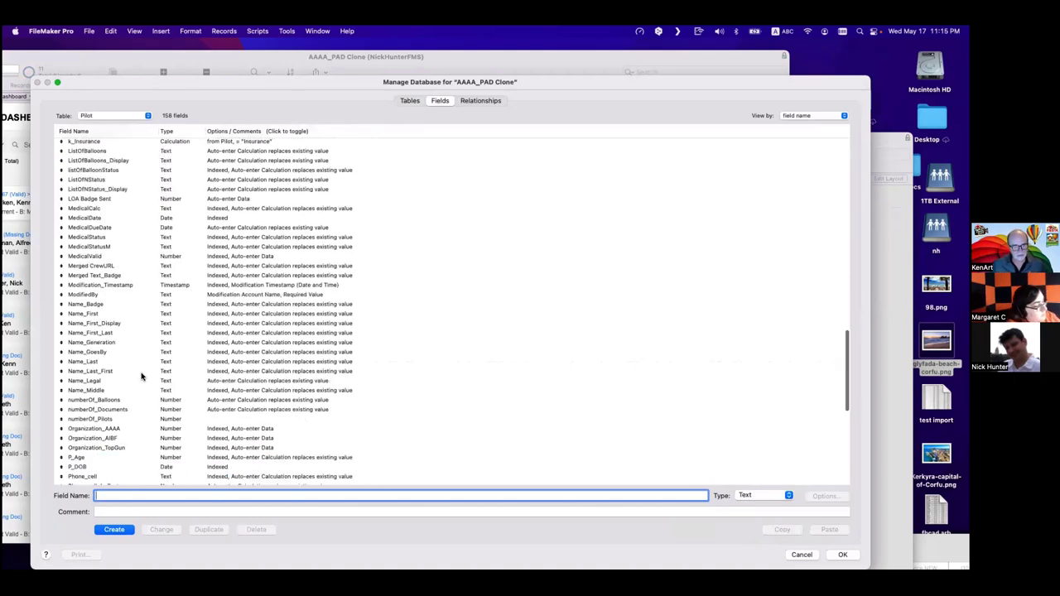
key(Escape)
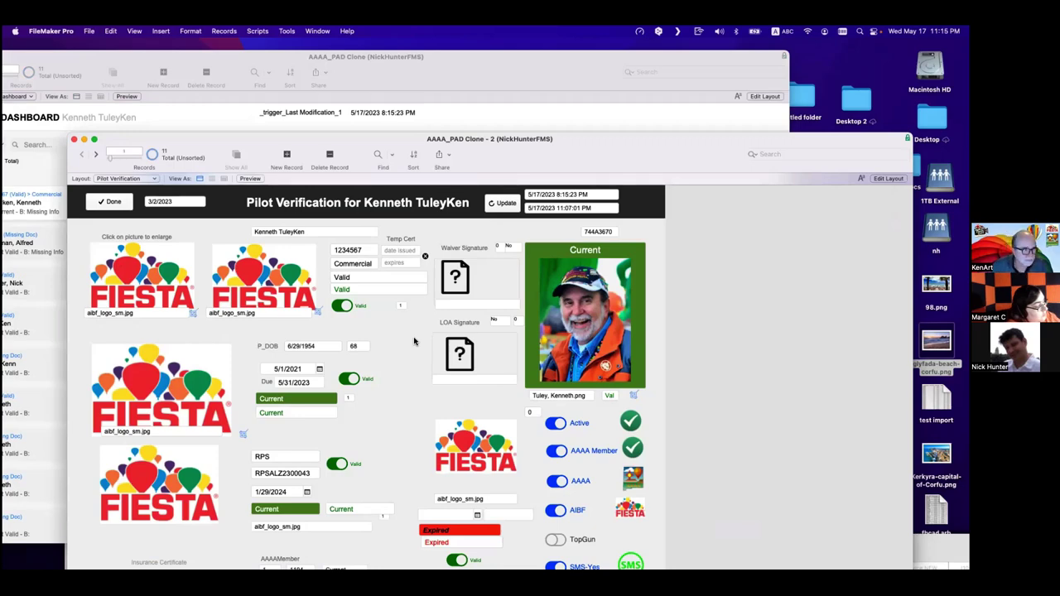
Bring the Dashboard fully into view and compare the pilot's Certificate Back and Certificate Front documents.
click(503, 111)
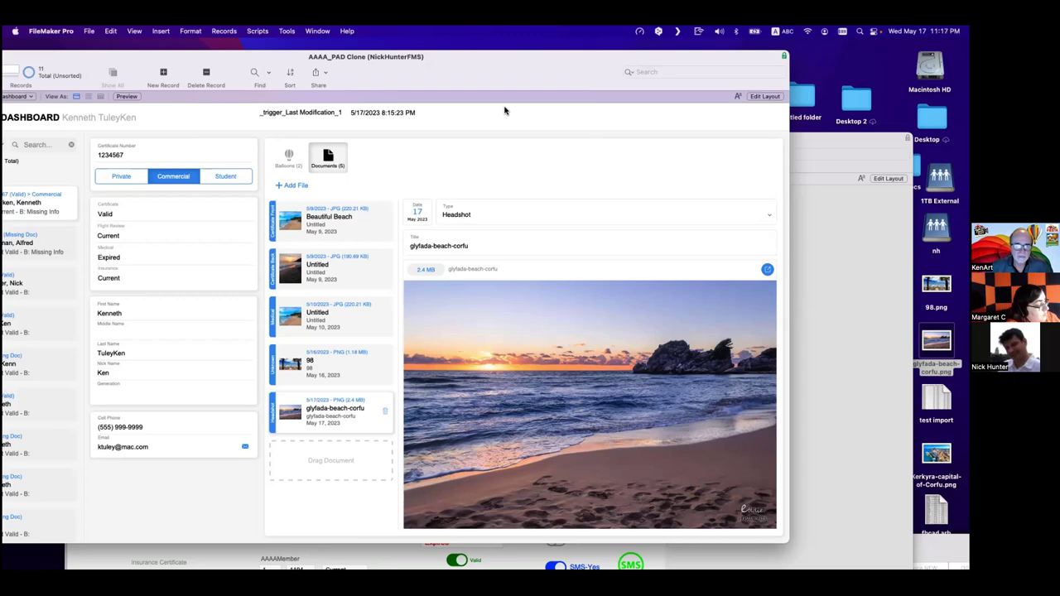
drag(169, 66, 255, 70)
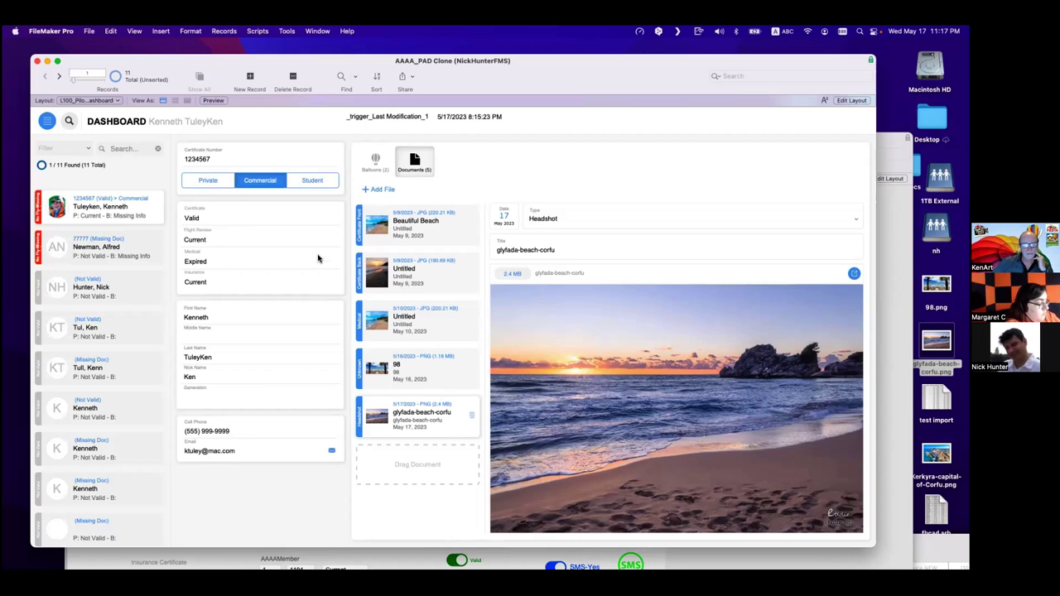
click(417, 278)
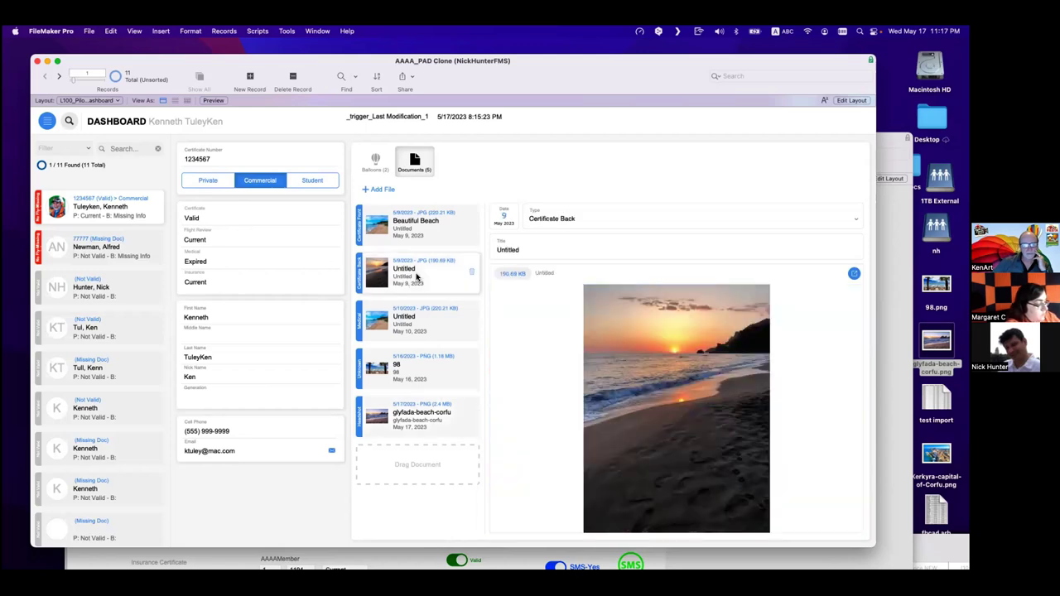
click(428, 232)
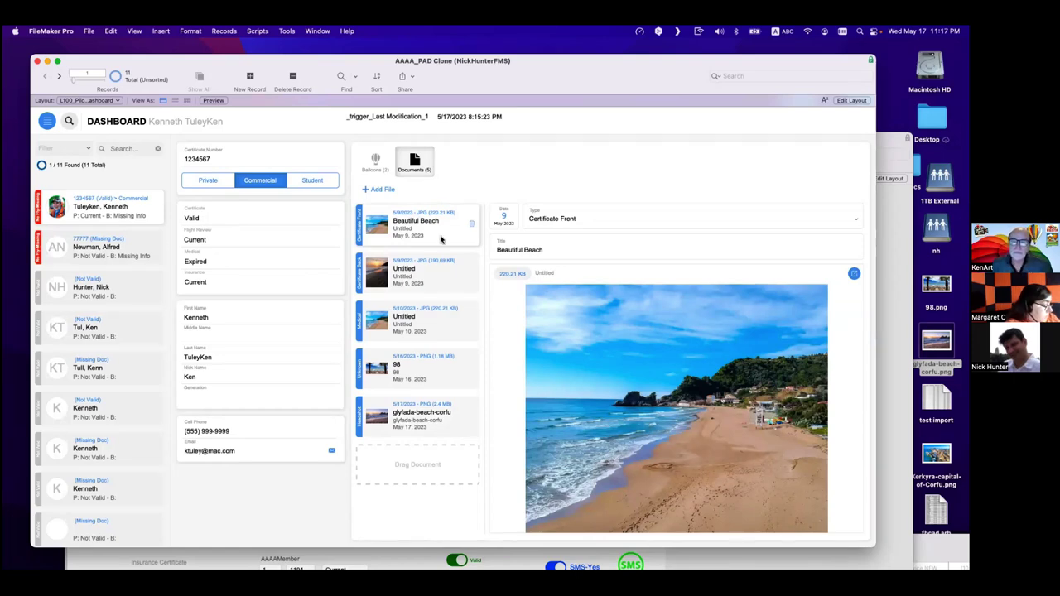
click(447, 285)
click(455, 240)
click(448, 279)
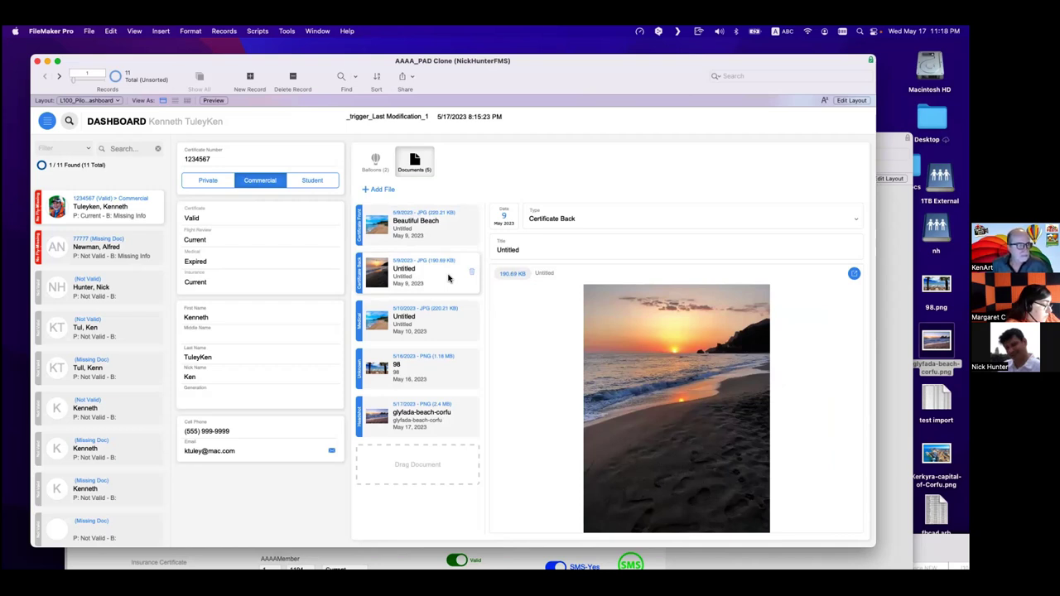
Switch the Certificate Back document's type to Unknown and restore it to Certificate Back.
click(236, 220)
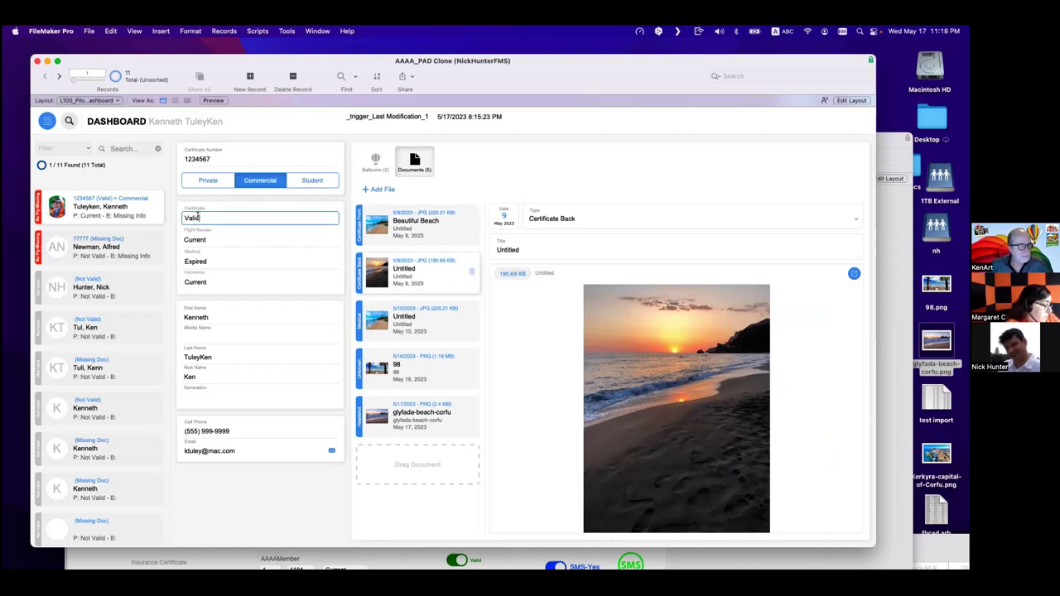
key(Return)
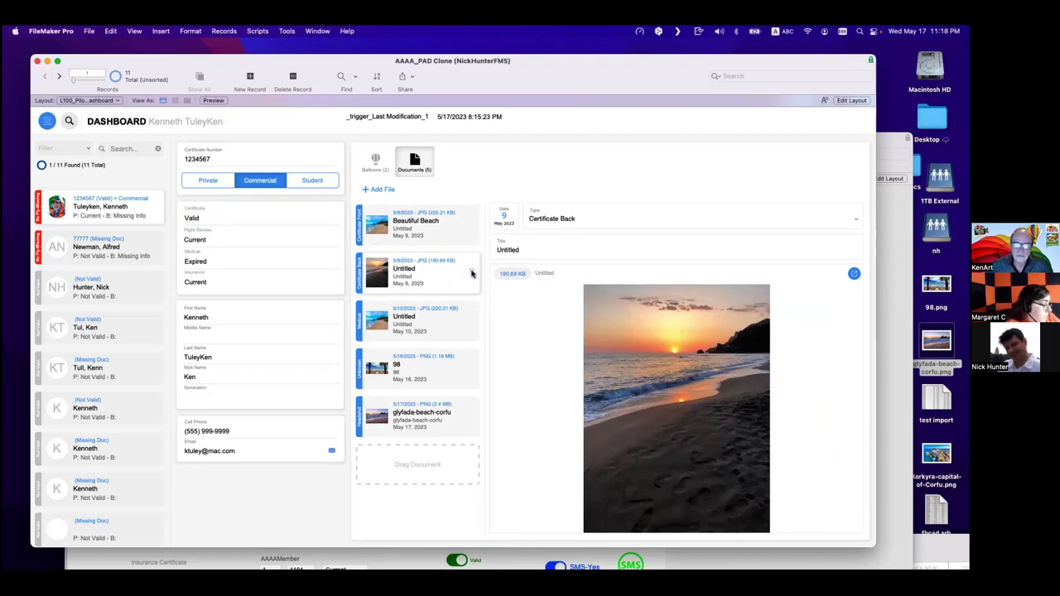
click(580, 229)
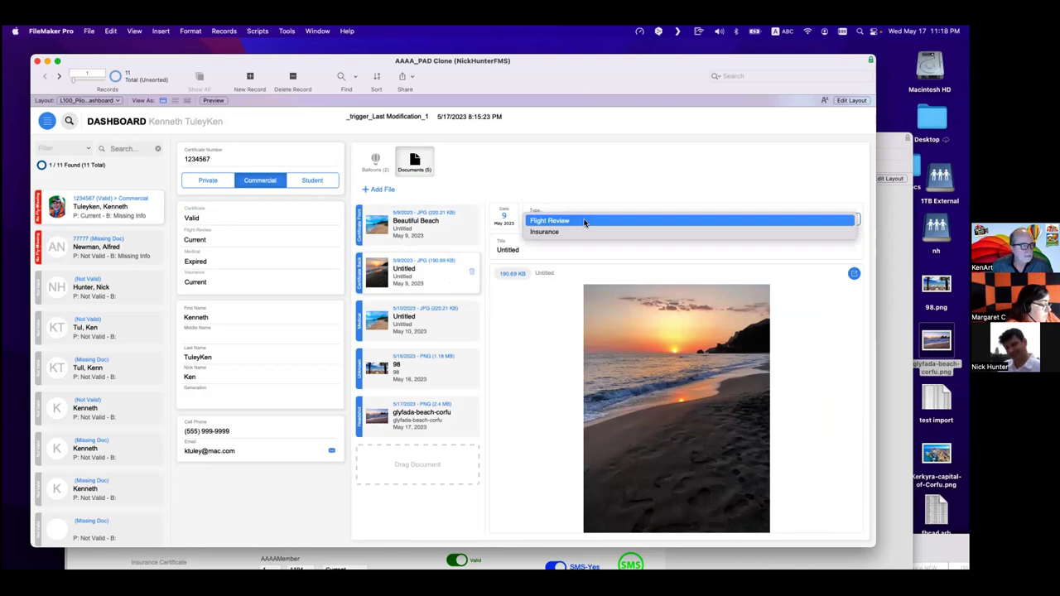
click(574, 199)
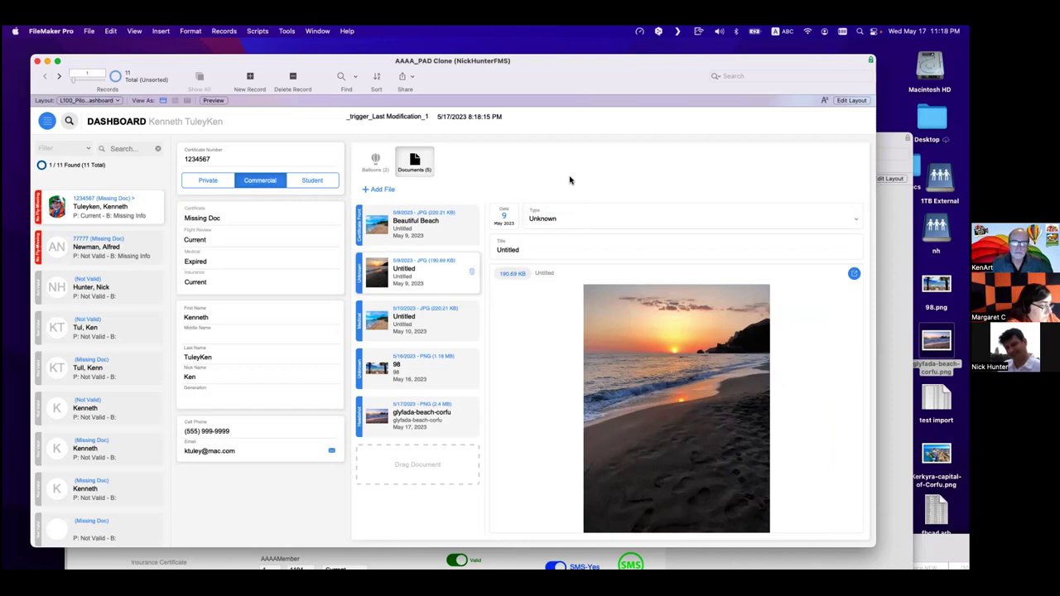
click(559, 219)
click(560, 221)
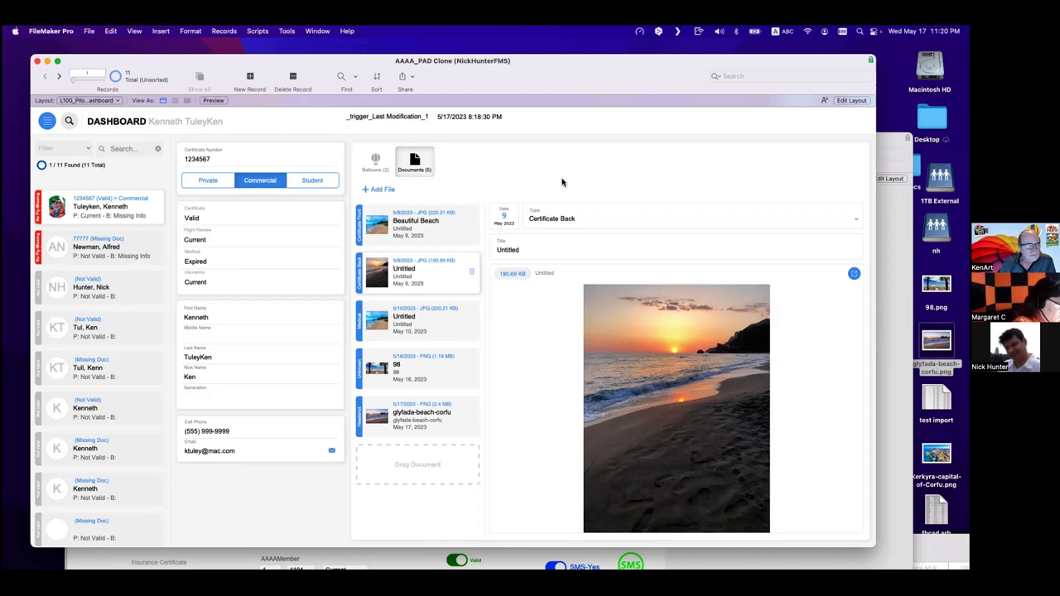
Look through the pilot's Certificate Front, Certificate Back, Medical and Unknown documents on the Dashboard.
click(450, 239)
click(450, 336)
click(451, 371)
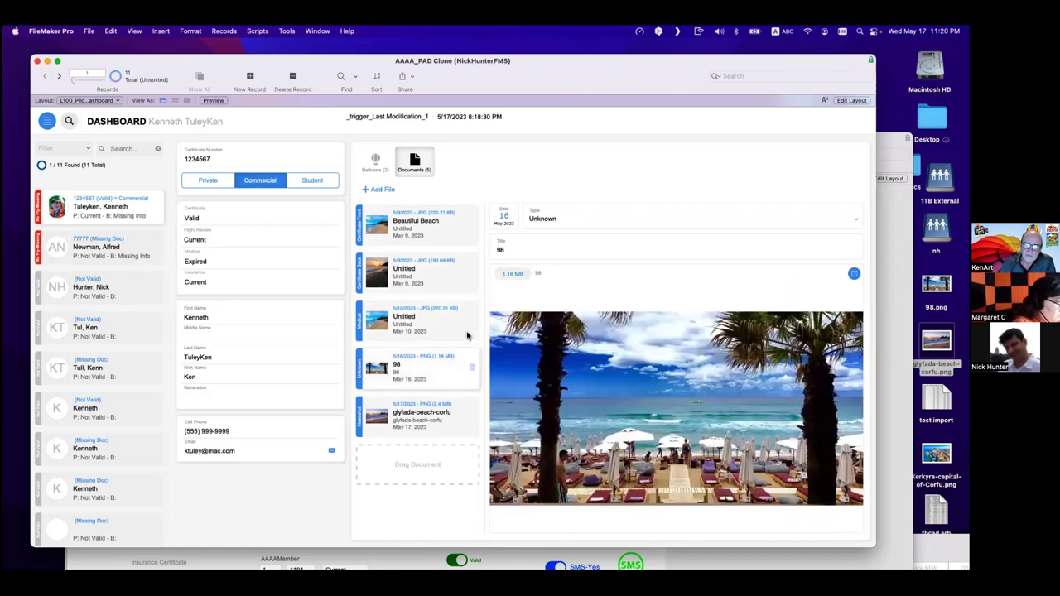
click(468, 336)
click(465, 286)
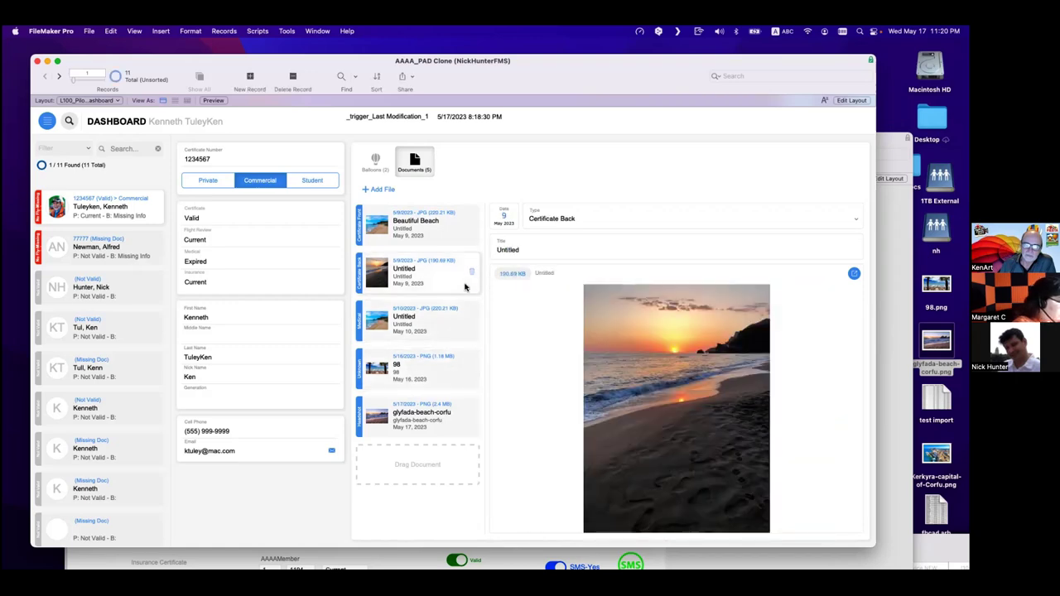
click(461, 242)
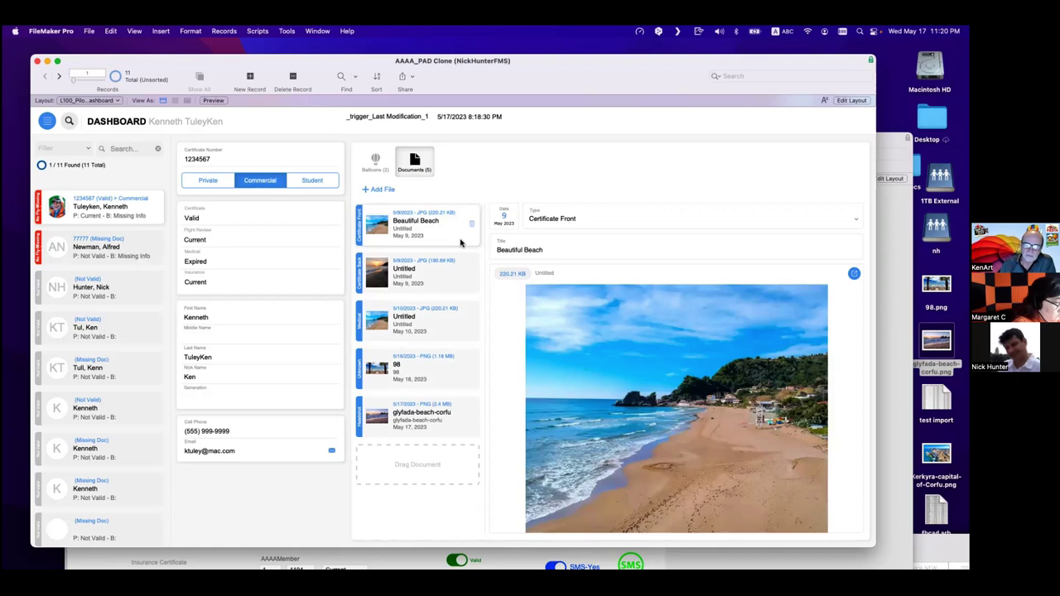
click(98, 32)
mouse_move(101, 124)
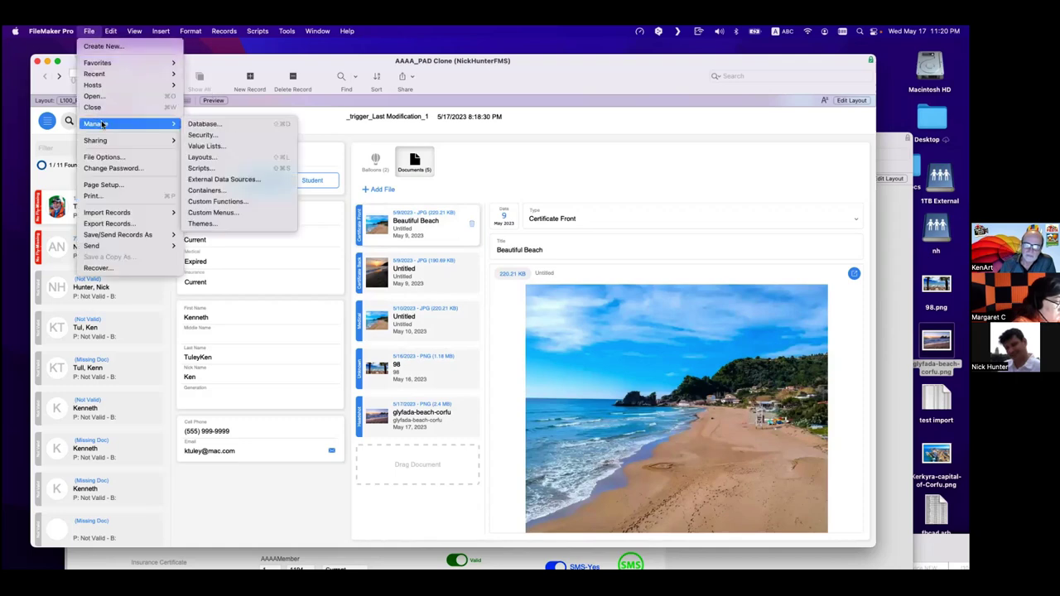
click(208, 146)
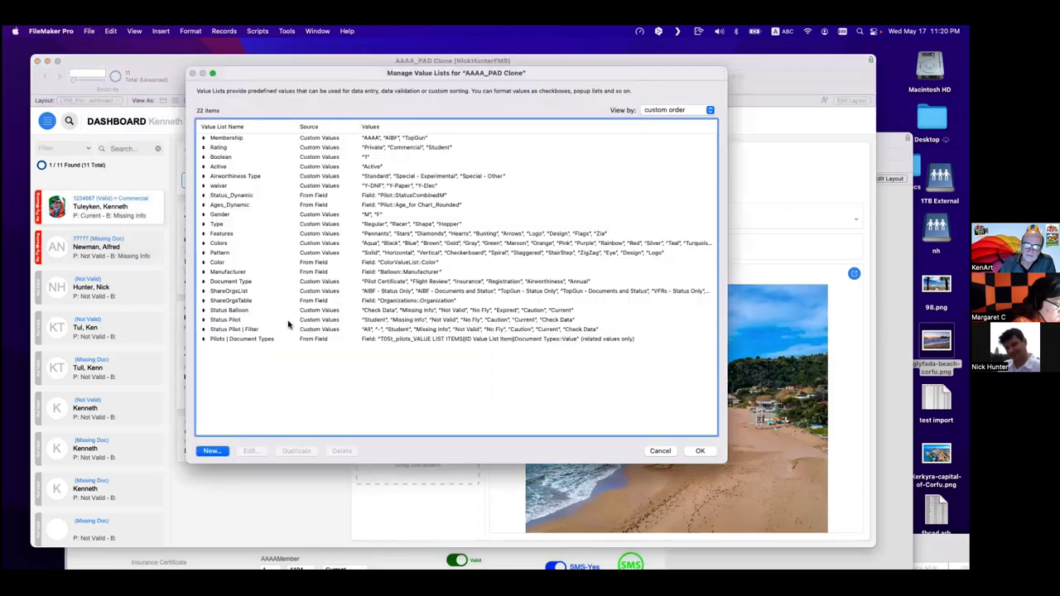
click(212, 450)
click(422, 274)
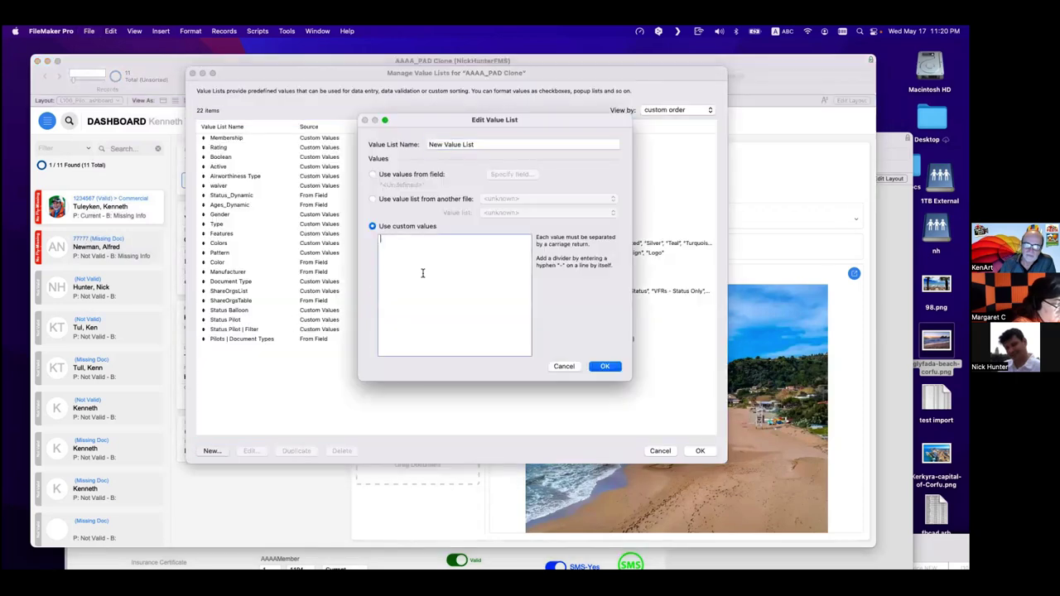
text(Certi)
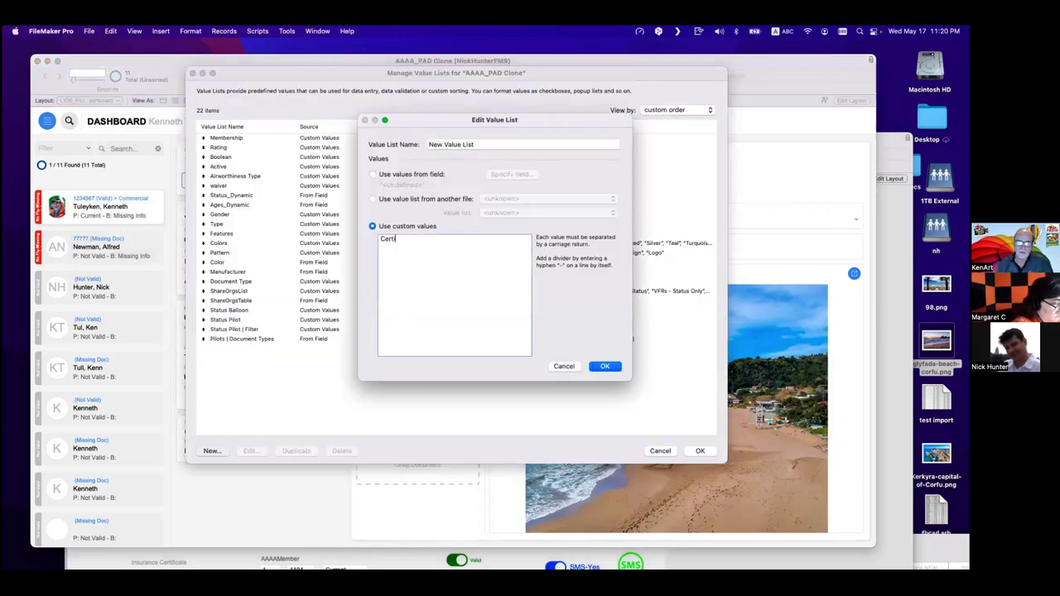
text(ficate From)
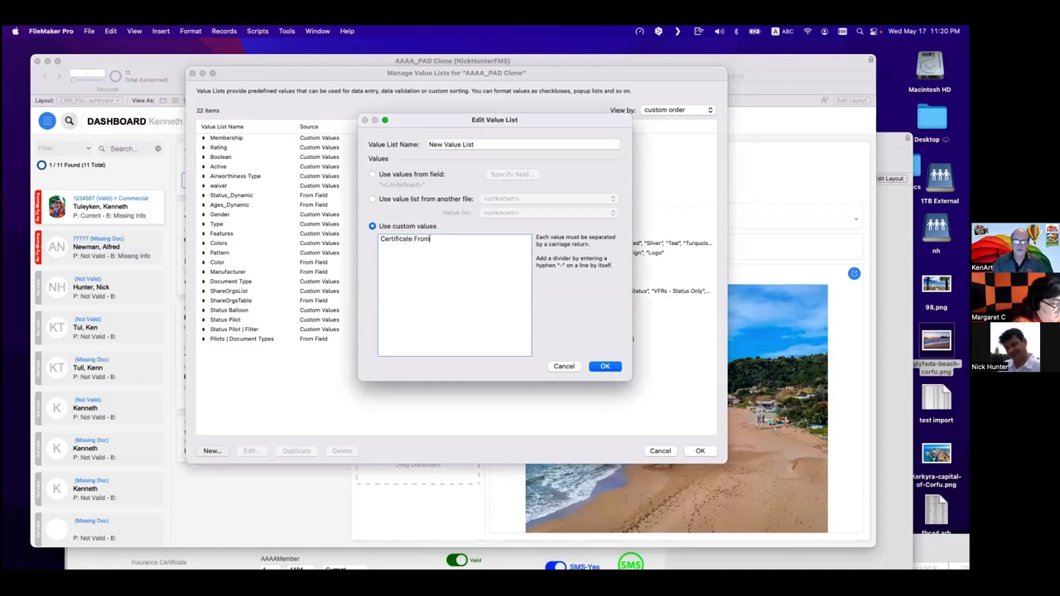
key(Return)
text(Certific)
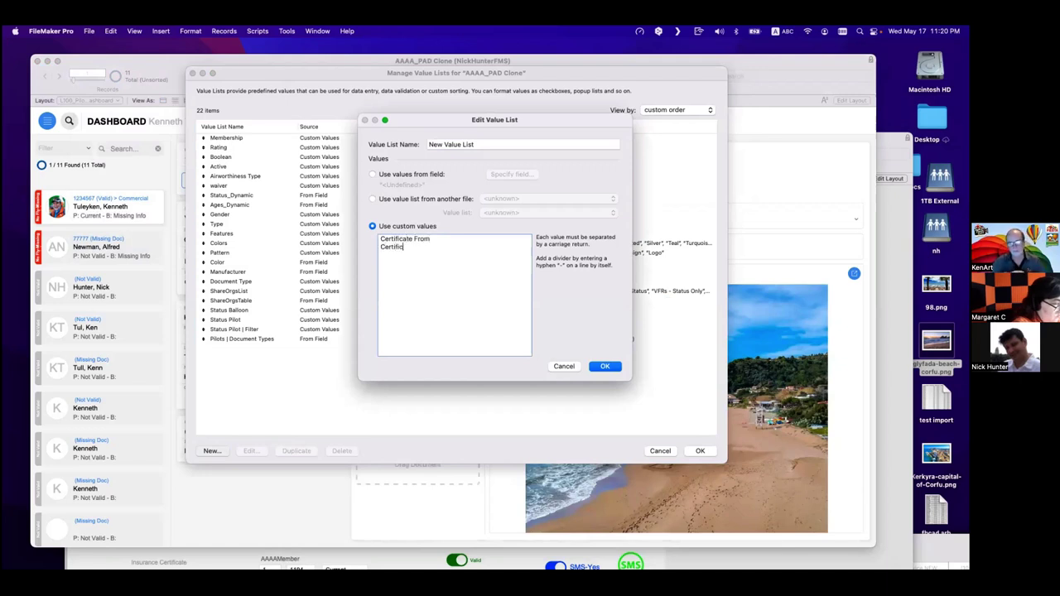
text(ate Back)
key(Return)
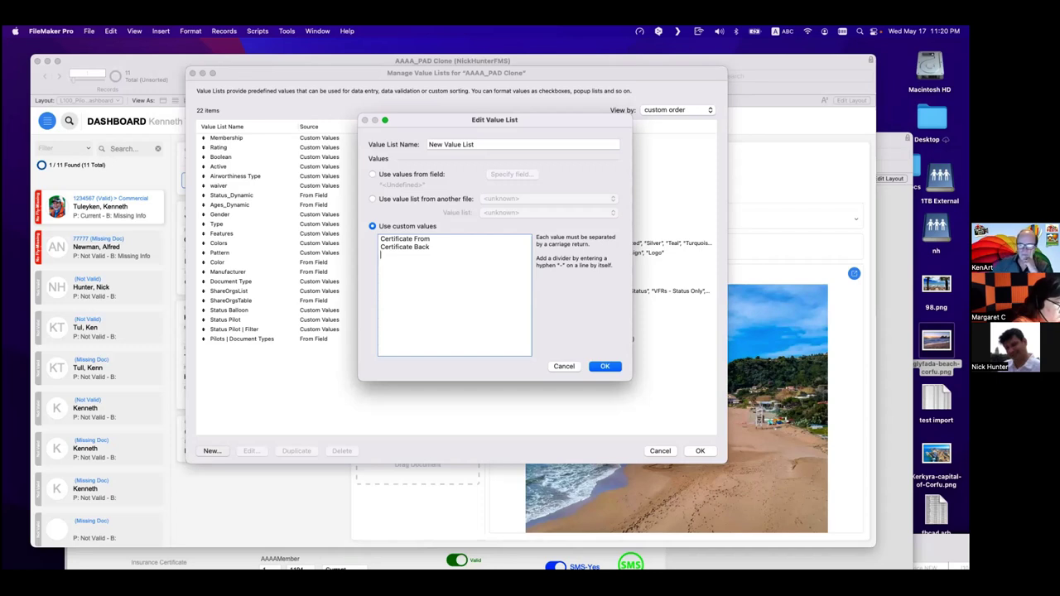
click(422, 272)
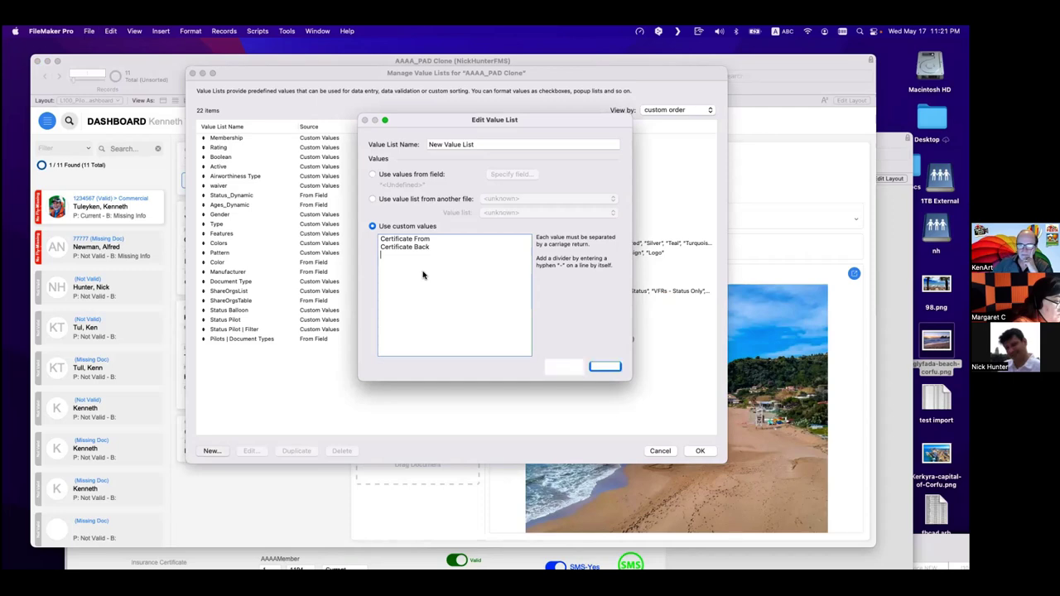
key(Escape)
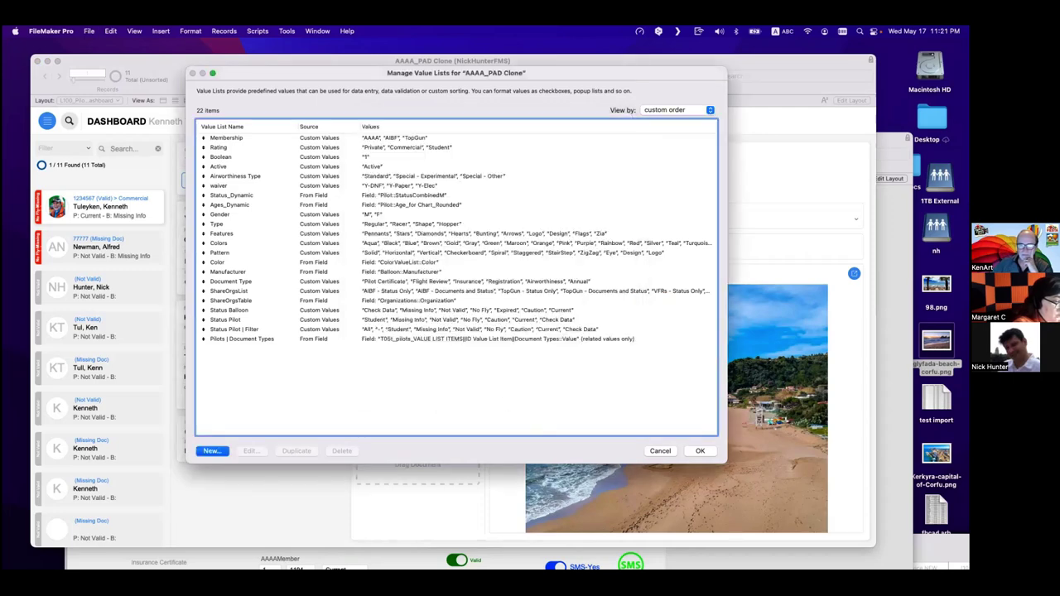
key(Escape)
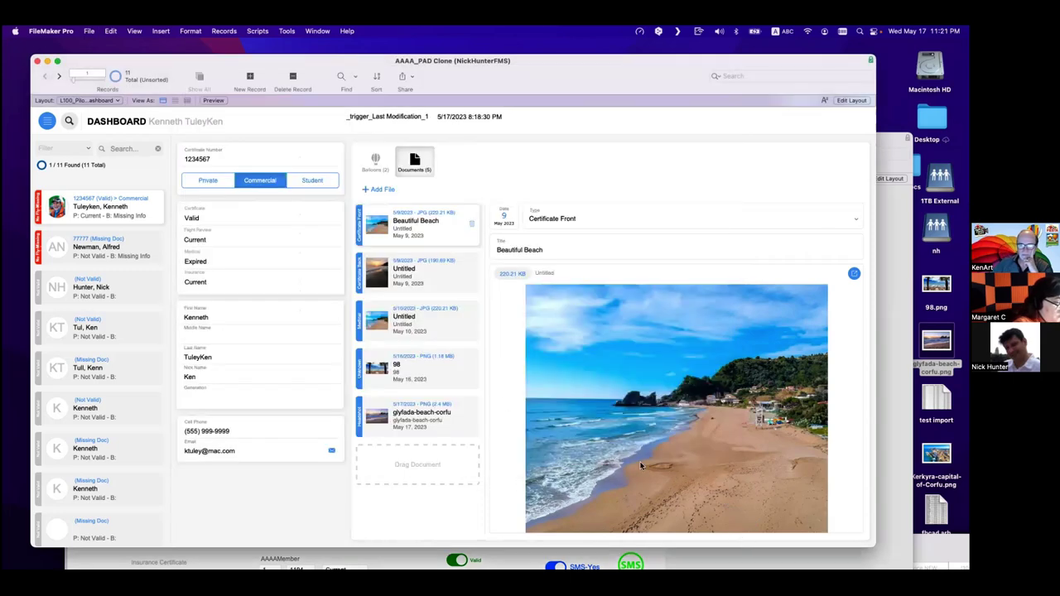
Open the VALI_Value List Items layout from the layout manager and examine the Certificate Front record's ID and value.
key(super+shift+l)
scroll(303, 403, down, 10)
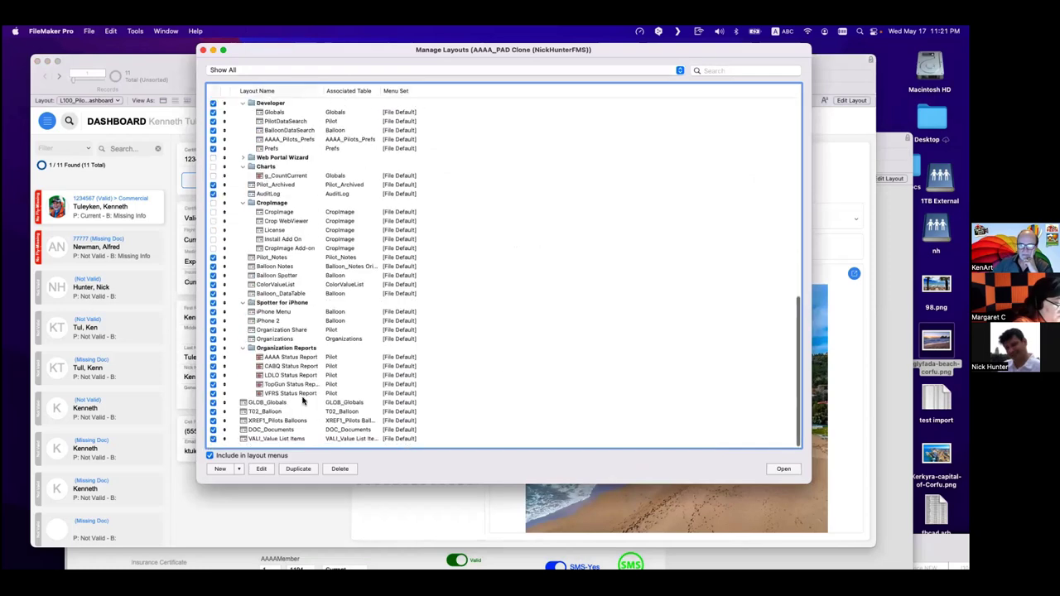
click(282, 444)
click(783, 469)
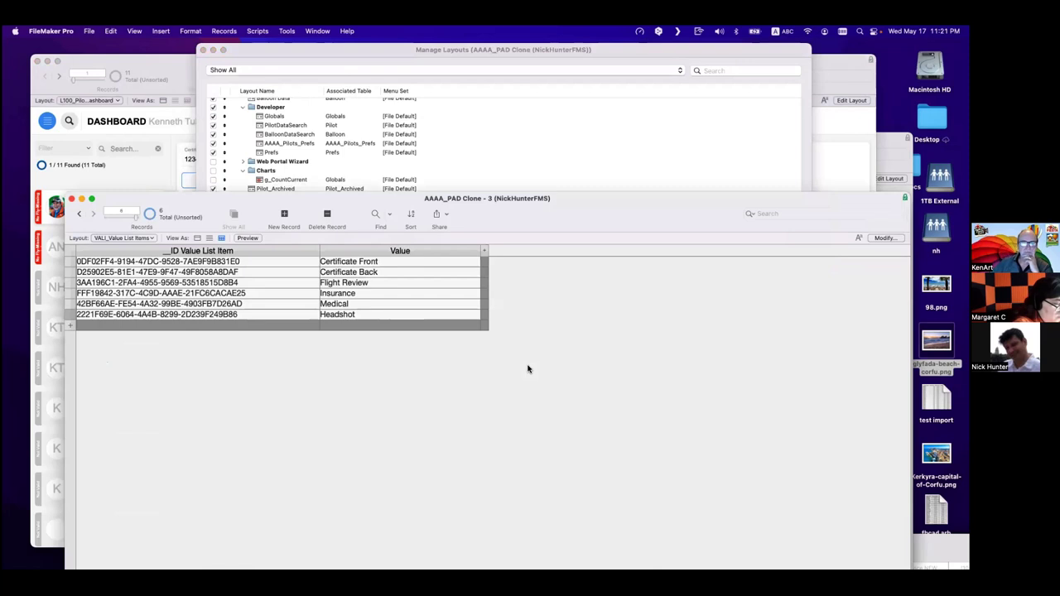
drag(517, 224, 573, 245)
click(301, 284)
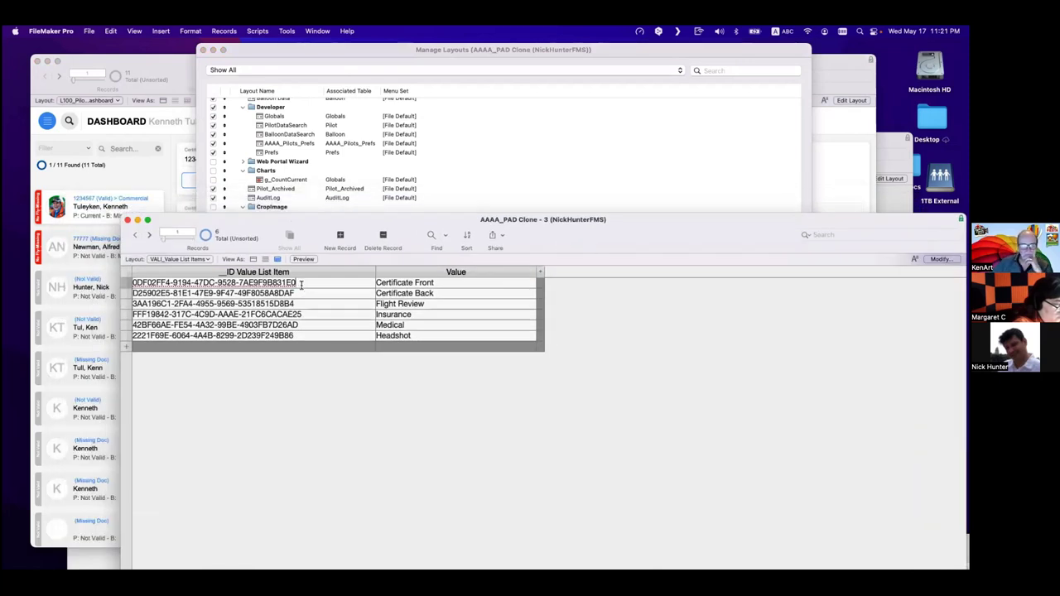
drag(300, 284, 111, 284)
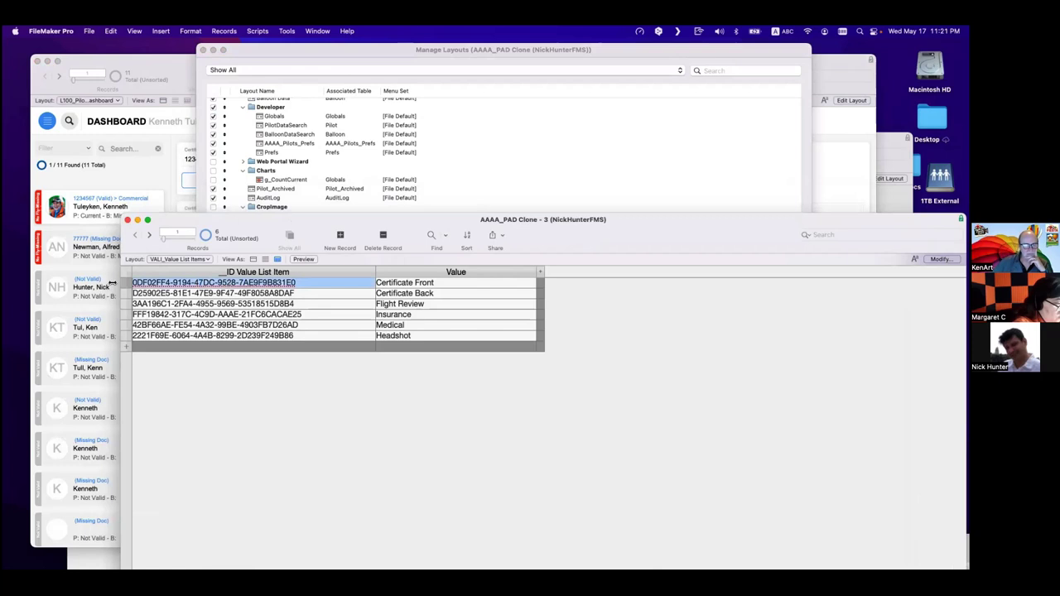
click(447, 283)
drag(448, 283, 373, 284)
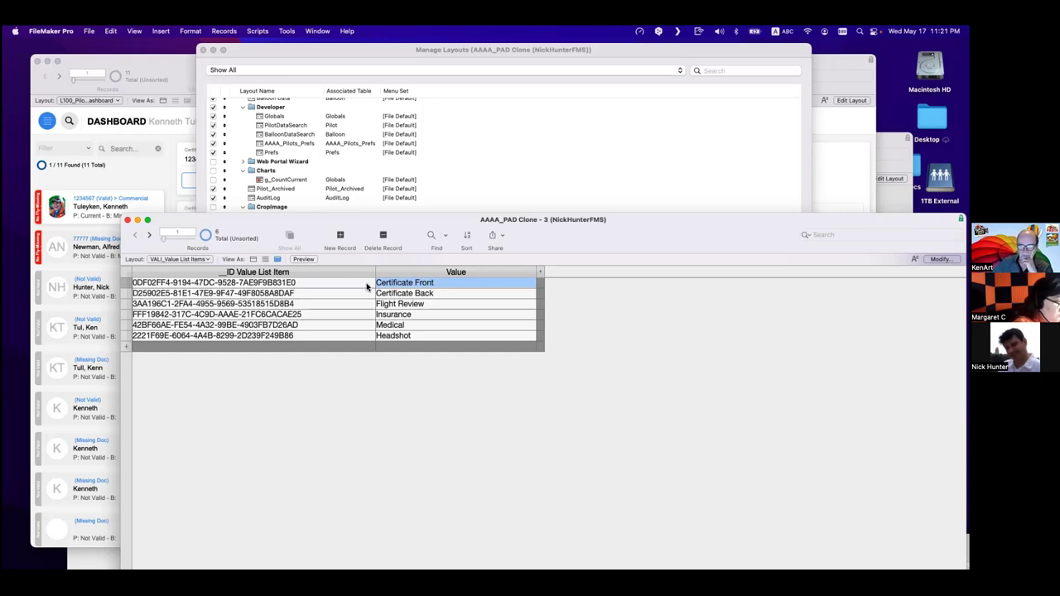
click(348, 285)
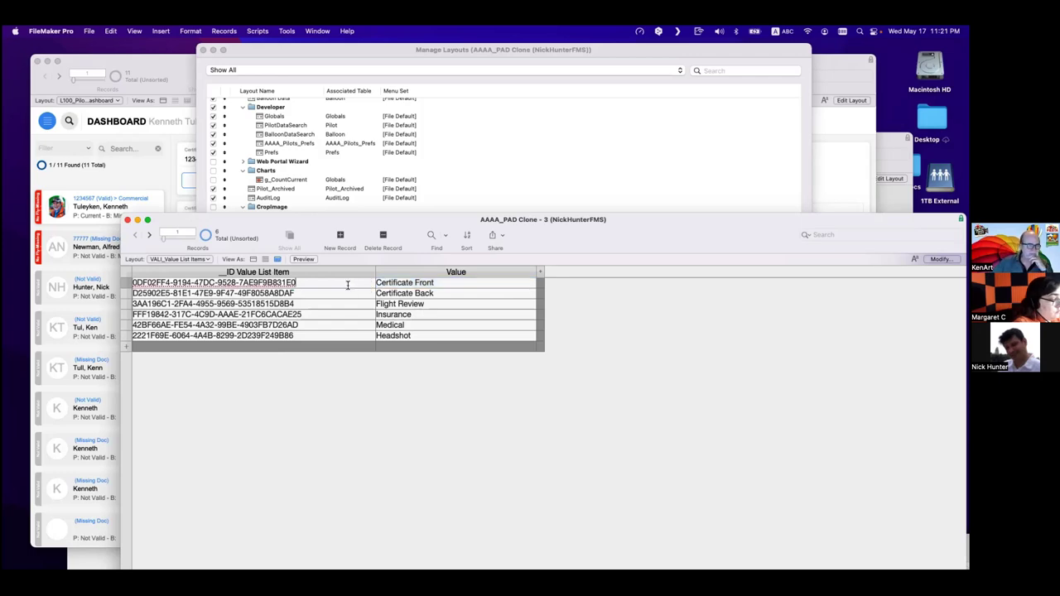
Close the layout manager and reposition the VALI_Value List Items window over the Dashboard.
drag(429, 228, 462, 254)
click(464, 237)
key(Escape)
mouse_move(503, 301)
mouse_down()
mouse_move(429, 180)
mouse_move(407, 117)
mouse_up()
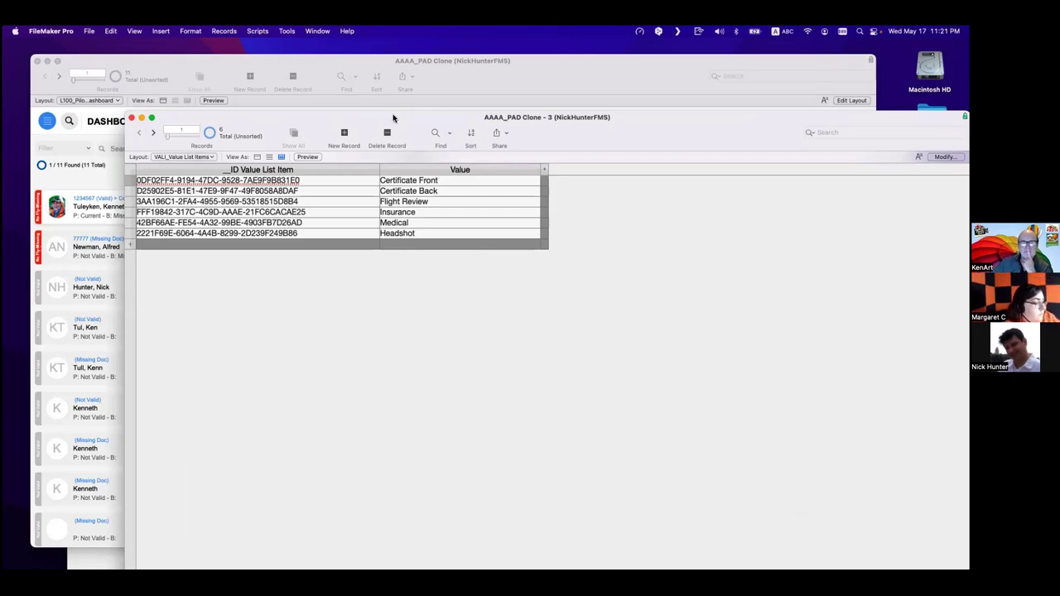
drag(394, 117, 373, 104)
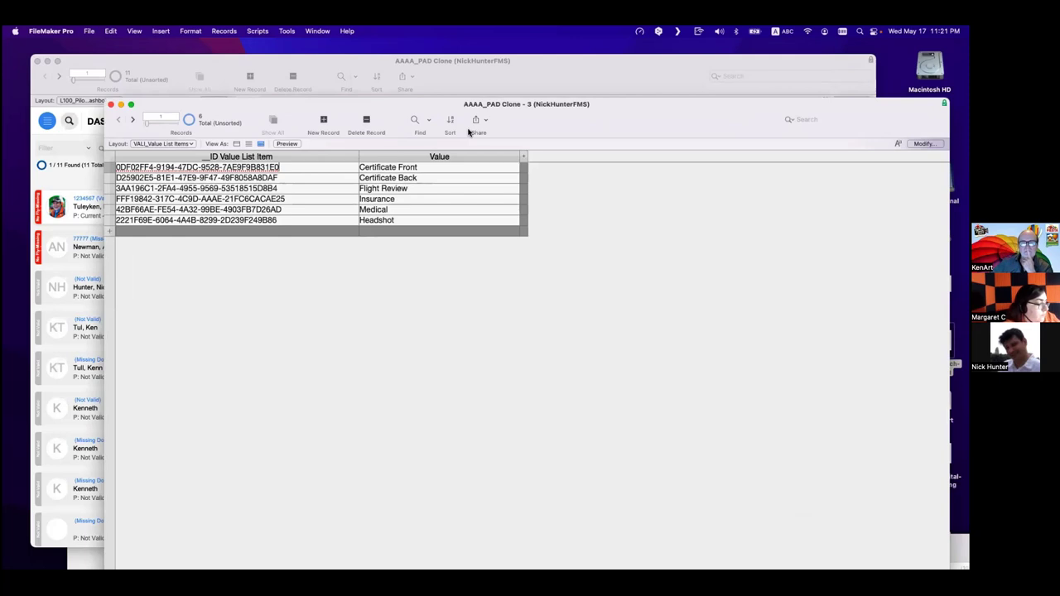
Create a value list named Pilot that includes all values from the Value field of VALI_Value List Items.
click(91, 31)
mouse_move(124, 124)
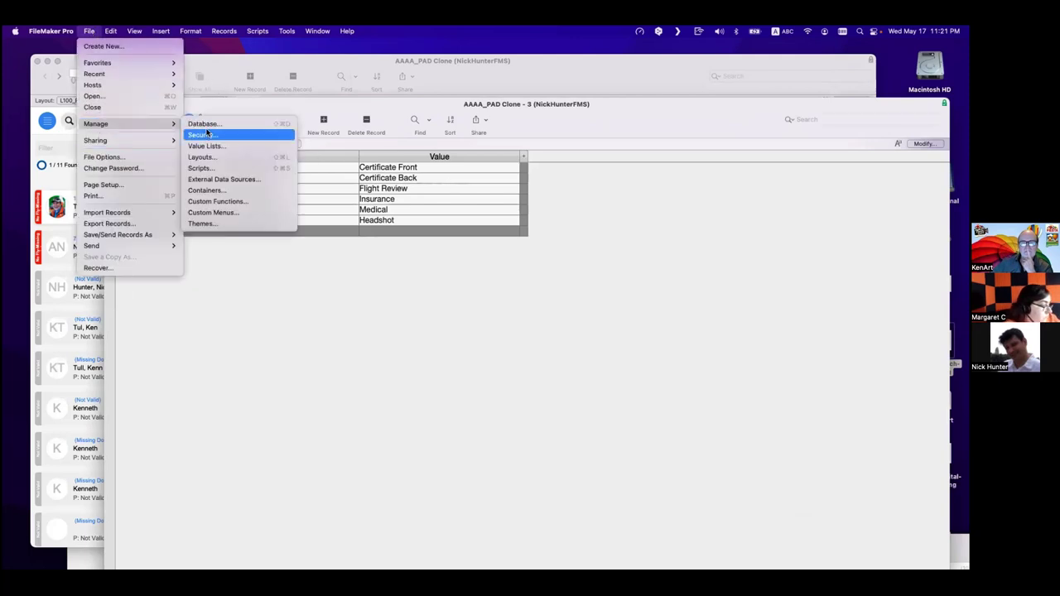
click(205, 146)
click(214, 454)
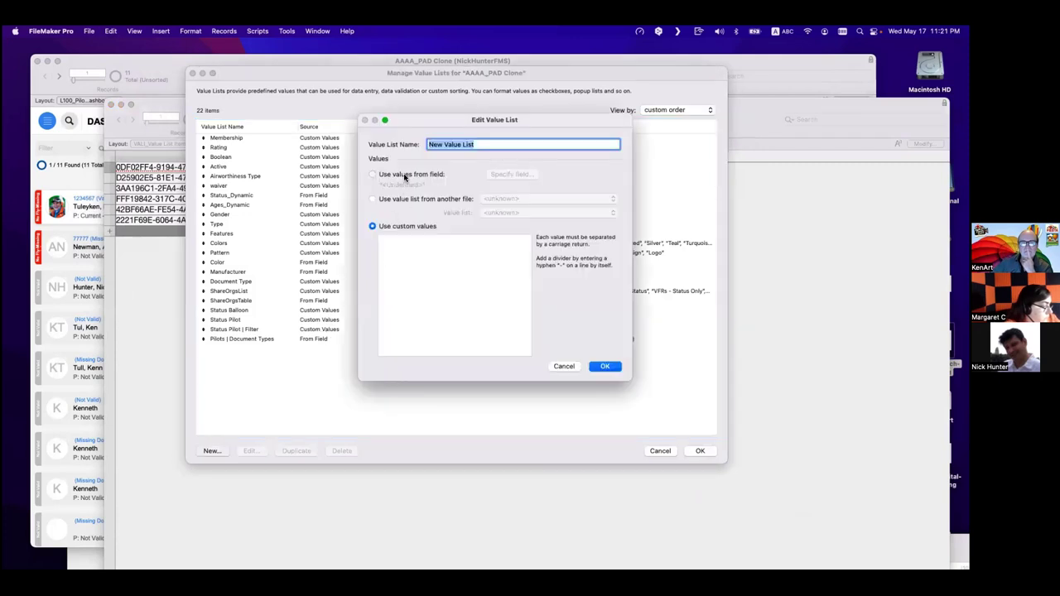
click(405, 176)
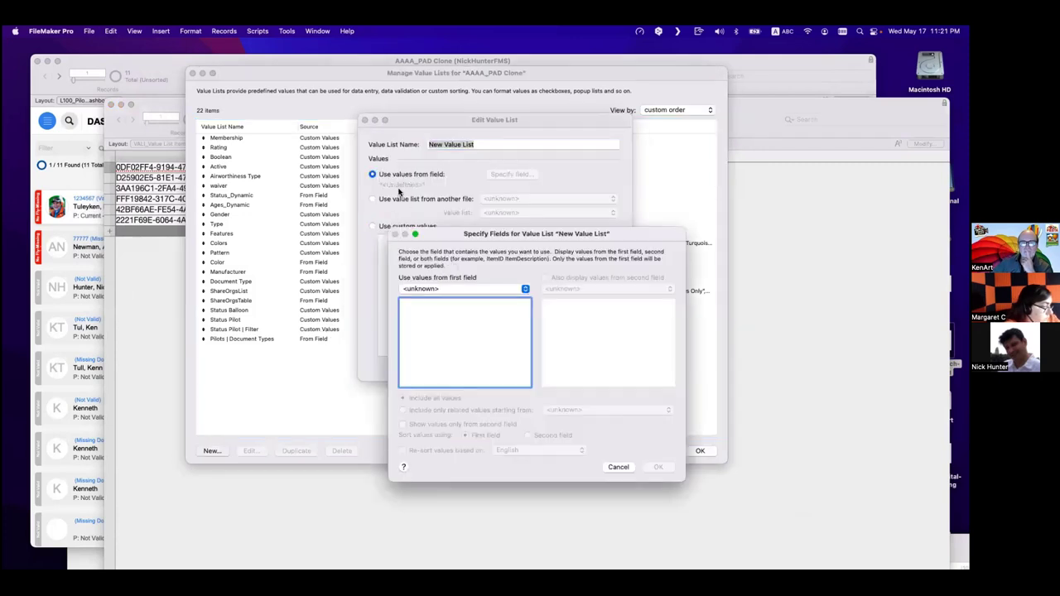
click(466, 290)
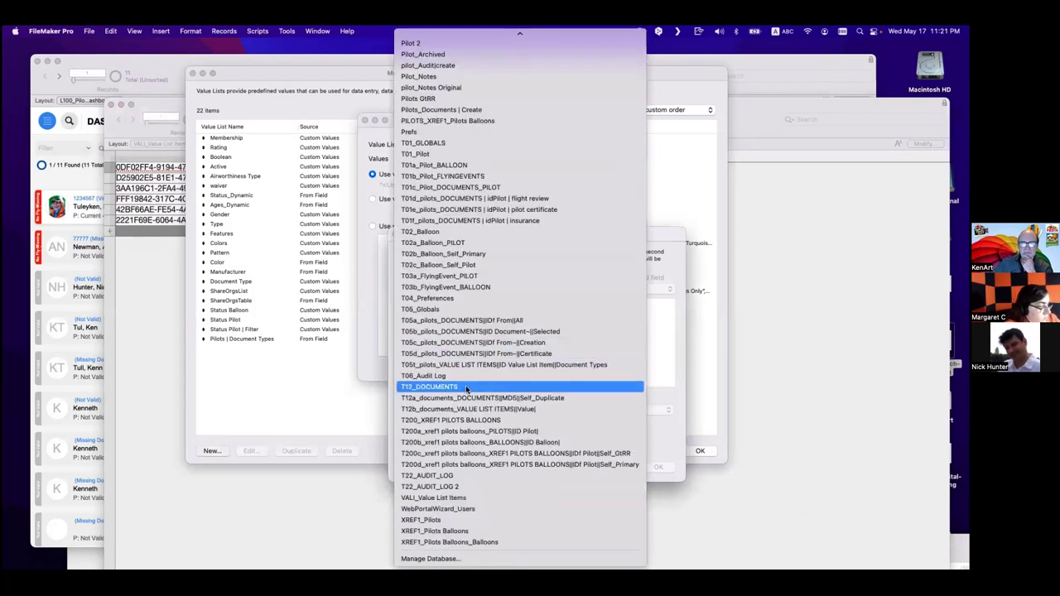
click(462, 498)
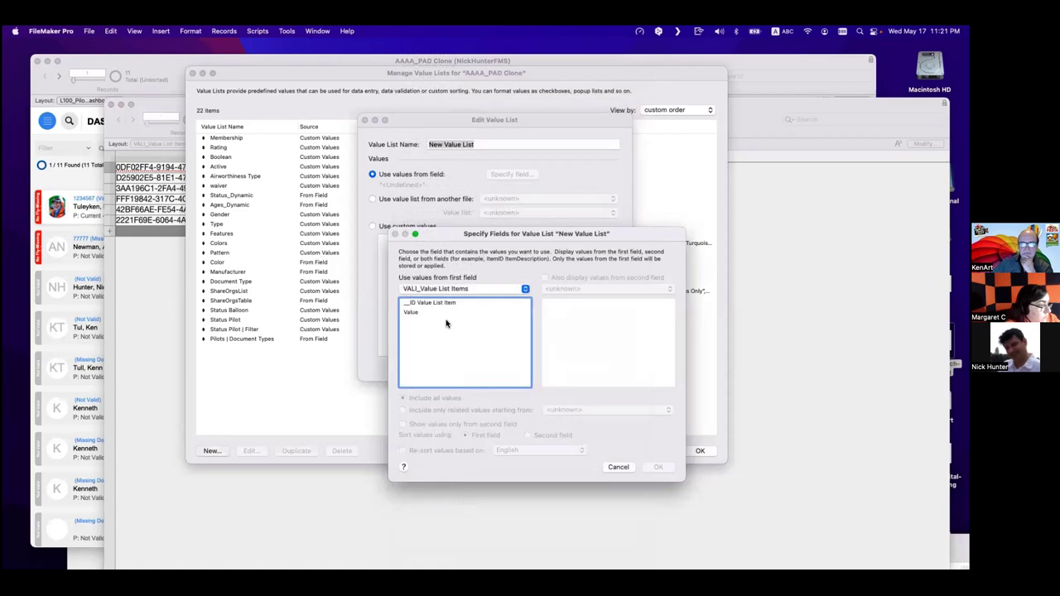
click(430, 313)
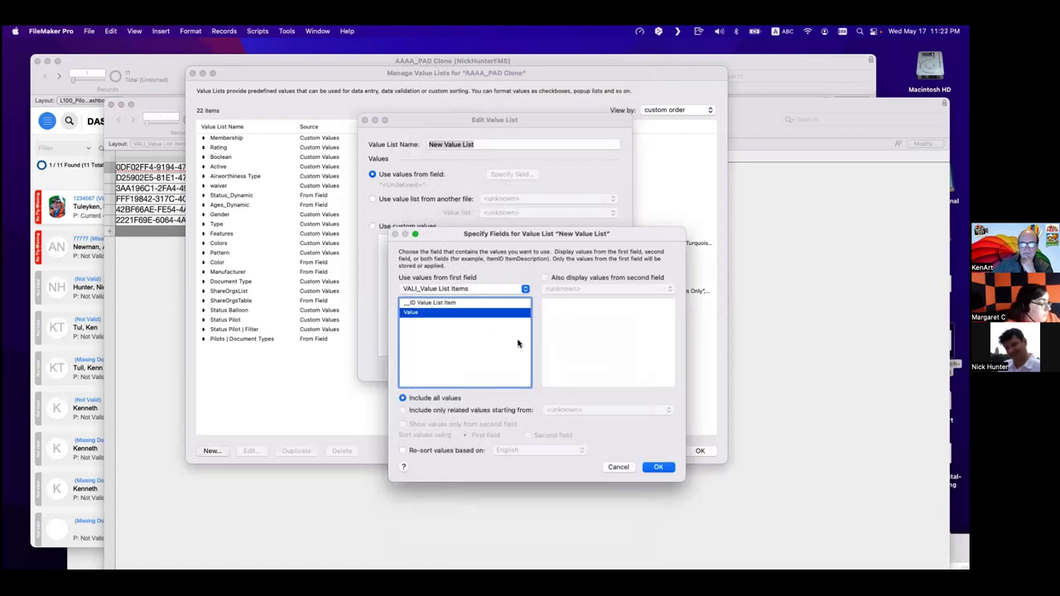
click(664, 469)
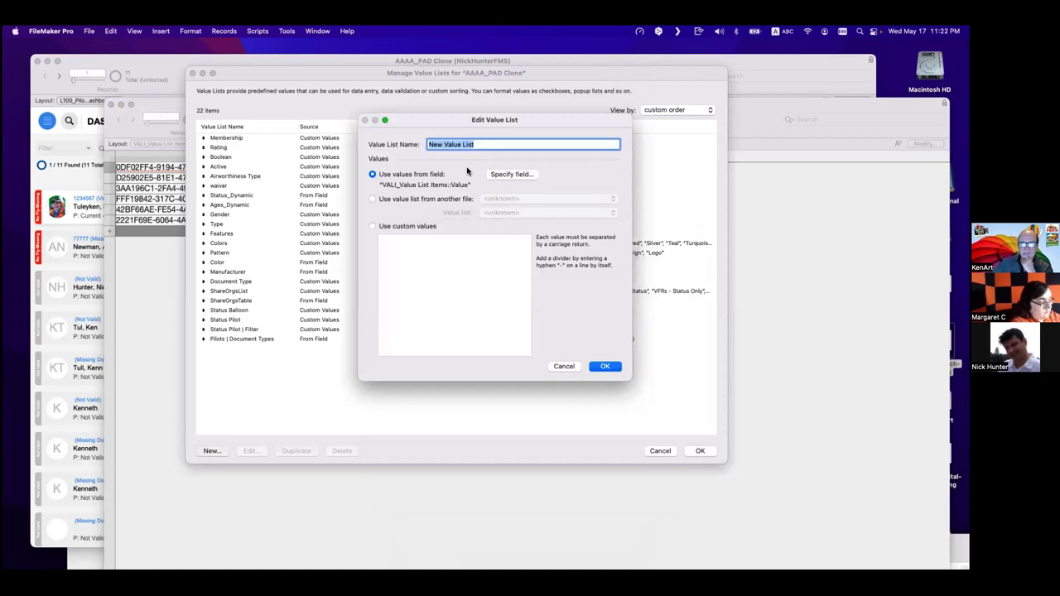
text(Pil)
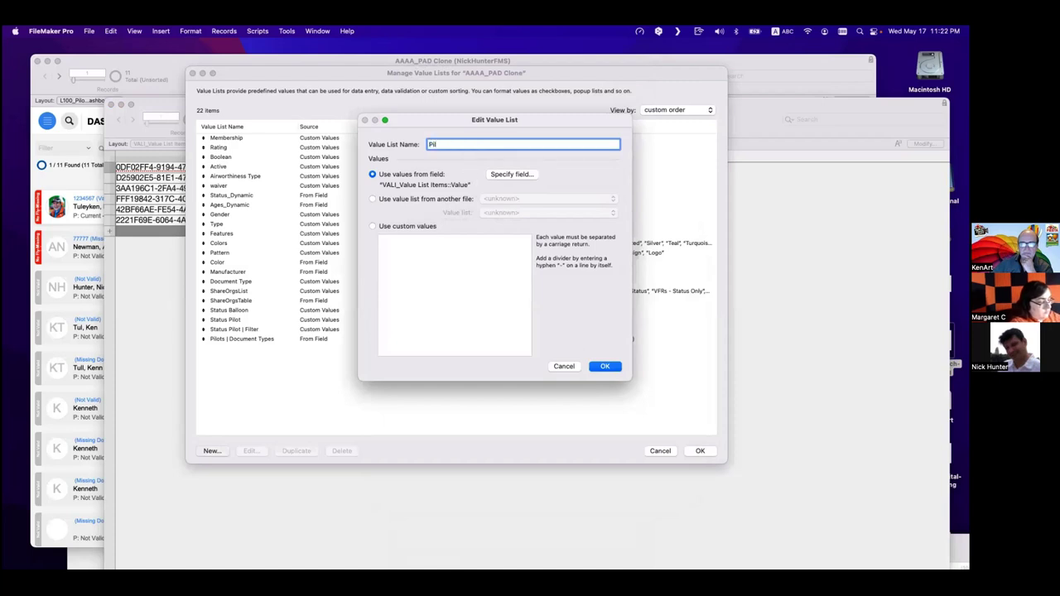
text(ot)
click(606, 367)
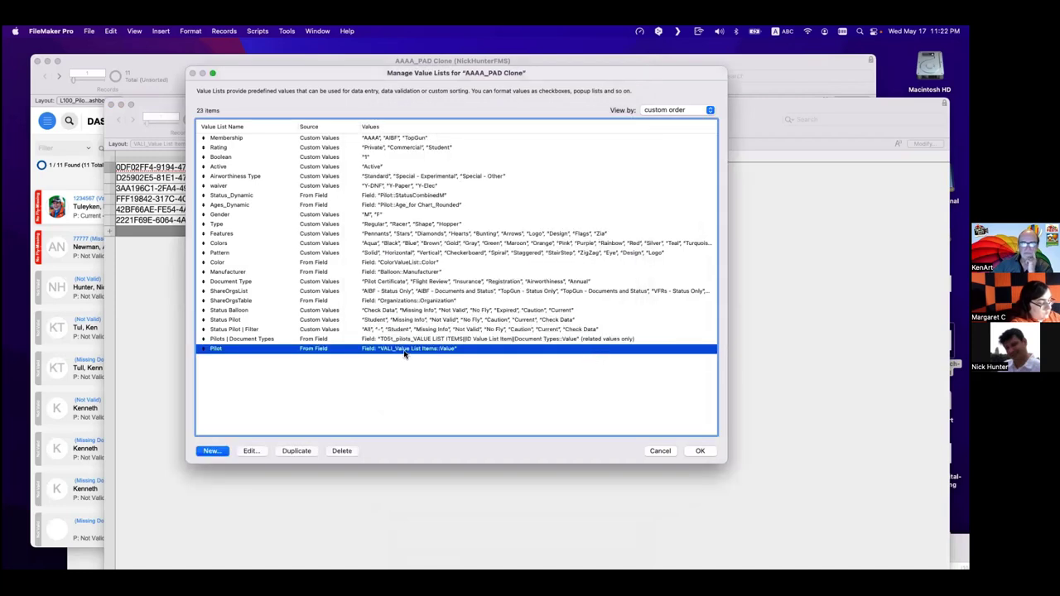
Format the Dashboard's _trigger_Last Modification_1 field as a pop-up menu with values from the Pilot list and return to Browse mode.
click(700, 451)
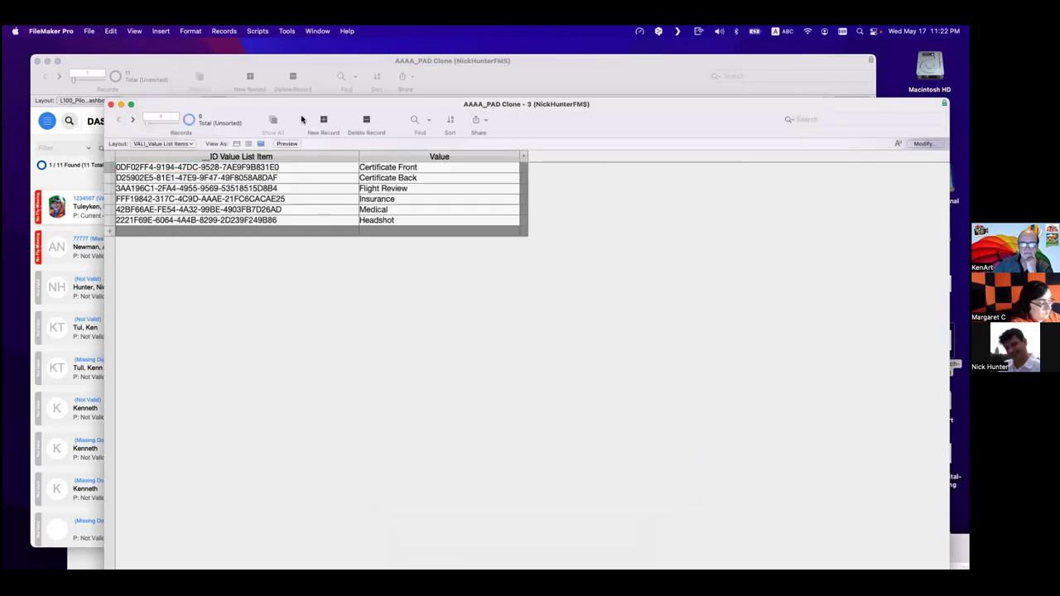
key(super+m)
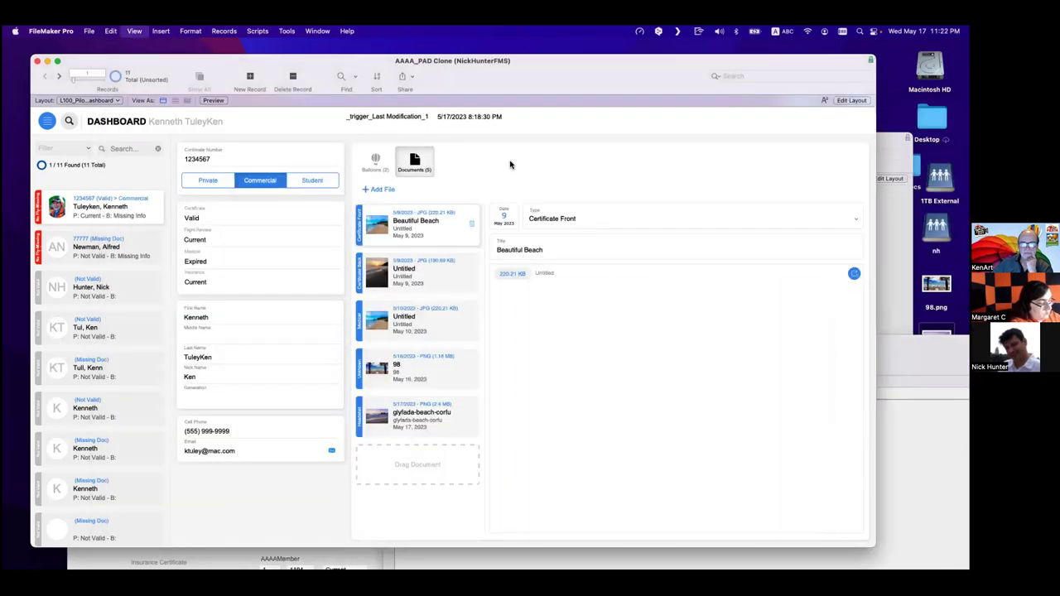
key(super+l)
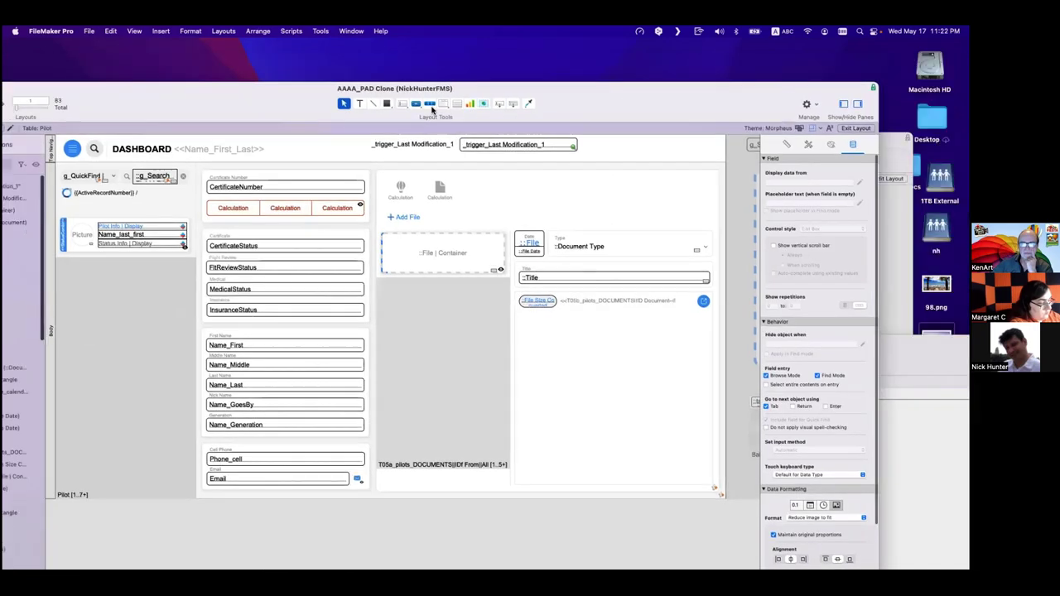
drag(680, 81, 477, 114)
click(365, 153)
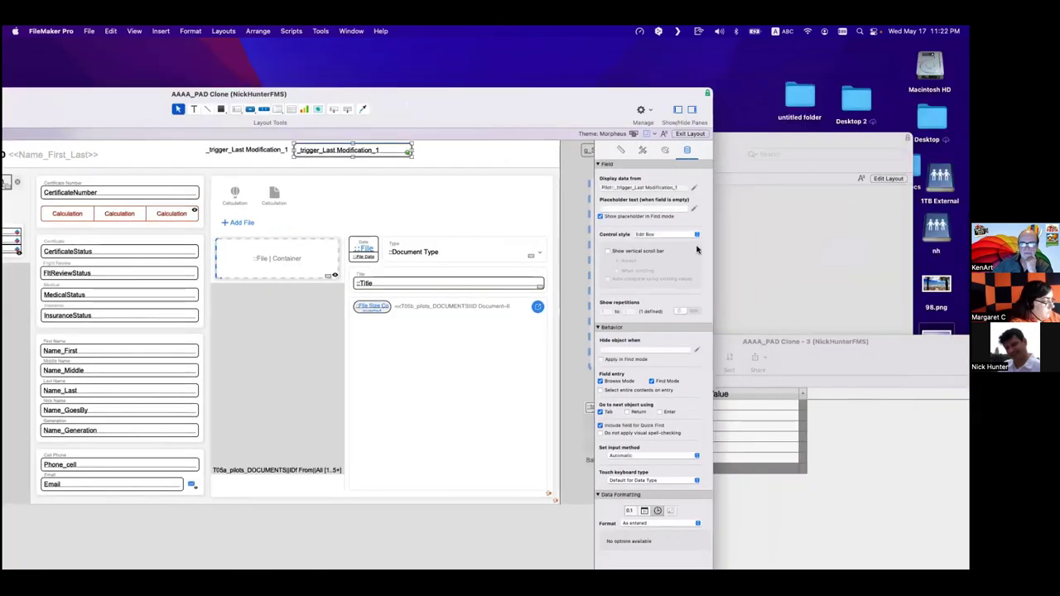
click(665, 235)
click(665, 254)
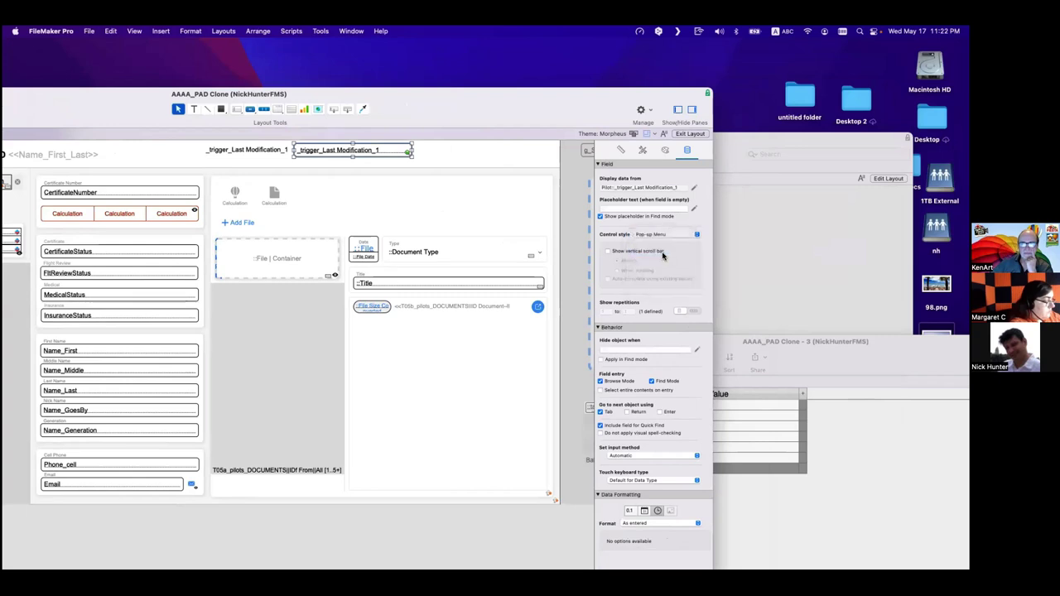
click(665, 251)
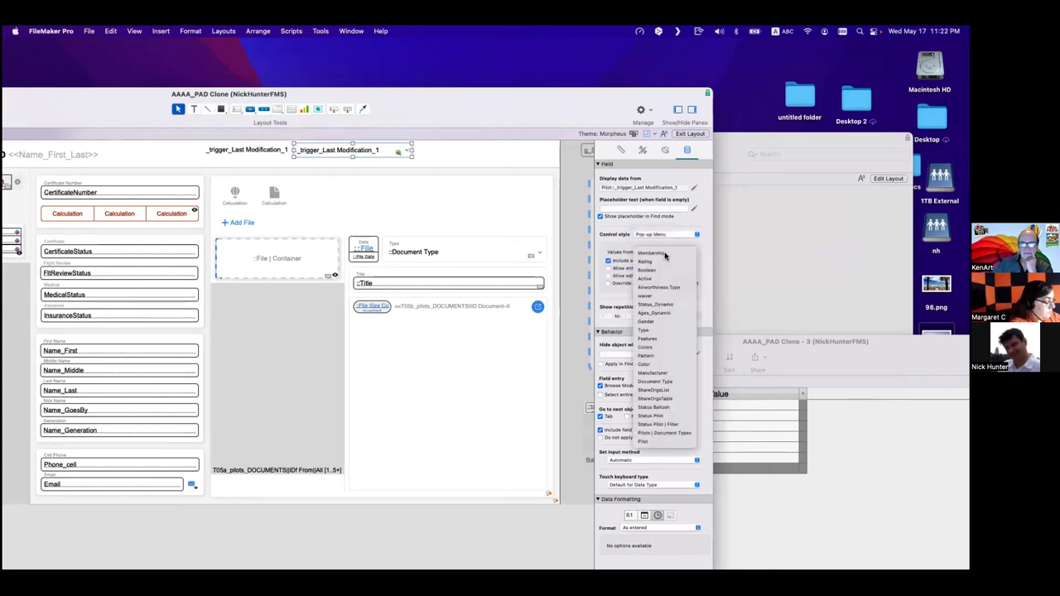
click(669, 440)
key(super+b)
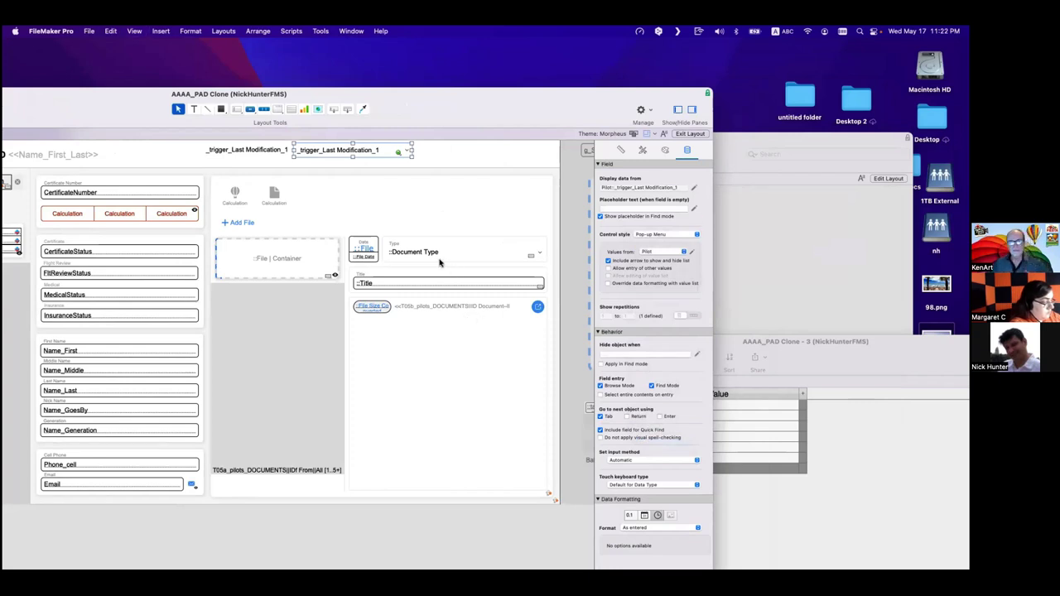
Change the Certificate Front record's value to Certificate Front 1 and check the Dashboard field's pop-up list before and after the edit.
click(350, 149)
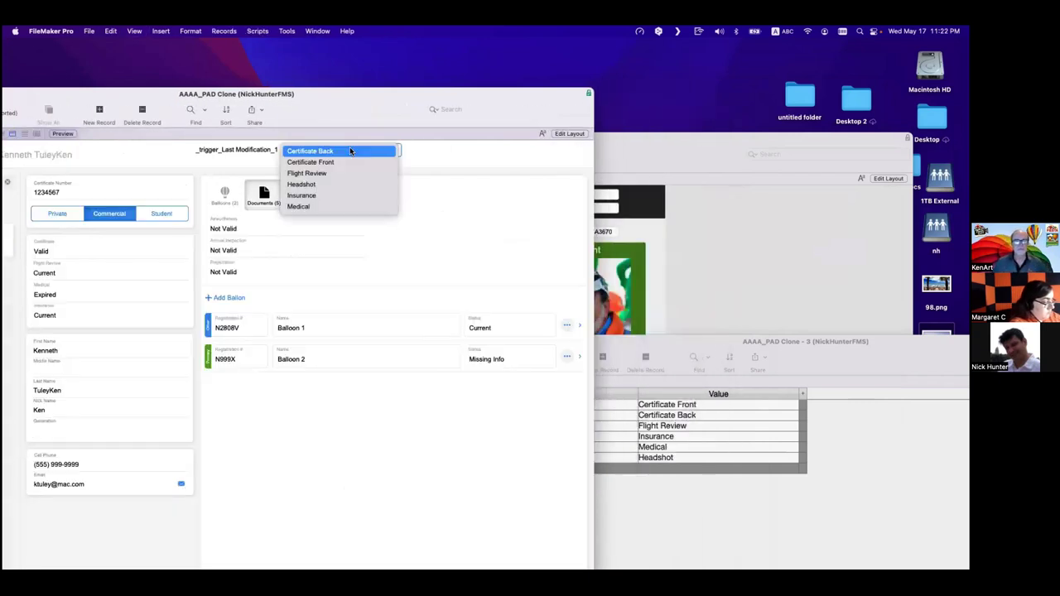
click(349, 150)
click(737, 507)
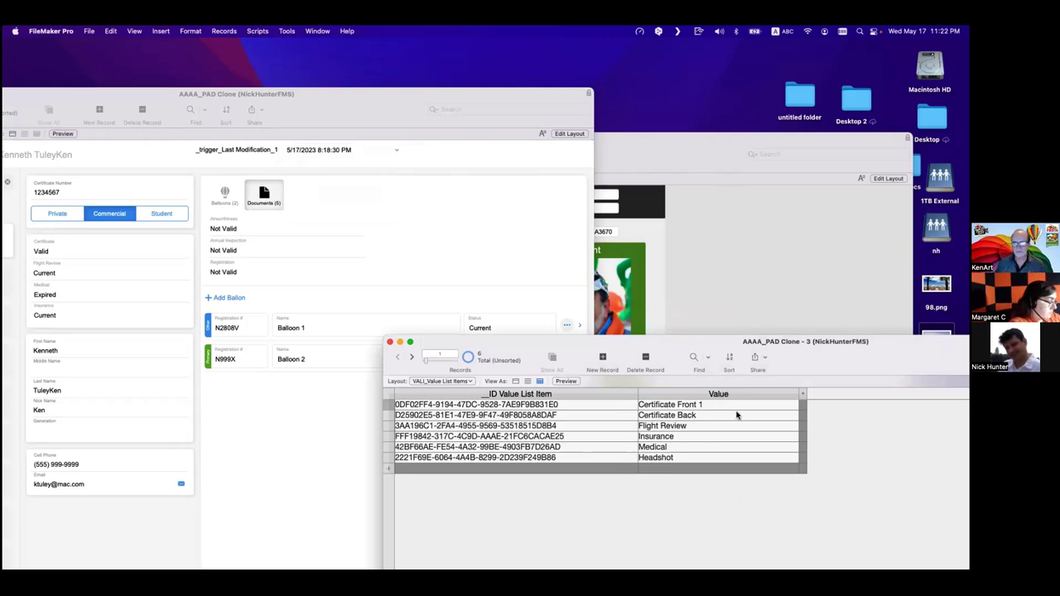
click(402, 169)
click(352, 155)
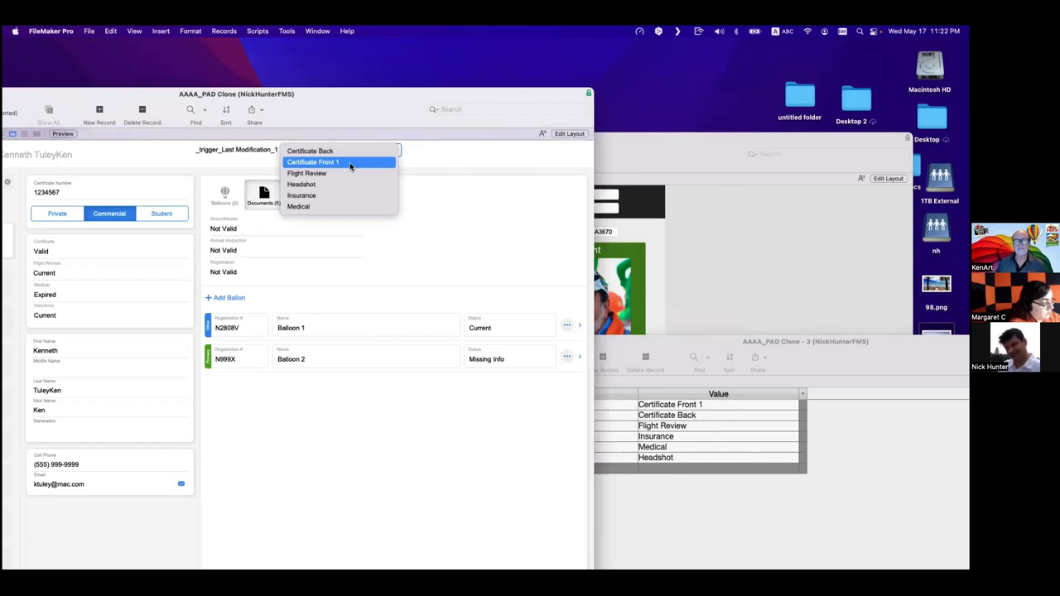
click(484, 157)
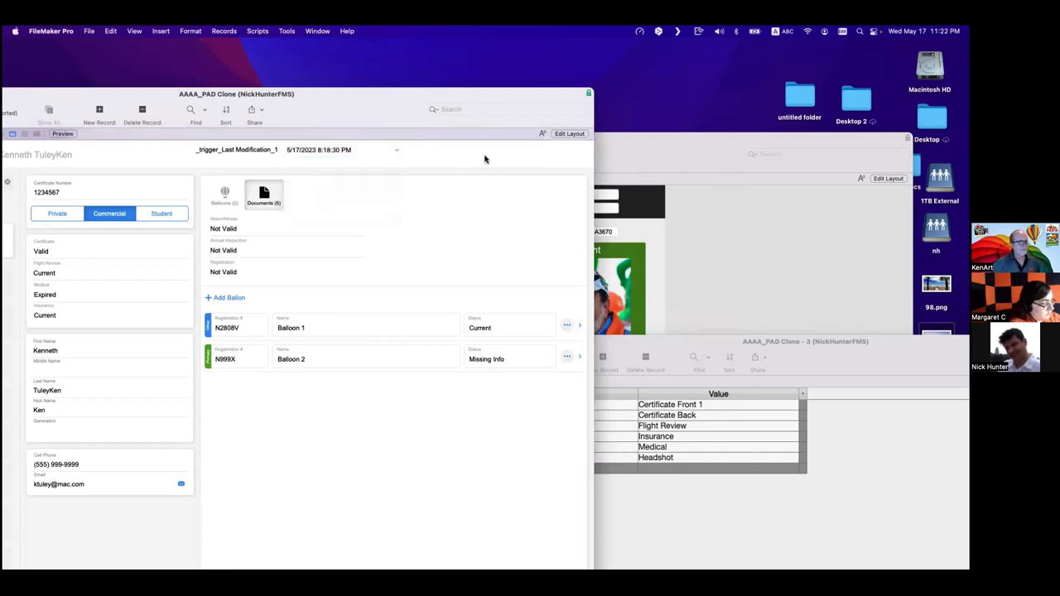
Restore the first value list item to Certificate Front and commit the record.
click(83, 31)
mouse_move(128, 124)
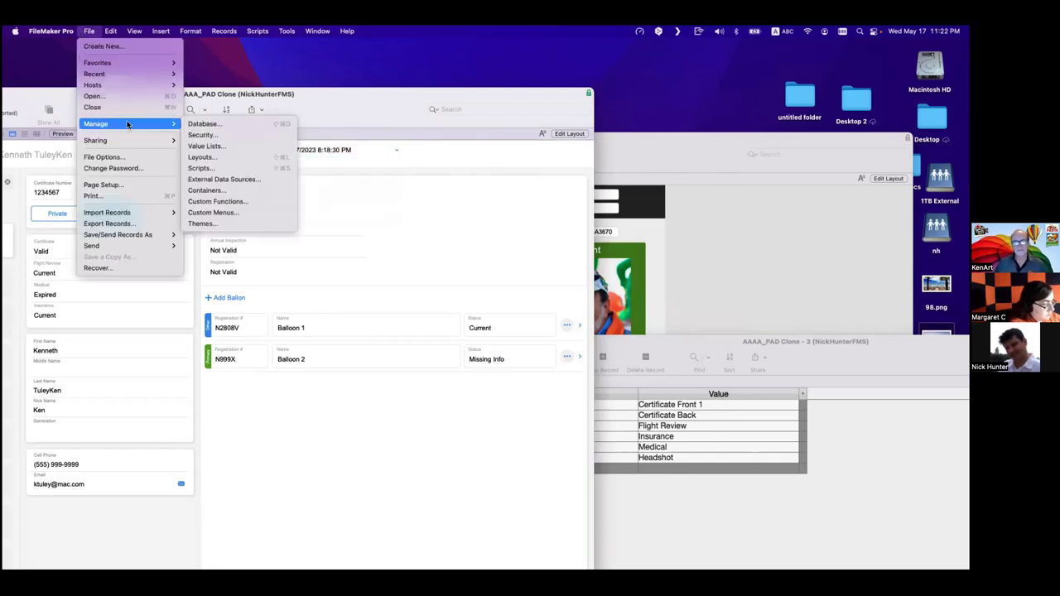
click(553, 182)
click(779, 509)
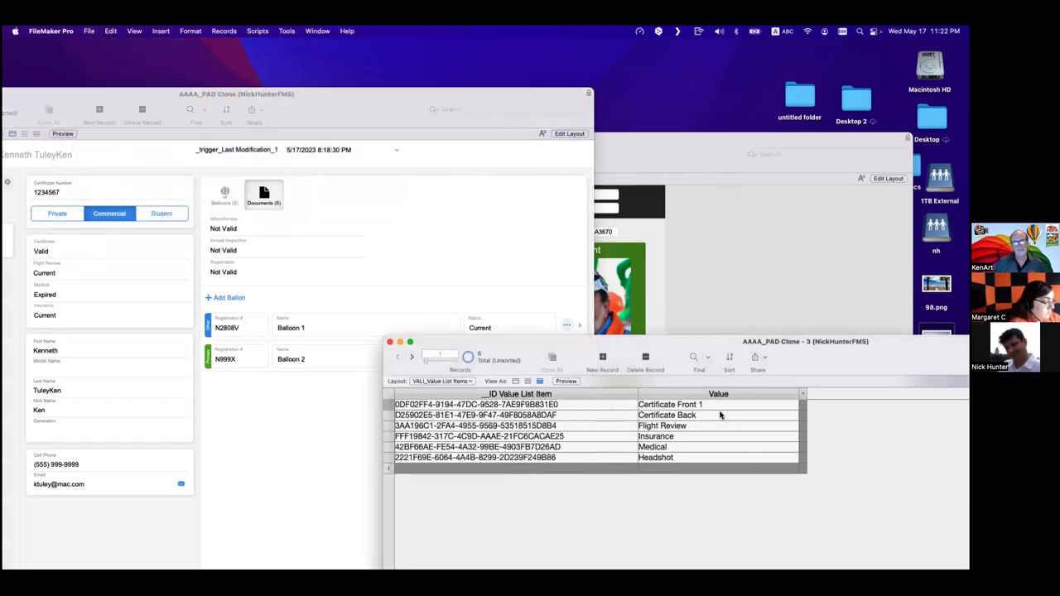
click(837, 425)
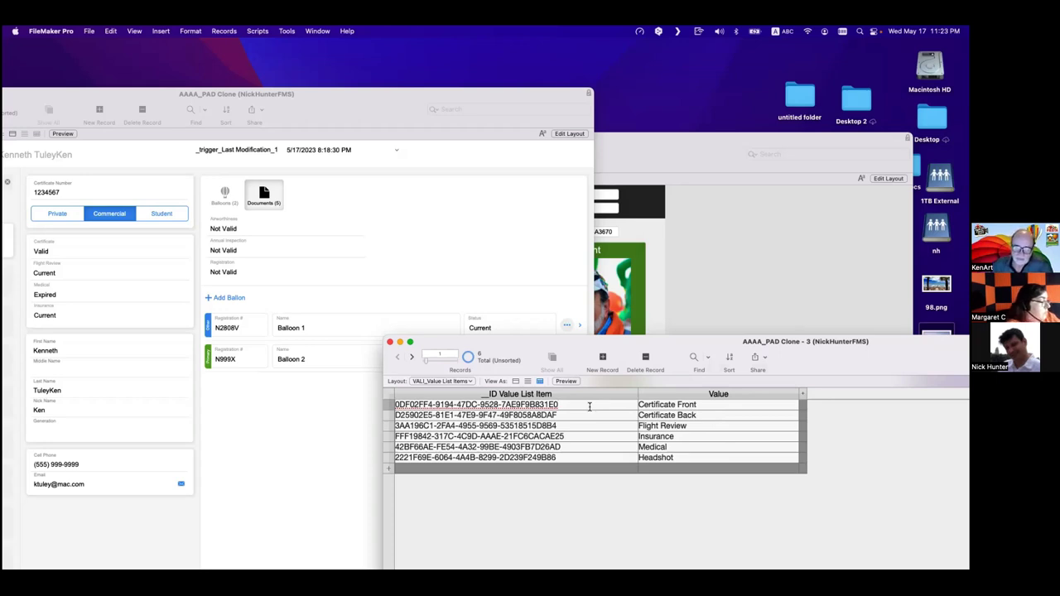
Highlight the Certificate Front record's ID, append sddfdfdf to its Value field, and return to the ID field.
drag(590, 406, 354, 399)
click(704, 408)
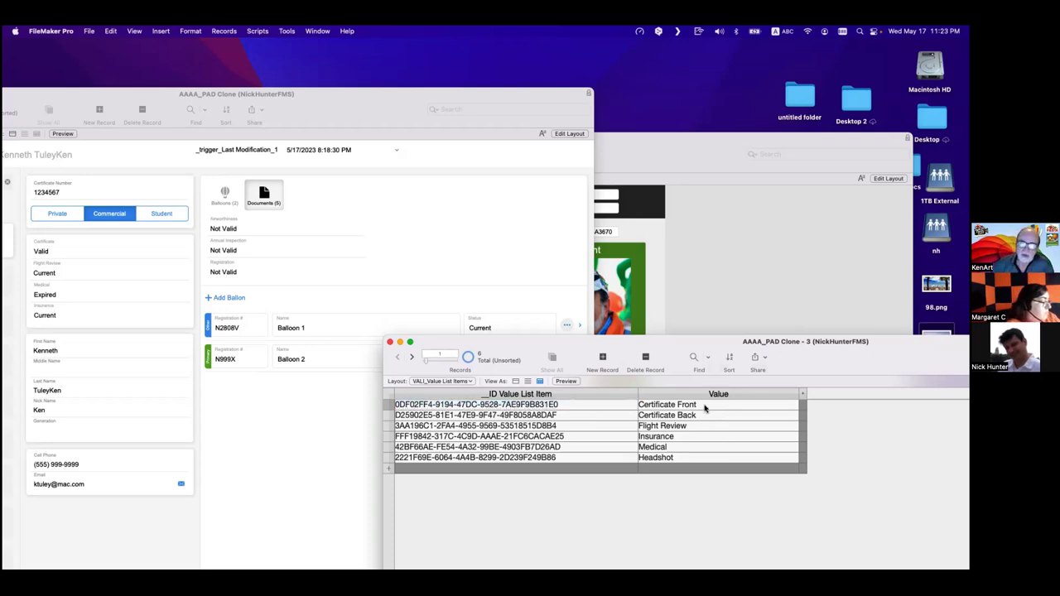
text(sddfdfdf)
click(584, 404)
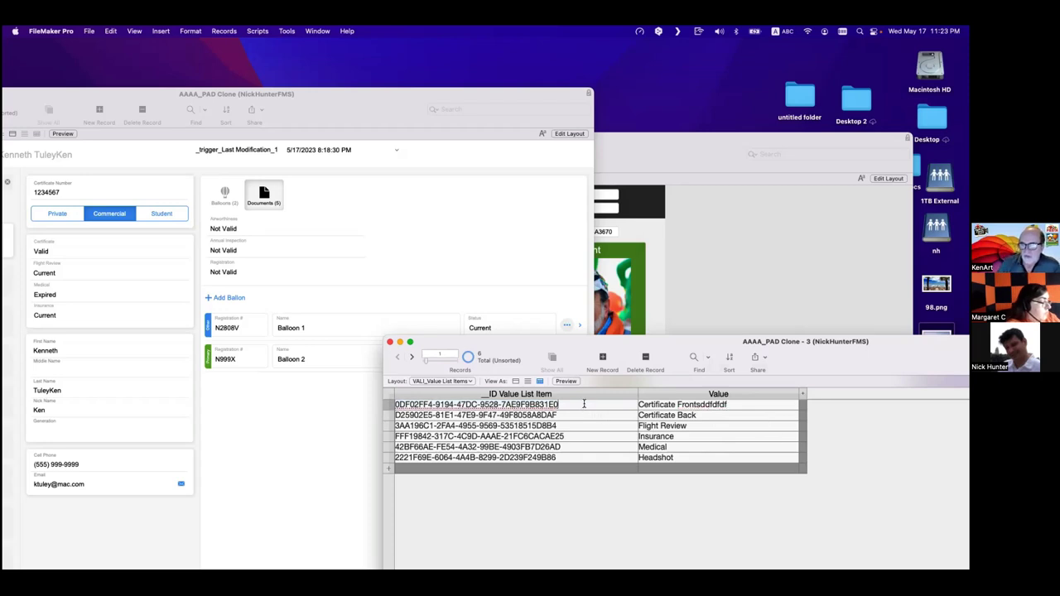
Remove the extra characters from the first record's value so it reads Certificate Front.
click(703, 407)
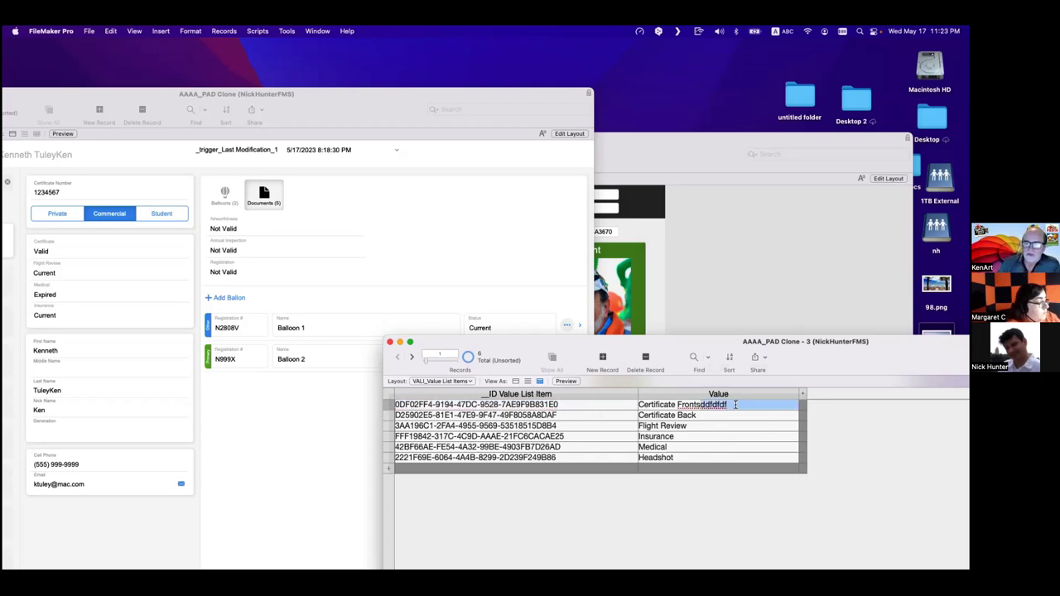
key(BackSpace)
key(BackSpace)
key(BackSpace)
key(BackSpace)
key(BackSpace)
key(BackSpace)
key(BackSpace)
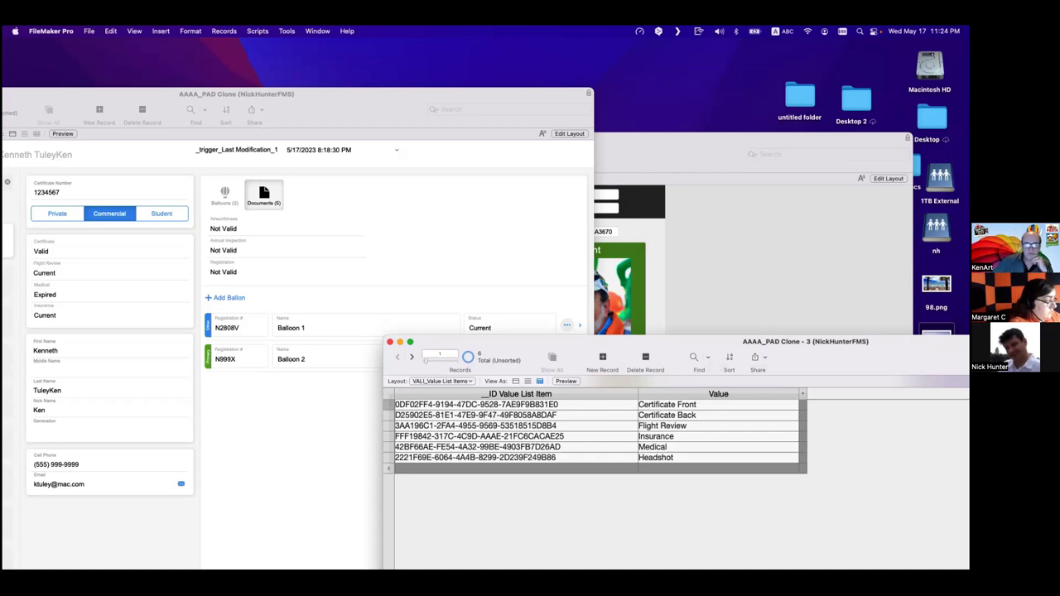
Go through the value list items from Certificate Back to Headshot and compare them with the Dashboard field's pop-up list.
click(706, 417)
click(703, 426)
click(700, 436)
click(700, 447)
click(698, 458)
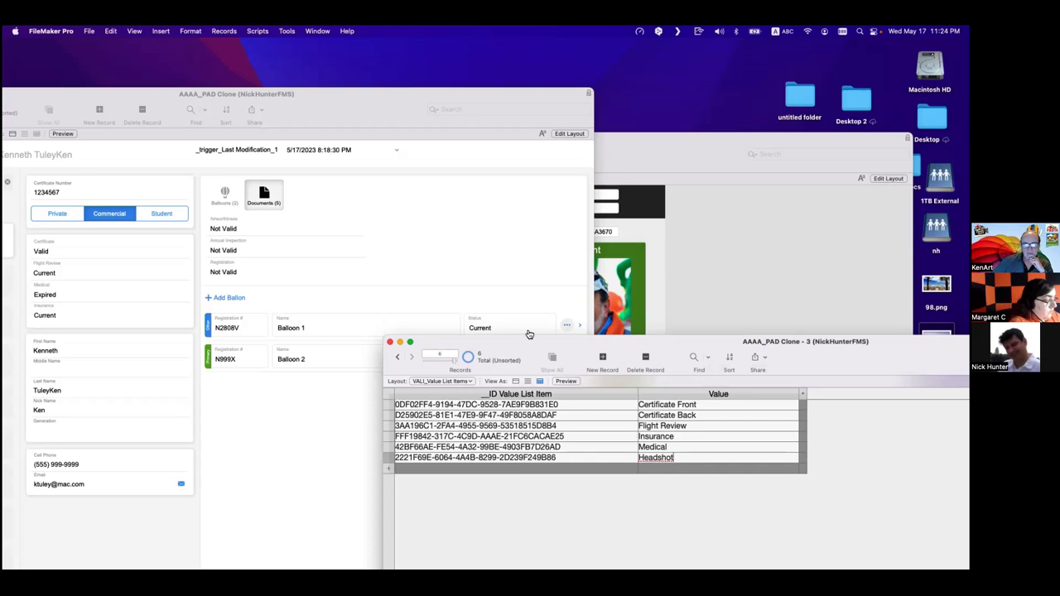
click(460, 166)
click(367, 153)
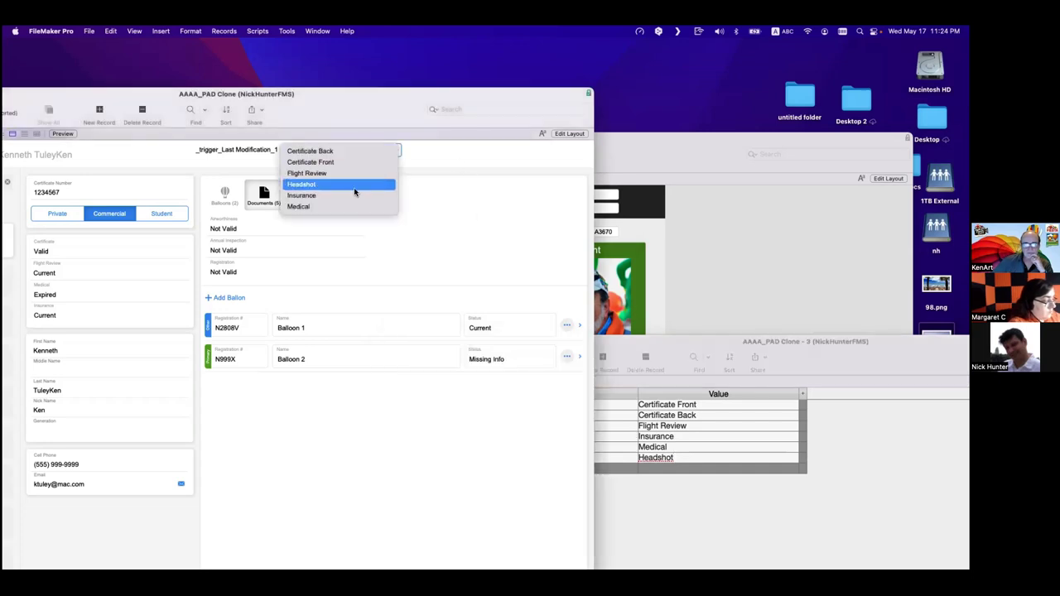
click(422, 159)
Set the type of the pilot's May 10 Untitled document to Flight Review and check which types remain selectable.
click(264, 192)
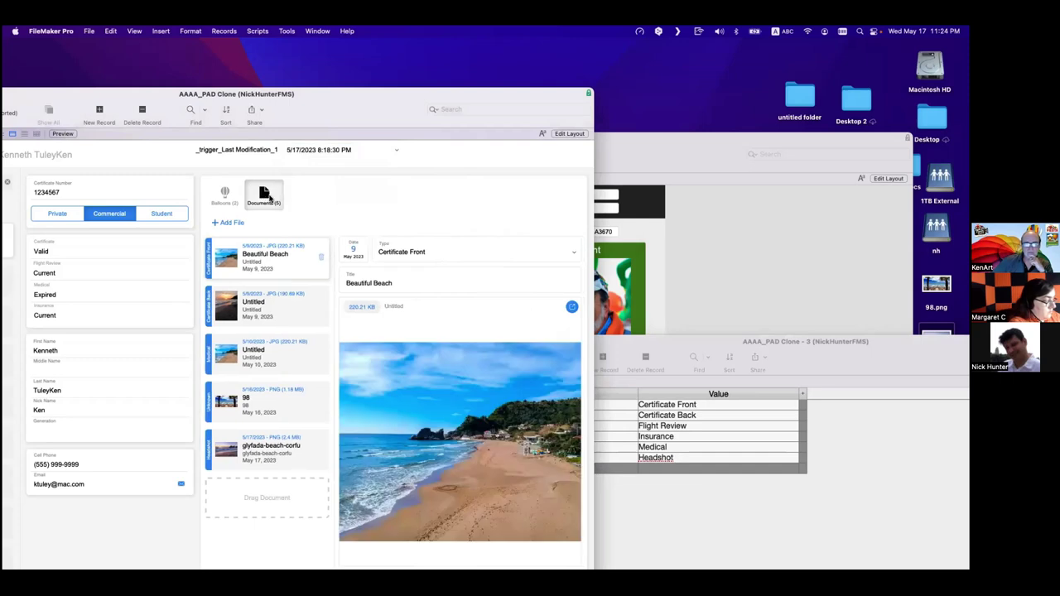
click(296, 310)
click(296, 349)
click(414, 254)
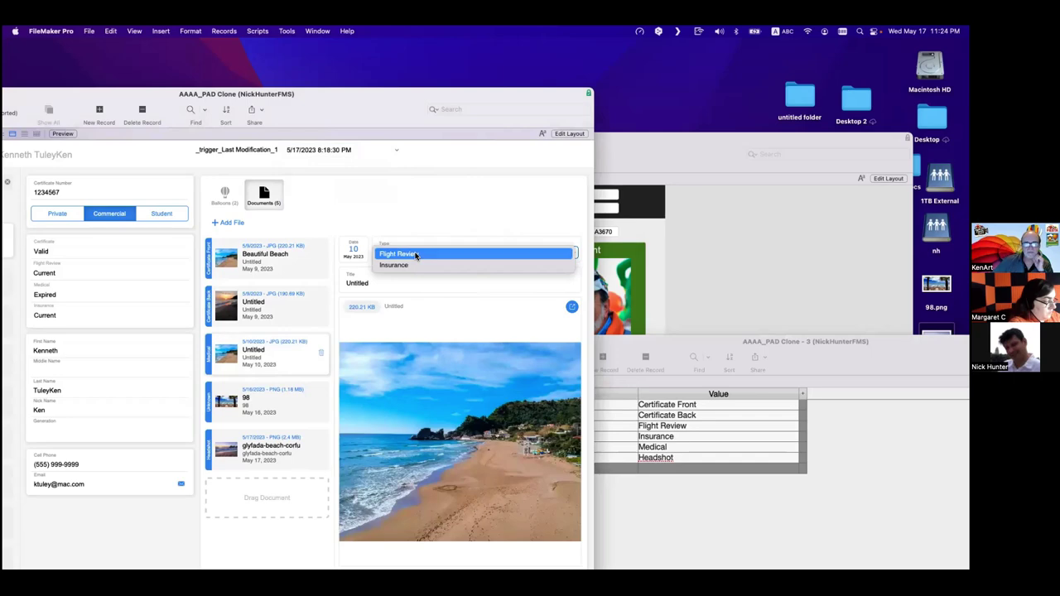
click(406, 275)
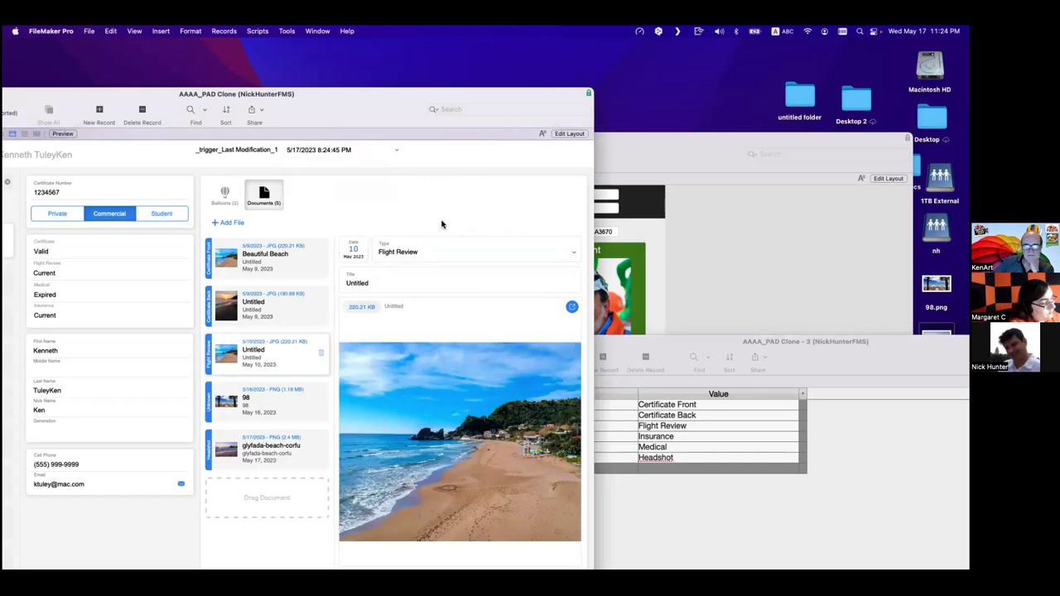
click(414, 252)
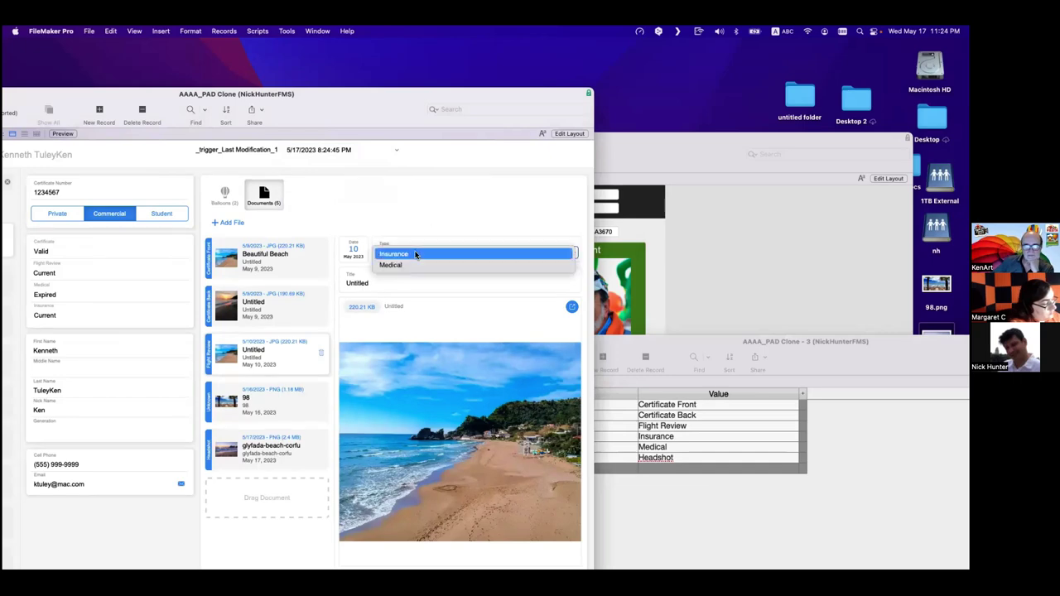
click(409, 237)
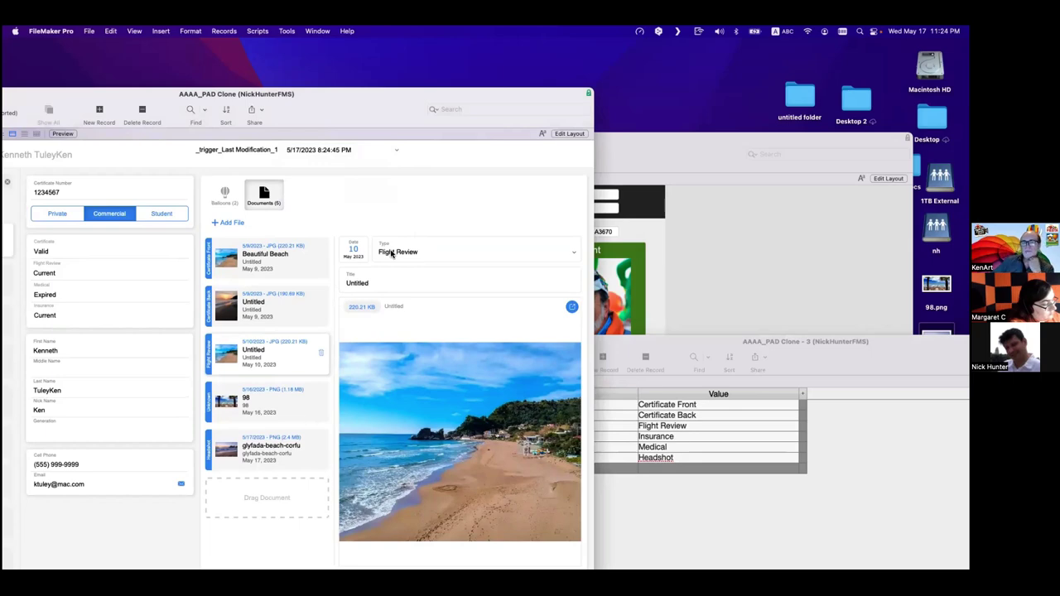
Open the DOC_Documents layout in its own window, browse to a glyfada-beach-corfu record, and close the layout manager.
key(super+shift+l)
scroll(284, 424, down, 10)
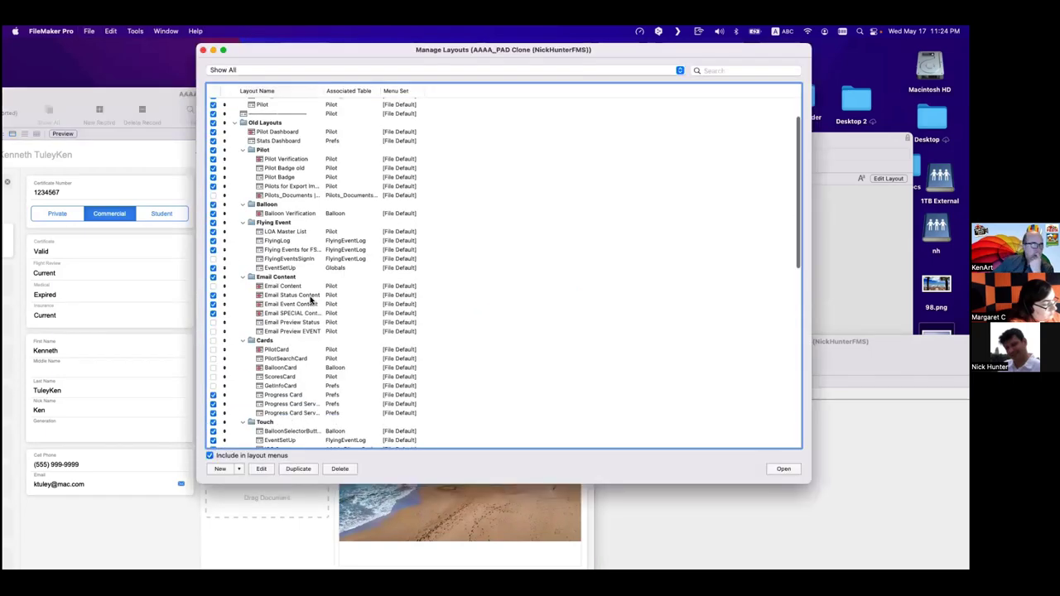
click(279, 433)
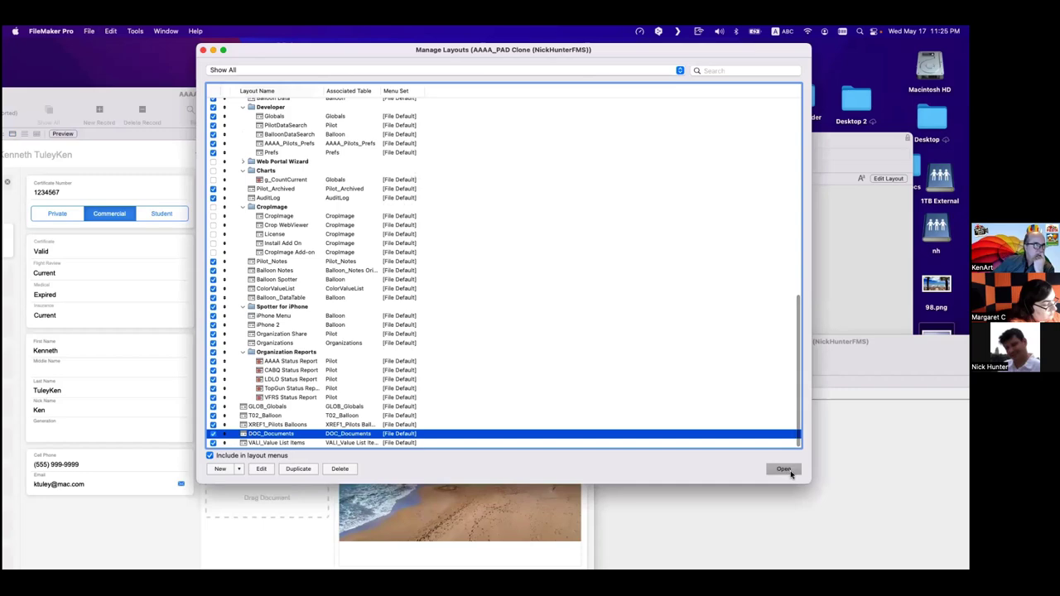
key(Return)
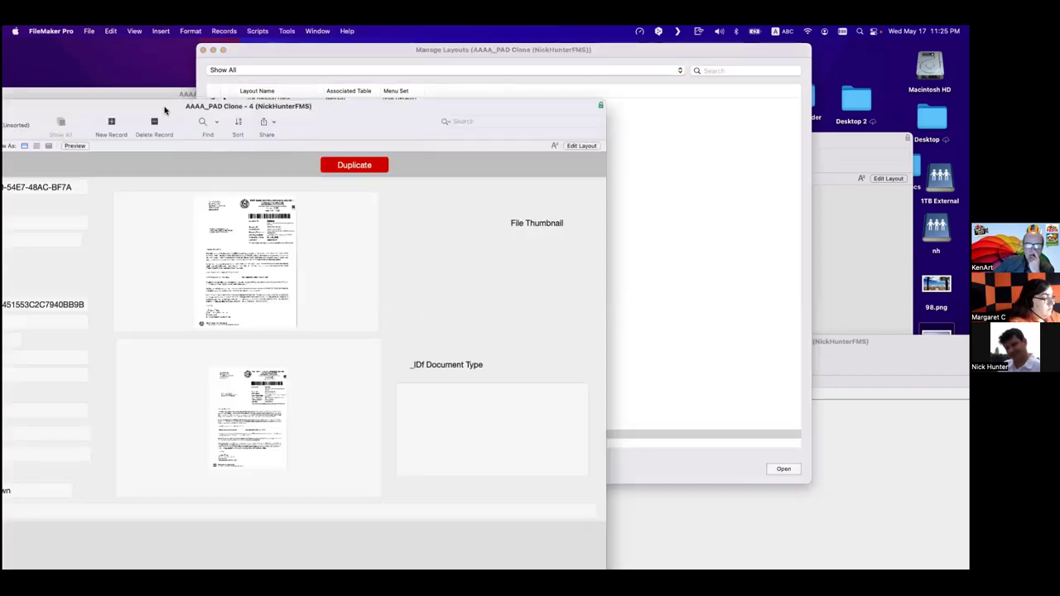
double_click(400, 106)
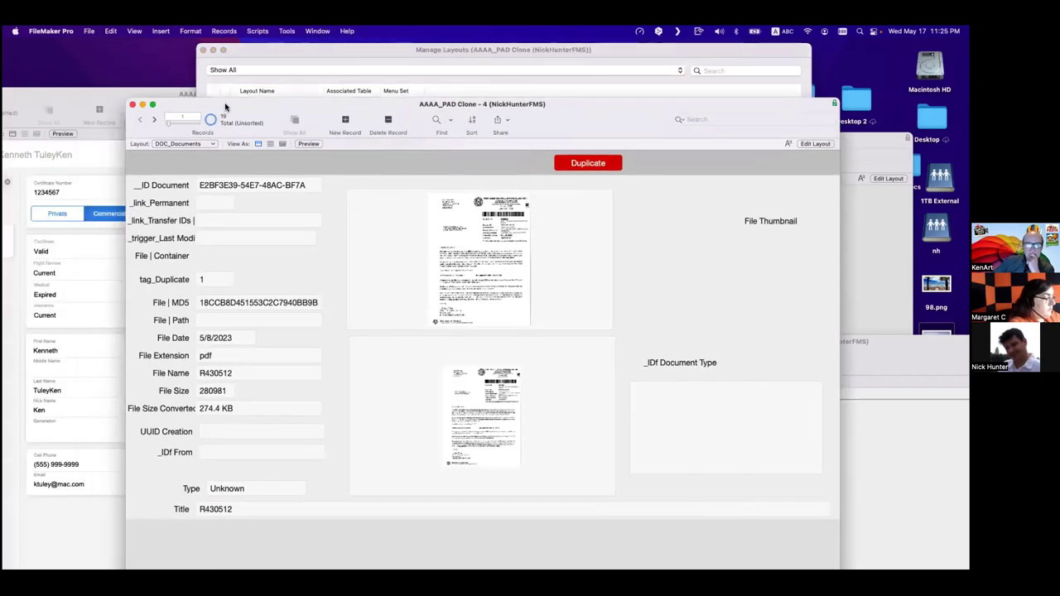
drag(187, 113, 204, 113)
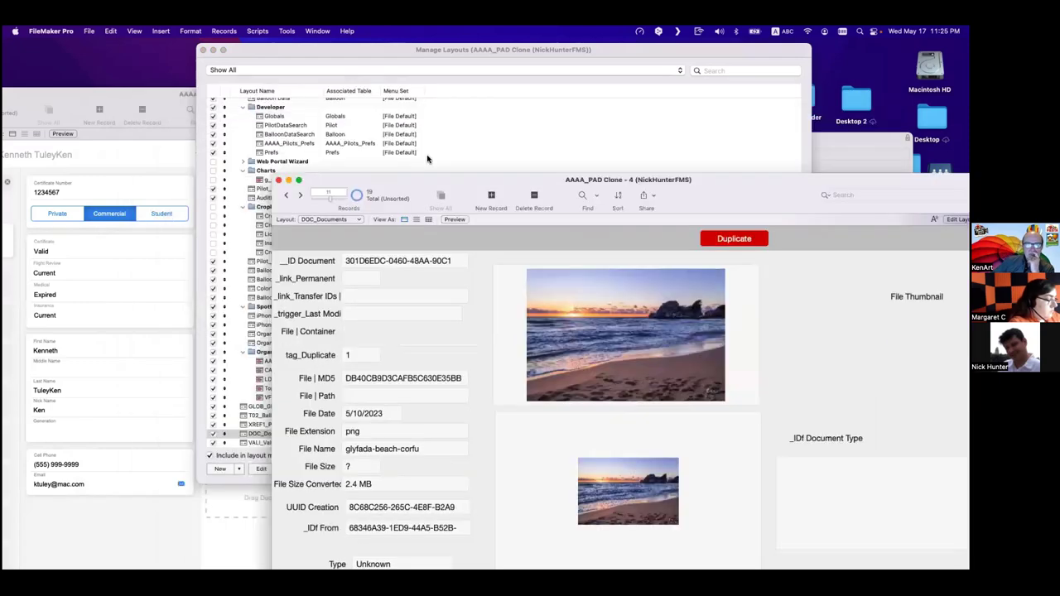
click(428, 158)
key(Escape)
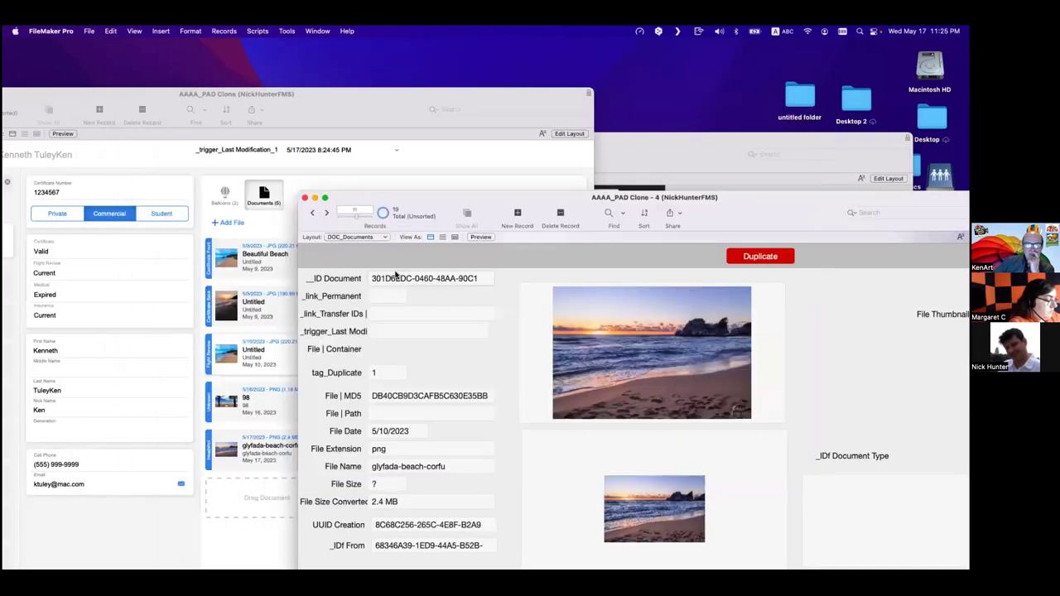
Show the pilot's glyfada-beach-corfu document on the Dashboard and compare it with the record in the repositioned DOC_Documents window.
click(238, 362)
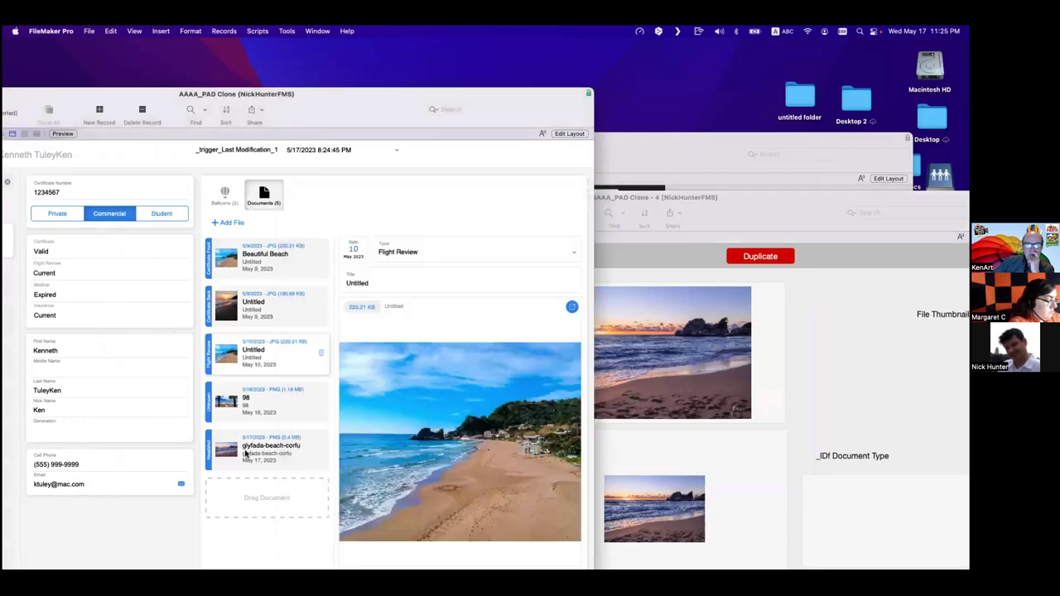
click(751, 470)
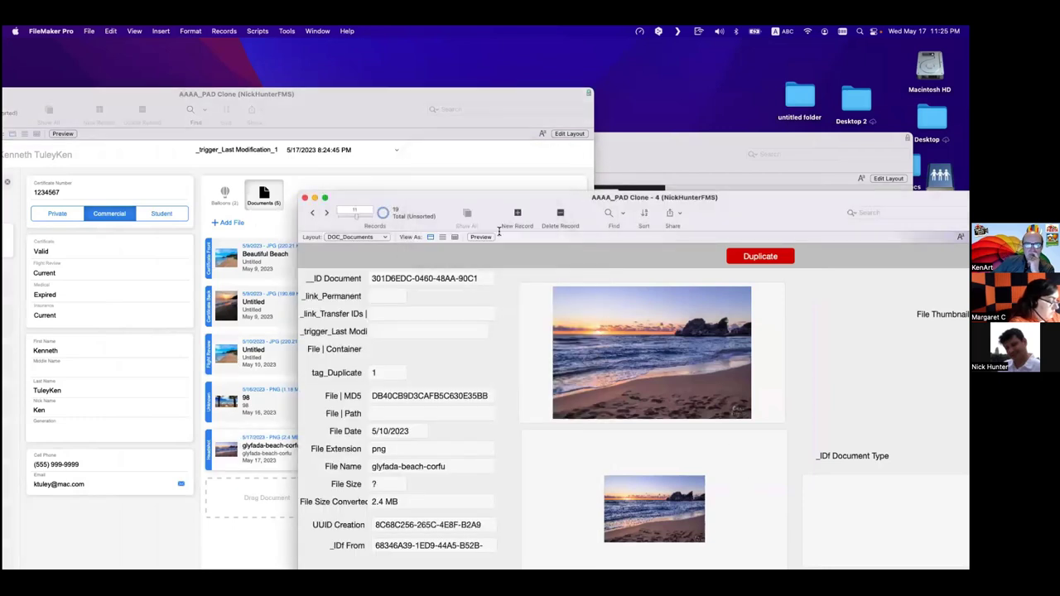
click(456, 249)
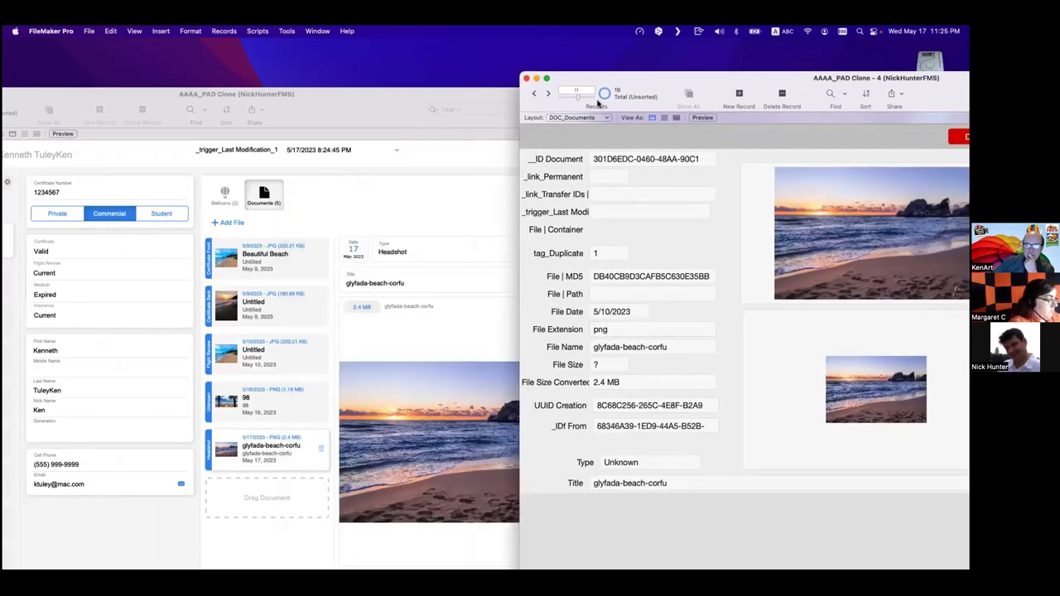
double_click(619, 94)
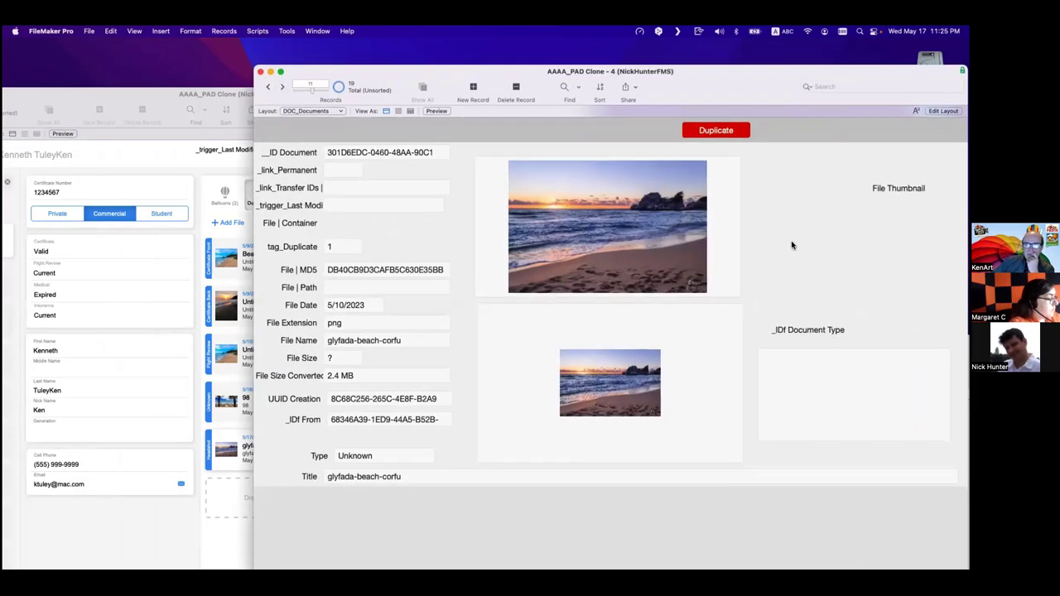
Evaluate Pilot::__ID Pilot in the Data Viewer from the Dashboard, copy the resulting pilot ID and return to the DOC_Documents window.
mouse_move(729, 94)
mouse_down()
mouse_move(667, 104)
mouse_move(658, 130)
mouse_move(734, 125)
mouse_up()
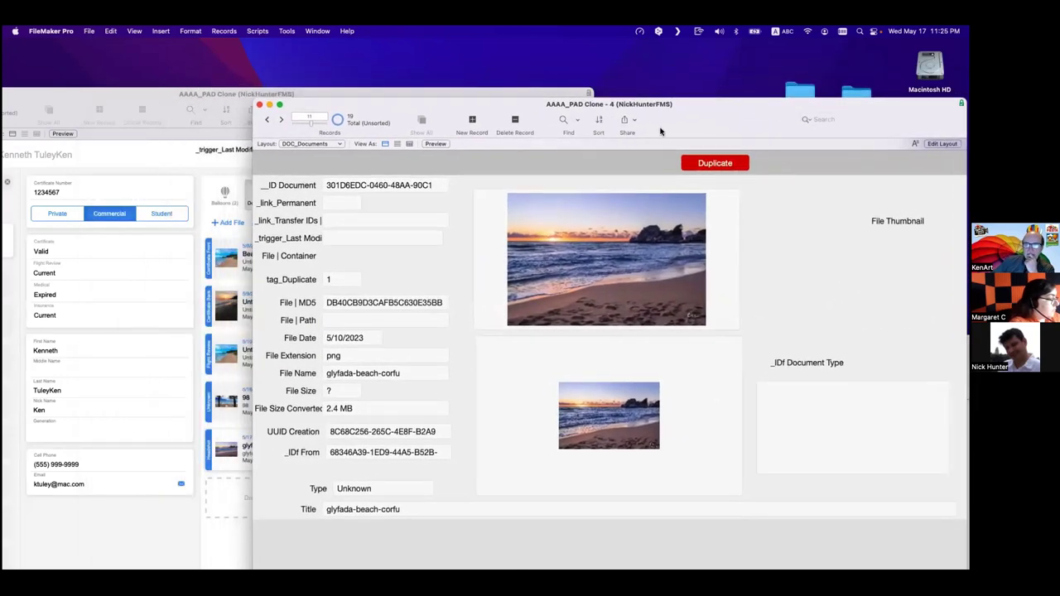
click(177, 187)
click(249, 30)
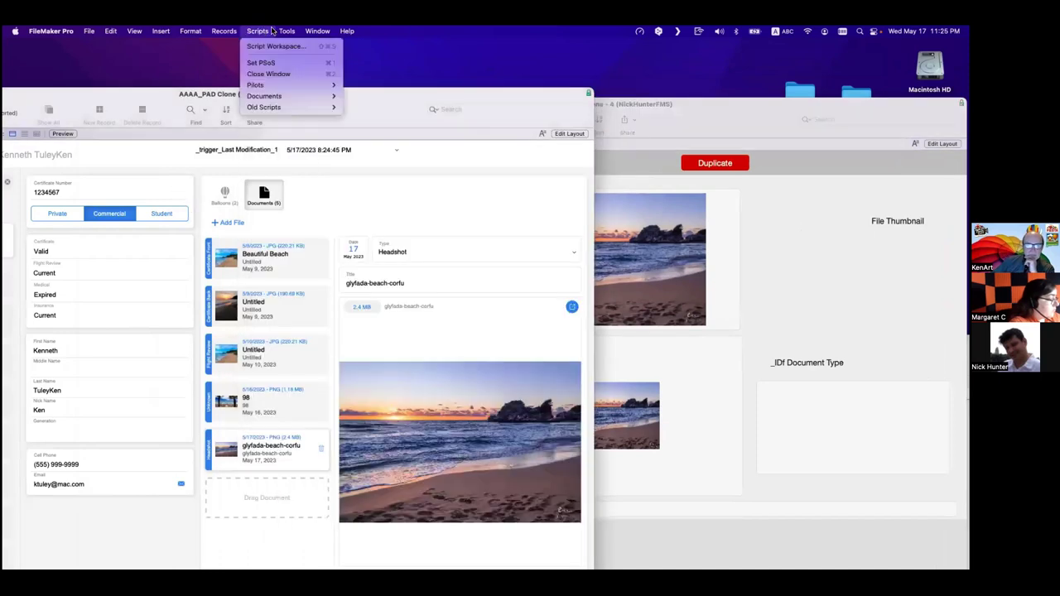
click(503, 232)
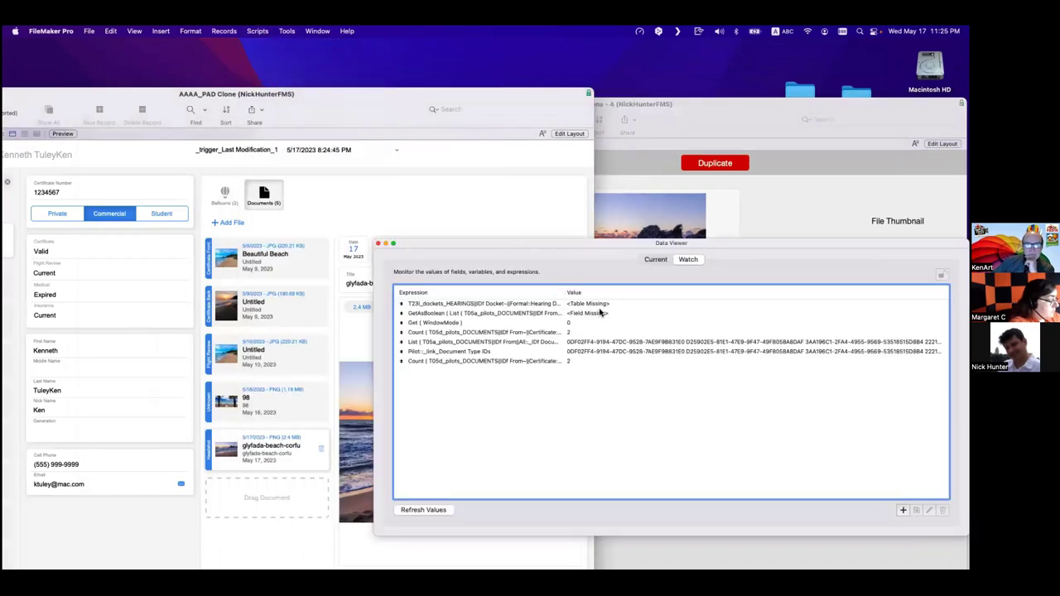
click(902, 510)
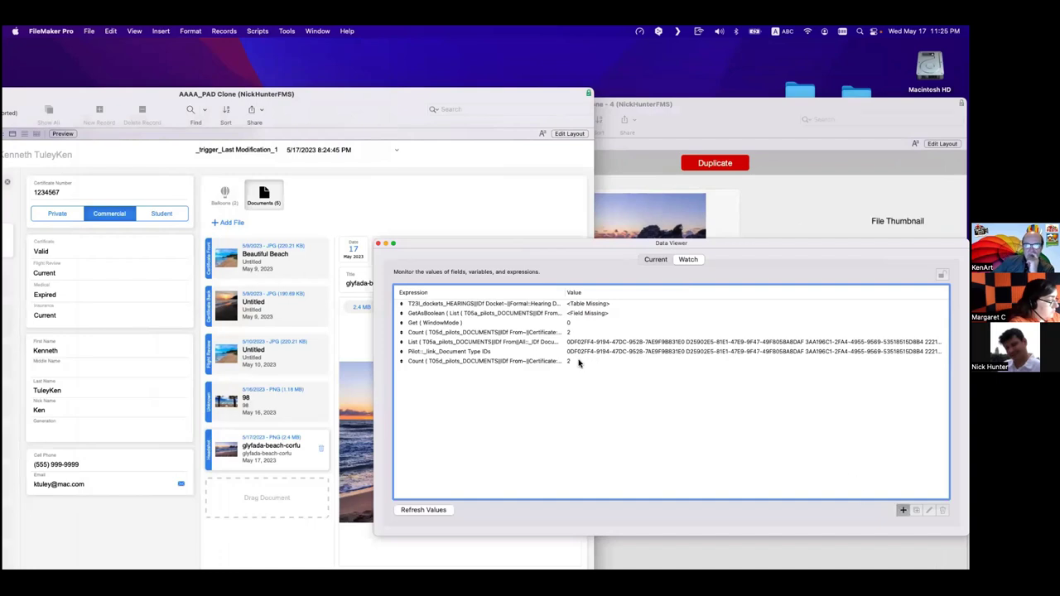
click(241, 256)
double_click(241, 256)
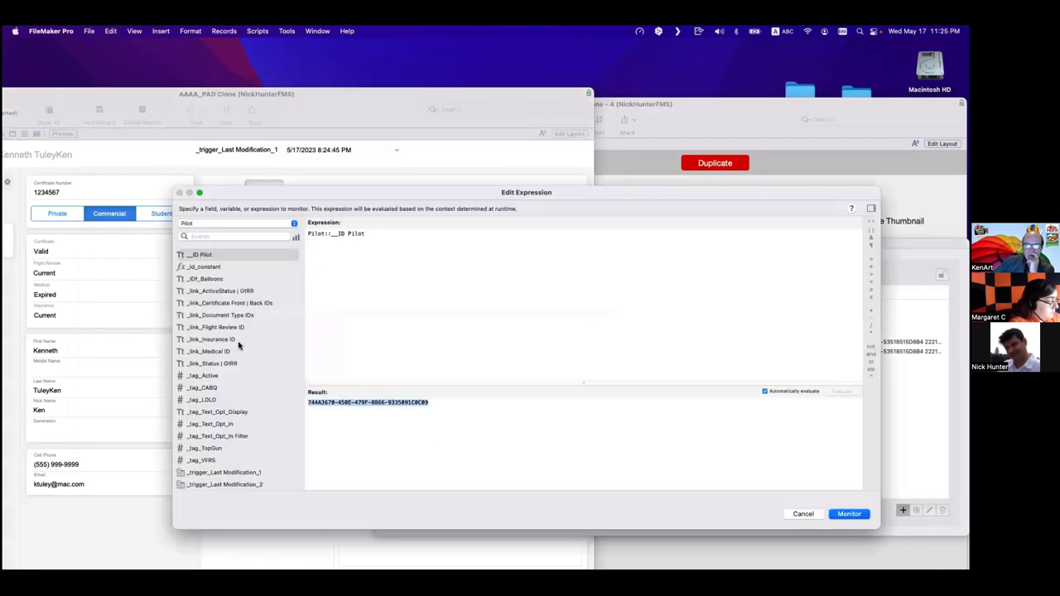
key(Return)
key(super+w)
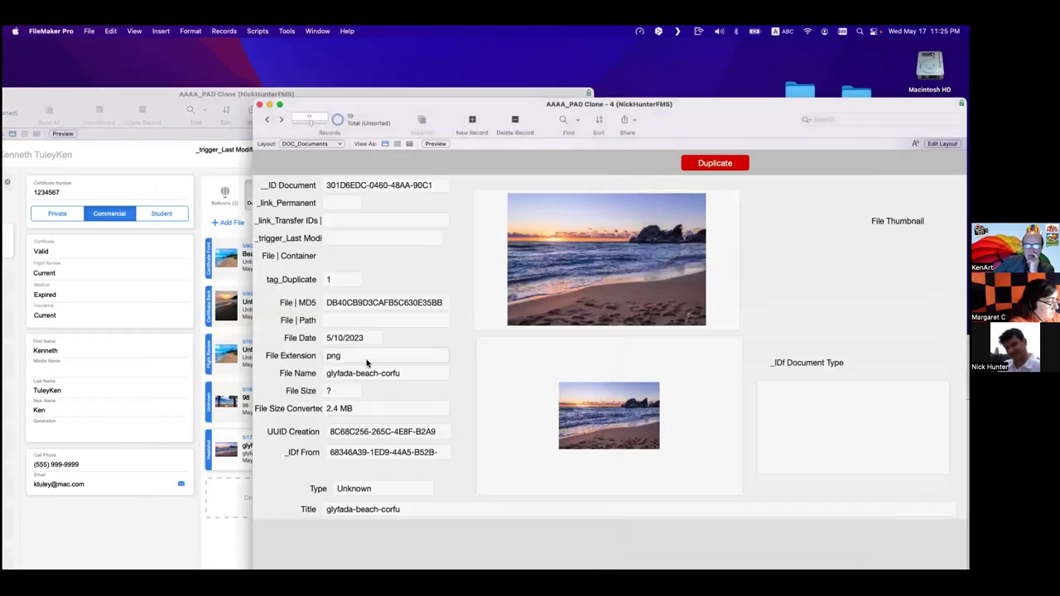
Find the DOC_Documents records whose _IDf From holds the copied pilot ID, and browse to the last one, glyfada-beach-corfu.
click(363, 449)
key(super+f)
key(super+v)
key(Return)
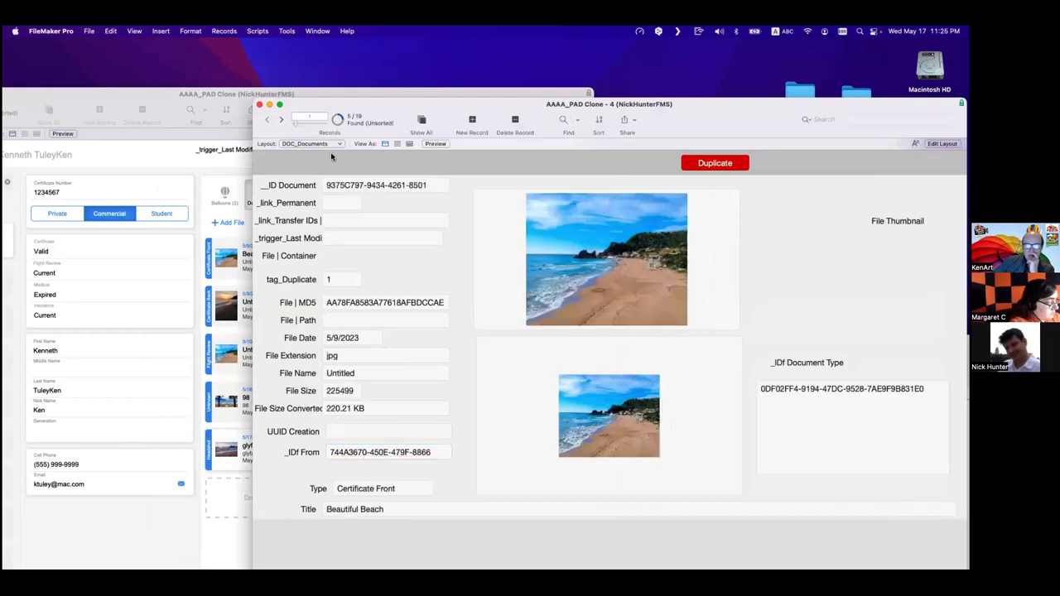
click(283, 120)
click(283, 120)
click(283, 120)
click(283, 120)
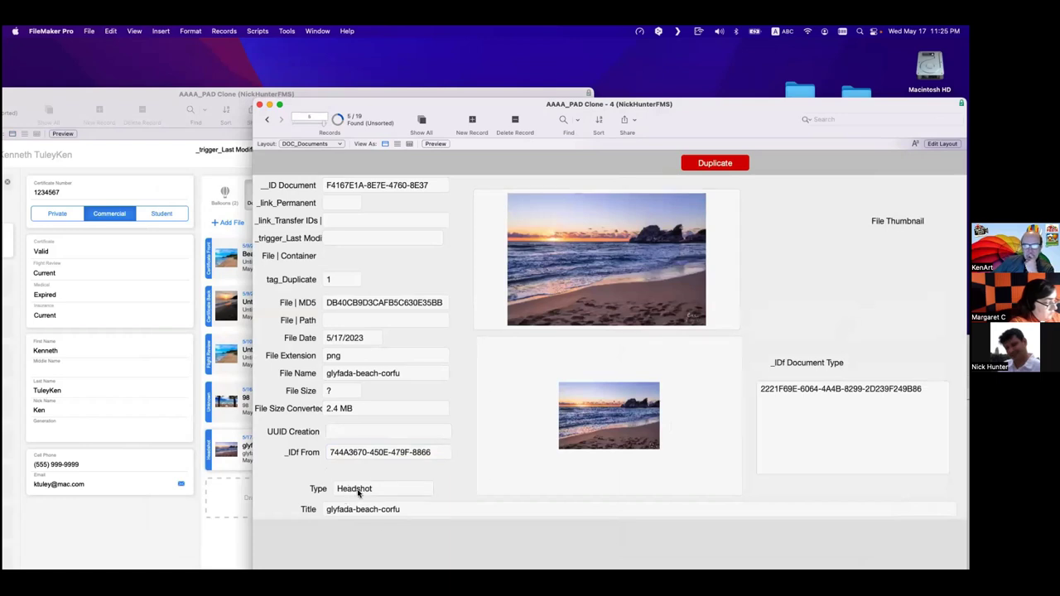
Edit the DOC_Documents layout and move the Type label and Document Type field directly above the _IDf Document Type label.
key(super+l)
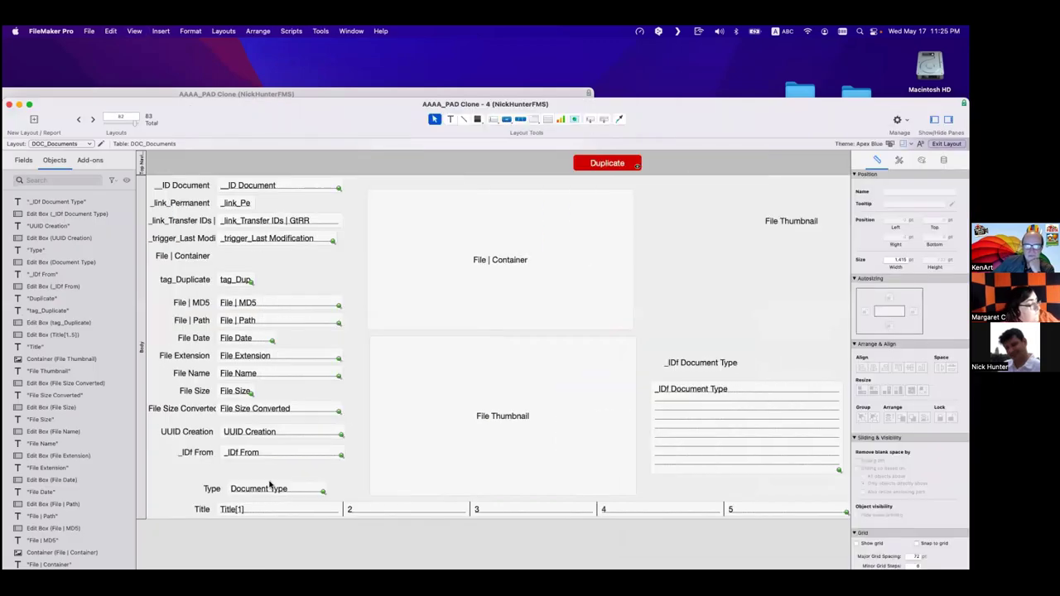
click(275, 489)
drag(327, 116, 254, 74)
shift+click(139, 445)
drag(160, 448, 635, 308)
click(615, 325)
click(629, 298)
shift+click(609, 297)
click(654, 306)
Make the Document Type field a pop-up menu using the Pilot value list, and return the layout to Browse mode.
click(781, 120)
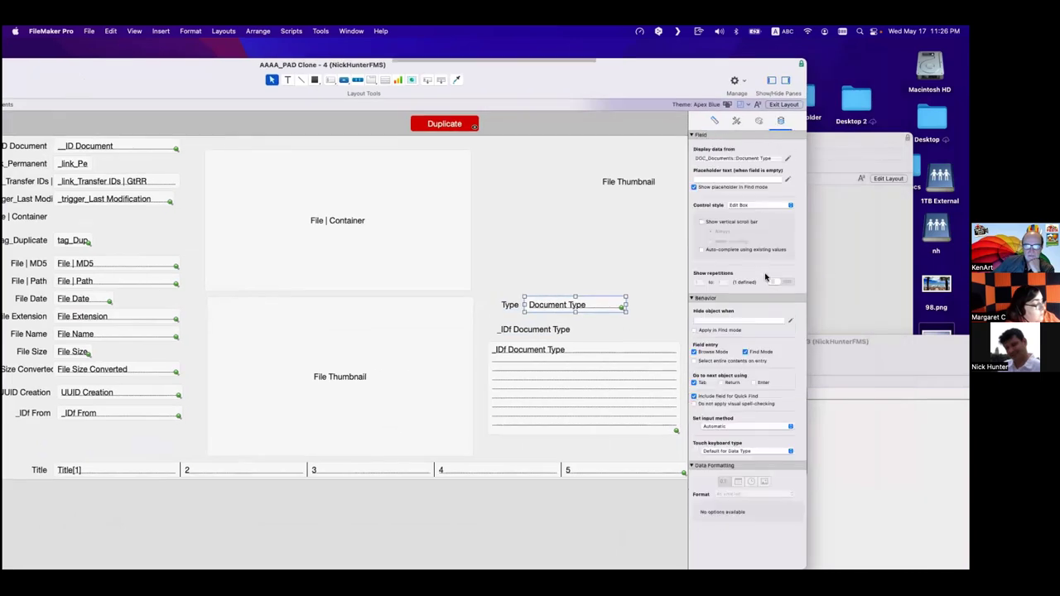
click(768, 205)
click(761, 223)
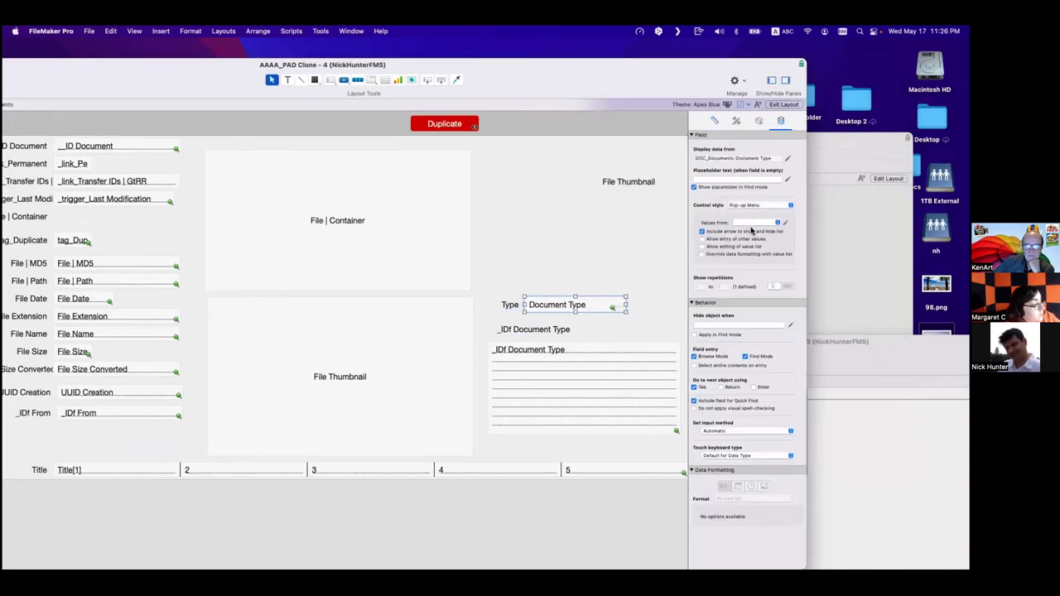
click(751, 224)
click(599, 263)
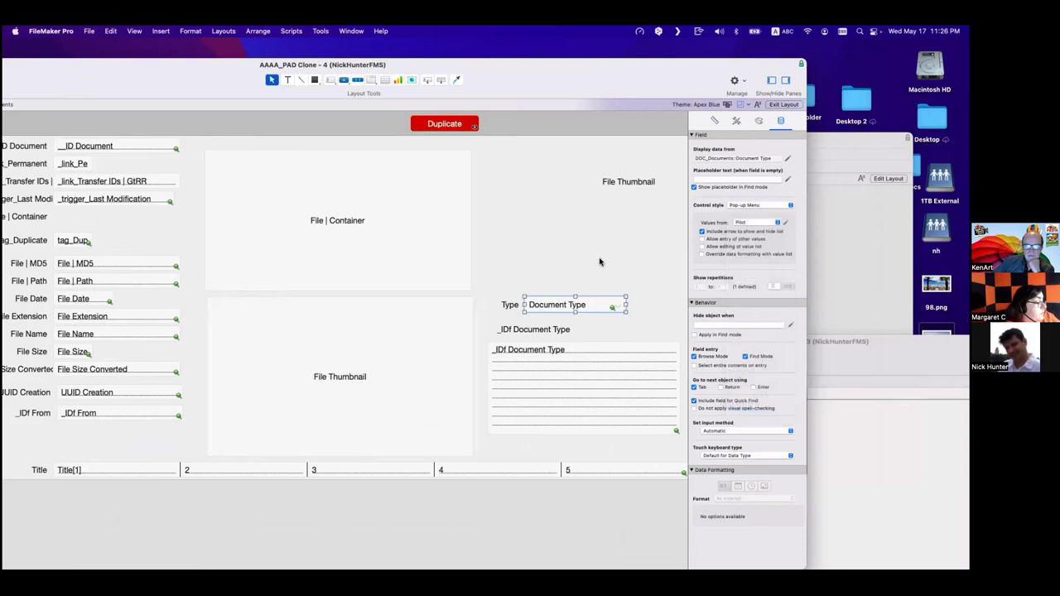
click(598, 274)
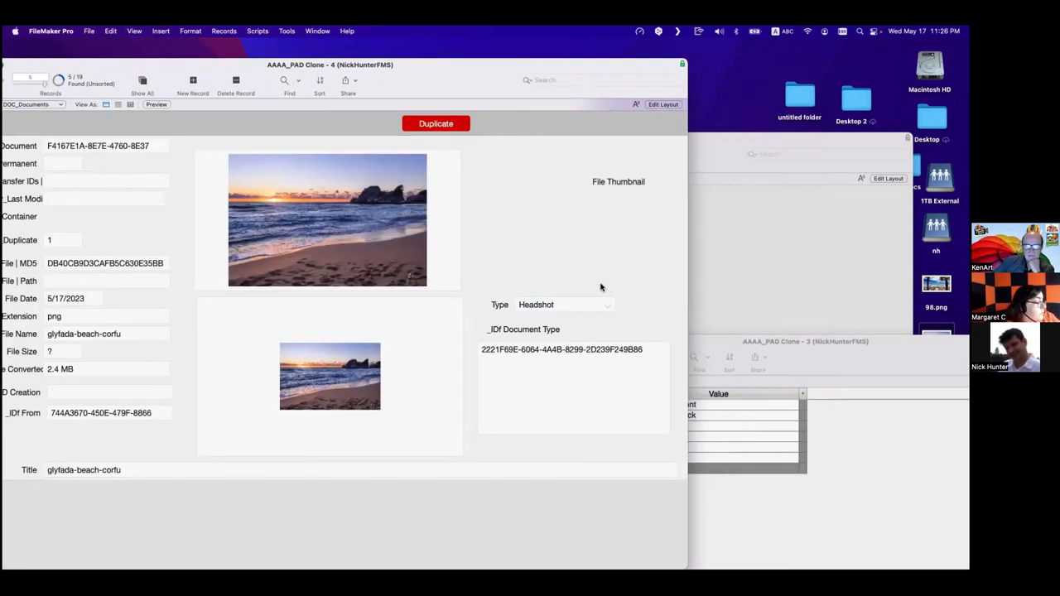
Set the record's Type to Flight Review, Certificate Front and finally Insurance, comparing the stored _IDf Document Type each time.
click(573, 306)
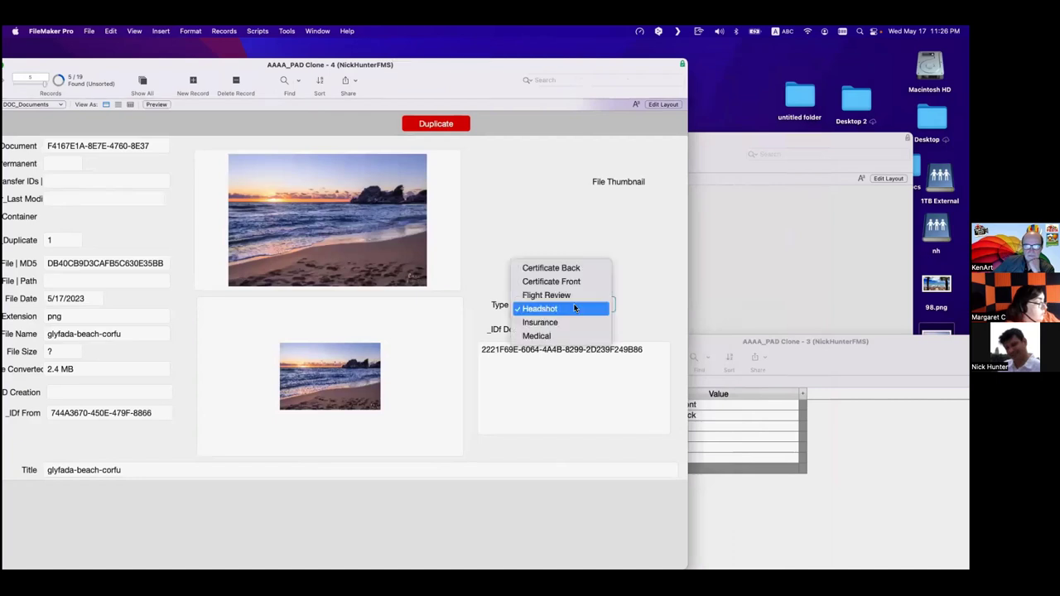
click(574, 299)
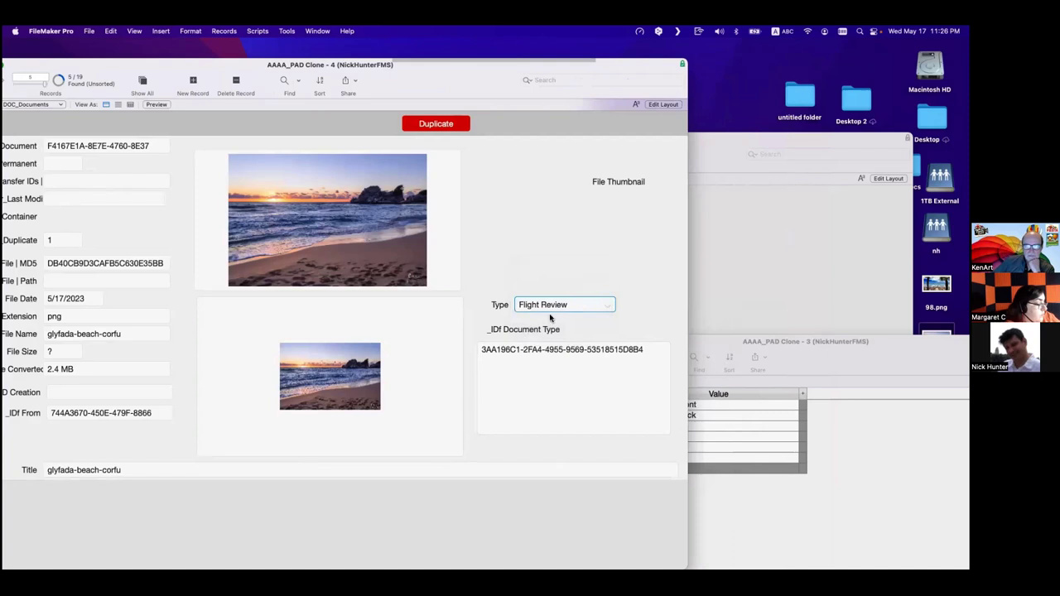
click(550, 306)
click(557, 296)
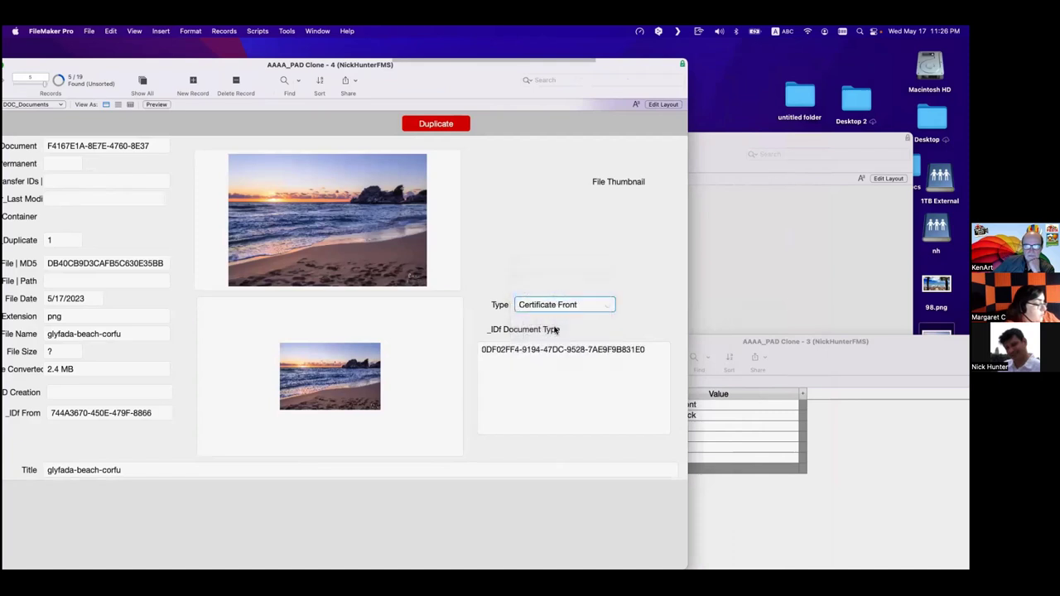
click(587, 308)
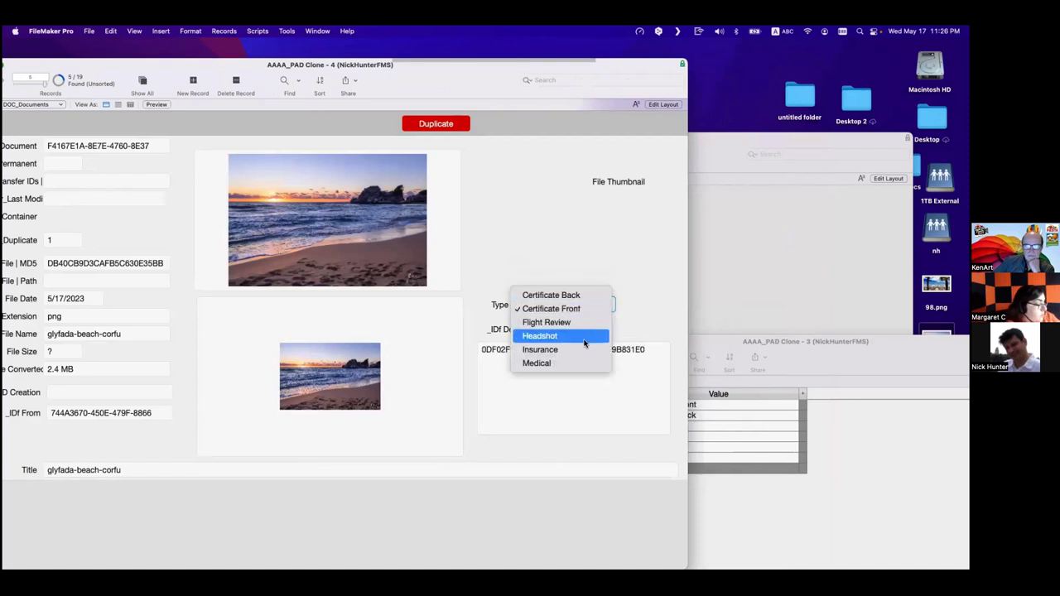
click(587, 348)
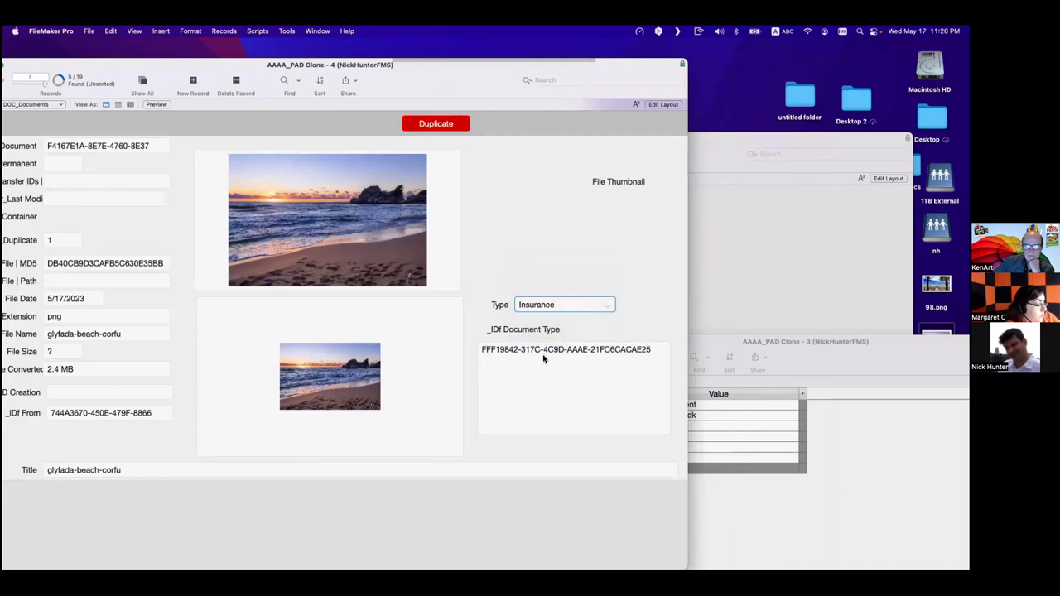
click(615, 325)
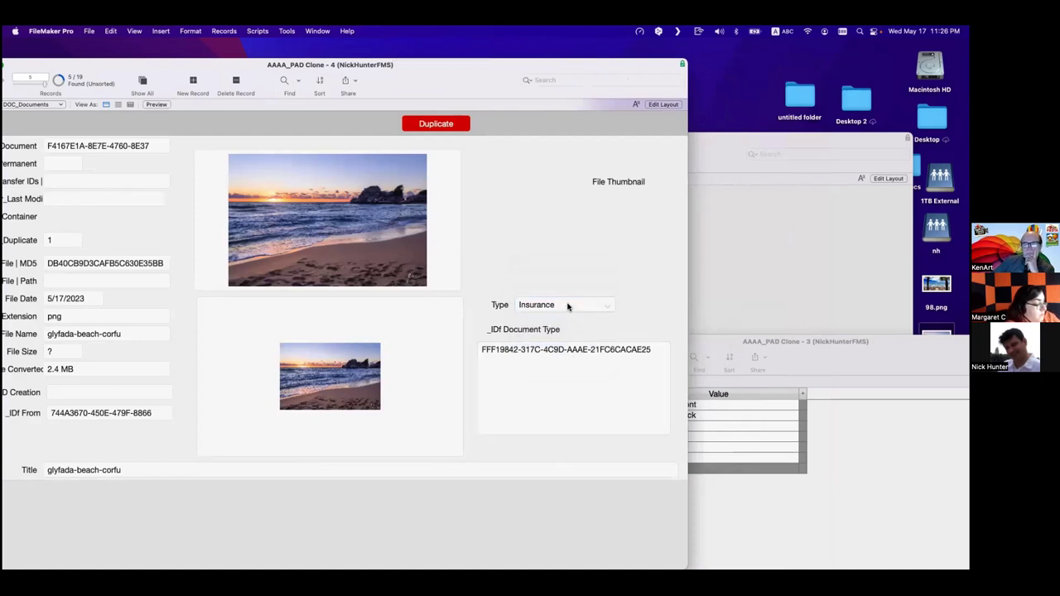
Reposition the DOC_Documents window and examine the Document Type and _IDf Document Type definitions in the database fields.
drag(382, 69, 409, 77)
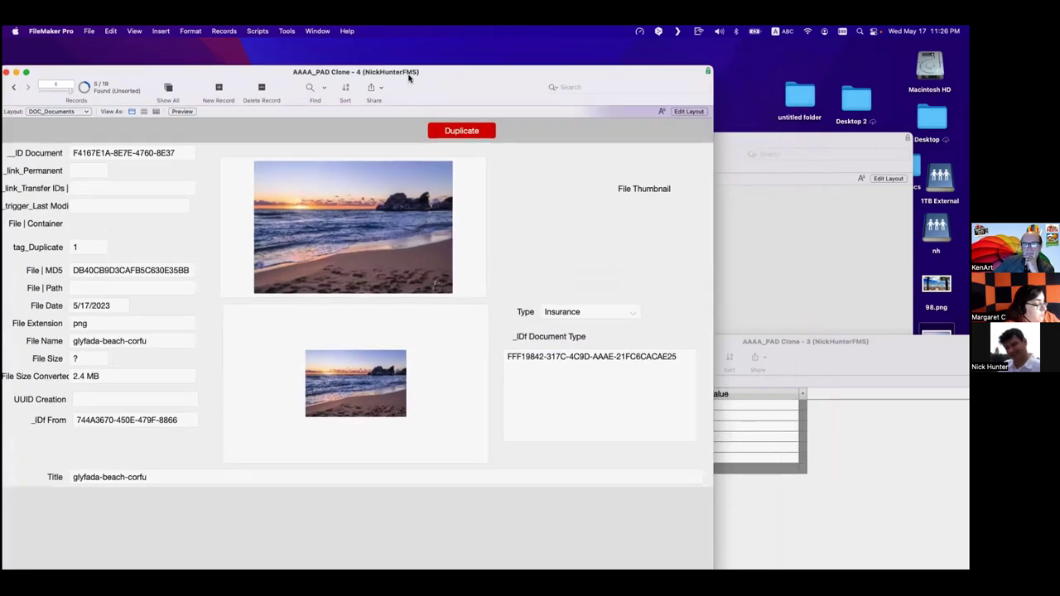
key(super+shift+d)
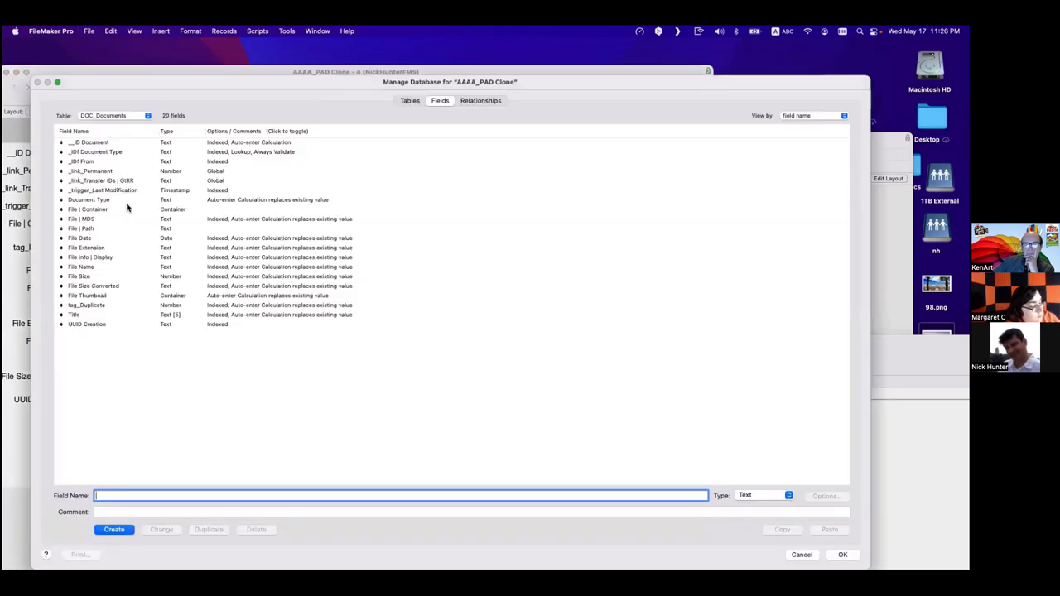
click(126, 204)
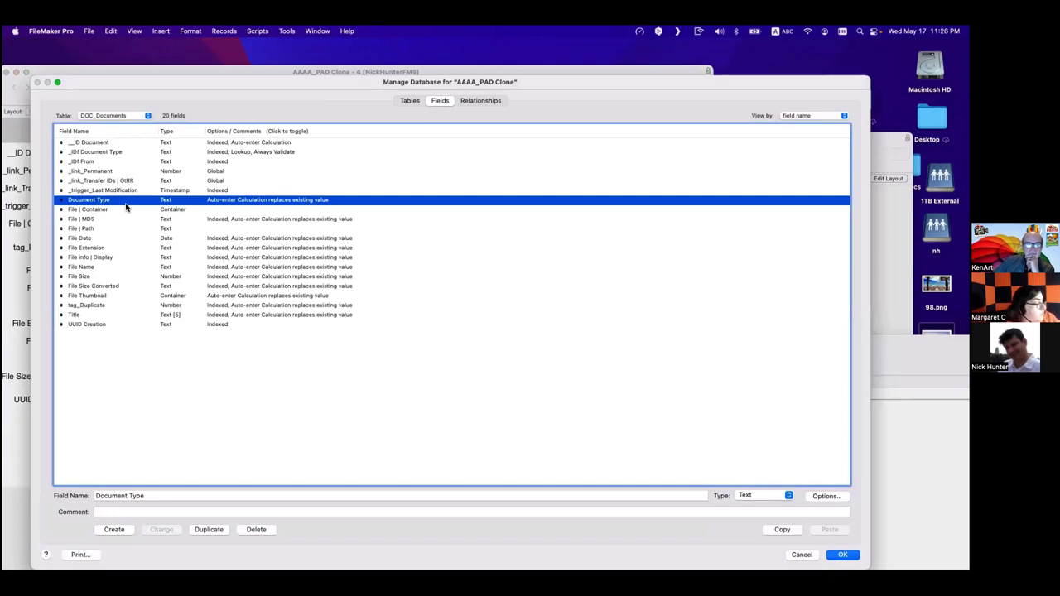
super+click(113, 154)
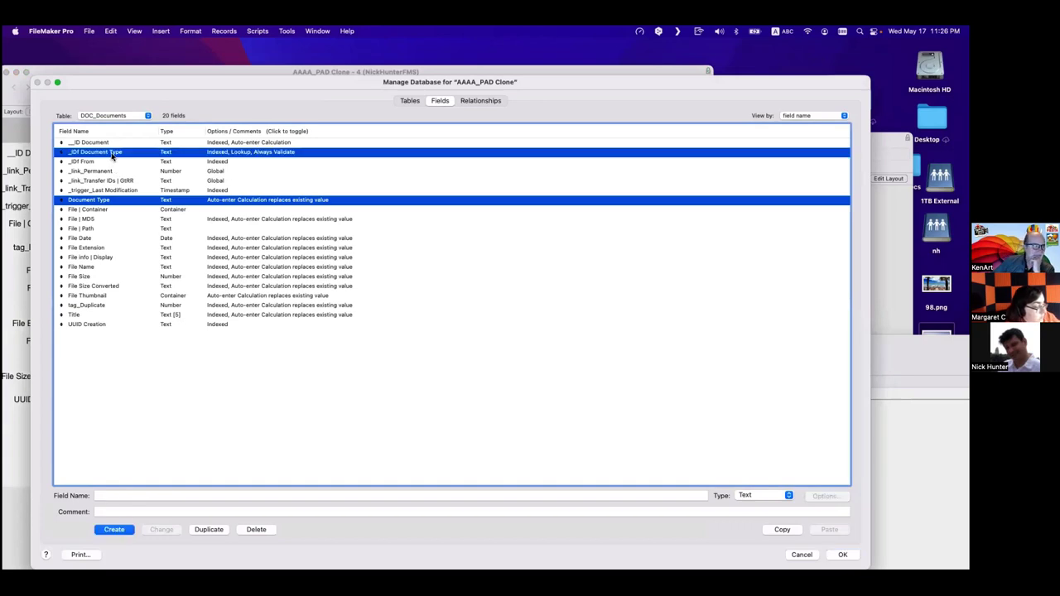
click(251, 425)
key(Escape)
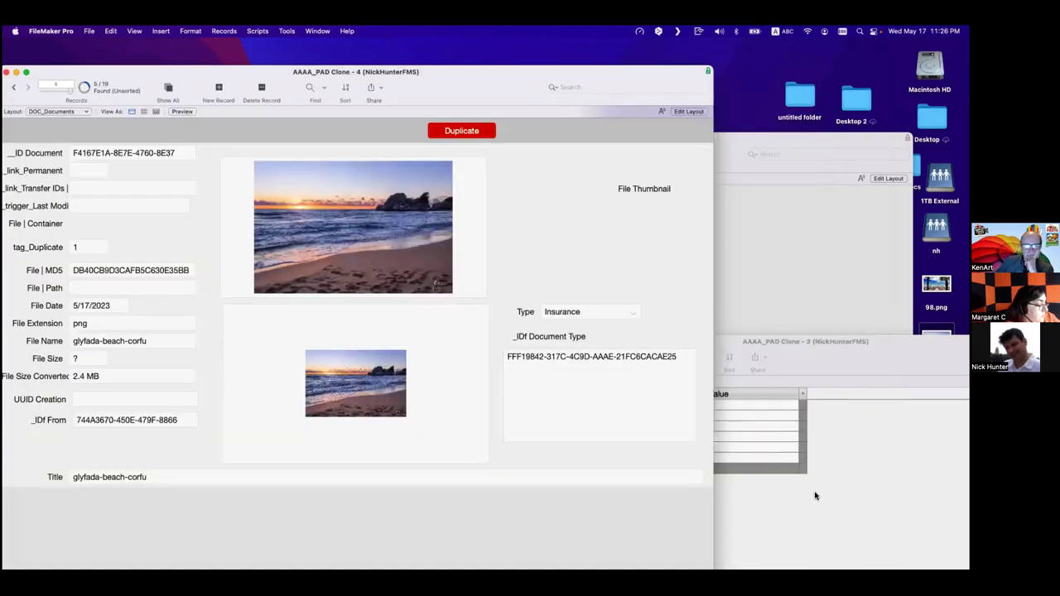
Move the value list items window aside and open the looked-up value settings of the _IDf Document Type field.
click(814, 492)
drag(635, 344, 662, 386)
click(667, 318)
key(super+shift+d)
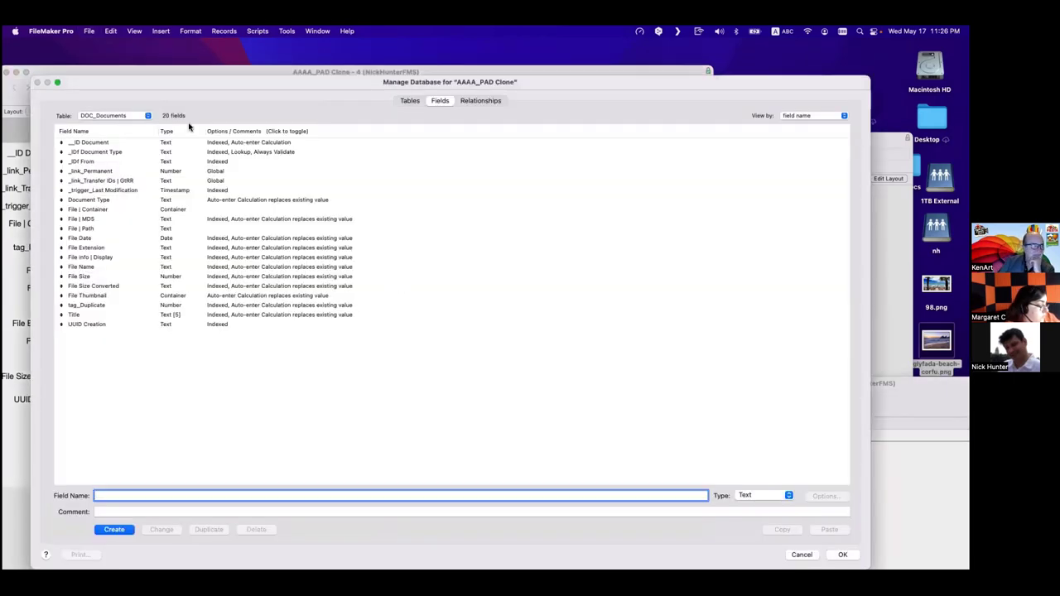
click(109, 154)
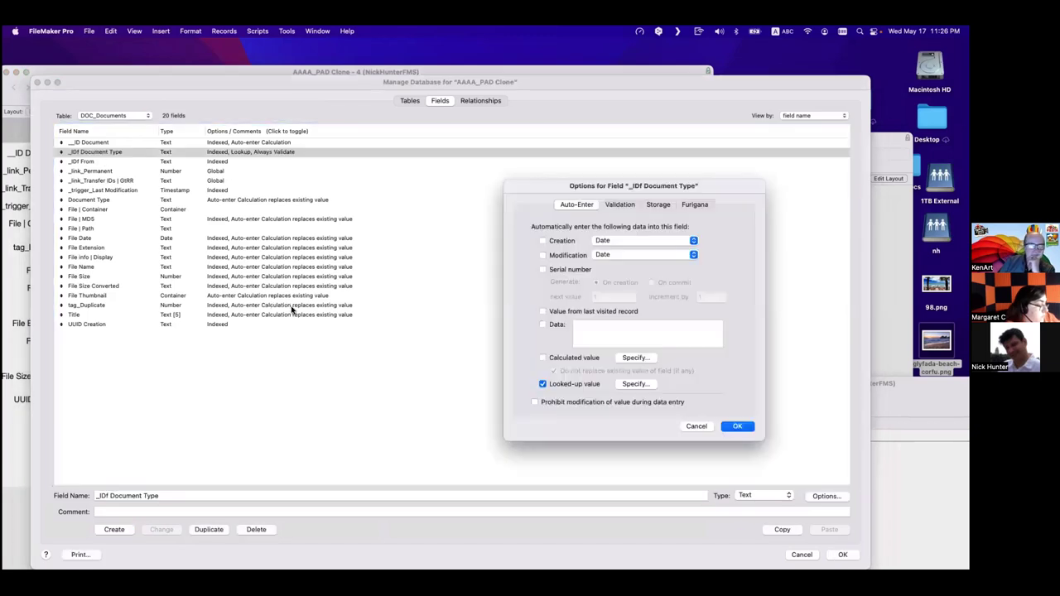
click(631, 384)
click(585, 364)
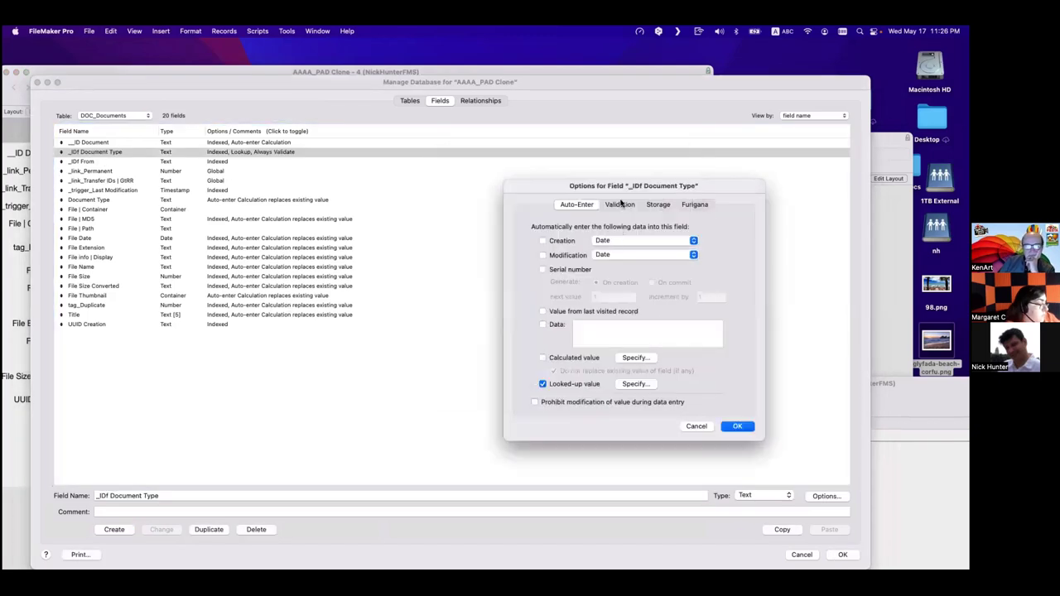
click(621, 205)
click(580, 205)
click(635, 384)
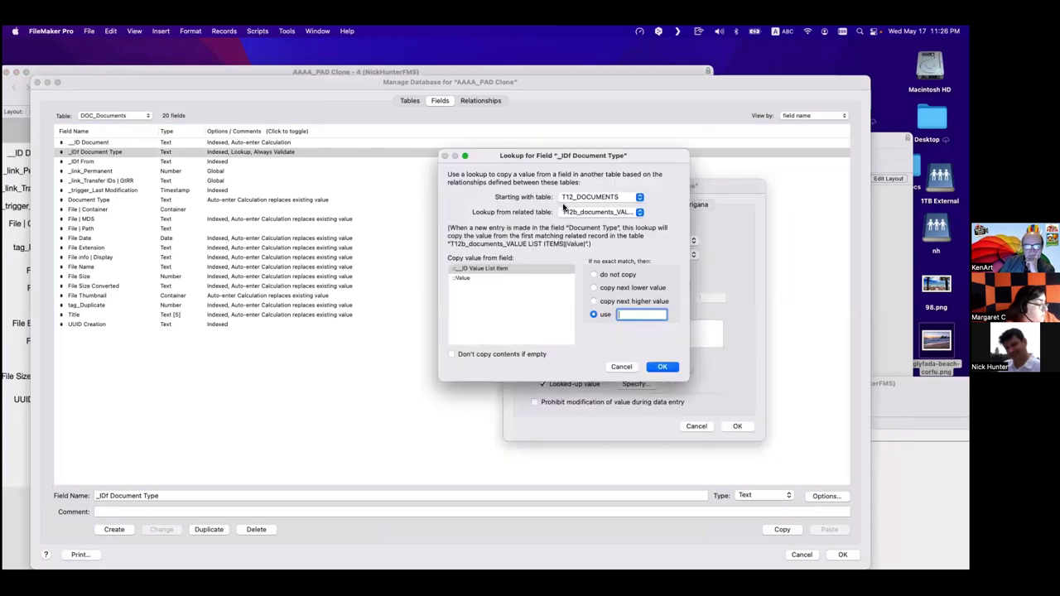
Keep the lookup of __ID Value List Item from T12_DOCUMENTS through T12b_documents_VALUE LIST ITEMS||Value and accept the field options without always validating.
click(570, 199)
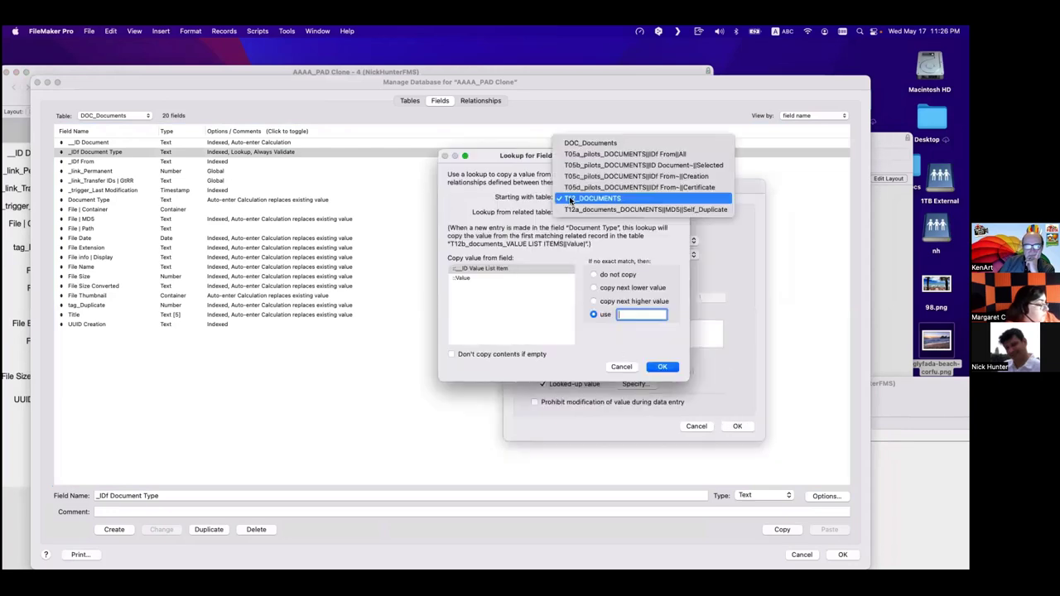
click(570, 198)
click(569, 214)
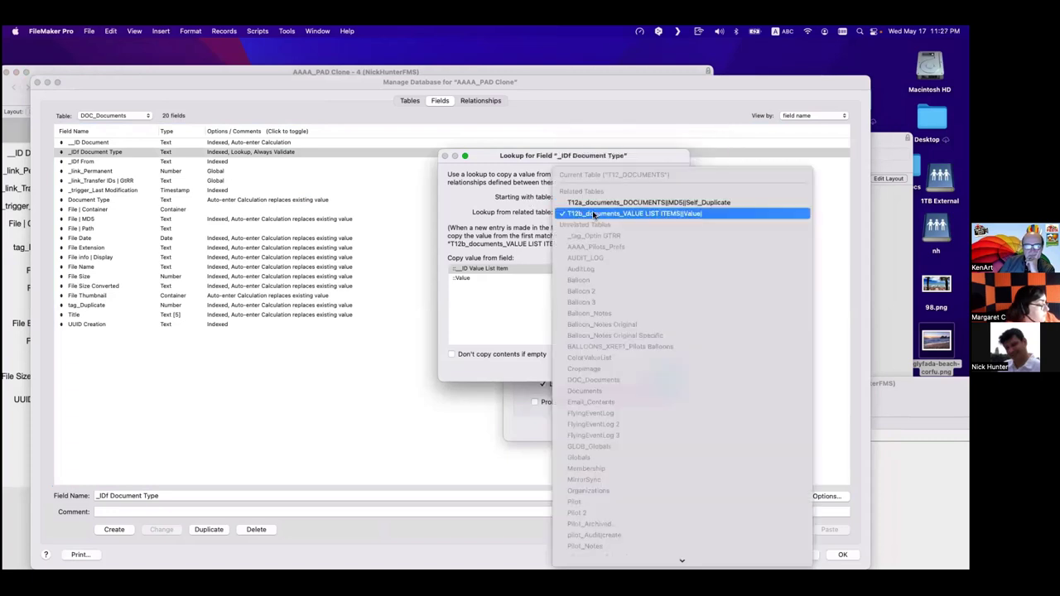
click(593, 214)
click(476, 269)
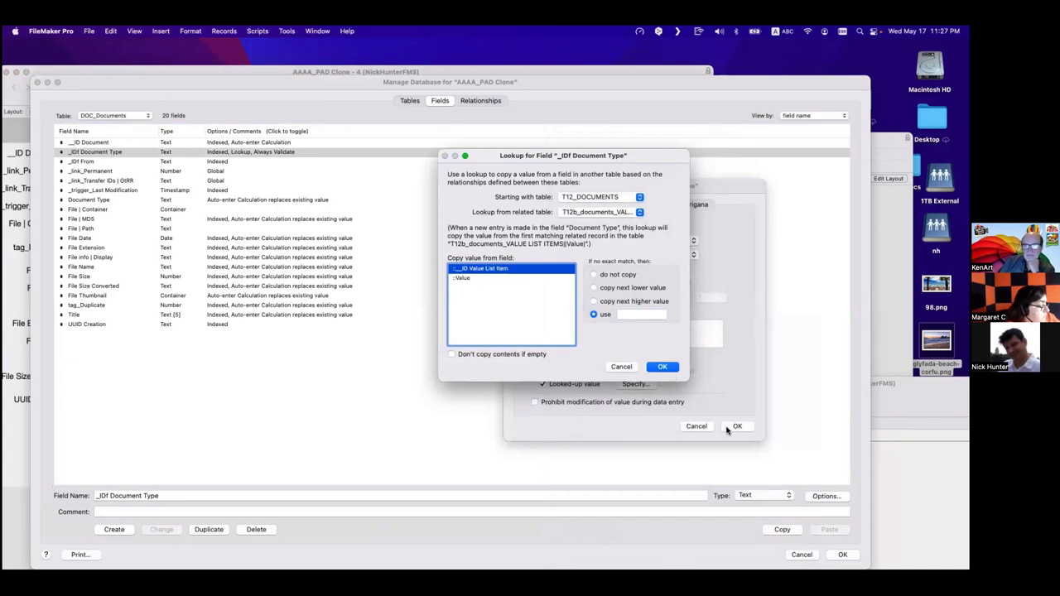
click(668, 368)
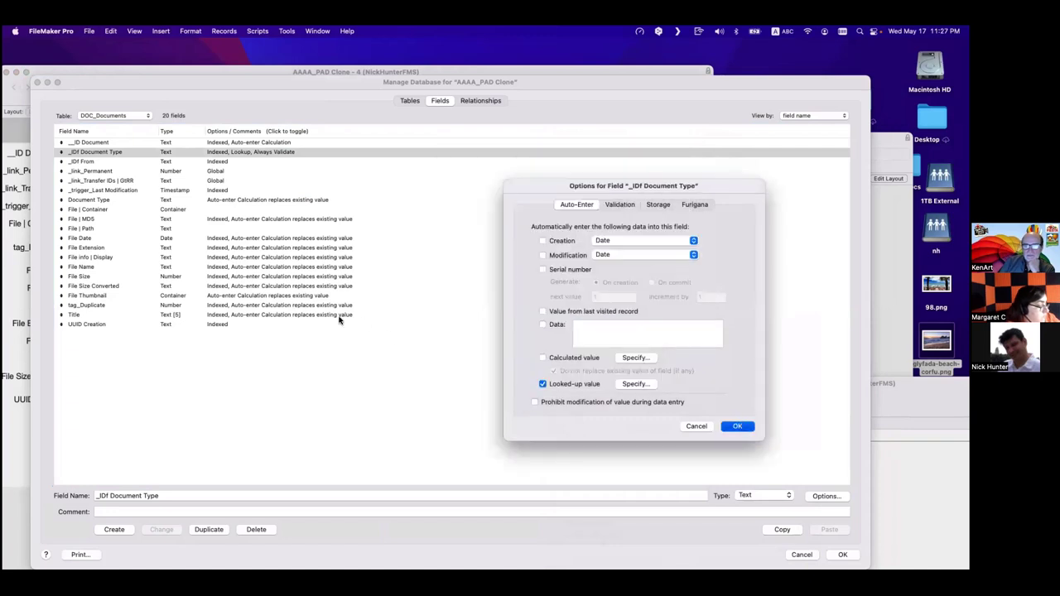
key(Return)
Narrow the Manage Database window to uncover the value list items and compare the Document Type and _IDf Document Type fields.
click(101, 201)
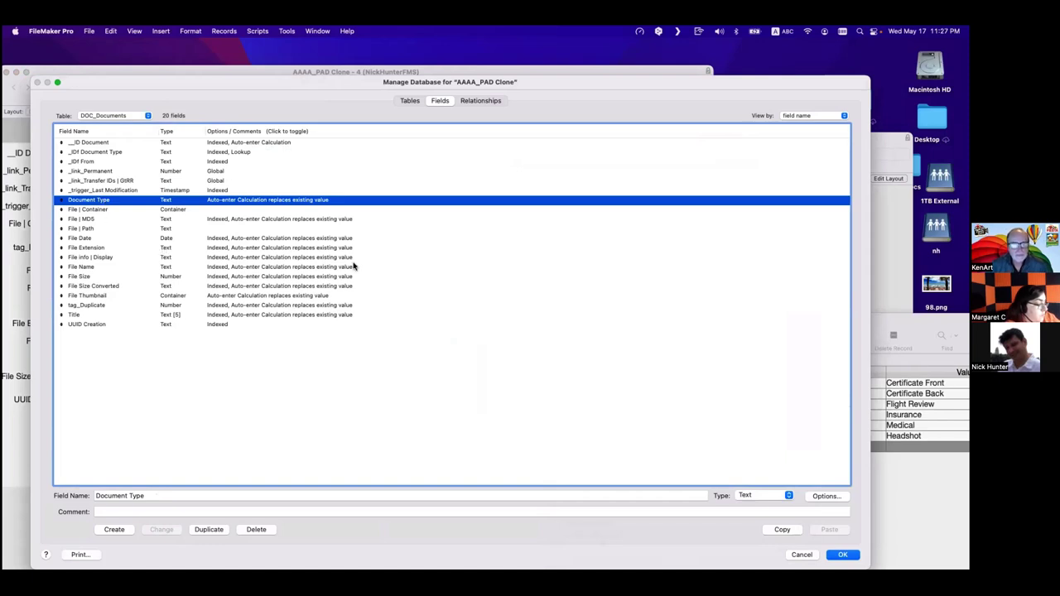
drag(870, 415, 587, 407)
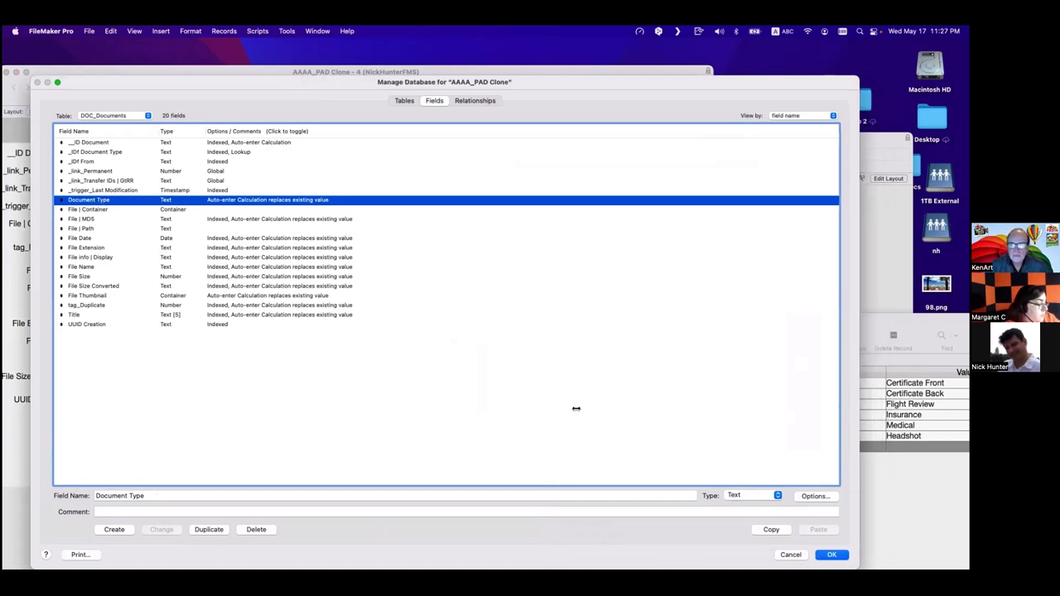
click(108, 154)
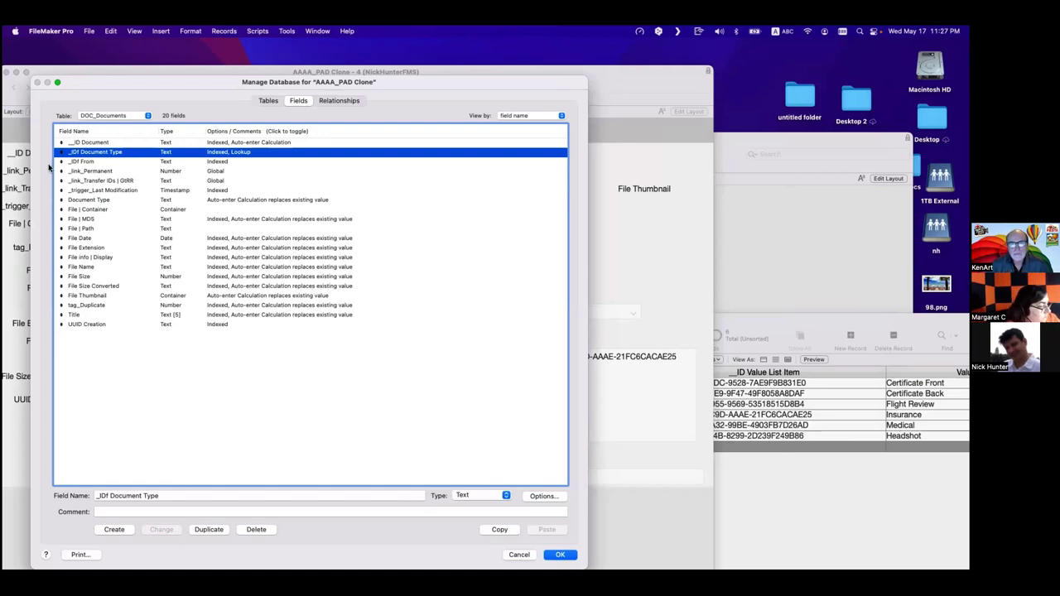
Review the Document Type field, accept the database definitions, and set the glyfada-beach-corfu document's type to Headshot.
click(101, 200)
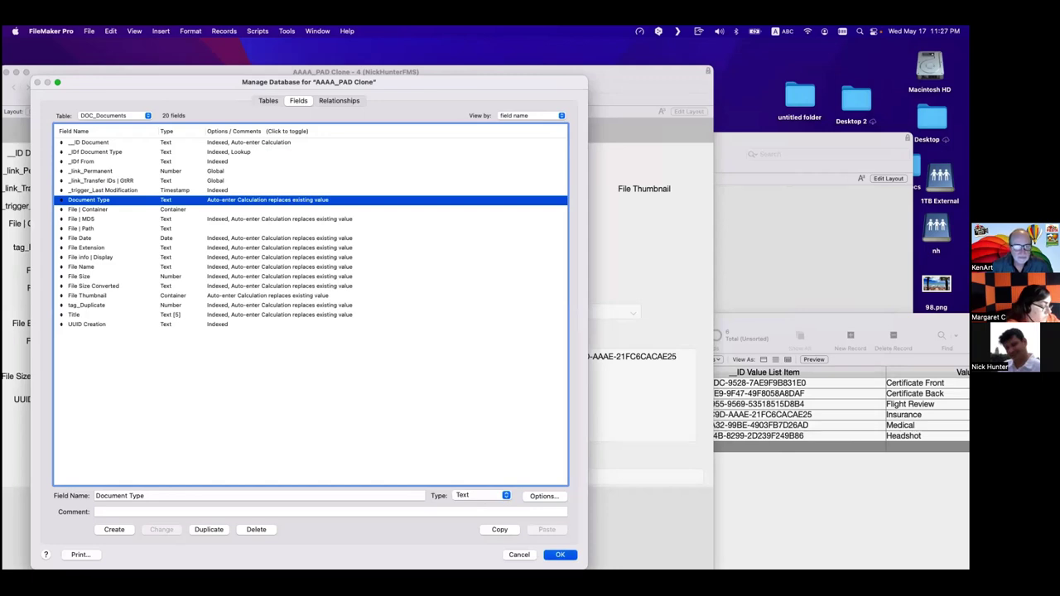
key(Return)
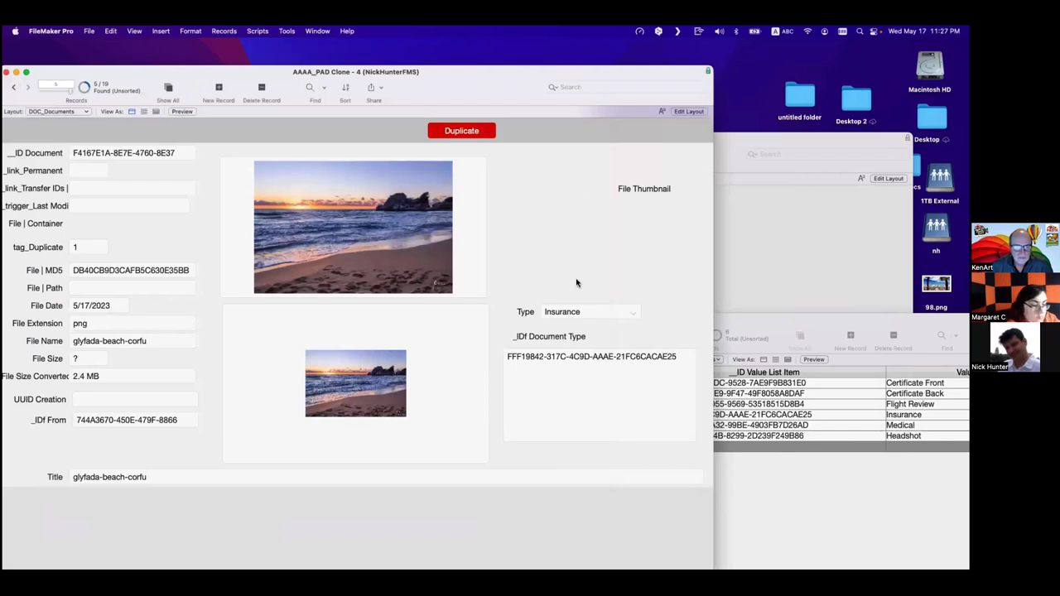
click(587, 311)
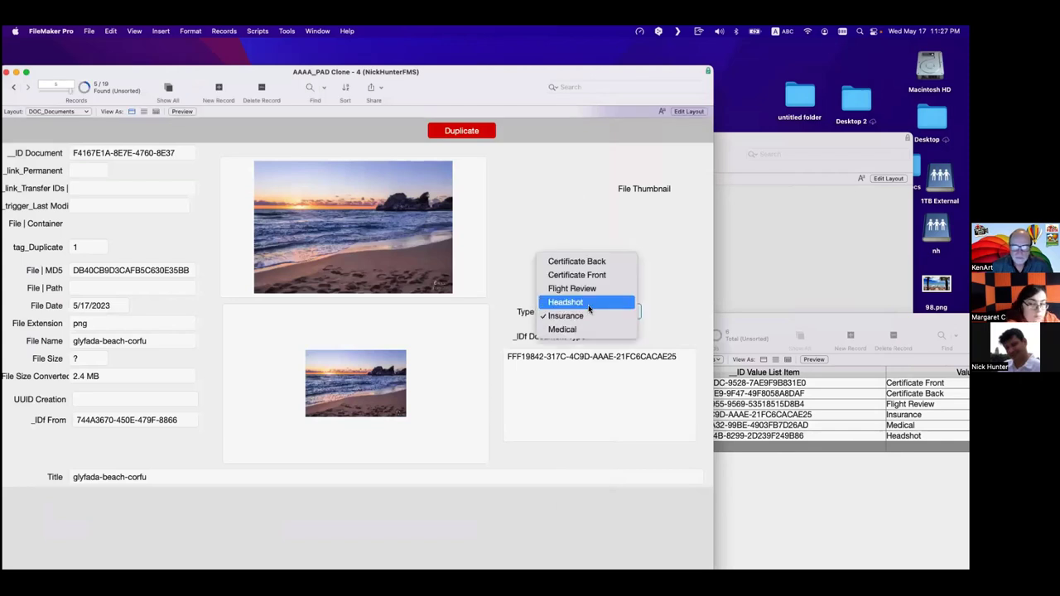
click(590, 301)
click(531, 325)
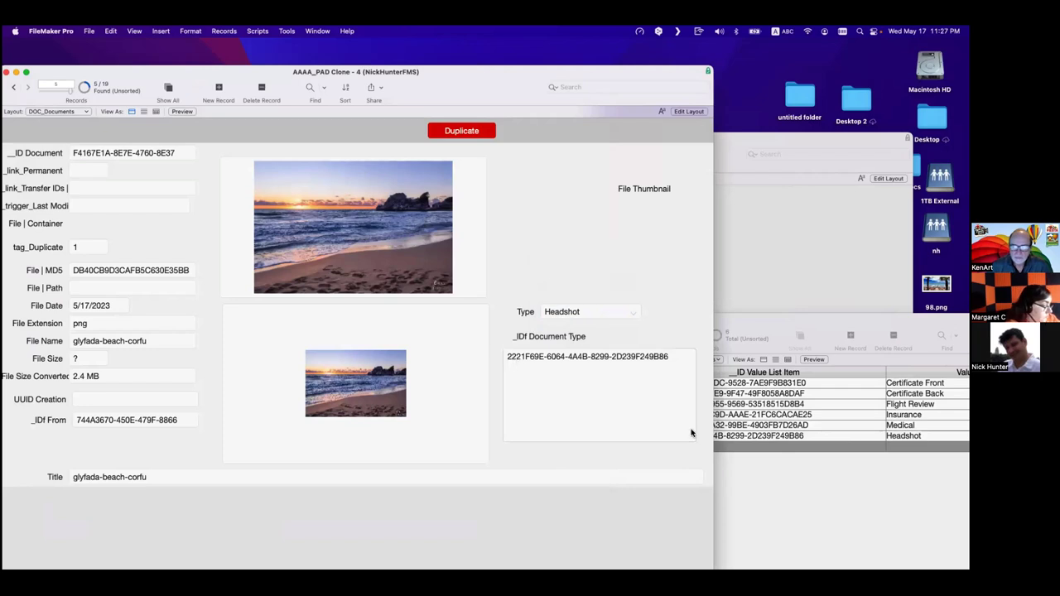
Compare the Headshot ID in the value list items table with the document's _IDf Document Type.
click(820, 503)
click(713, 436)
drag(660, 433, 570, 421)
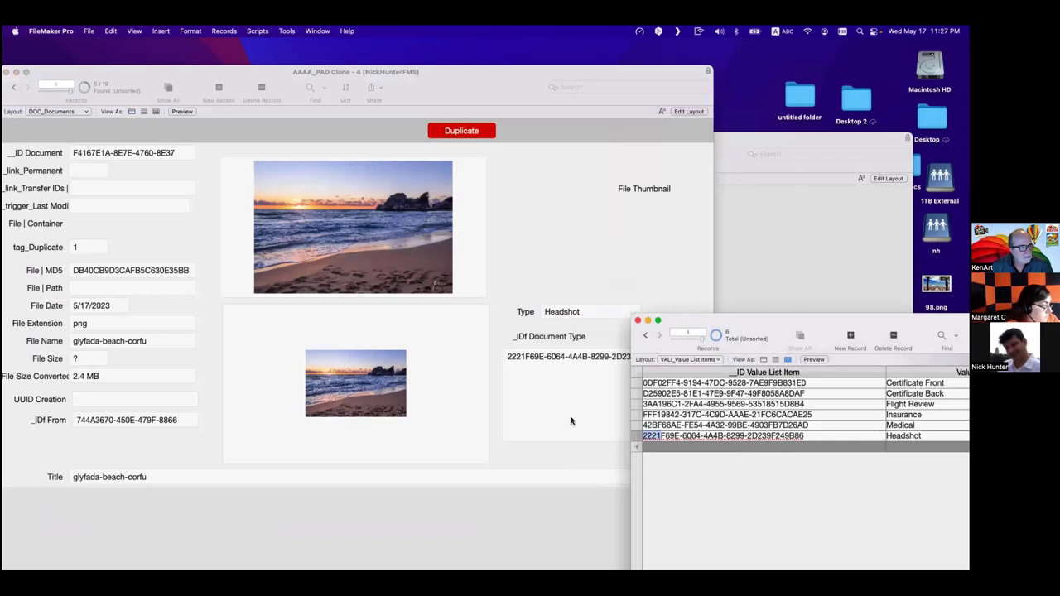
Set the document's type to Certificate Back and compare its looked-up ID with the matching value list item record.
click(558, 340)
click(580, 311)
key(Escape)
click(882, 373)
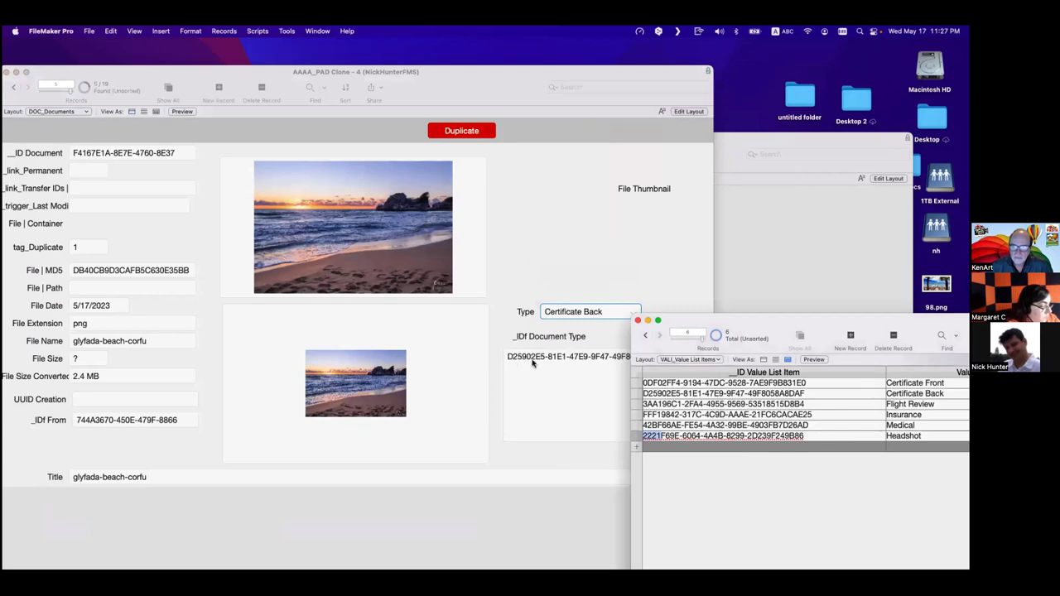
click(672, 493)
click(657, 398)
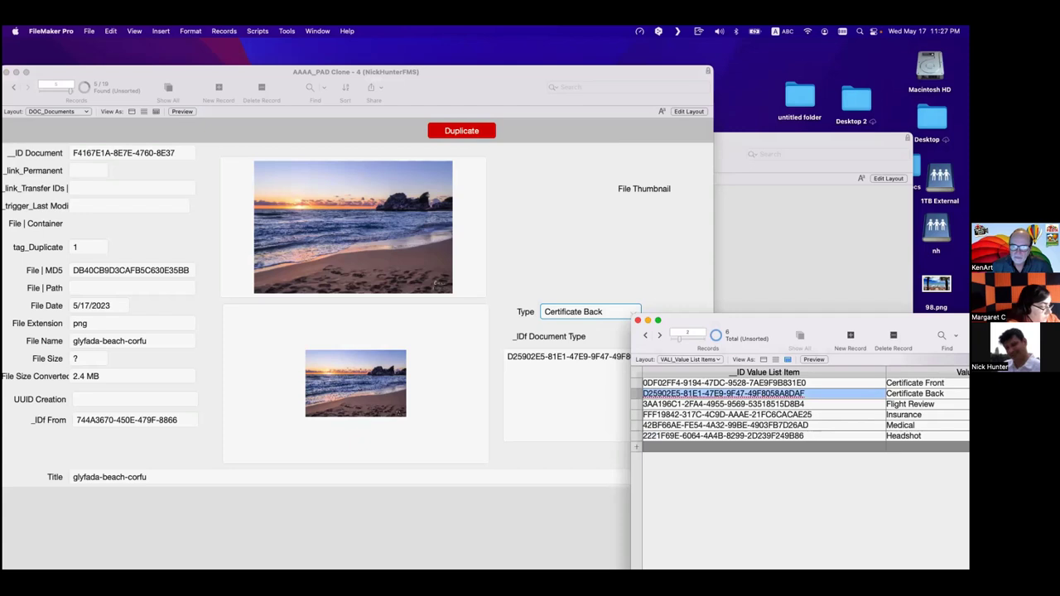
click(821, 487)
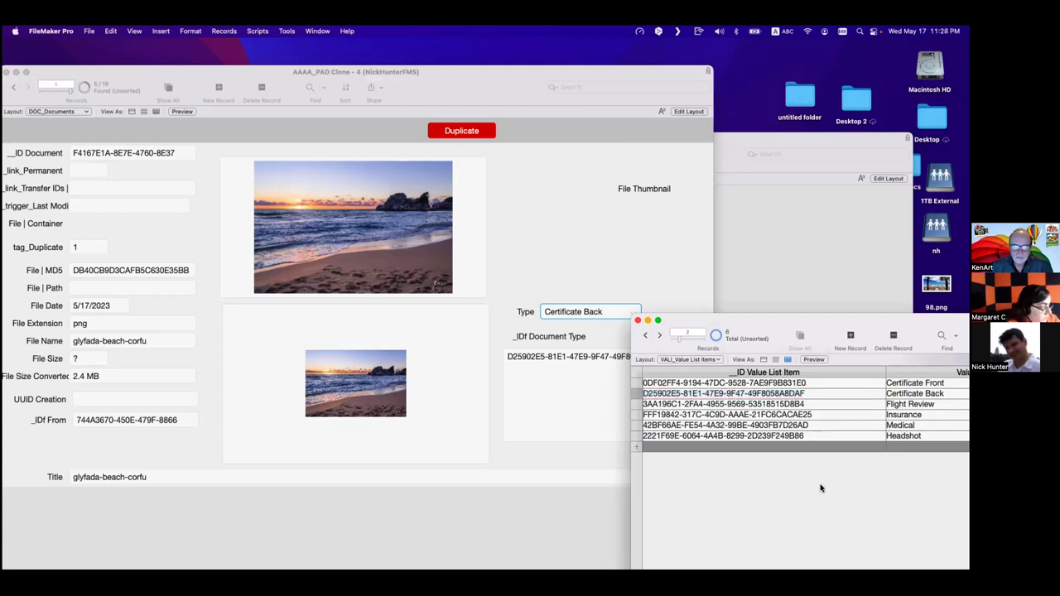
Return to the DOC_Documents record and set its document type to Headshot.
click(654, 251)
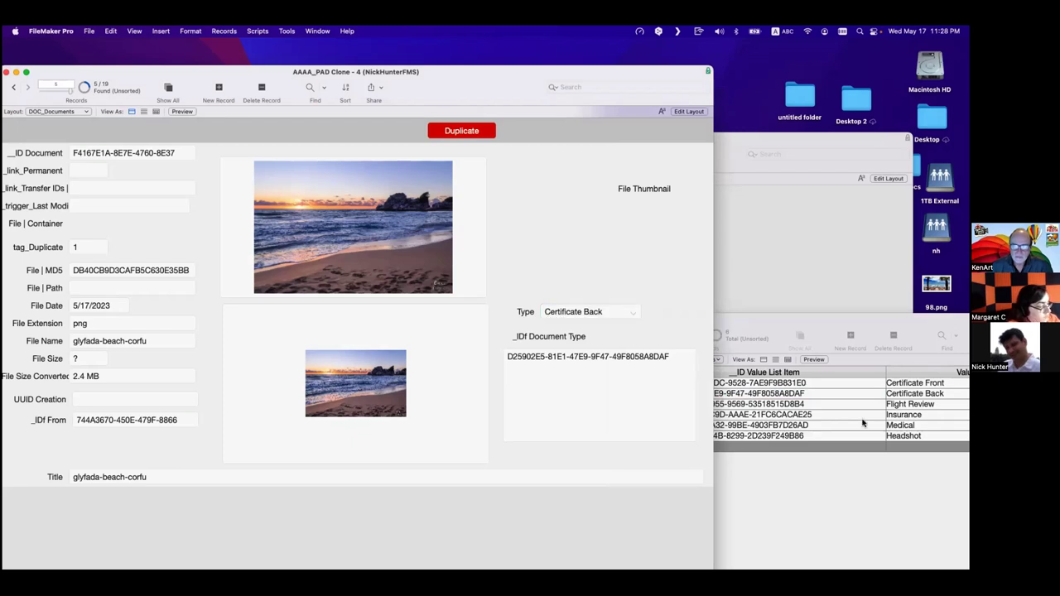
click(600, 383)
click(641, 268)
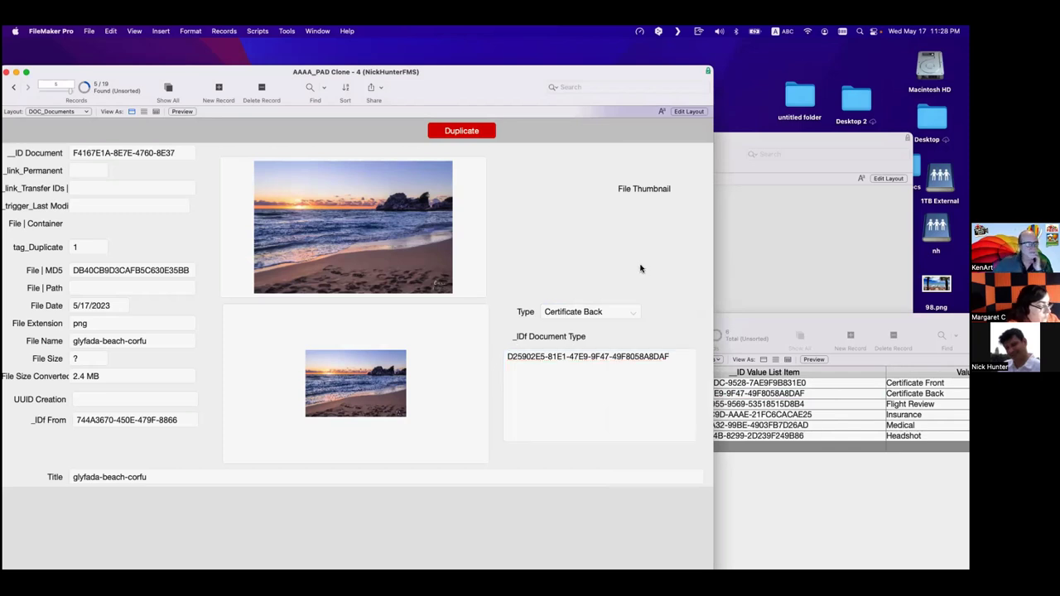
click(592, 312)
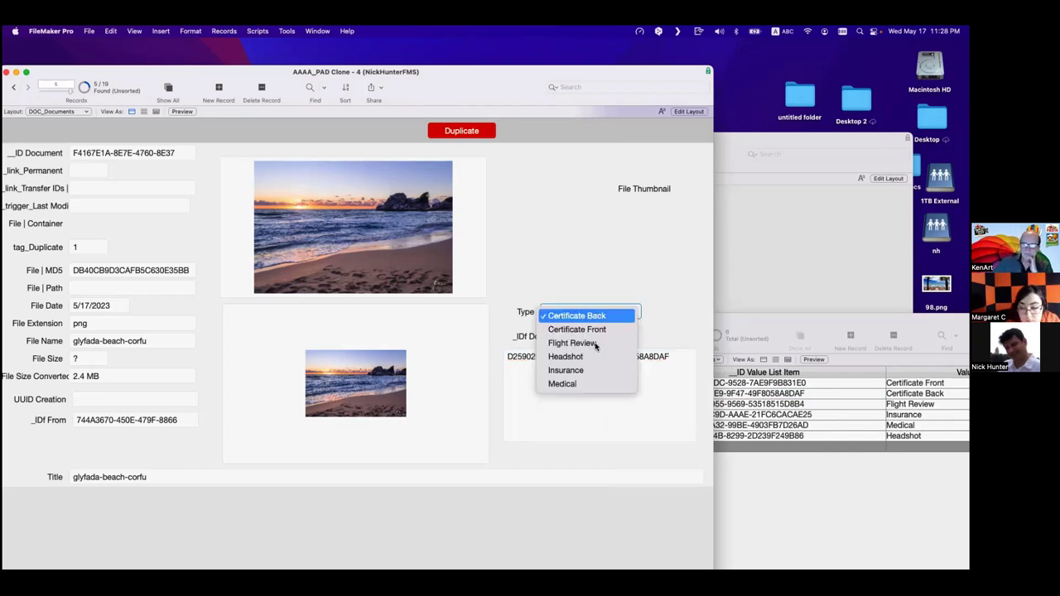
key(Escape)
key(h)
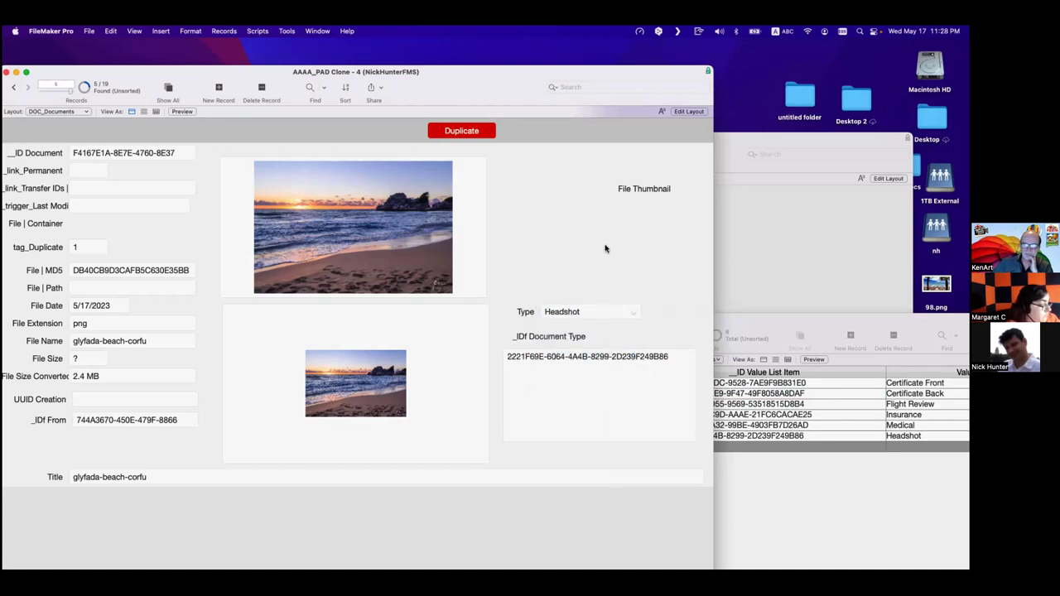
Show the pilot's documents and reposition the DOC_Documents window so its type and type ID can be seen.
click(493, 135)
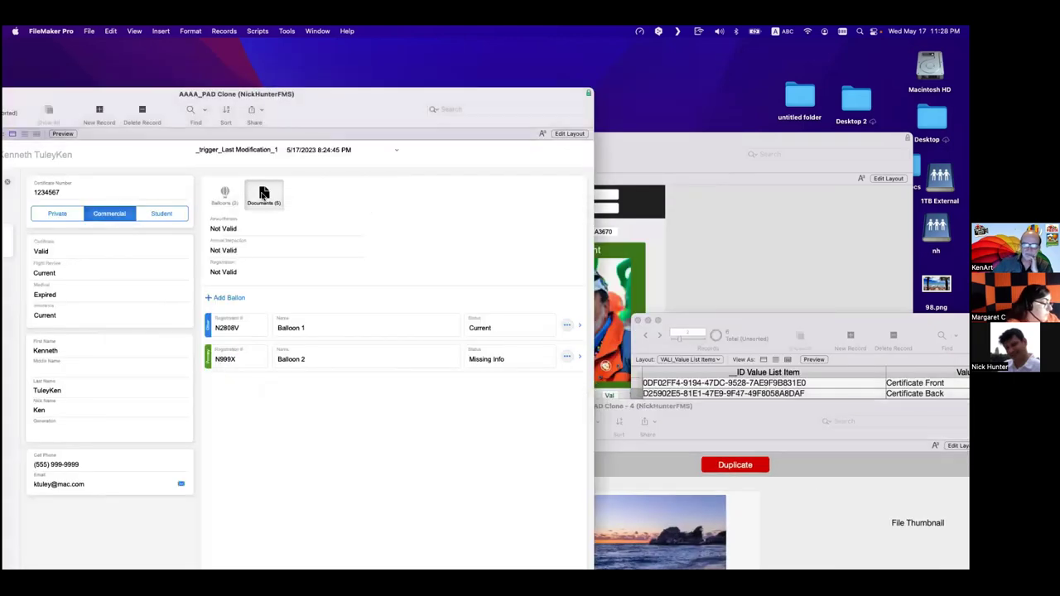
click(263, 199)
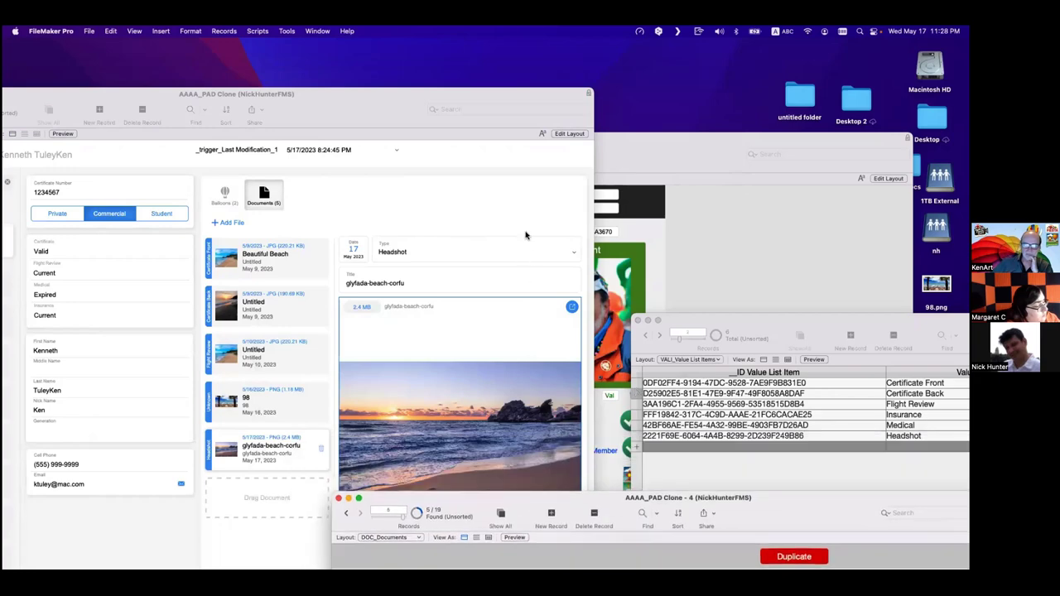
drag(688, 495, 688, 339)
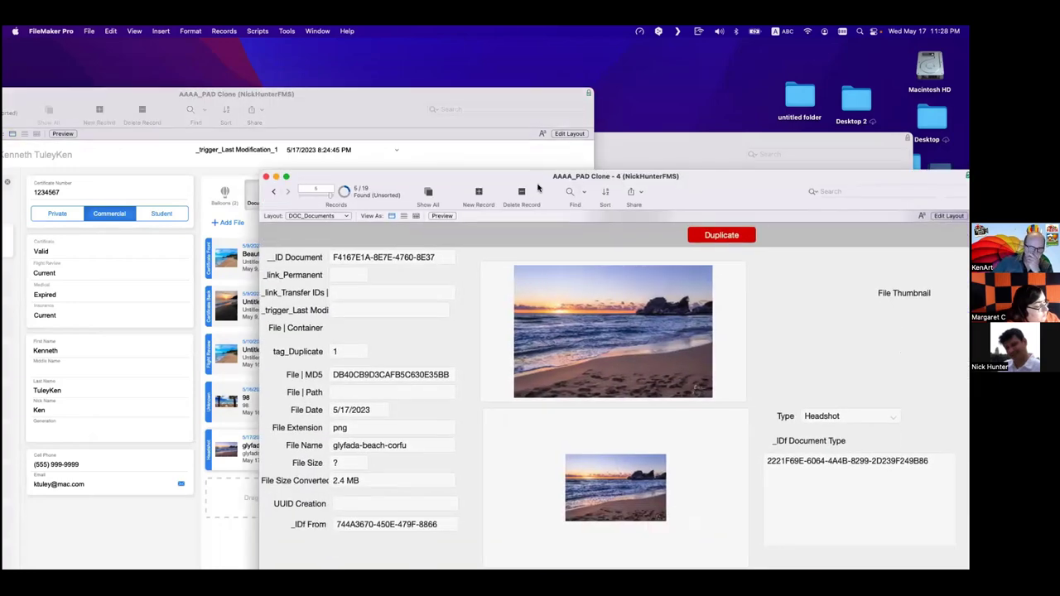
Set the glyfada-beach-corfu document's type to Medical in the pilot's documents and commit the record.
click(517, 164)
click(397, 255)
click(391, 264)
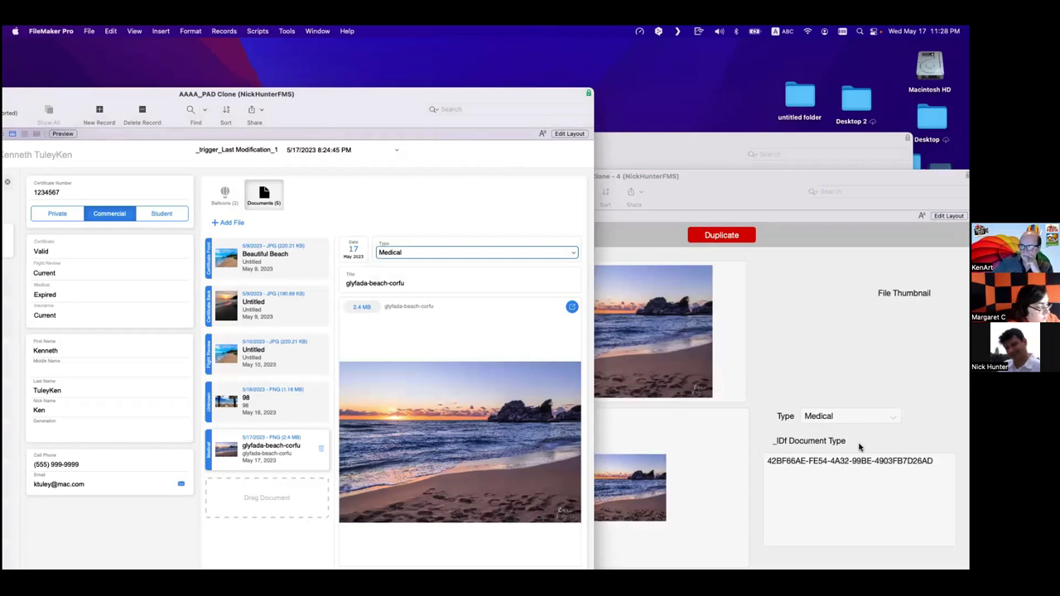
click(394, 196)
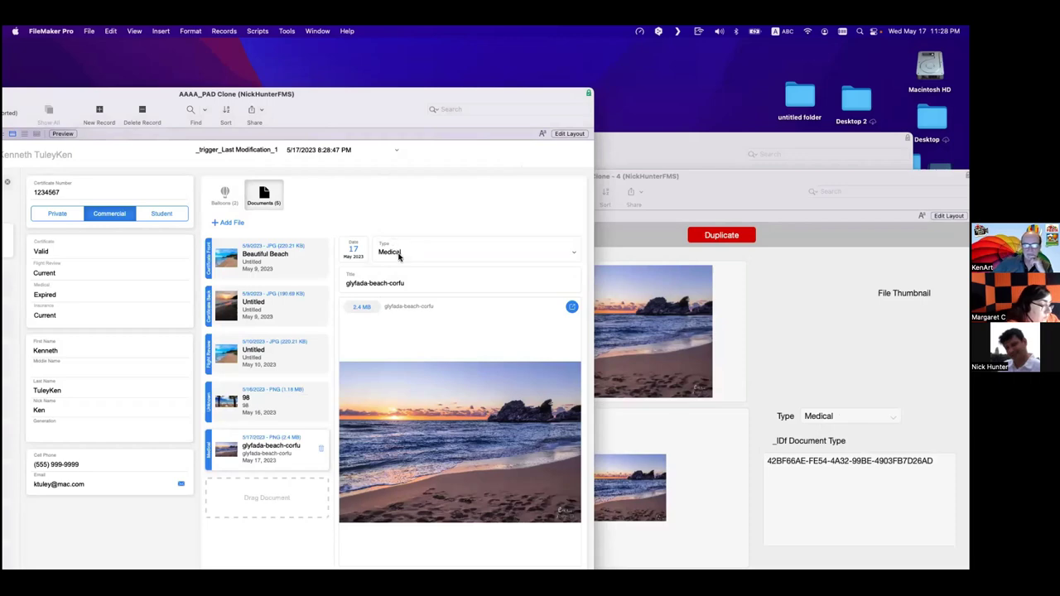
Open the DOC_Documents field definitions in Manage Database and select the Document Type field.
key(super+shift+d)
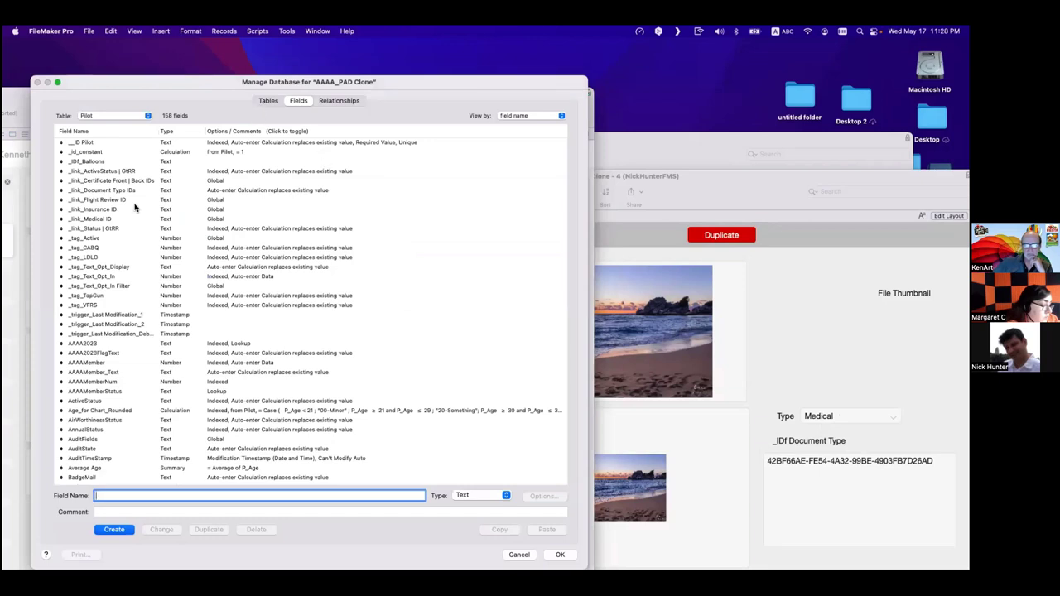
click(132, 114)
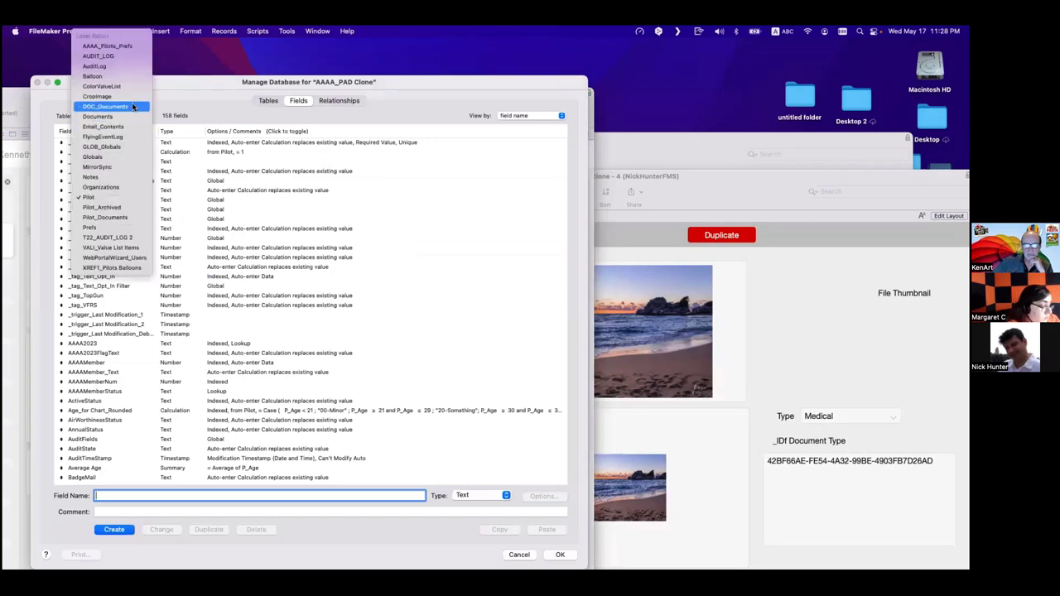
click(131, 106)
click(105, 200)
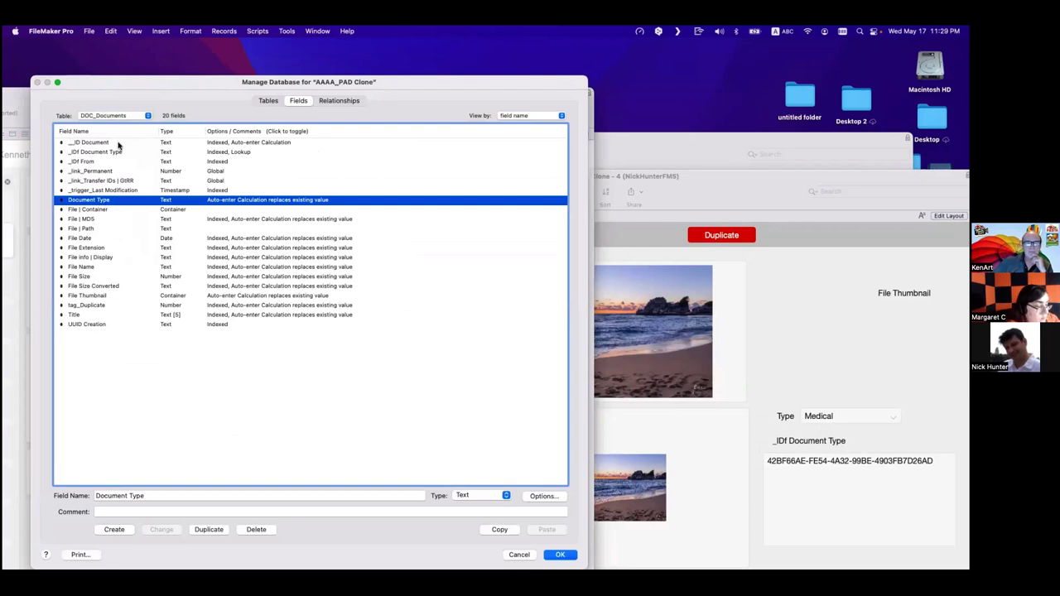
Move the T05b_pilots_DOCUMENTS occurrence away from its group in the relationships graph and check its source table.
click(328, 101)
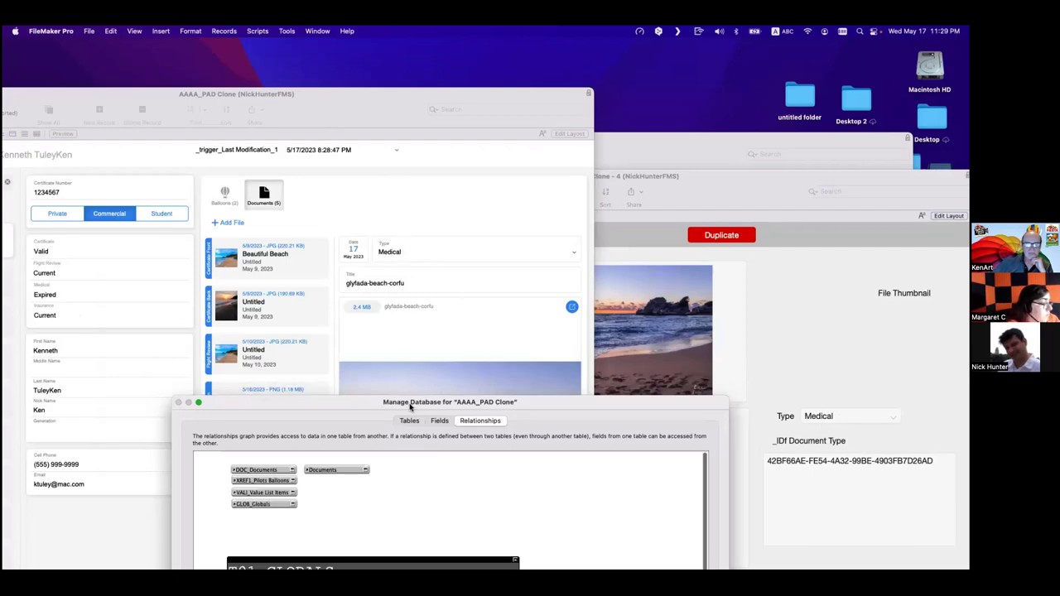
drag(409, 404, 264, 107)
scroll(326, 241, down, 5)
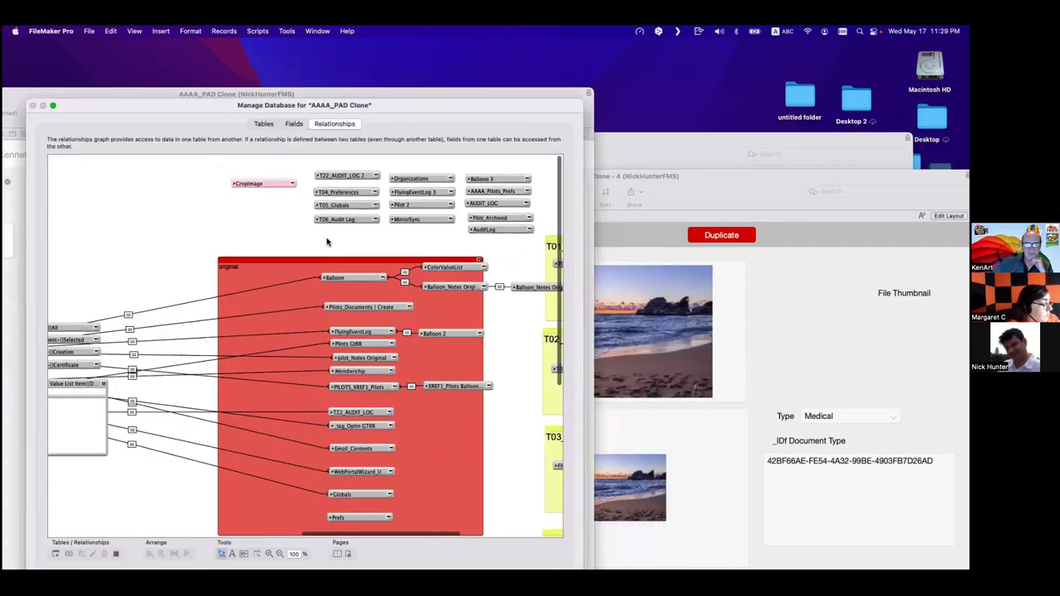
scroll(326, 241, left, 5)
drag(167, 341, 233, 250)
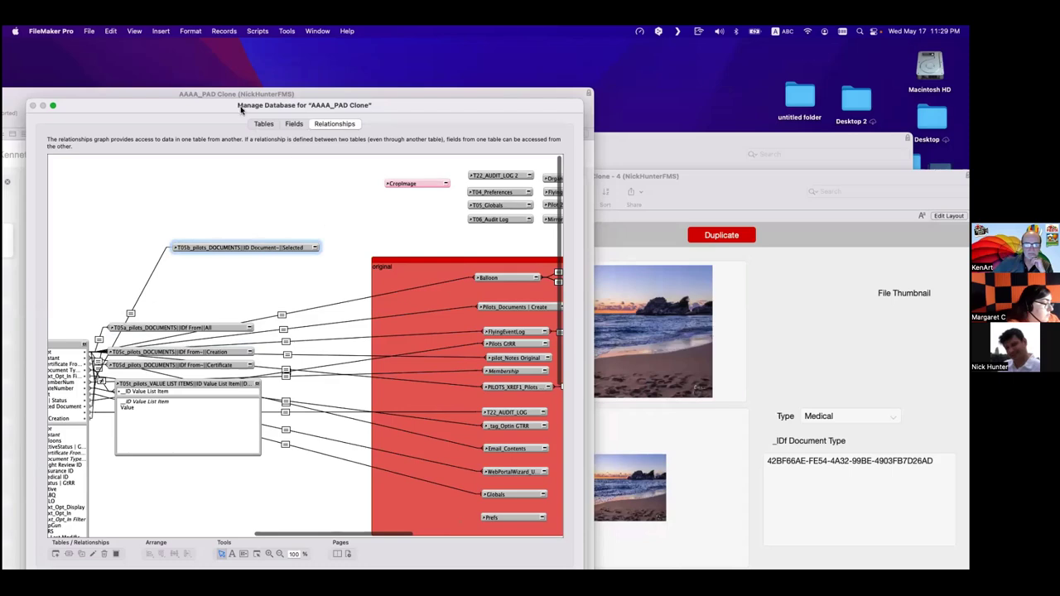
drag(304, 105, 564, 335)
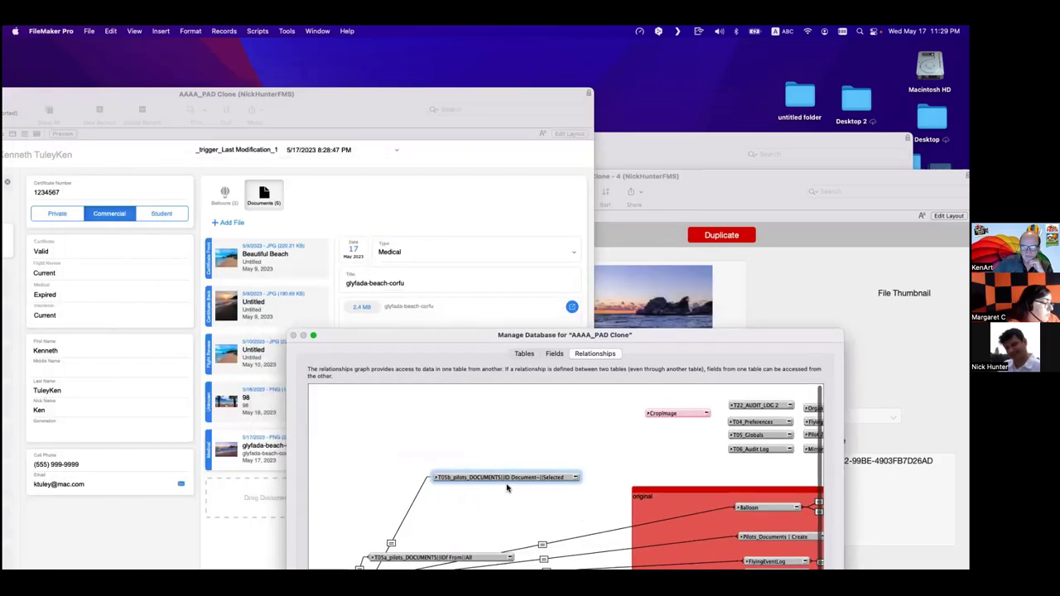
drag(495, 474, 476, 480)
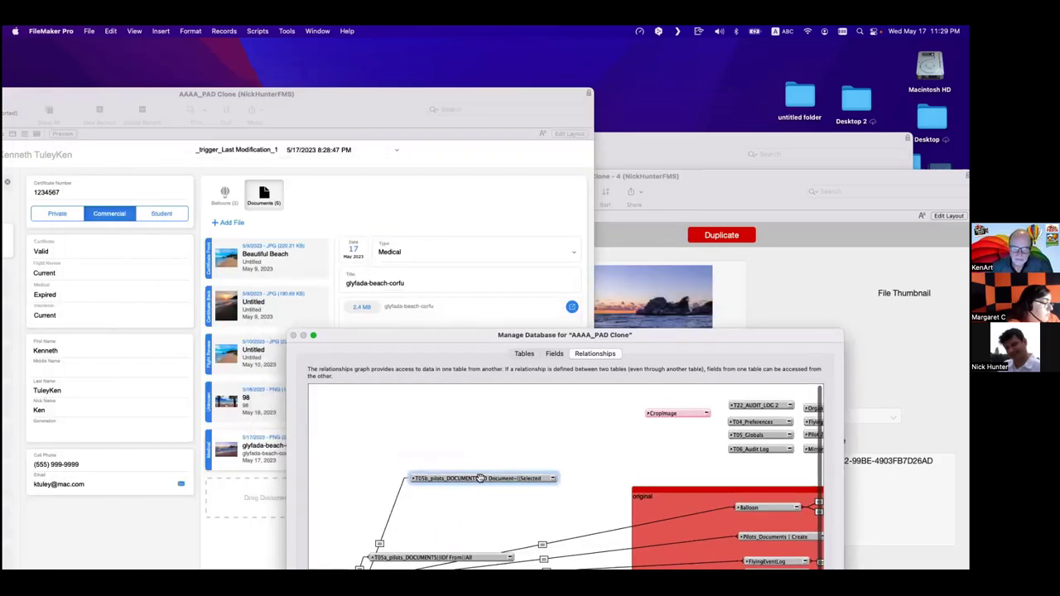
double_click(476, 482)
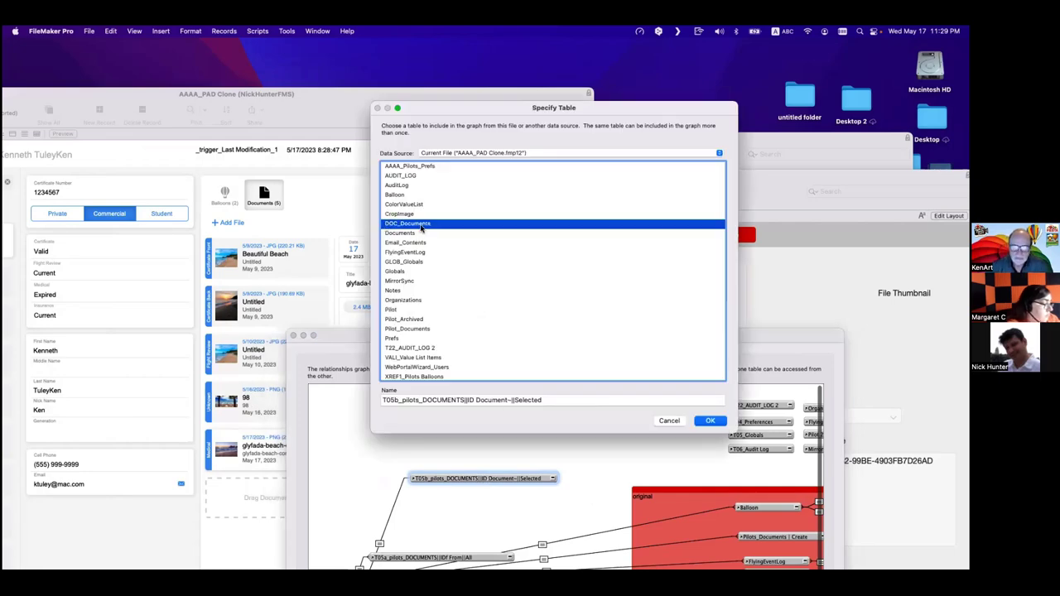
key(Escape)
Place the T05b_pilots_DOCUMENTS occurrence back between T05a and T05c and check its source table without changing it.
drag(449, 347, 345, 122)
drag(369, 253, 323, 351)
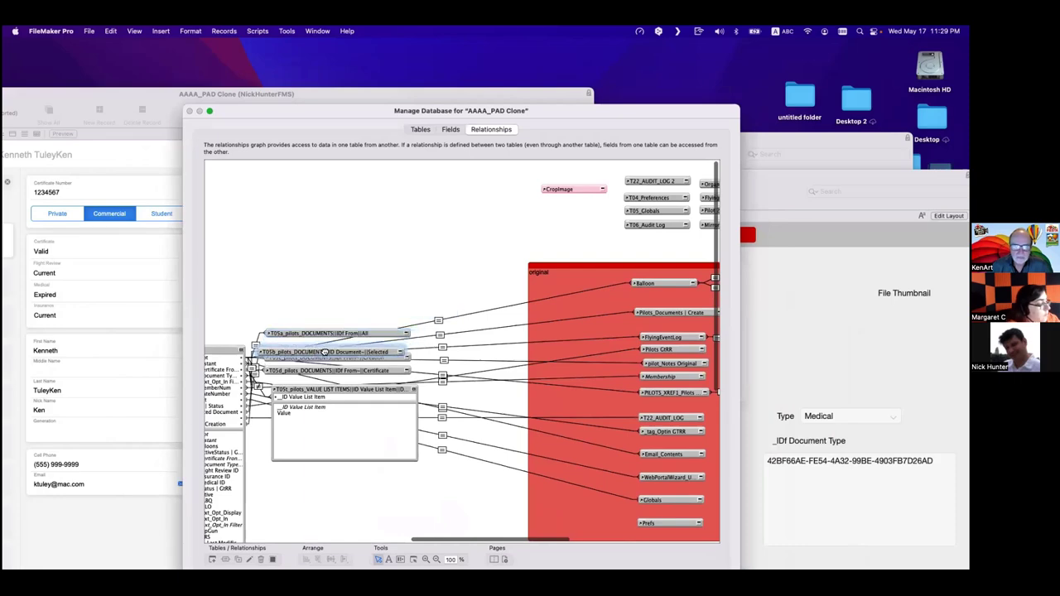
drag(376, 111, 455, 143)
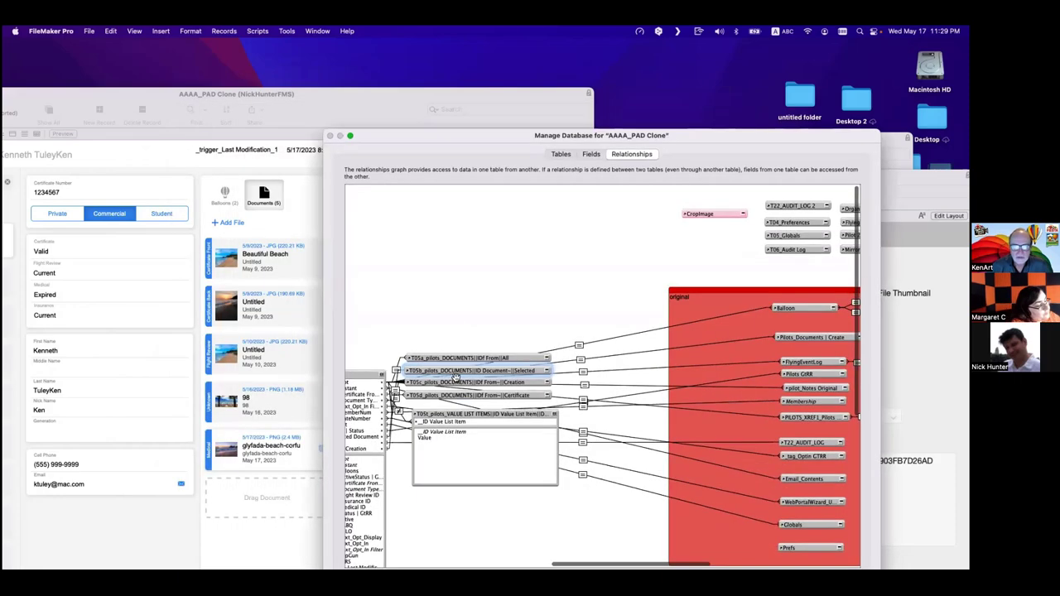
double_click(456, 372)
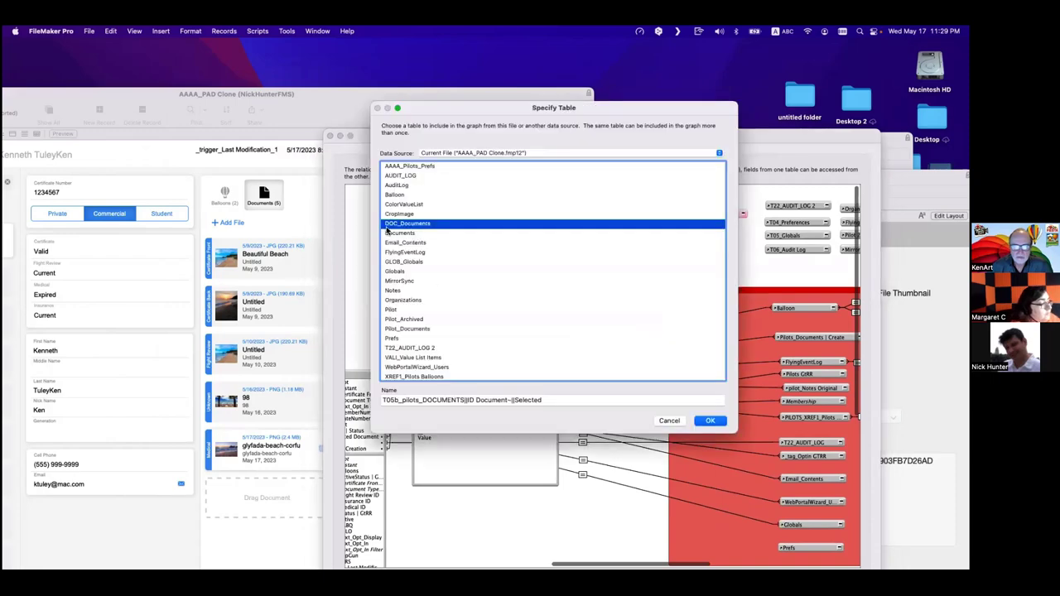
key(Escape)
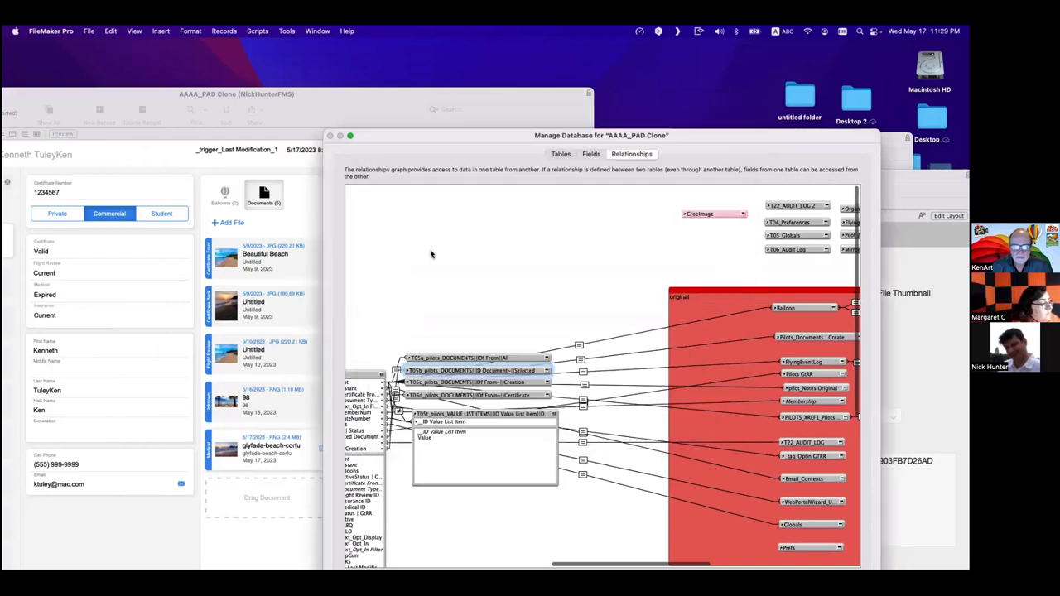
Check the source table of T12_DOCUMENTS in the relationships graph and select the related T12b_documents_VALUE LIST ITEMS||Value occurrence.
scroll(428, 257, down, 10)
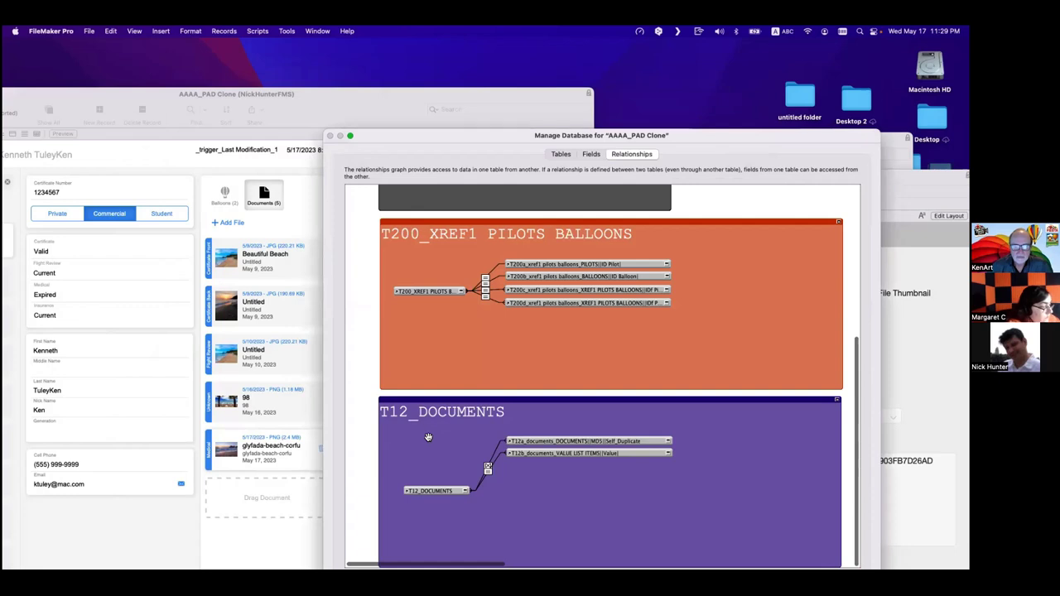
click(425, 491)
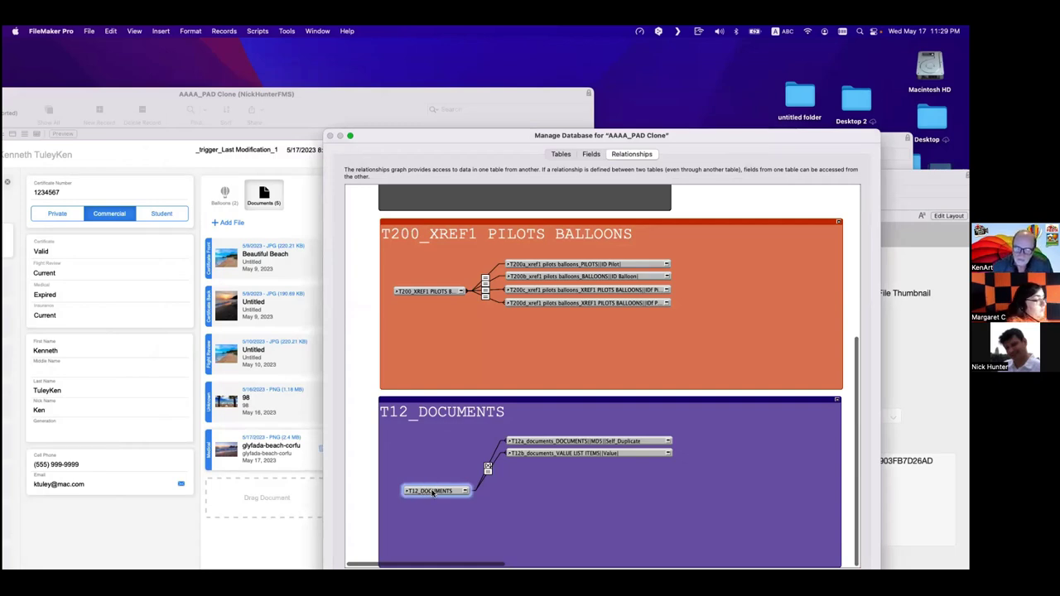
double_click(432, 491)
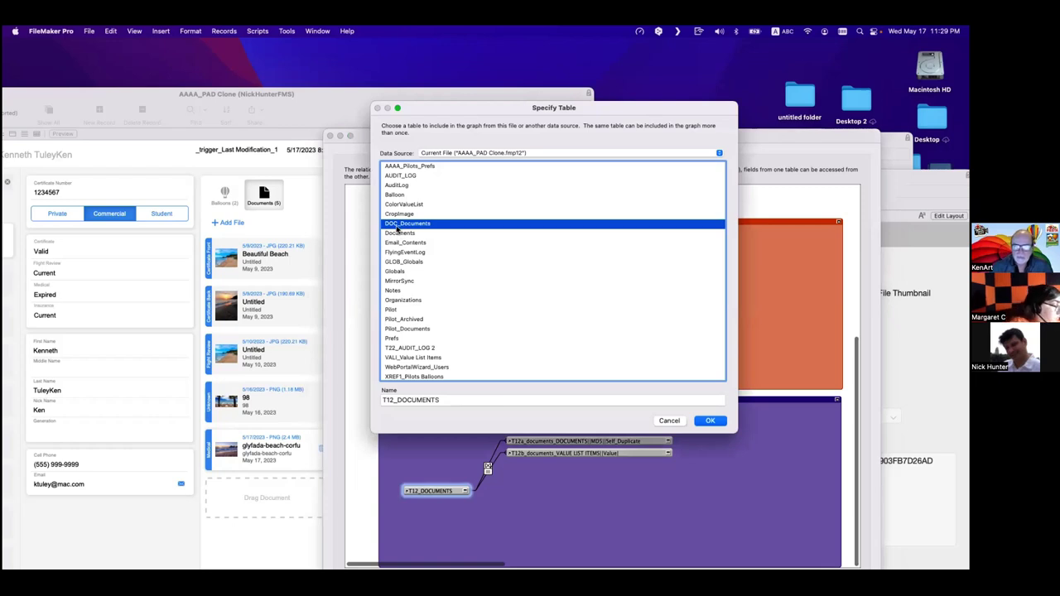
key(Escape)
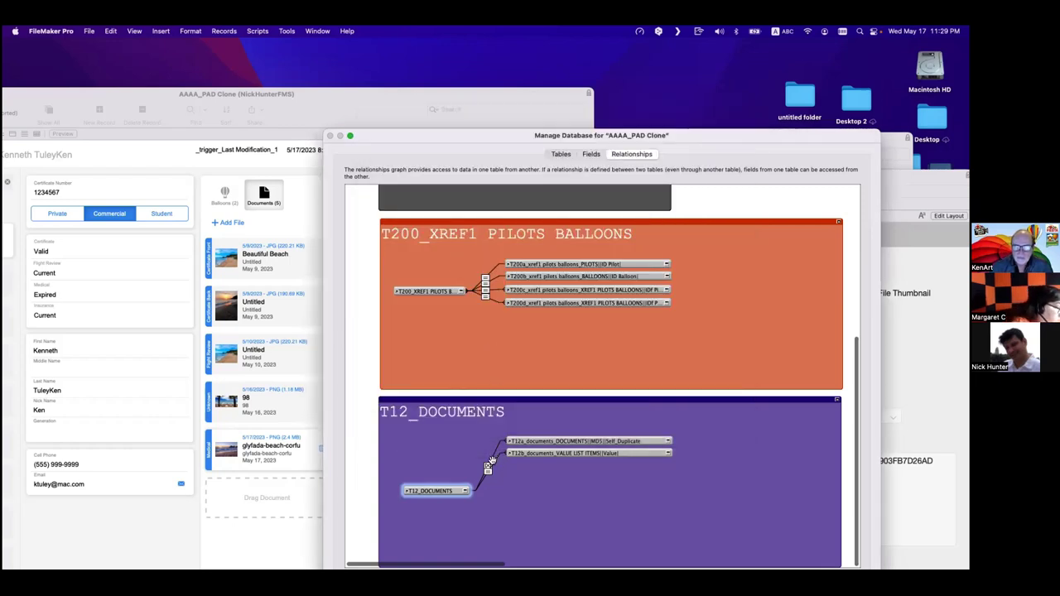
click(525, 453)
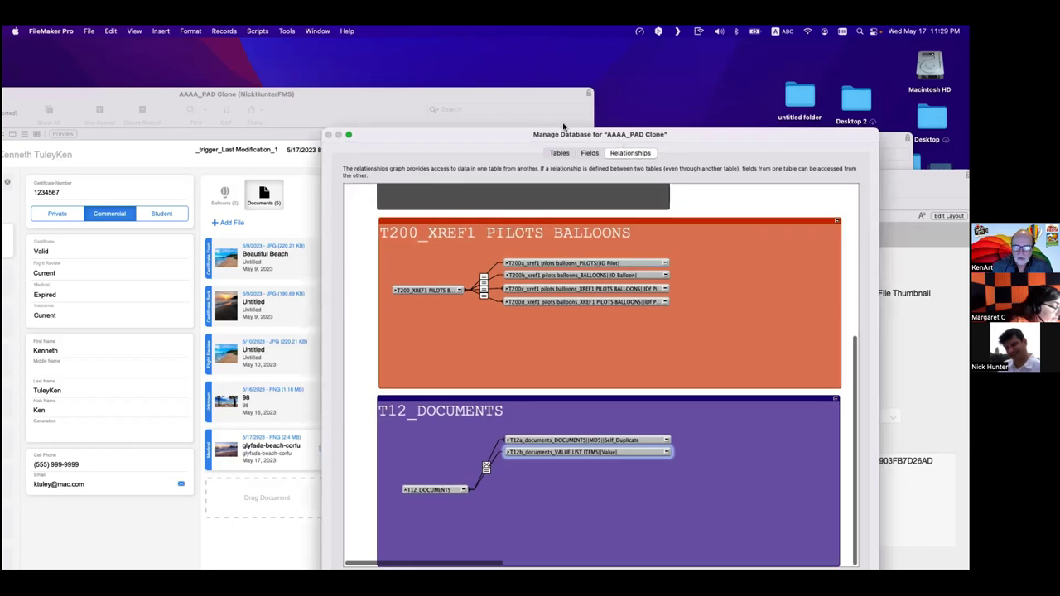
Move the Manage Database window clear of the value list table and inspect the match fields between T12_DOCUMENTS and T12b_documents_VALUE LIST ITEMS||Value.
drag(625, 142, 433, 115)
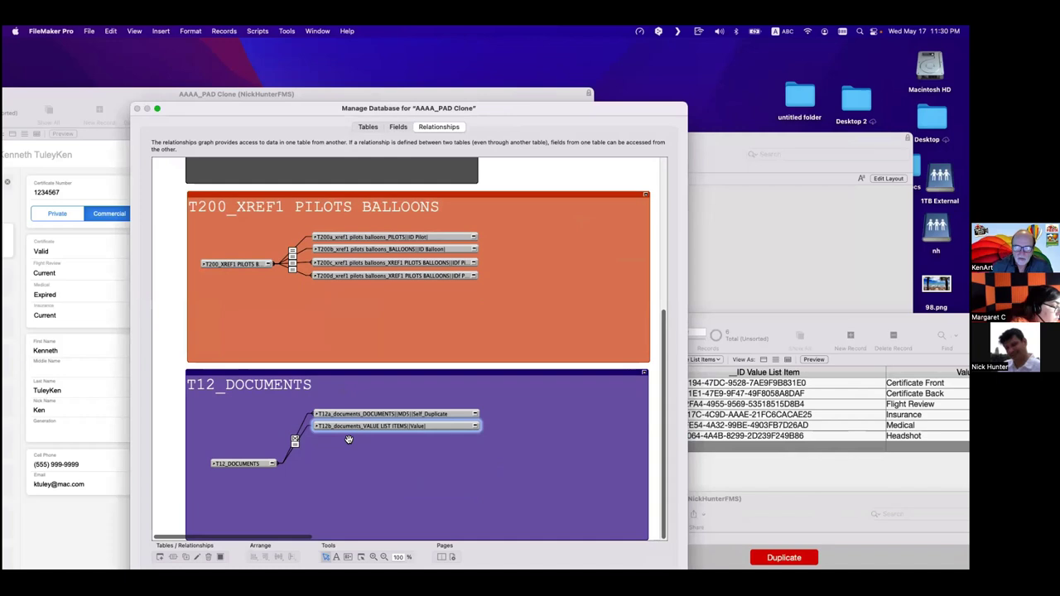
click(294, 443)
double_click(294, 443)
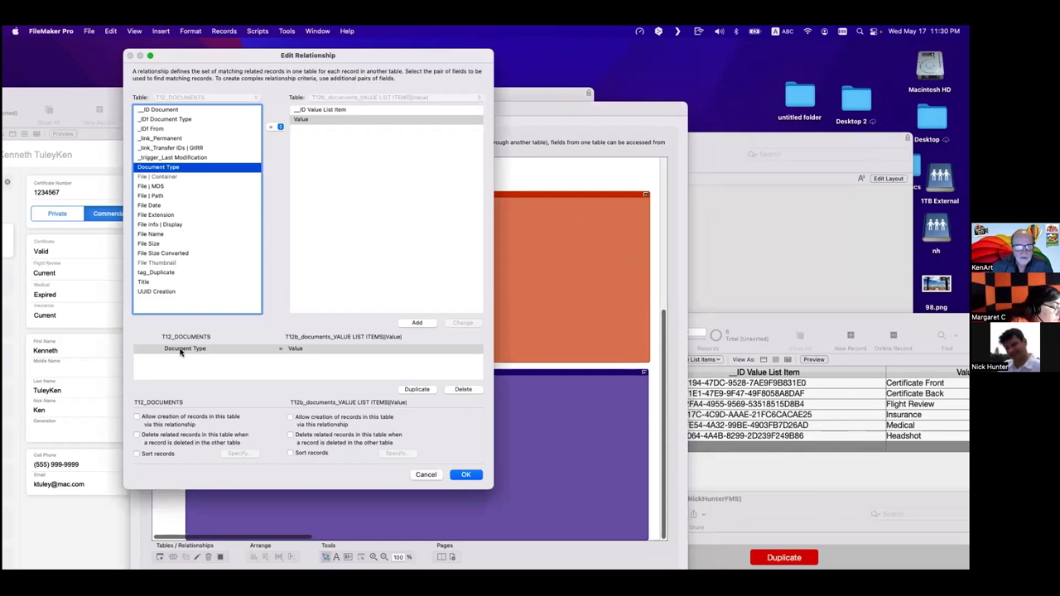
click(181, 350)
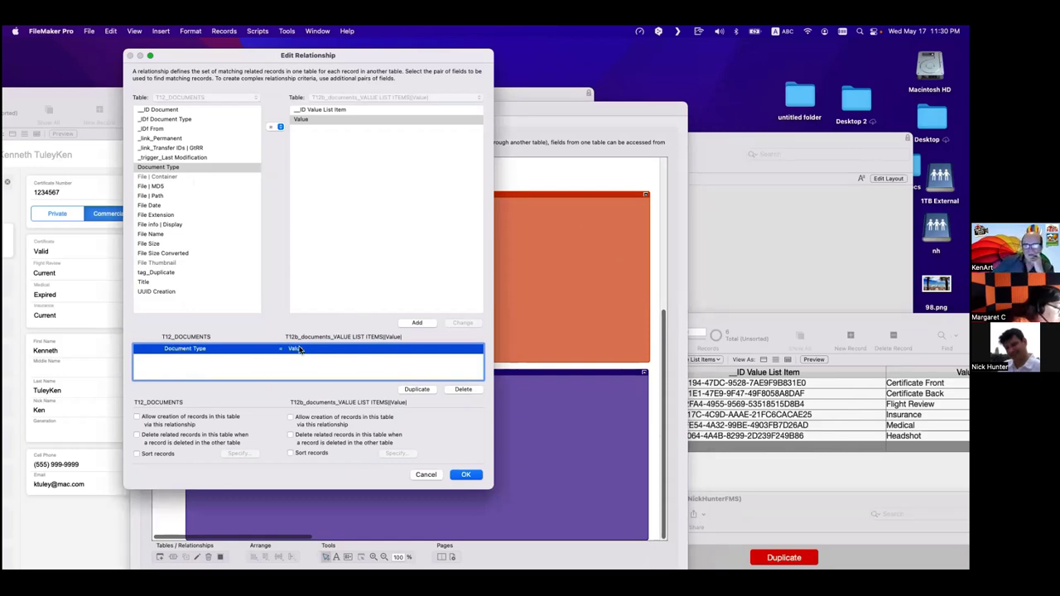
key(Escape)
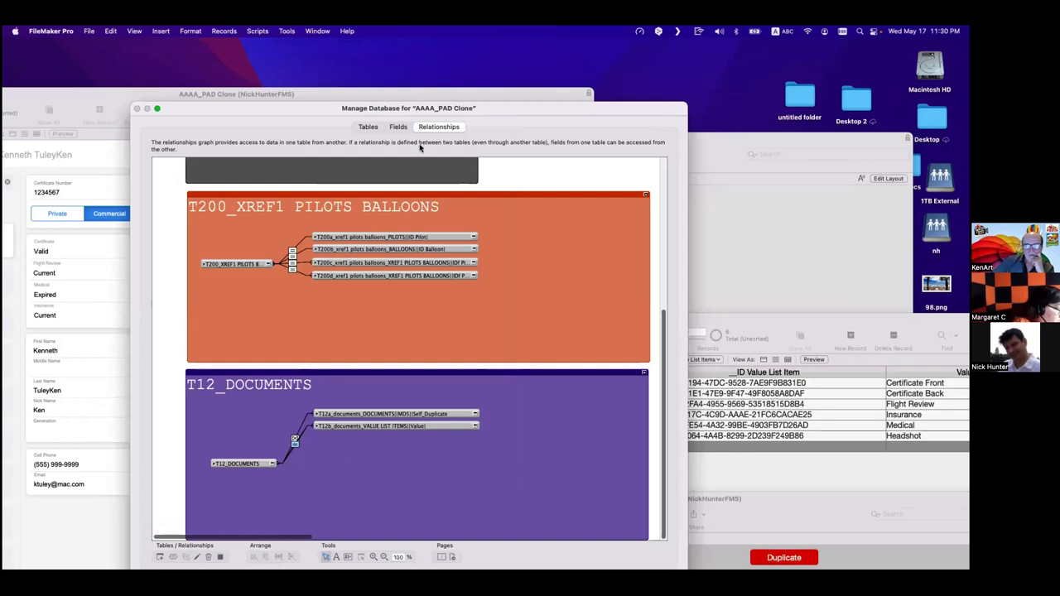
Review the _IDf Document Type lookup, keeping T12_DOCUMENTS as starting table, T12b_documents_VALUE LIST ITEMS||Value as related table and __ID Value List Item as copied field.
click(399, 127)
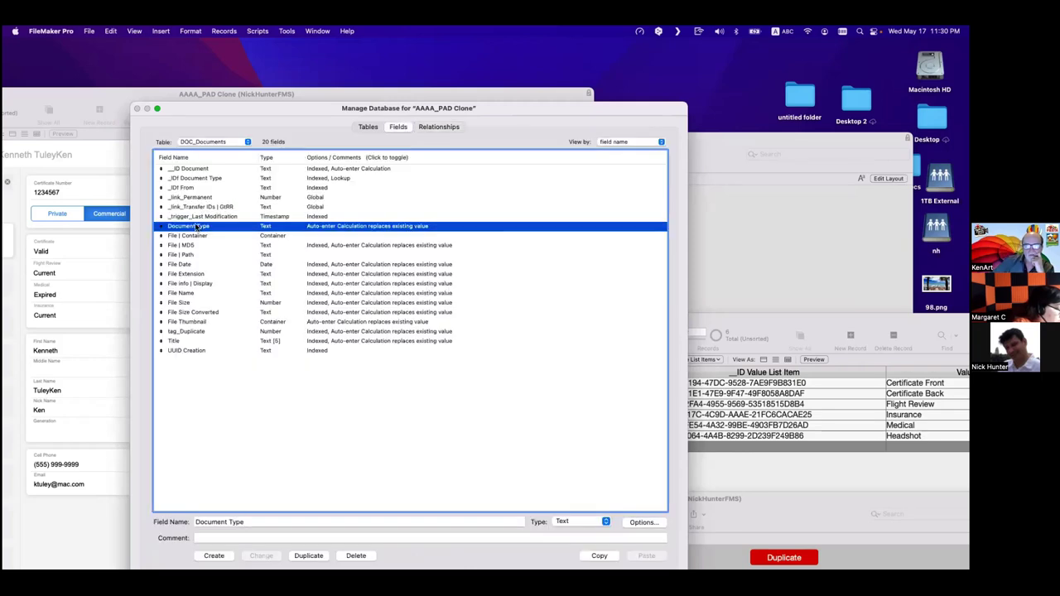
double_click(213, 181)
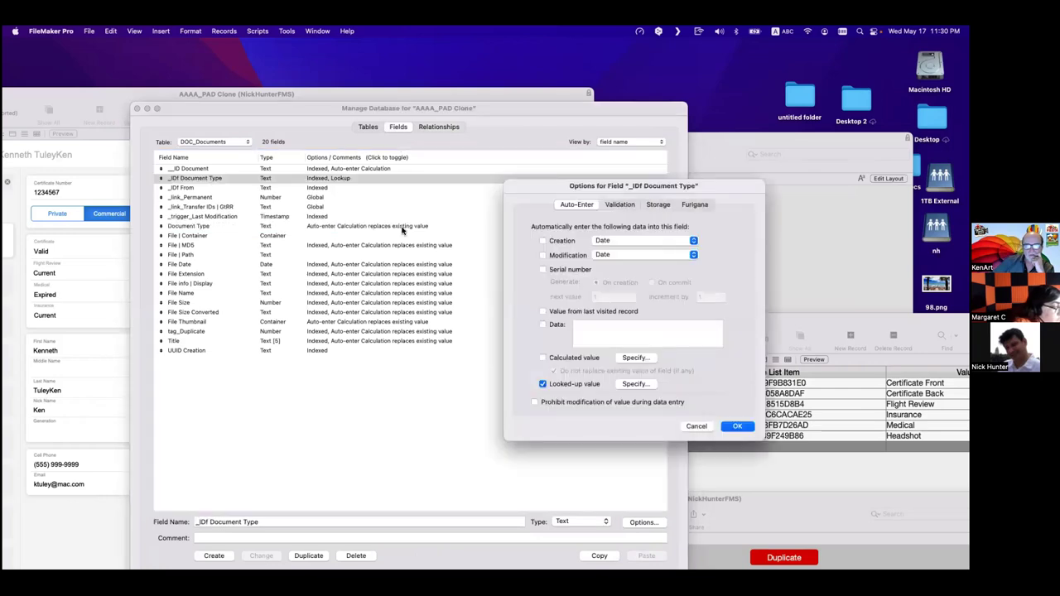
click(635, 384)
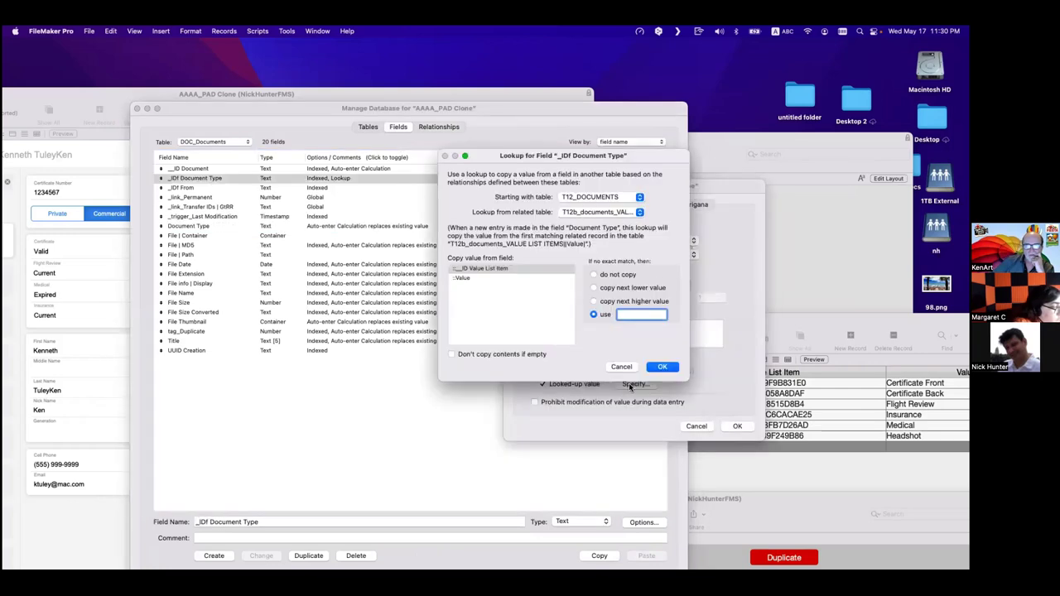
click(562, 200)
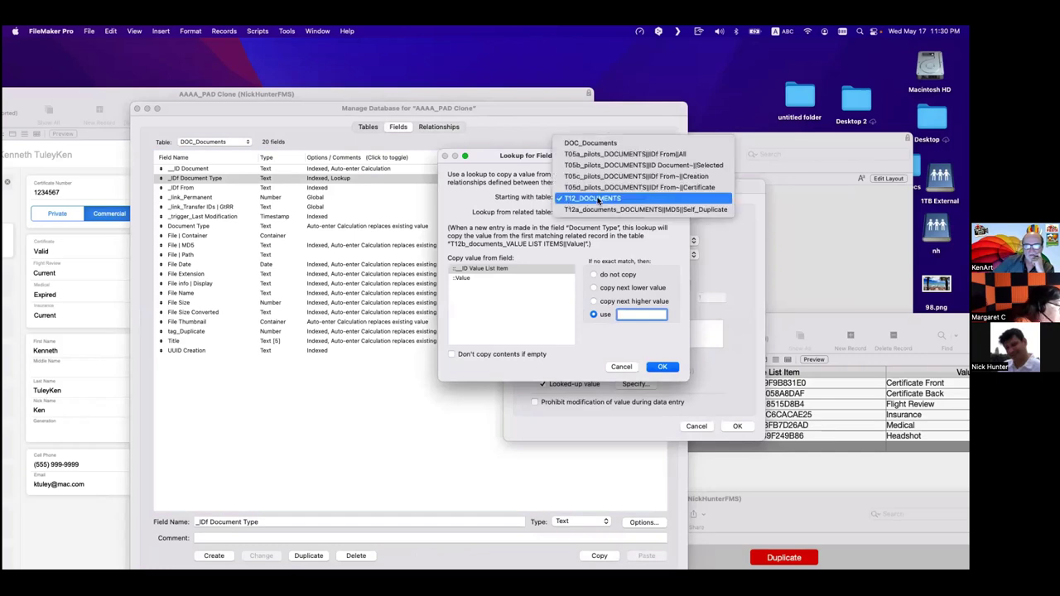
click(598, 200)
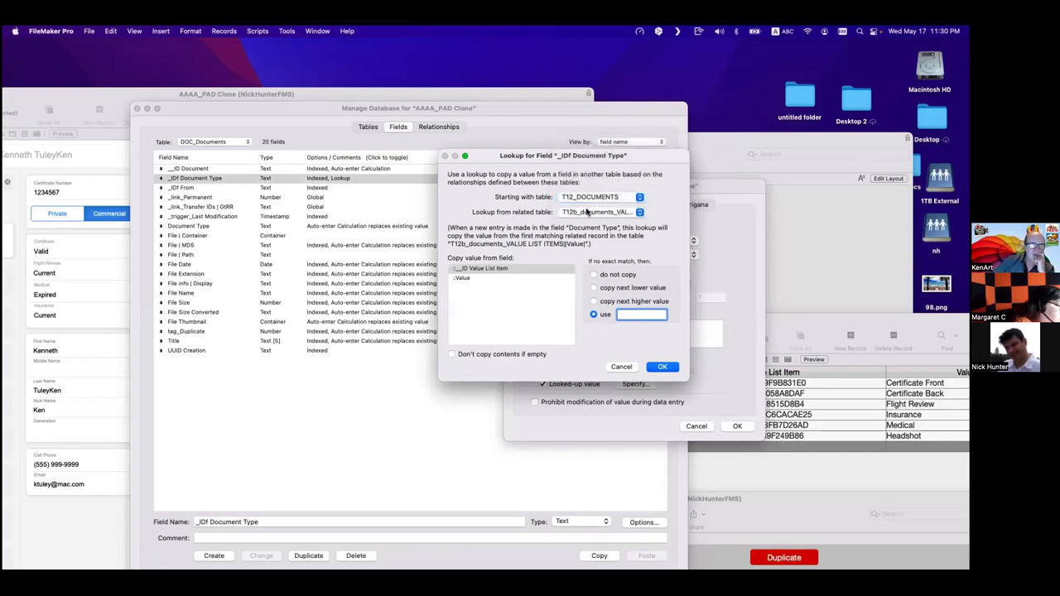
click(584, 214)
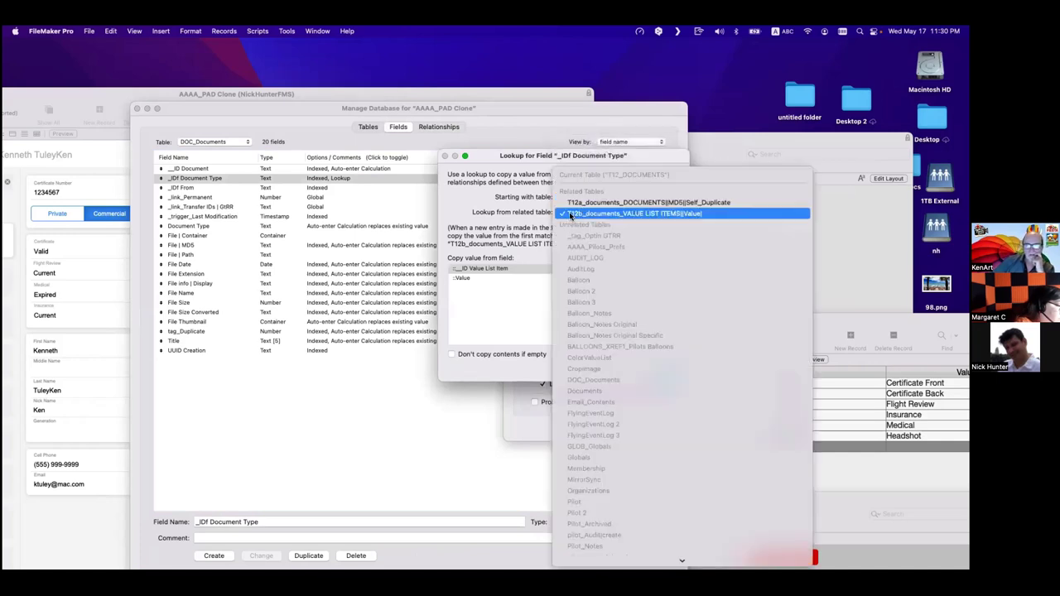
click(577, 214)
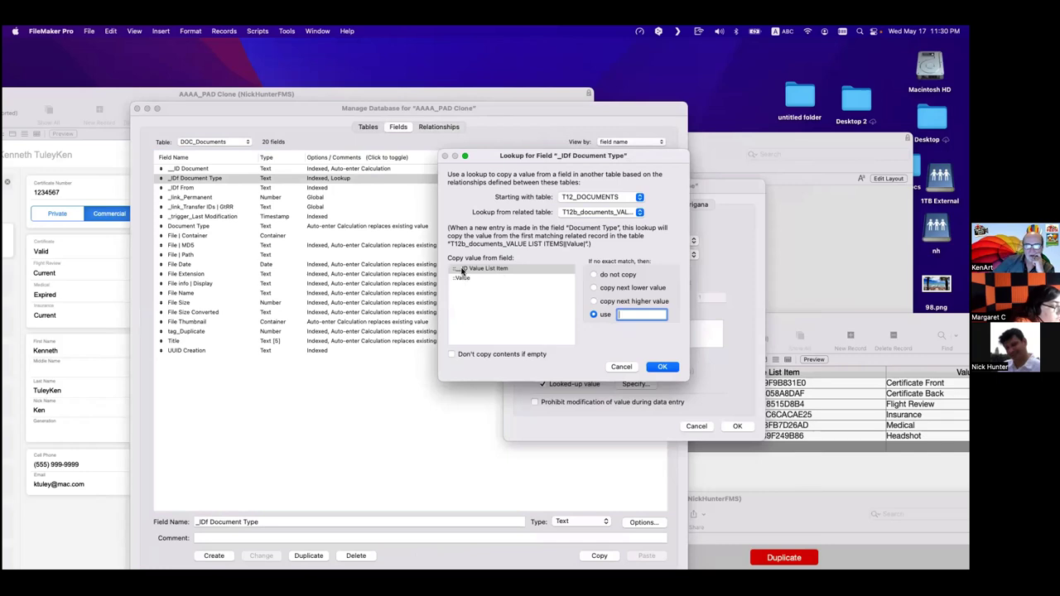
click(473, 269)
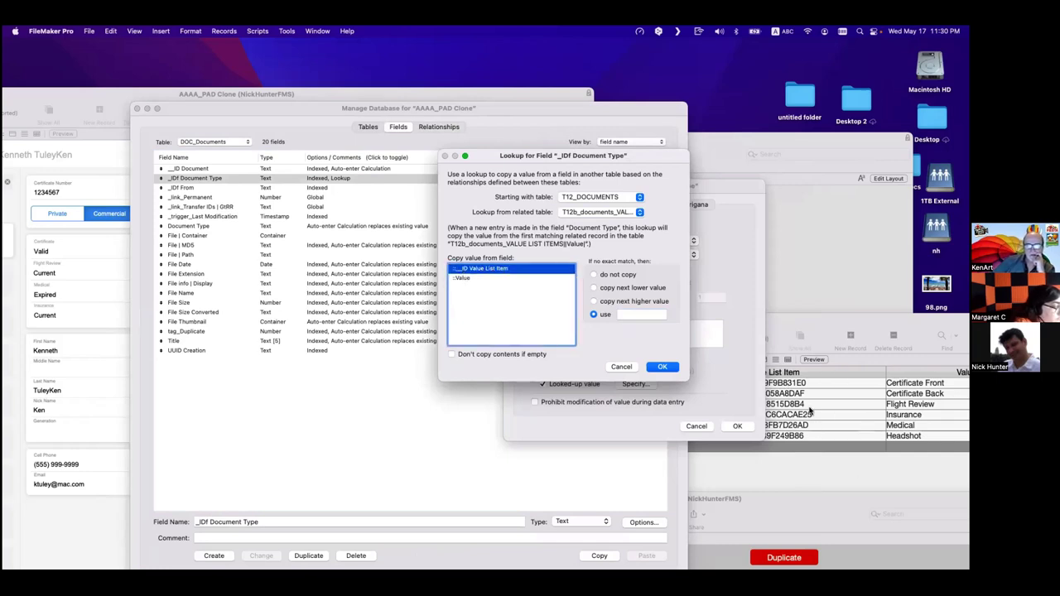
click(669, 367)
click(738, 426)
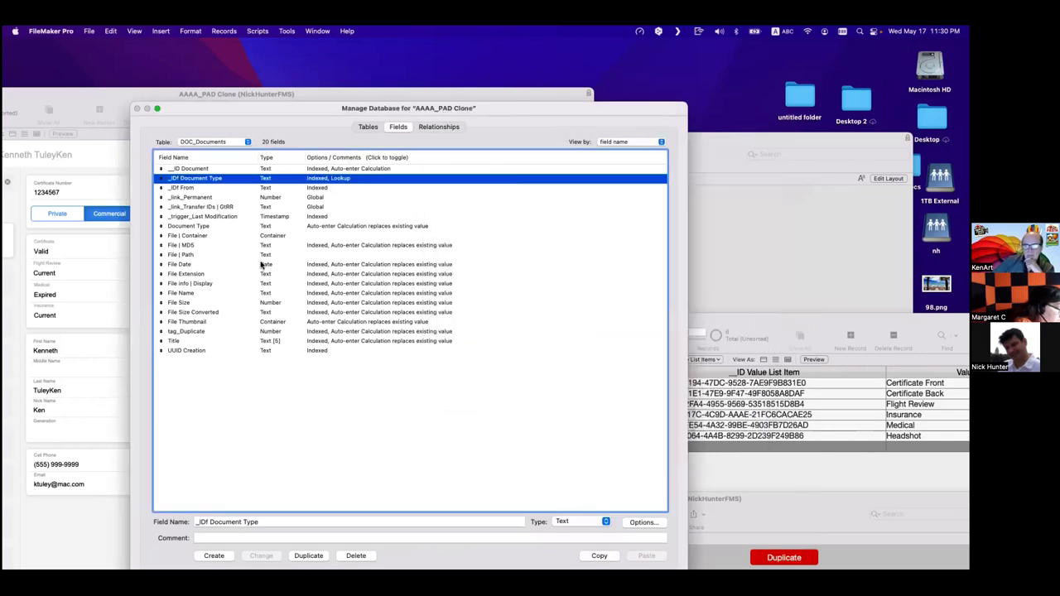
Reopen the _IDf Document Type lookup to examine the available starting tables, and leave its settings without saving.
double_click(207, 178)
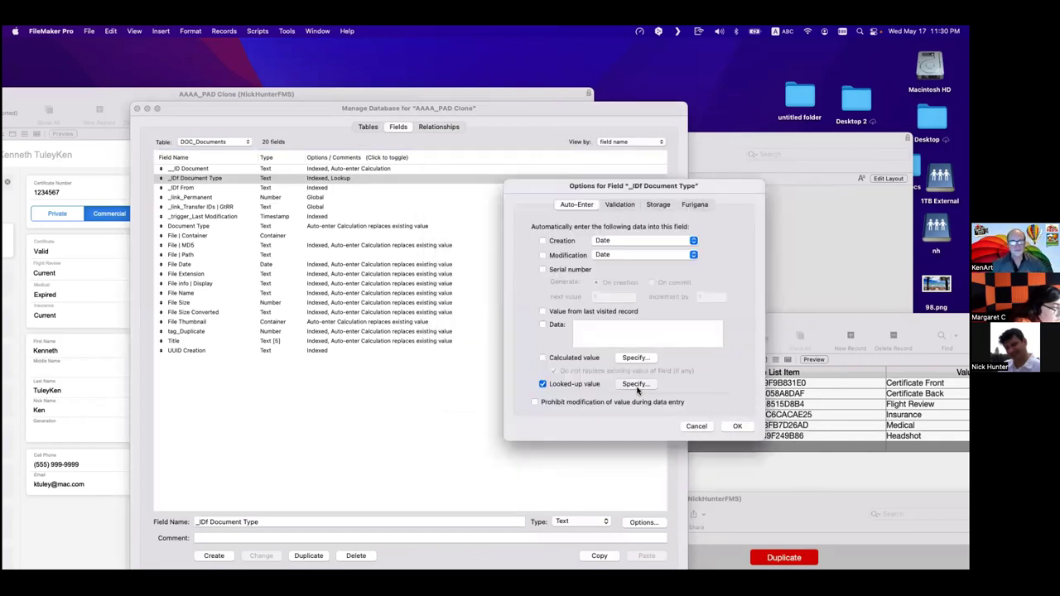
click(636, 383)
click(587, 200)
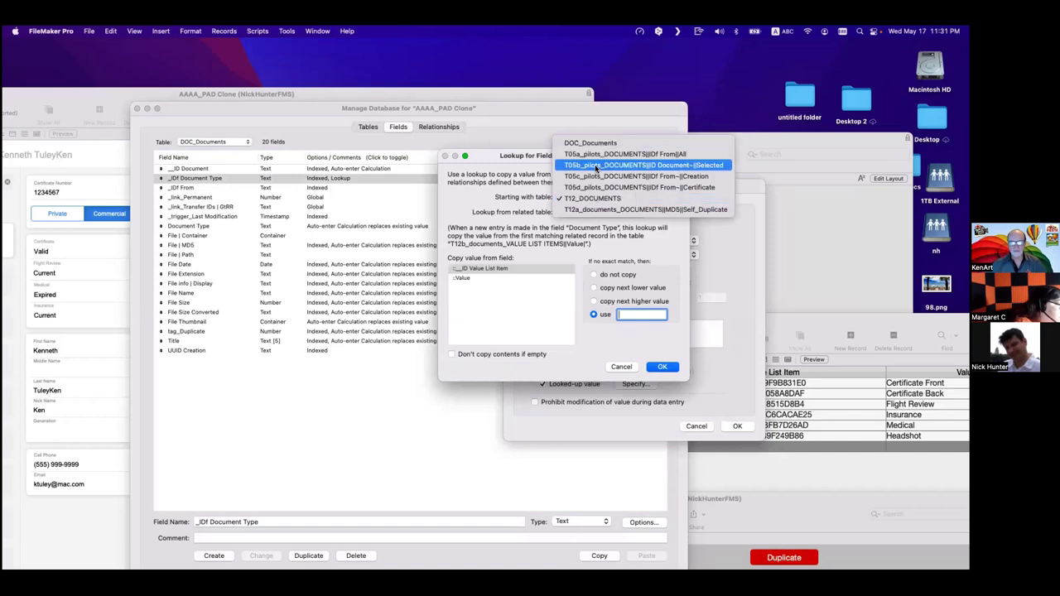
key(Escape)
key(Escape)
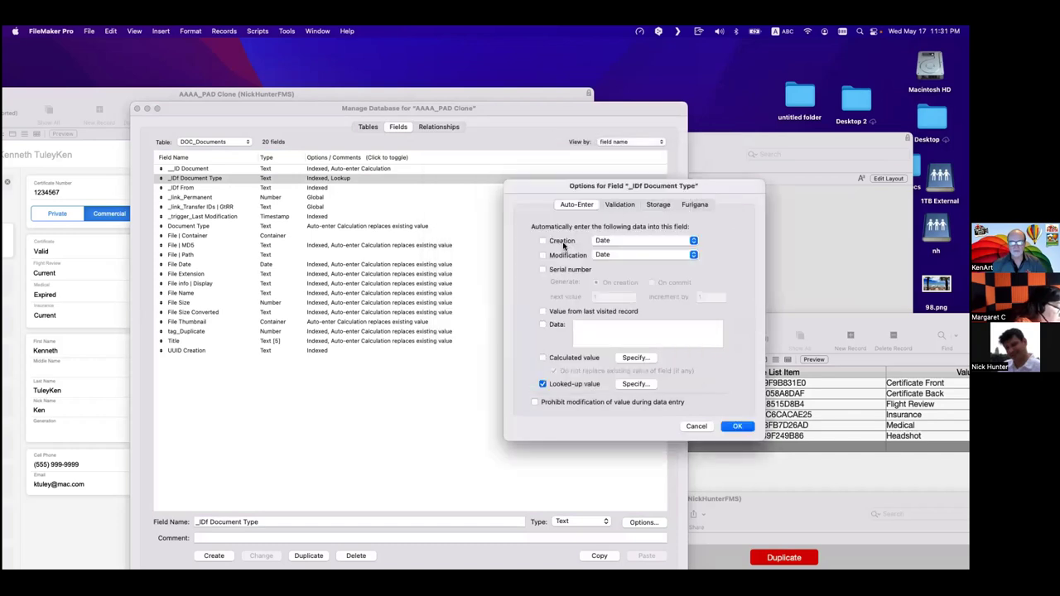
click(697, 427)
Check the source tables of the T05b and T05a pilots_DOCUMENTS occurrences in the relationships graph.
click(438, 127)
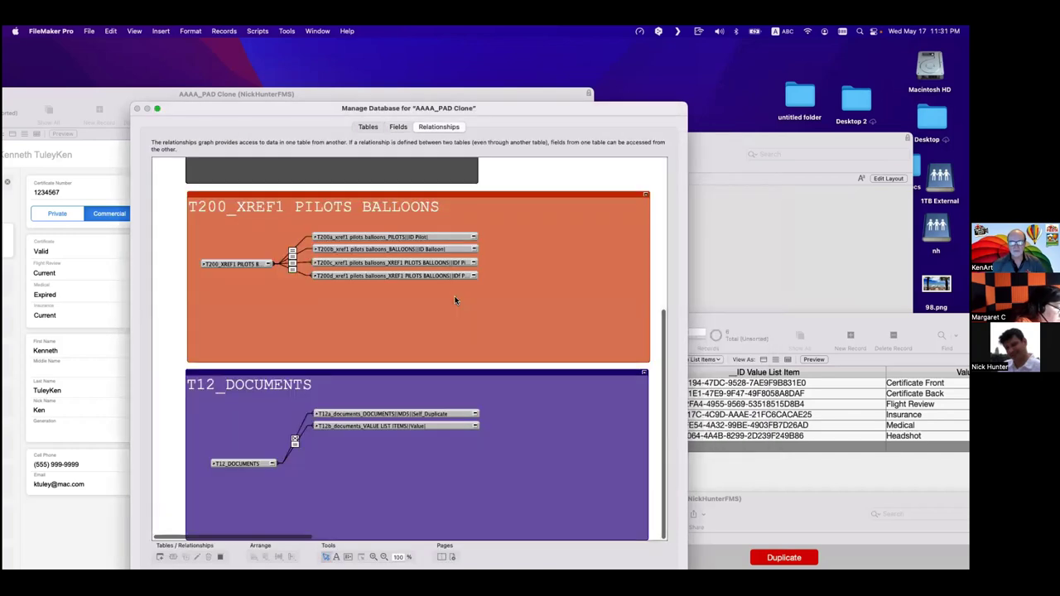
scroll(428, 348, right, 10)
scroll(428, 348, up, 10)
click(416, 299)
double_click(420, 308)
key(Escape)
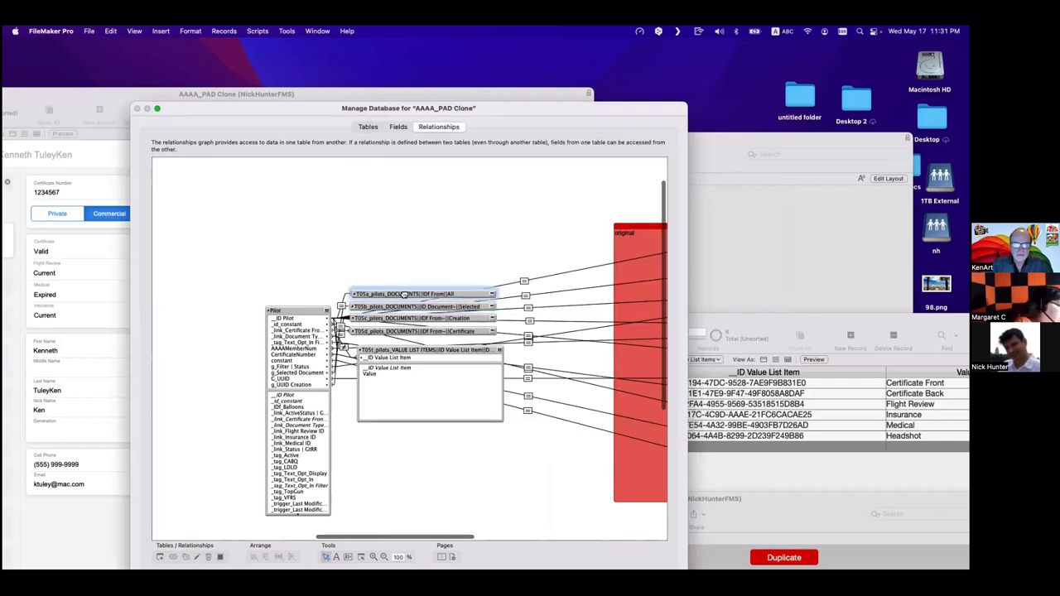
double_click(404, 294)
key(Escape)
Select the four pilots_DOCUMENTS occurrences T05a to T05d together in the relationships graph.
shift+click(396, 320)
shift+click(398, 331)
shift+click(396, 304)
shift+click(396, 294)
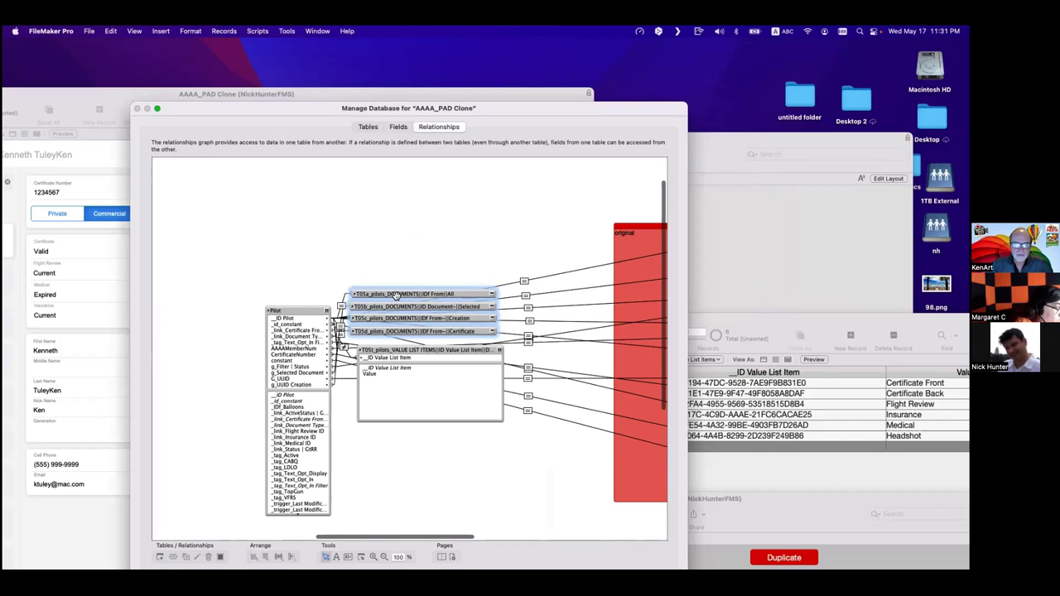
Locate T12_DOCUMENTS in the relationships graph and select it, followed by the related T12a_documents_DOCUMENTS||MD5||Self_Duplicate occurrence.
scroll(396, 294, down, 10)
scroll(396, 295, left, 5)
scroll(373, 386, down, 5)
click(240, 465)
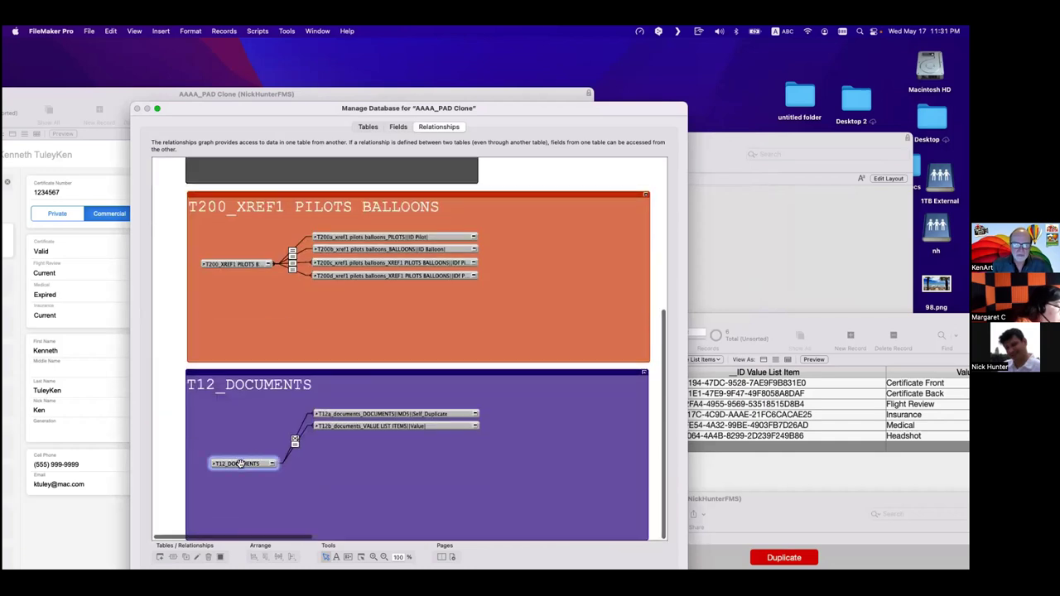
click(366, 414)
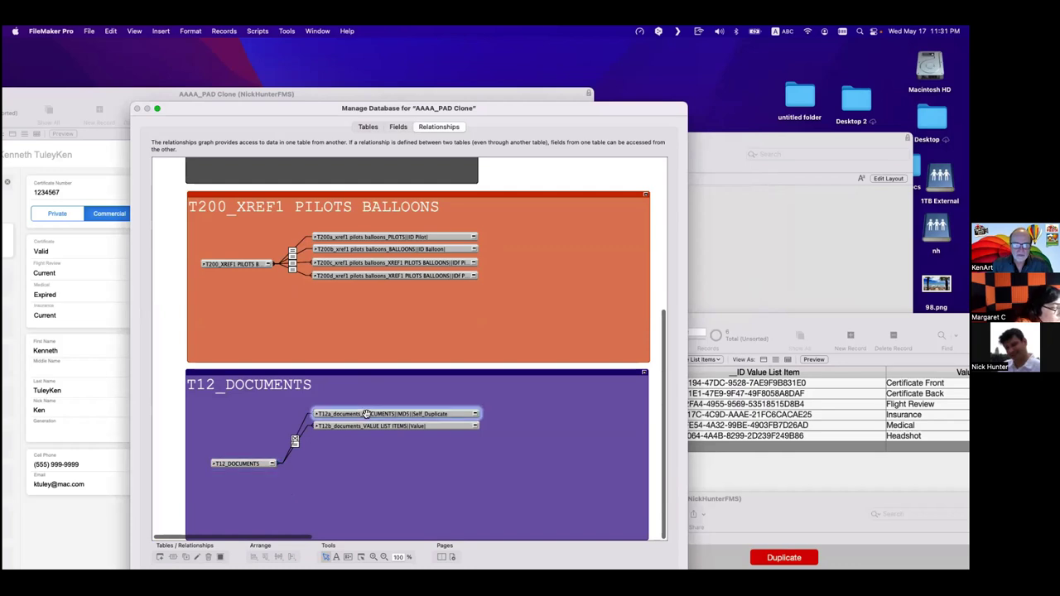
Compare the starting tables offered in the _IDf Document Type lookup with the DOC_Documents occurrences, and close its options without saving.
click(398, 127)
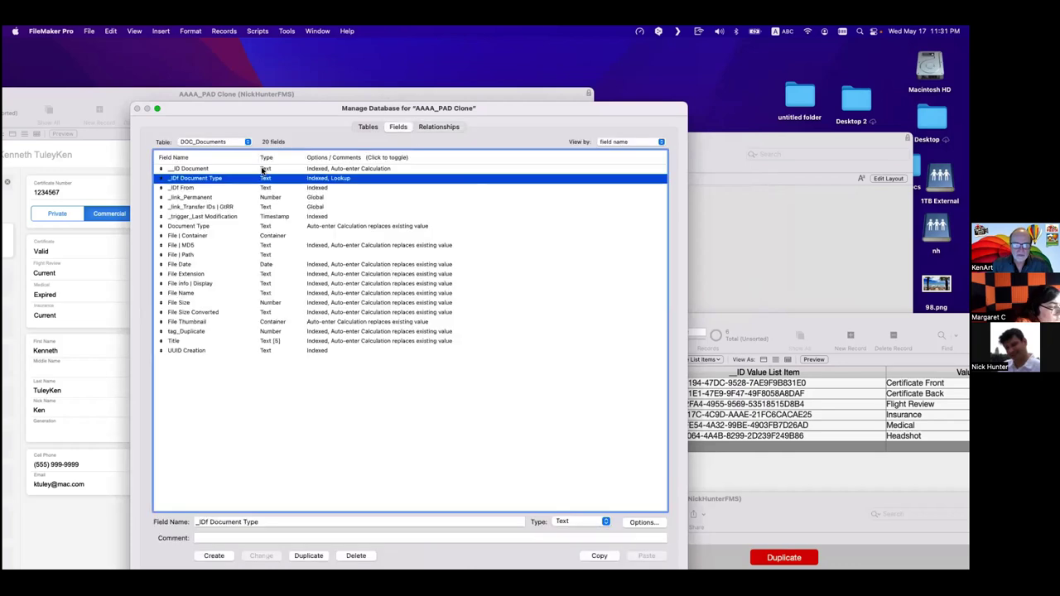
double_click(264, 181)
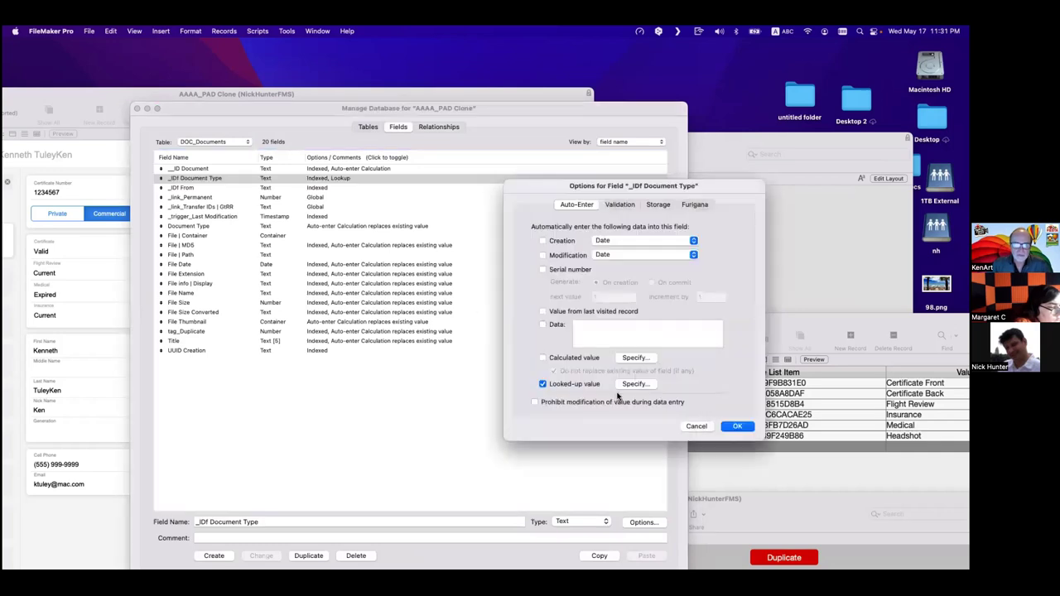
click(625, 384)
click(584, 197)
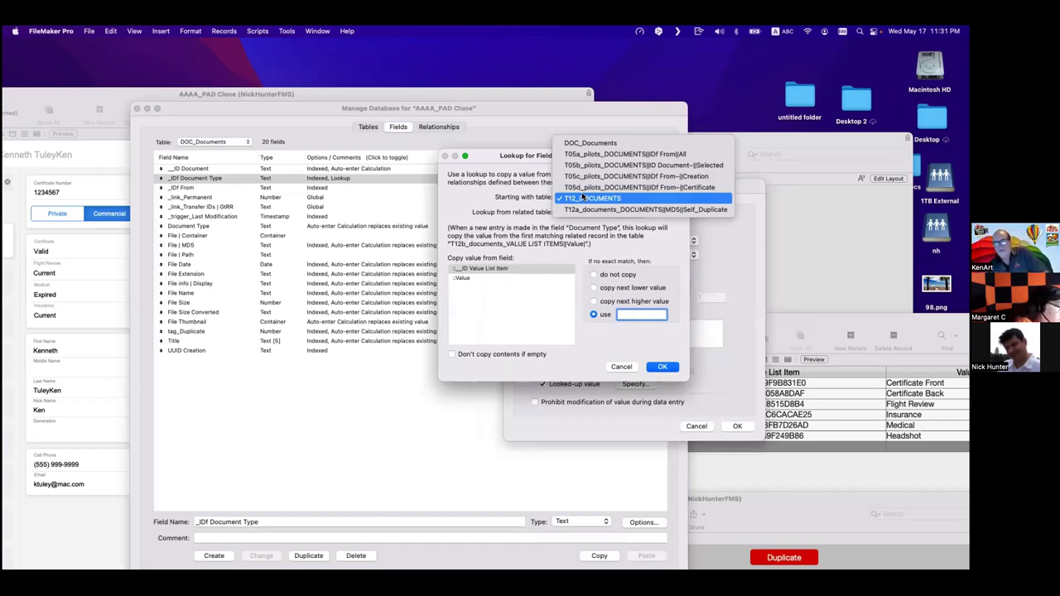
key(Escape)
key(Escape)
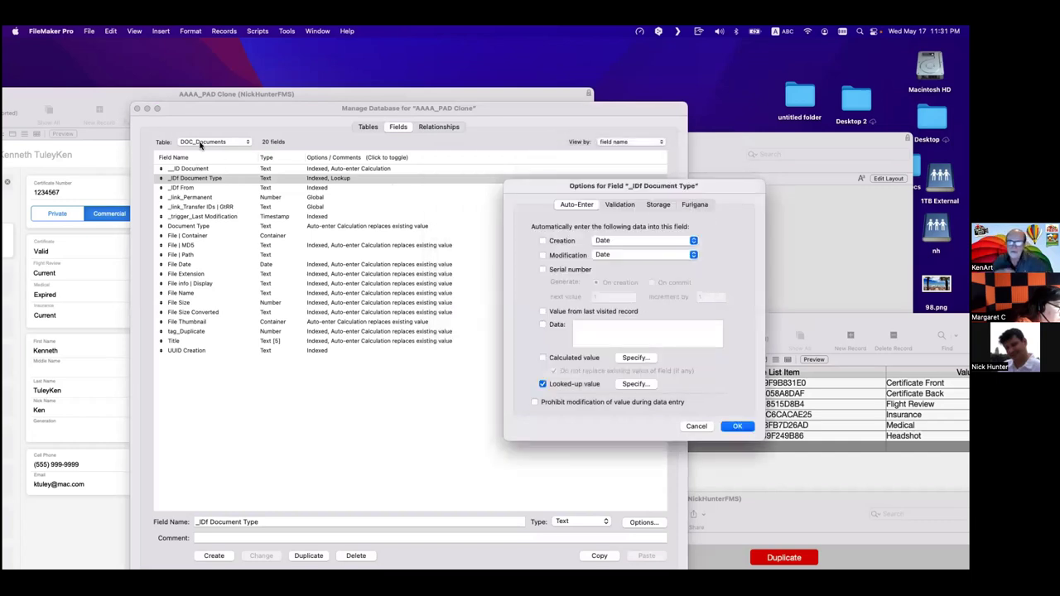
key(Escape)
Keep DOC_Documents as the displayed table, recheck T12_DOCUMENTS as the starting table of the _IDf Document Type lookup, and cancel out of its options.
click(190, 143)
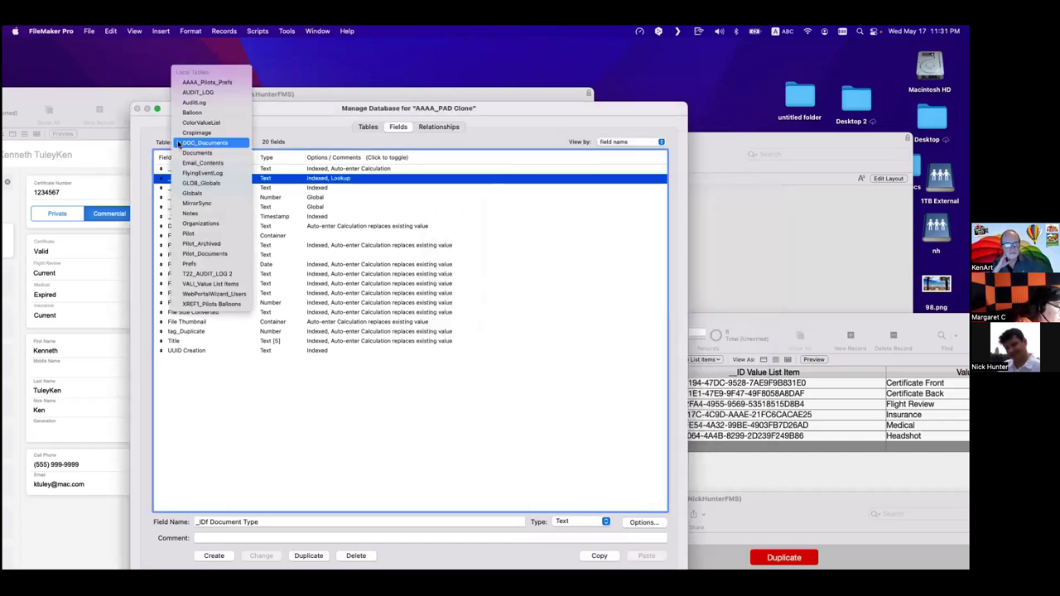
click(232, 142)
double_click(315, 178)
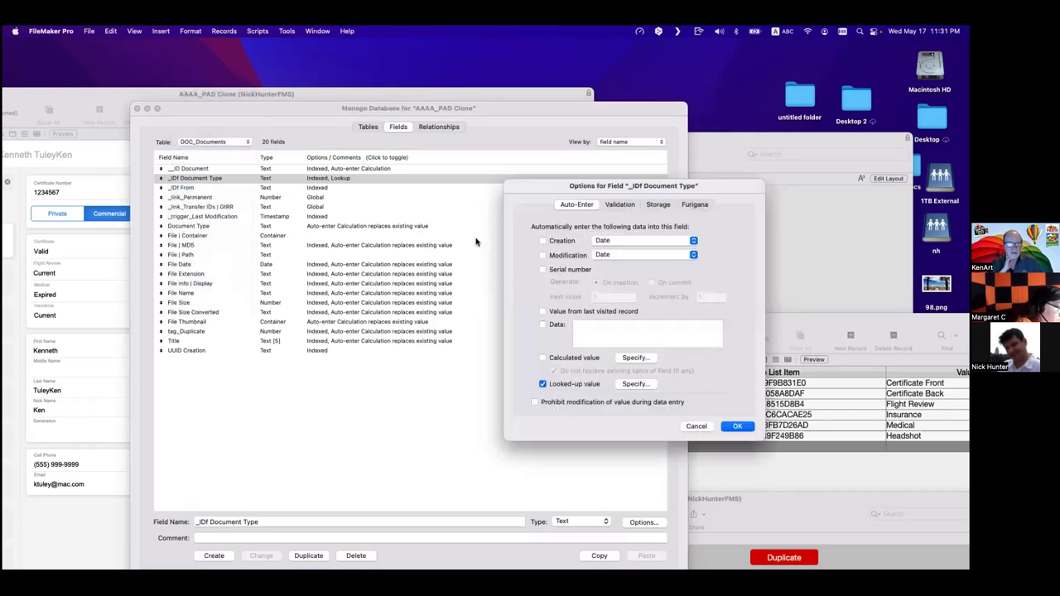
click(635, 384)
click(592, 198)
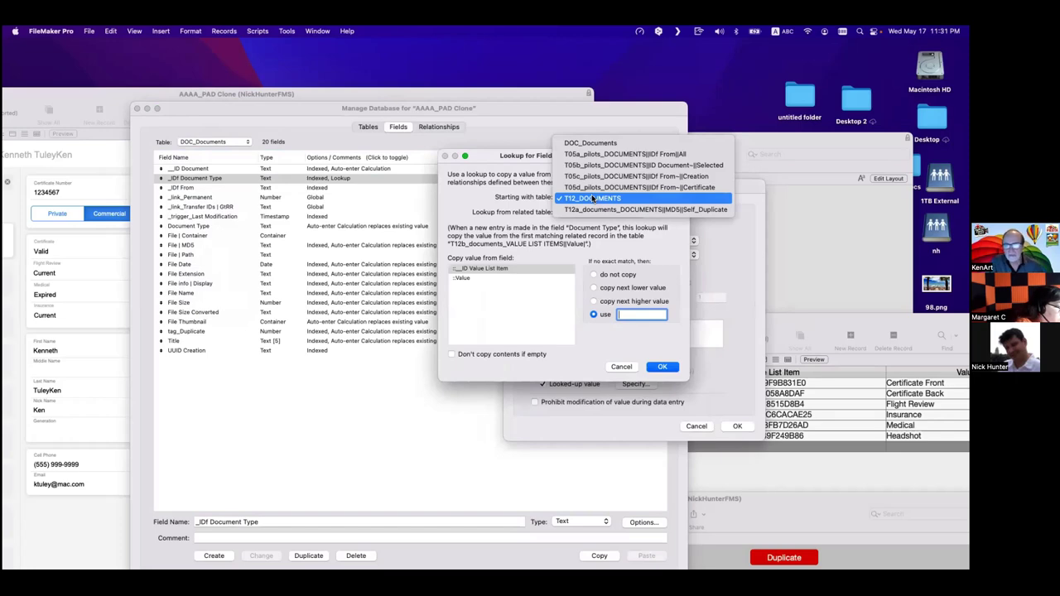
click(582, 199)
click(621, 366)
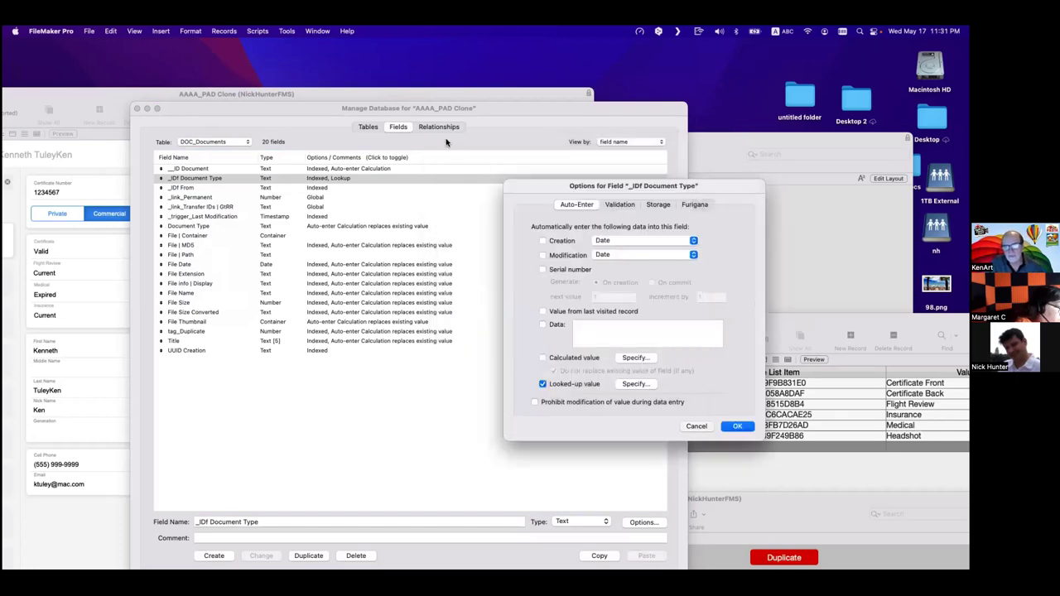
click(695, 426)
Trace the T12_DOCUMENTS relationship to T12b_documents_VALUE LIST ITEMS||Value in the graph and select both occurrences together.
click(438, 126)
scroll(323, 424, up, 10)
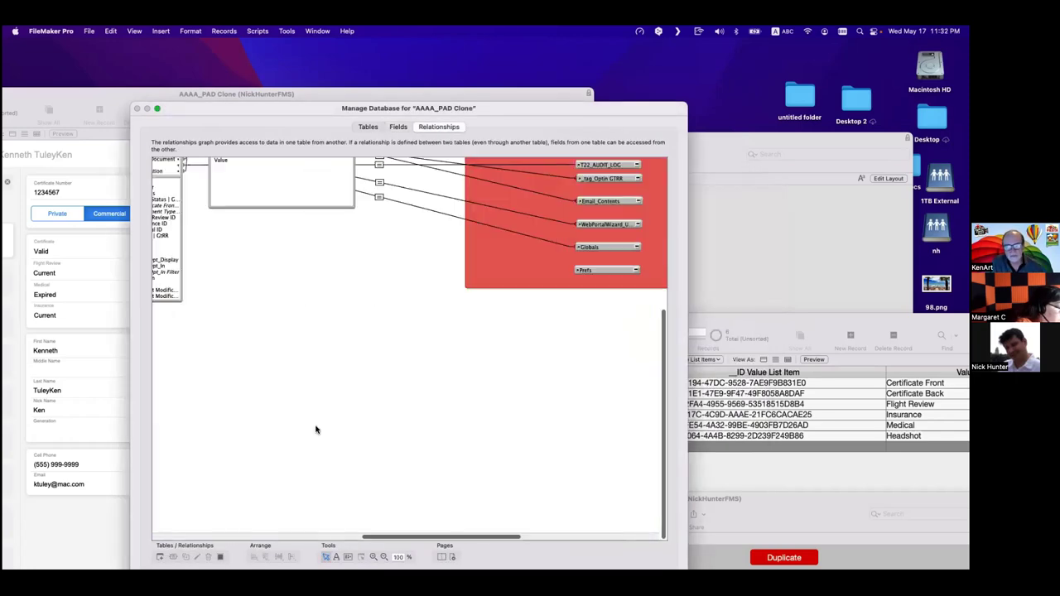
scroll(316, 425, down, 10)
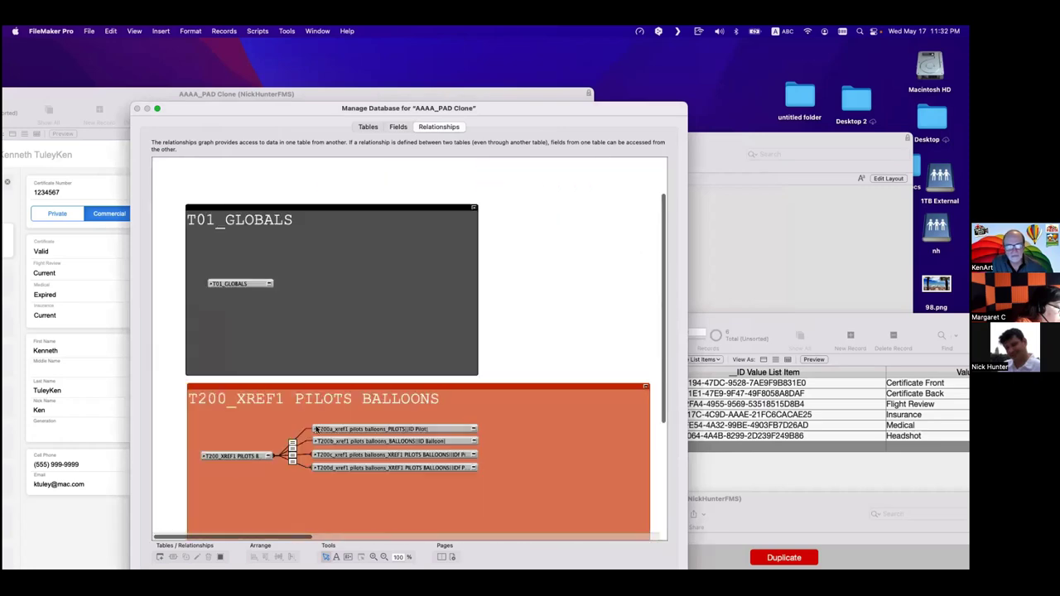
click(249, 484)
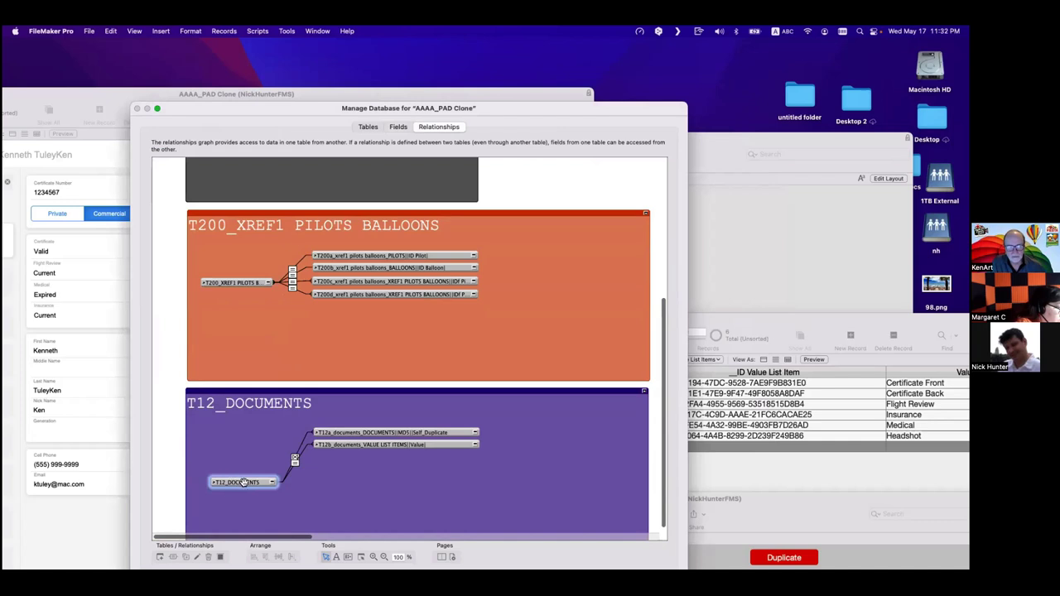
click(294, 464)
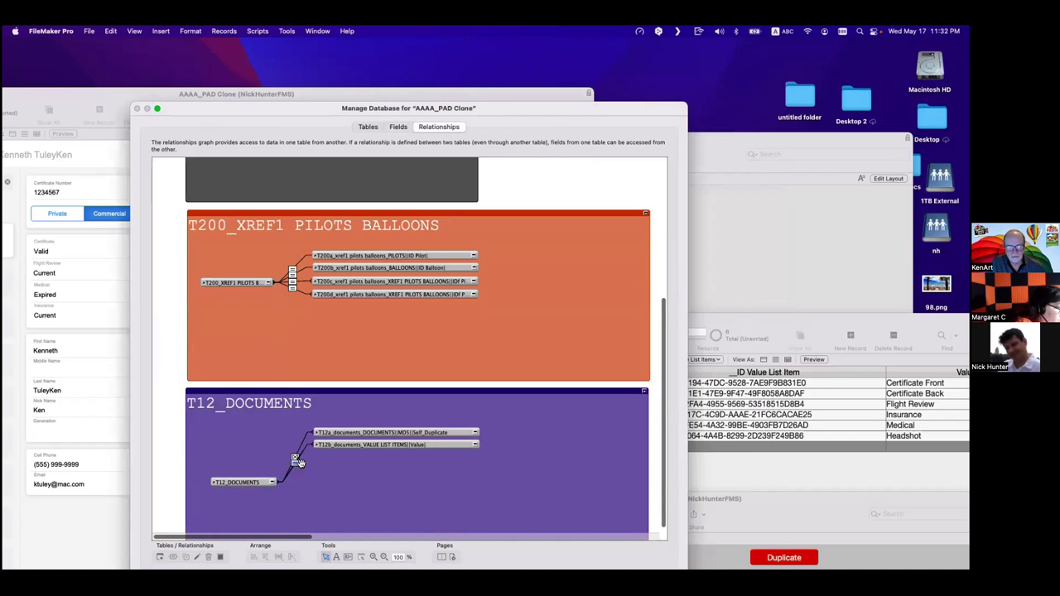
click(363, 445)
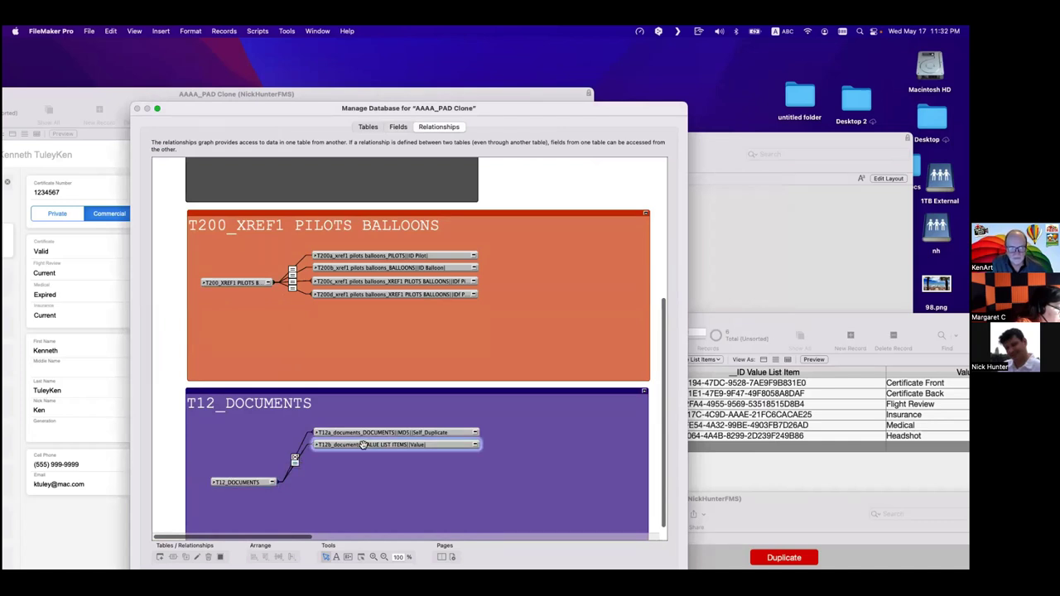
shift+click(277, 479)
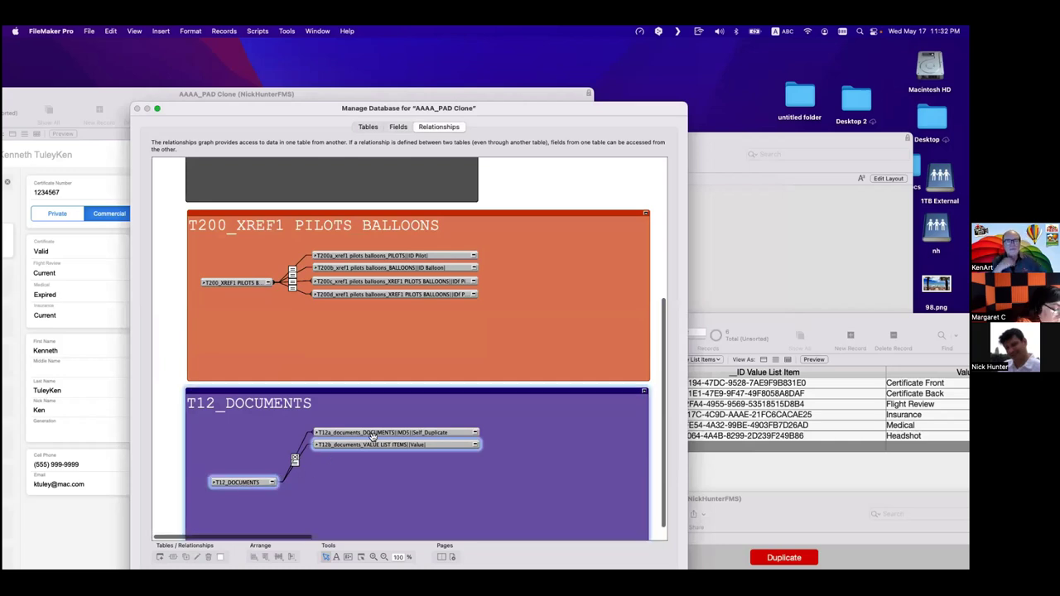
Compare T12_DOCUMENTS with T12b_documents_VALUE LIST ITEMS||Value in the graph by selecting each occurrence in turn.
shift+click(454, 435)
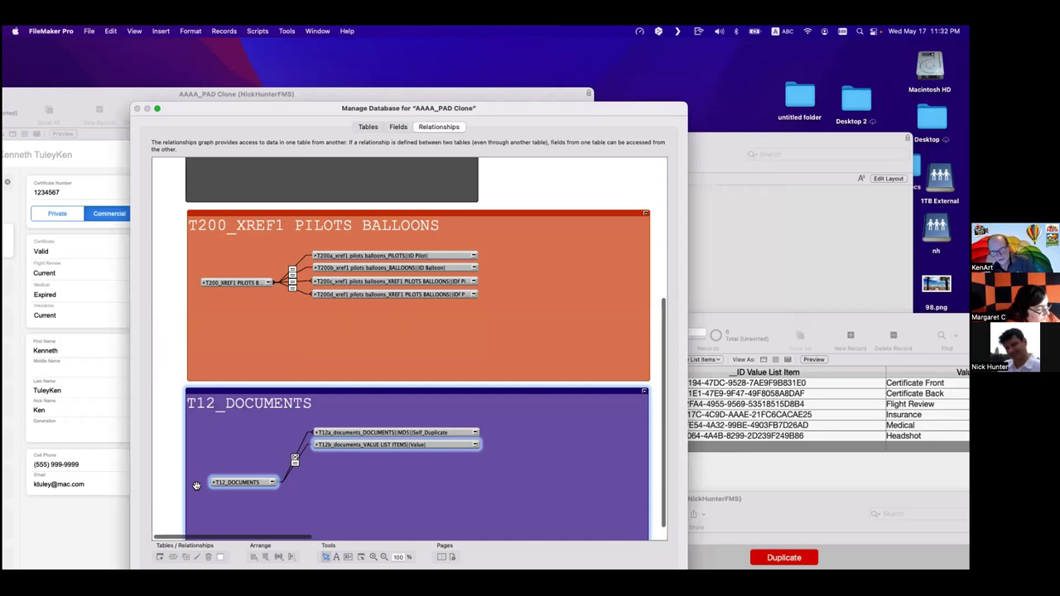
click(236, 483)
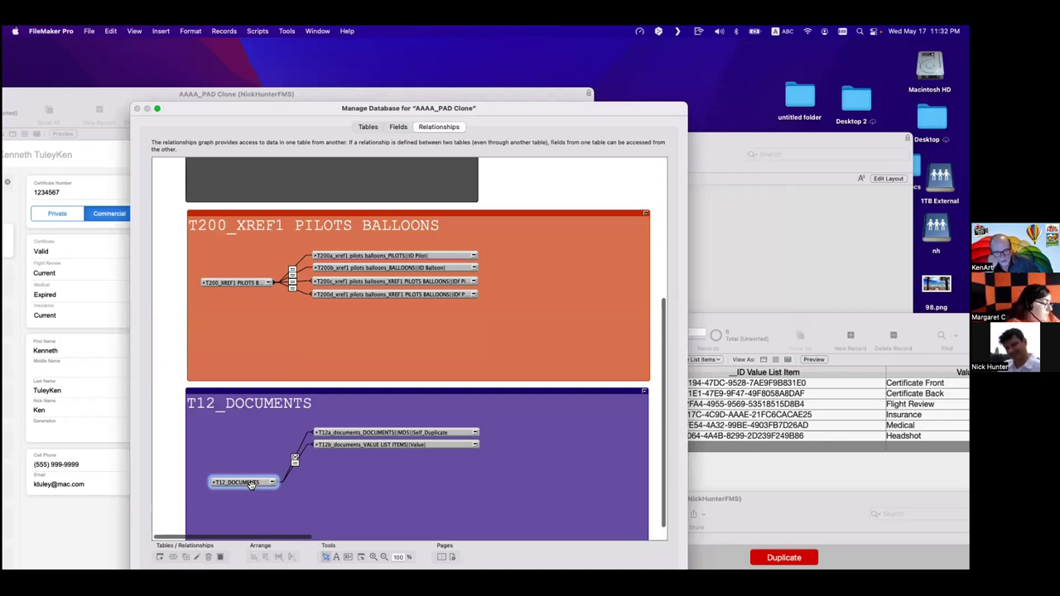
click(371, 446)
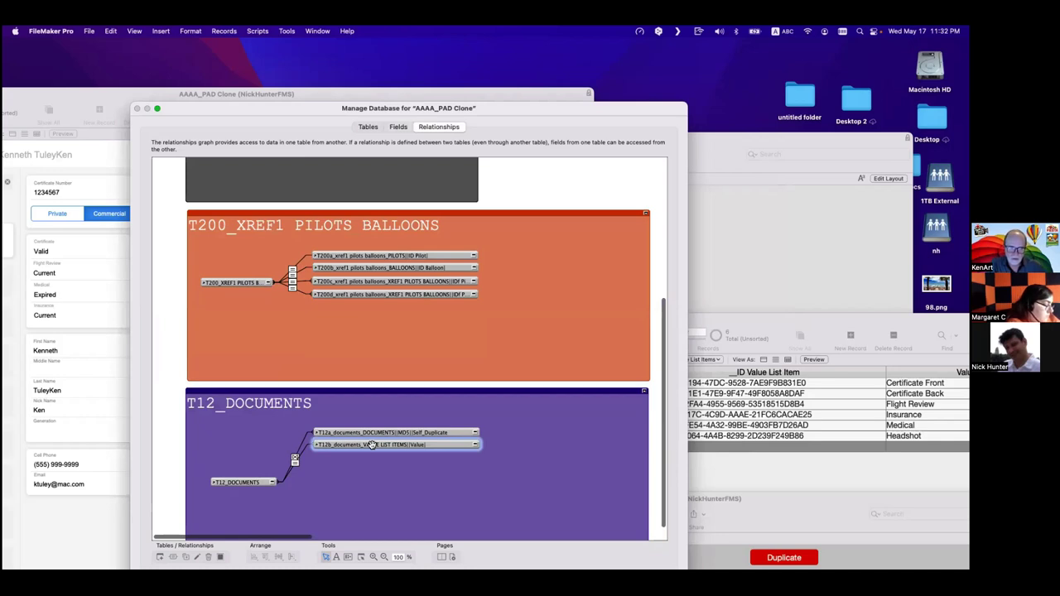
click(245, 482)
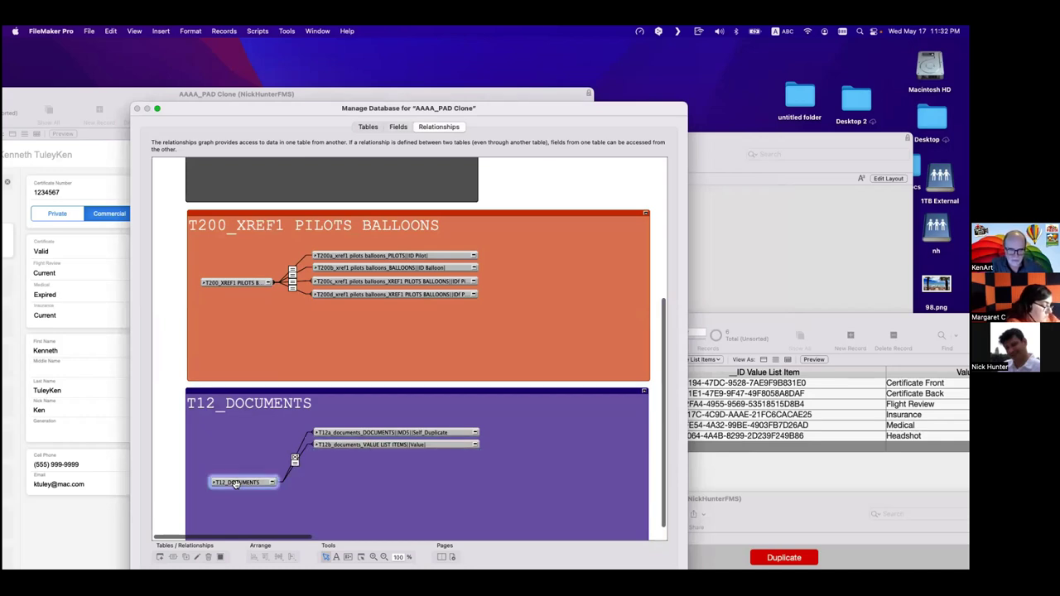
Inspect the T05c_pilots_DOCUMENTS||IDf From~||Creation occurrence in the pilots group of the graph and return to the T12_DOCUMENTS group.
scroll(366, 409, right, 5)
scroll(366, 408, right, 5)
scroll(366, 408, up, 5)
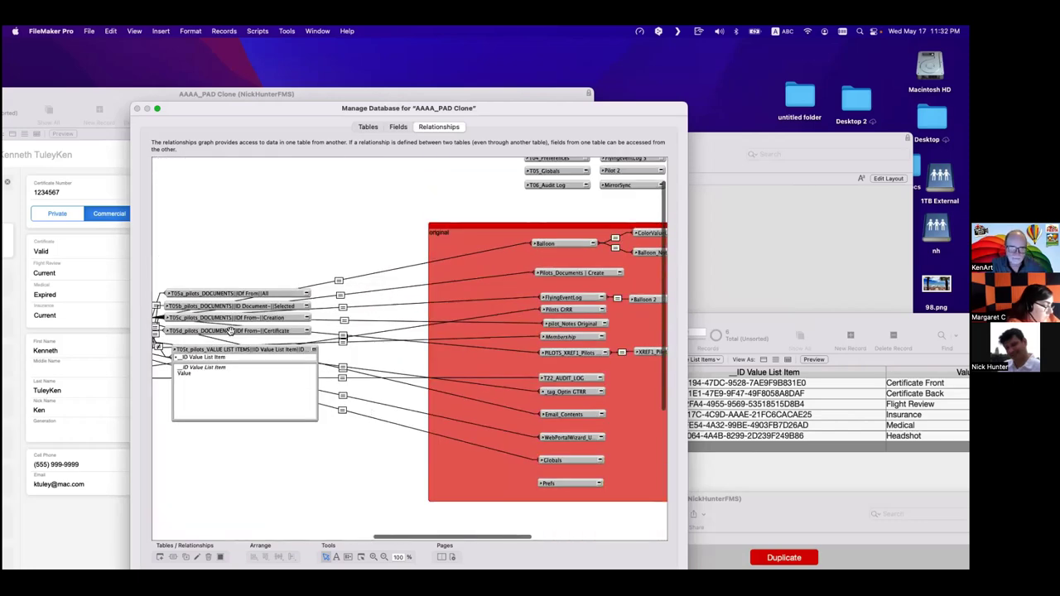
click(229, 320)
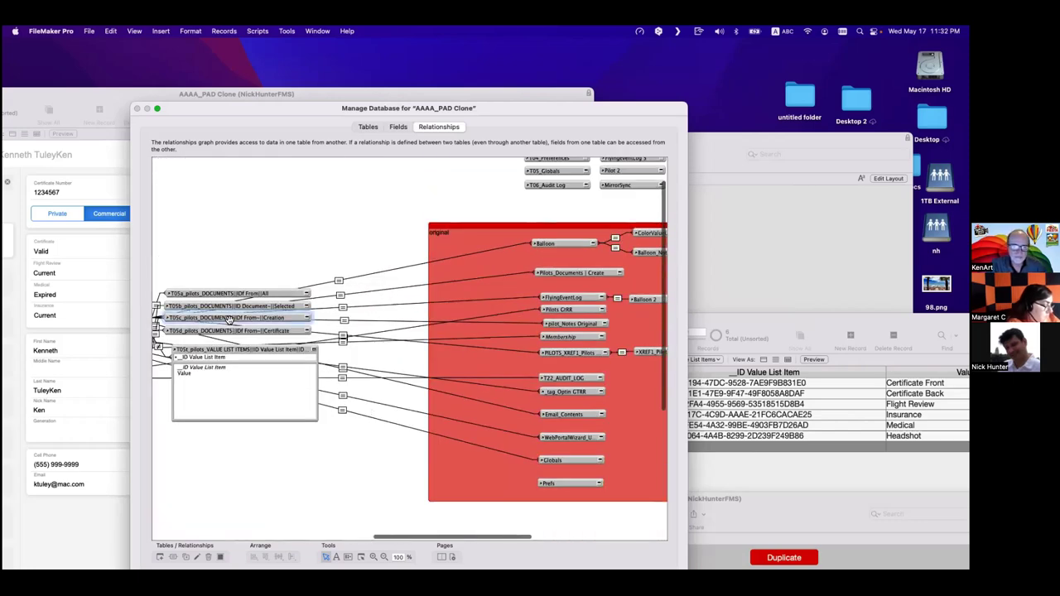
scroll(228, 320, left, 10)
scroll(339, 473, down, 10)
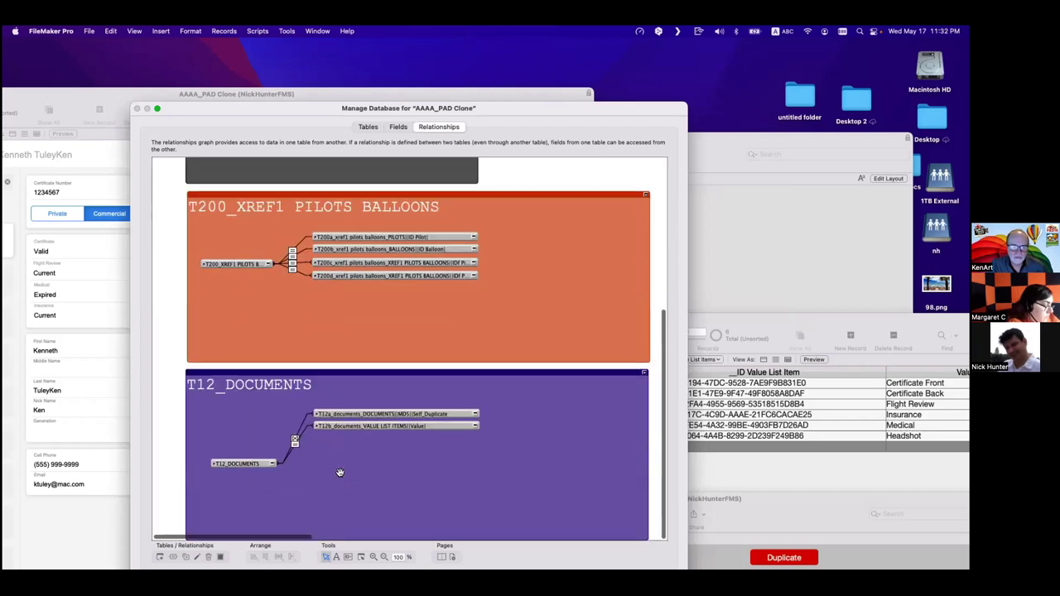
Try T05b_pilots_DOCUMENTS||ID Document~||Selected as the starting table of the _IDf Document Type lookup and review its related tables.
click(398, 126)
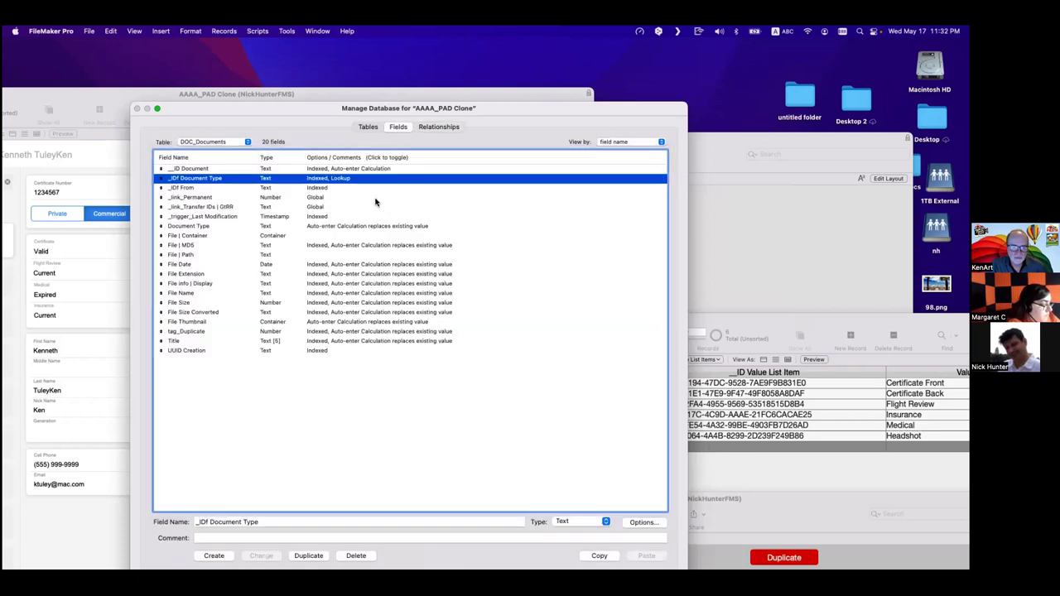
double_click(369, 179)
click(635, 383)
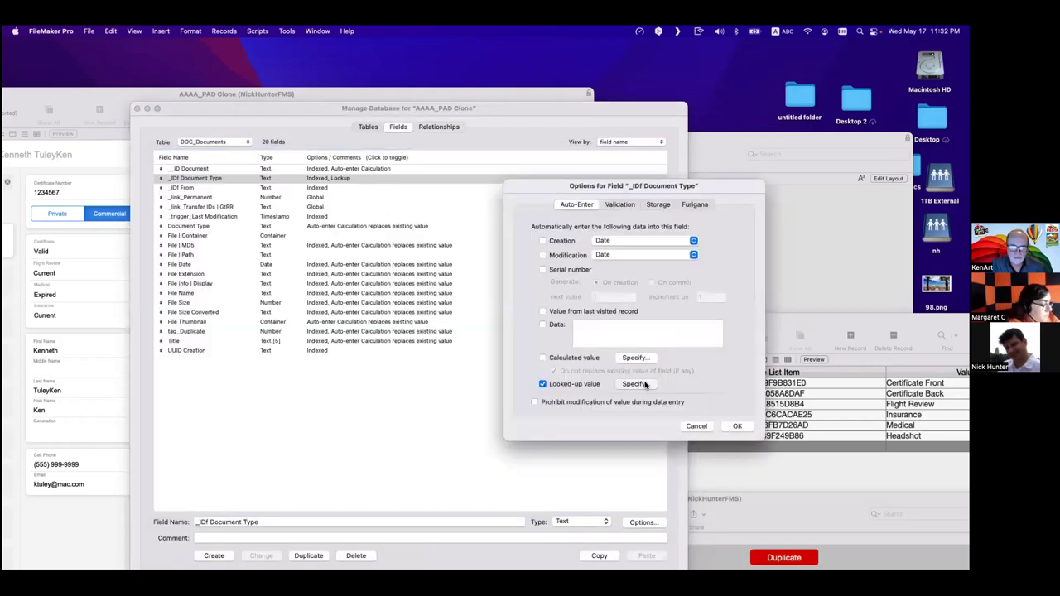
click(589, 199)
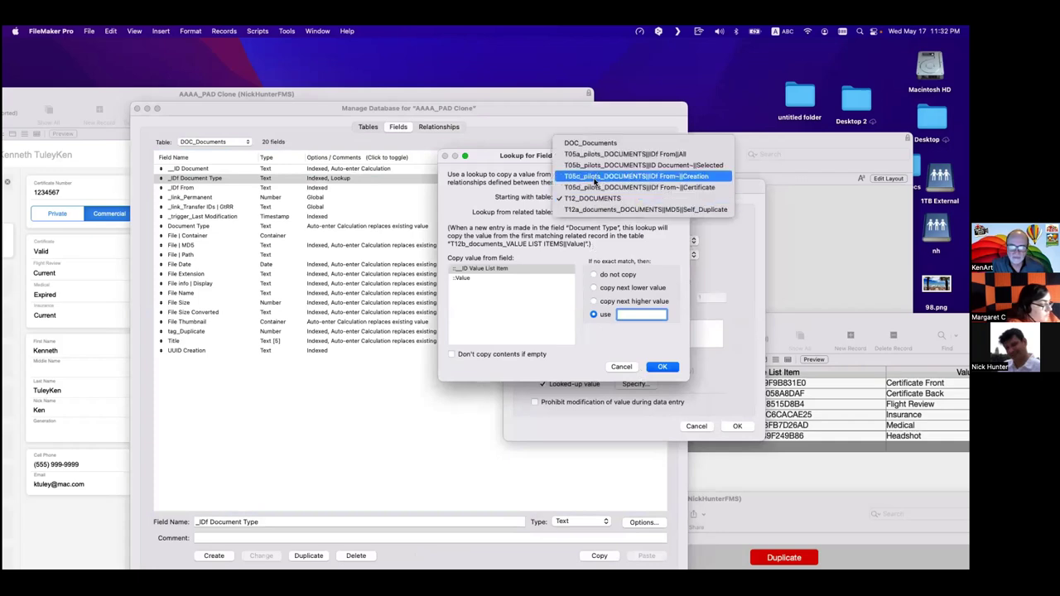
click(598, 165)
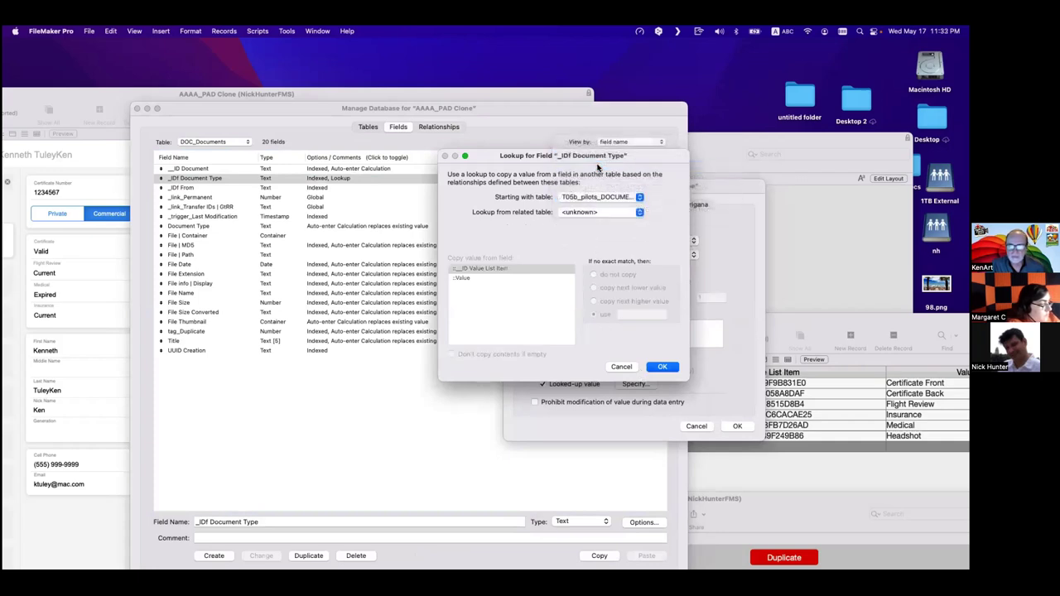
click(595, 214)
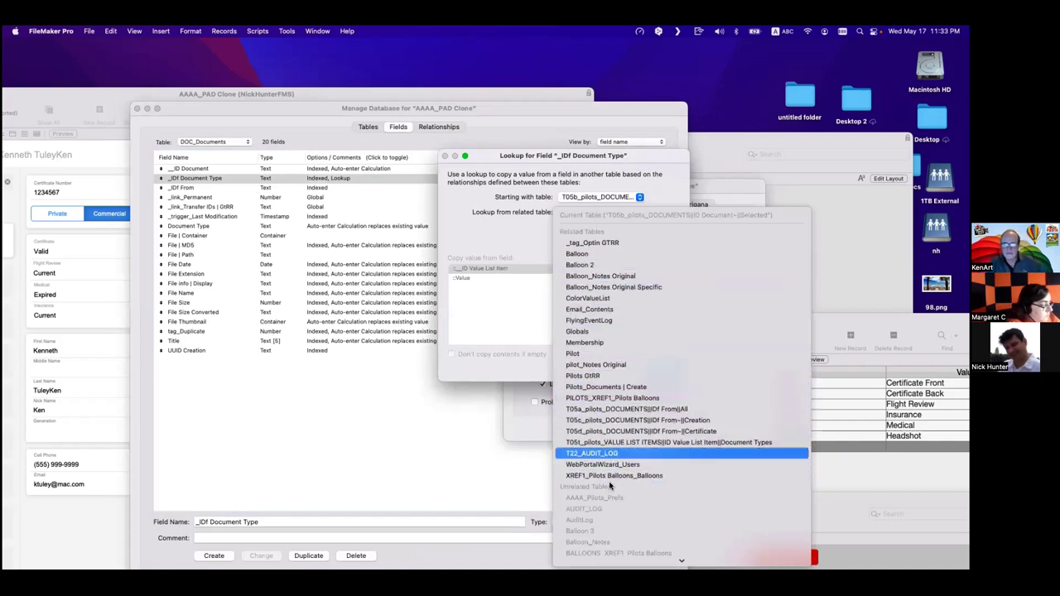
click(651, 455)
Set the lookup to start with T12_DOCUMENTS and copy __ID Value List Item from T12b_documents_VALUE LIST ITEMS||Value, and accept the field options.
click(571, 197)
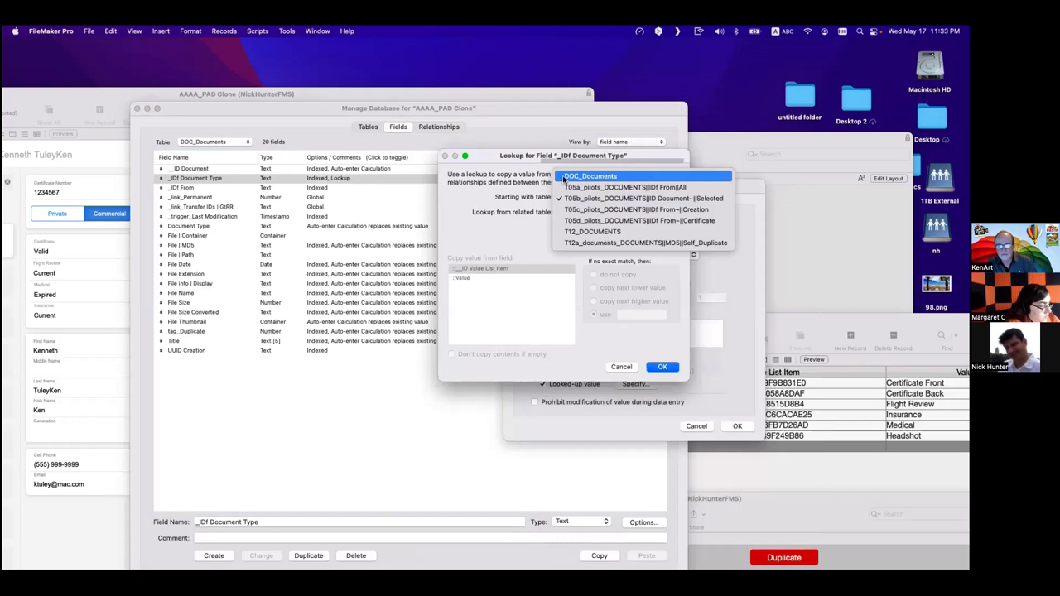
click(573, 232)
click(585, 213)
click(589, 254)
click(480, 271)
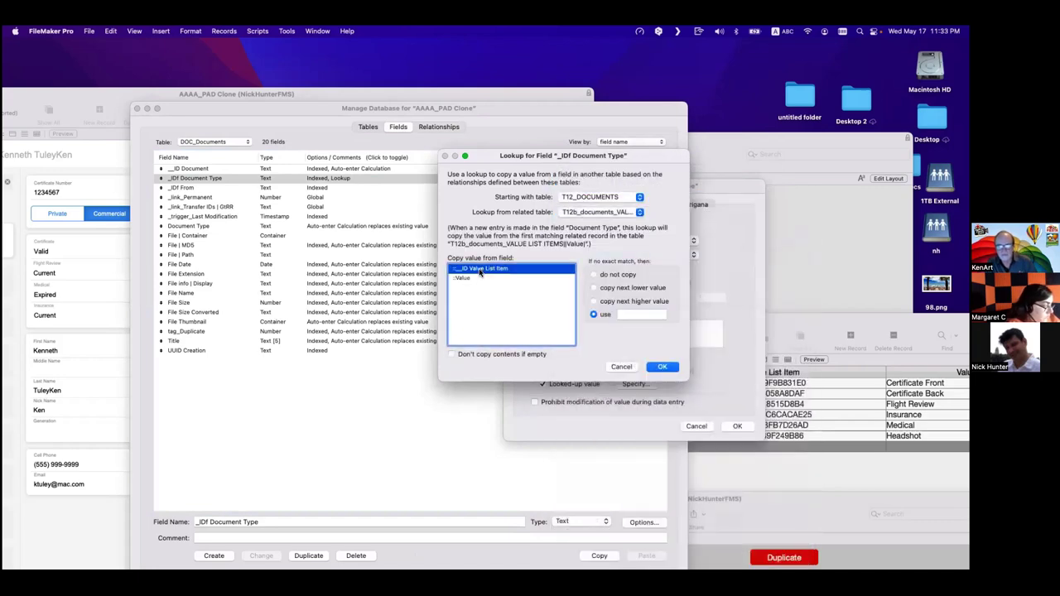
key(Return)
key(Return)
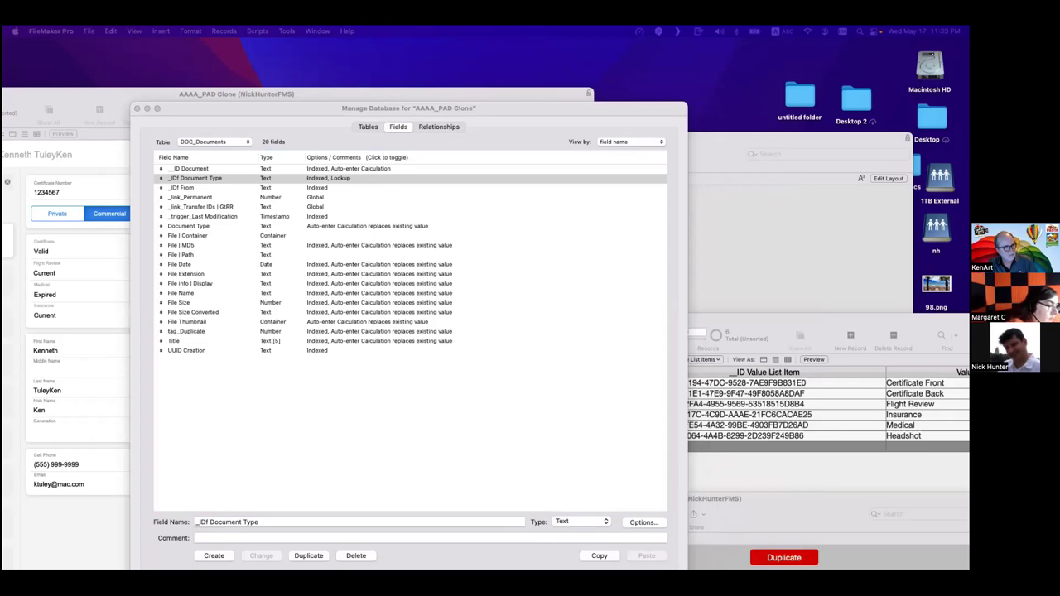
Switch to Discord to read the questions in the livestream-text-discussion channel, and return to FileMaker Pro.
key(super+Tab)
drag(216, 102, 313, 103)
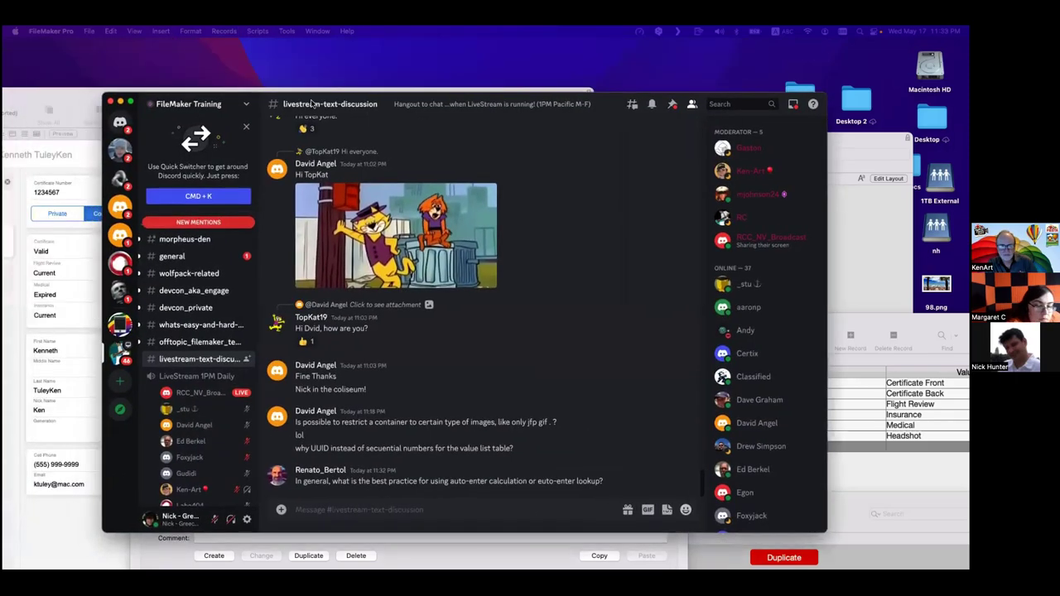
double_click(312, 103)
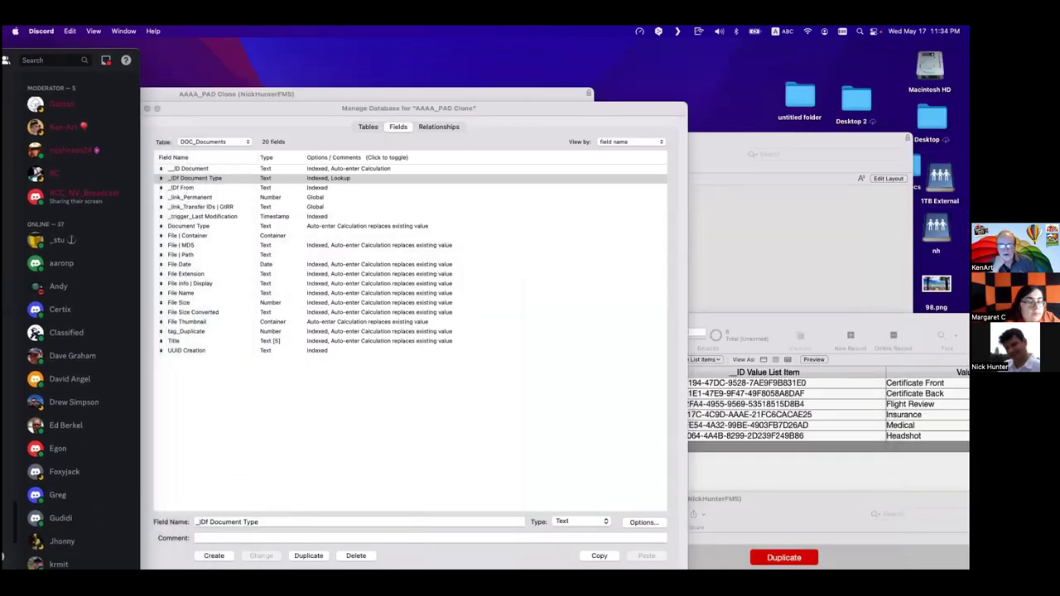
click(317, 405)
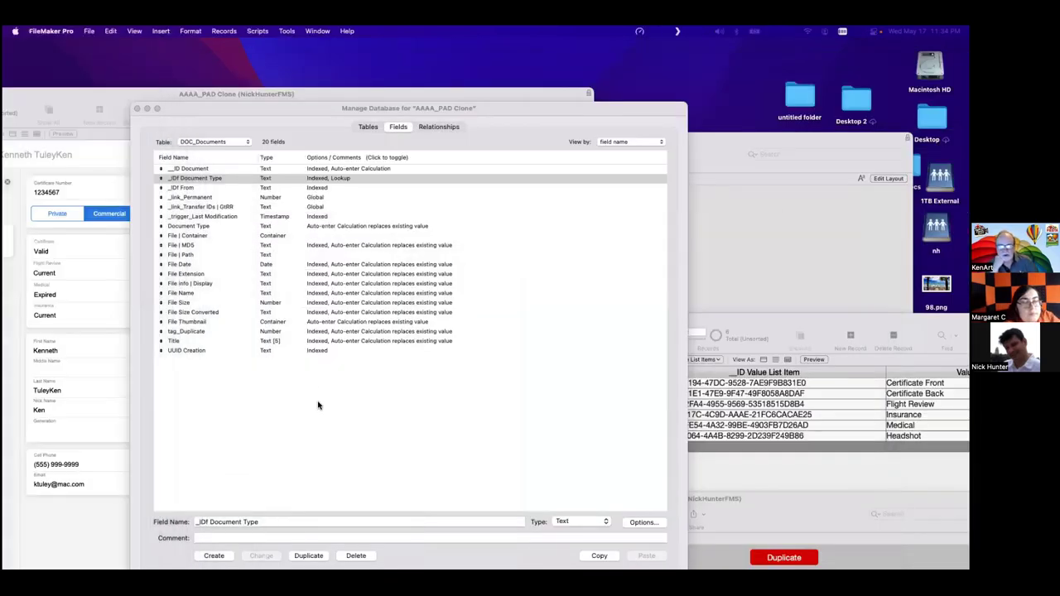
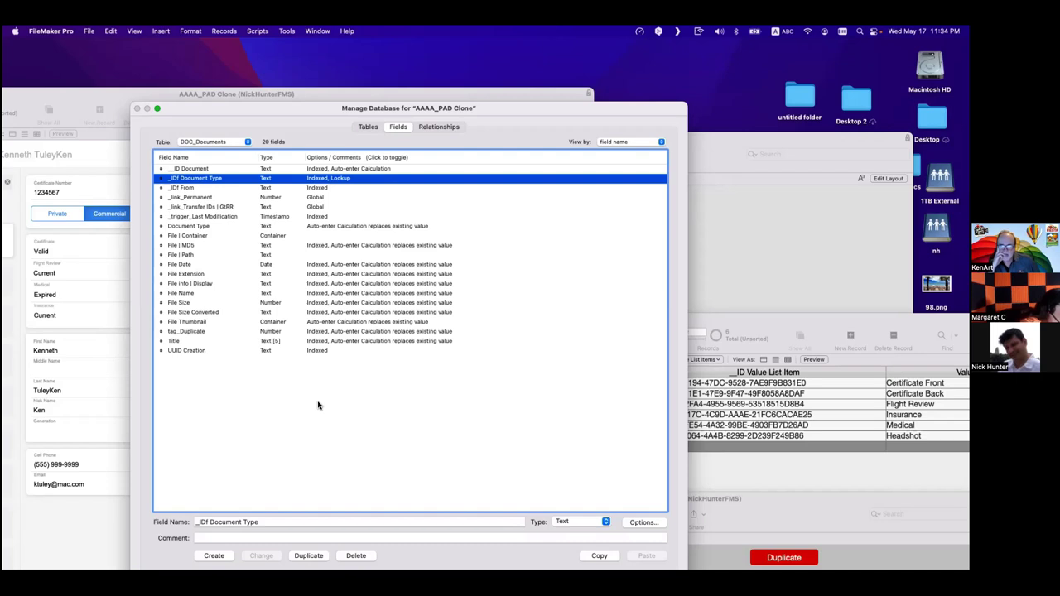
Close the database definition, discarding all changes, and open the Data Viewer.
key(Escape)
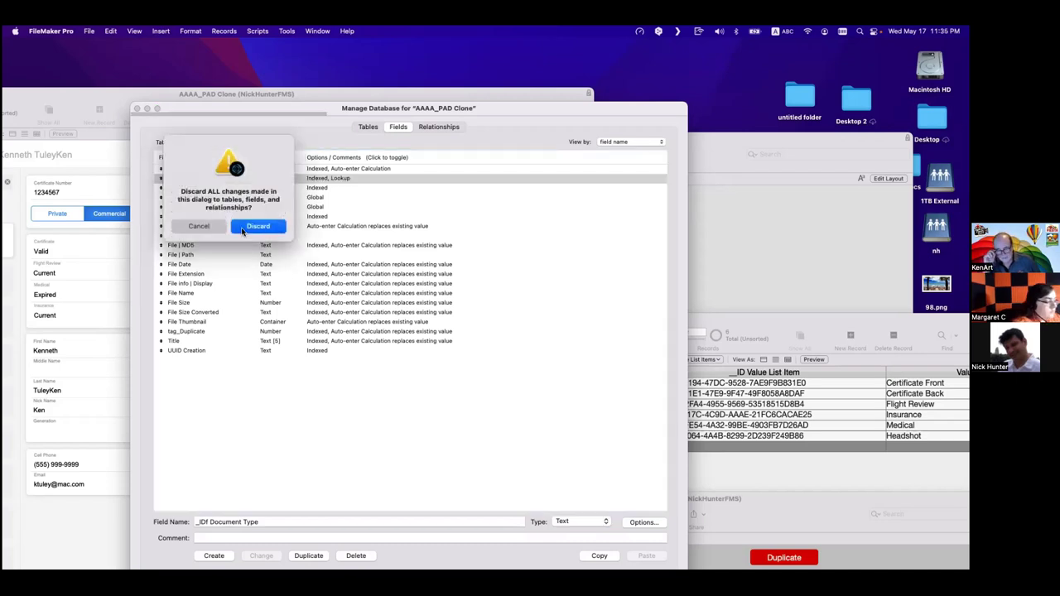
click(258, 226)
click(286, 31)
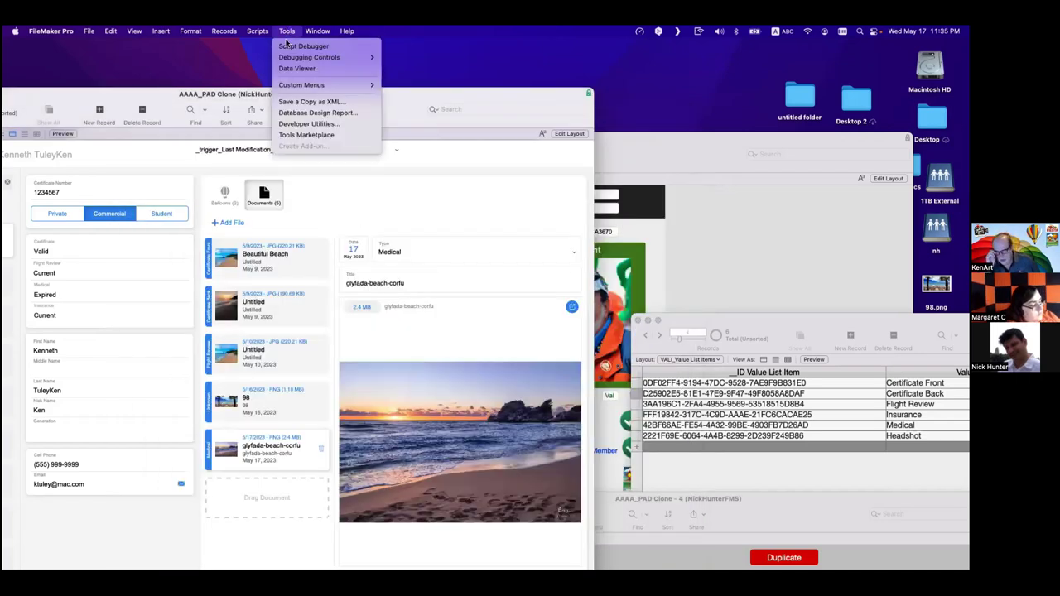
click(287, 69)
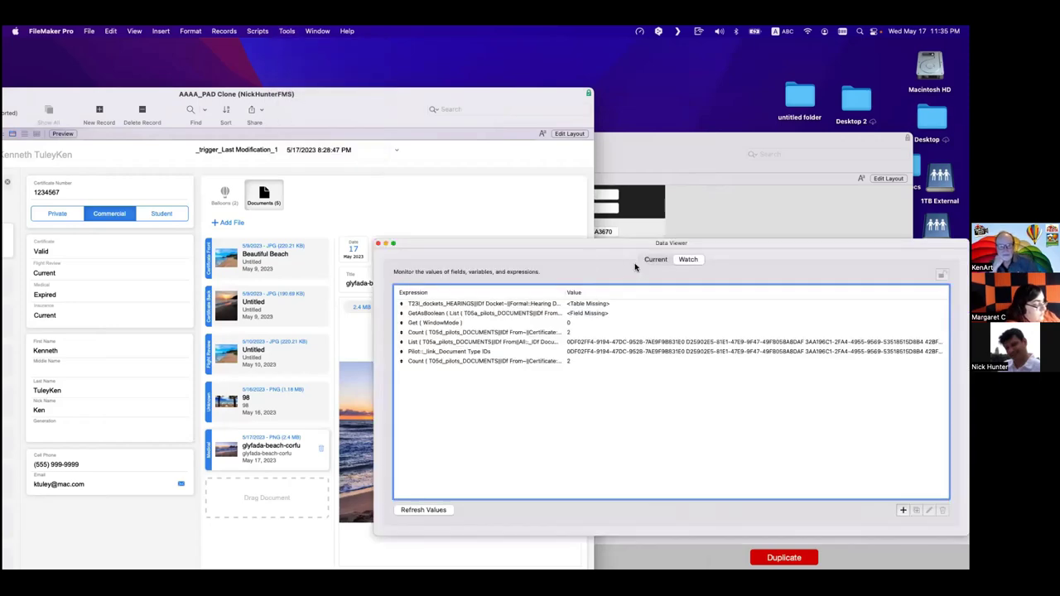
Start a new watch expression with PatternCount and nest a List function as its text argument.
click(903, 510)
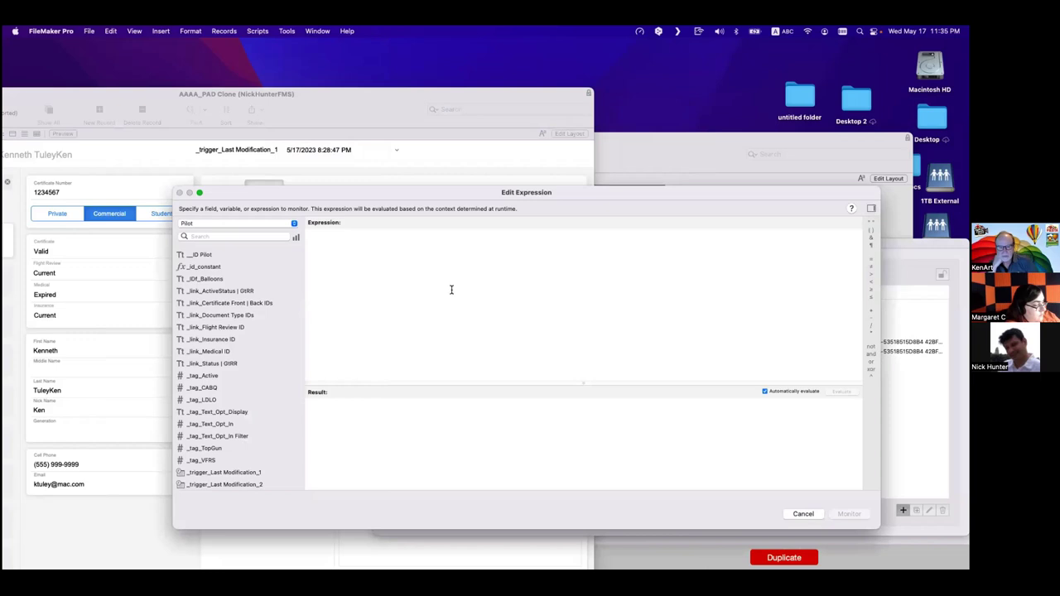
text(patter)
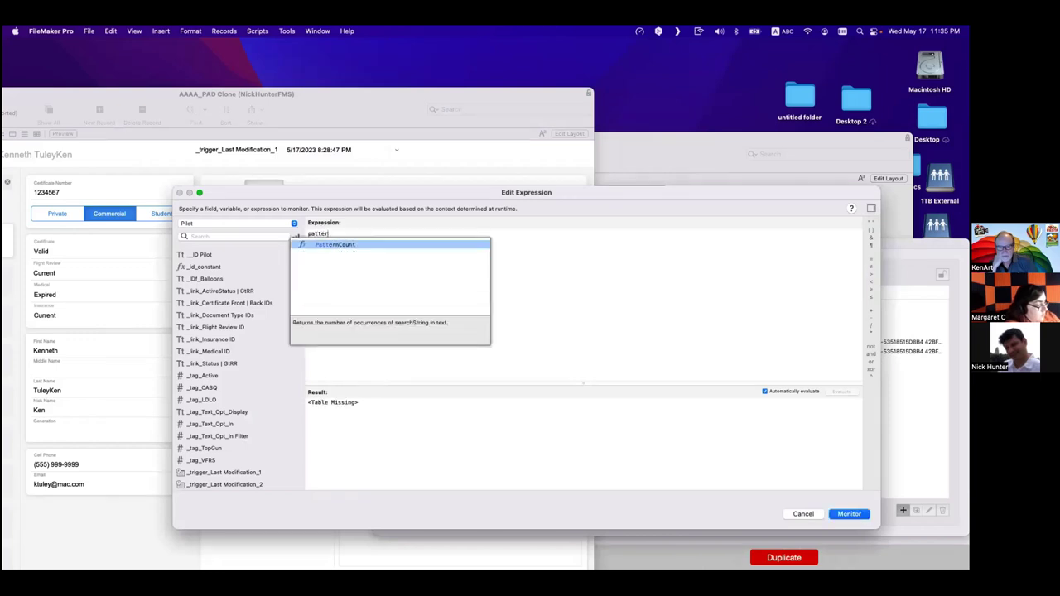
key(Return)
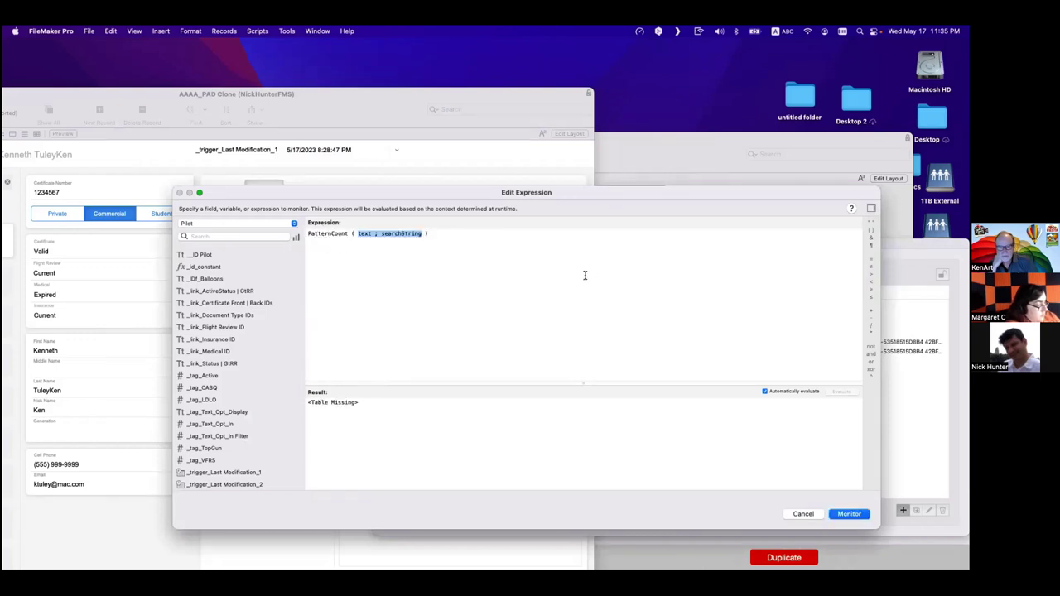
double_click(362, 232)
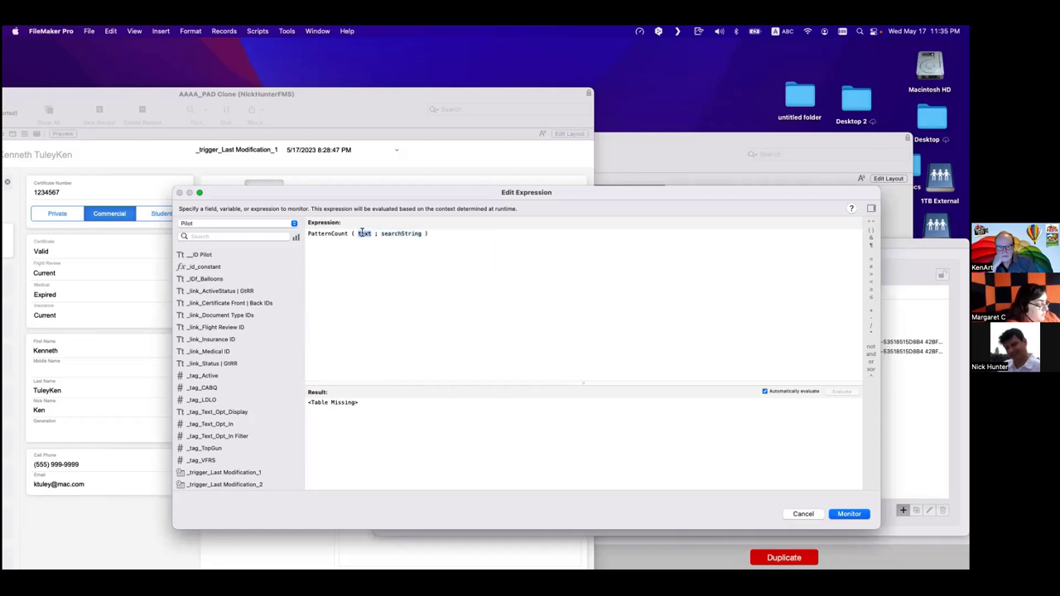
text(list)
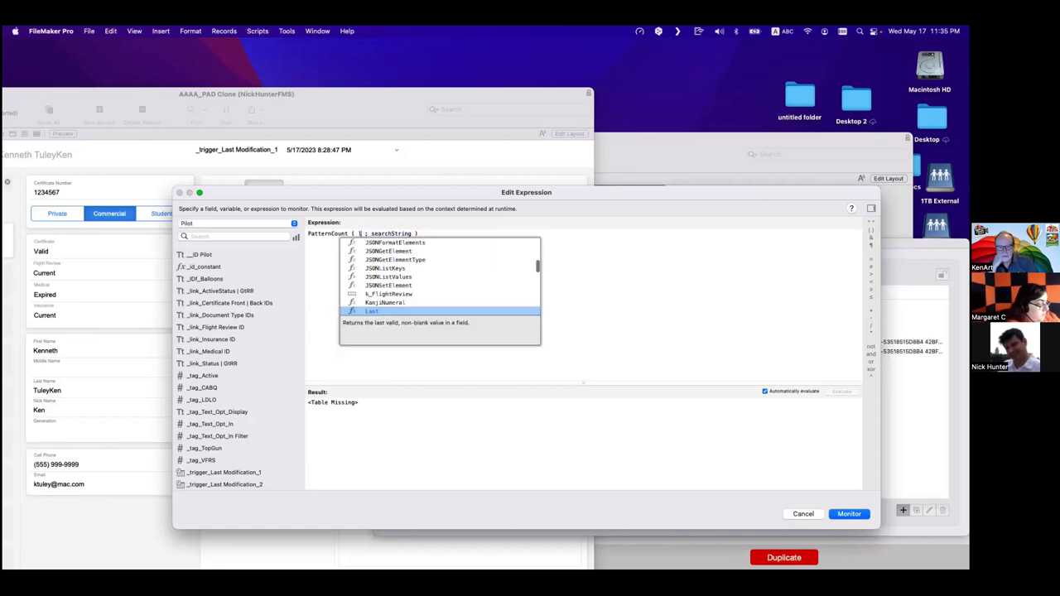
key(Return)
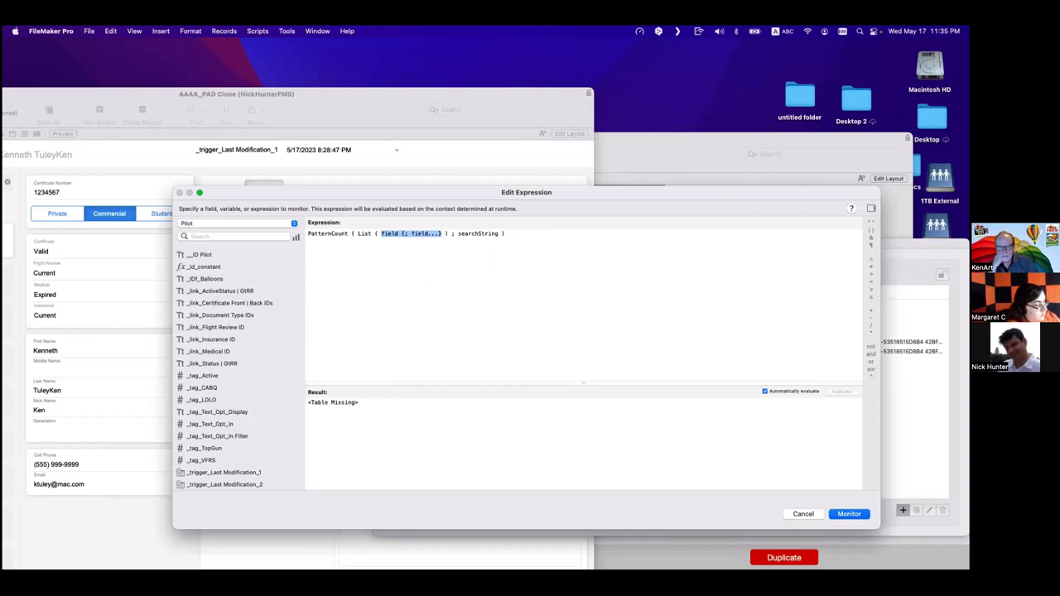
Fill the List function with the text values "1234", "3456" and "4321".
text("1234)
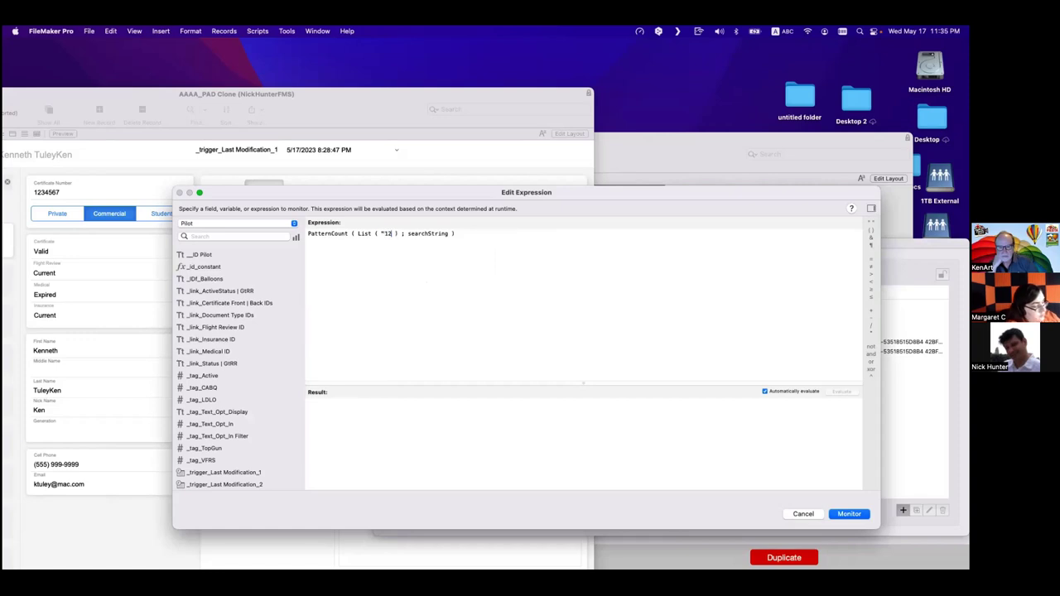
text(" ; 3456)
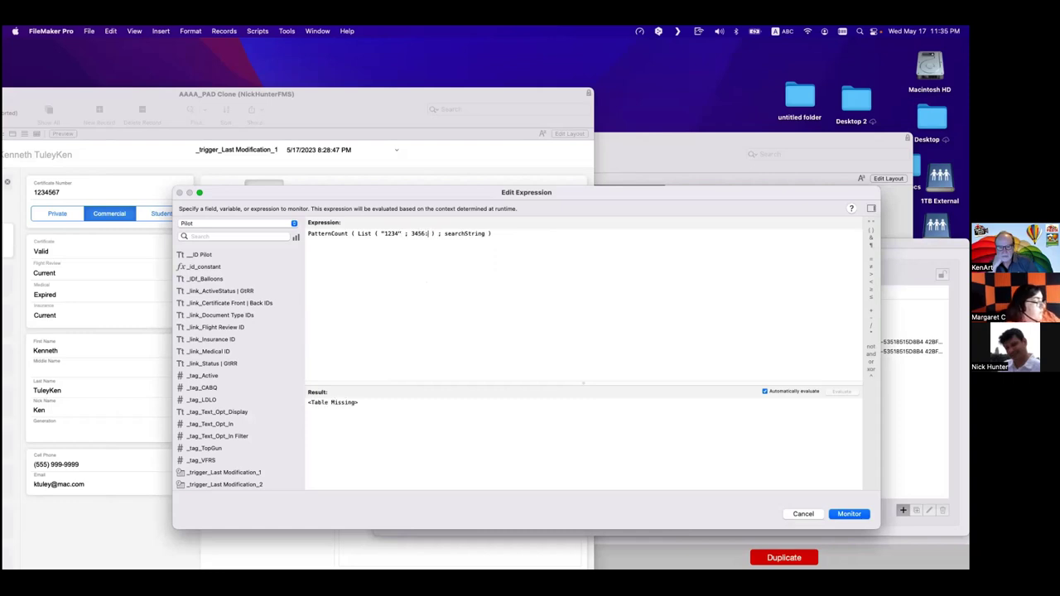
text(")
text(")
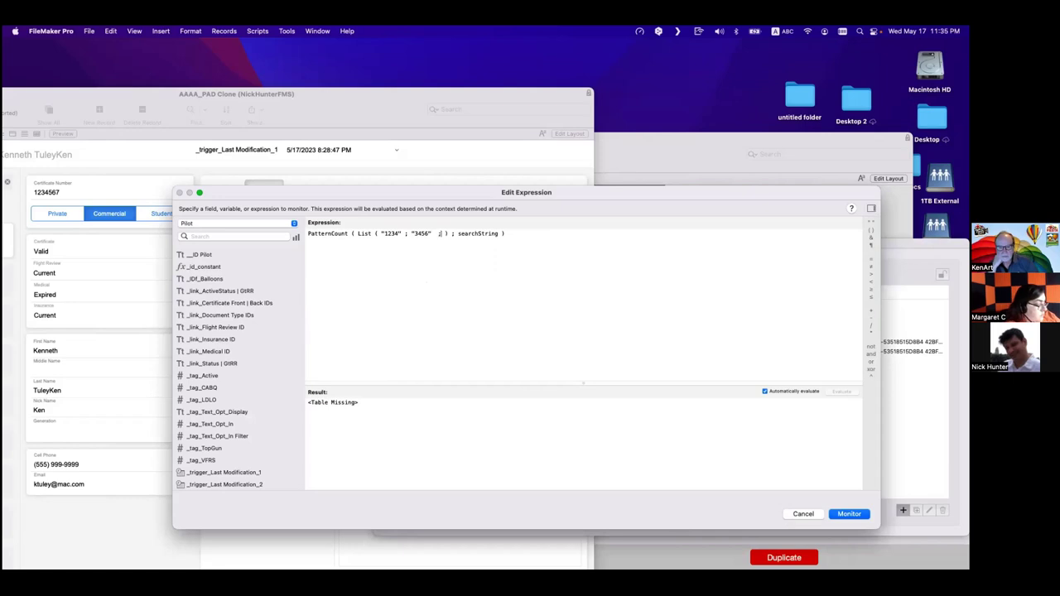
text( ; " )
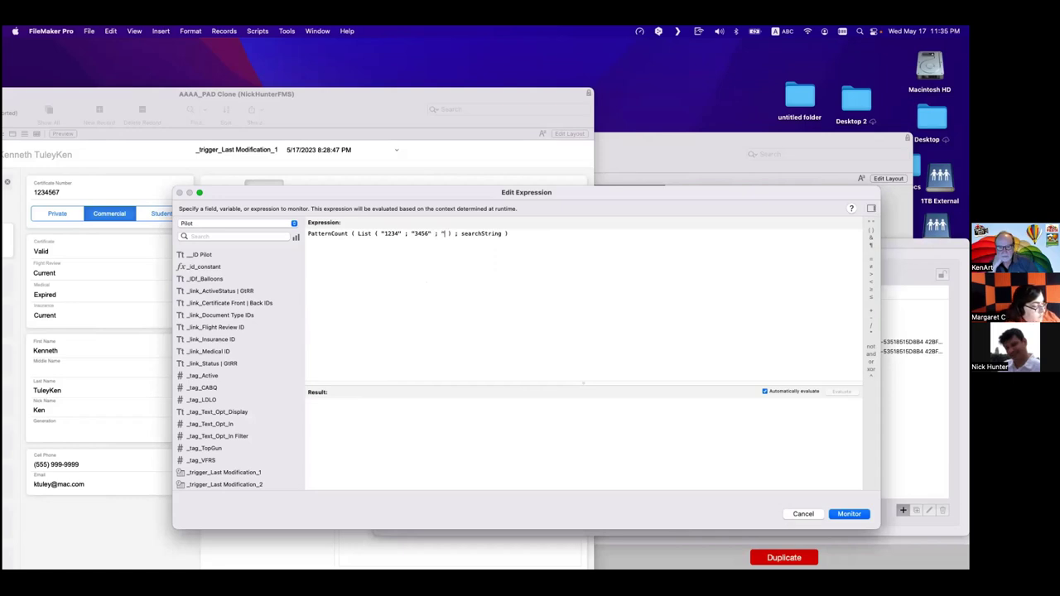
text(4321)
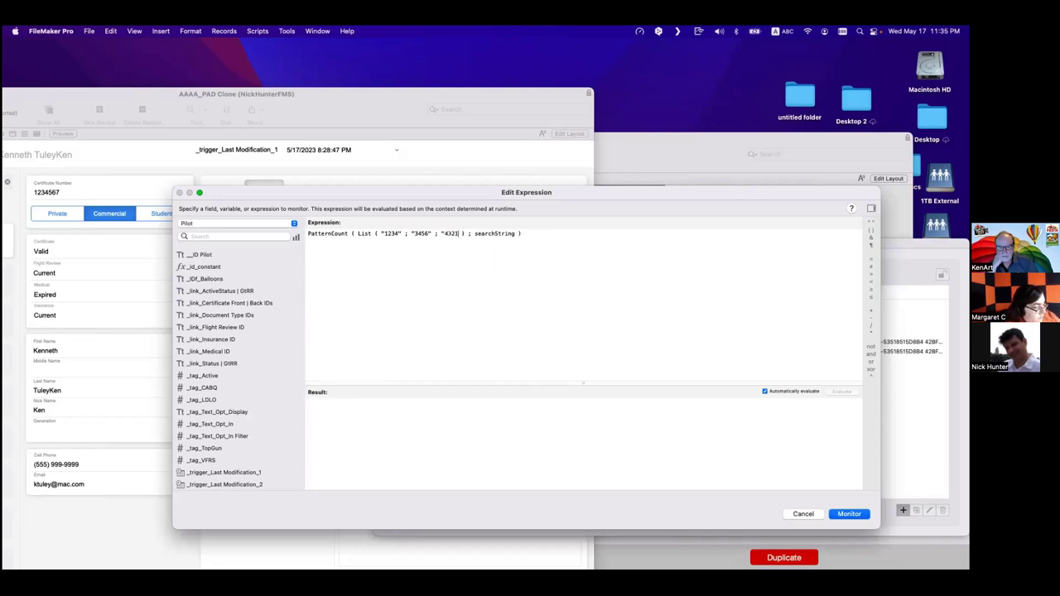
text(")
Set the PatternCount search string to "234" and highlight the "1234" list value and the search string for comparison.
double_click(493, 235)
text("32")
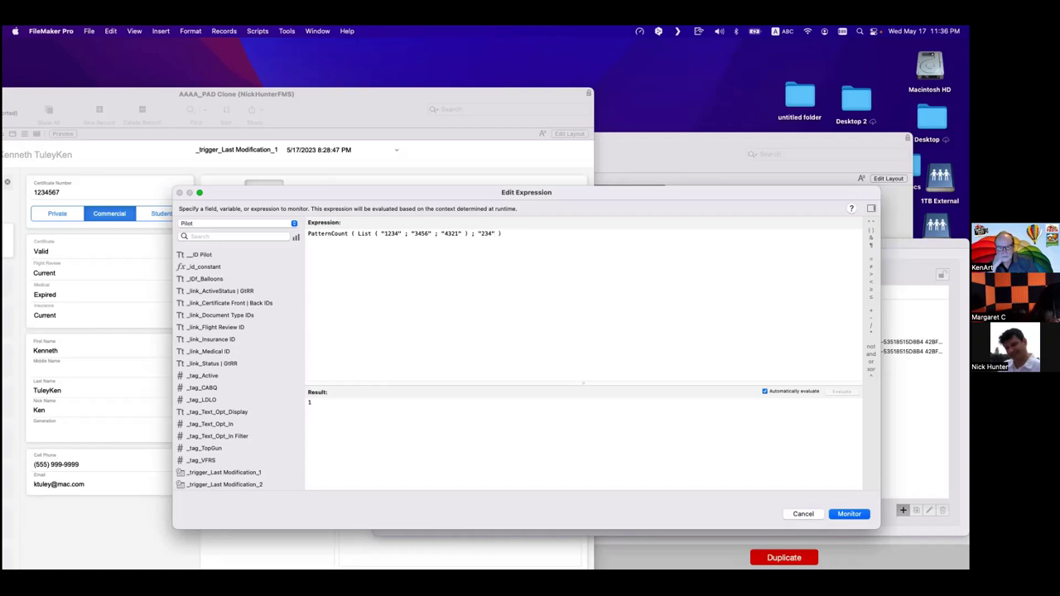
double_click(398, 233)
double_click(486, 233)
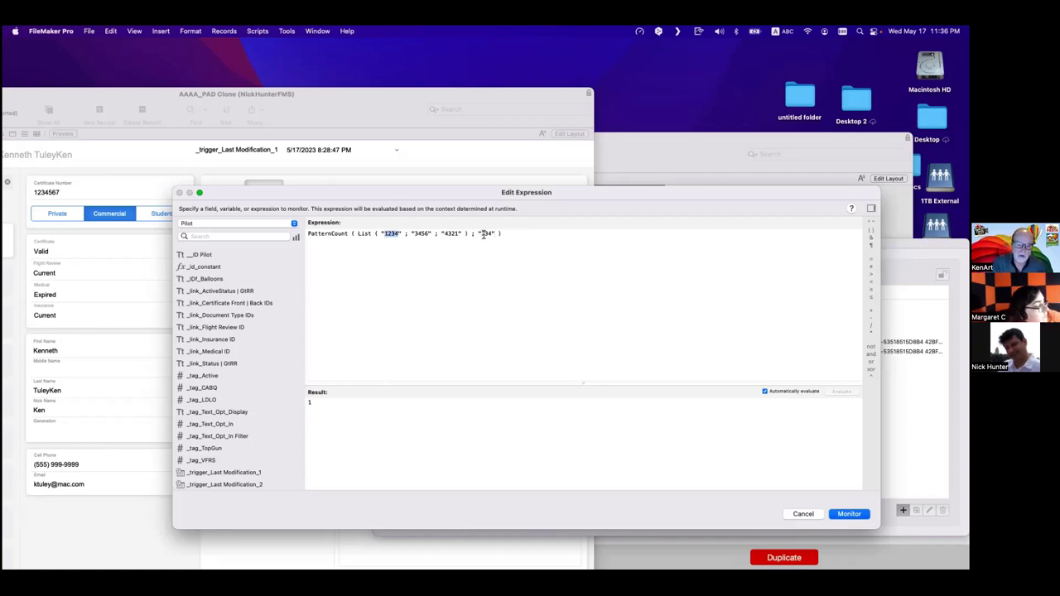
Monitor the PatternCount expression, and copy the document type IDs from the result of the Pilot::_link_Document Type IDs watch expression.
click(486, 247)
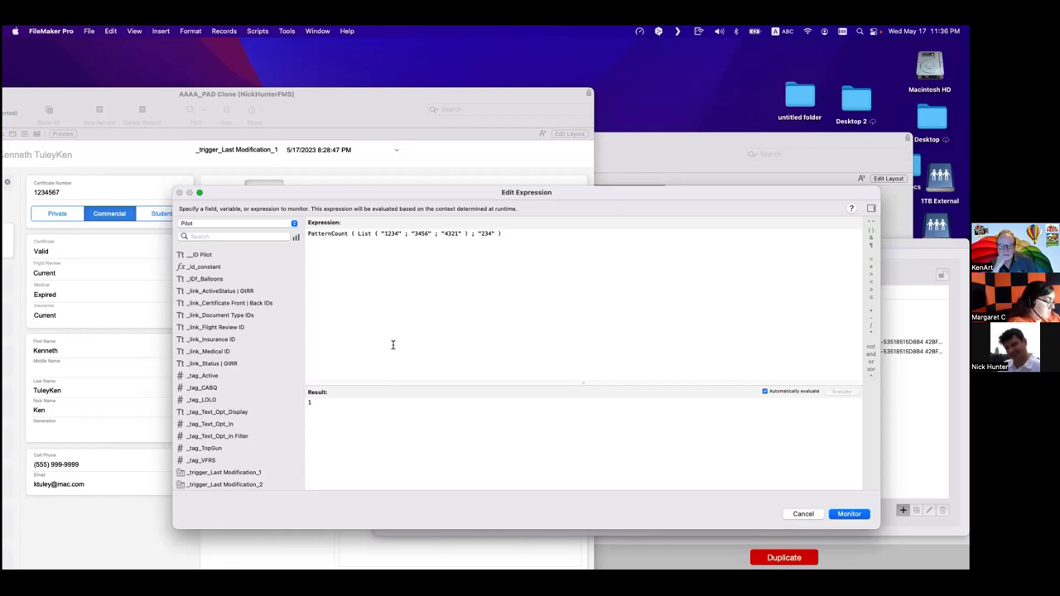
click(844, 515)
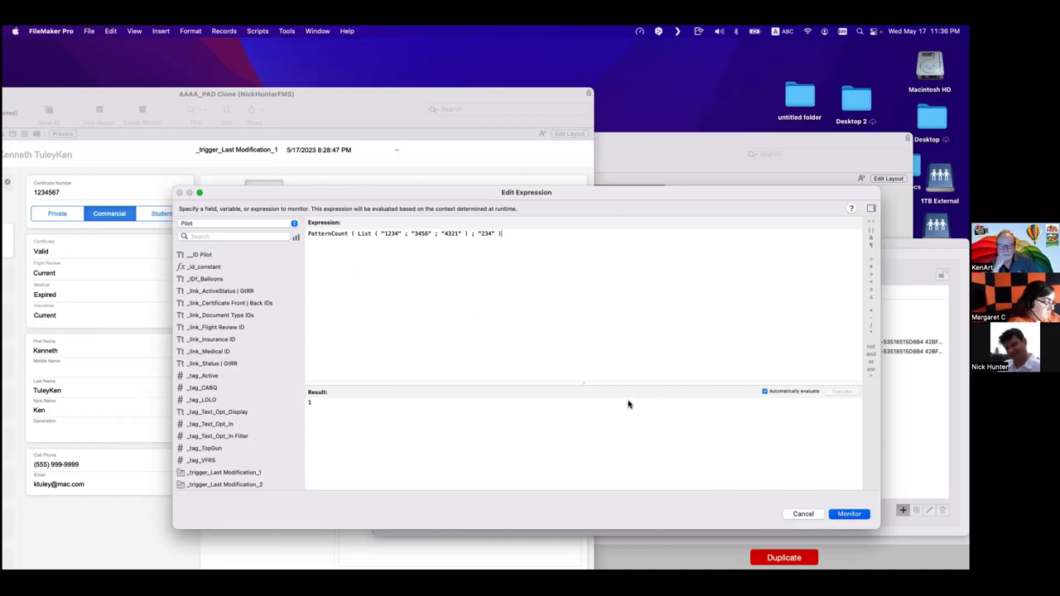
click(640, 352)
double_click(642, 352)
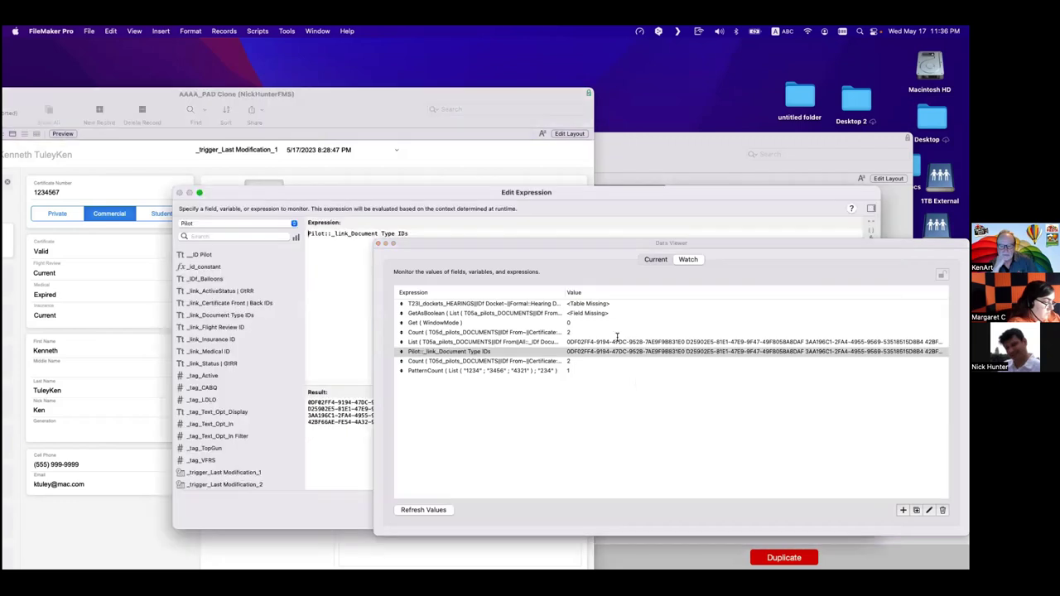
drag(435, 426, 279, 373)
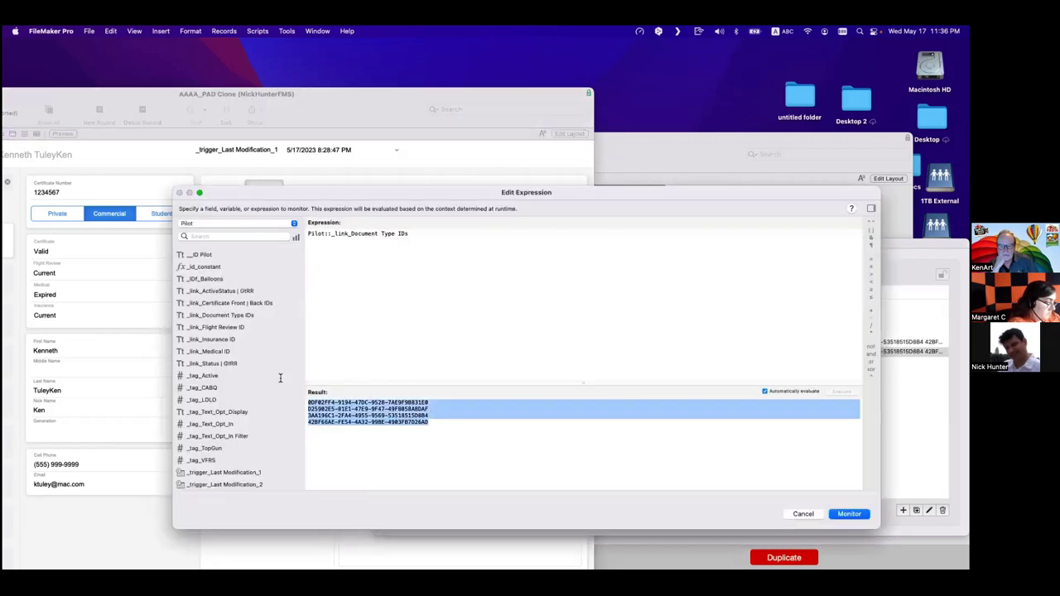
key(Escape)
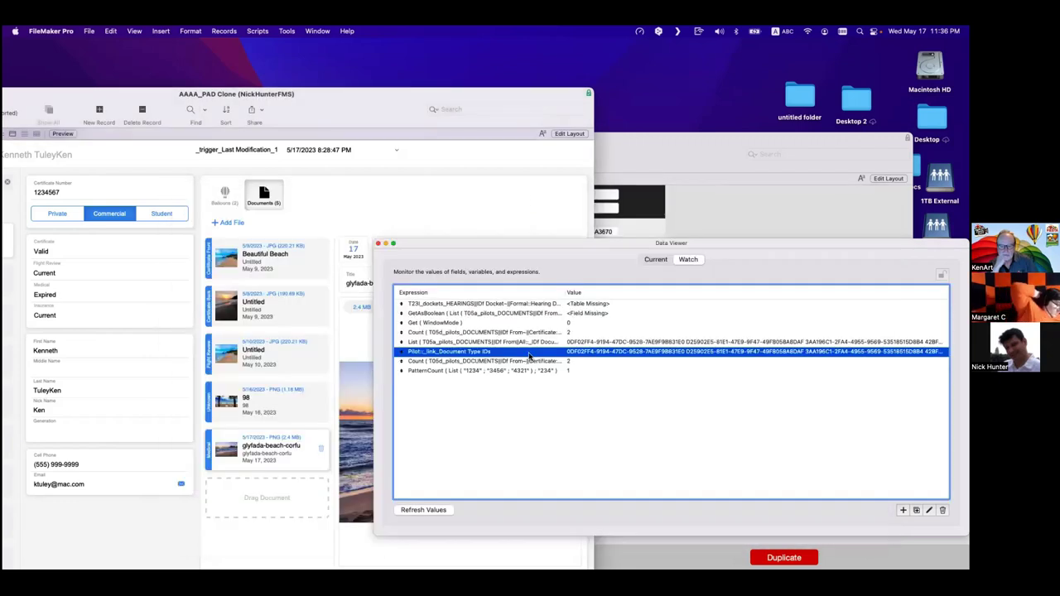
Reopen the PatternCount watch expression and replace its three sample List values with the copied document type IDs.
double_click(553, 370)
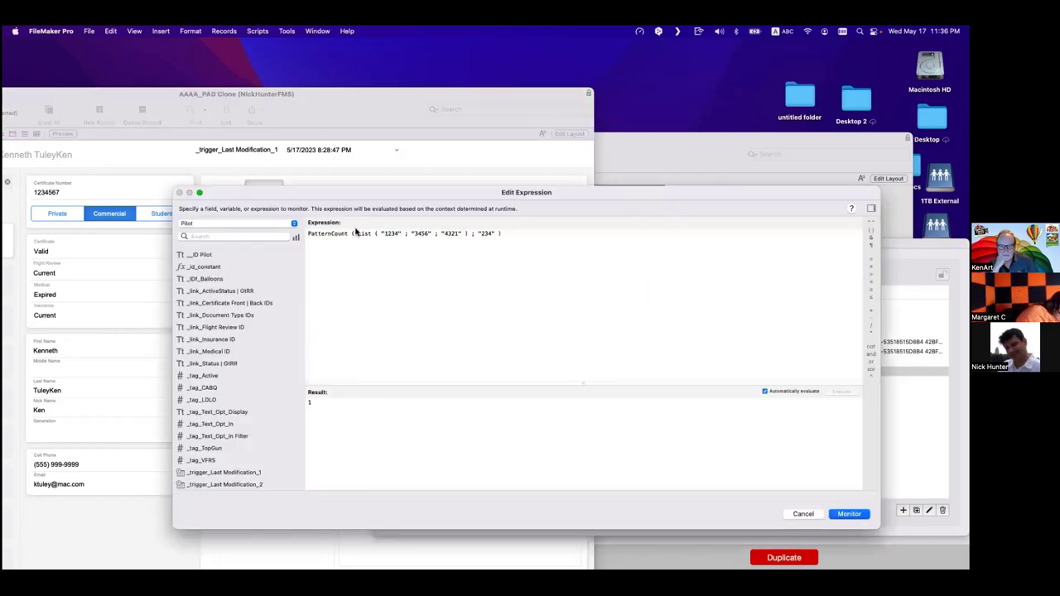
drag(381, 233, 460, 233)
key(super+v)
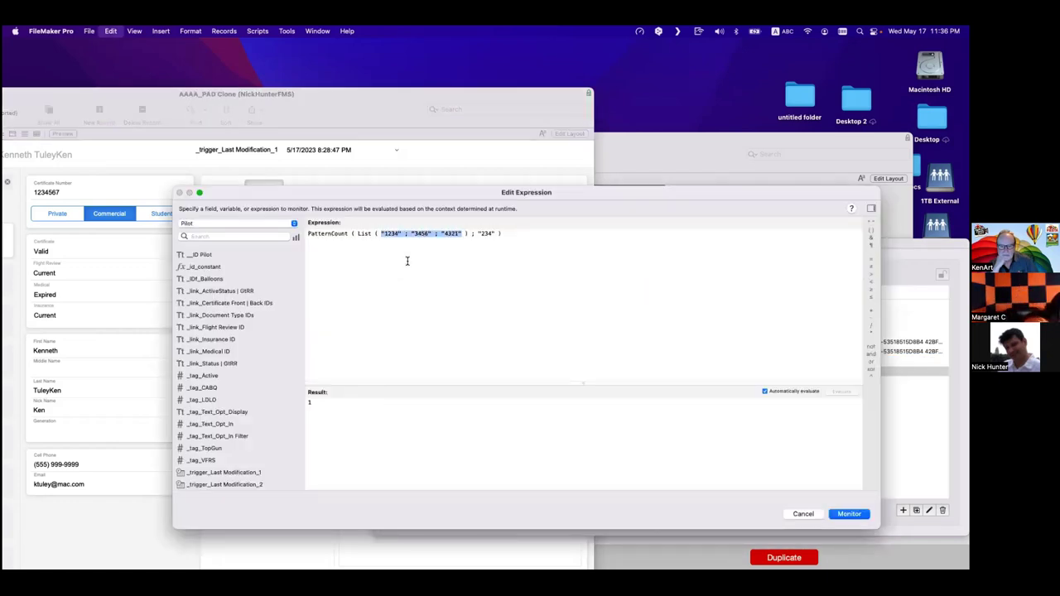
Enclose each of the four pasted IDs in quotation marks, separate them with semicolons, and put the first ID on its own line.
text(")
click(507, 234)
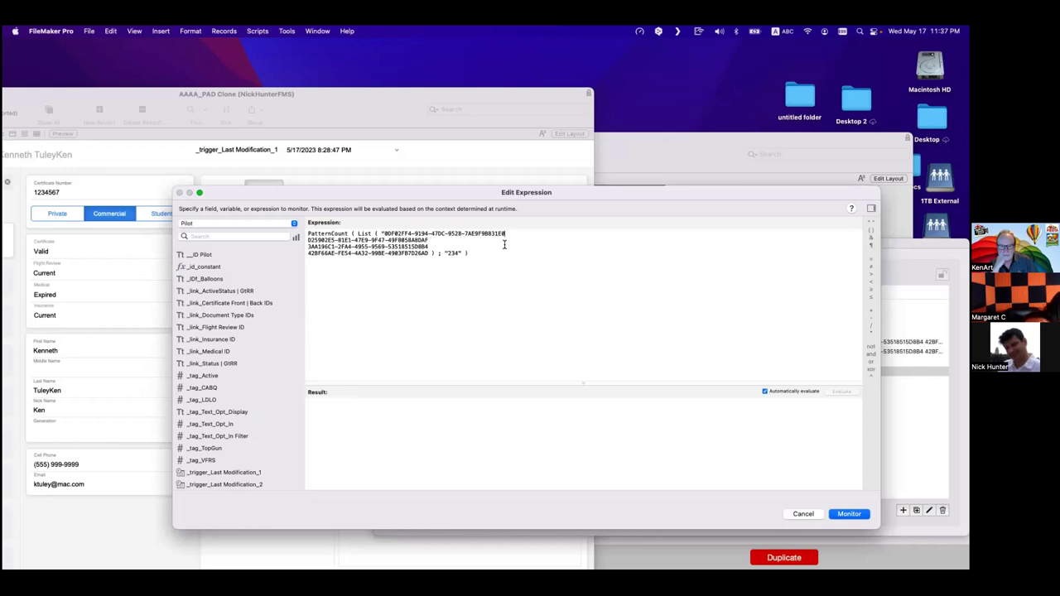
text(" ;)
click(308, 240)
text(" ; )
text(")
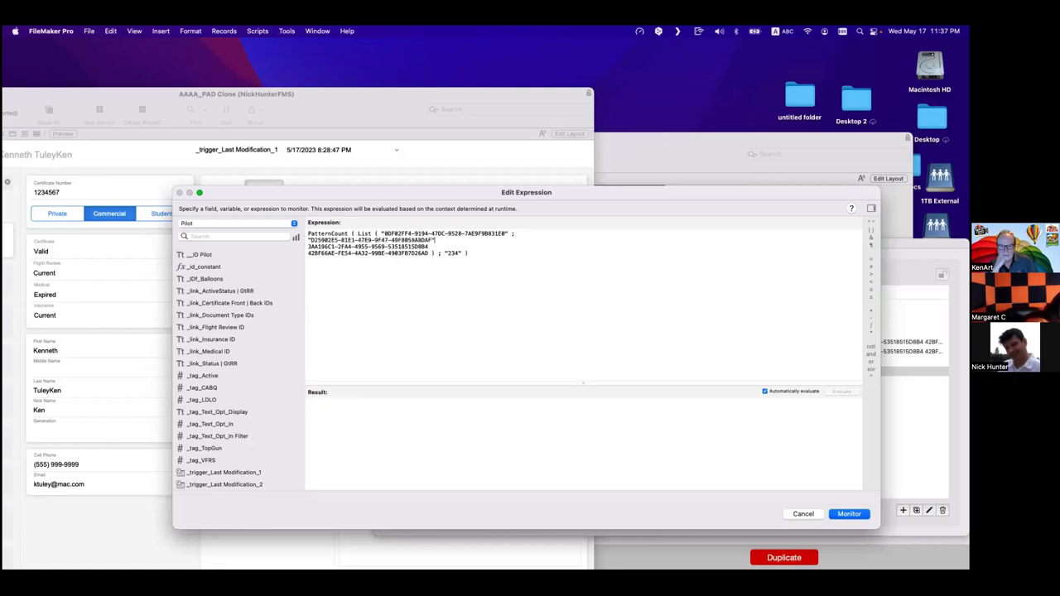
key(Right)
text(" )
text(")
click(308, 254)
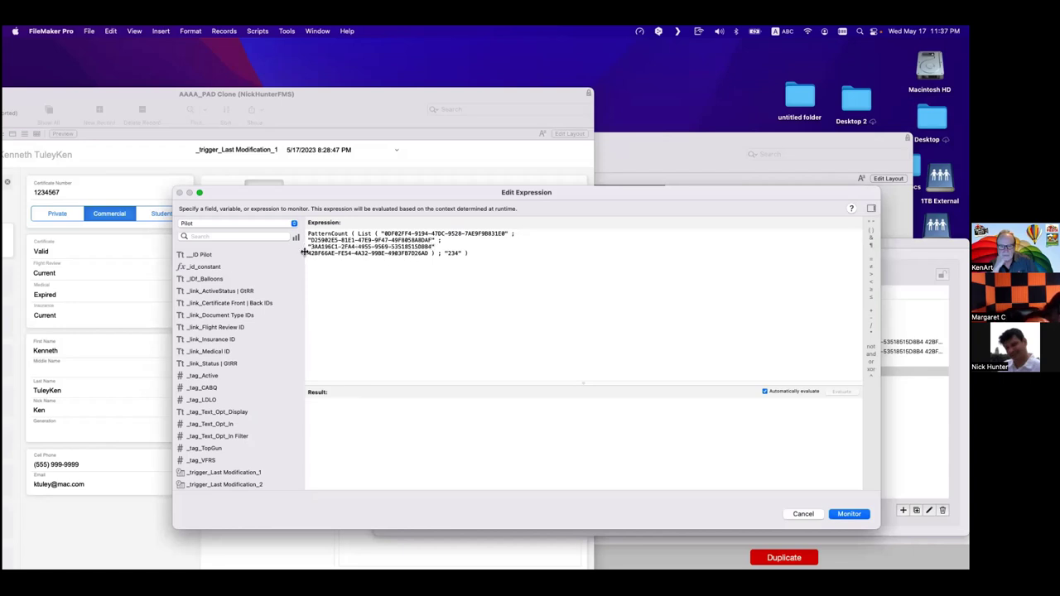
text(")
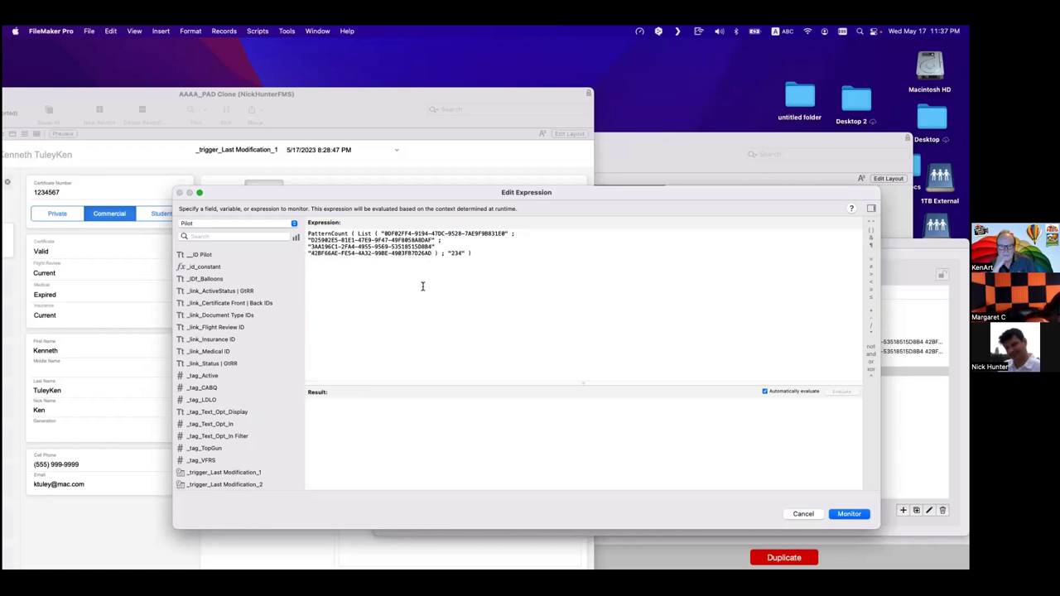
text(")
text( ;)
key(Return)
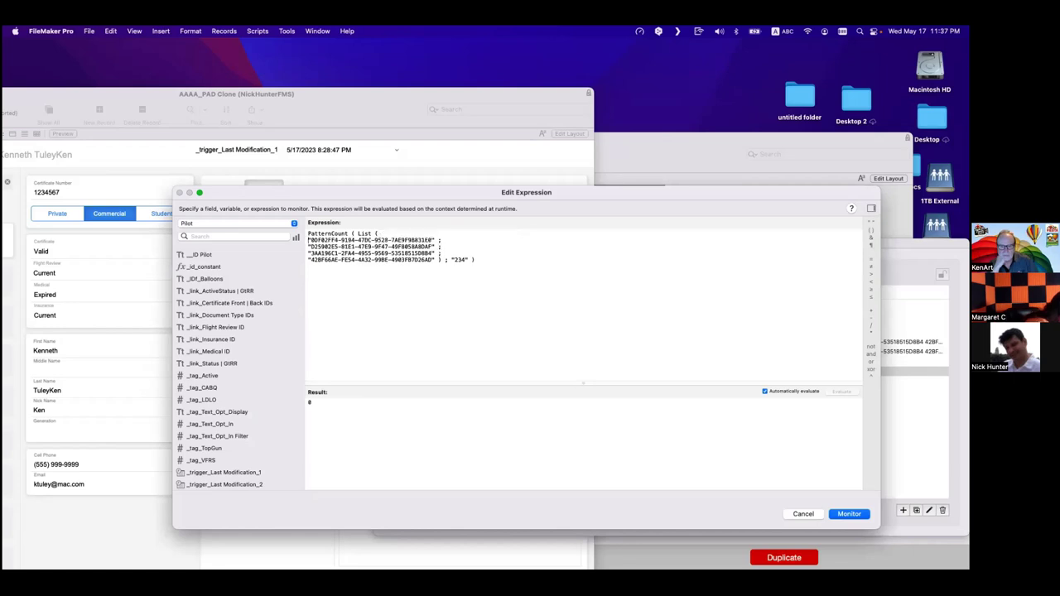
Replace the PatternCount search string with a copy of the fourth list ID, "42BF66AE-FE54-4A32-99BE-4903FB7D26AD", set on a separate line.
click(452, 259)
key(Return)
key(Return)
drag(434, 260, 302, 274)
key(ctrl+c)
key(ctrl+v)
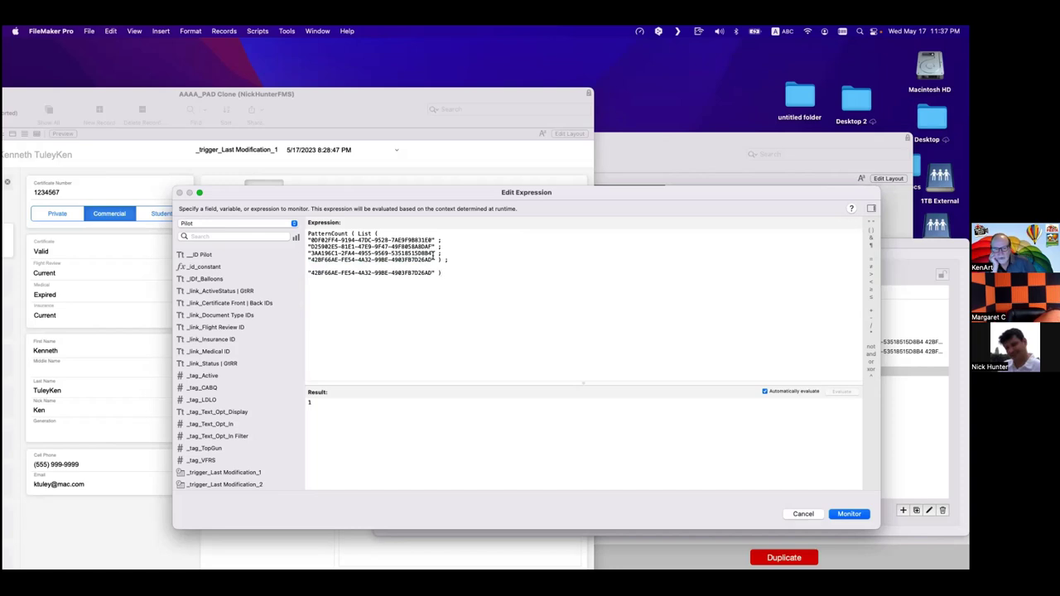
Overwrite the third list ID with the fourth one, testing an extra "2" at its end, and discard the expression edits.
drag(433, 255, 286, 255)
key(super+v)
text(2)
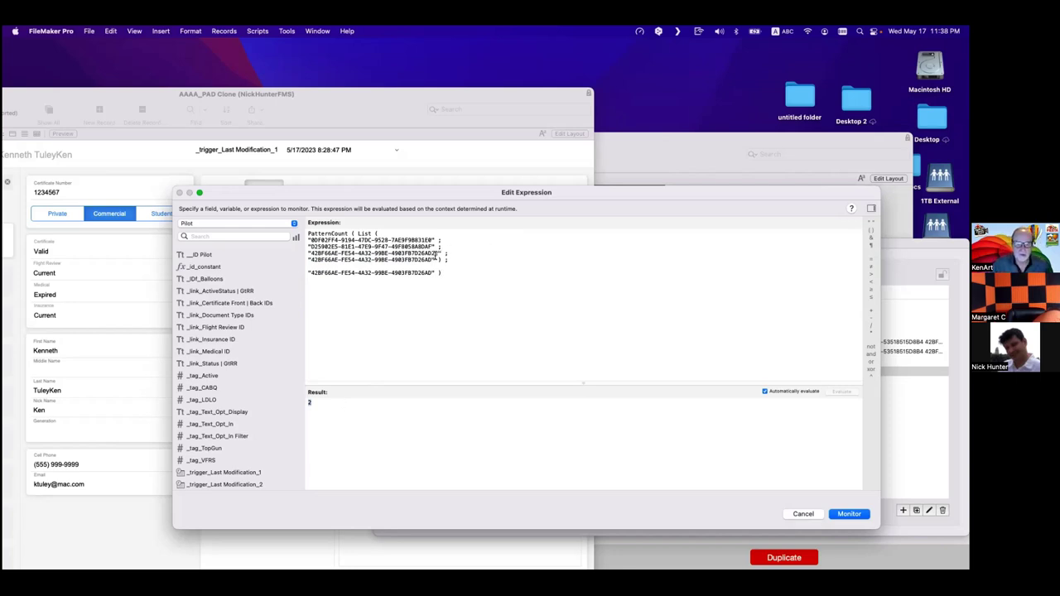
key(BackSpace)
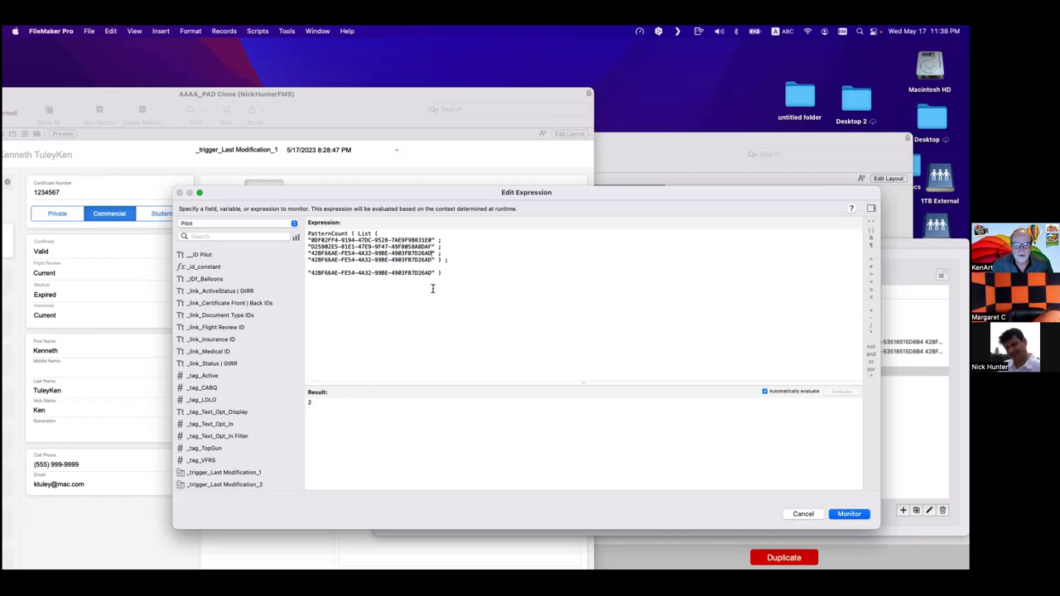
key(super+a)
key(Escape)
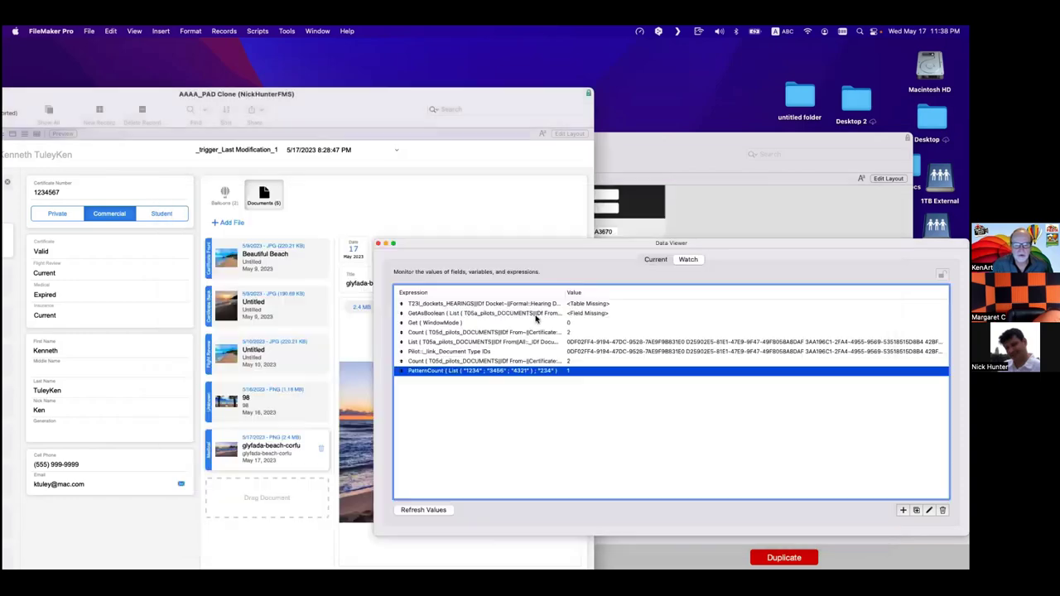
Close the Data Viewer and view the calculation of the _id_constant field in the Pilot table's database definition.
key(super+w)
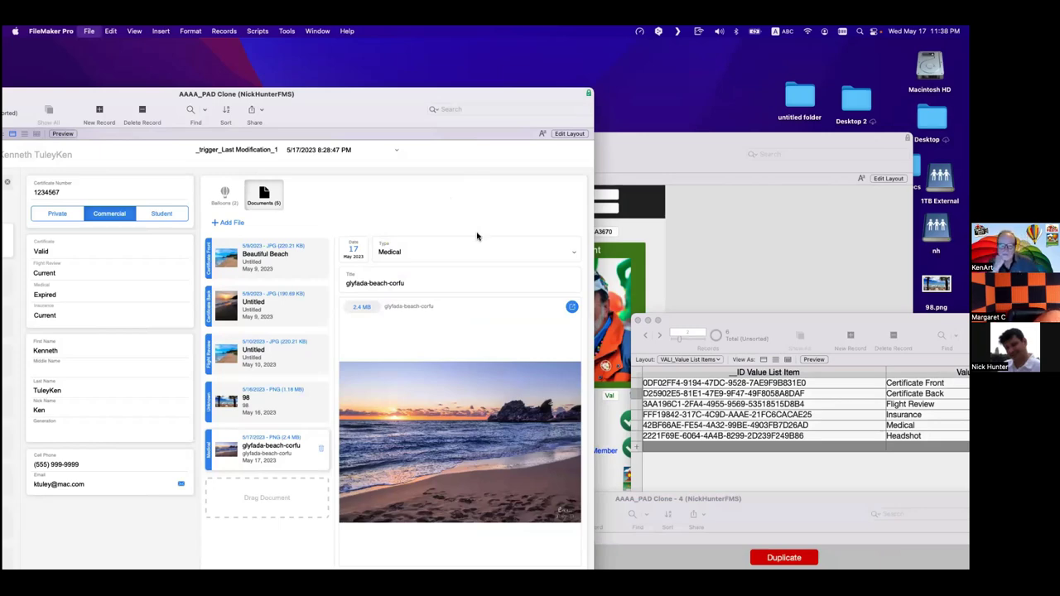
key(super+shift+d)
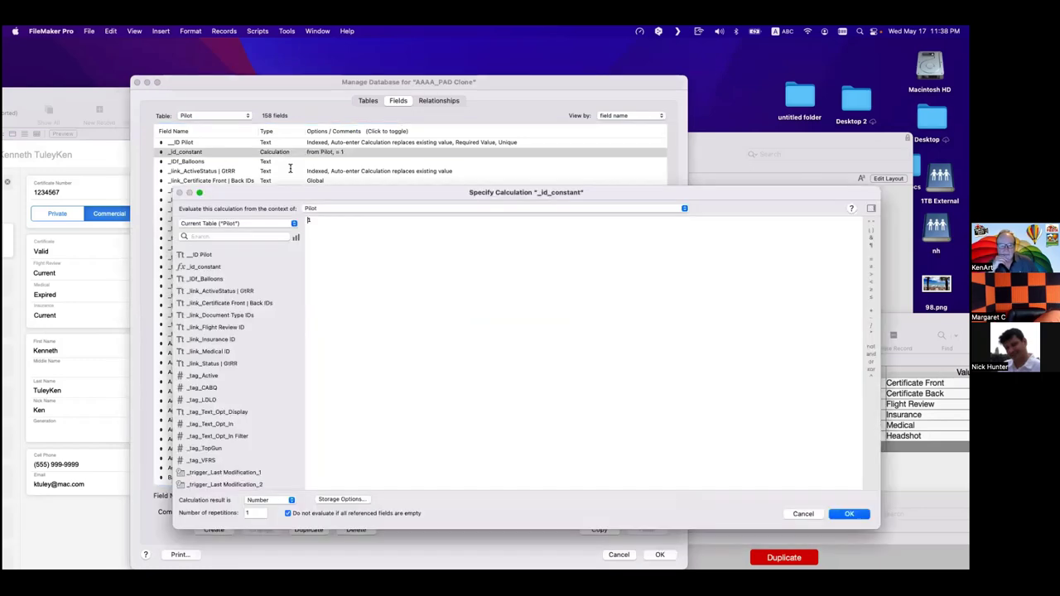
double_click(285, 153)
key(Escape)
Try the serial number auto-enter option on the _IDf_Balloons field, and close the database definition.
double_click(237, 162)
click(577, 270)
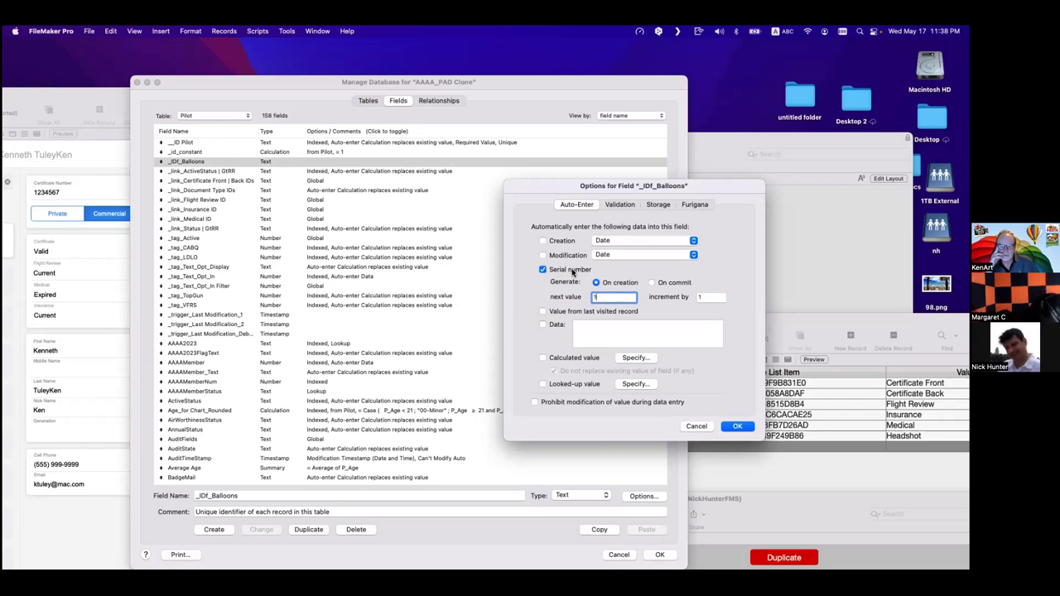
key(Return)
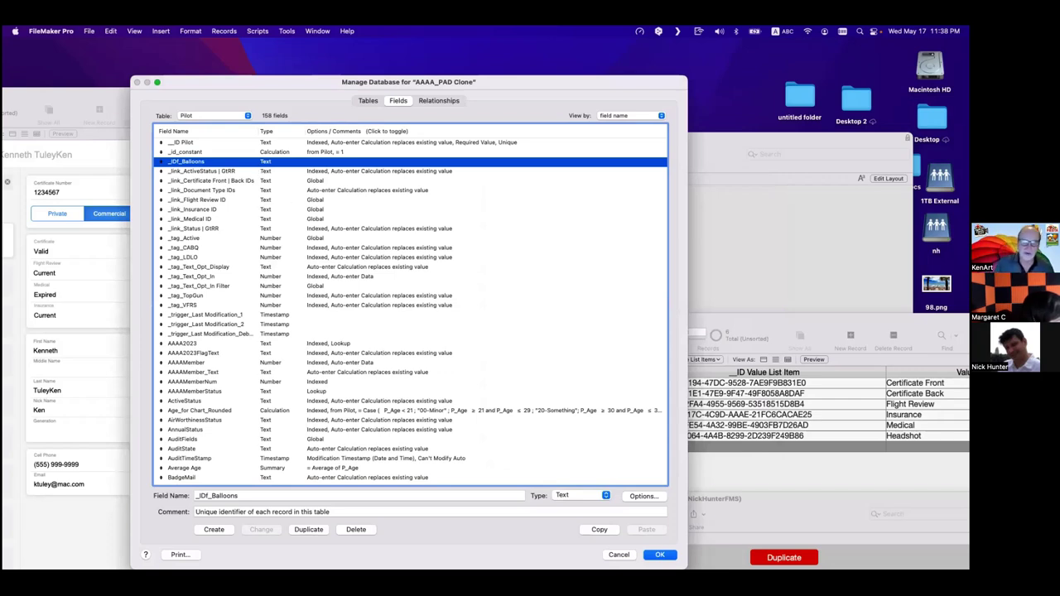
click(322, 218)
click(278, 162)
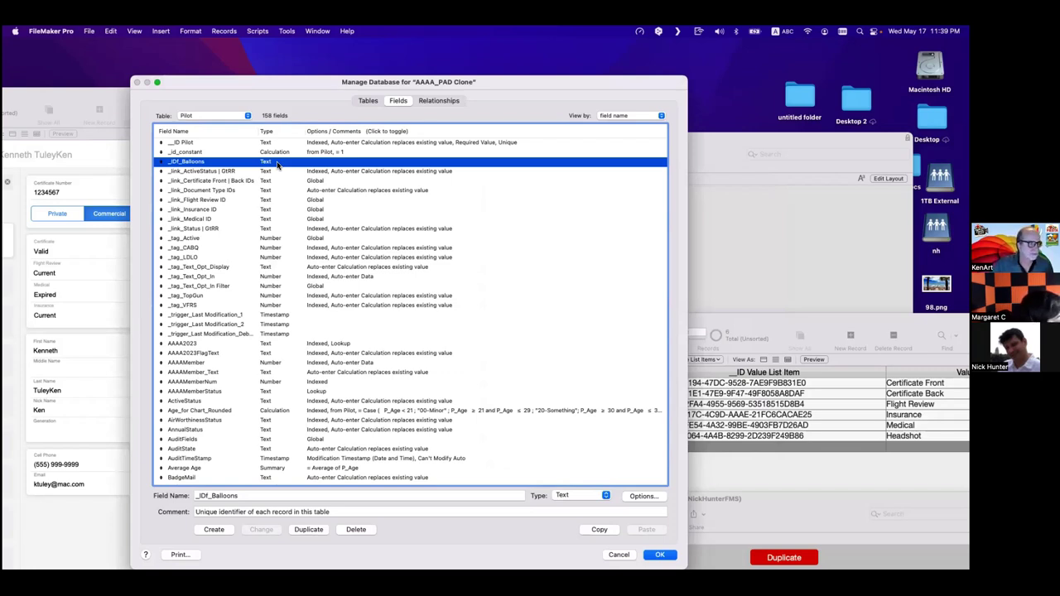
key(Return)
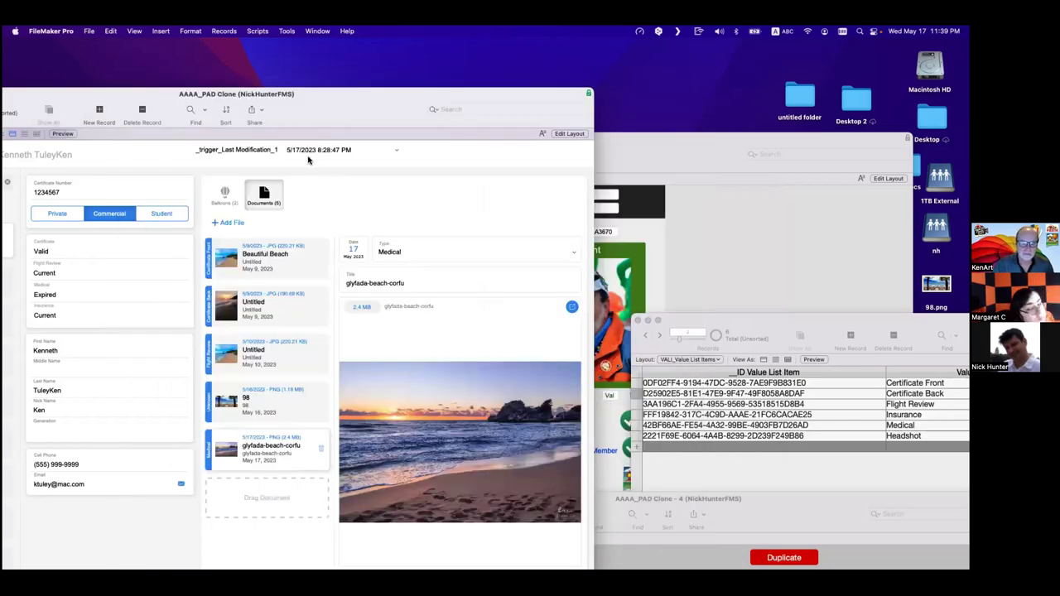
Switch to Discord to read the questions in the livestream-text-discussion channel, and hide it again.
key(super+Tab)
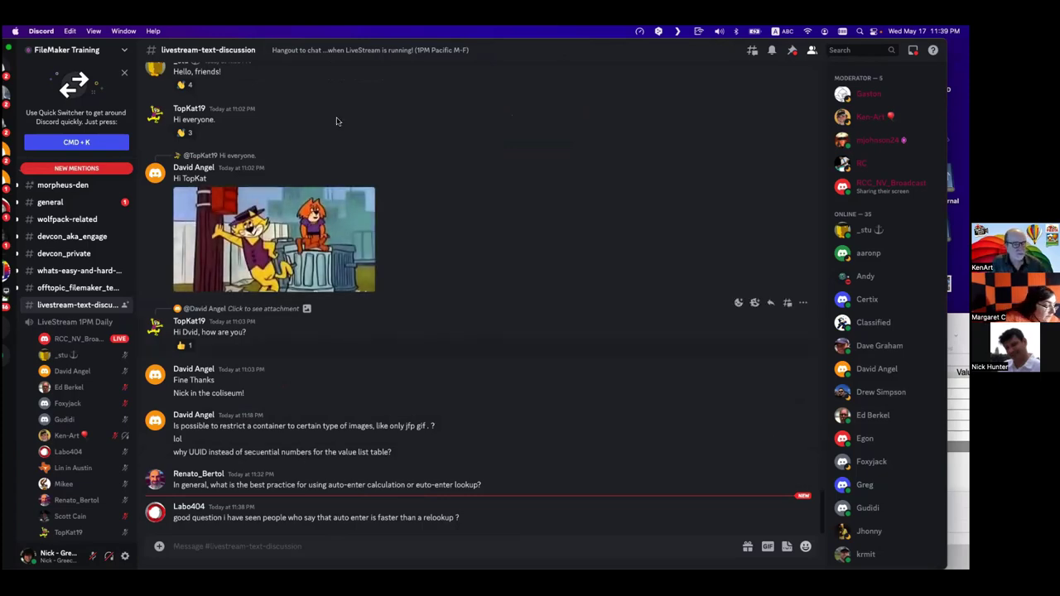
drag(344, 53, 312, 343)
key(super+h)
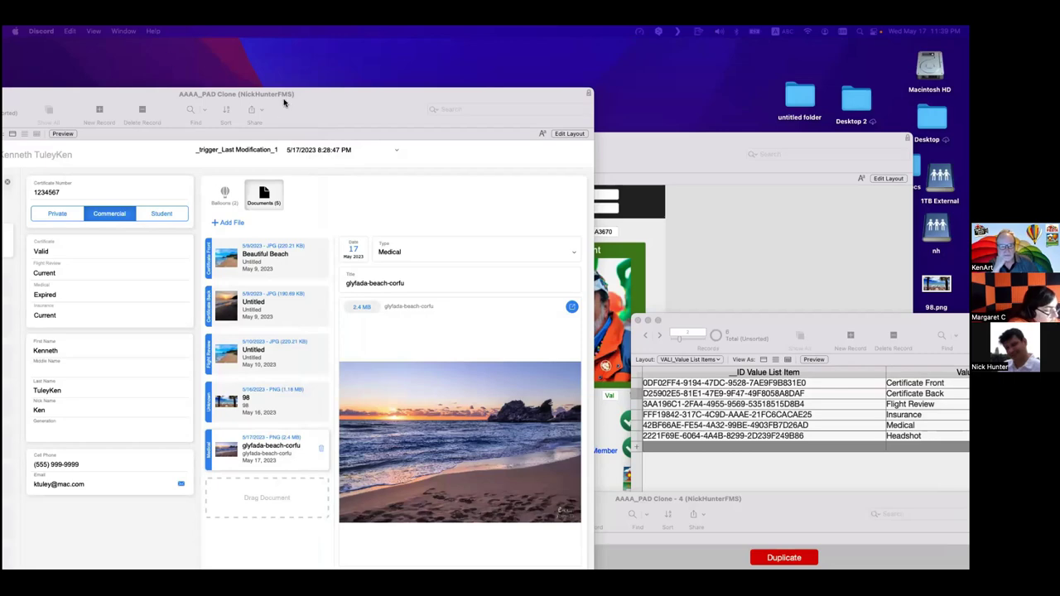
Bring up the DOC_Documents window and switch the glyfada-beach-corfu record's Type to Insurance and back to Medical.
double_click(399, 94)
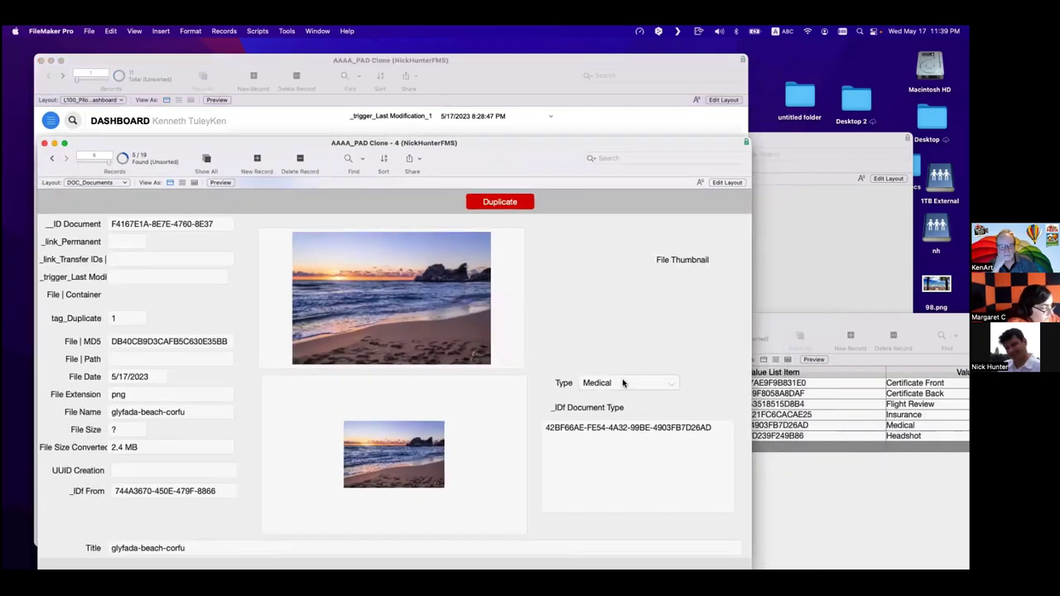
click(604, 386)
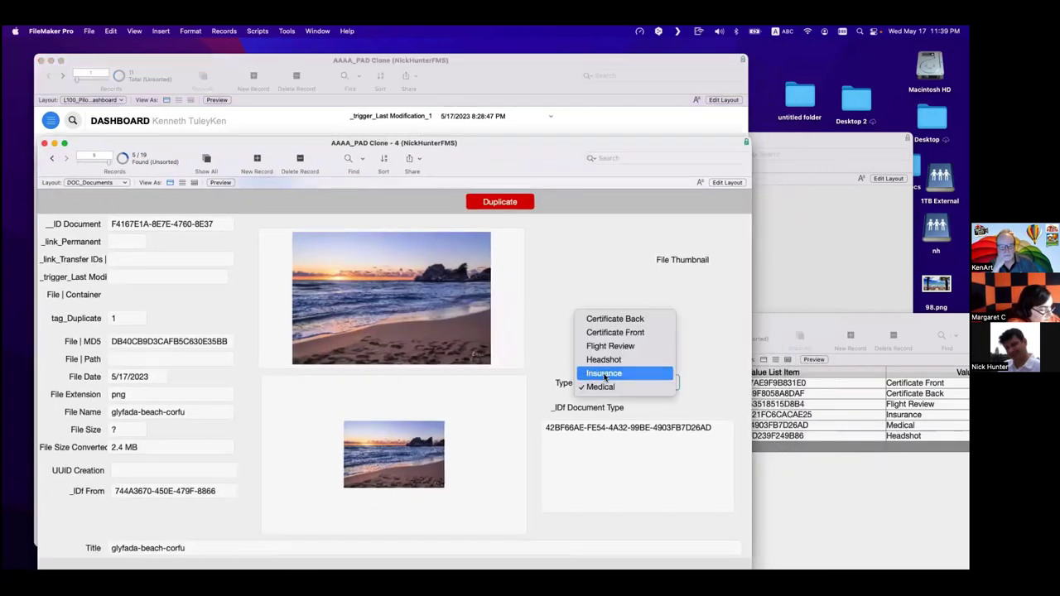
click(604, 372)
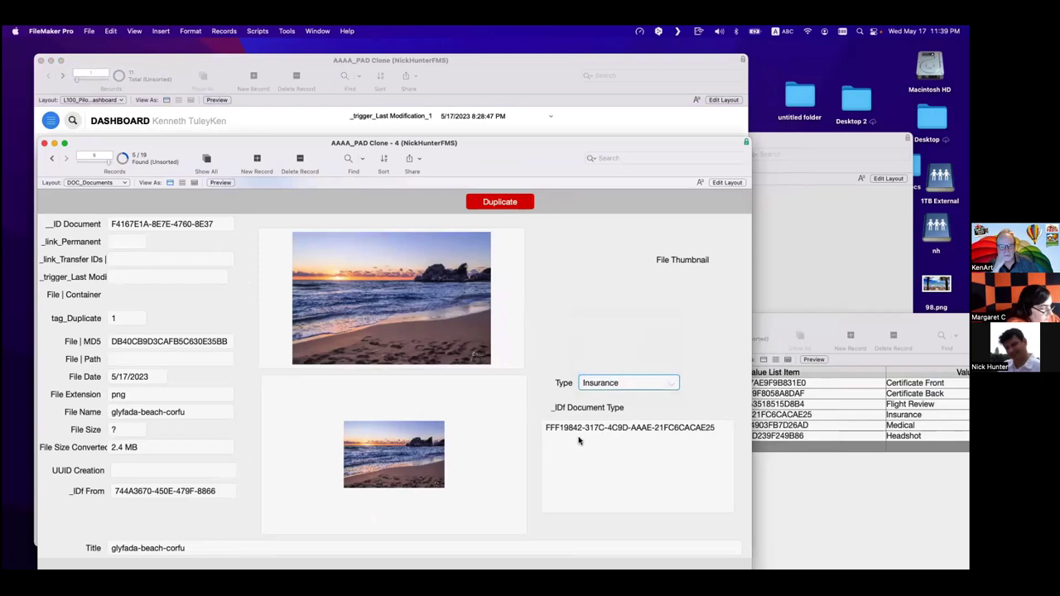
click(616, 386)
click(615, 401)
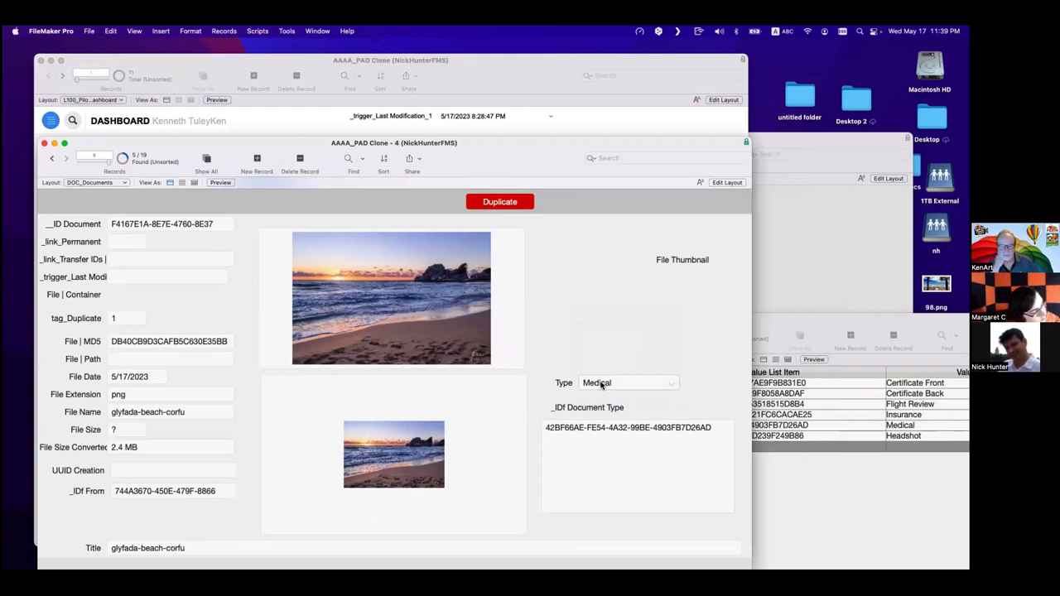
Open the lookup settings of the _IDf Document Type field in the DOC_Documents table, and accept __ID Value List Item as the copied field.
key(super+shift+d)
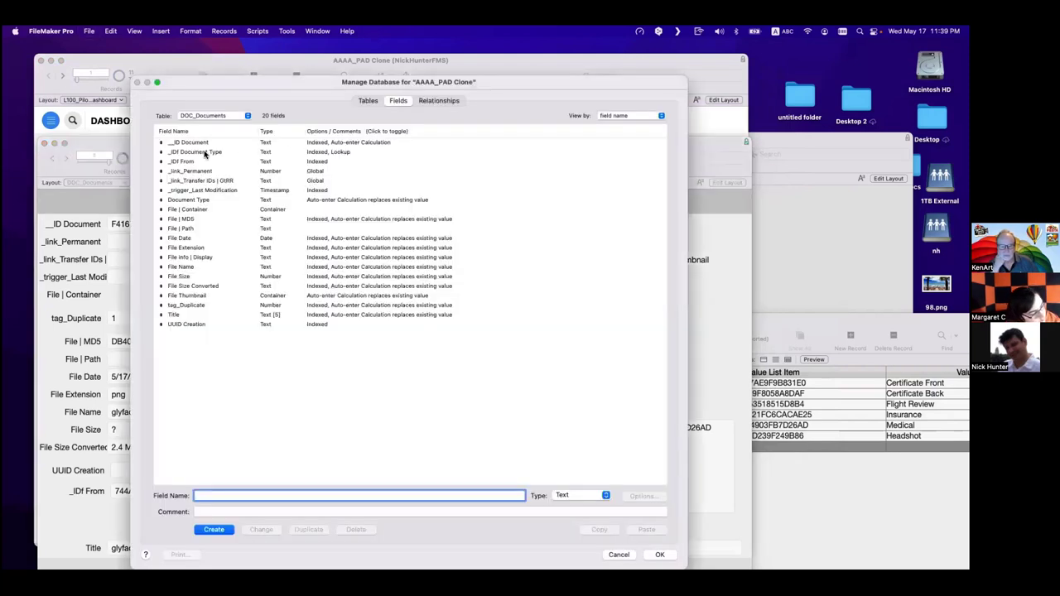
click(202, 154)
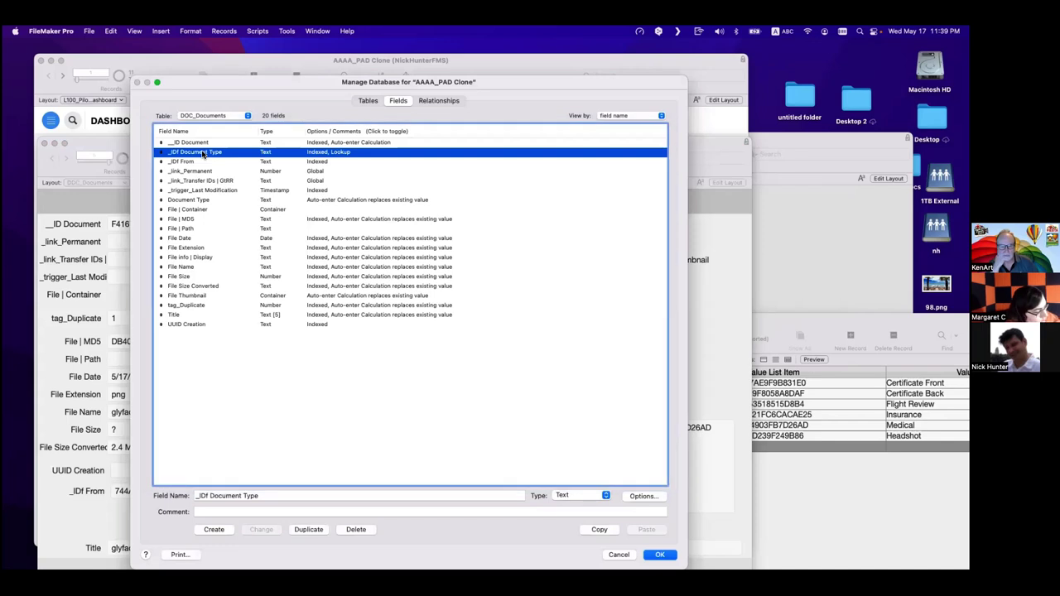
double_click(202, 153)
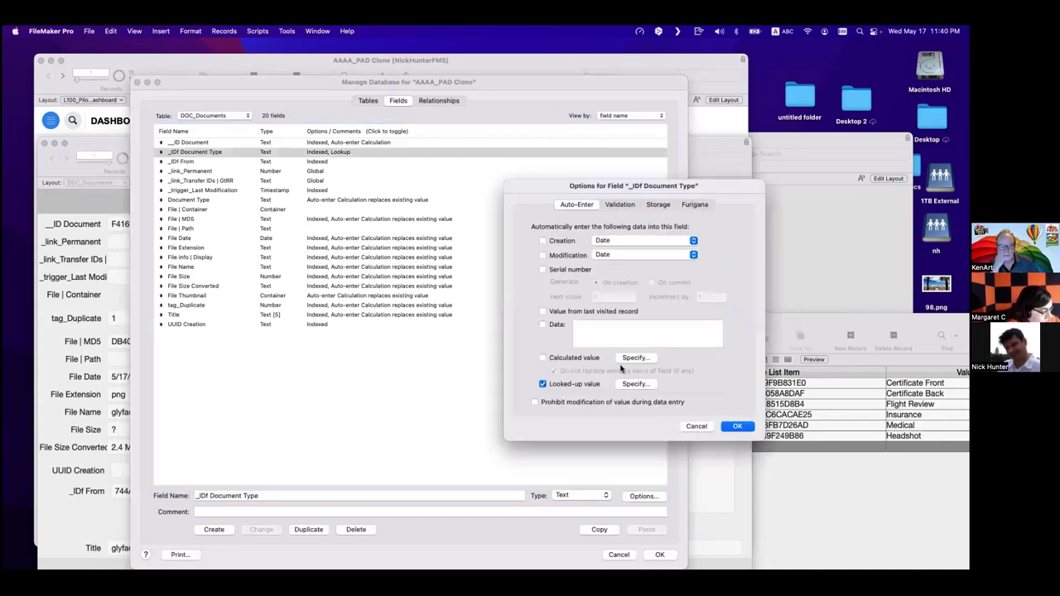
click(634, 385)
double_click(484, 270)
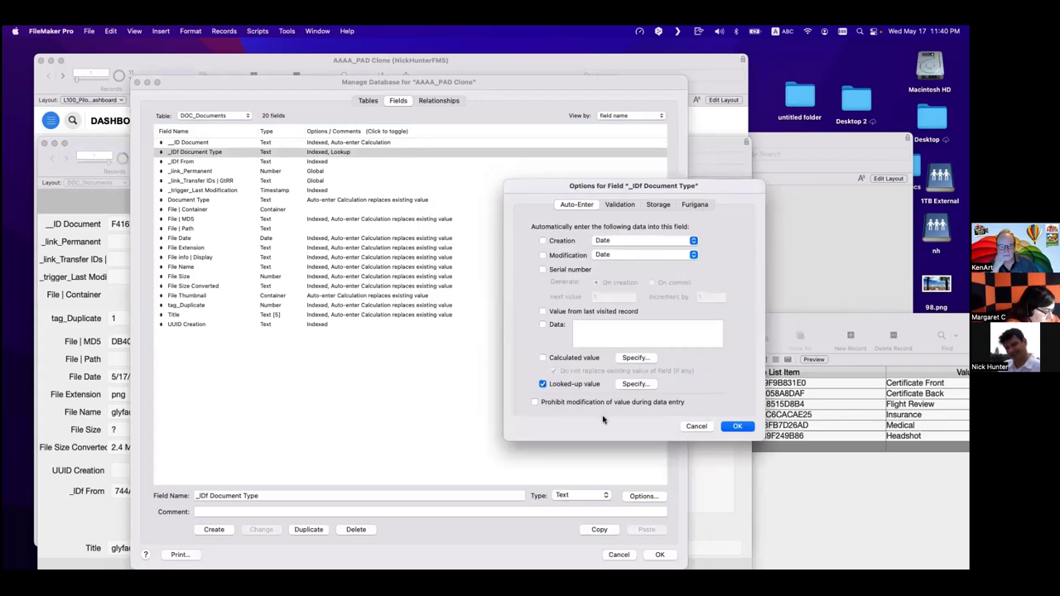
Reopen the _IDf Document Type lookup to examine its starting and related tables, and close the database definition.
click(645, 382)
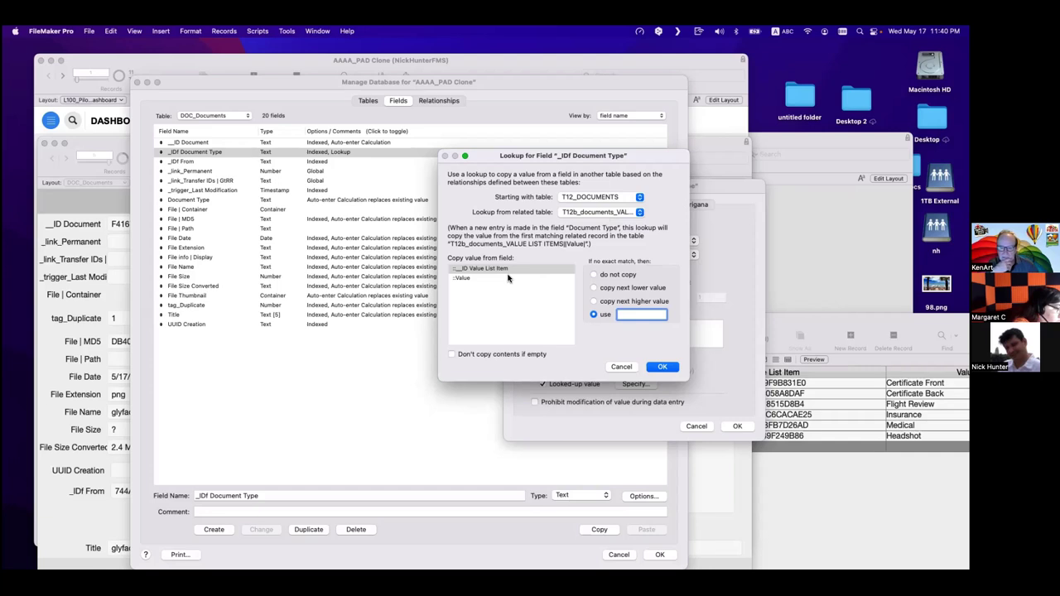
click(577, 196)
click(577, 196)
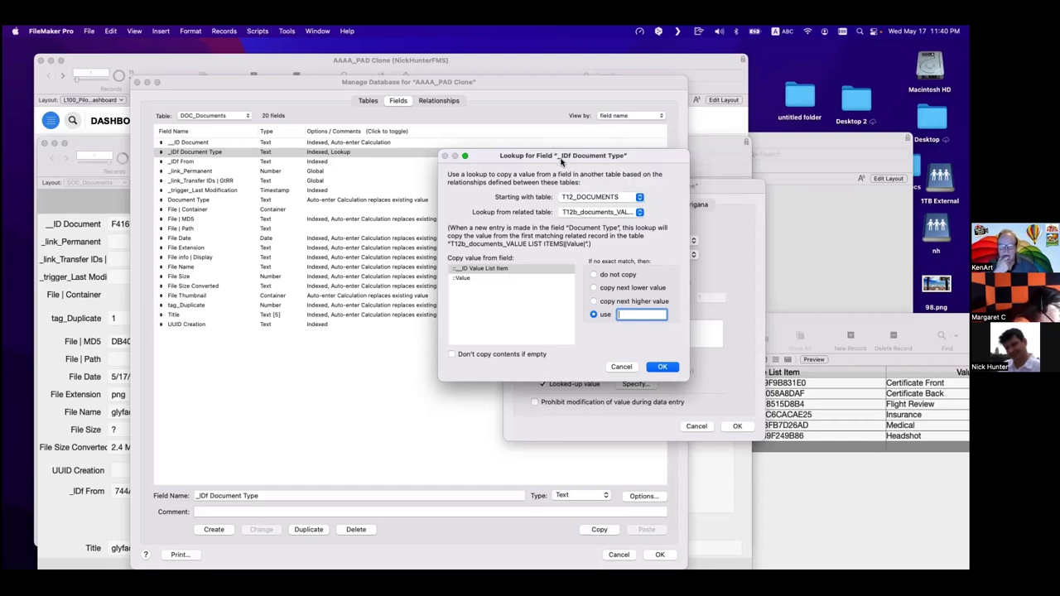
key(Return)
key(Return)
key(Return)
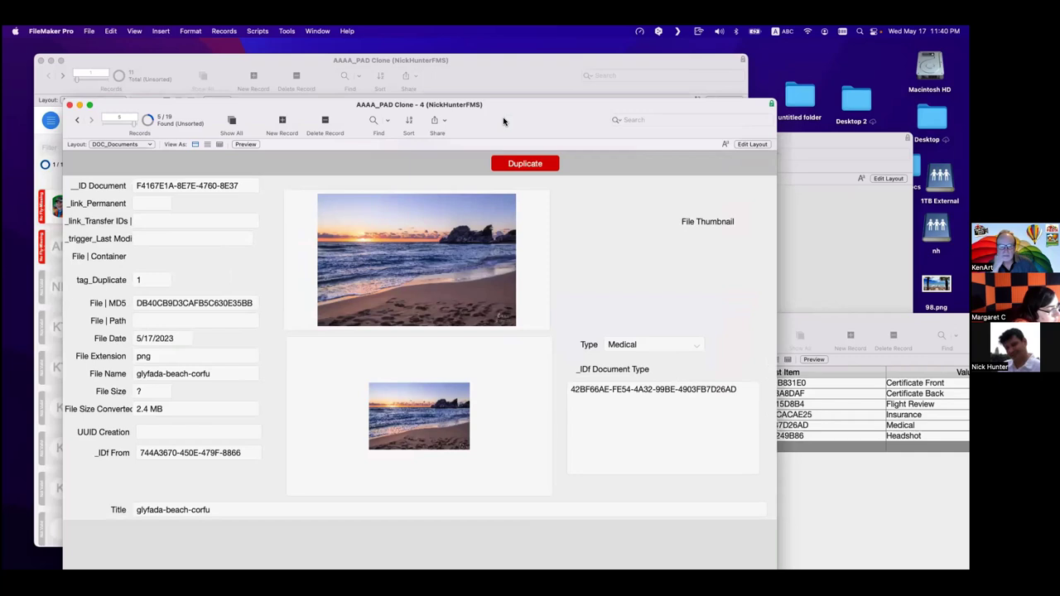
Reopen the lookup settings of the _IDf Document Type field to examine its starting table choices, and cancel back to the field list.
key(super+shift+d)
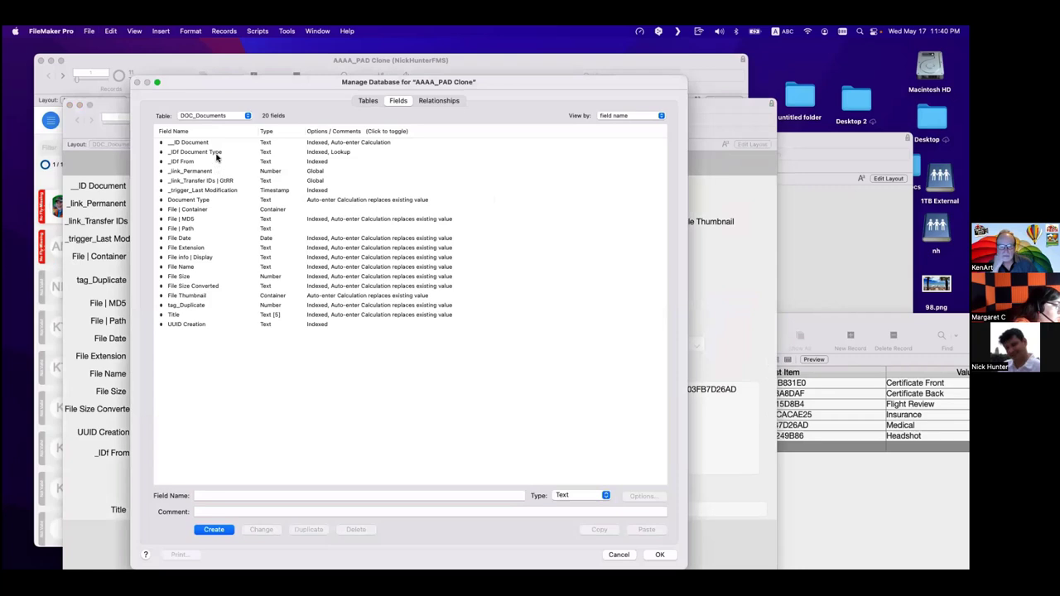
click(217, 154)
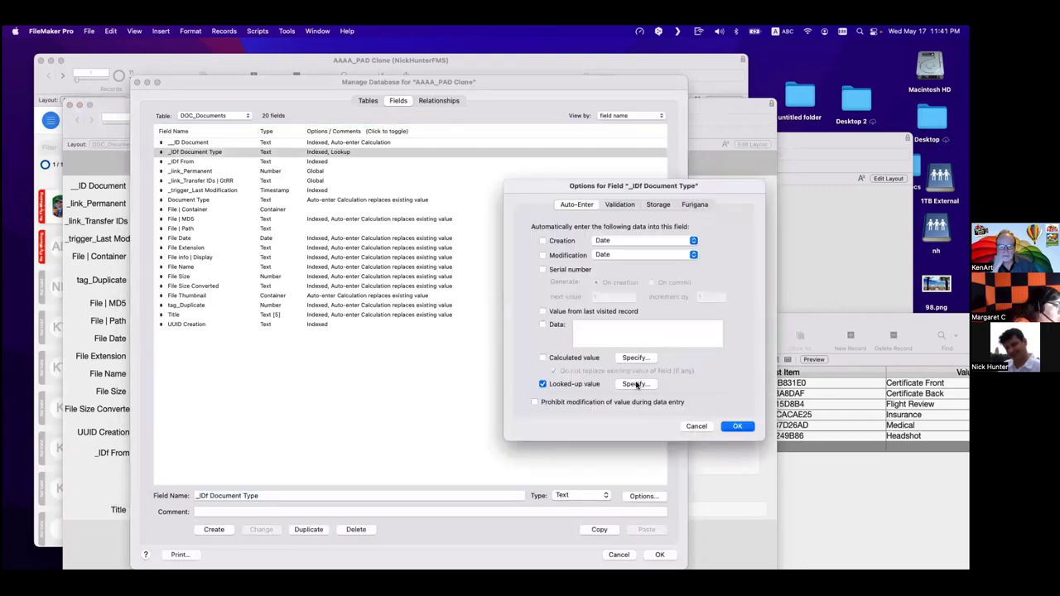
click(635, 383)
click(585, 199)
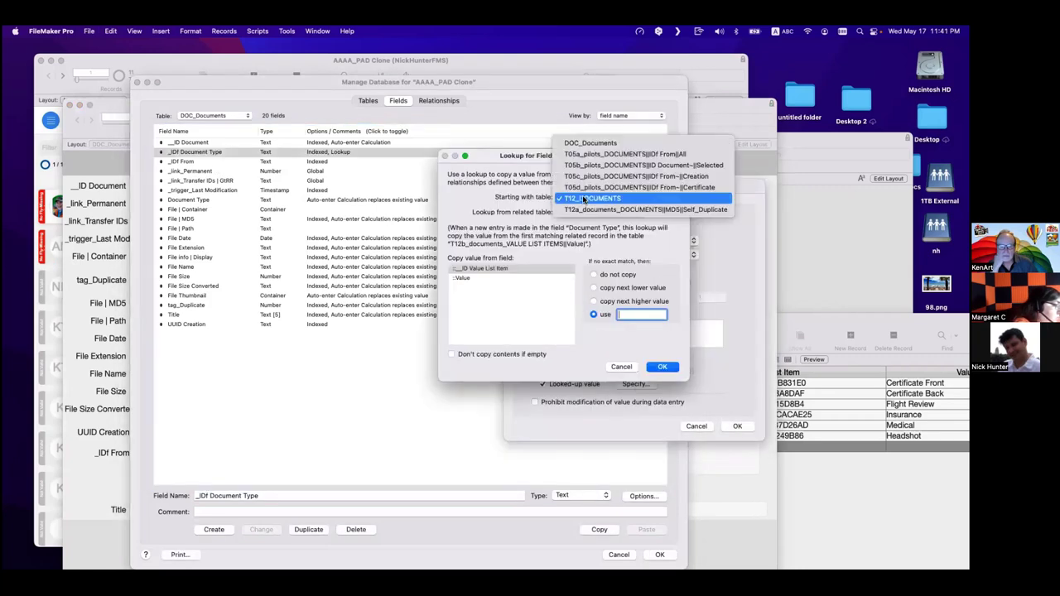
click(500, 195)
click(568, 199)
click(498, 194)
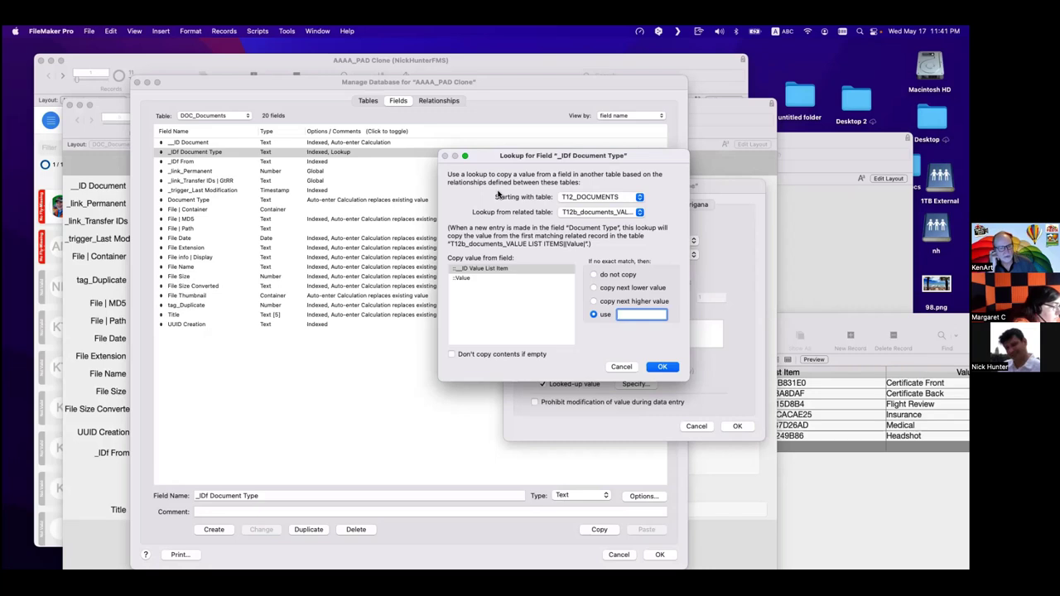
key(Escape)
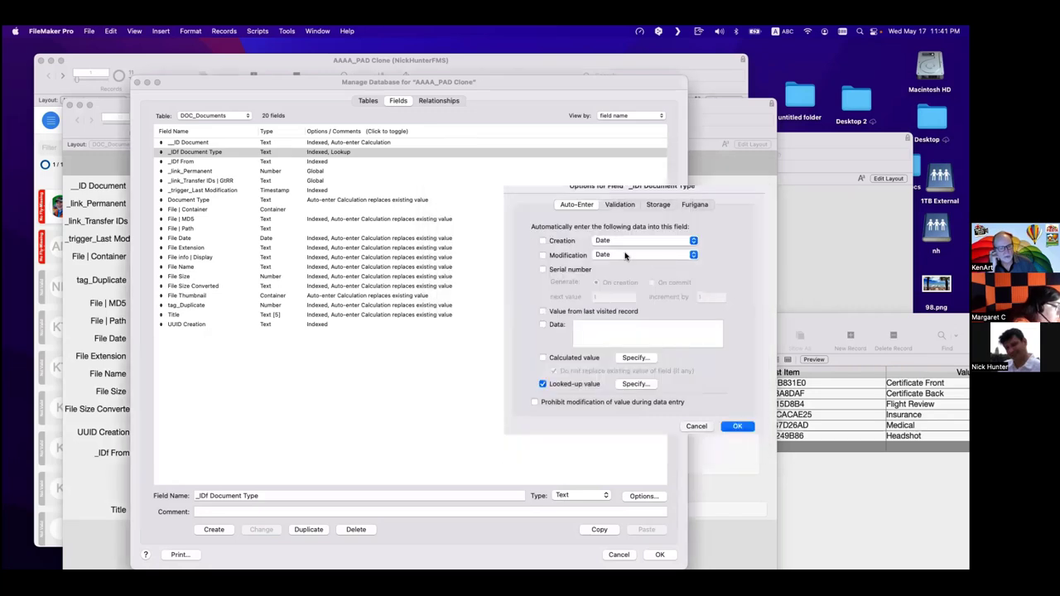
key(Escape)
drag(277, 89, 314, 89)
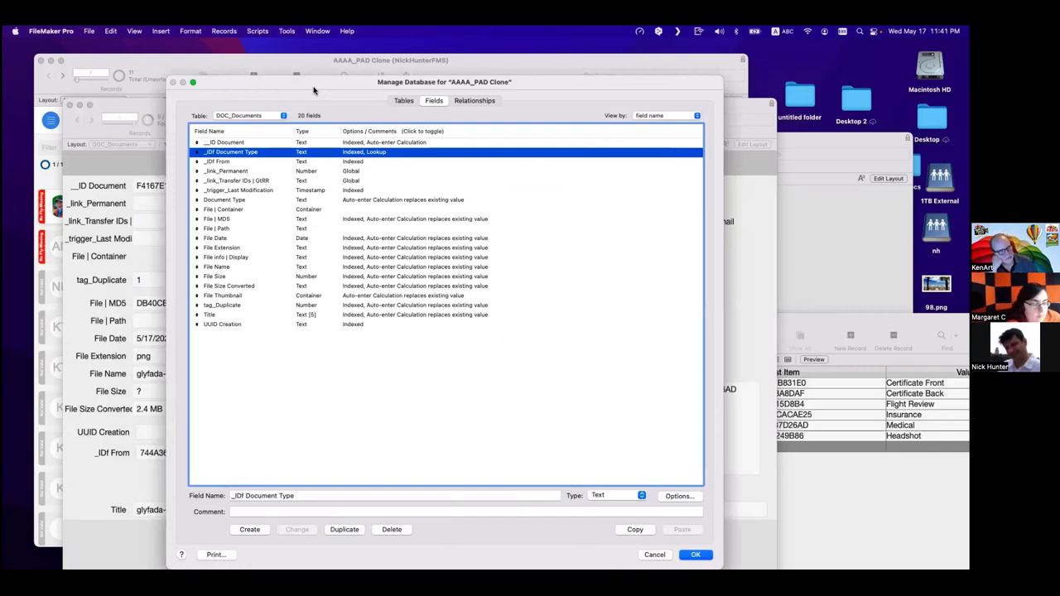
click(345, 163)
click(353, 154)
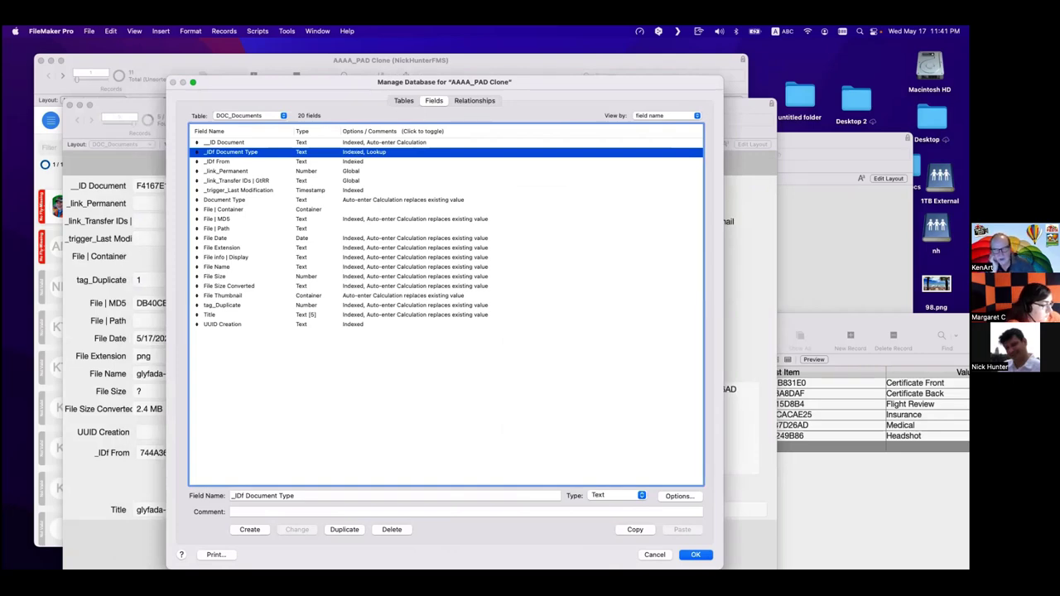
Switch to Discord to read the livestream-text-discussion question on auto-enter calculation versus lookup, and hide it again.
key(super+Tab)
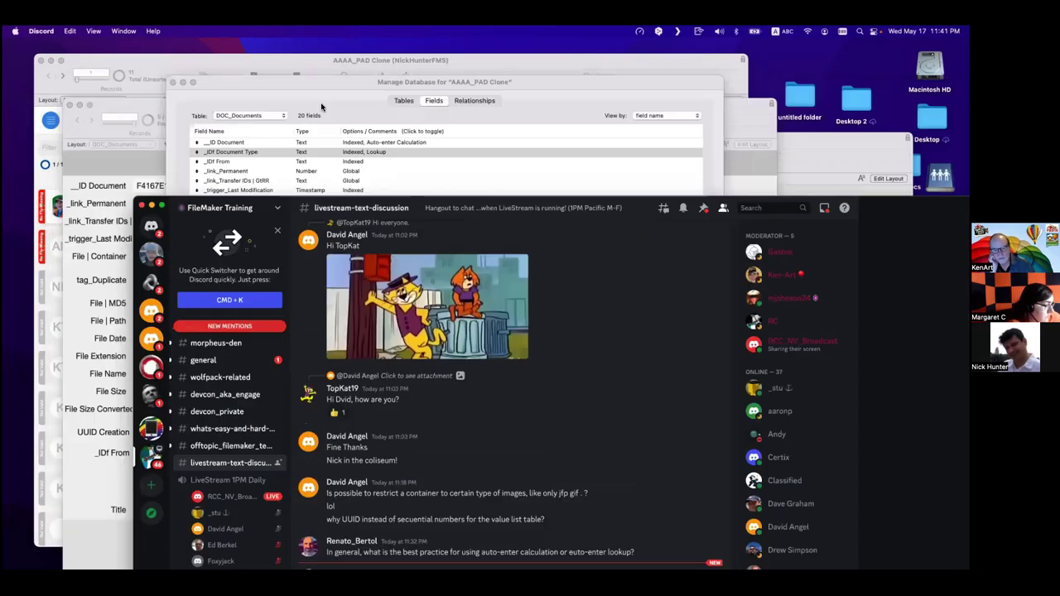
key(ctrl+alt+Return)
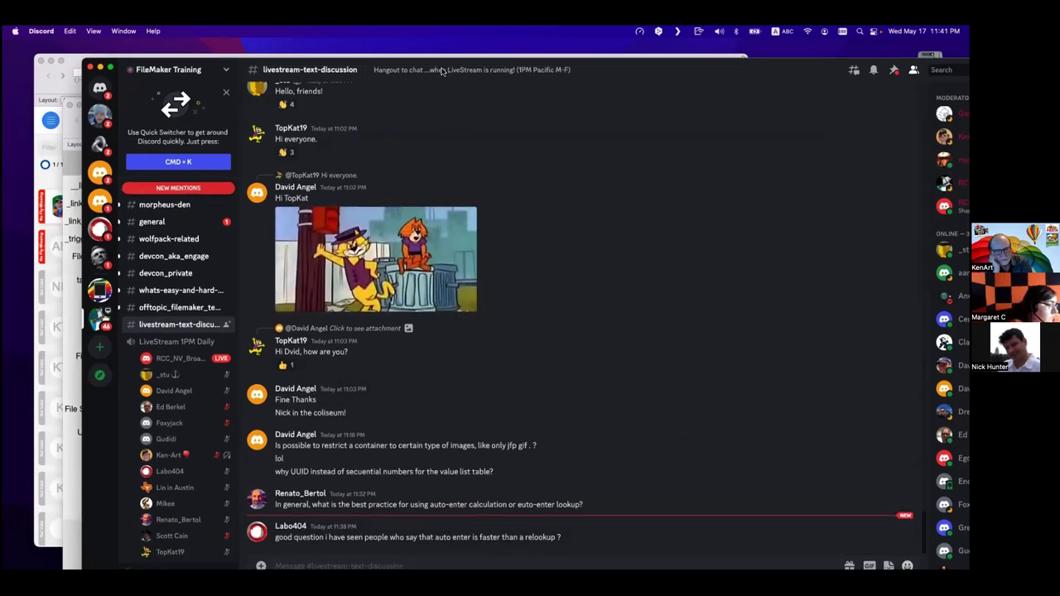
drag(149, 70, 198, 189)
double_click(199, 189)
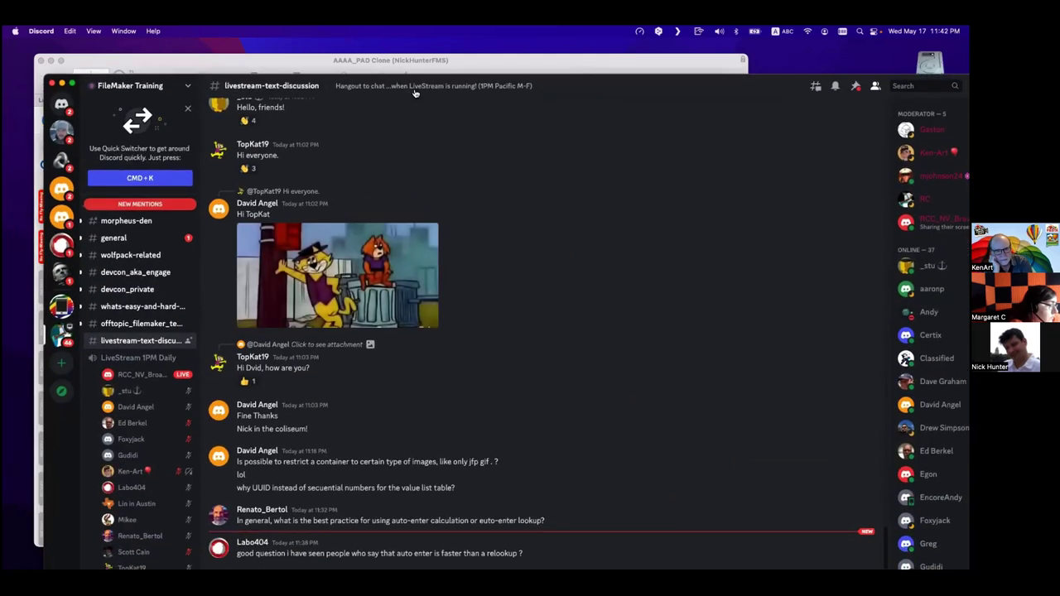
drag(417, 89, 0, 36)
key(super+h)
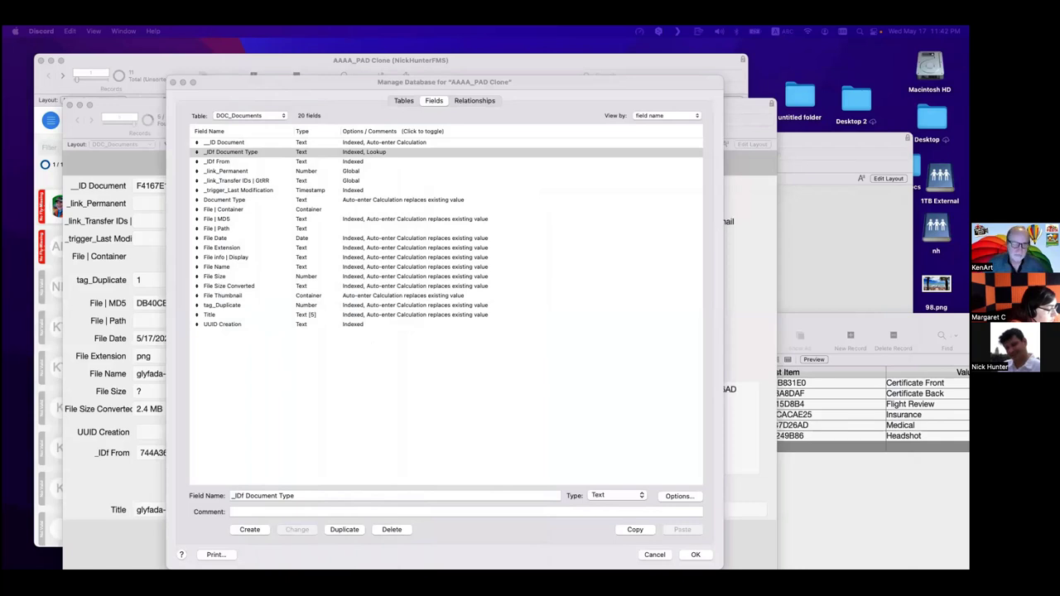
Return to FileMaker Pro's database definition and show the fields of the Pilot table.
click(308, 391)
click(262, 116)
click(243, 237)
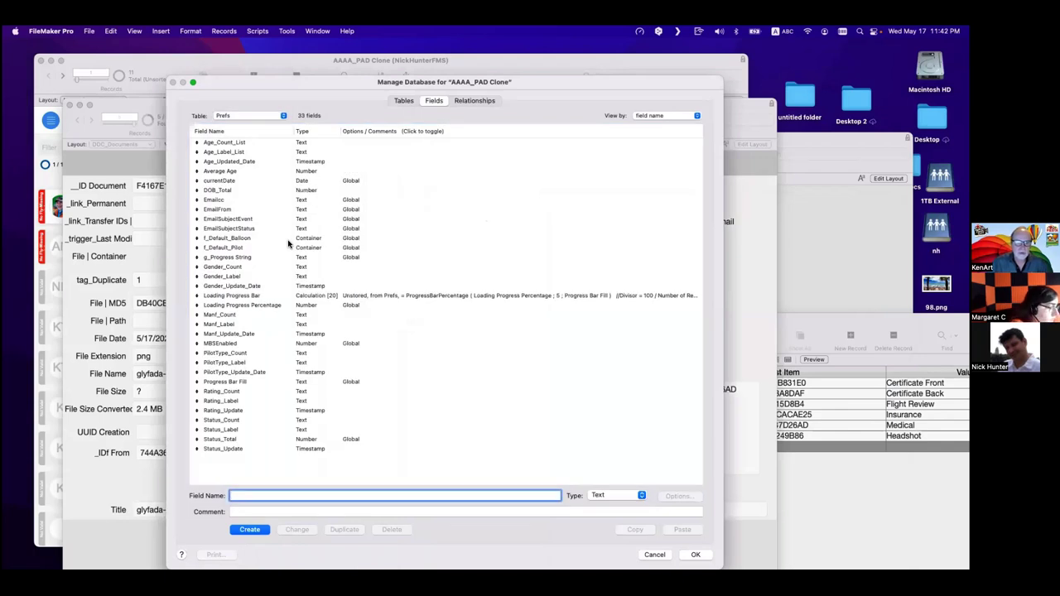
click(251, 115)
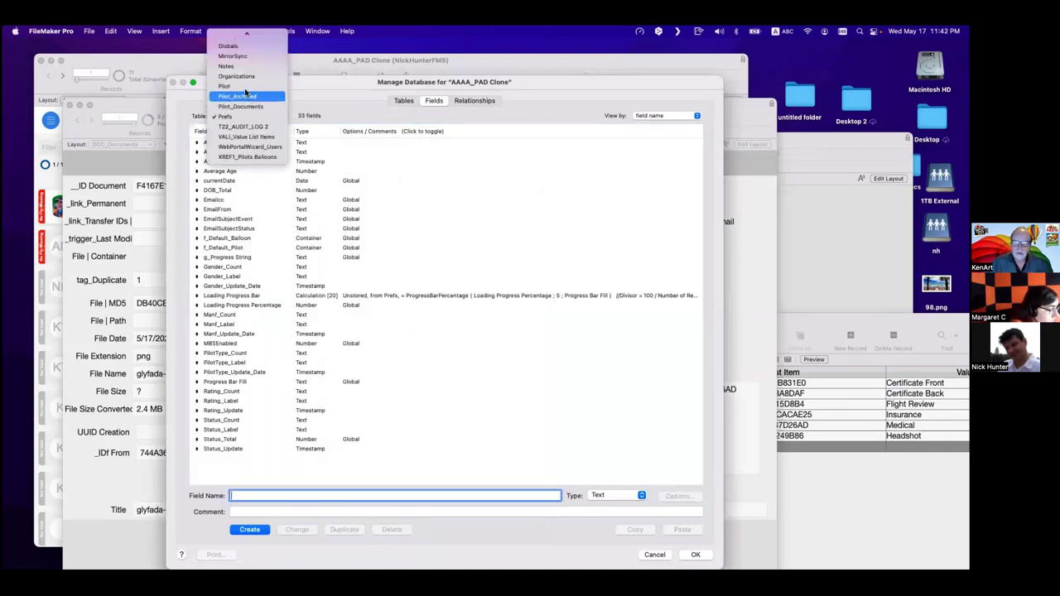
click(245, 87)
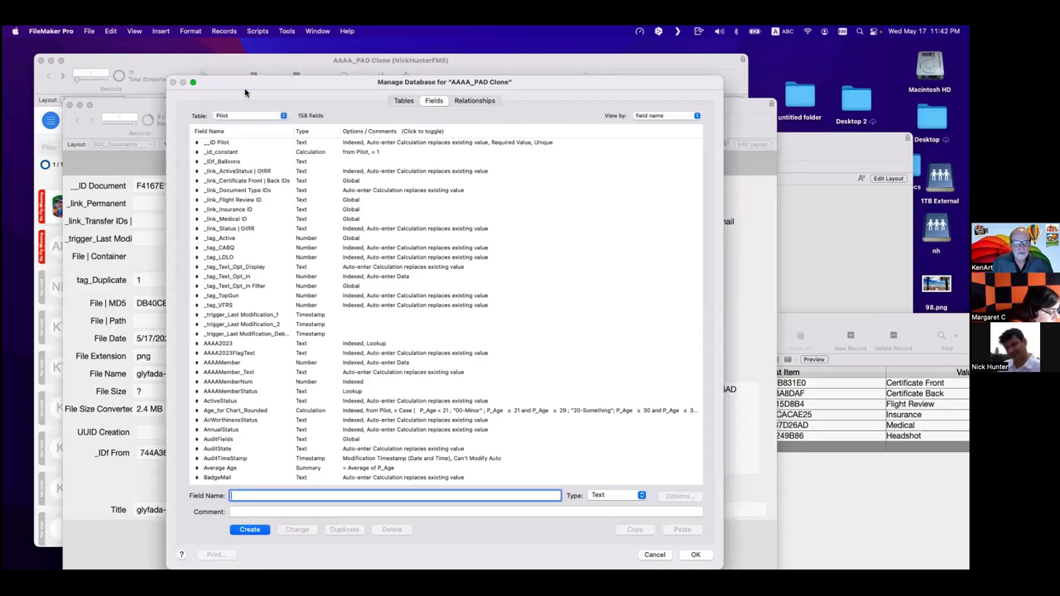
Examine the List expression in the auto-enter calculation of the _link_Document Type IDs field, and cancel out of its options.
click(313, 191)
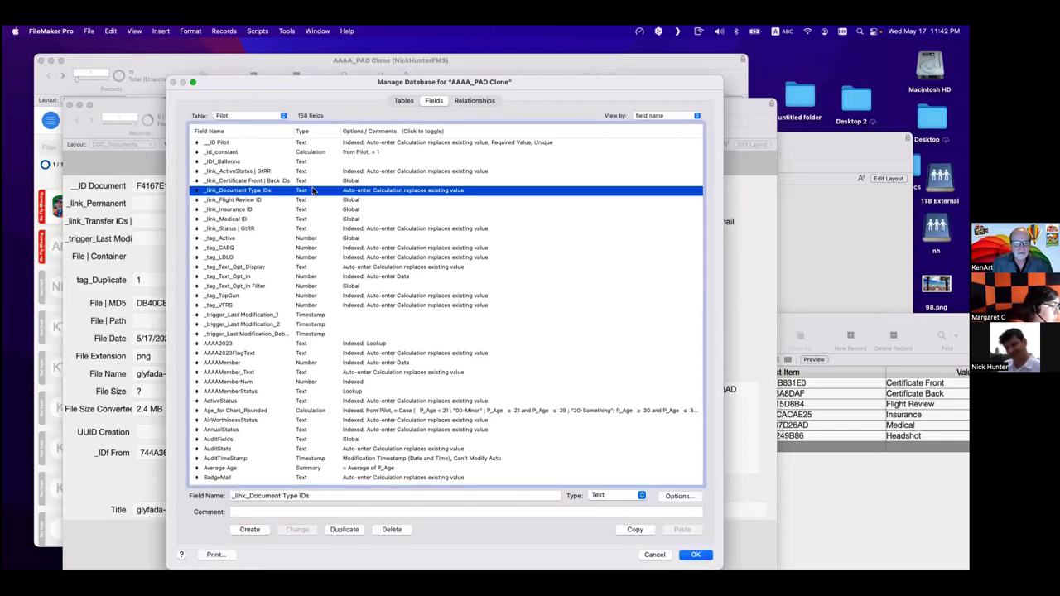
double_click(313, 191)
click(645, 358)
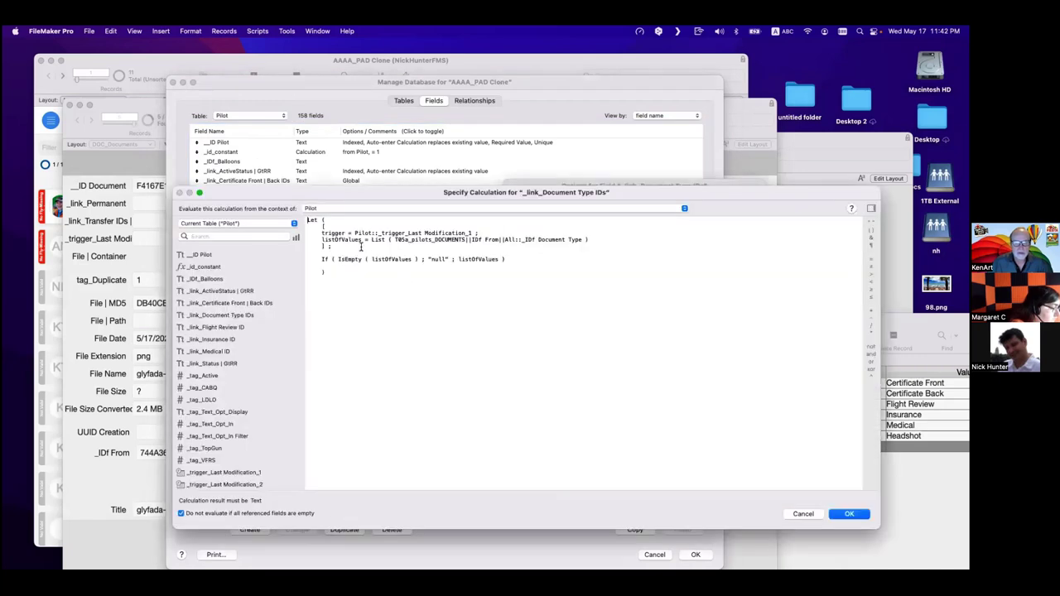
drag(369, 239, 588, 240)
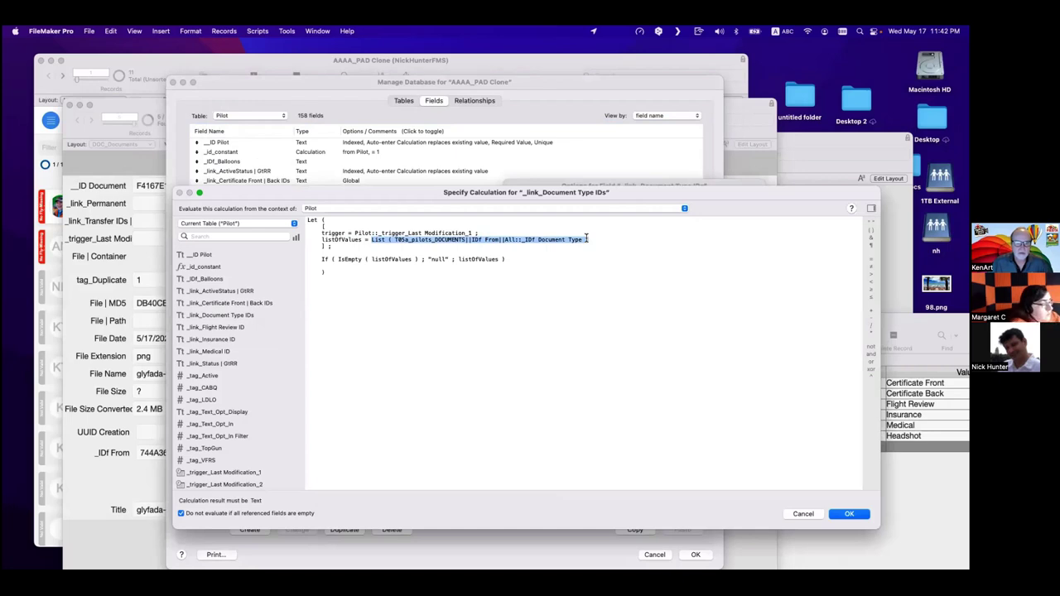
click(374, 241)
drag(371, 240, 592, 239)
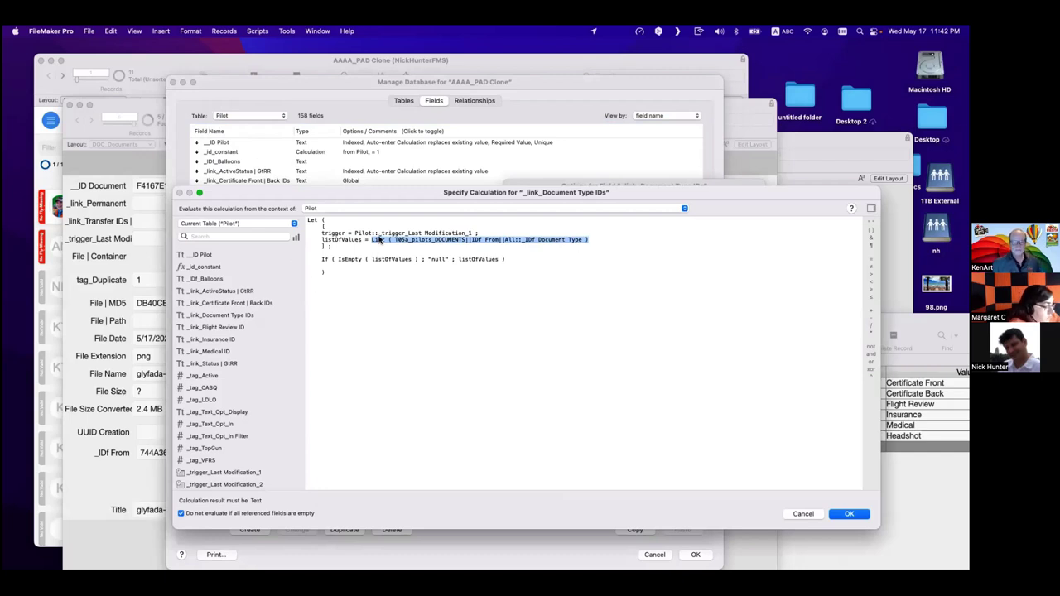
key(Escape)
key(Escape)
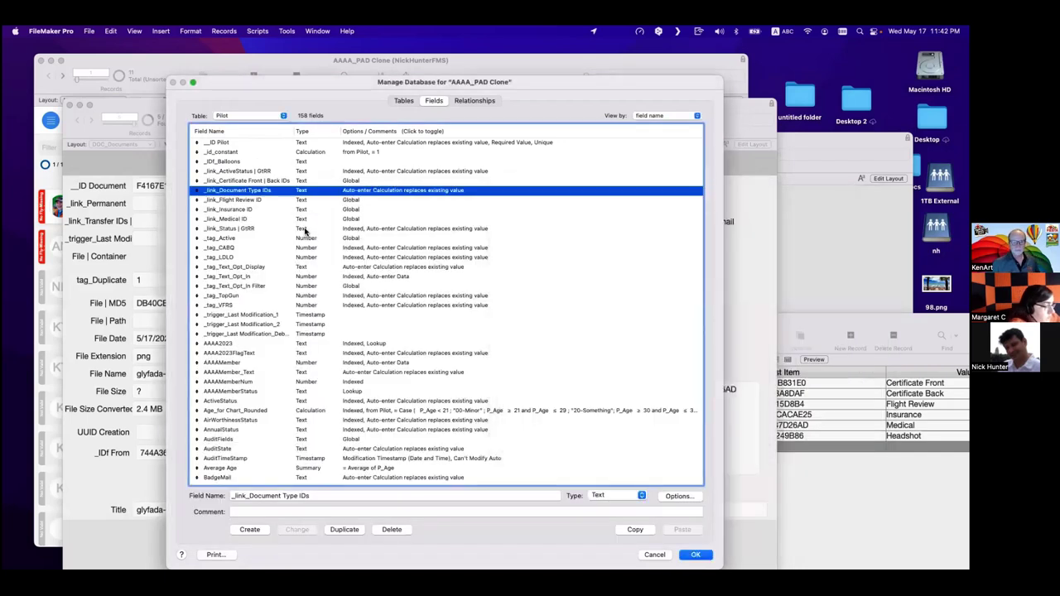
Duplicate the _link_Document Type IDs field and rename the copy to _link_Document Type IDs Lookup.
click(344, 530)
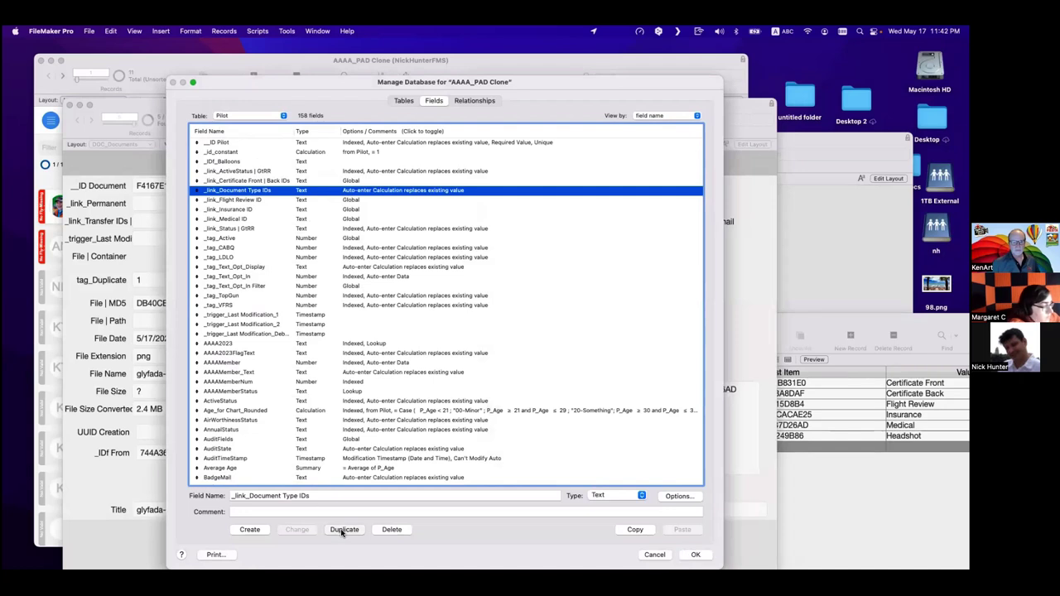
double_click(316, 495)
text(Lookup)
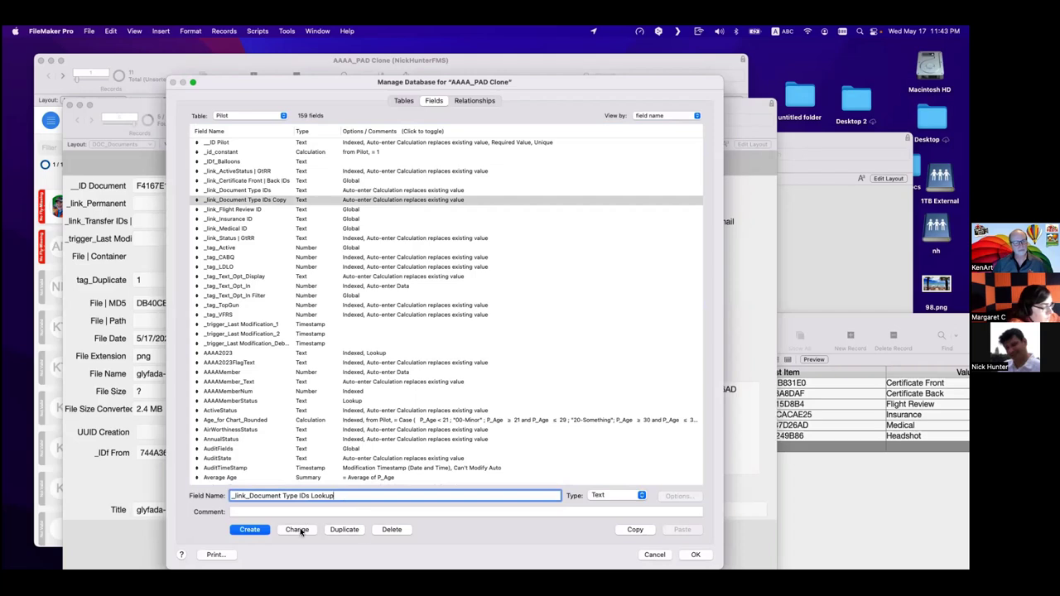
click(297, 529)
View the auto-enter calculations of _link_Document Type IDs and its Lookup duplicate, leaving the duplicate's field options open.
double_click(350, 193)
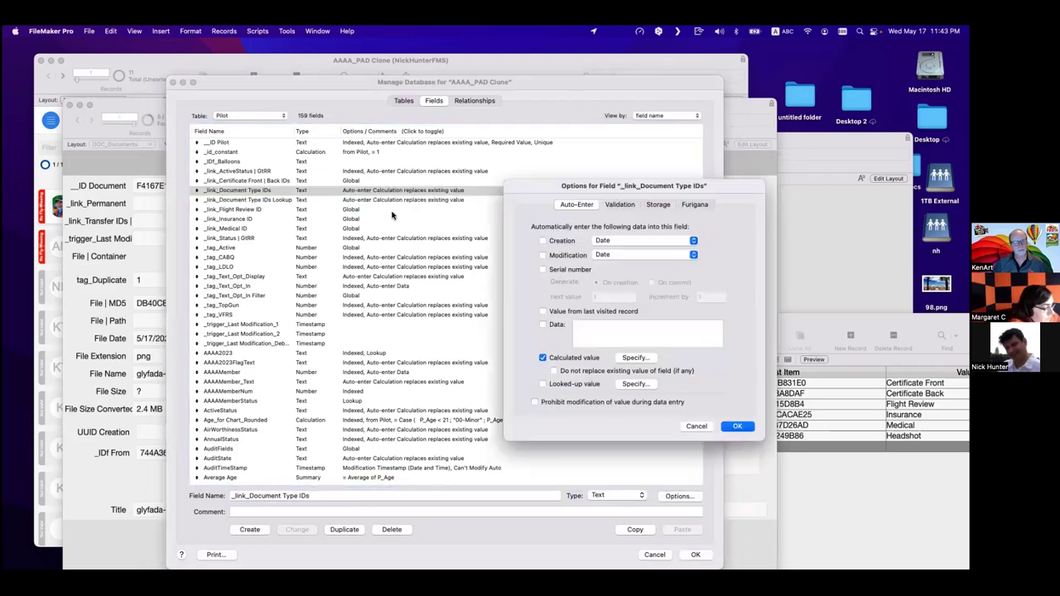
click(646, 361)
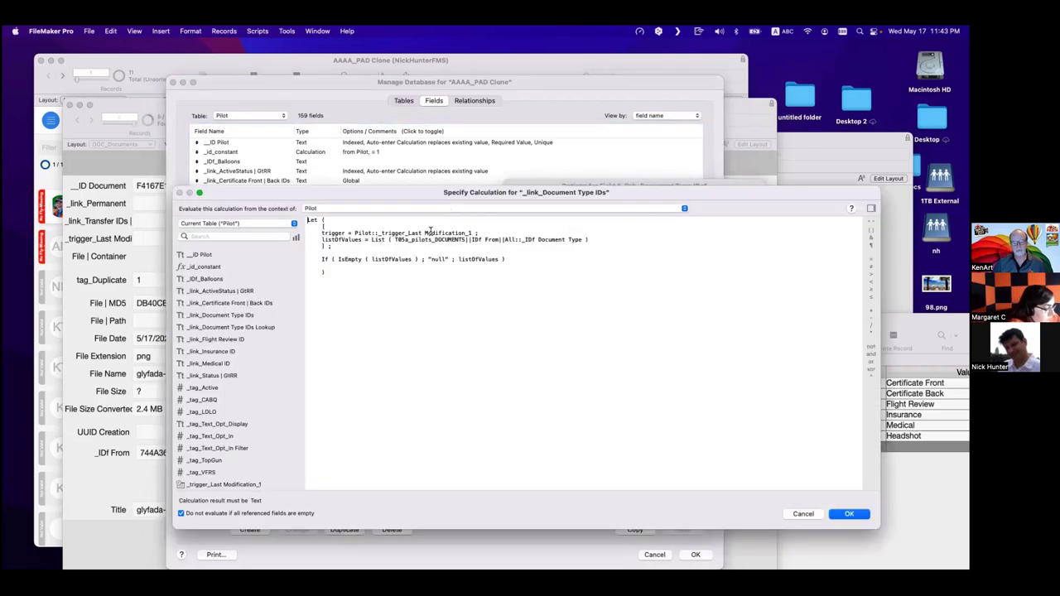
key(Escape)
key(Escape)
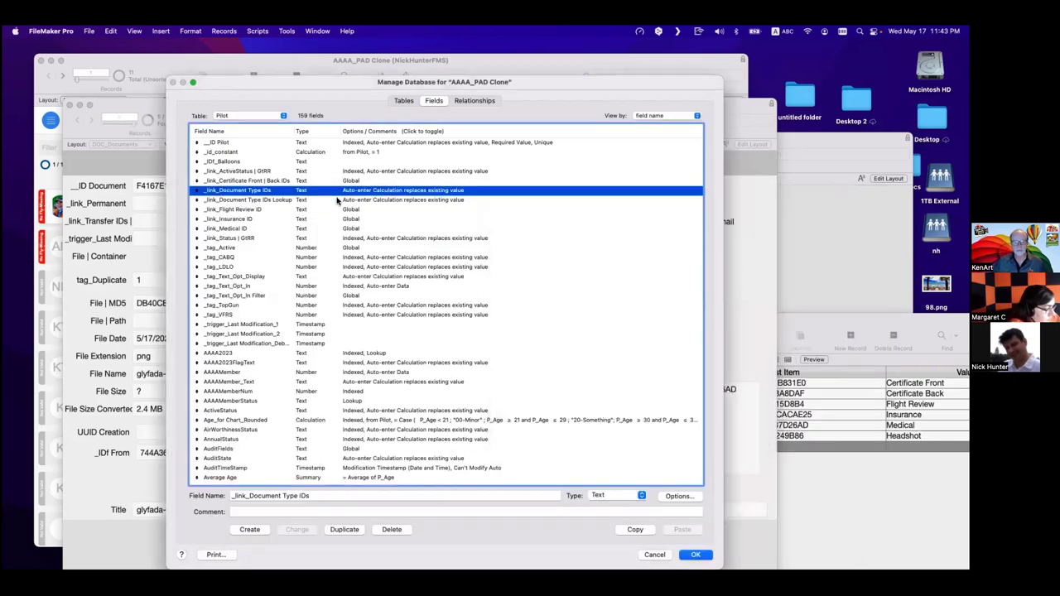
click(337, 201)
double_click(337, 201)
click(630, 360)
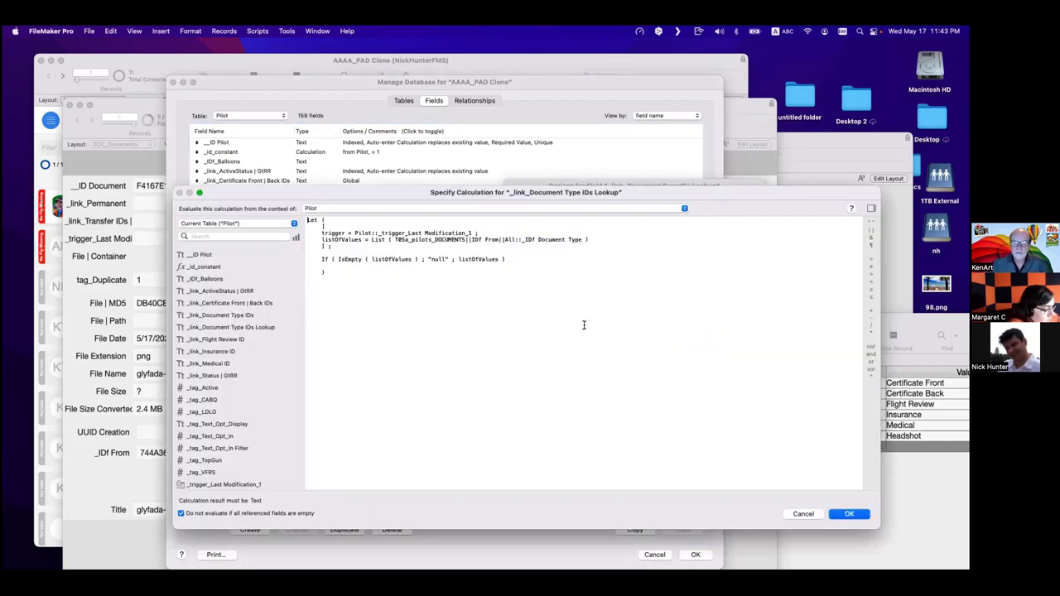
key(Escape)
Make the duplicate a looked-up value starting with Pilot, copying _IDf Document Type from T05a_pilots_DOCUMENTS||IDf From||All.
click(572, 388)
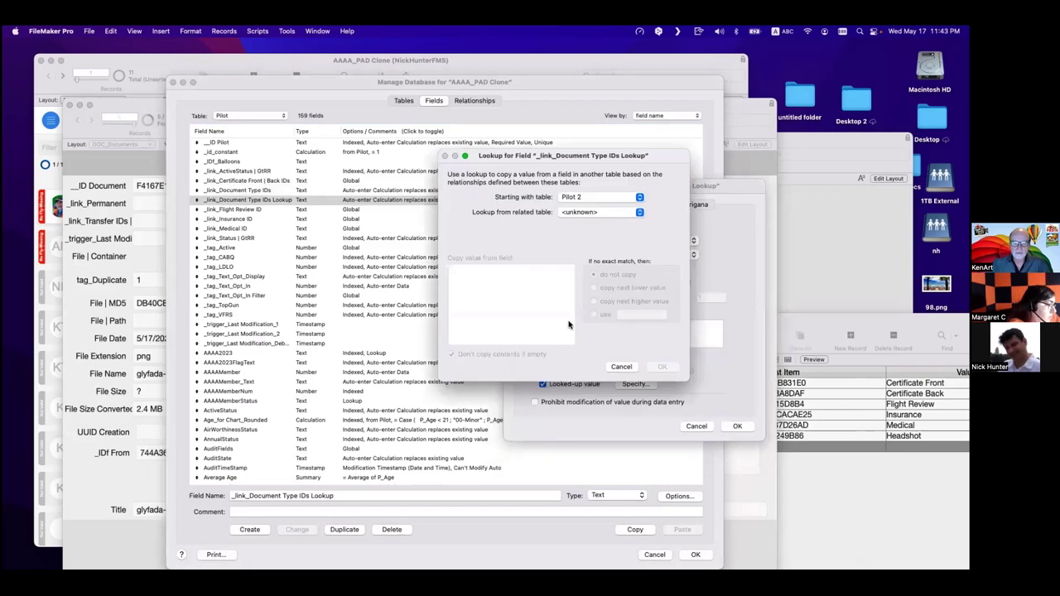
click(579, 197)
click(579, 188)
click(607, 214)
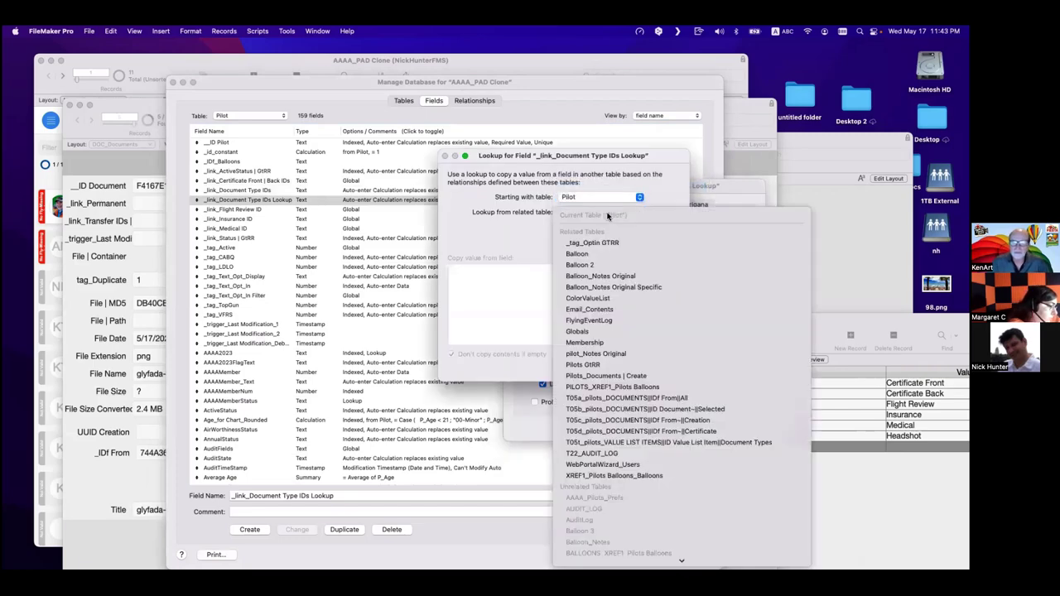
click(618, 410)
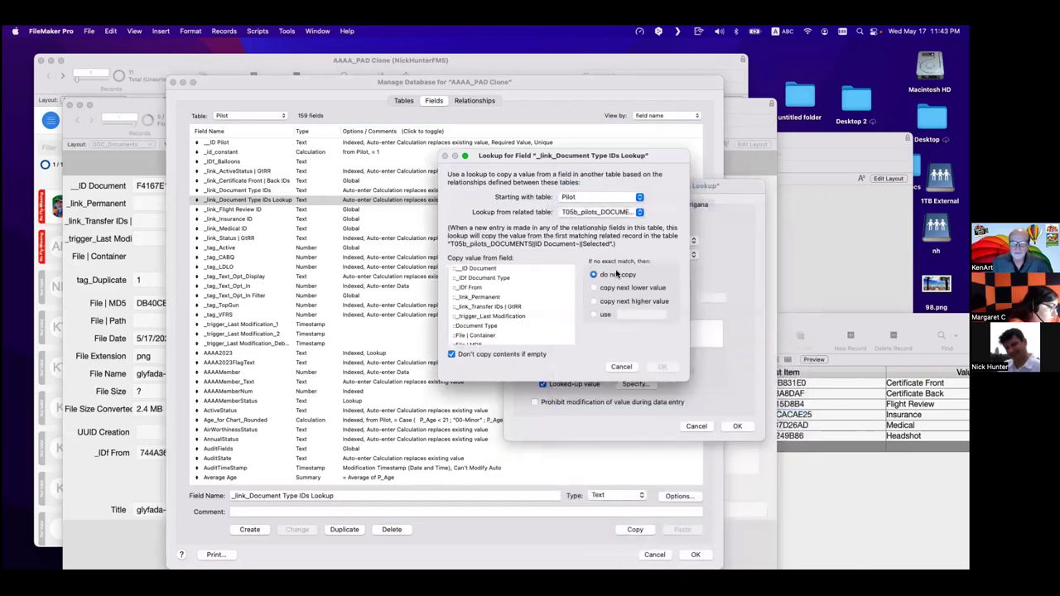
click(599, 212)
click(613, 204)
click(497, 279)
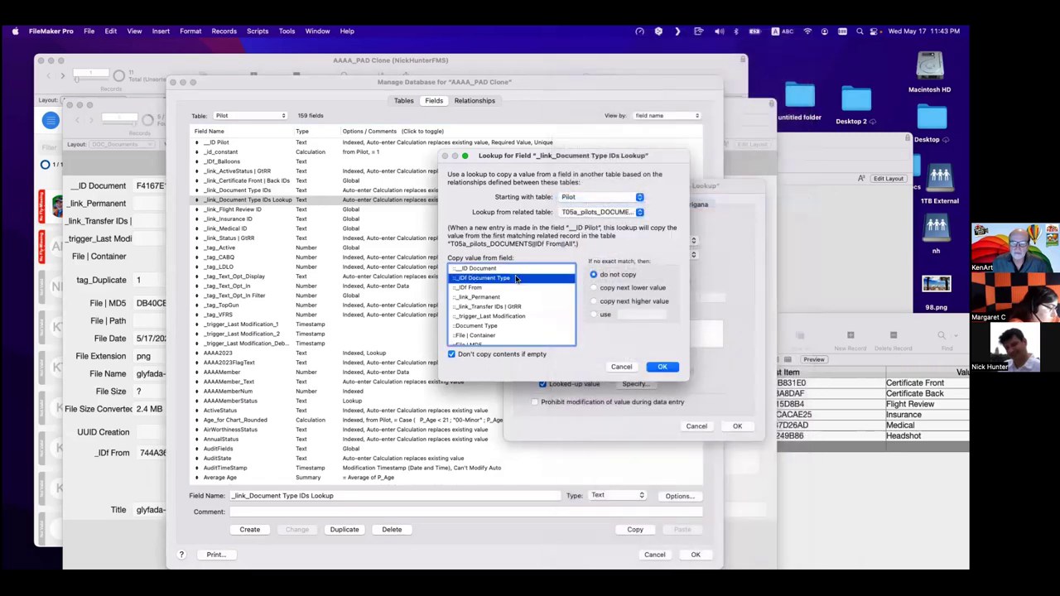
click(663, 367)
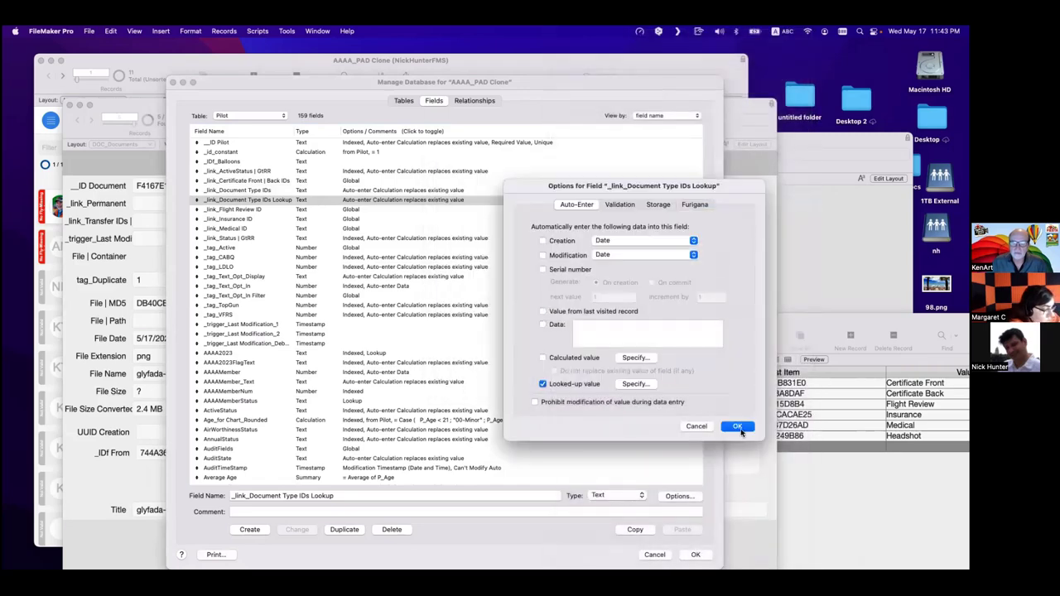
click(738, 426)
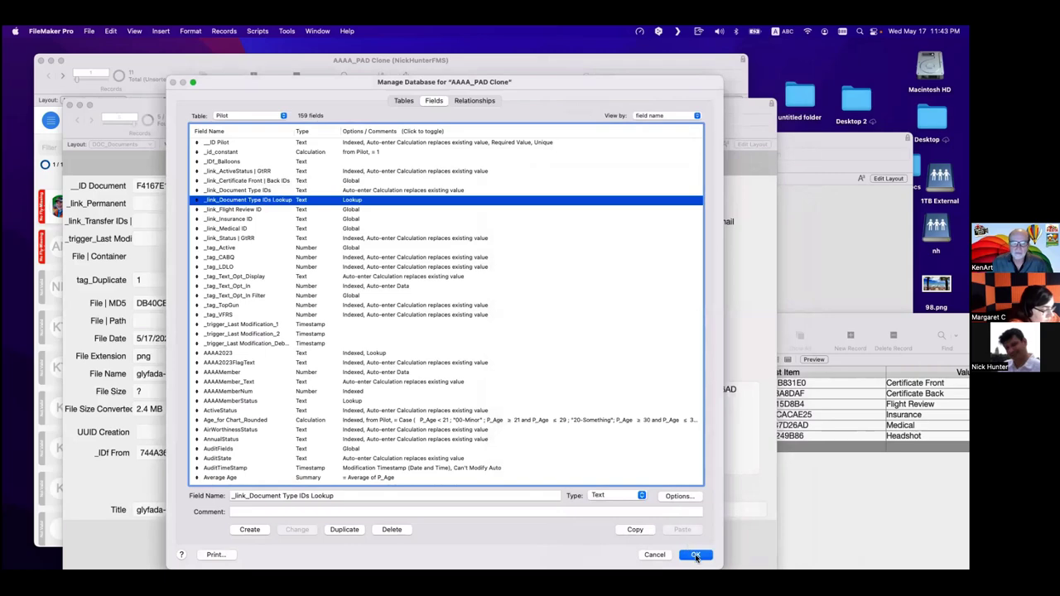
Recheck the related table in the new field's lookup, keep T05a_pilots_DOCUMENTS||IDf From||All, and save the database definition.
double_click(355, 199)
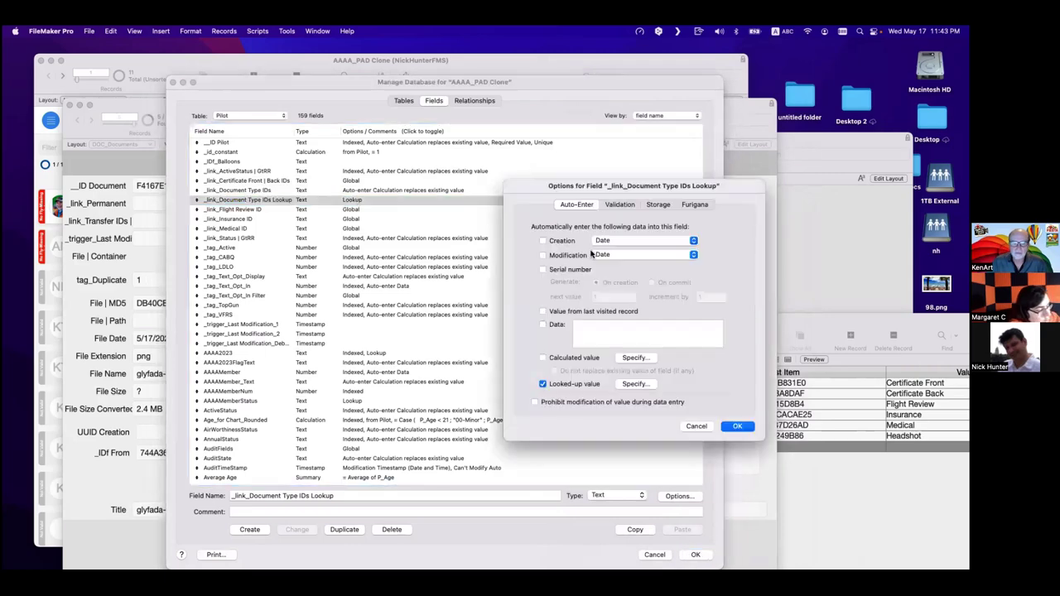
click(635, 386)
click(607, 213)
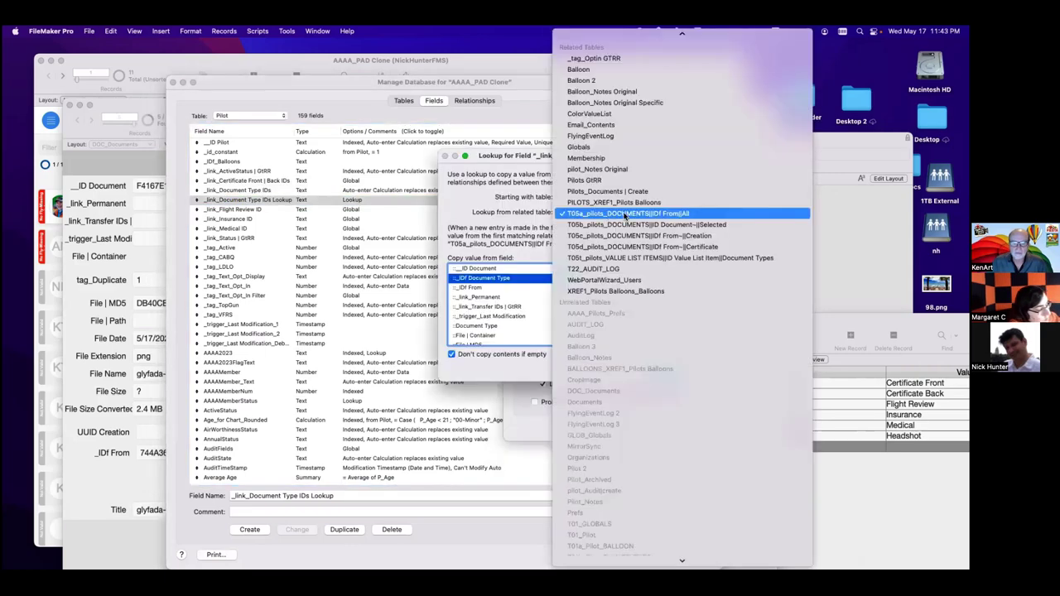
click(675, 217)
key(Return)
click(738, 428)
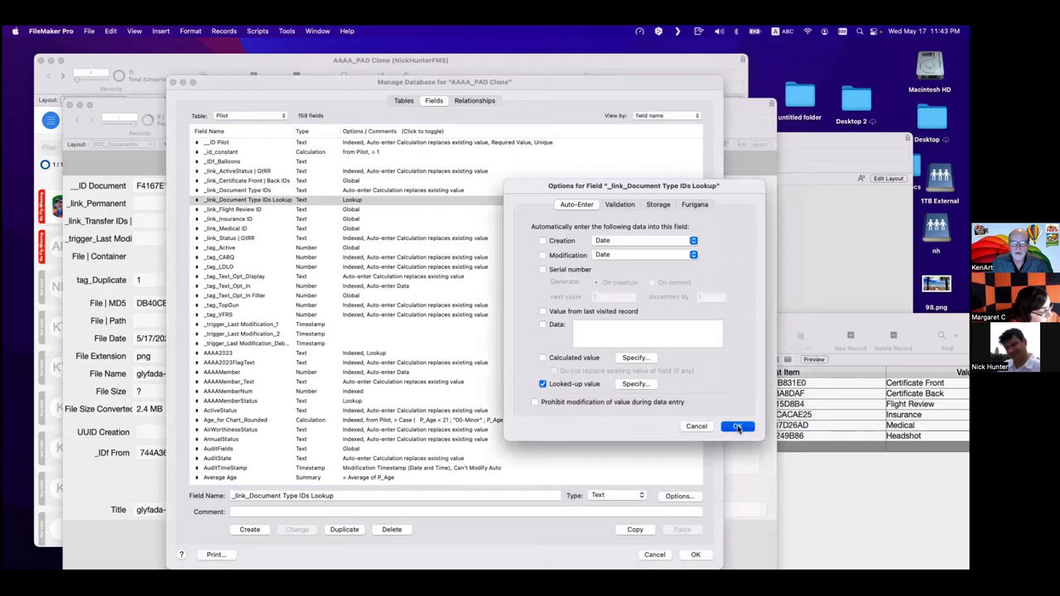
click(695, 555)
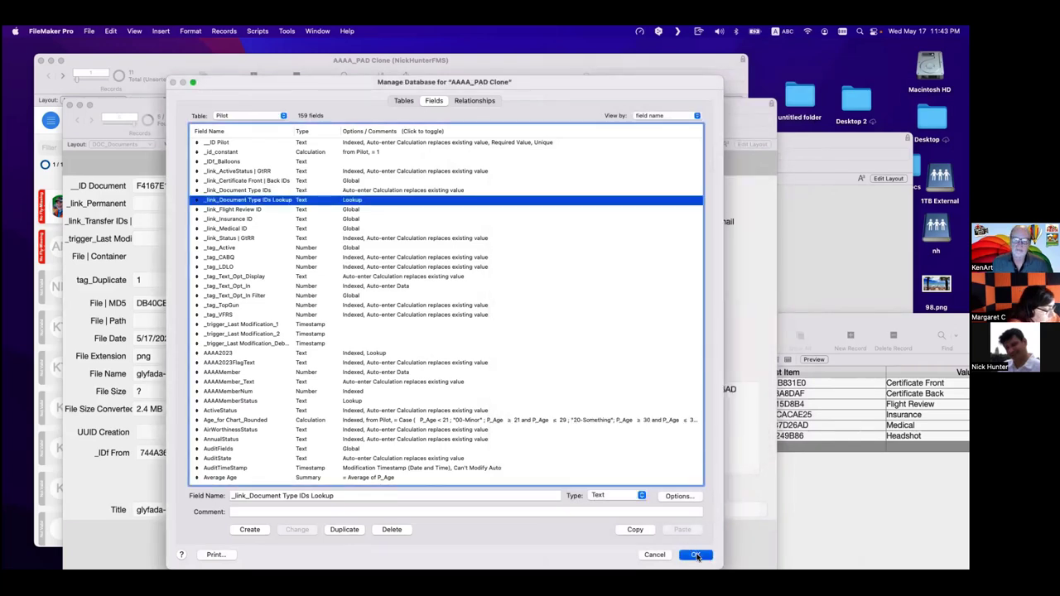
Filter the layout list by "Pilot" and open the Pilot Verification layout in its own window.
key(super+shift+l)
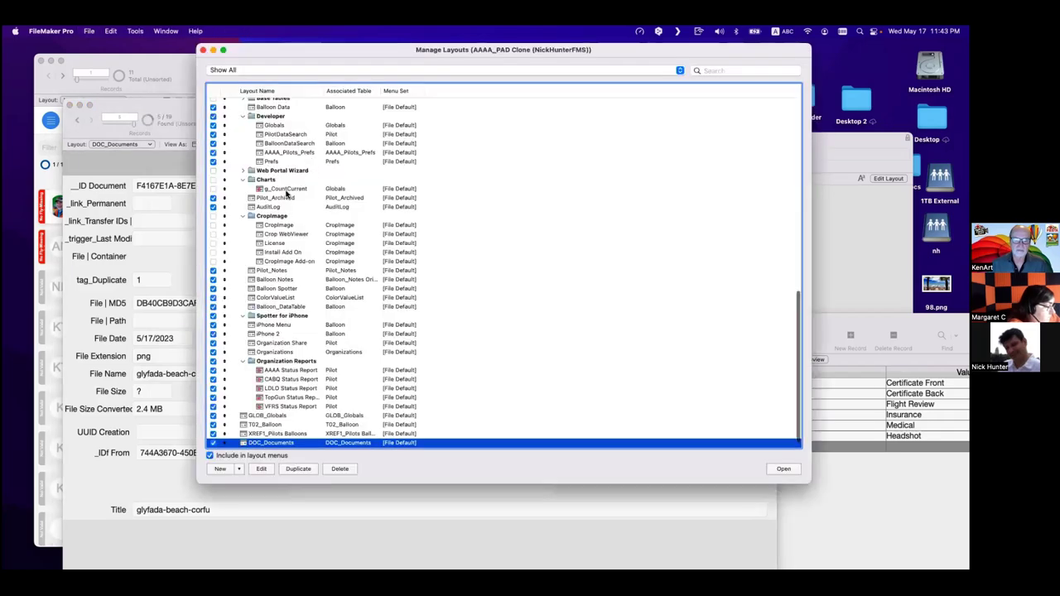
scroll(286, 193, up, 15)
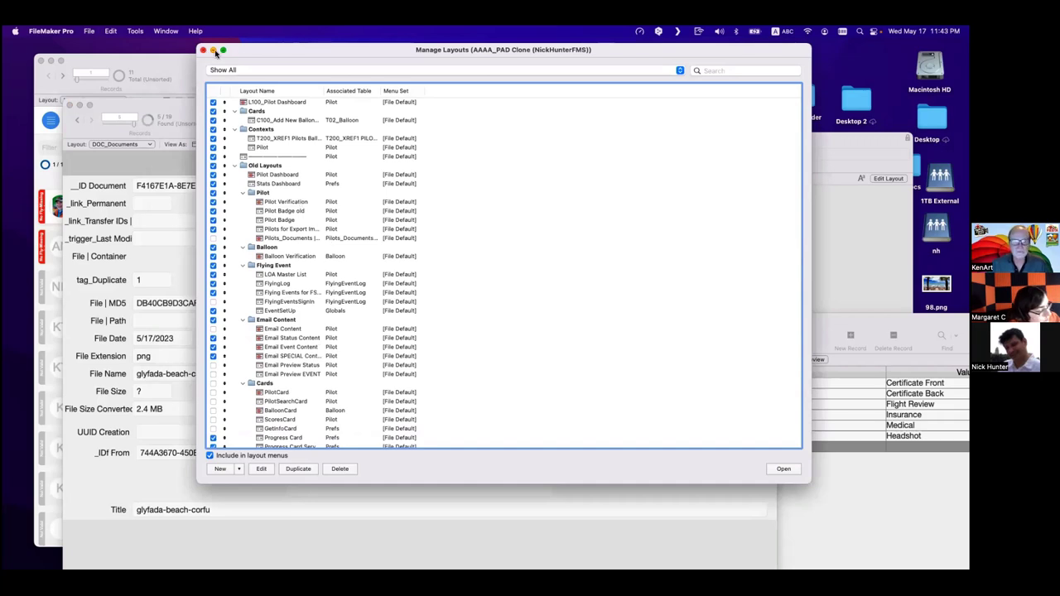
scroll(332, 224, down, 5)
scroll(331, 224, down, 2)
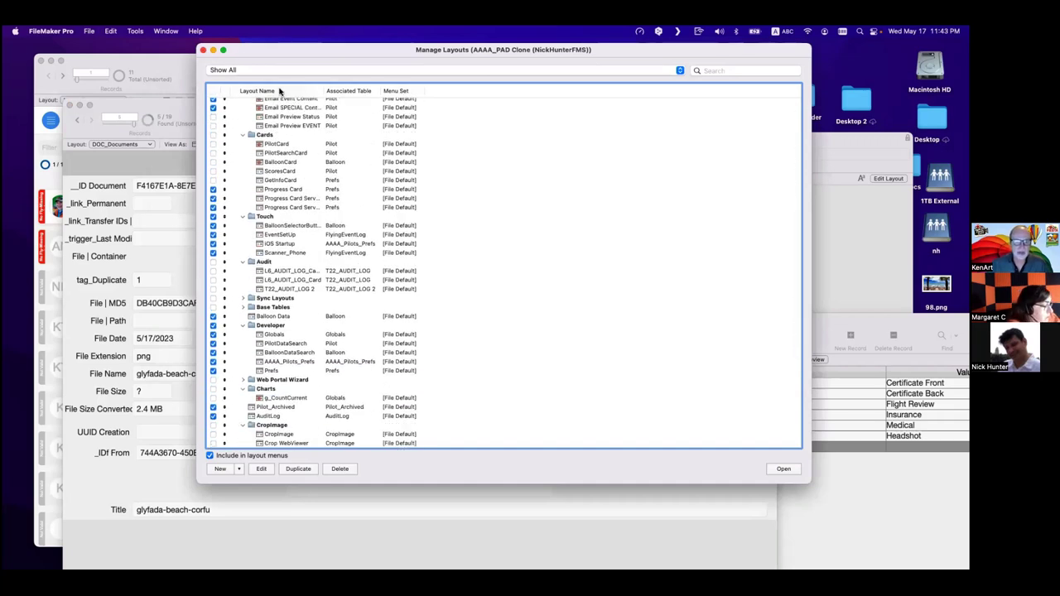
drag(273, 50, 246, 66)
scroll(372, 249, up, 10)
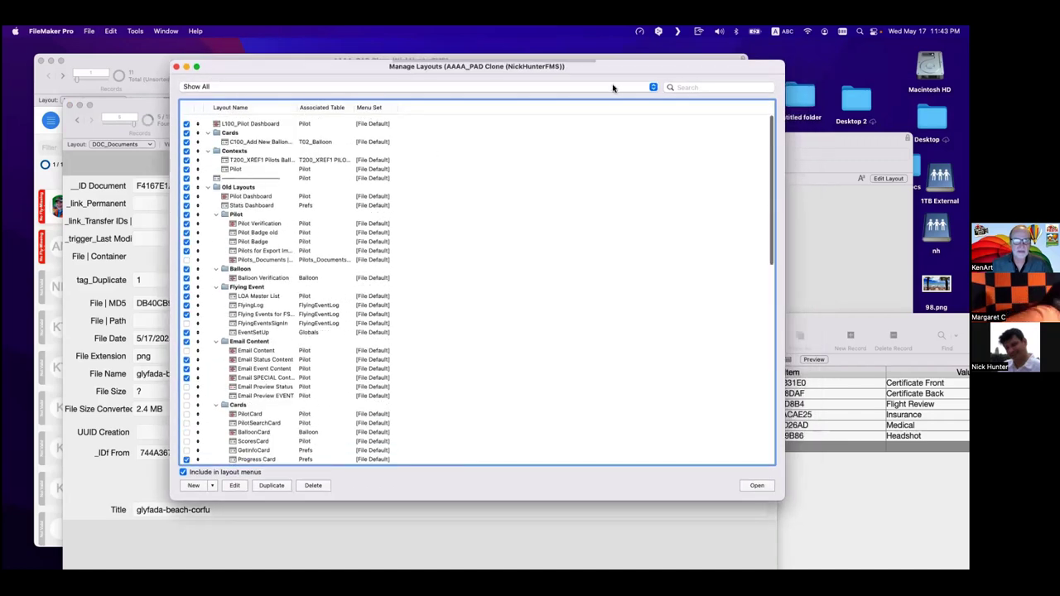
click(682, 87)
text(Pilot)
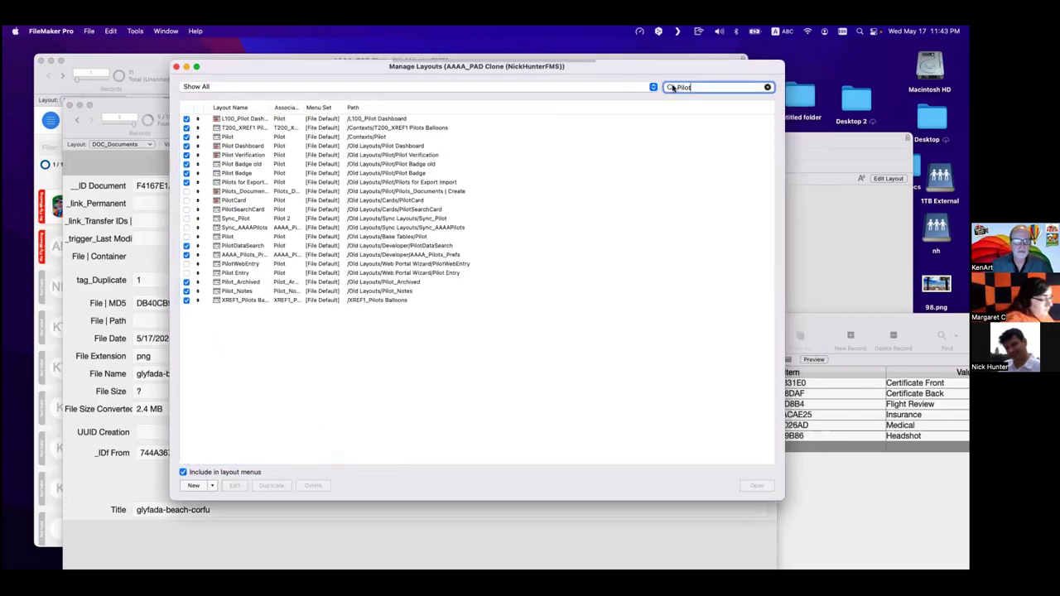
click(248, 136)
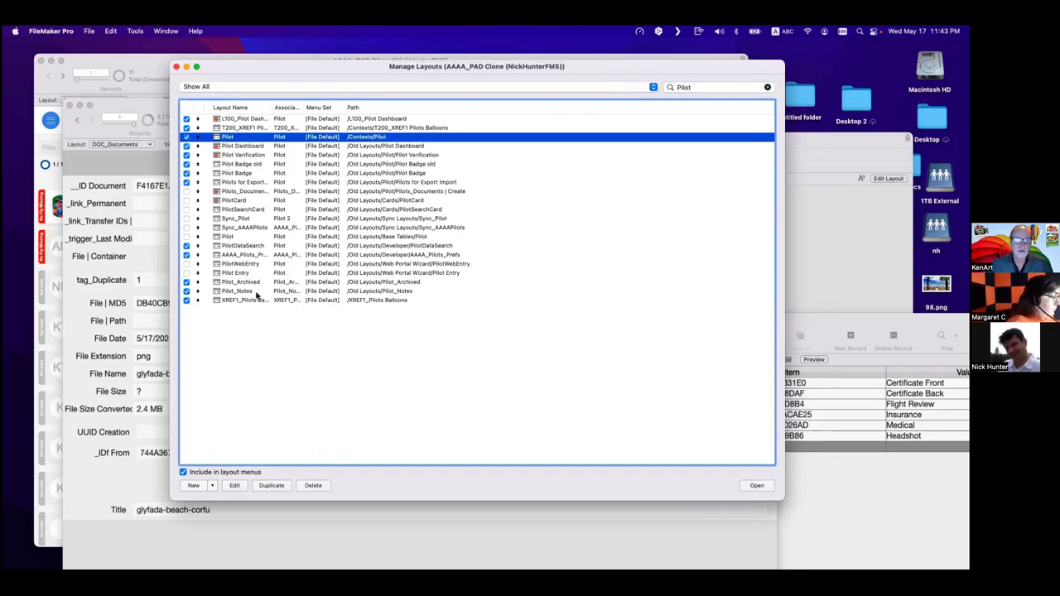
click(253, 154)
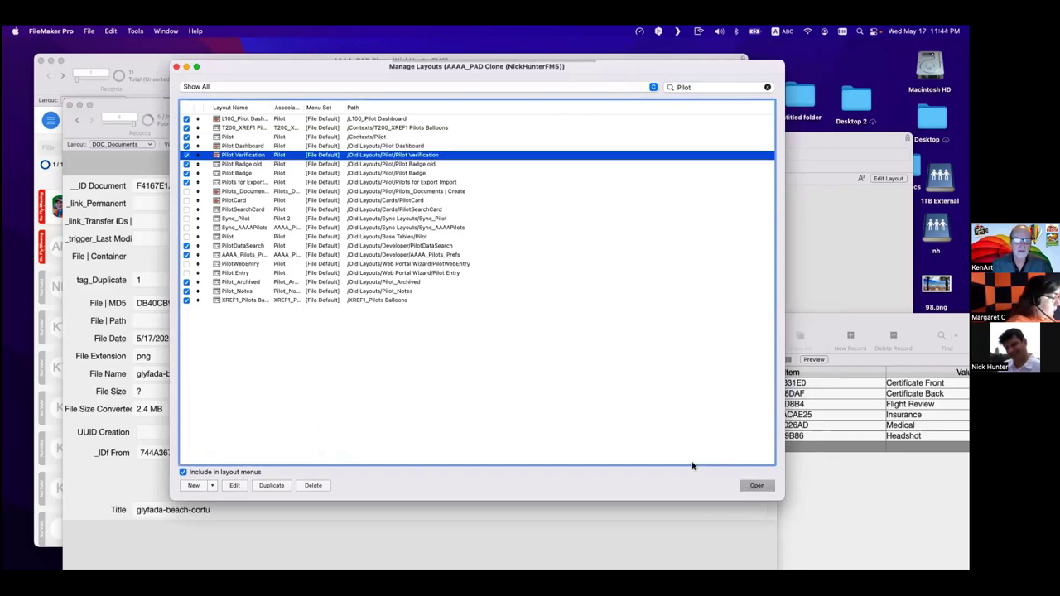
key(Return)
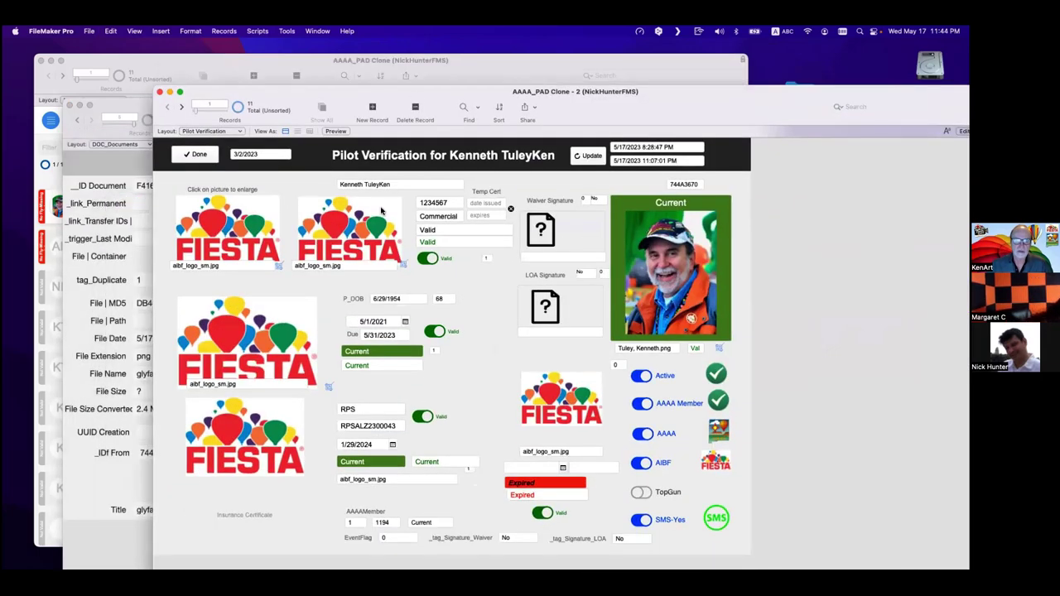
In layout editing, create a new computer form layout showing records from Pilot, keeping the default name.
key(super+l)
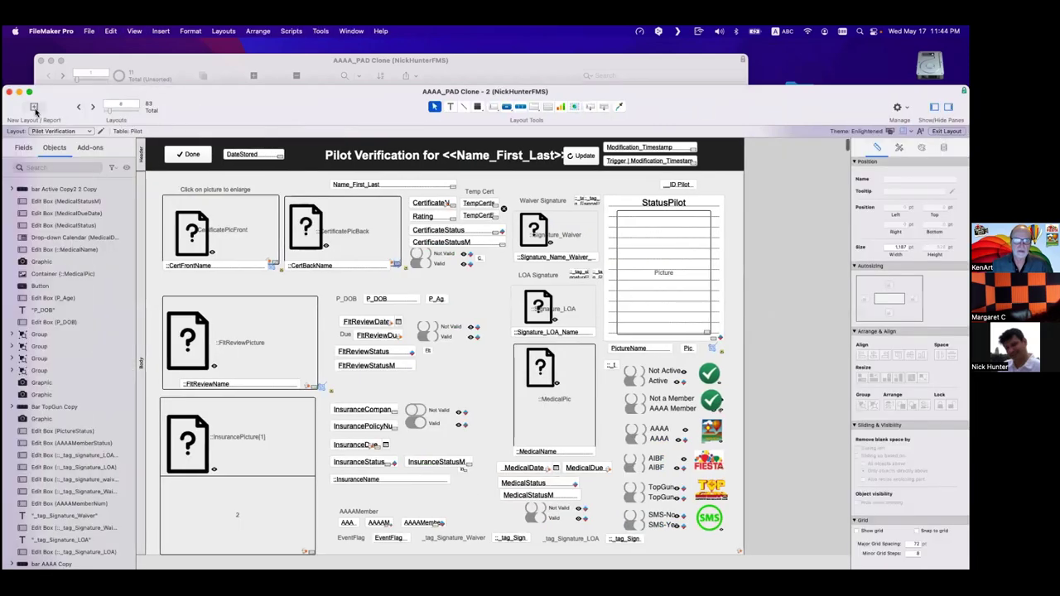
click(35, 108)
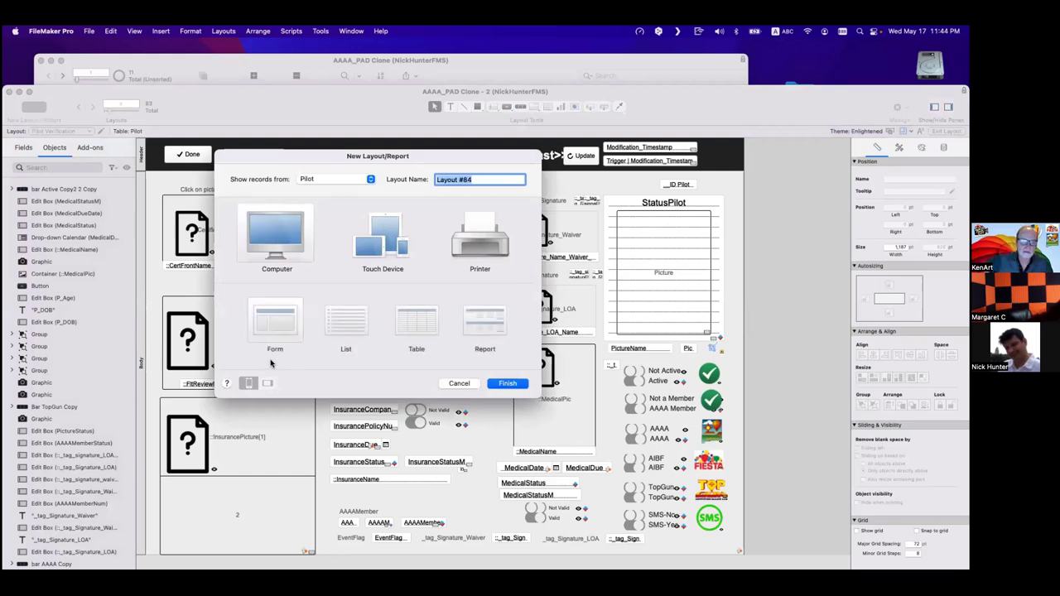
click(511, 383)
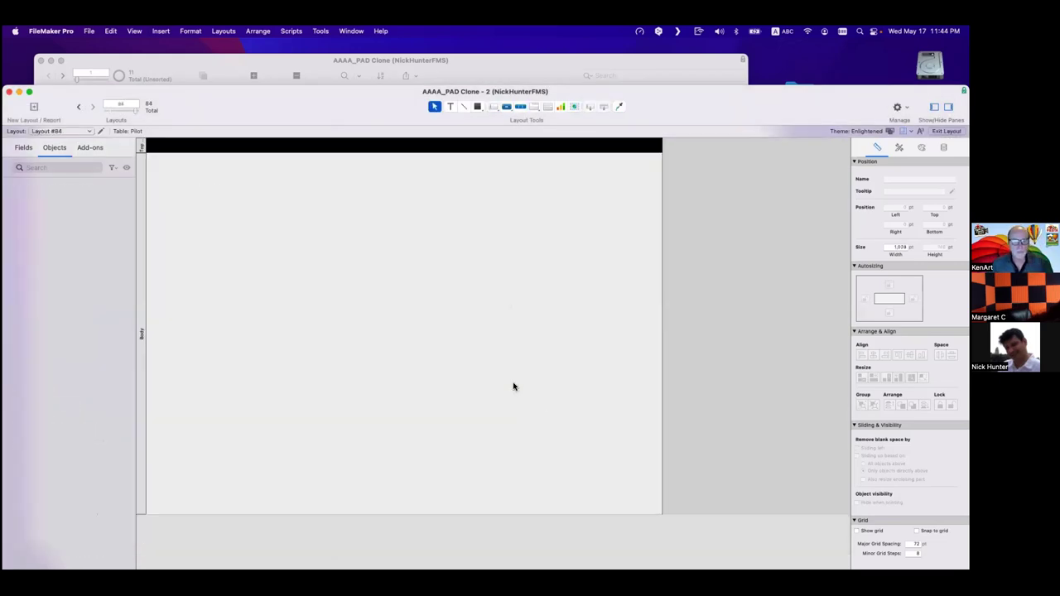
Place the __ID Pilot field on the new layout with _link_Document Type IDs Lookup below it, widening the field list to read full names.
click(23, 147)
drag(46, 201, 344, 193)
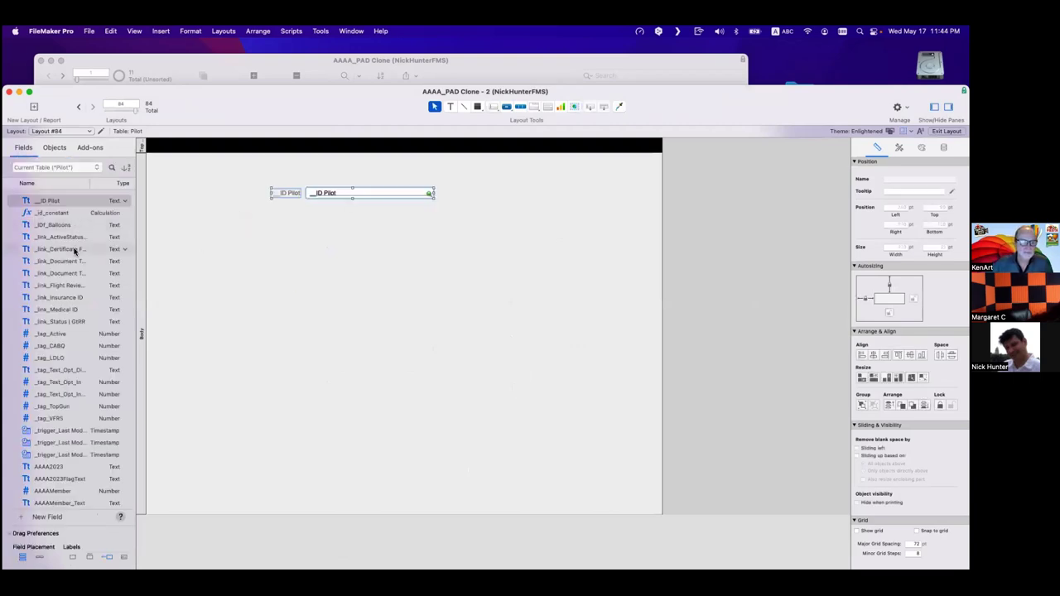
drag(139, 231, 222, 230)
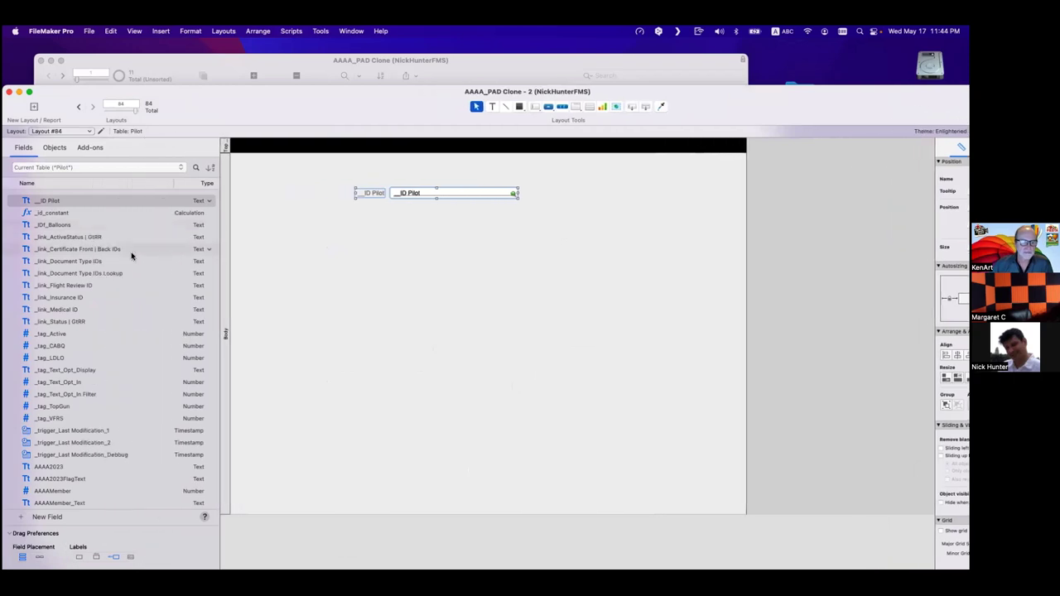
drag(57, 273, 455, 237)
click(453, 306)
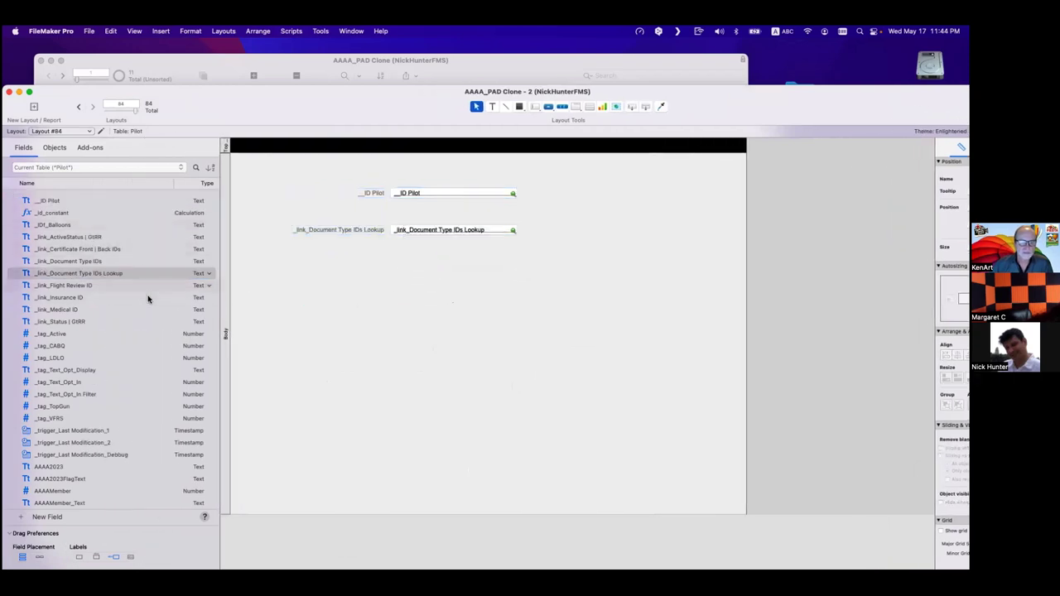
Add _link_Document Type IDs beneath the lookup field, stretch it tall enough for many lines, and return to browsing records.
click(91, 264)
drag(189, 287, 476, 396)
click(445, 266)
click(479, 429)
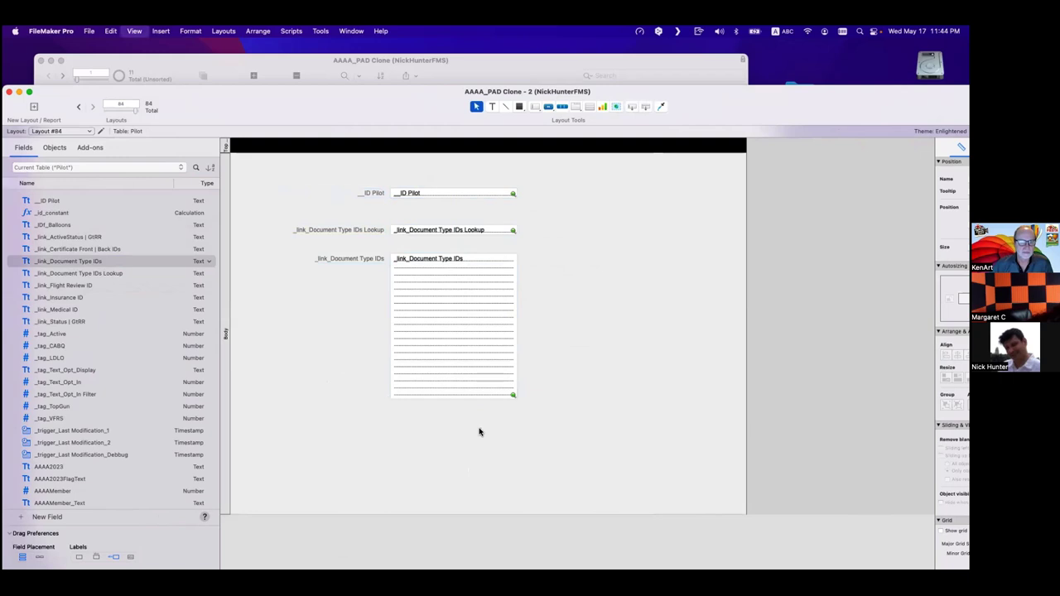
key(super+b)
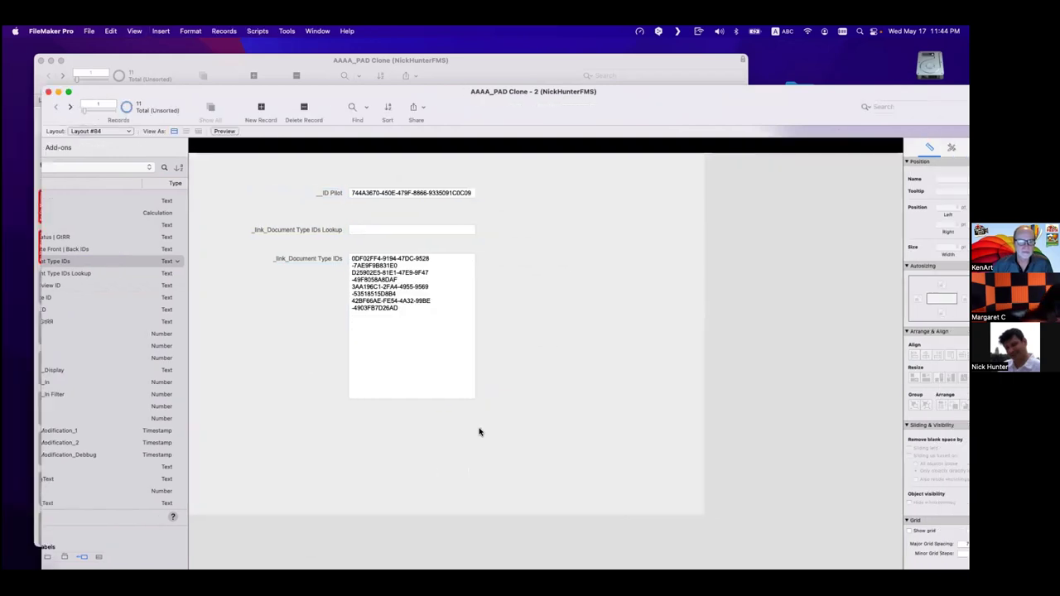
Clear all the IDs from the first pilot record's _link_Document Type IDs field and commit the record.
click(355, 325)
drag(355, 325, 263, 246)
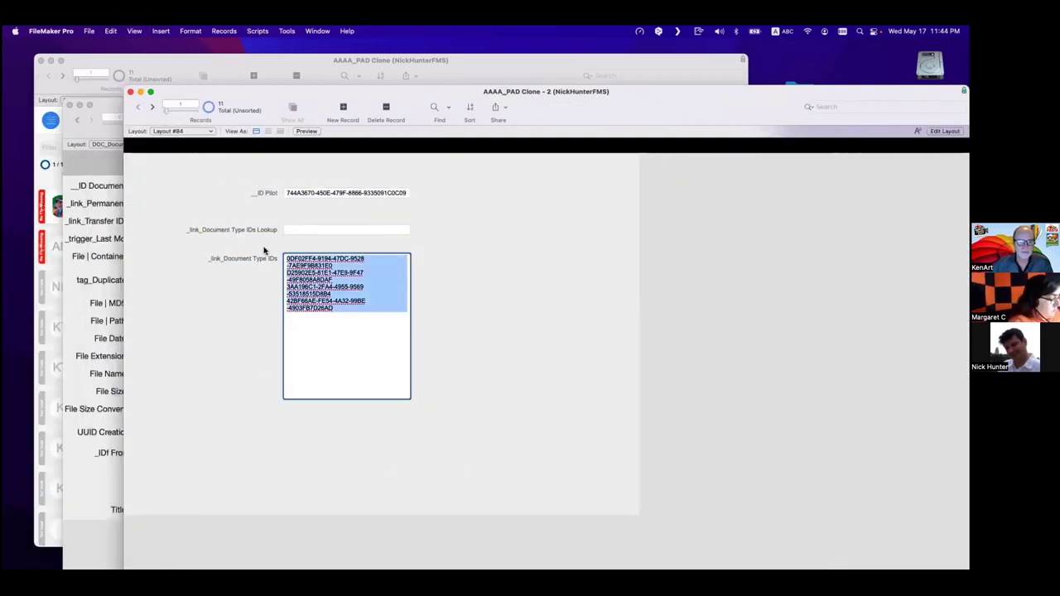
key(BackSpace)
click(473, 291)
Relookup field contents based on __ID Pilot for all browsed records, and inspect the _link_Document Type IDs Lookup field.
click(325, 194)
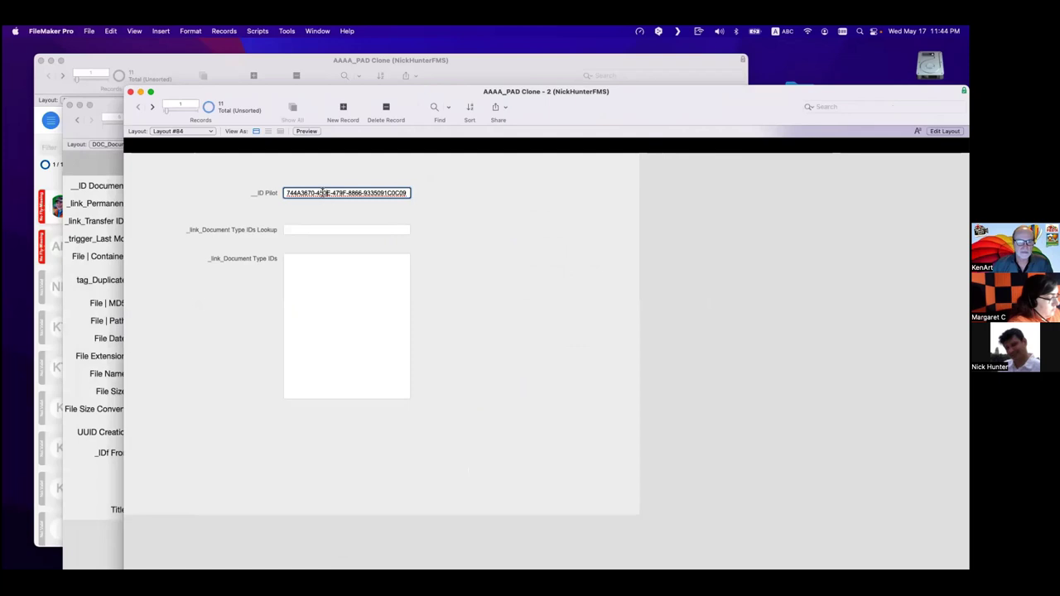
click(225, 31)
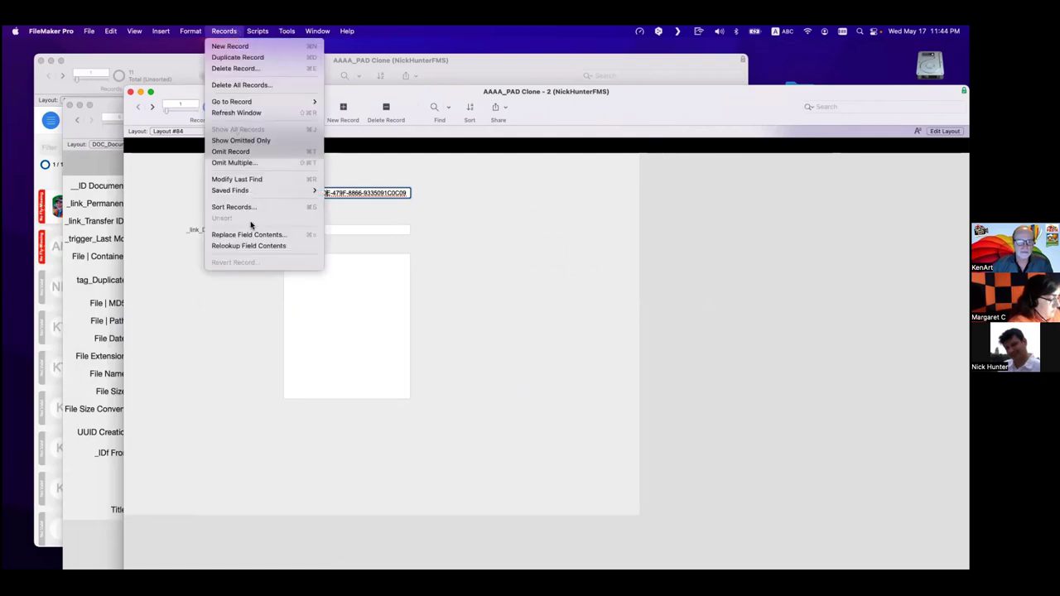
click(253, 246)
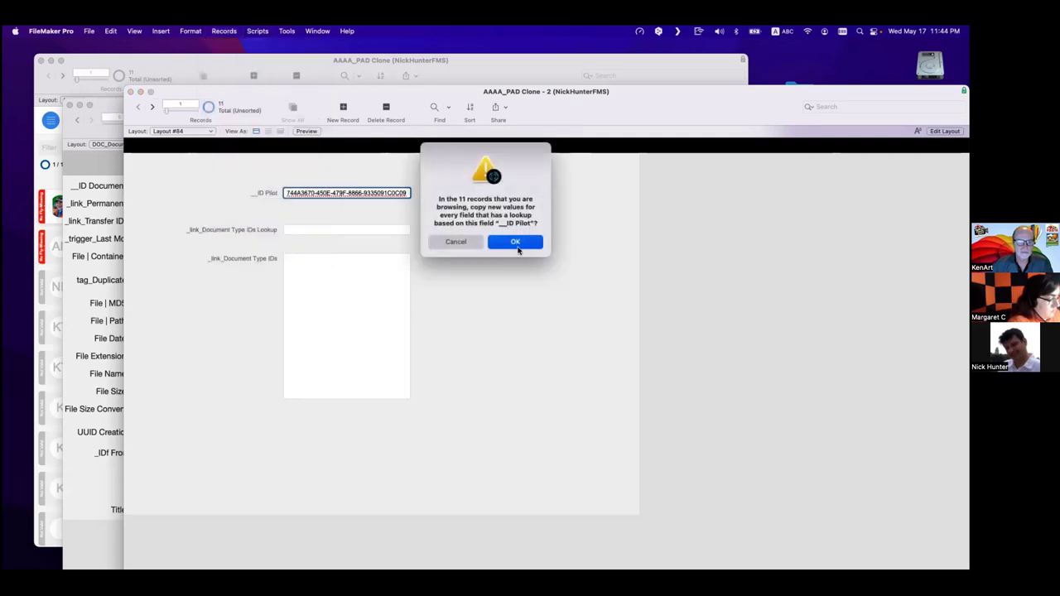
click(520, 248)
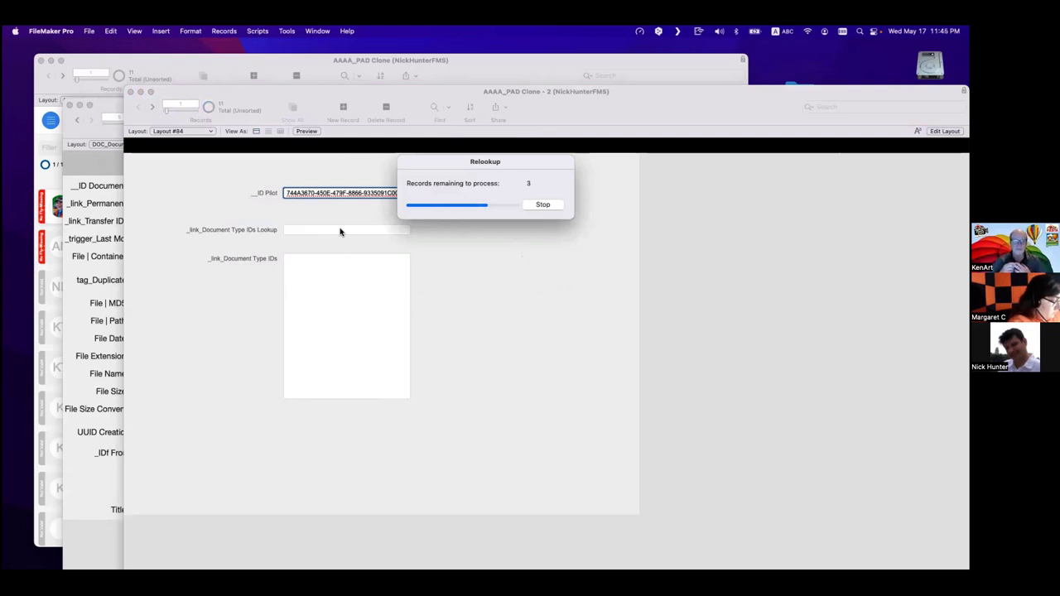
click(339, 230)
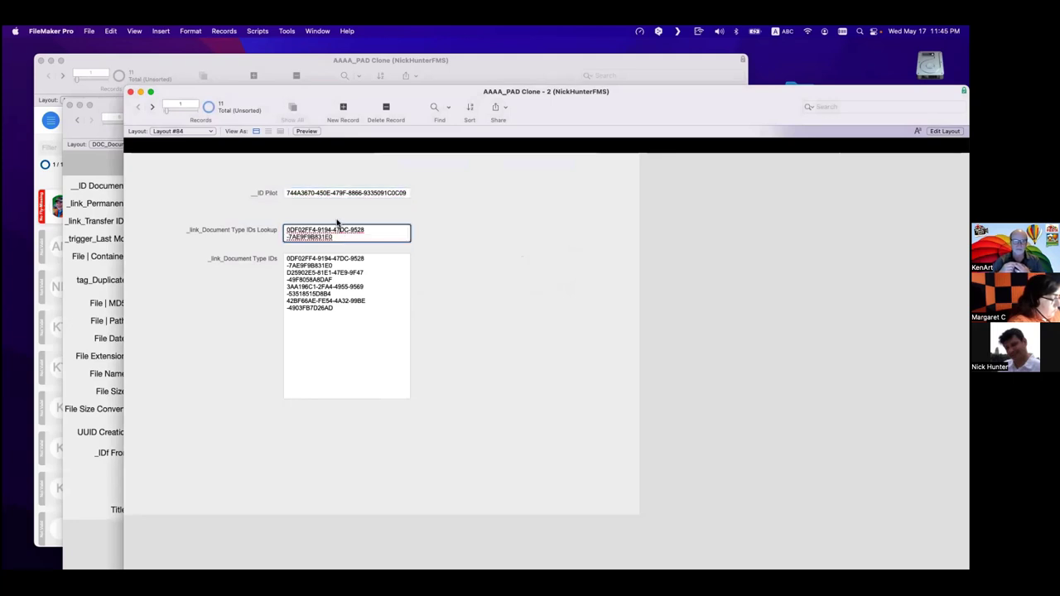
Widen the _link_Document Type IDs and _link_Document Type IDs Lookup fields on Layout #84 so each ID fits on one line.
click(353, 300)
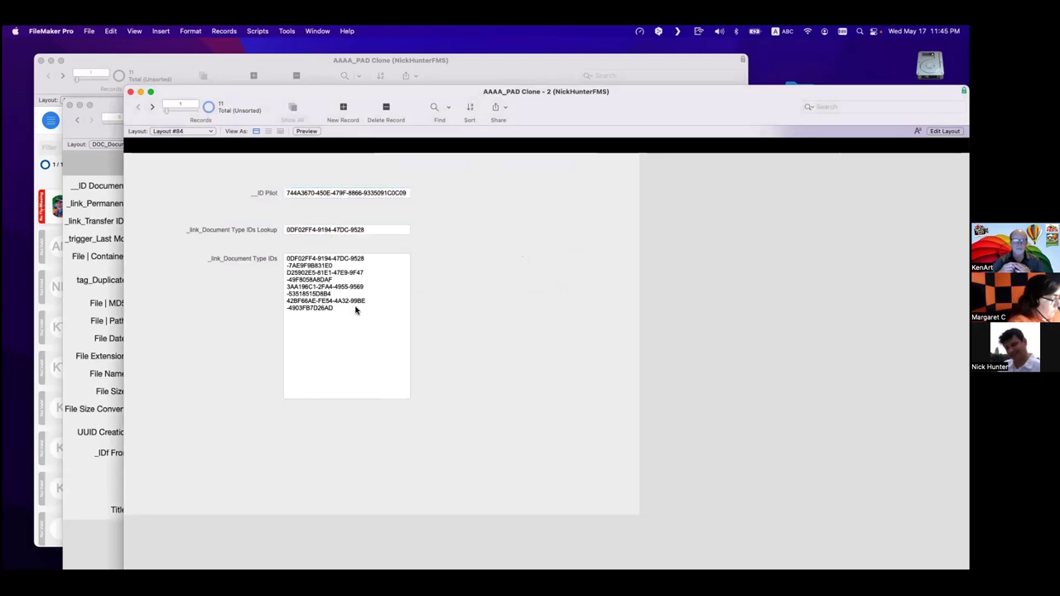
key(super+l)
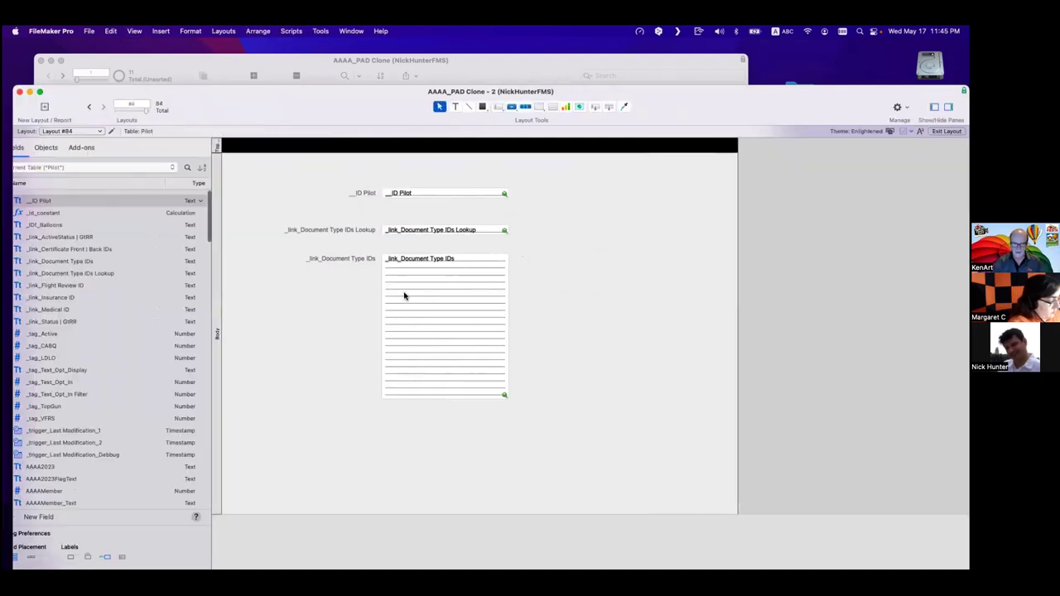
click(516, 325)
drag(516, 325, 672, 326)
click(515, 230)
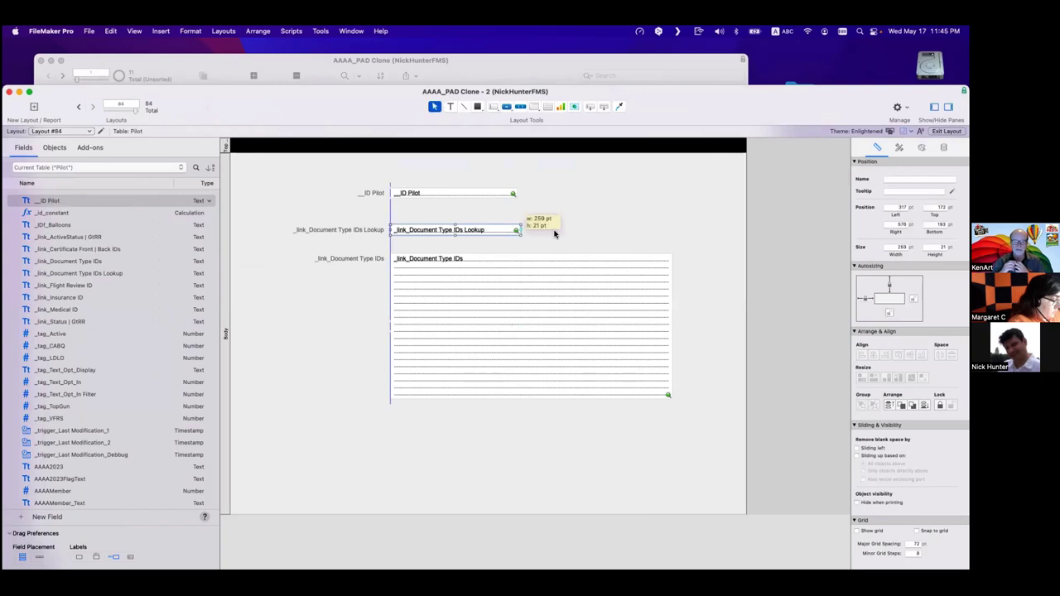
drag(517, 229, 657, 229)
key(super+b)
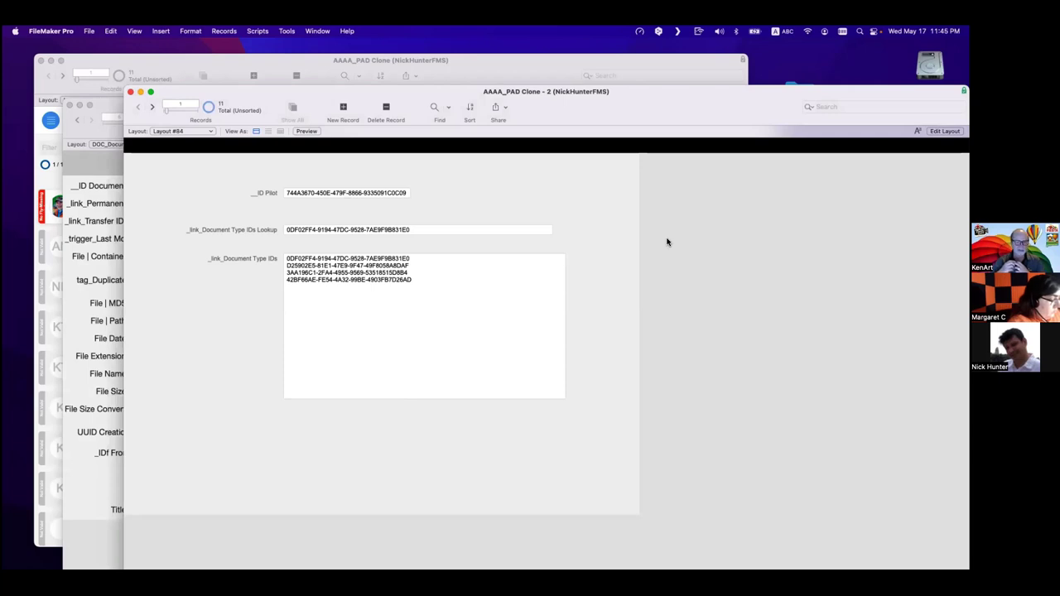
Move the Layout #84 window aside and bring forward the pilot dashboard with its list of documents.
click(432, 230)
key(Tab)
double_click(246, 101)
double_click(260, 104)
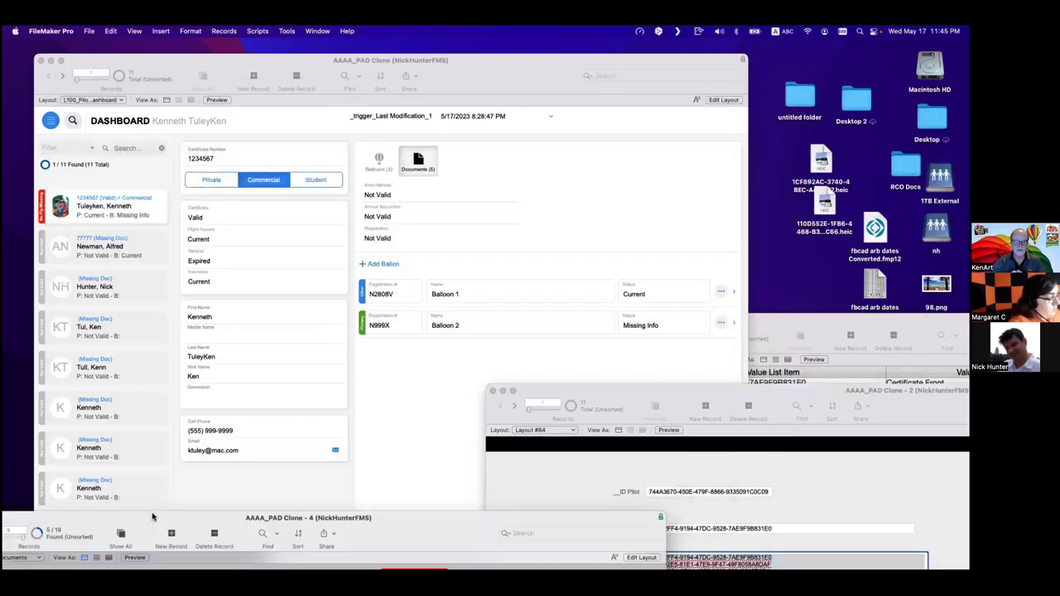
click(452, 360)
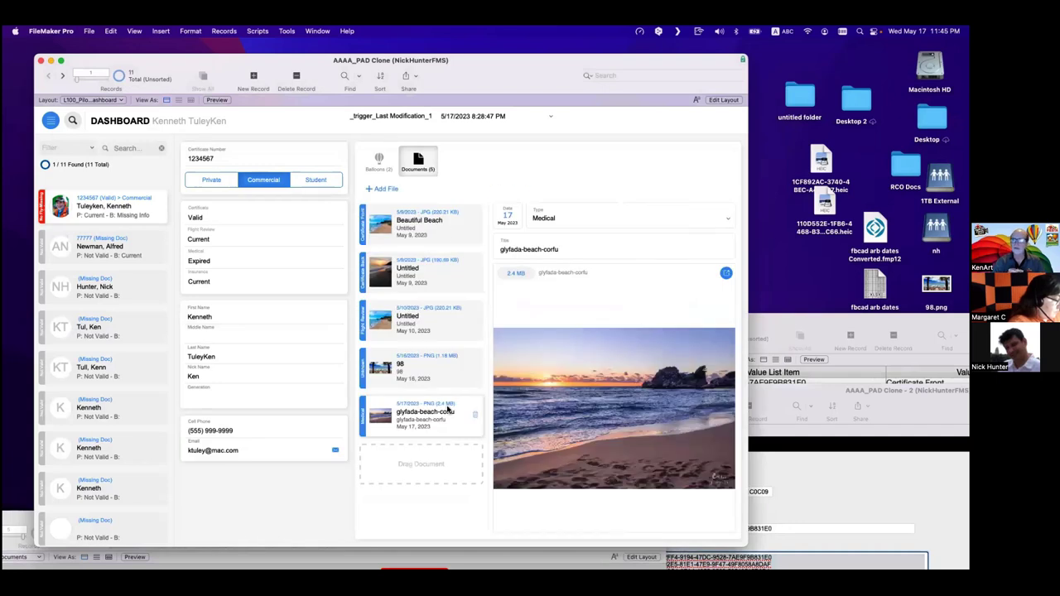
Bring the Layout #84 window back to the front and inspect the _link_Document Type IDs Lookup field.
click(754, 392)
double_click(760, 391)
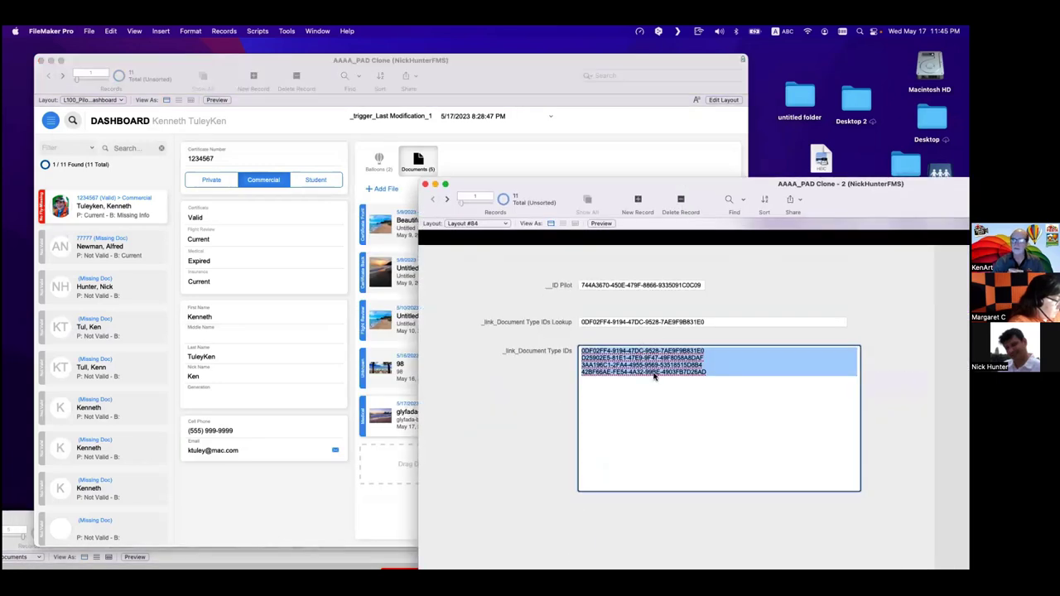
click(625, 322)
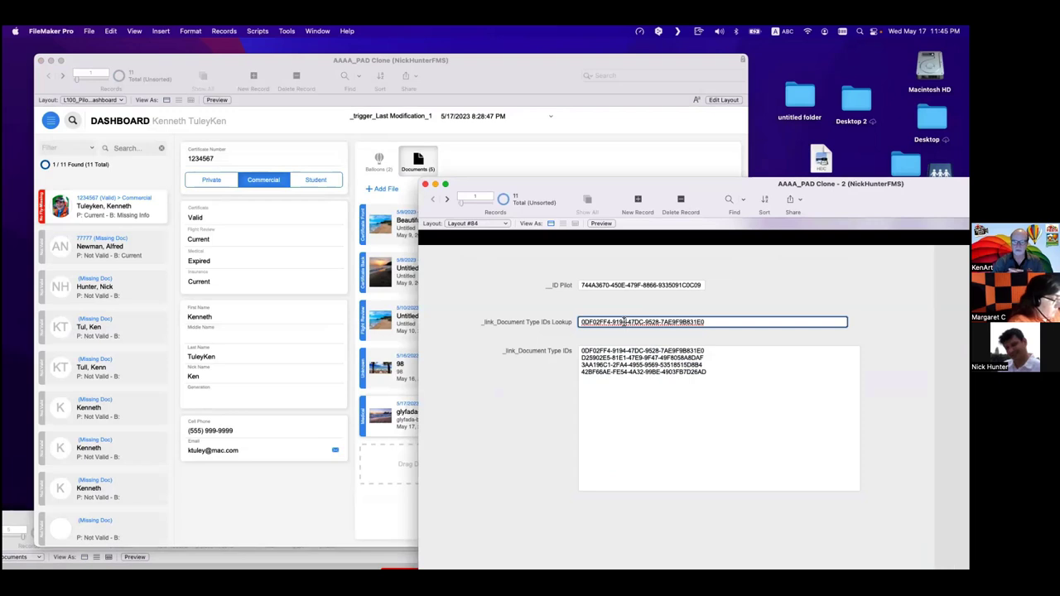
key(Escape)
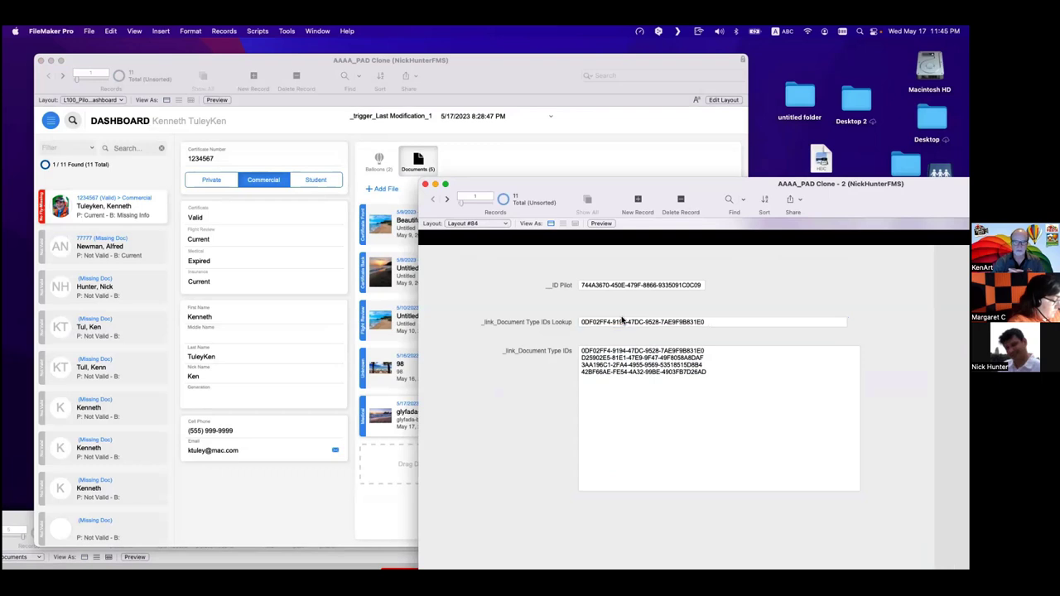
drag(497, 187, 374, 119)
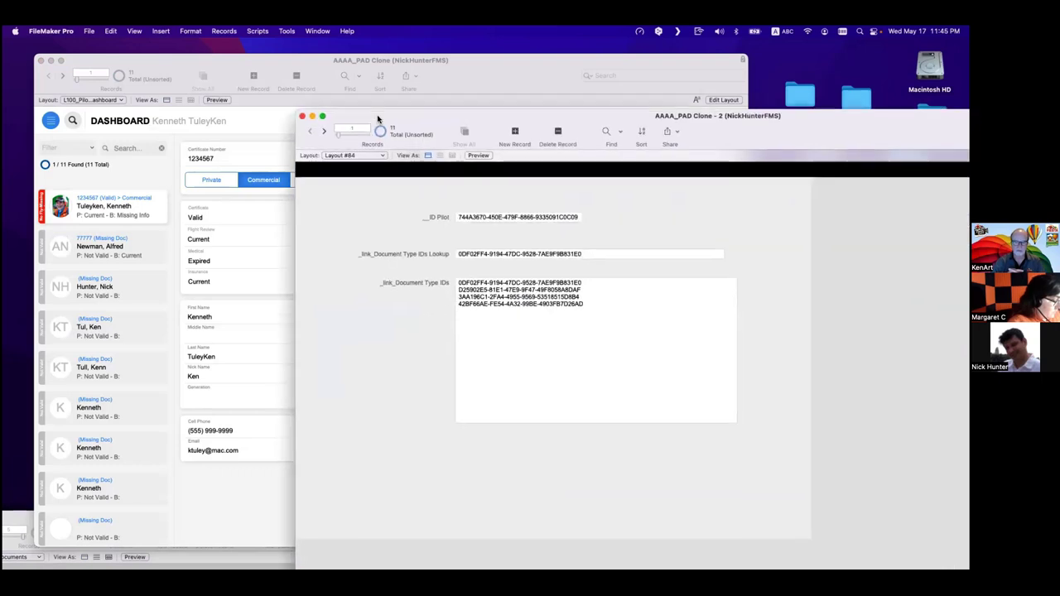
Compare the contents of the _link_Document Type IDs field with those of the _link_Document Type IDs Lookup field.
click(287, 30)
click(296, 69)
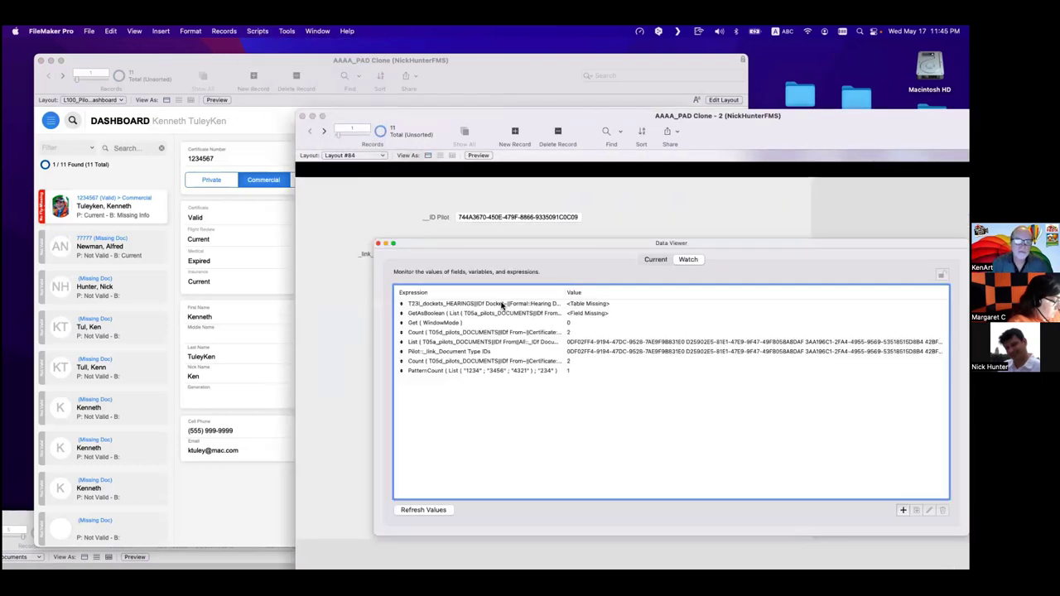
click(375, 244)
click(486, 253)
triple_click(605, 332)
key(super+a)
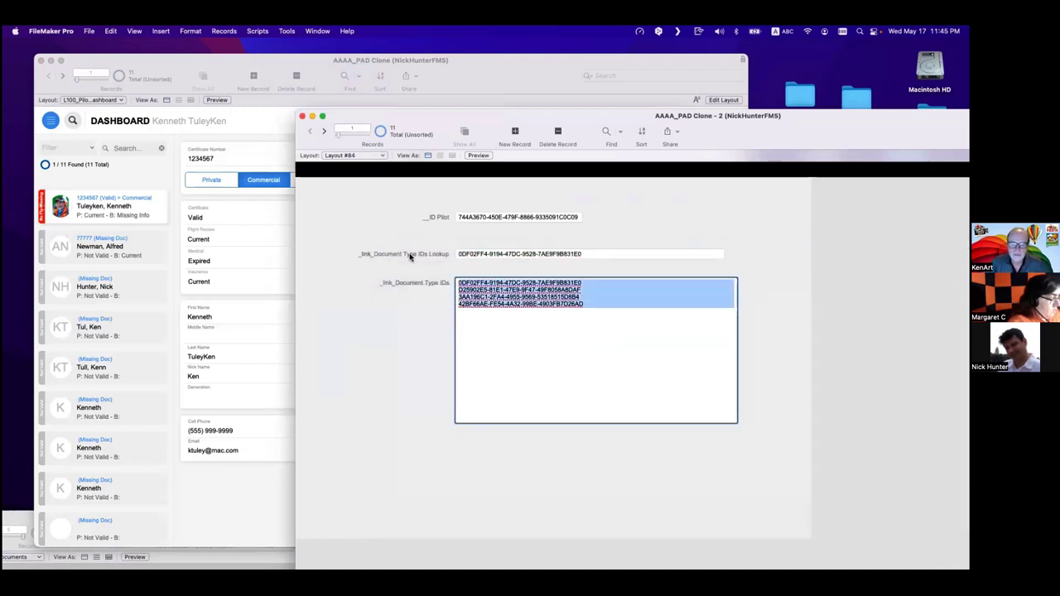
click(414, 258)
click(442, 261)
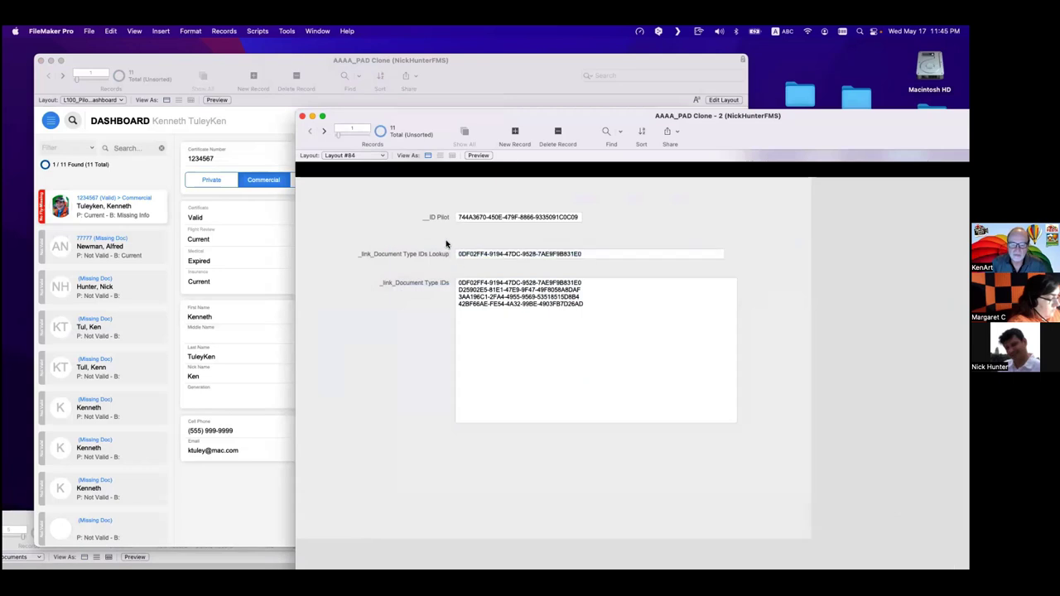
Add the watch expression List ( T05a_pilots_DOCUMENTS||IDf From||All::_IDf Document Type ) to the Data Viewer.
click(287, 30)
click(308, 73)
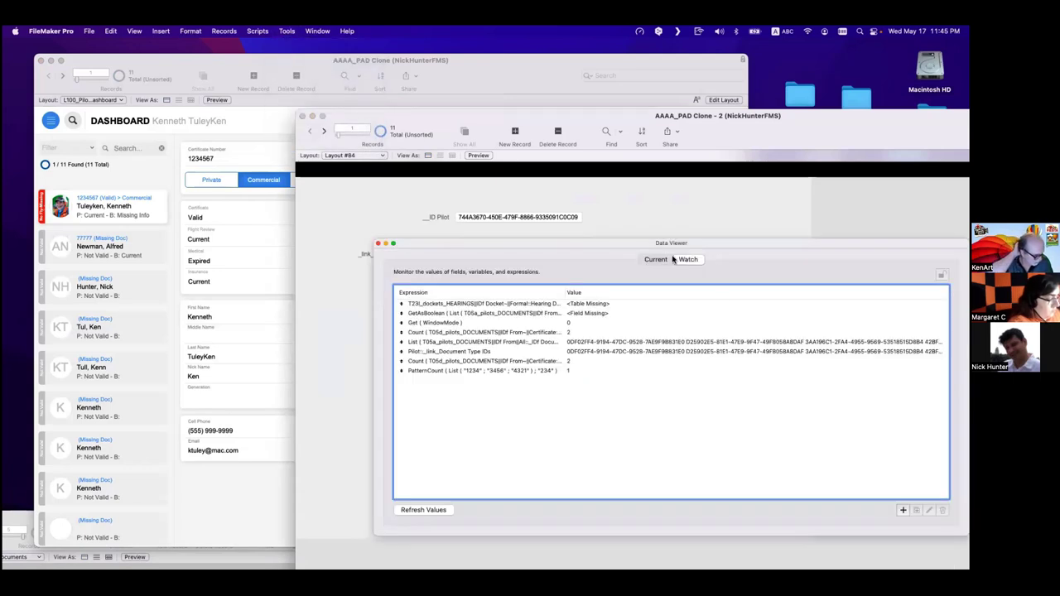
double_click(752, 431)
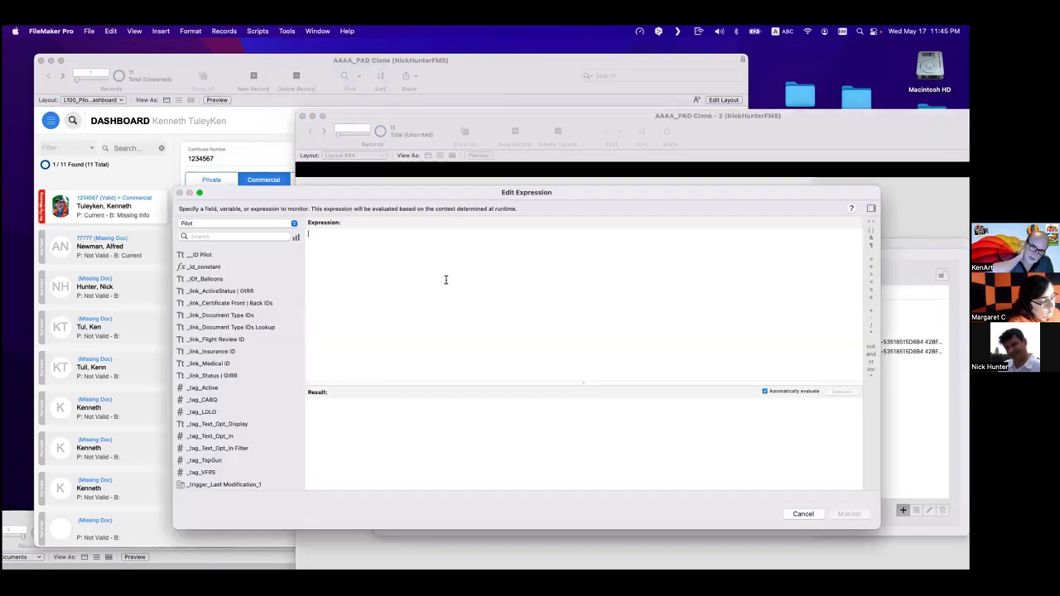
text(list)
key(Return)
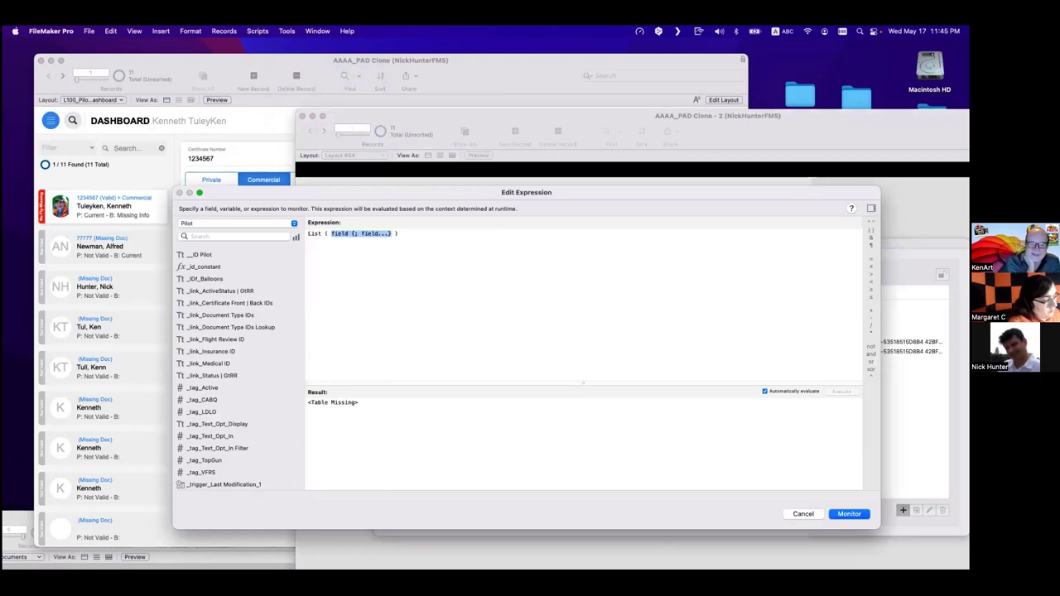
text(t05)
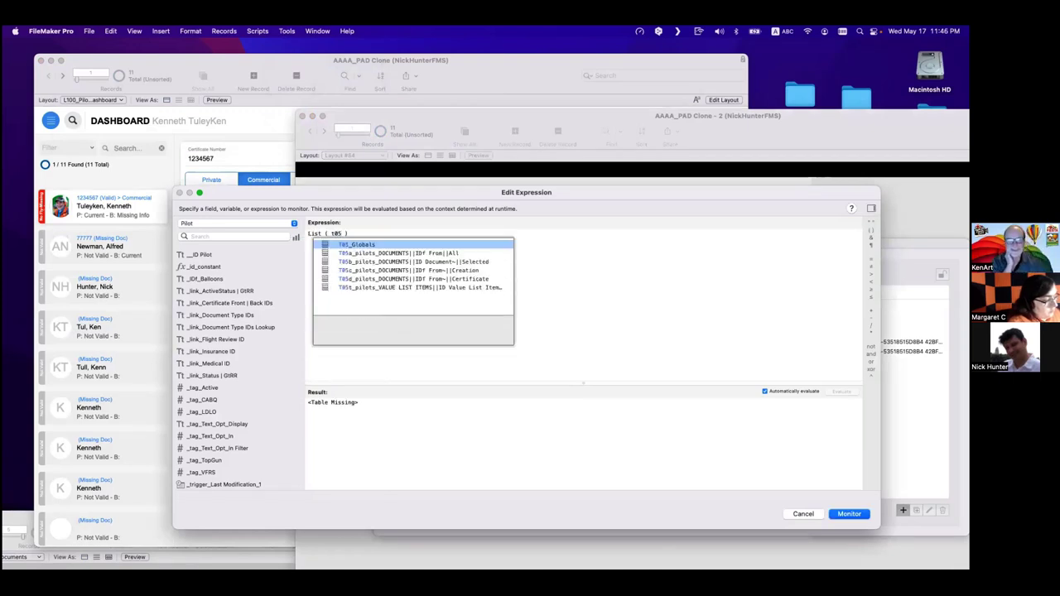
key(Down)
key(Return)
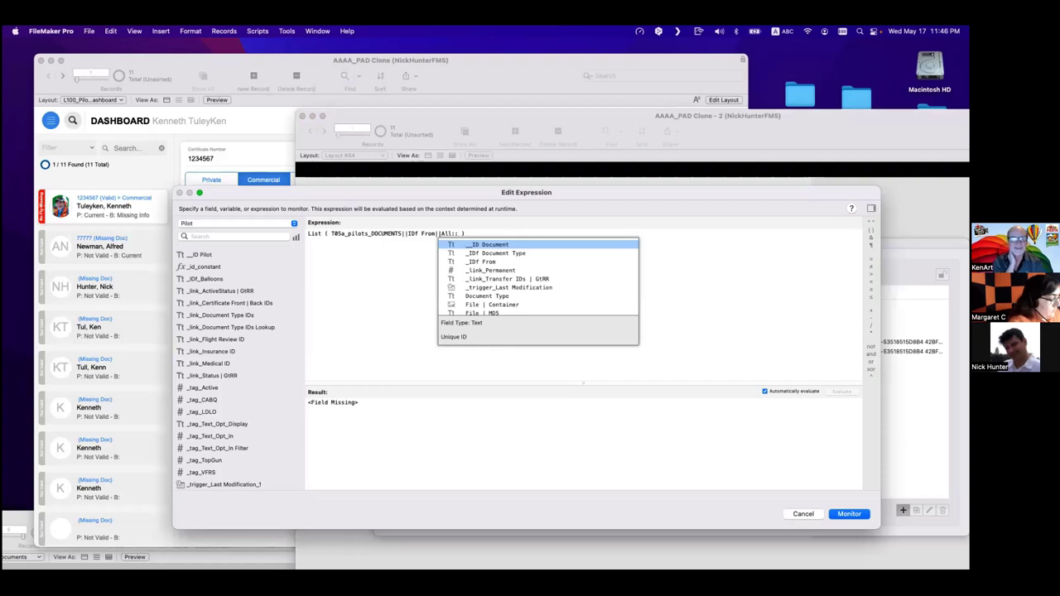
key(Down)
key(Return)
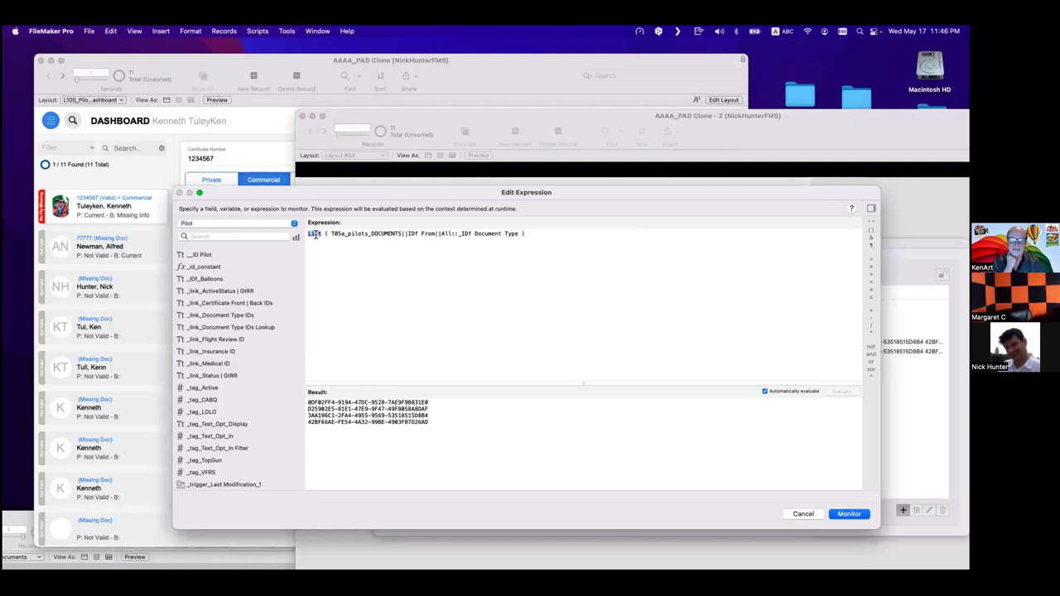
click(848, 513)
Add a second watch expression for the plain field T05a_pilots_DOCUMENTS||IDf From||All::_IDf Document Type, without the List function.
double_click(721, 419)
text(t)
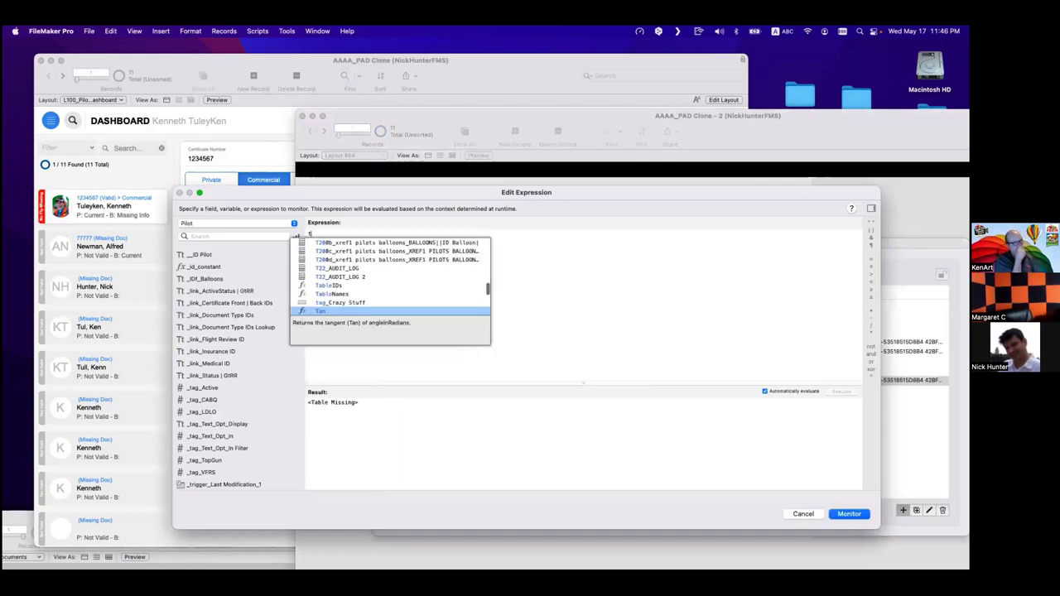
text(05a)
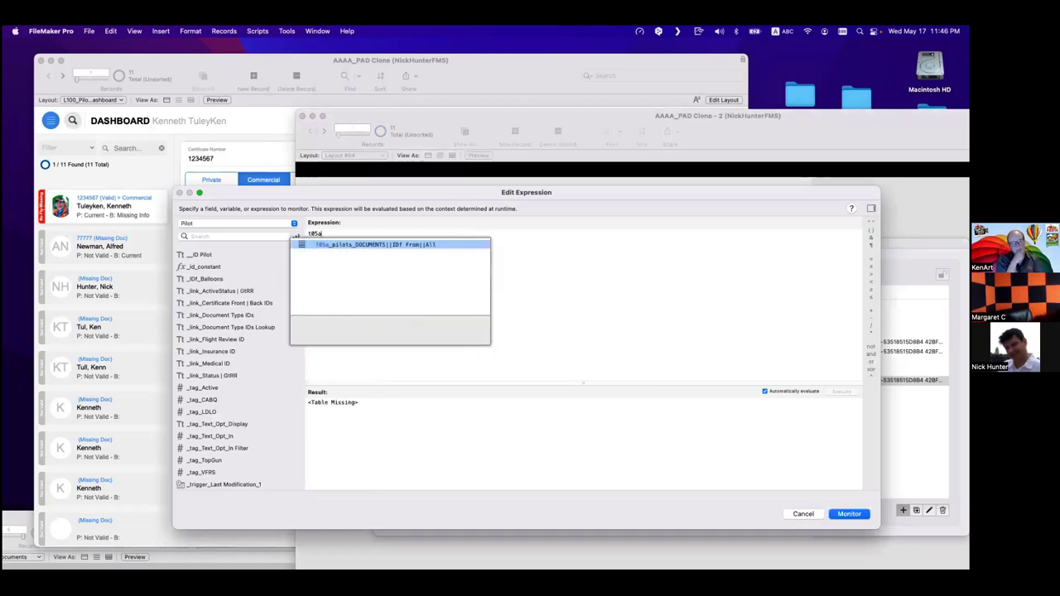
key(Return)
key(Down)
key(Return)
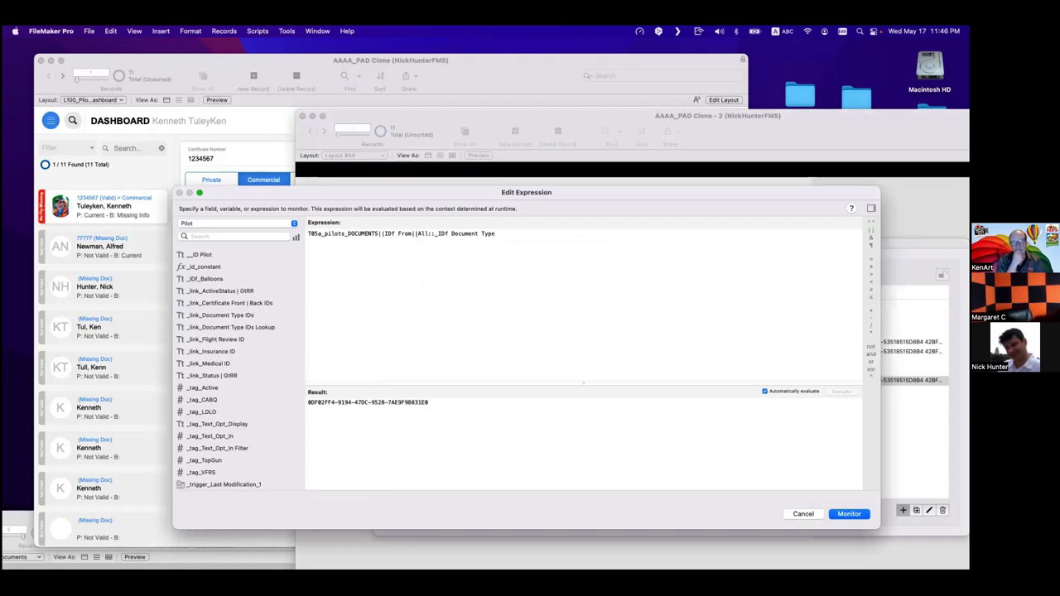
click(853, 515)
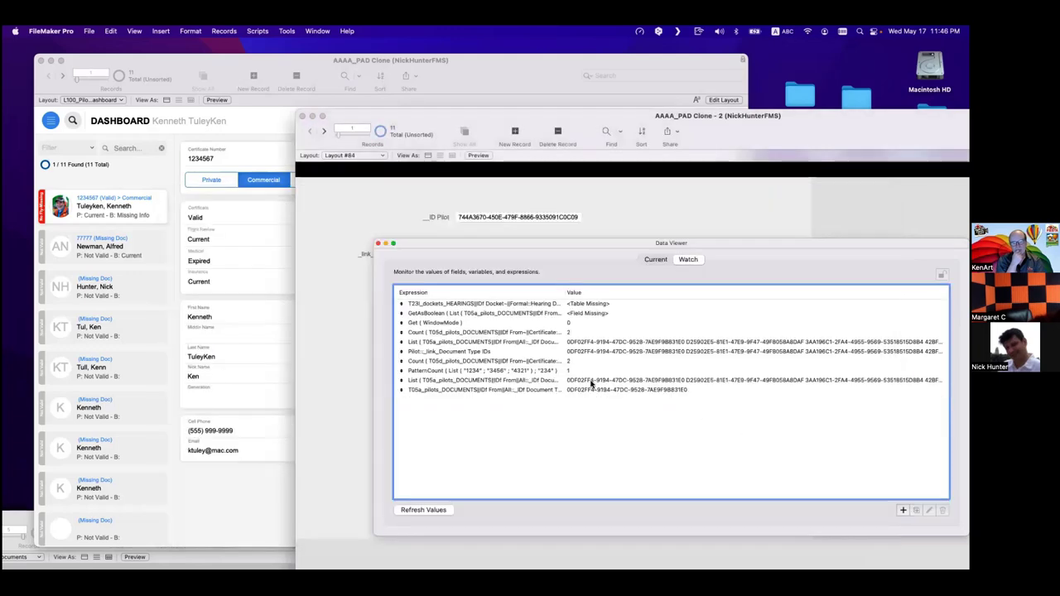
Review the full result of the new List expression and compare it with the plain field's value and the layout fields.
click(589, 382)
key(Return)
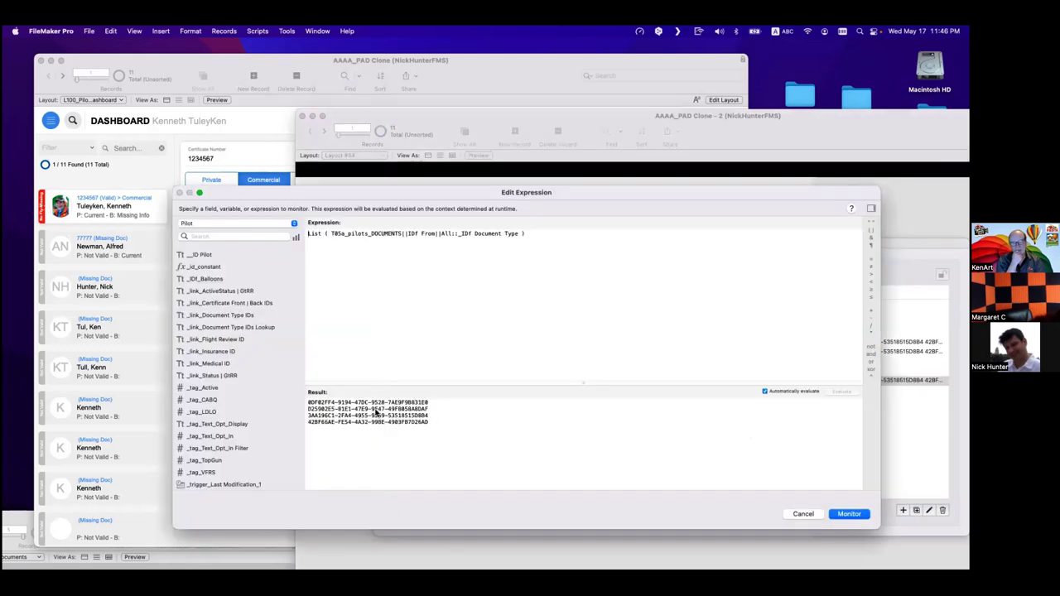
key(Escape)
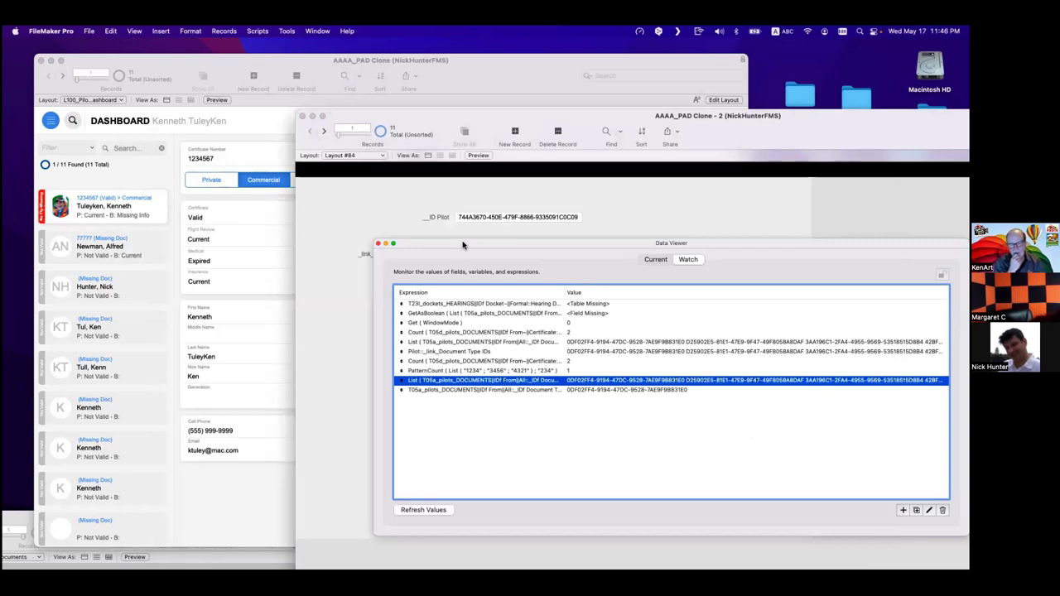
drag(467, 248, 618, 243)
click(763, 387)
click(725, 381)
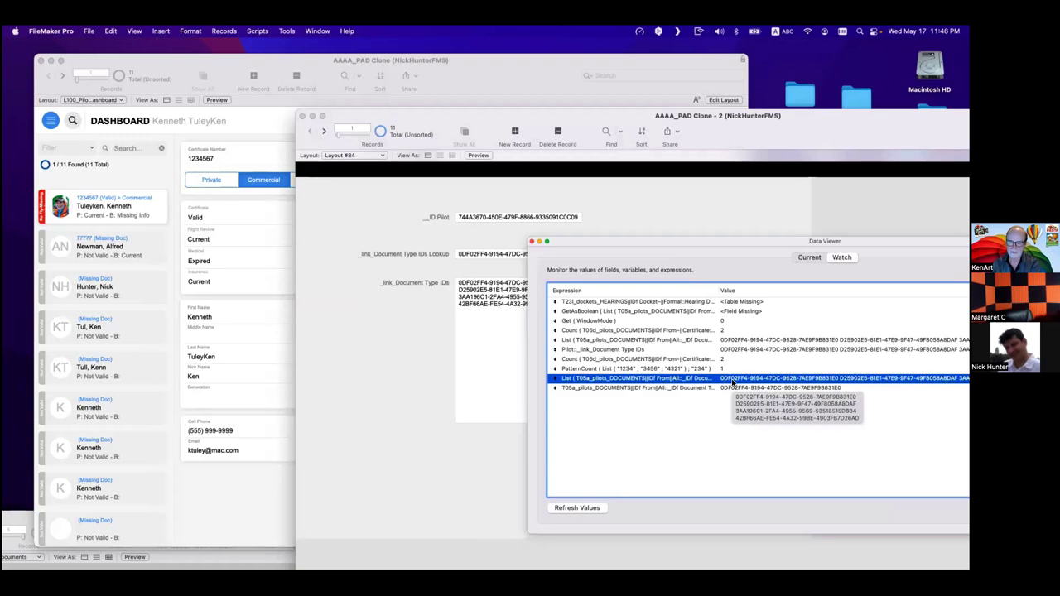
click(730, 421)
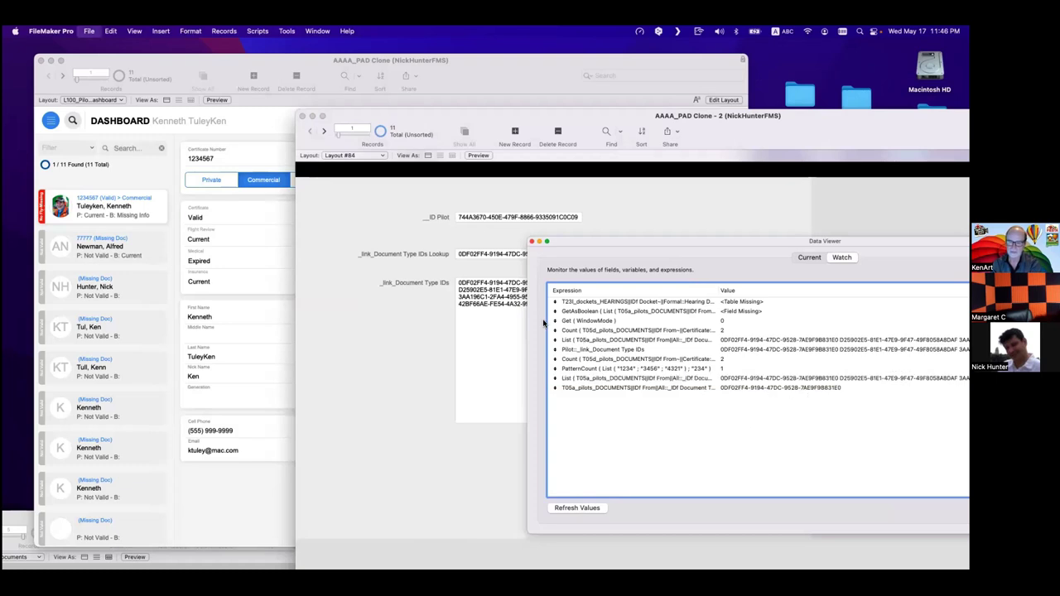
In the relationships graph, move the Pilot and T05a_pilots_DOCUMENTS||IDf From||All table occurrences clear of the others.
key(super+shift+d)
click(466, 101)
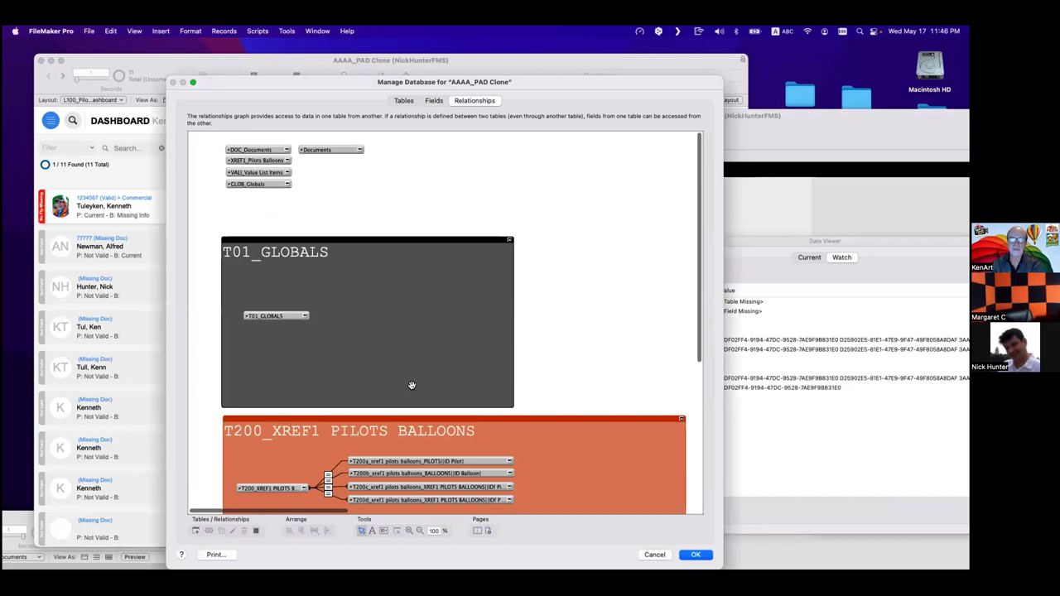
scroll(412, 386, down, 5)
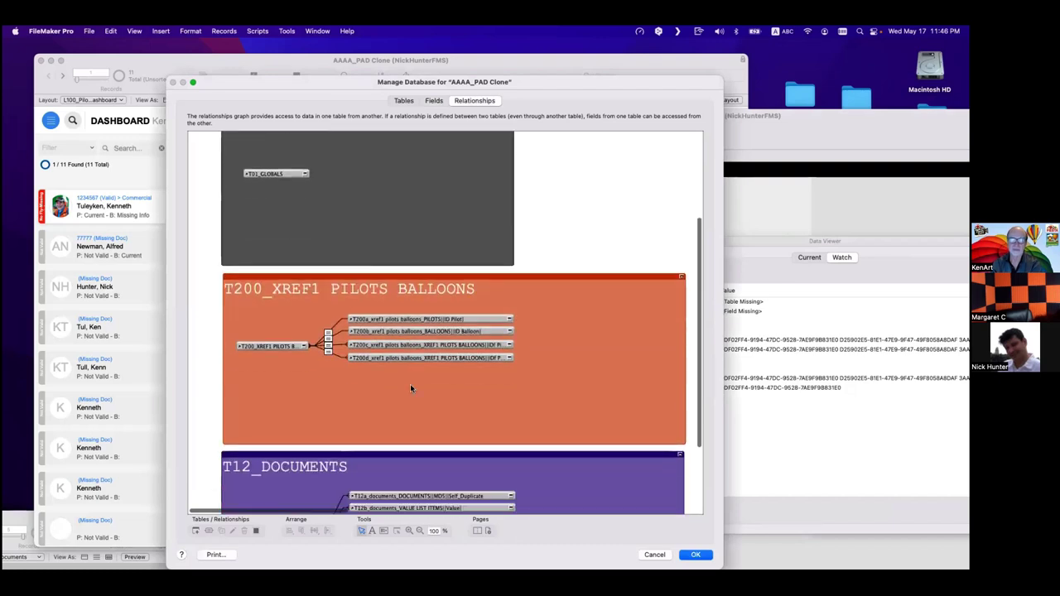
scroll(410, 387, right, 10)
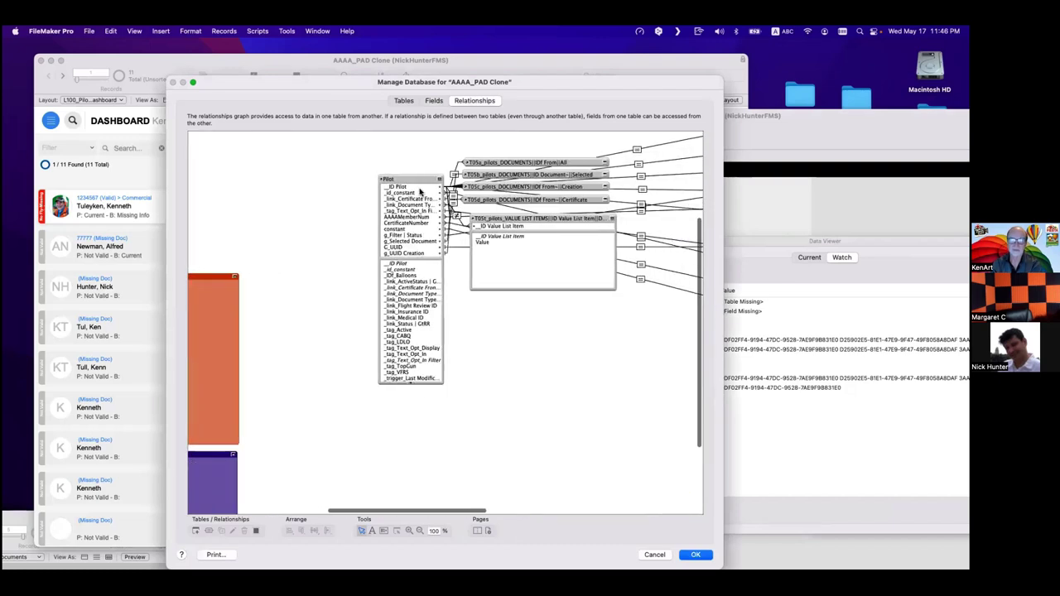
drag(406, 179, 318, 179)
drag(487, 163, 401, 153)
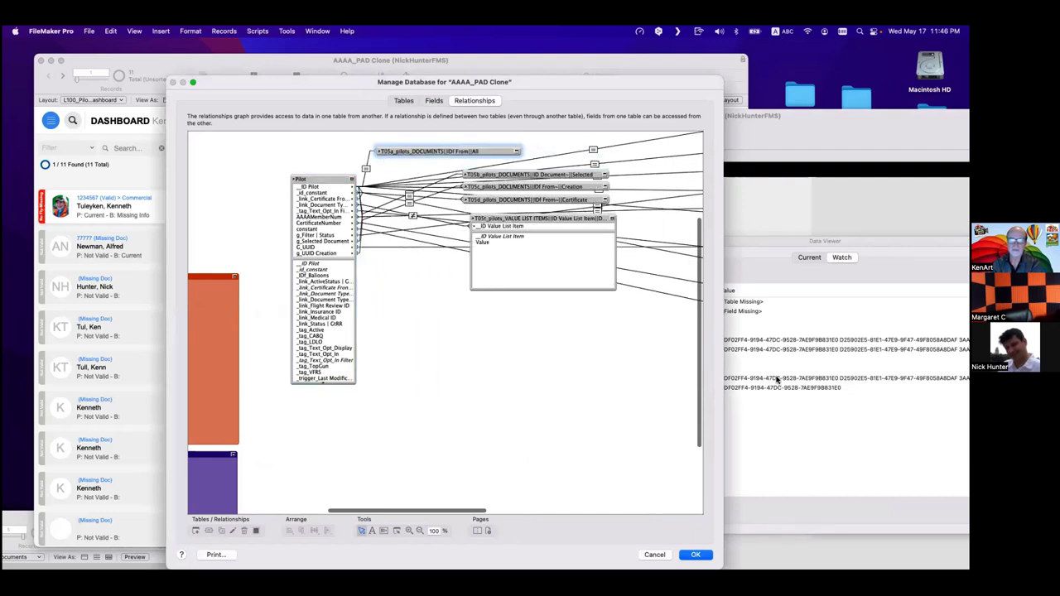
Sort the related records on the T05a_pilots_DOCUMENTS||IDf From||All side of its Pilot relationship by File Size and save the database changes.
click(368, 172)
double_click(368, 171)
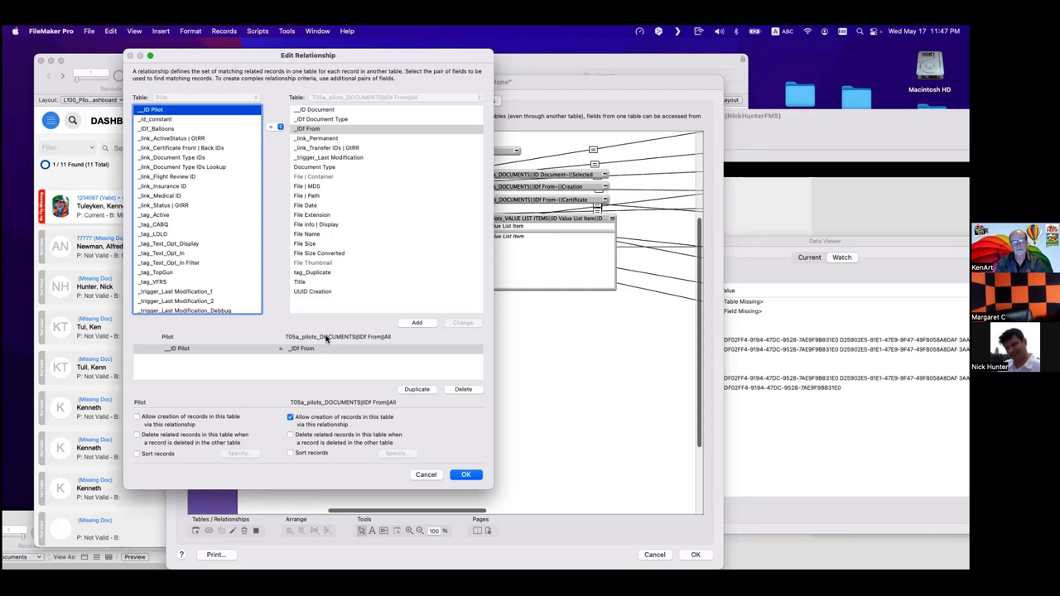
click(318, 455)
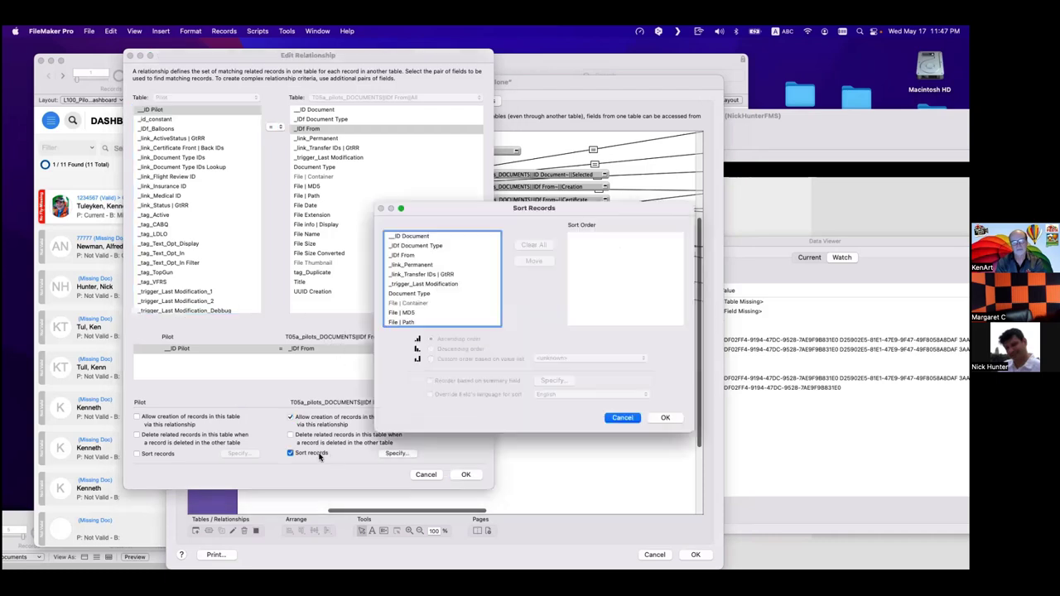
scroll(425, 285, down, 3)
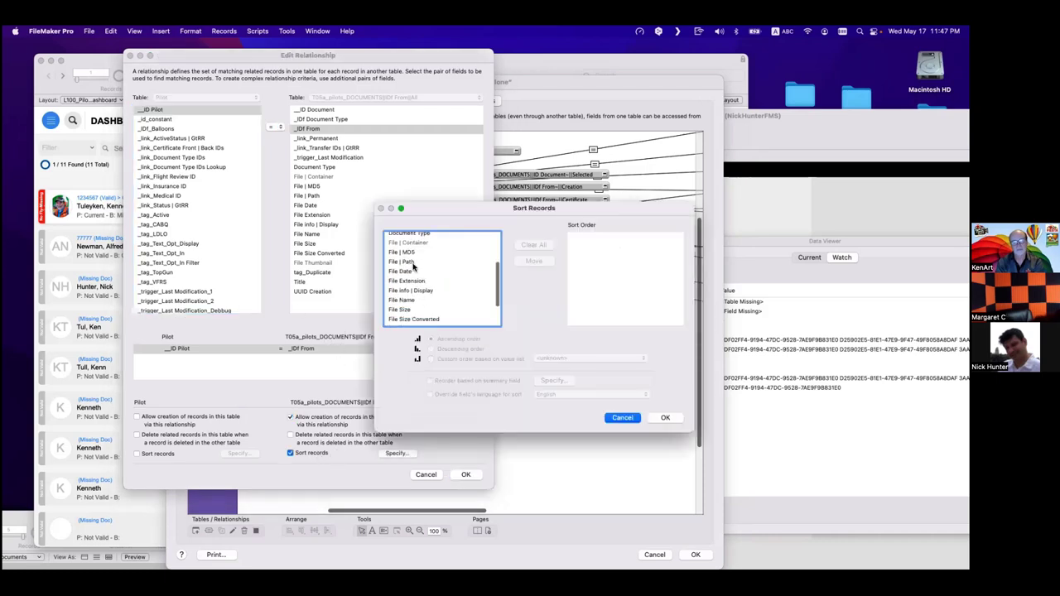
click(412, 310)
double_click(411, 310)
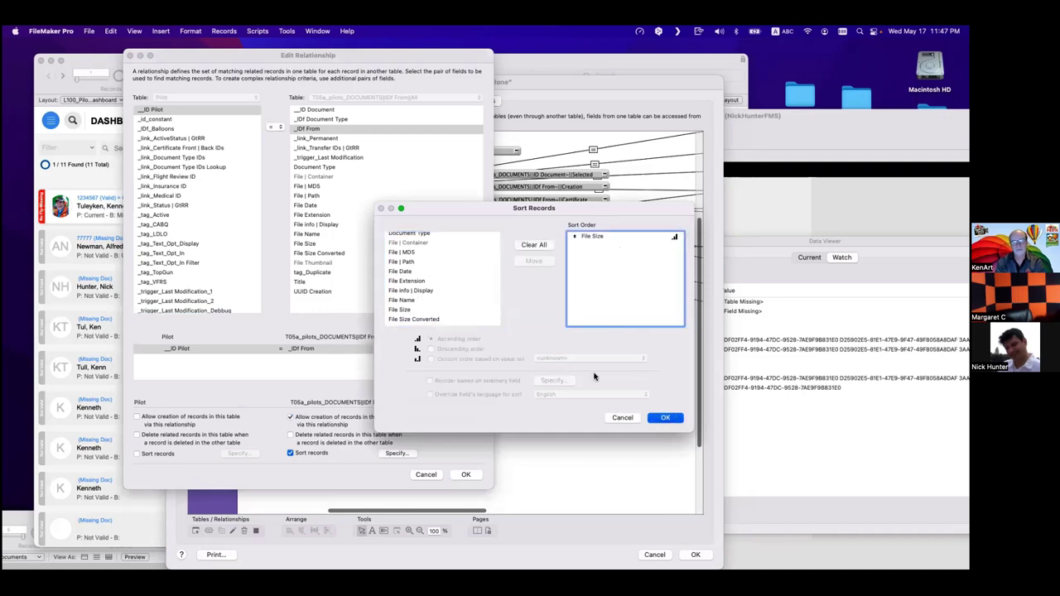
key(Return)
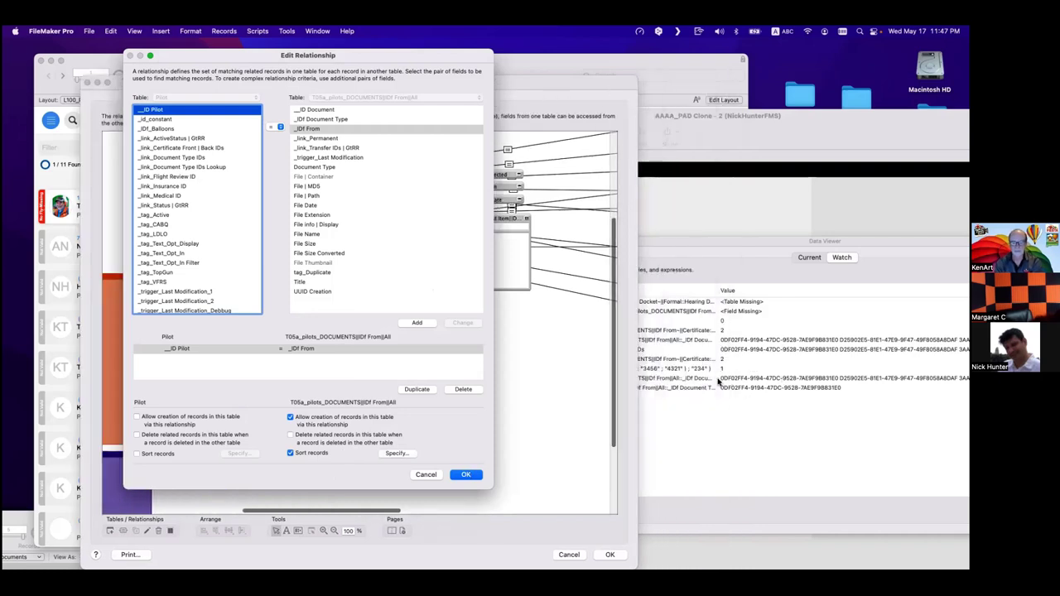
click(465, 475)
click(609, 556)
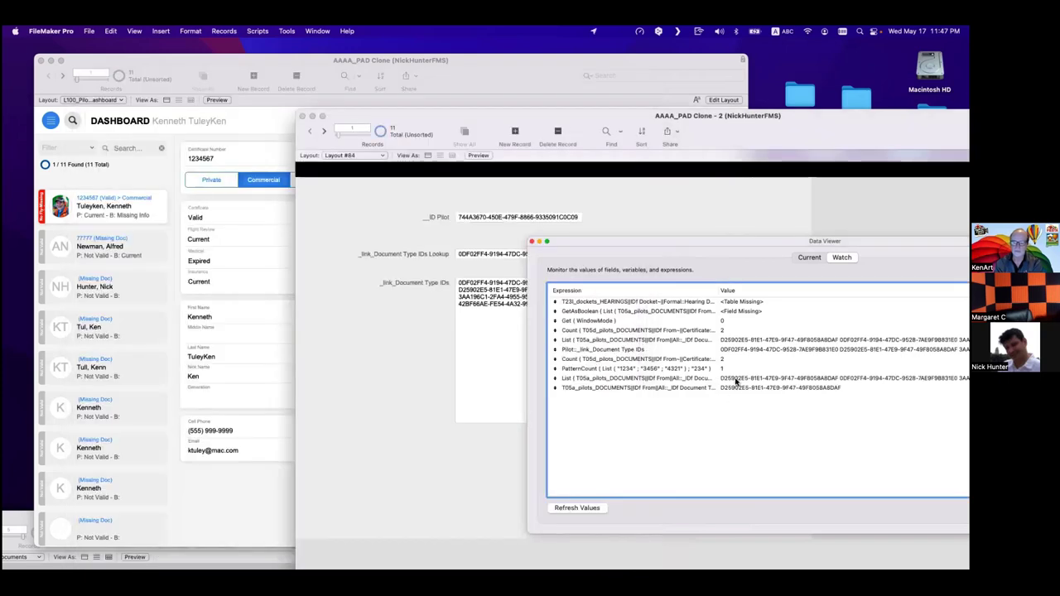
Reposition the Data Viewer and examine the full result of the List expression for _IDf Document Type against the plain field's value.
drag(675, 242, 465, 209)
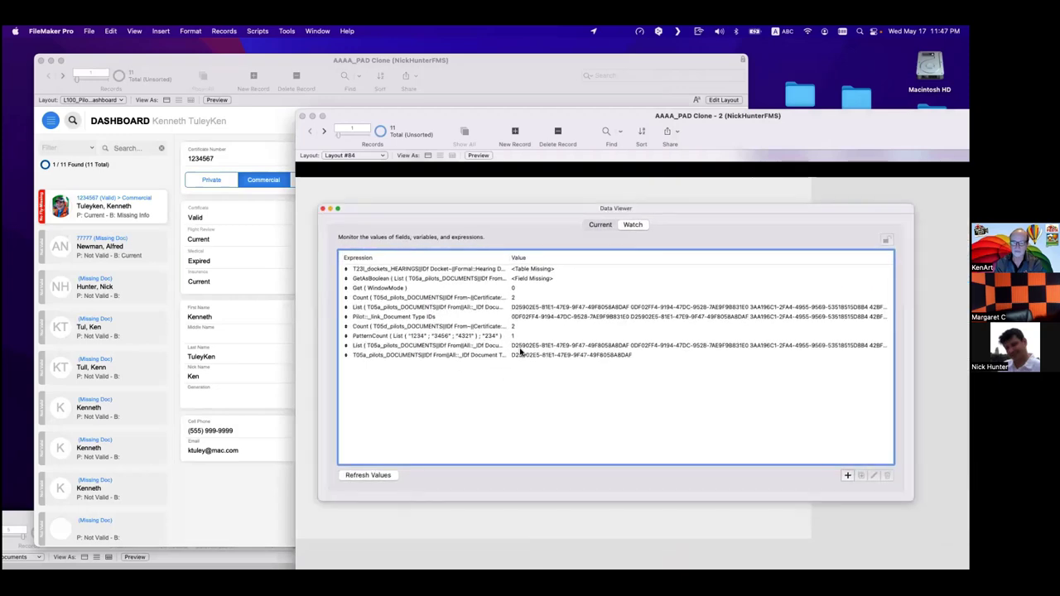
click(520, 348)
double_click(521, 352)
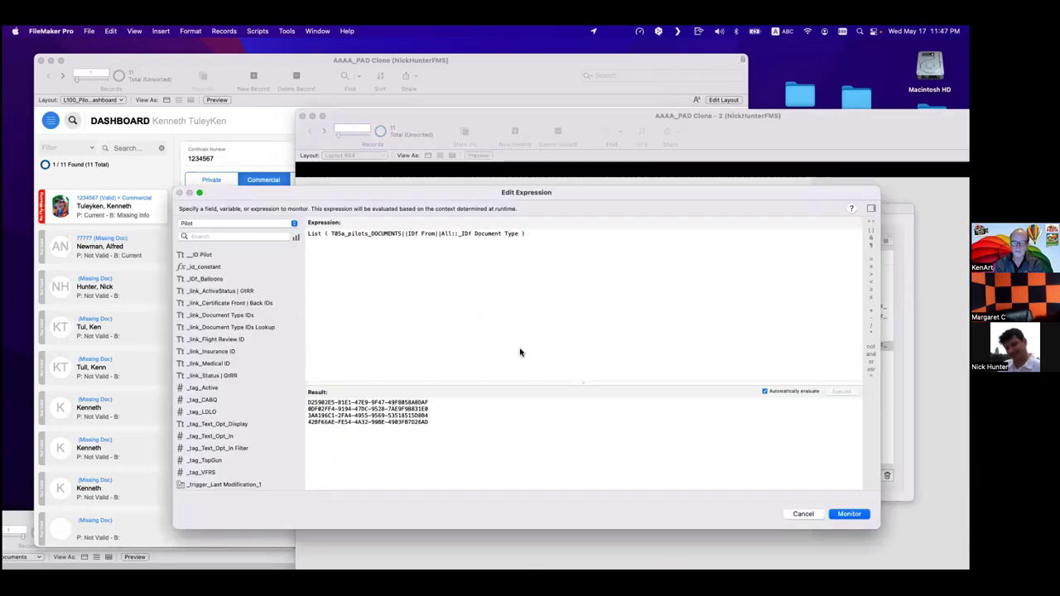
key(Return)
click(536, 381)
click(535, 347)
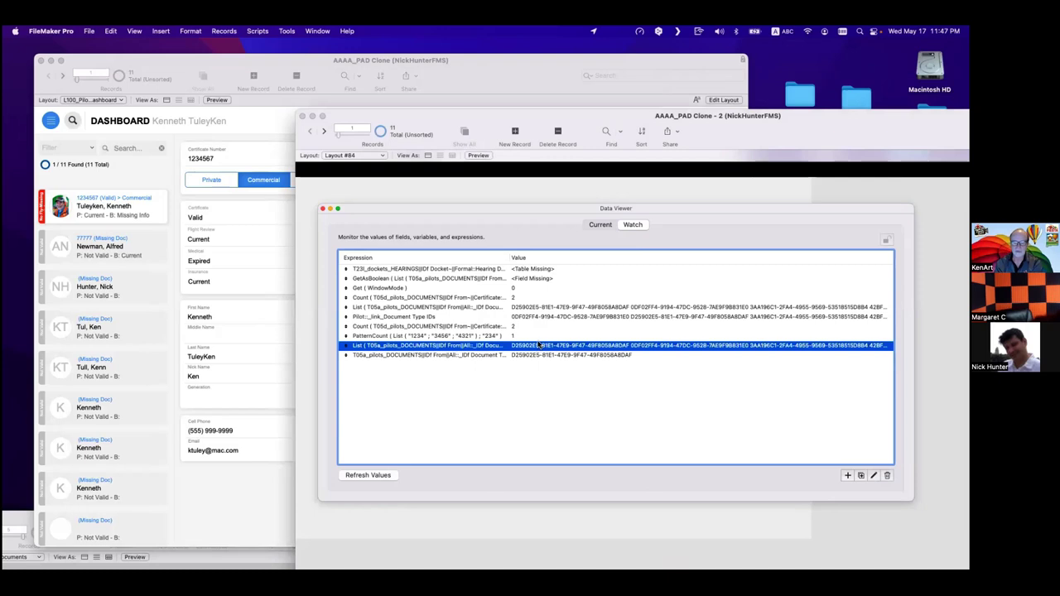
drag(441, 209, 493, 174)
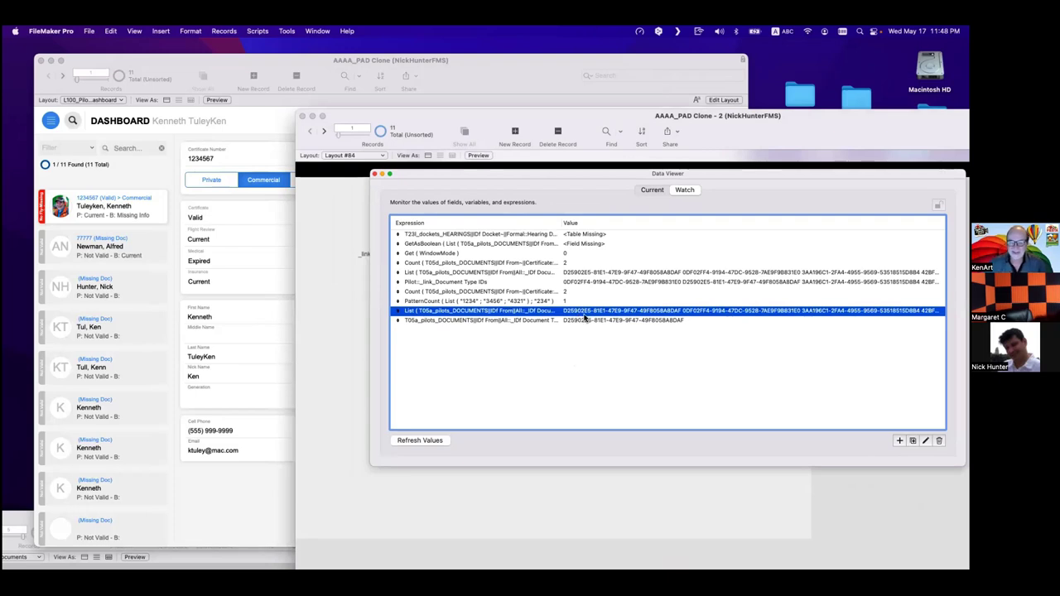
Change the File Size sort on the Pilot to T05a_pilots_DOCUMENTS||IDf From||All relationship to descending order and save the database changes.
key(super+shift+d)
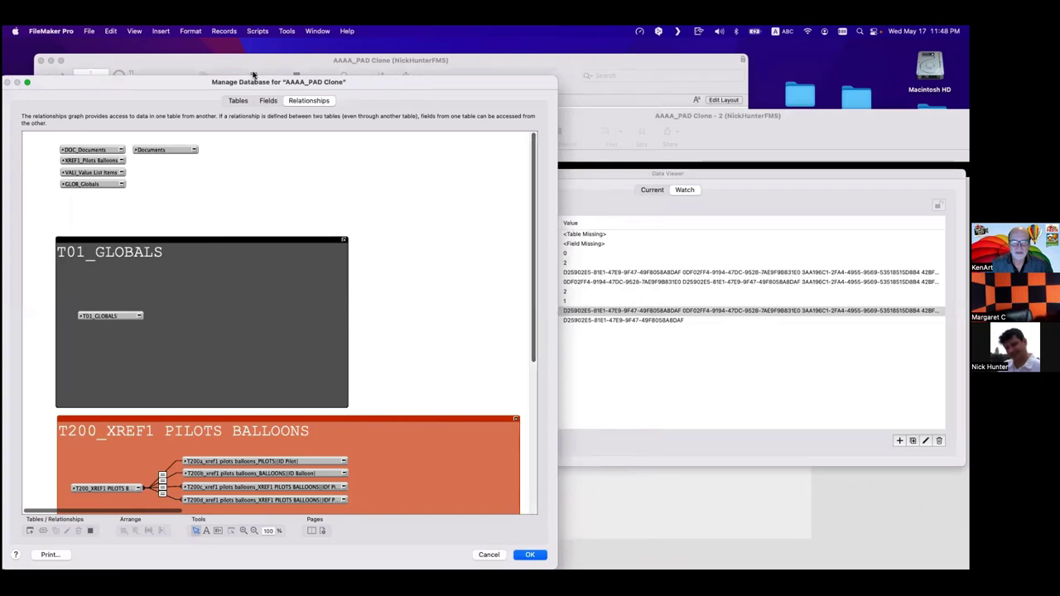
drag(253, 76, 253, 53)
scroll(281, 372, down, 10)
scroll(237, 386, right, 5)
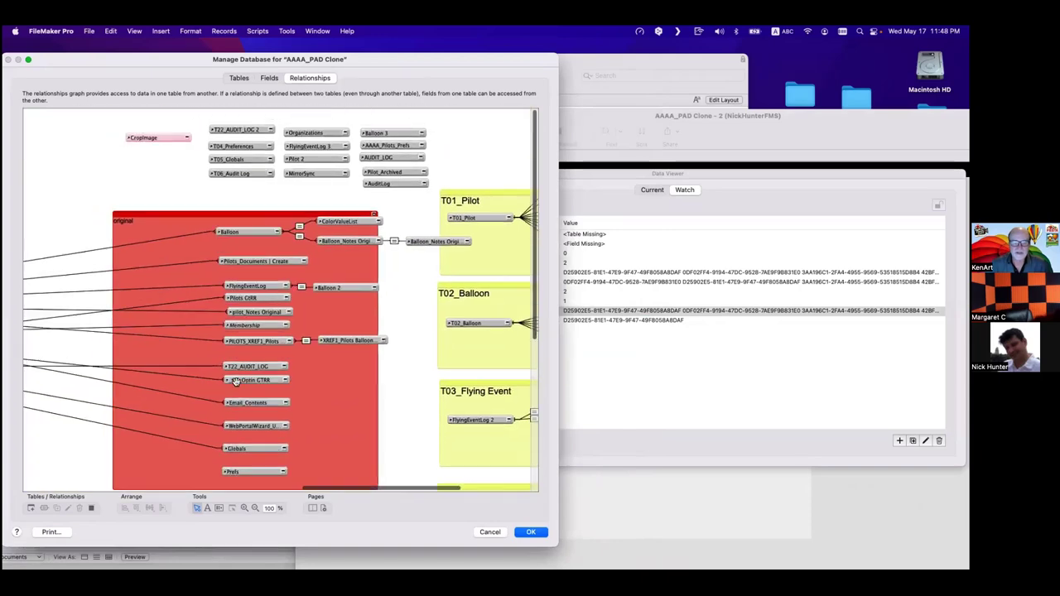
scroll(235, 380, left, 5)
double_click(54, 288)
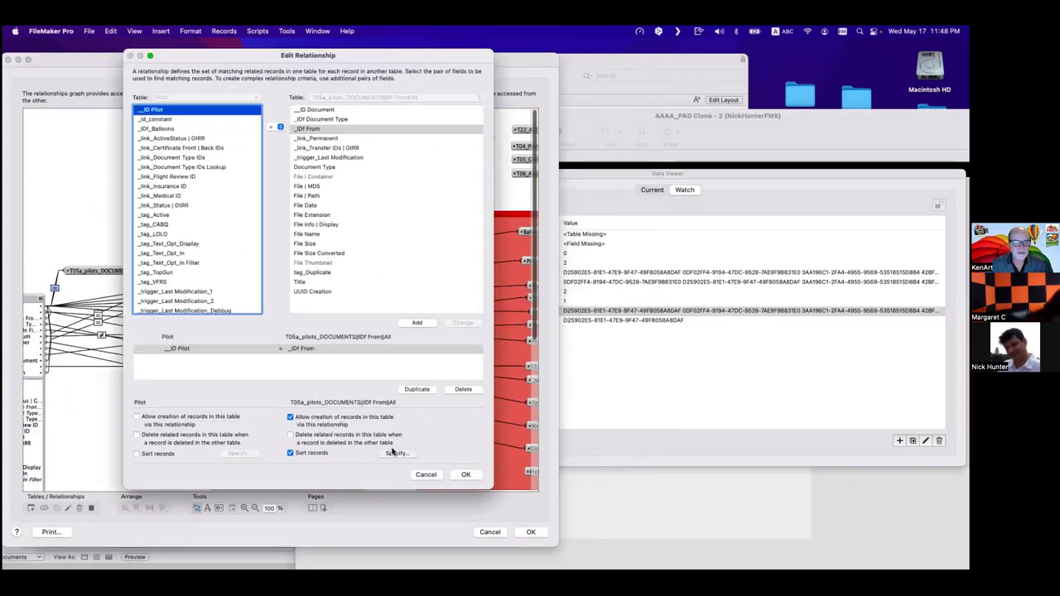
click(386, 455)
click(592, 236)
click(666, 417)
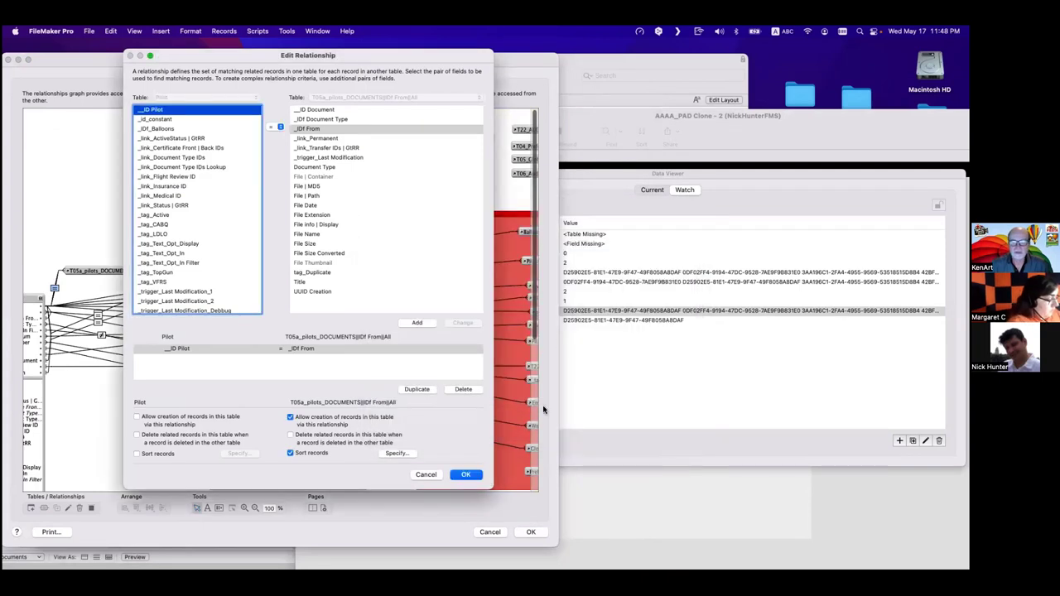
click(465, 475)
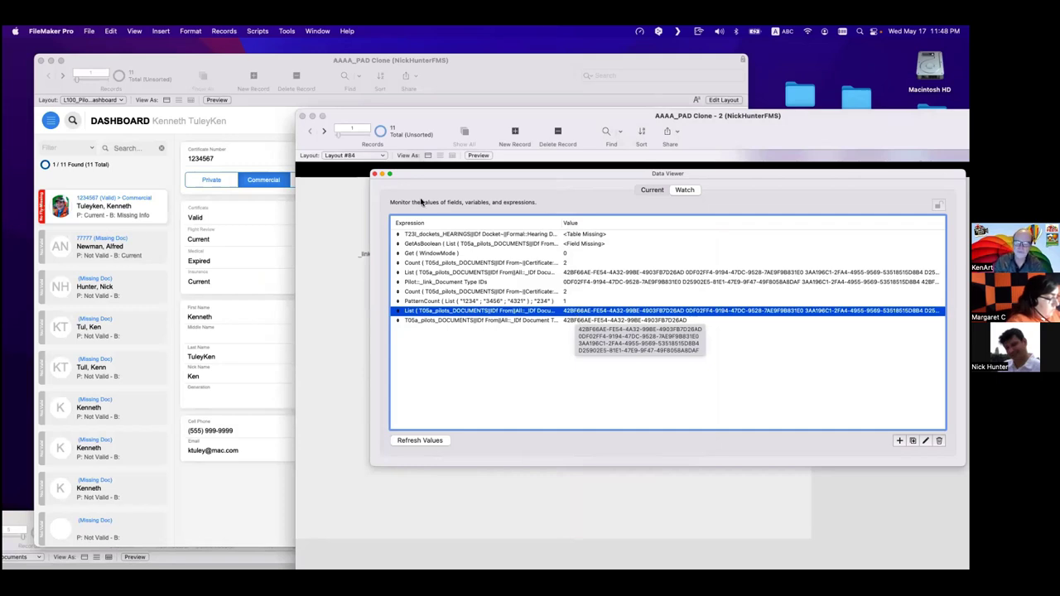
Clear the overlapping windows from the dashboard and compare the first pilot's document order with the plain field watch expression.
drag(425, 175, 640, 221)
drag(617, 124, 901, 128)
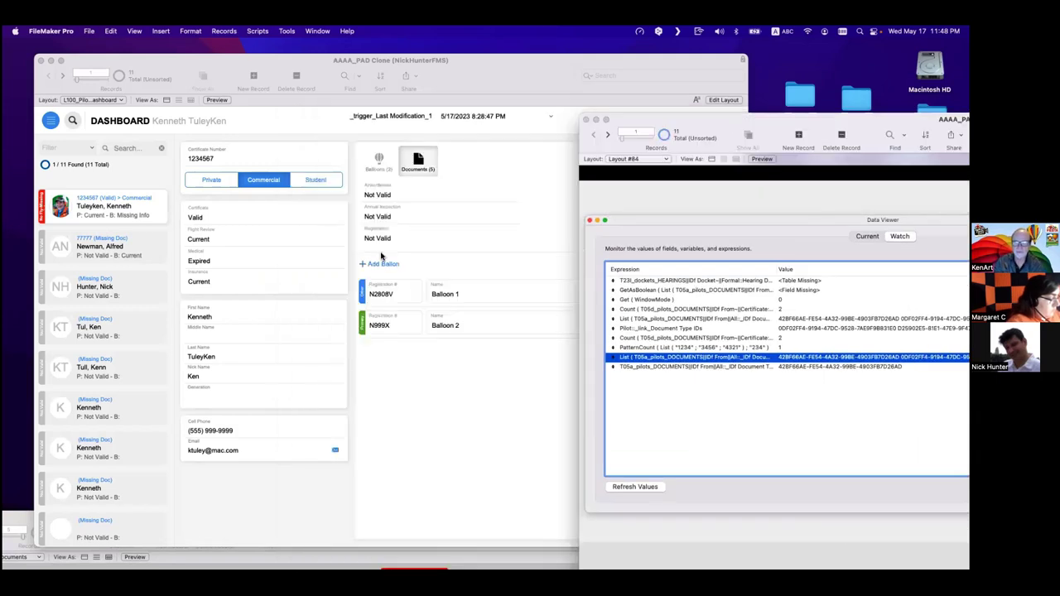
click(428, 192)
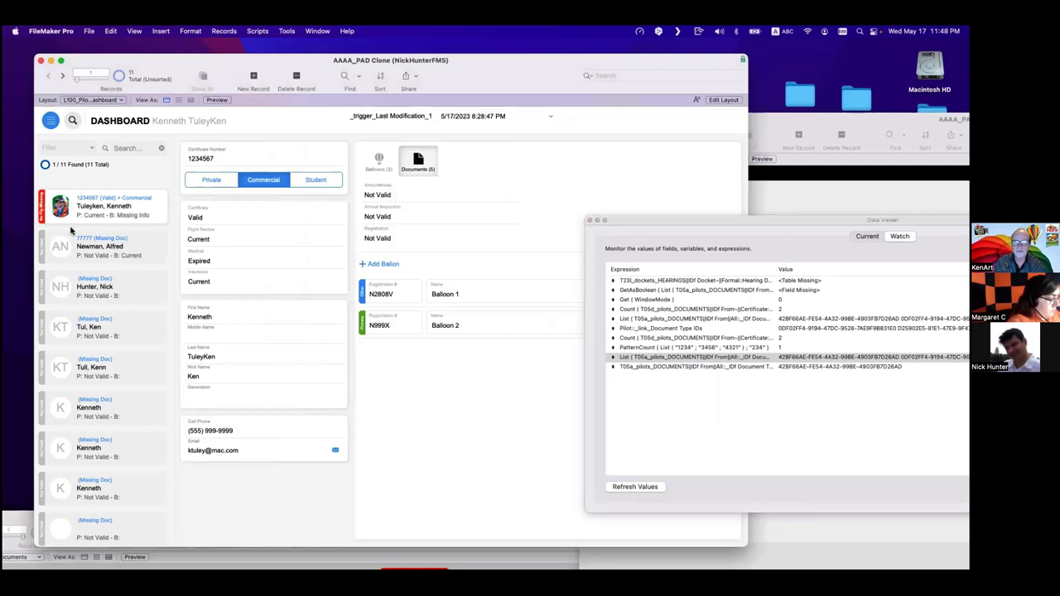
click(83, 222)
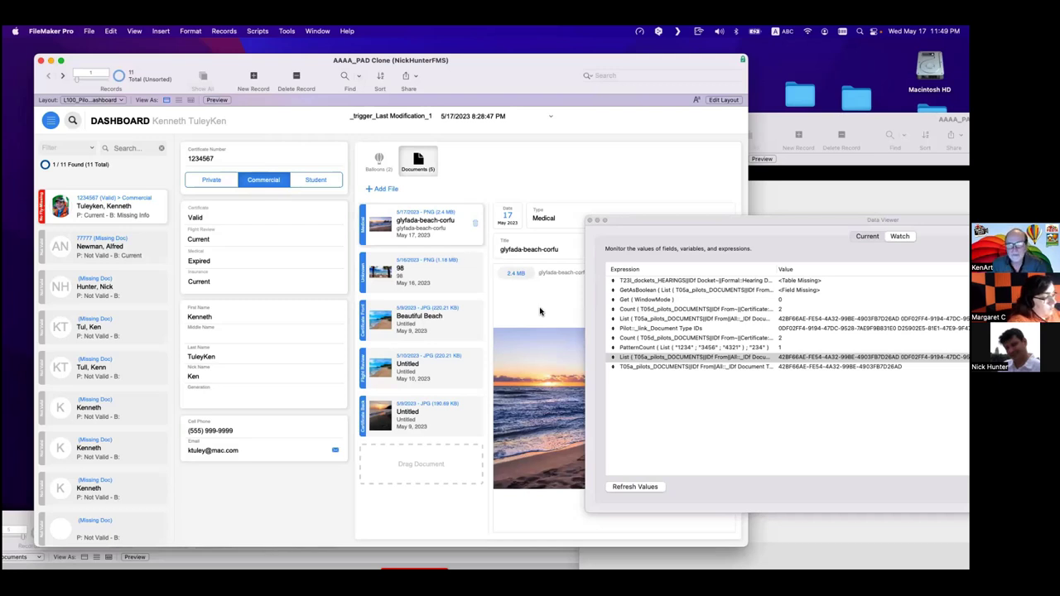
click(649, 369)
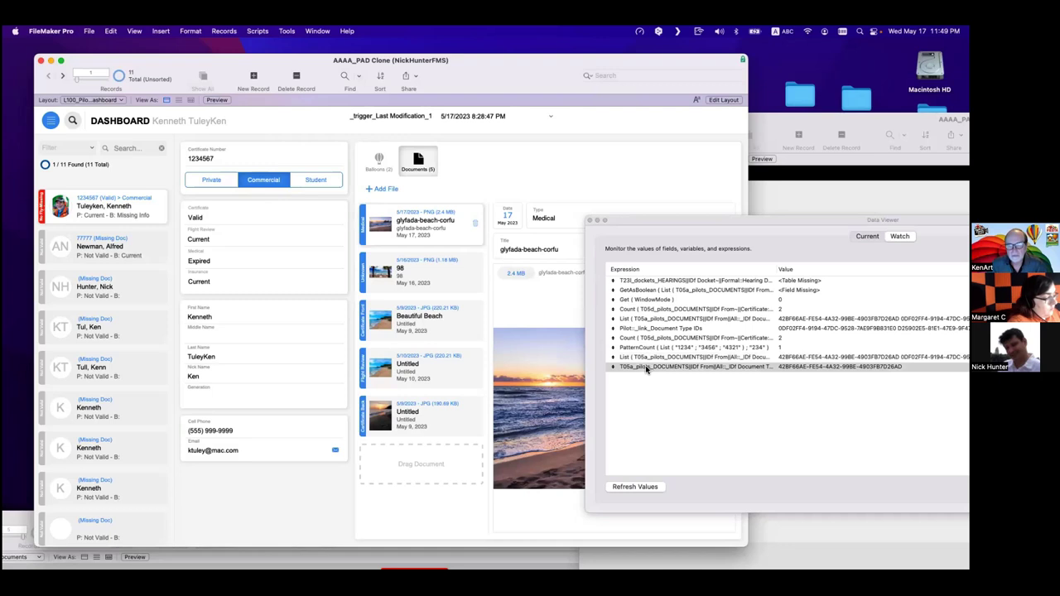
Turn off record sorting for T05a_pilots_DOCUMENTS||IDf From||All in its relationship with Pilot and save the database changes.
key(super+shift+d)
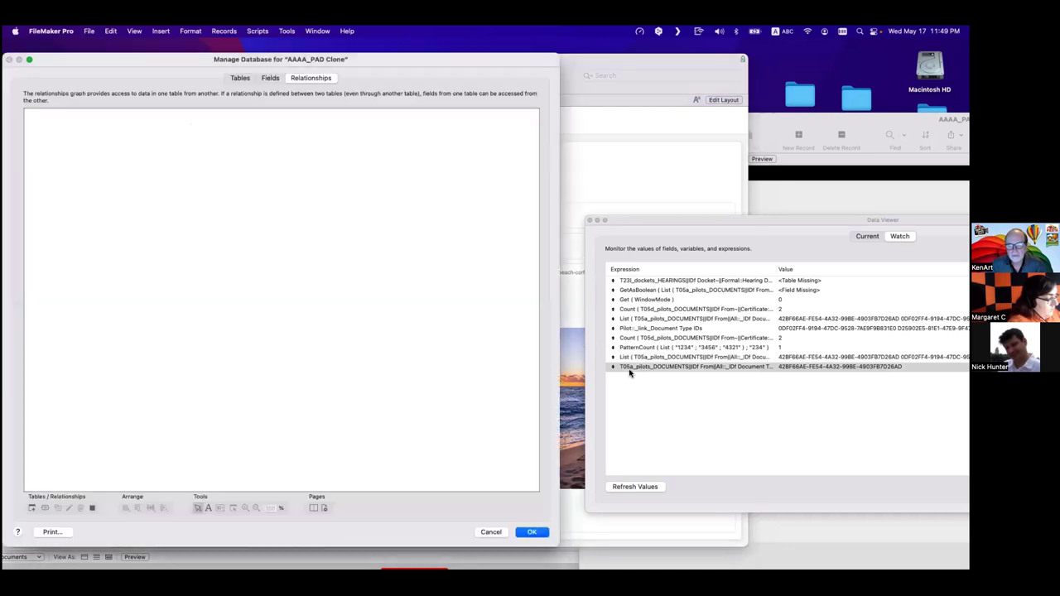
scroll(355, 351, down, 5)
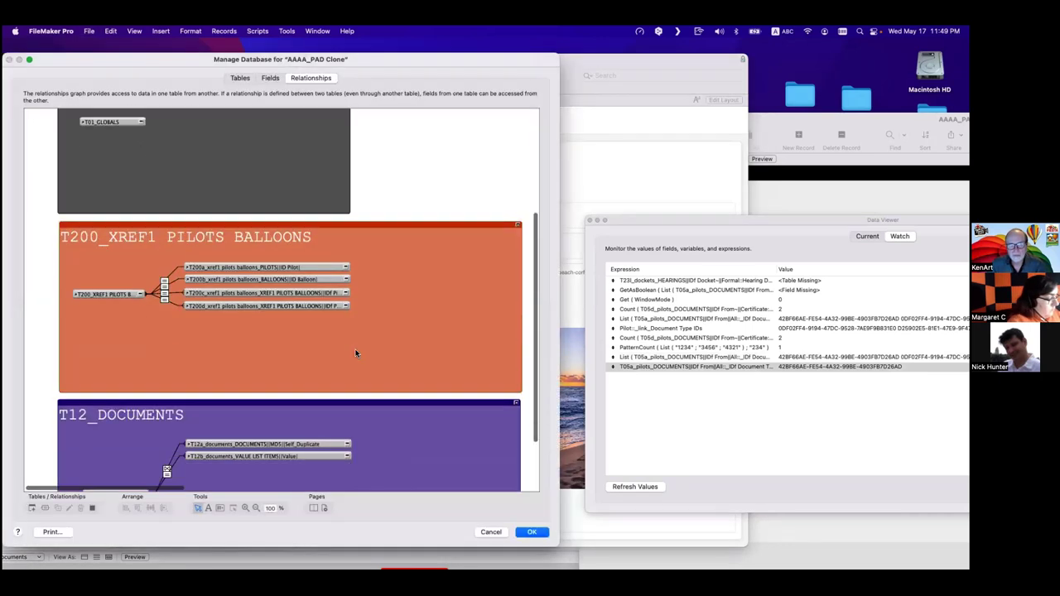
scroll(355, 354, right, 6)
scroll(355, 353, up, 3)
scroll(355, 354, right, 5)
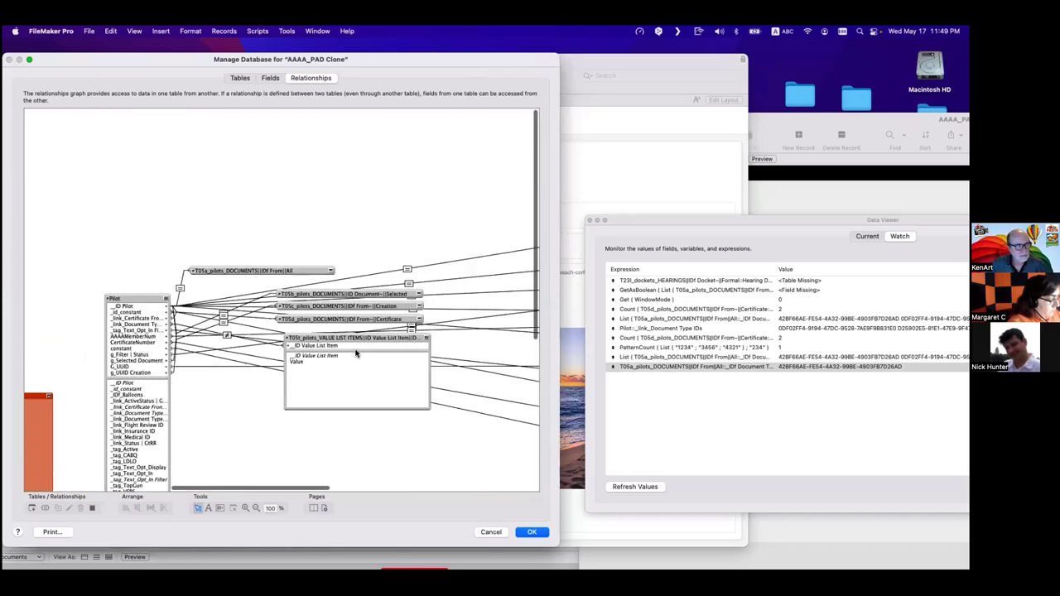
double_click(184, 295)
click(322, 455)
click(477, 477)
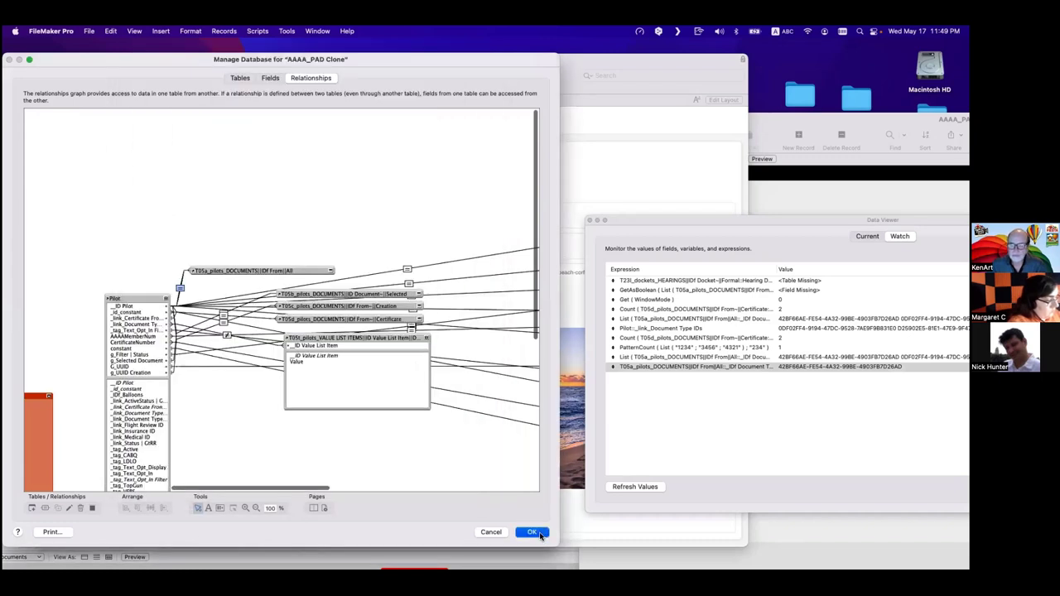
click(539, 534)
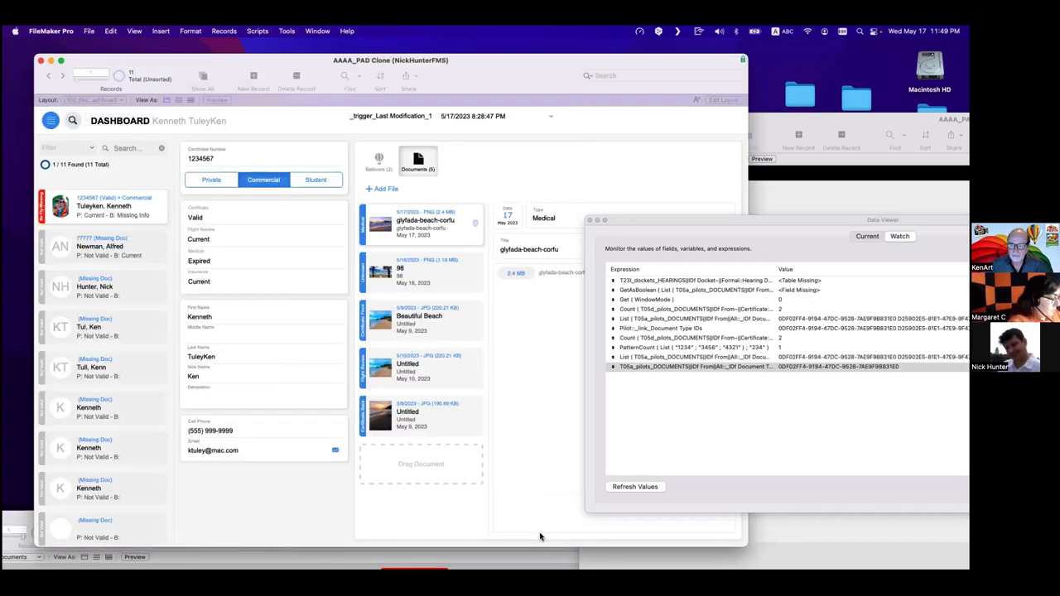
Reload the dashboard's Documents list and, with the Data Viewer closed, compare its order with the document type ID fields on Layout #84.
click(418, 163)
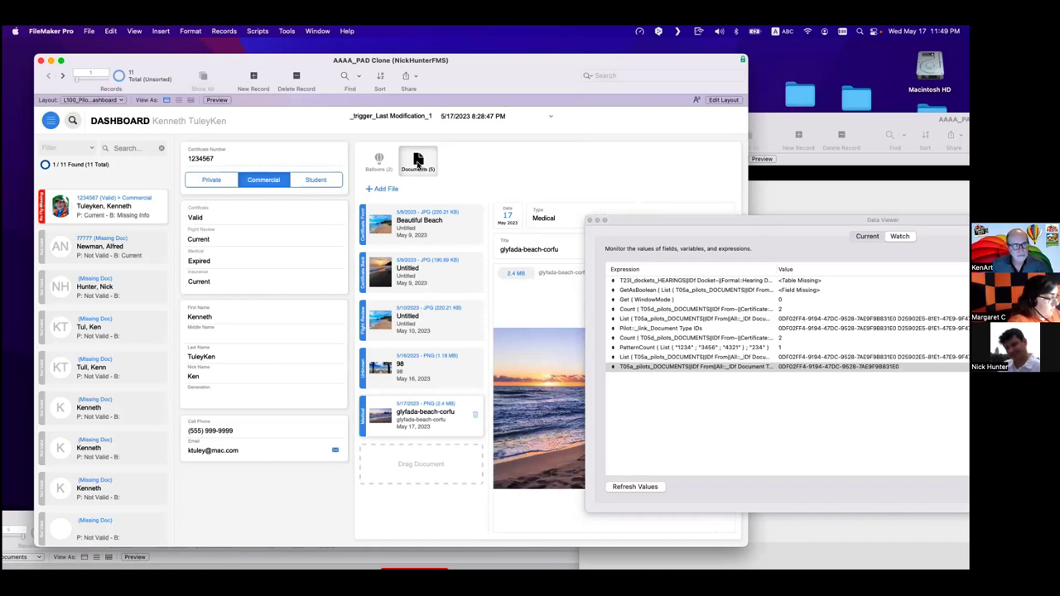
click(589, 219)
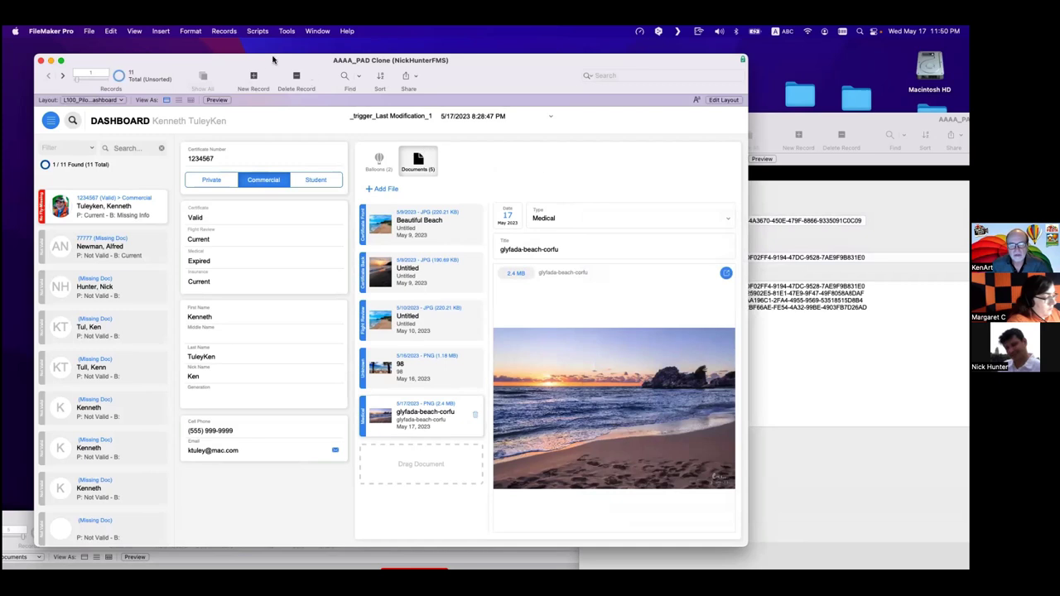
drag(262, 67, 258, 62)
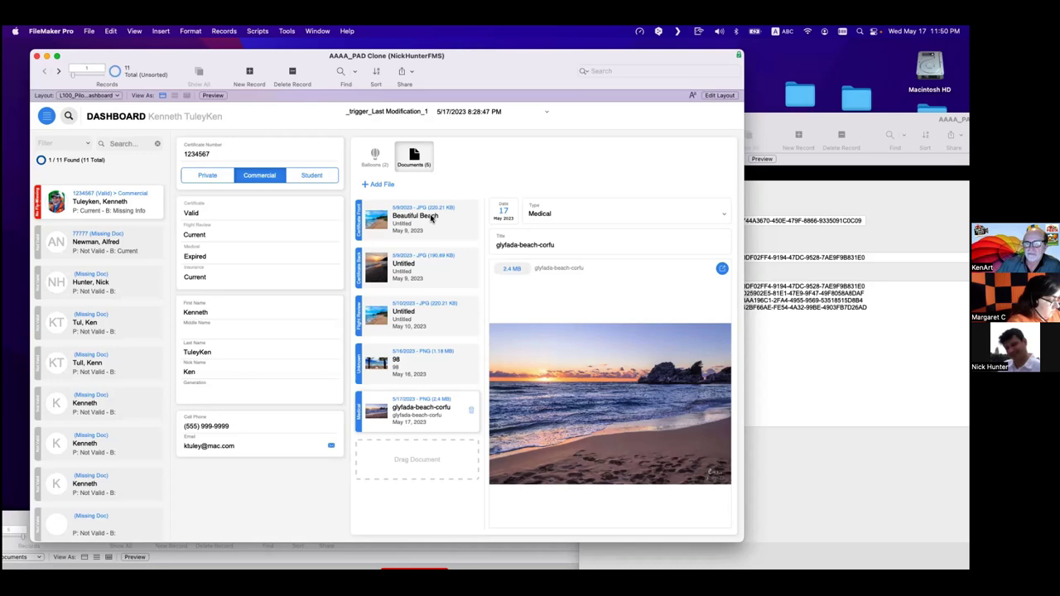
click(786, 339)
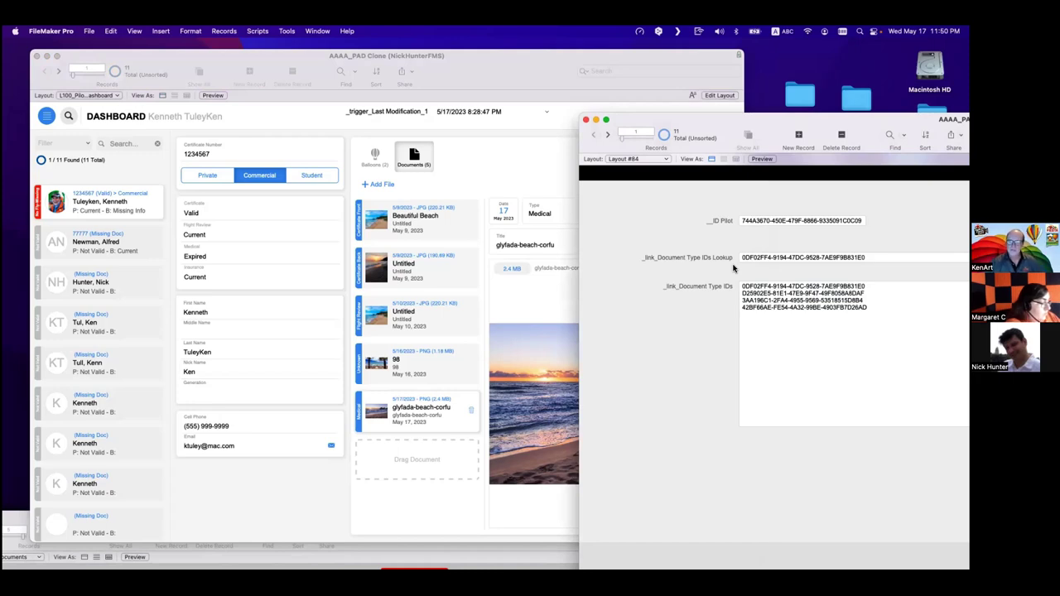
Examine the auto-enter options of the Pilot table's AAAAMemberStatus lookup field, including the Creation value choices, and discard any changes.
key(super+shift+d)
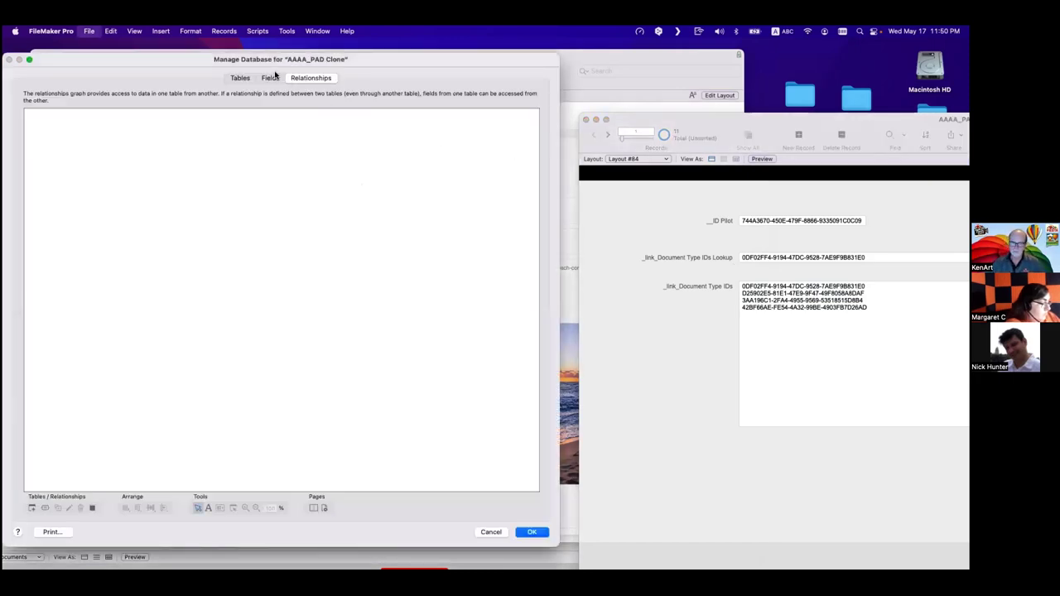
click(271, 78)
click(145, 131)
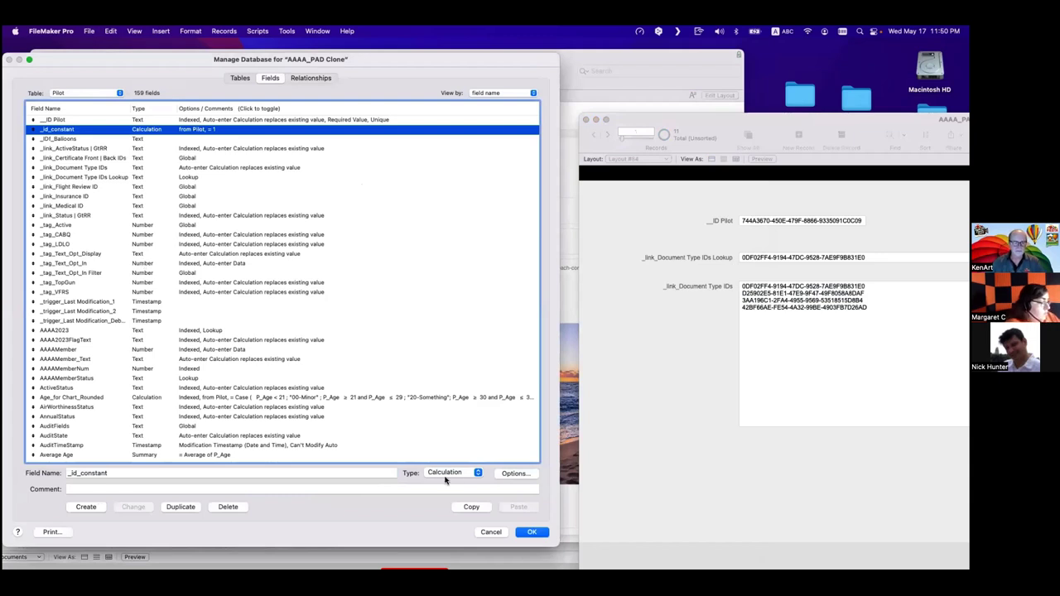
click(152, 380)
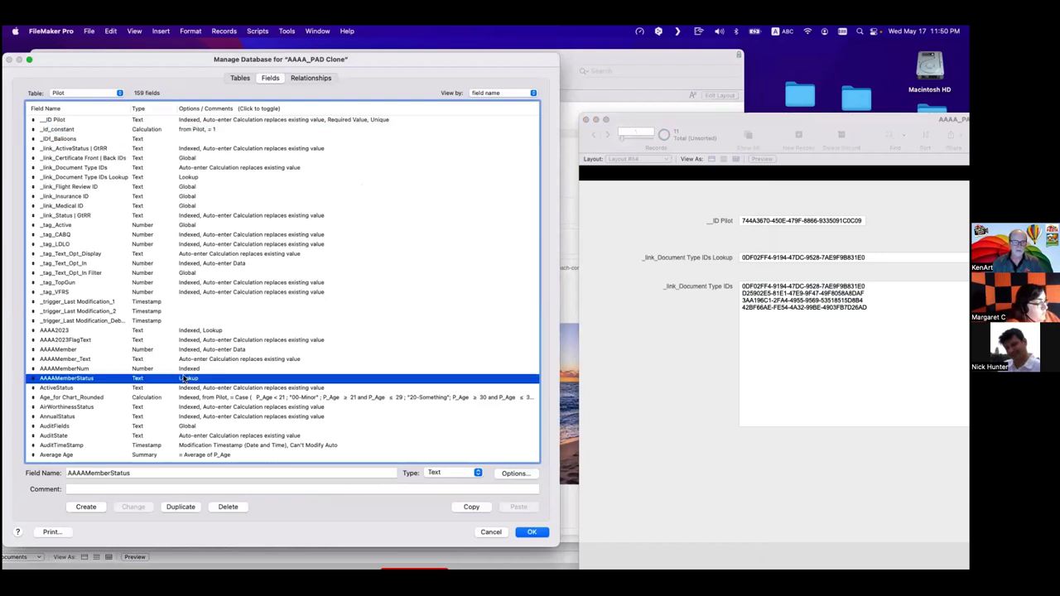
key(super+o)
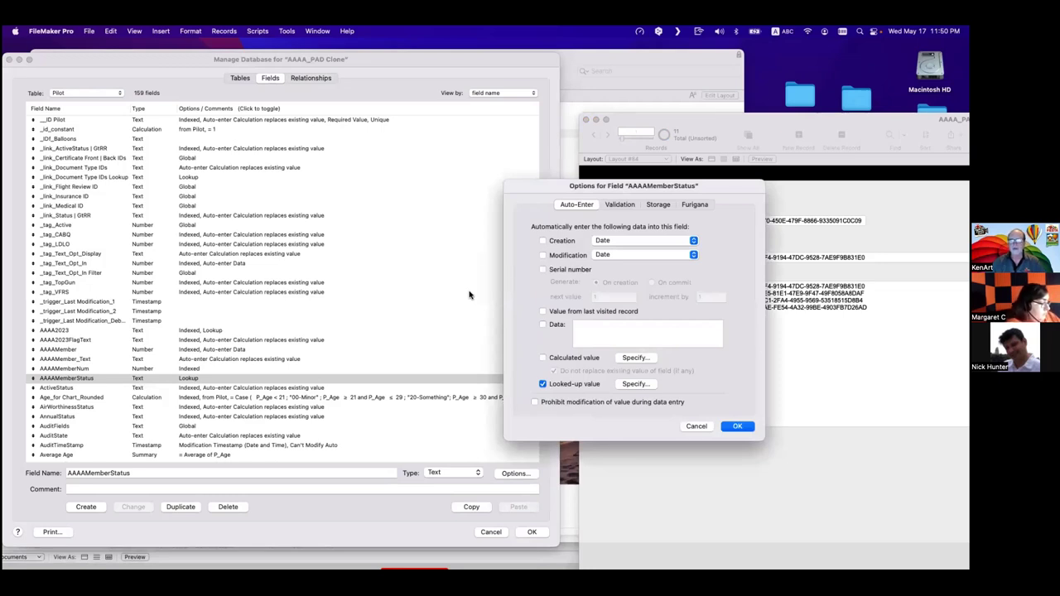
click(570, 243)
click(593, 241)
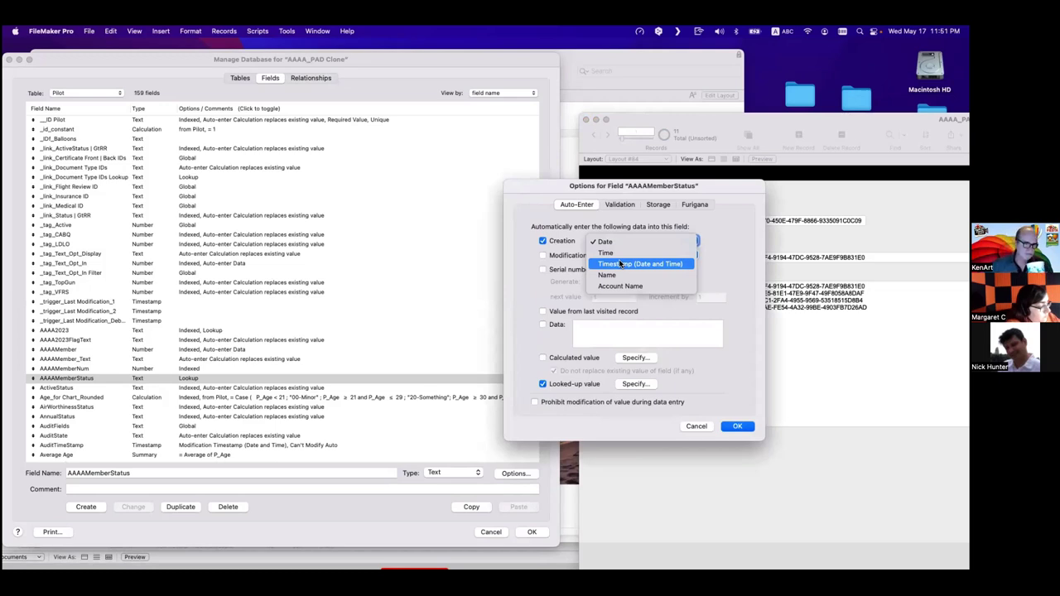
key(Escape)
key(Escape)
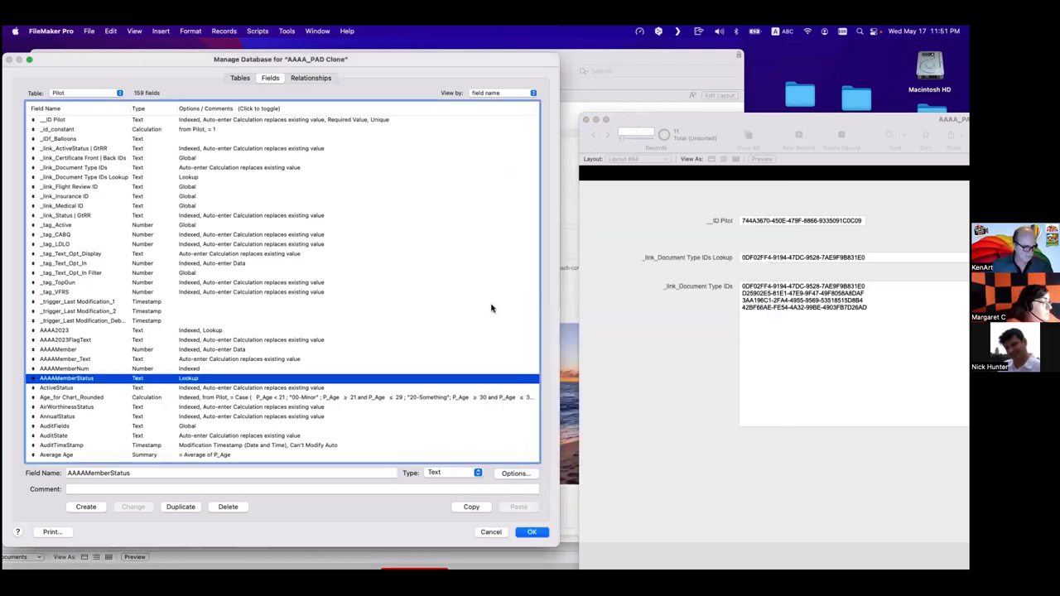
key(Escape)
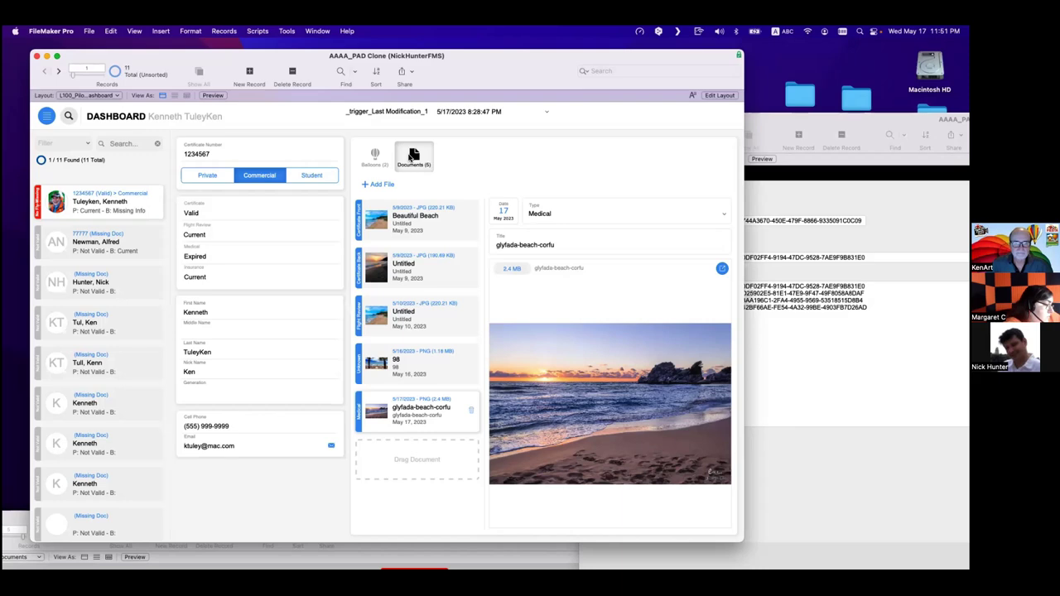
Move the Layout #84 window aside, bring the DOC_Documents window forward and clear the glyfada-beach-corfu document's type.
click(775, 352)
drag(722, 126, 831, 466)
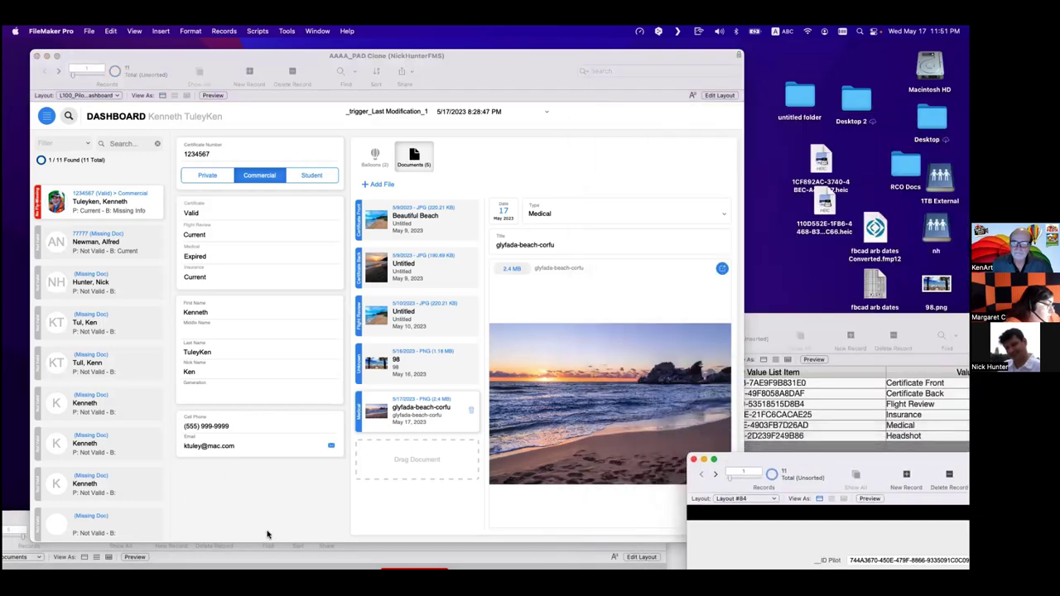
click(291, 560)
mouse_move(373, 530)
mouse_down()
mouse_move(373, 284)
mouse_move(398, 196)
mouse_move(518, 194)
mouse_up()
click(766, 430)
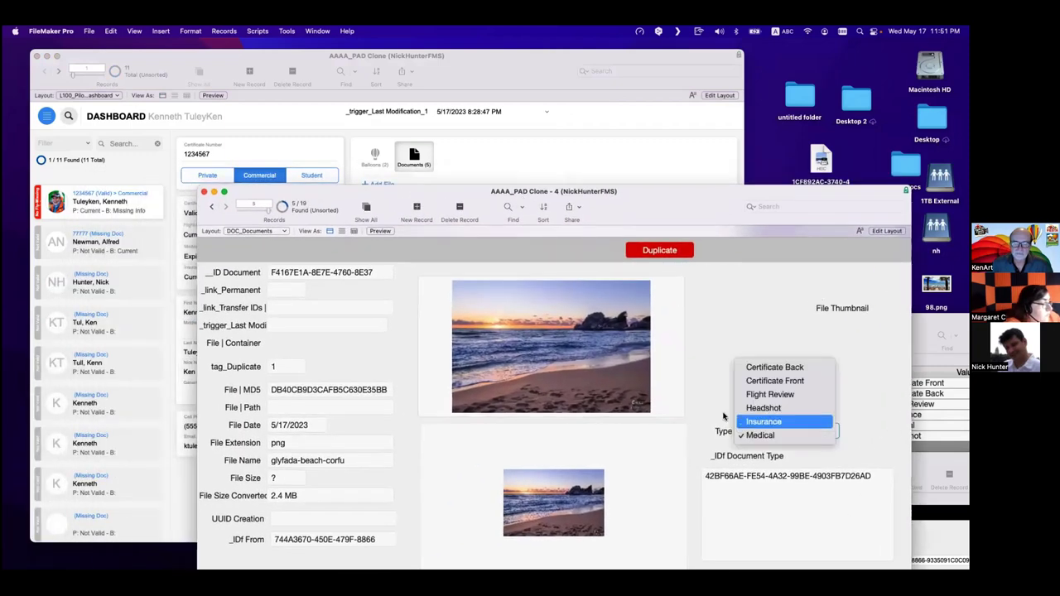
click(707, 405)
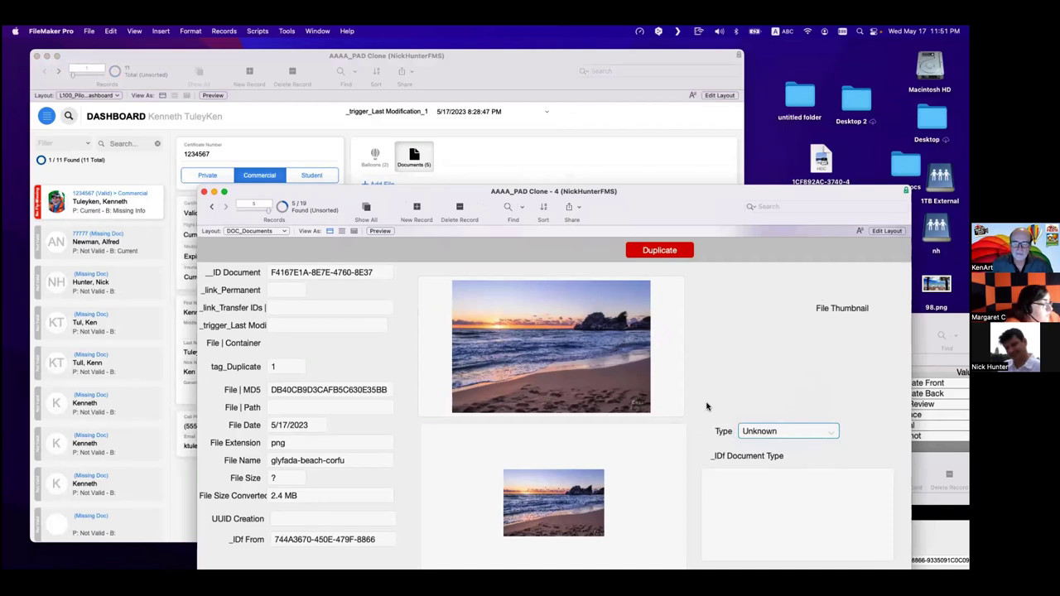
Try the Headshot type on the glyfada-beach-corfu document, check its _IDf Document Type and clear the type again.
click(765, 434)
click(754, 465)
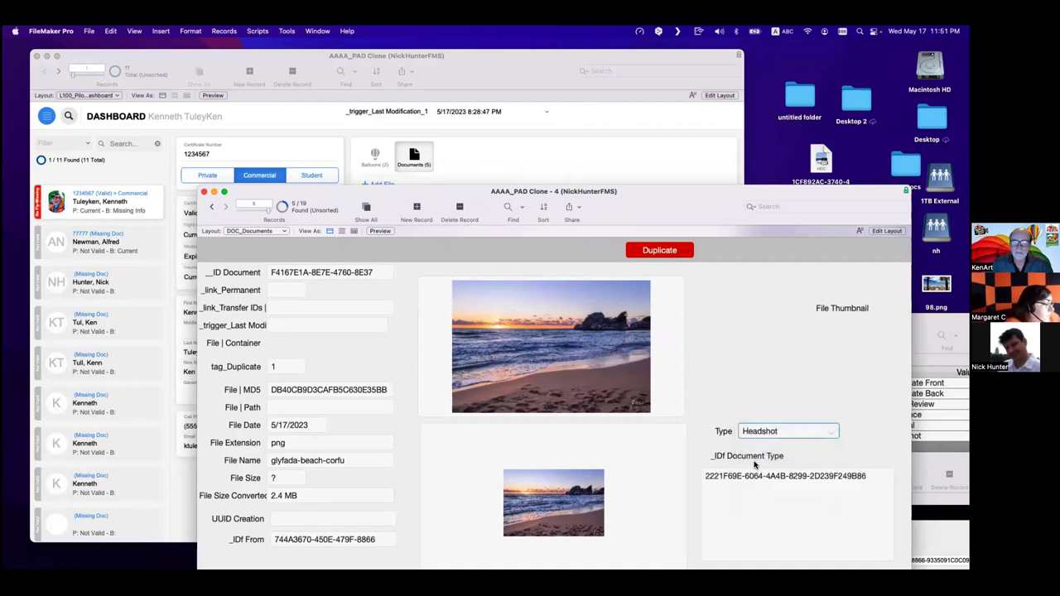
click(765, 433)
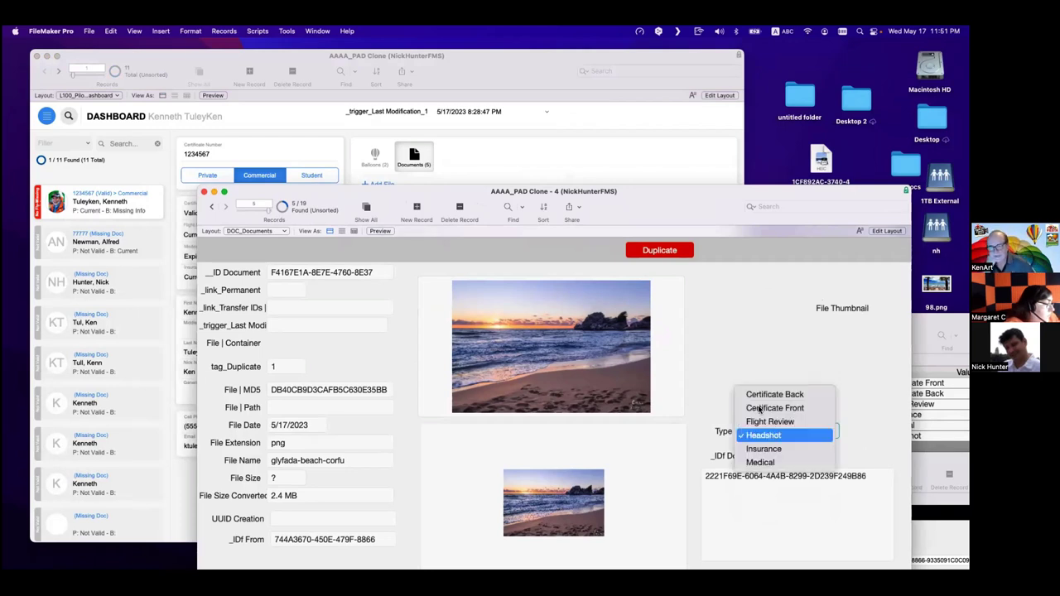
click(710, 358)
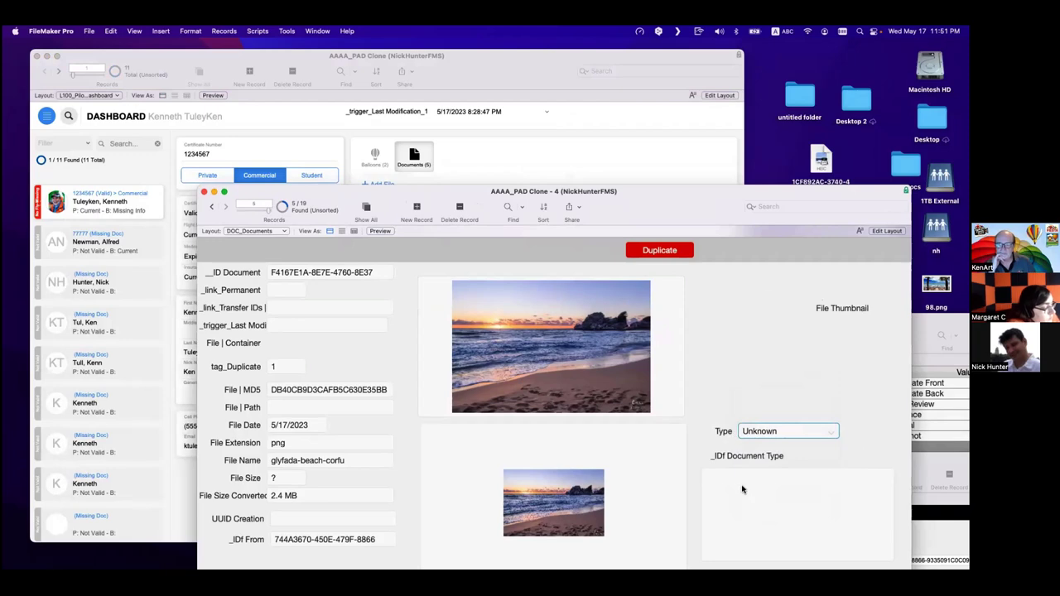
click(762, 432)
click(761, 390)
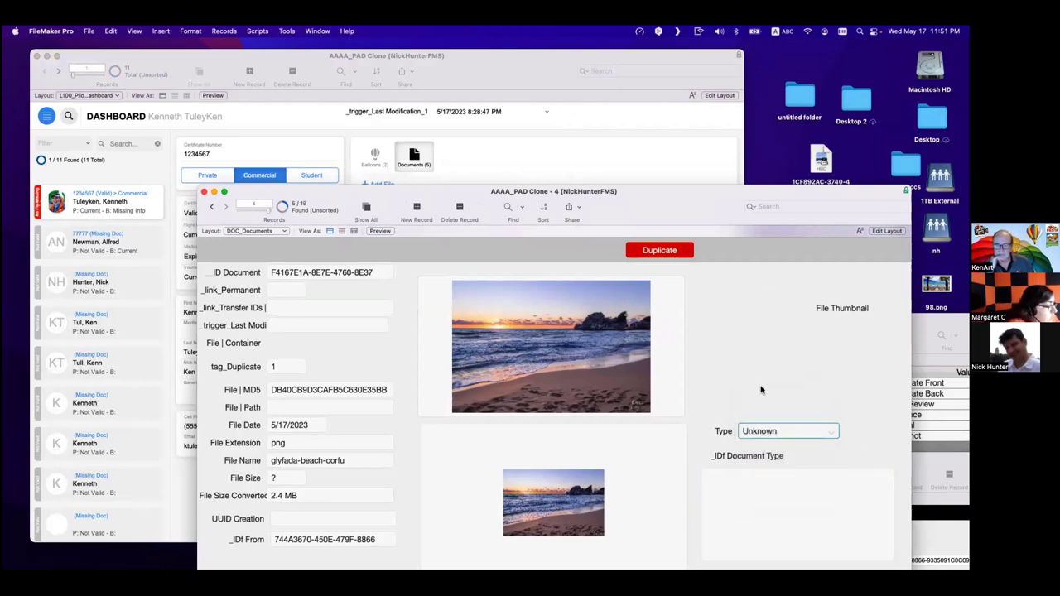
Change the Document Type field's control style on the DOC_Documents layout to a drop-down list and return to Browse mode.
key(super+l)
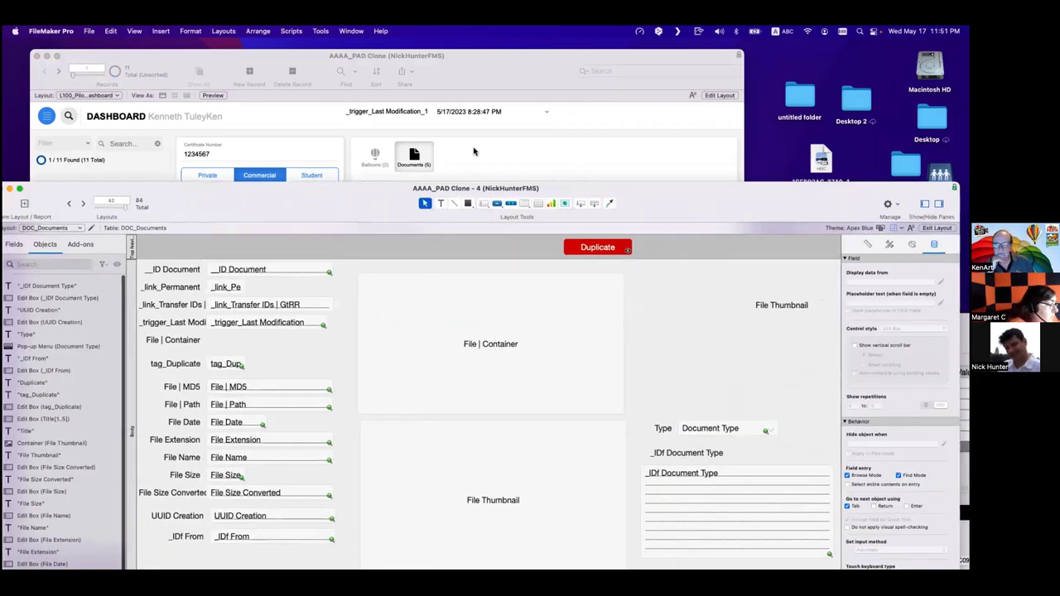
drag(629, 202, 427, 136)
click(523, 365)
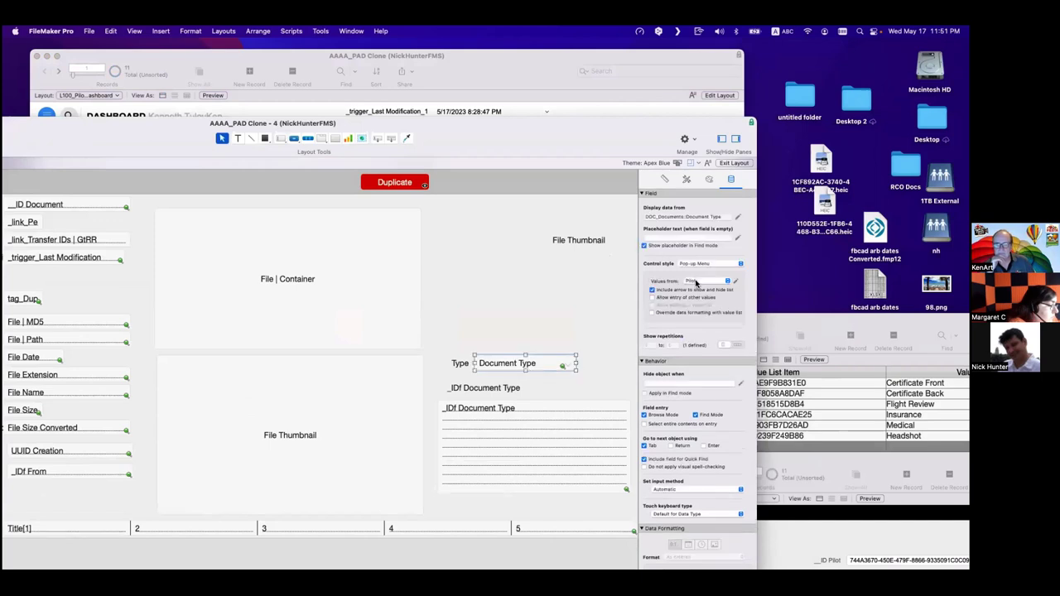
click(709, 263)
click(699, 247)
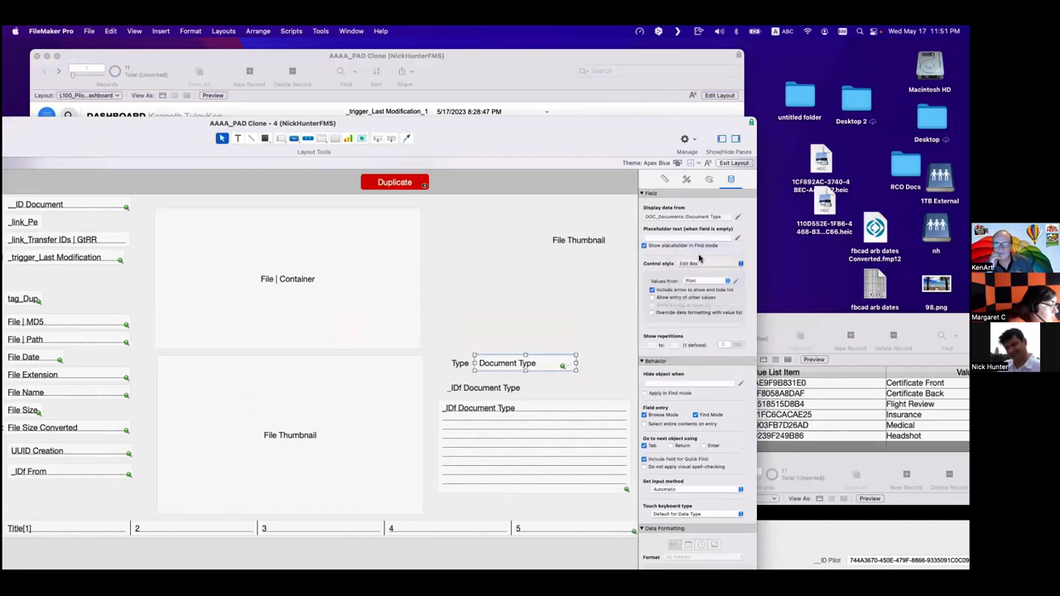
click(700, 263)
click(693, 279)
click(544, 308)
key(super+b)
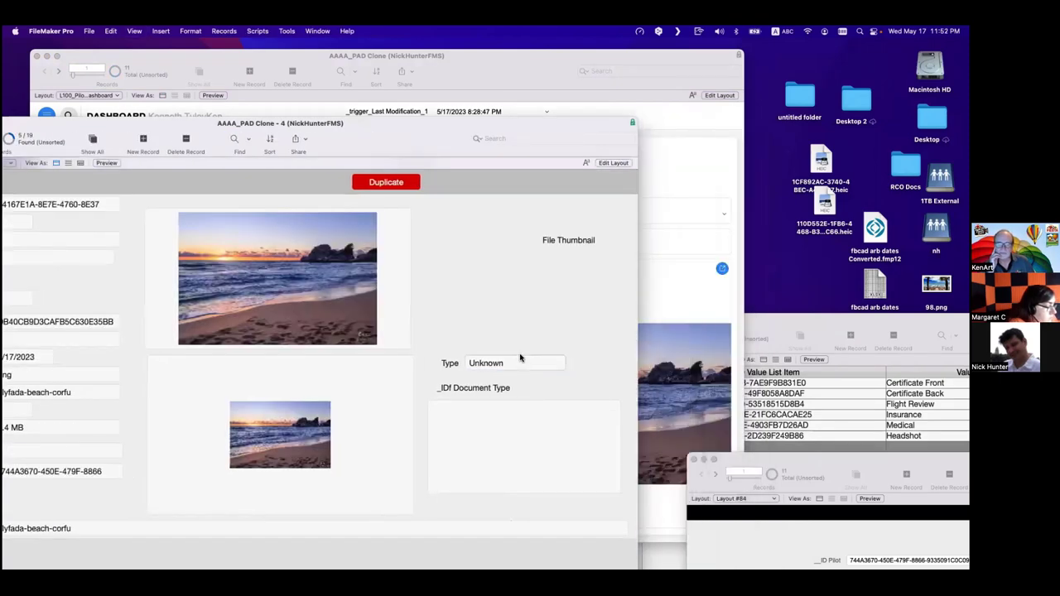
Set the document's type to Certificate Back, append random letters to the value and commit it to test the lookup.
click(521, 362)
key(Escape)
click(530, 335)
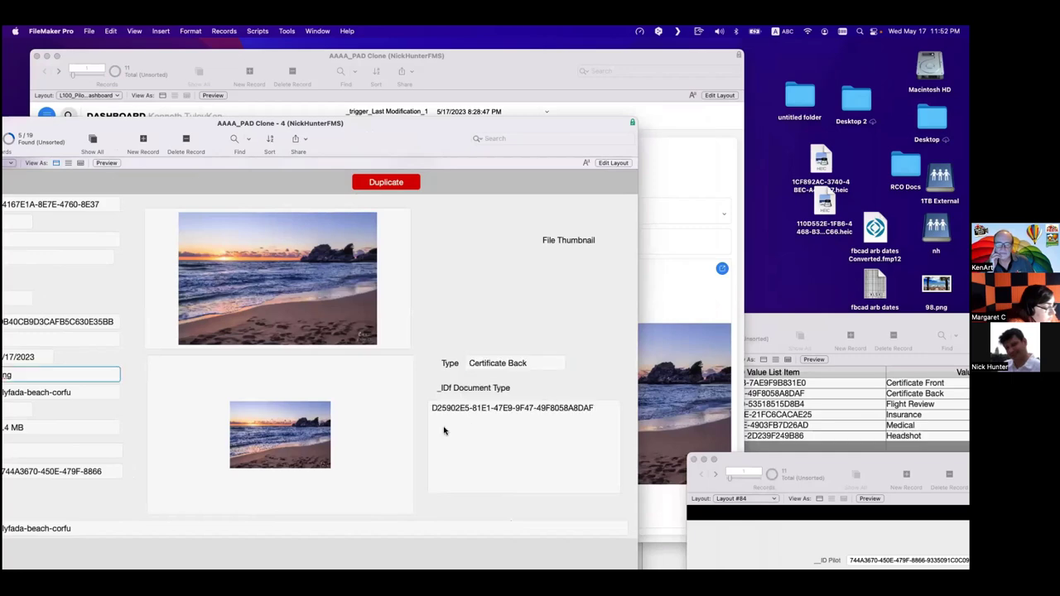
click(533, 363)
click(528, 364)
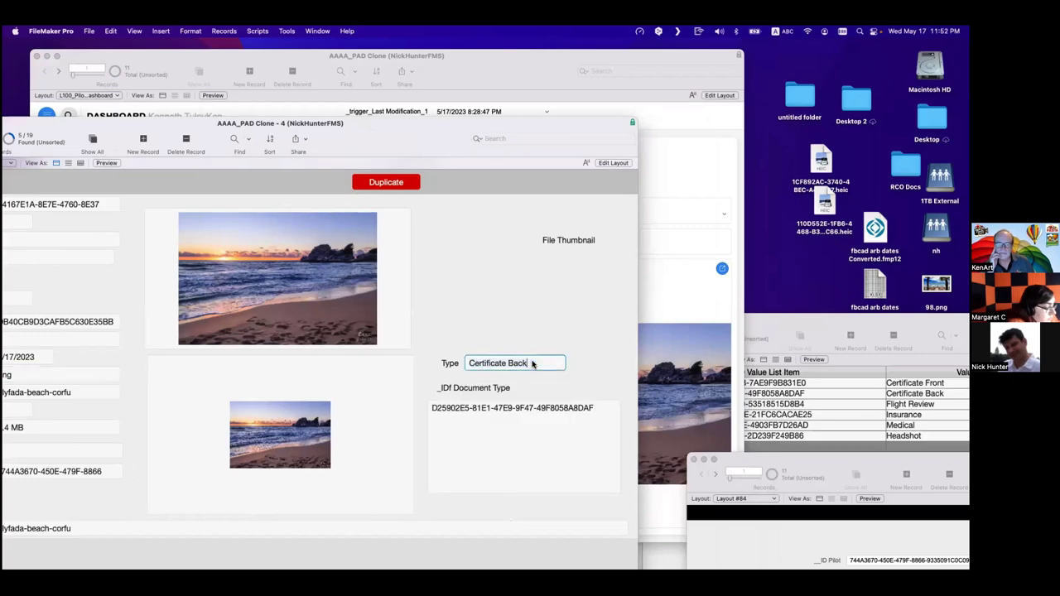
text(dhfhdjfhdjf)
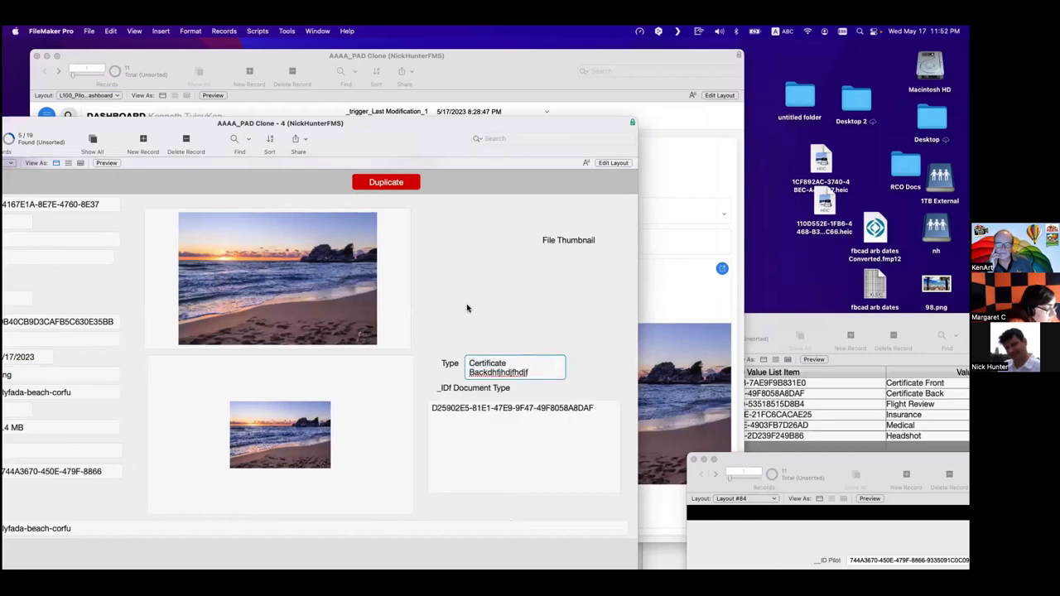
click(466, 308)
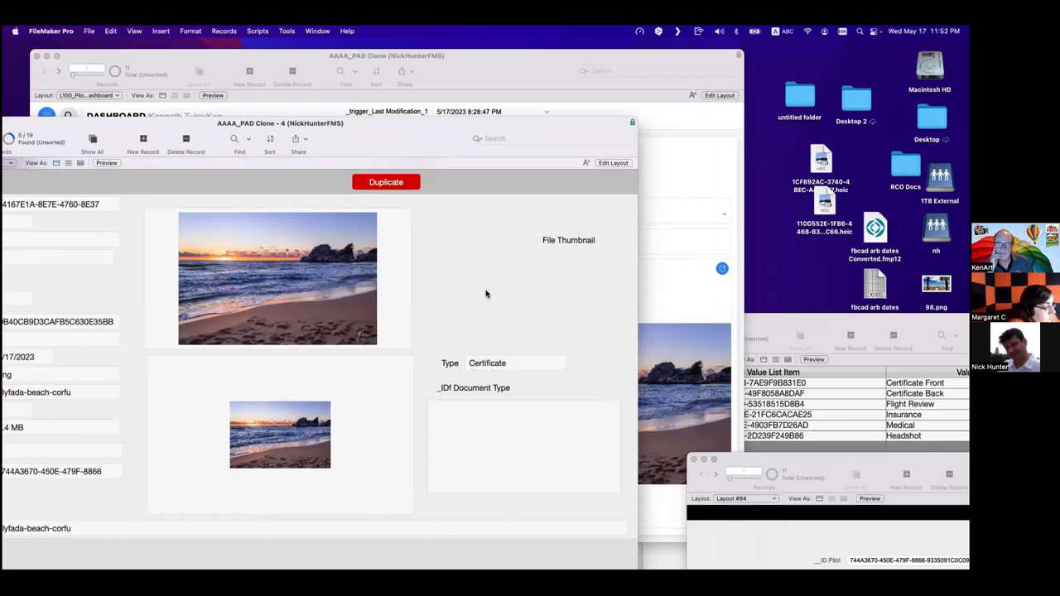
Clear the document's invalid type, shift the document window into view and check the type choices without picking one.
click(530, 361)
key(BackSpace)
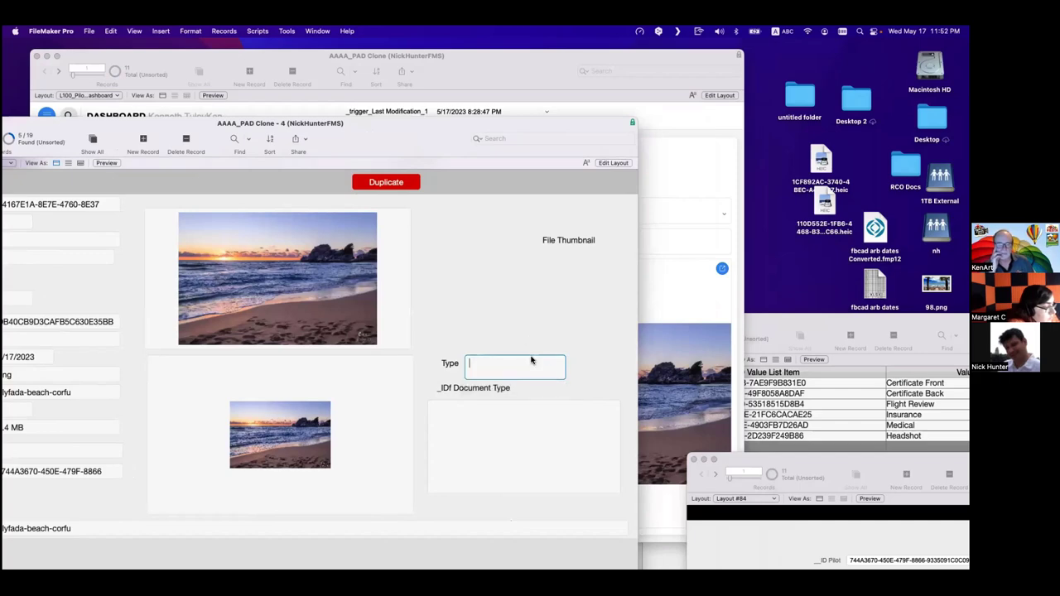
click(530, 340)
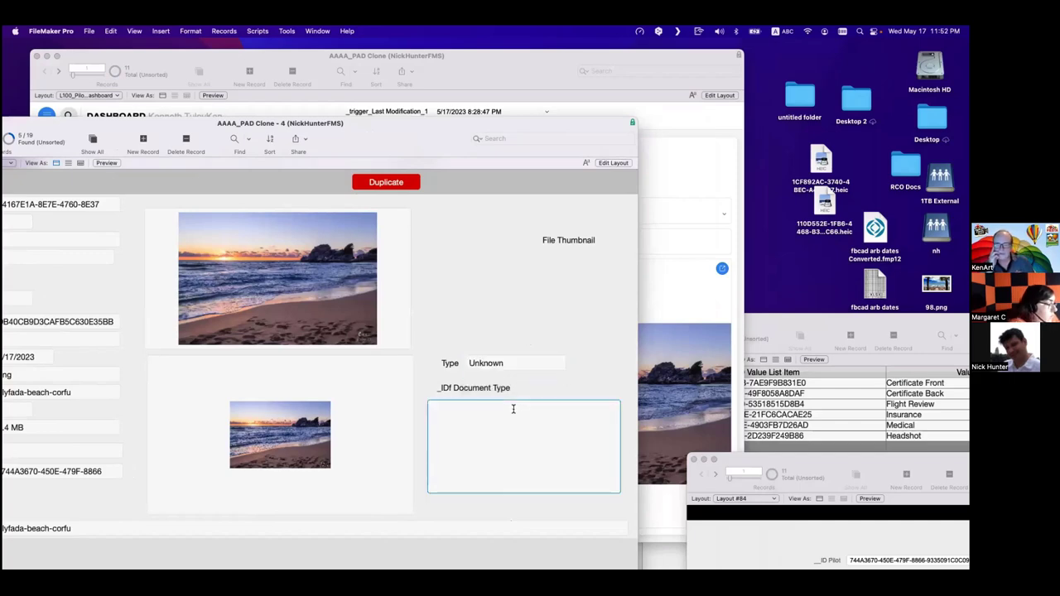
click(513, 363)
drag(226, 135, 409, 139)
click(712, 366)
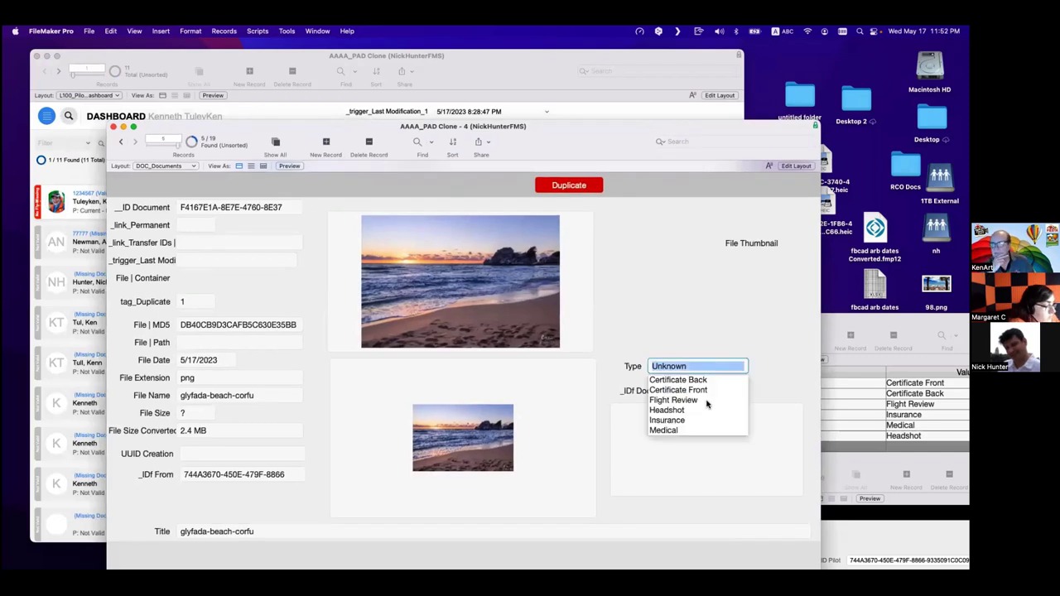
click(669, 336)
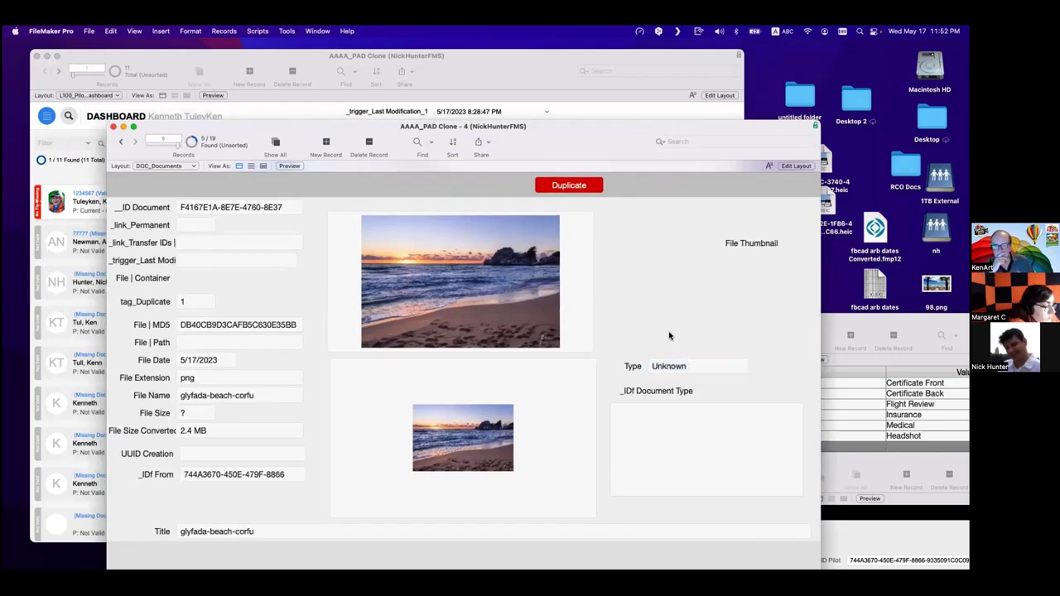
Open the lookup settings of the _IDf Document Type field in the DOC_Documents table.
key(super+shift+d)
click(80, 133)
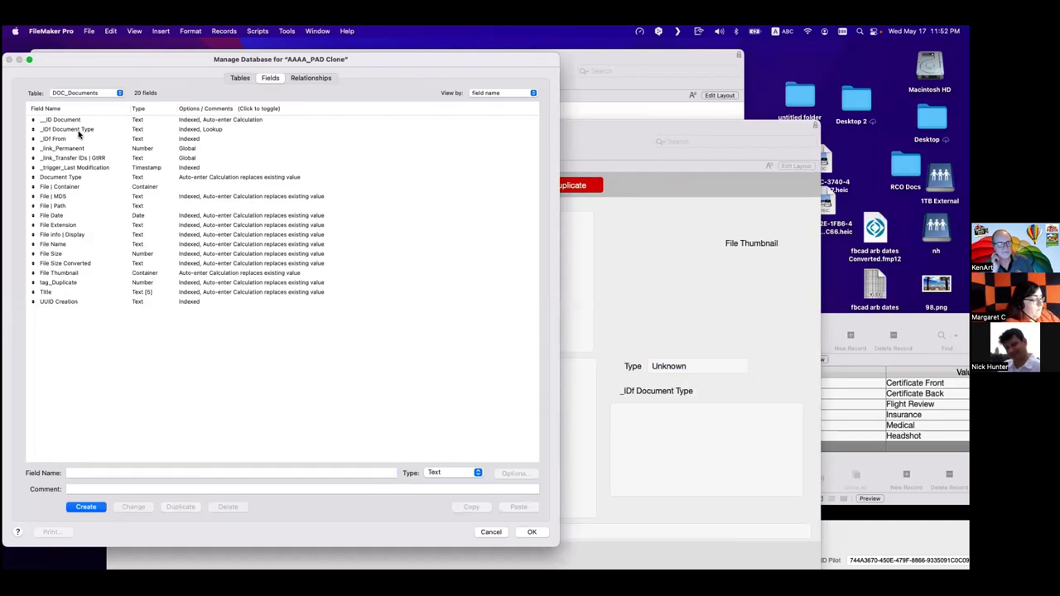
double_click(80, 130)
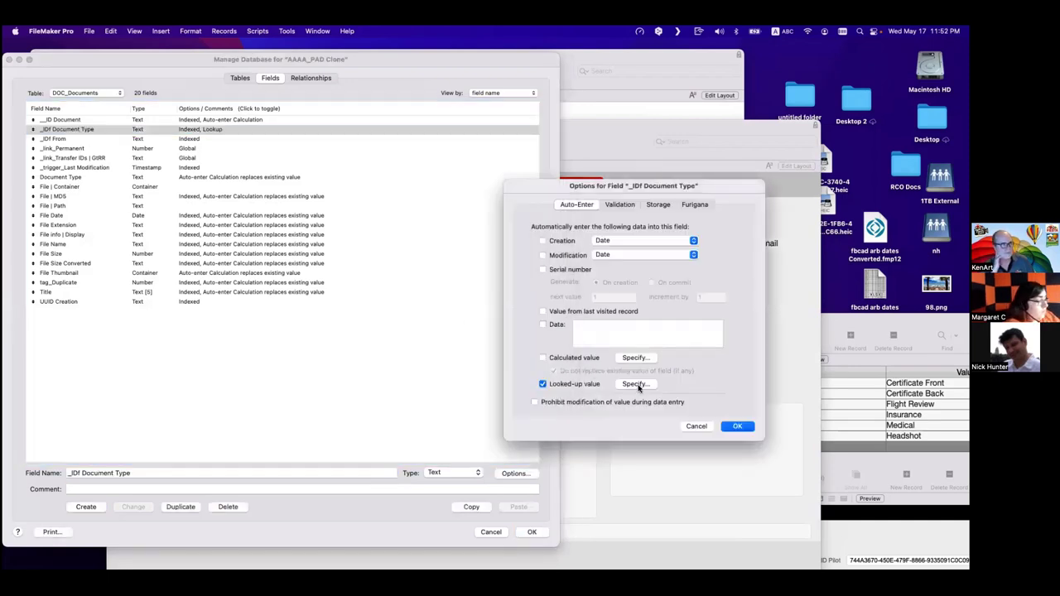
click(634, 383)
click(537, 352)
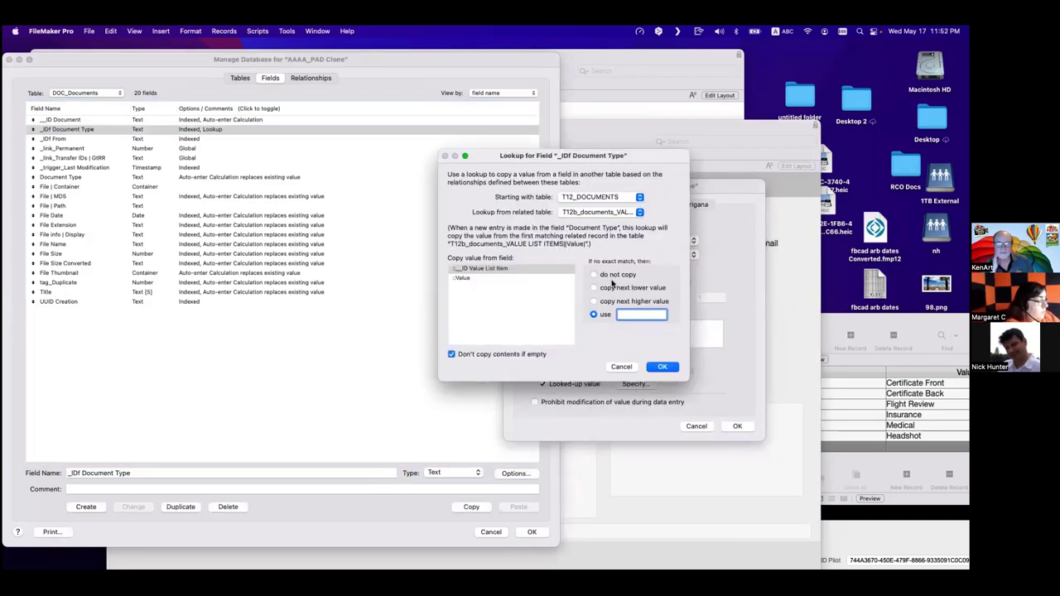
Try each of the lookup's no-exact-match options, including the custom value jdhjshdjs, and erase that custom value.
click(611, 275)
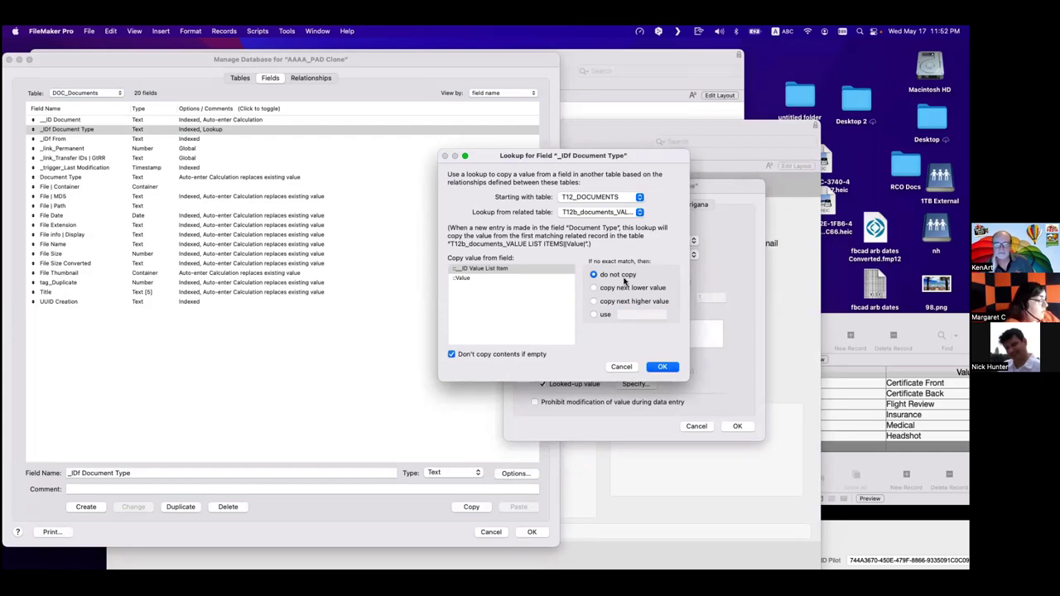
click(610, 288)
click(607, 302)
click(632, 315)
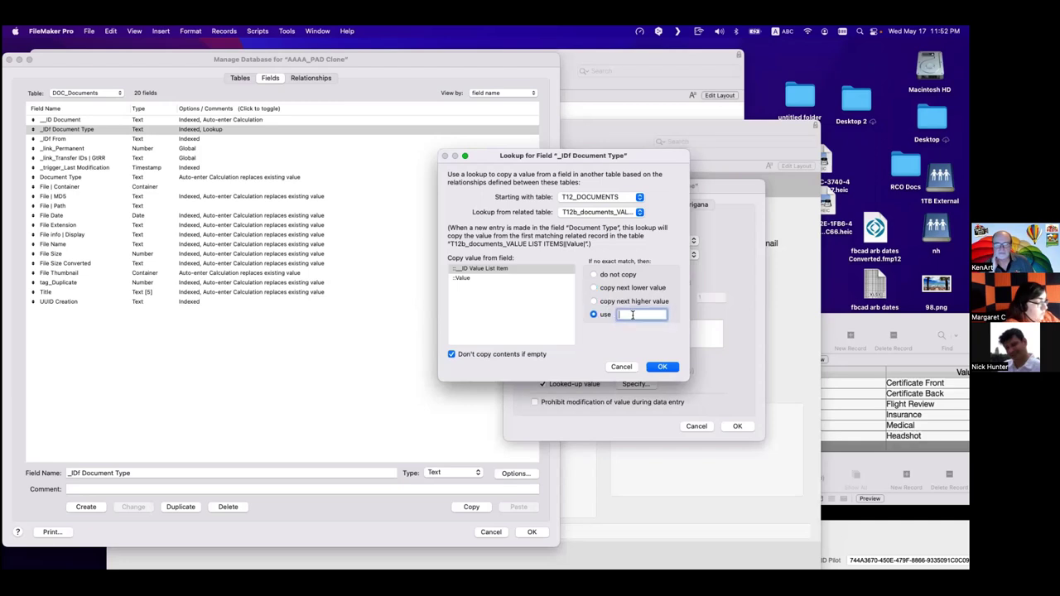
text(jdhjshdjs)
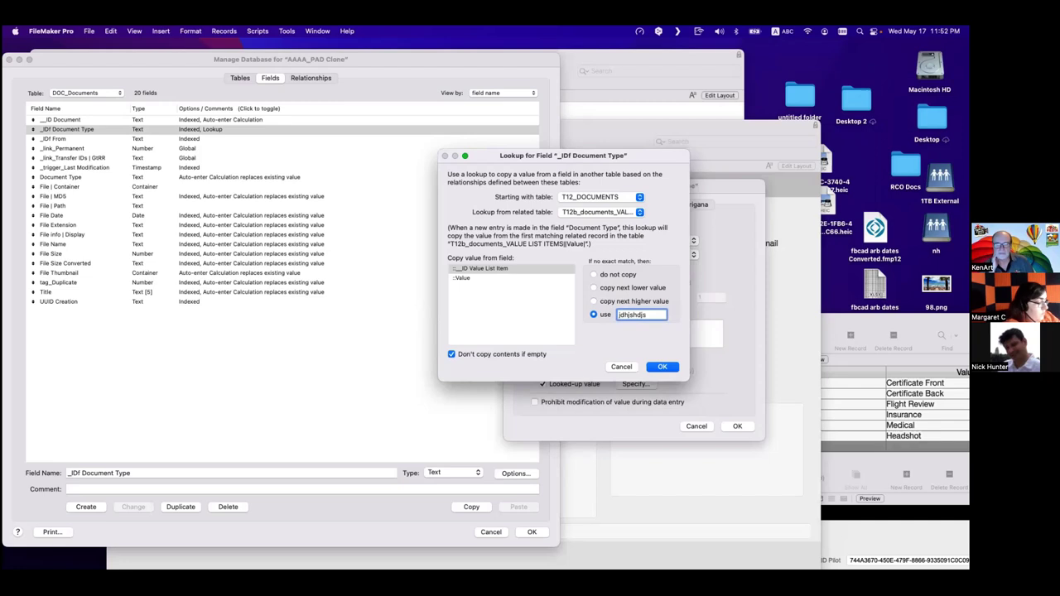
key(BackSpace)
key(BackSpace)
key(BackSpace)
key(BackSpace)
key(BackSpace)
key(BackSpace)
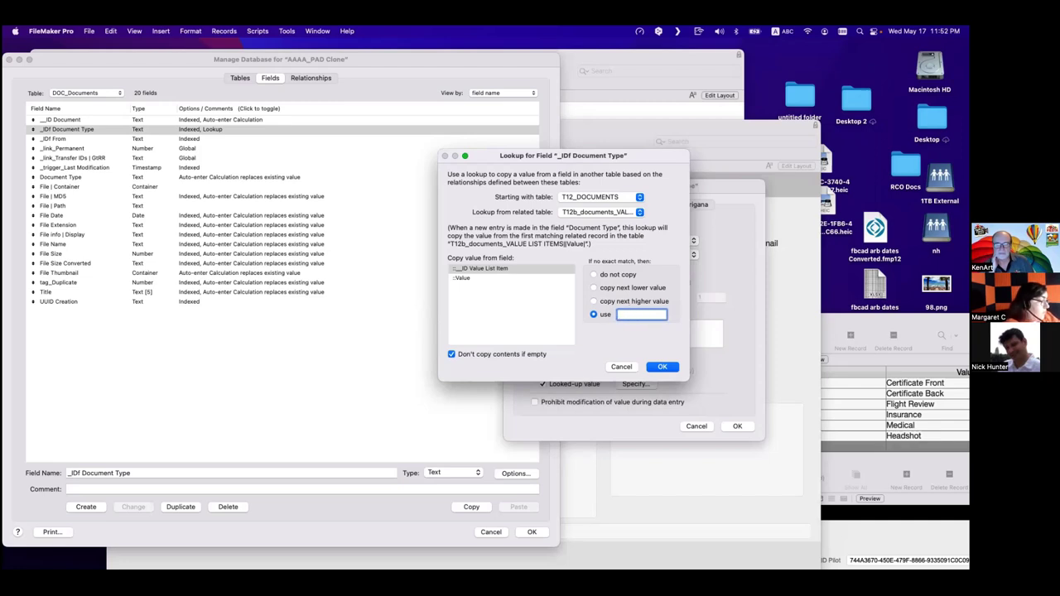
Set the _IDf Document Type lookup to "do not copy" when there is no exact match and save the database changes.
click(605, 275)
click(663, 367)
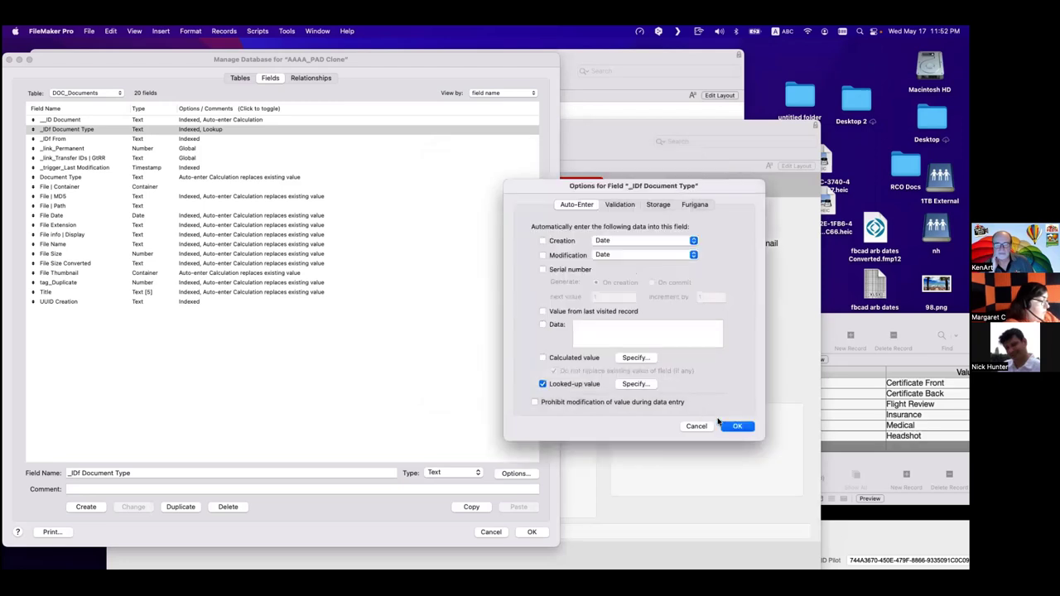
click(735, 426)
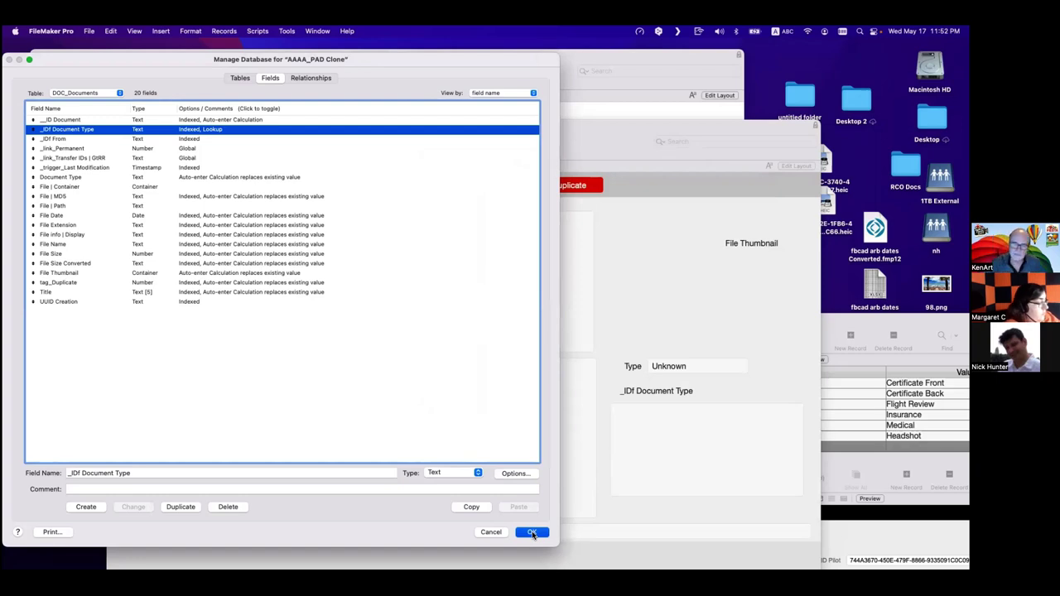
click(531, 532)
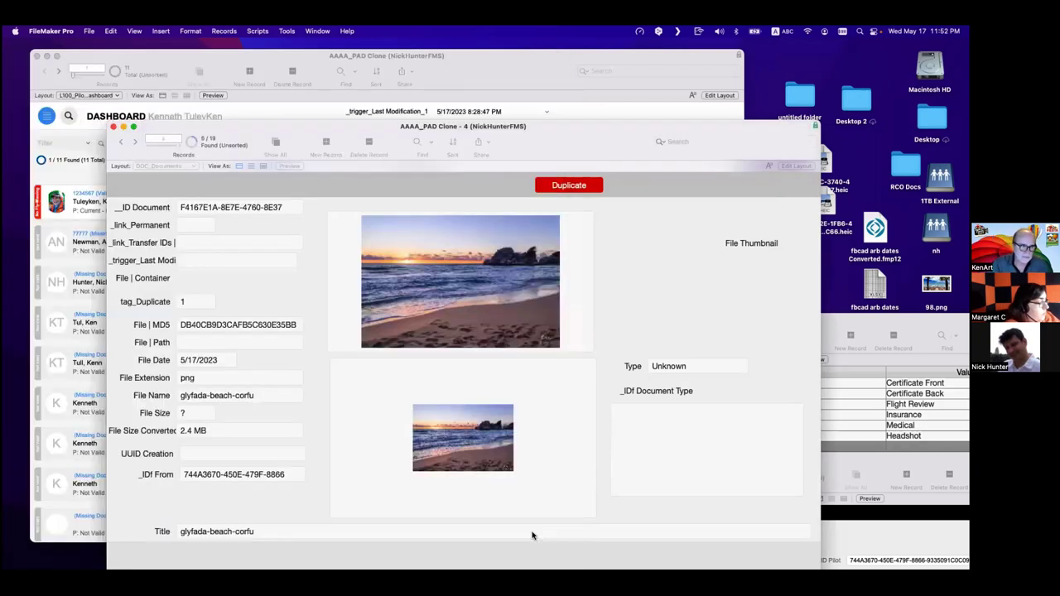
Set the document's type to Certificate Back, append "df.d f, dmf.mdf" to it and commit the invalid value.
click(730, 368)
click(719, 380)
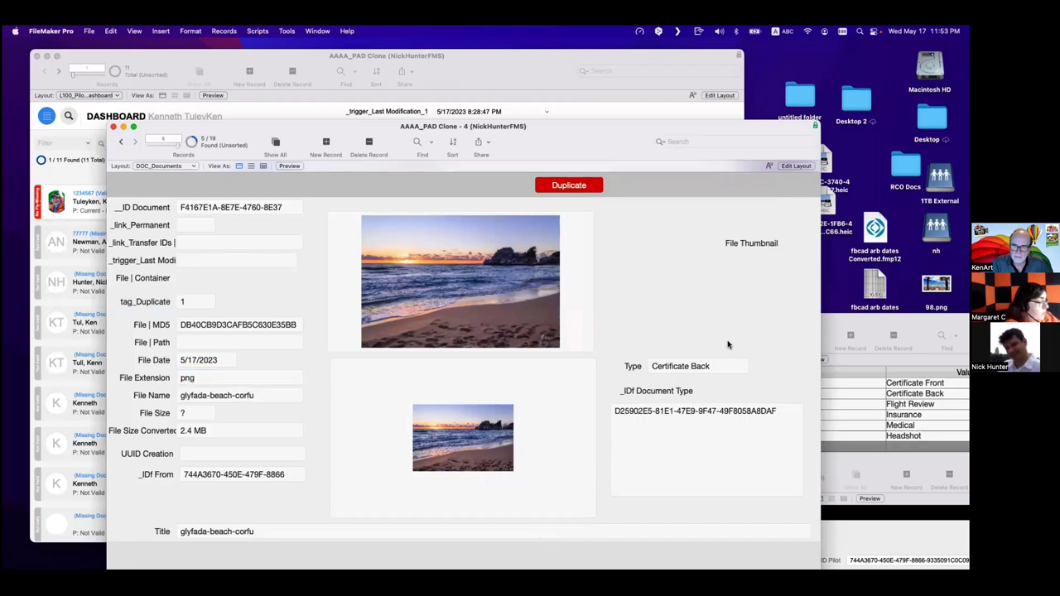
click(719, 365)
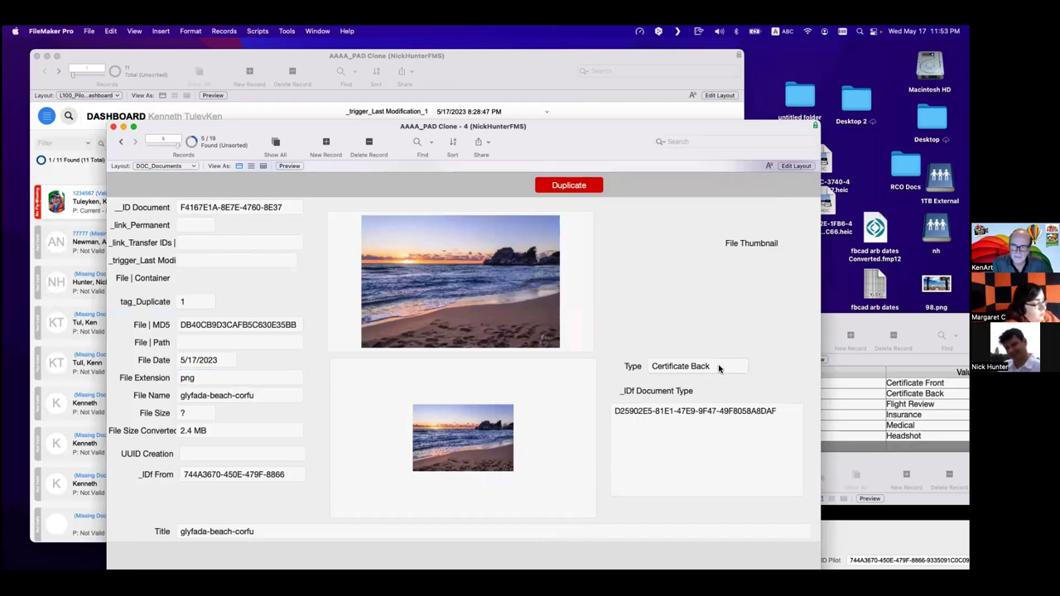
click(718, 366)
text(df.d f, dmf.mdf)
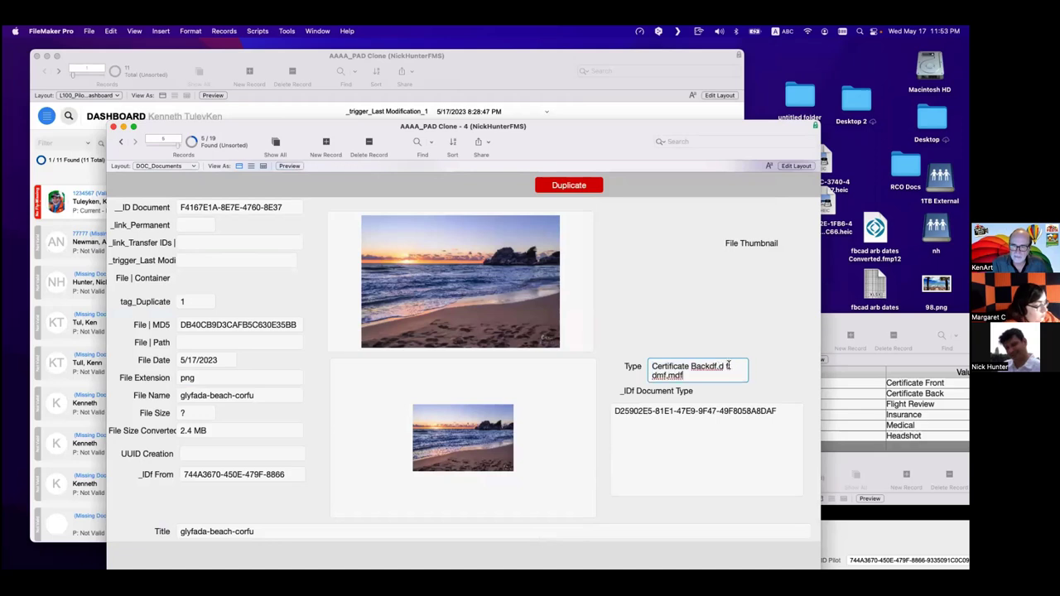
click(687, 352)
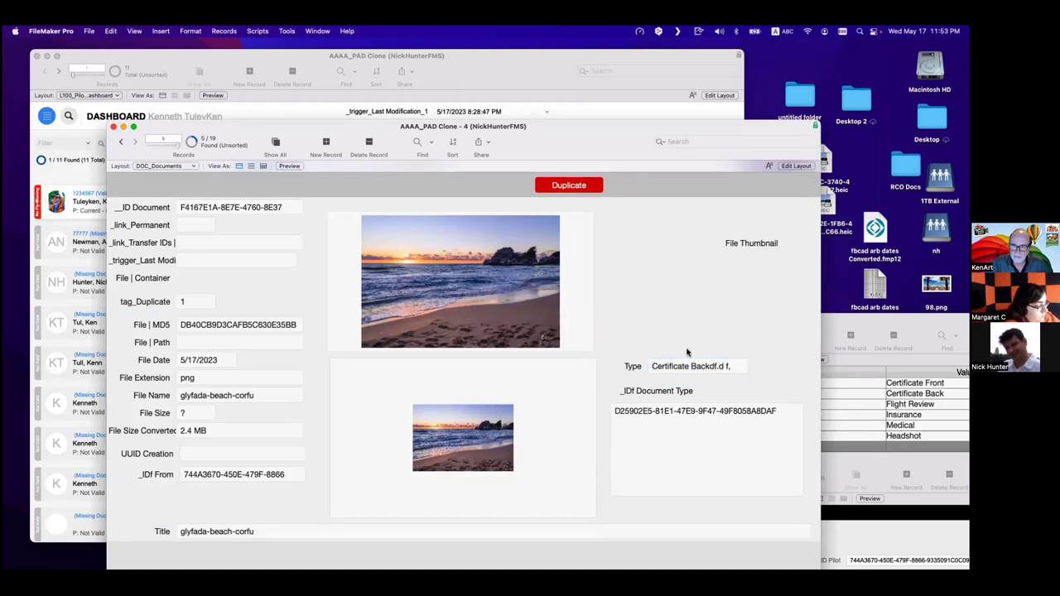
Clear the document's Type value and commit the empty entry.
click(691, 367)
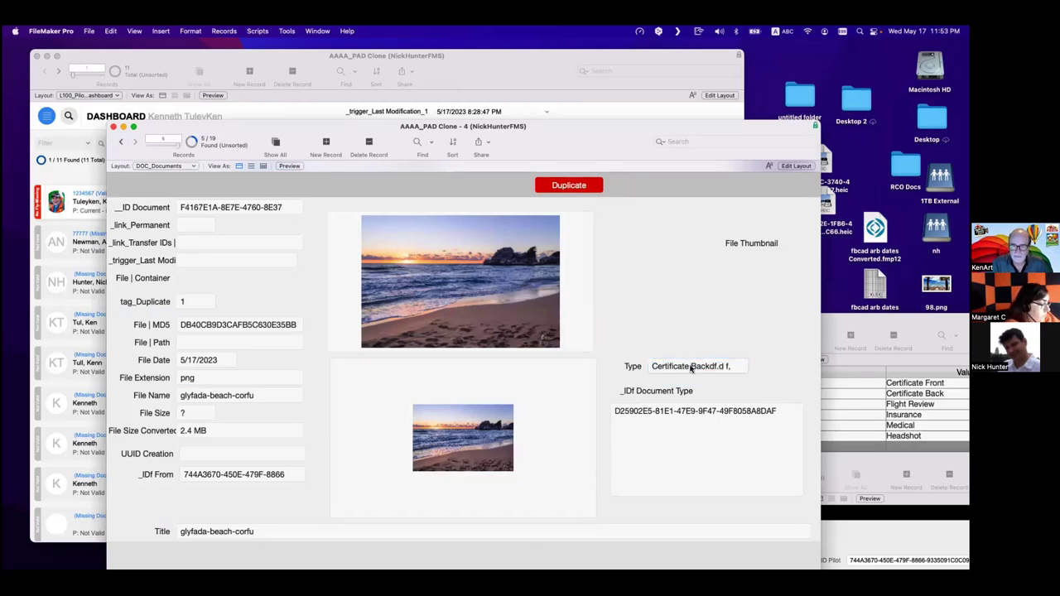
text(dmf.mdf)
triple_click(692, 369)
key(BackSpace)
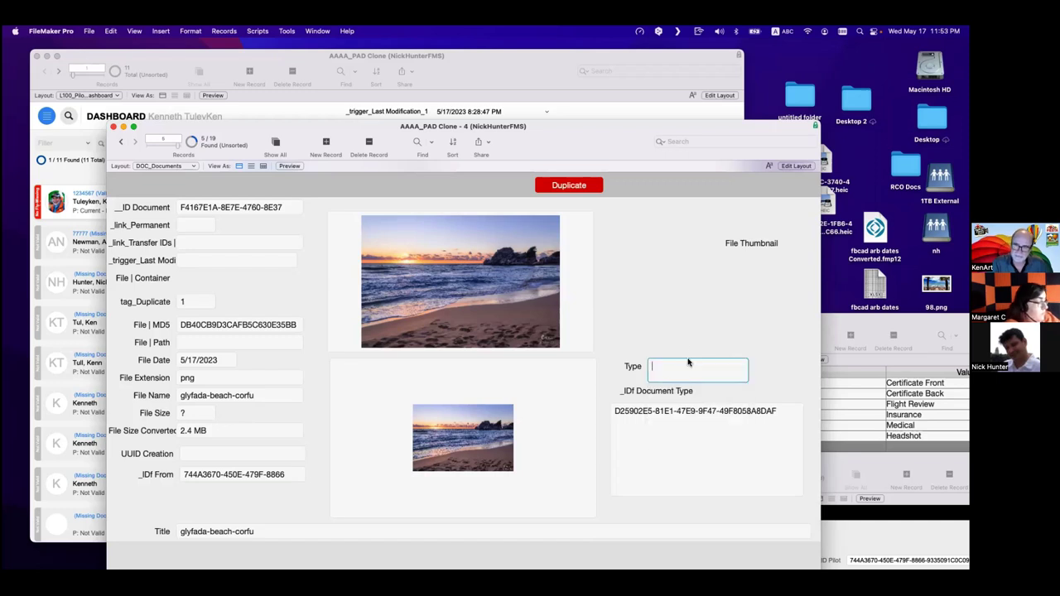
click(682, 339)
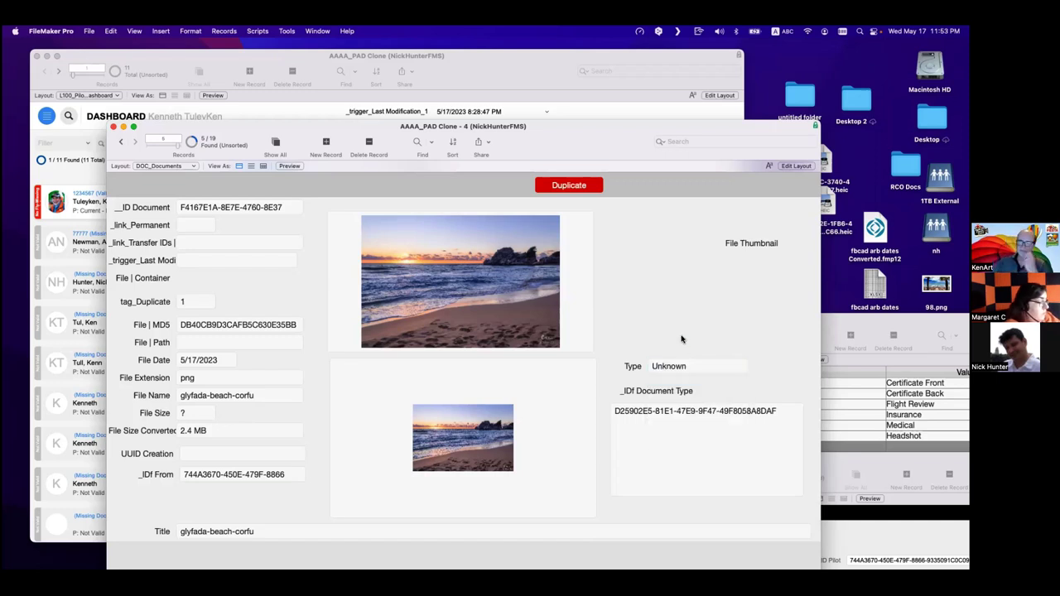
Replace the document's Type with the invalid value dfdfdfdfdfdfd and commit it.
click(691, 366)
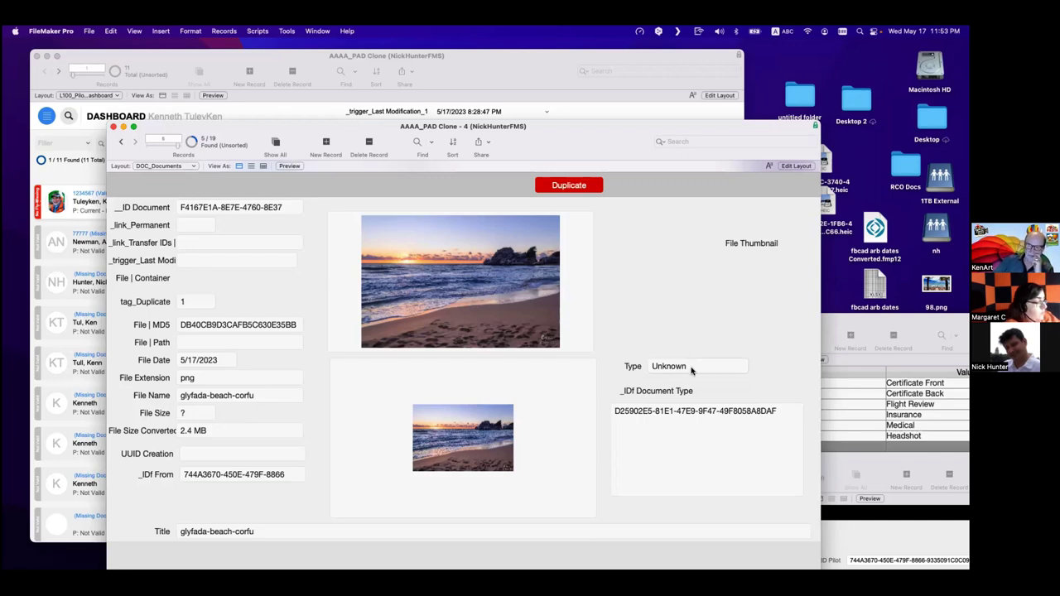
key(Escape)
text(dfdfdfdfdfdfd)
click(681, 334)
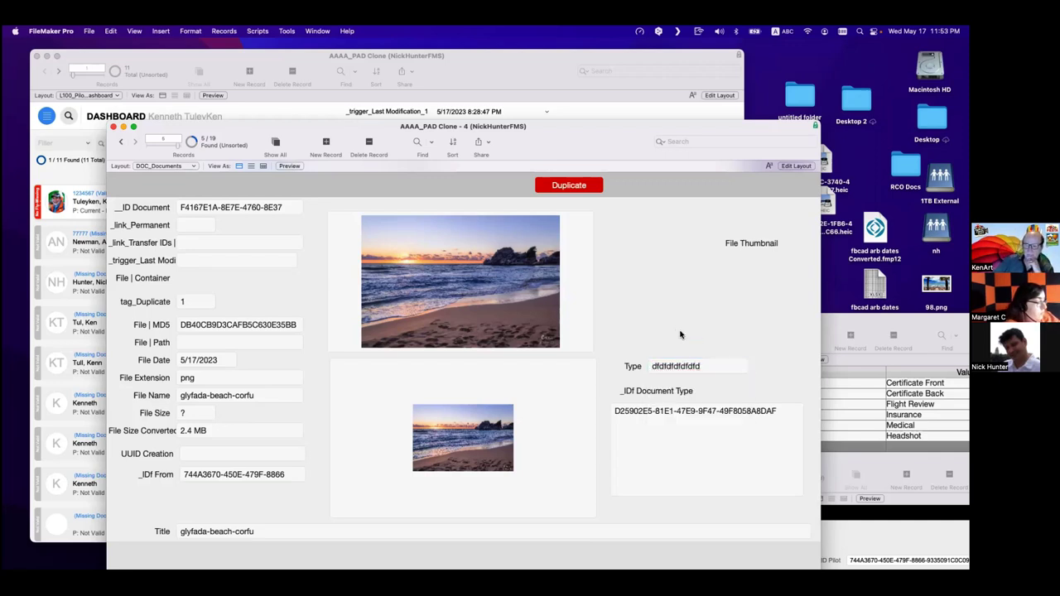
Set the document's Type to Flight Review, append "dddddd" to it and commit the invalid value.
click(697, 368)
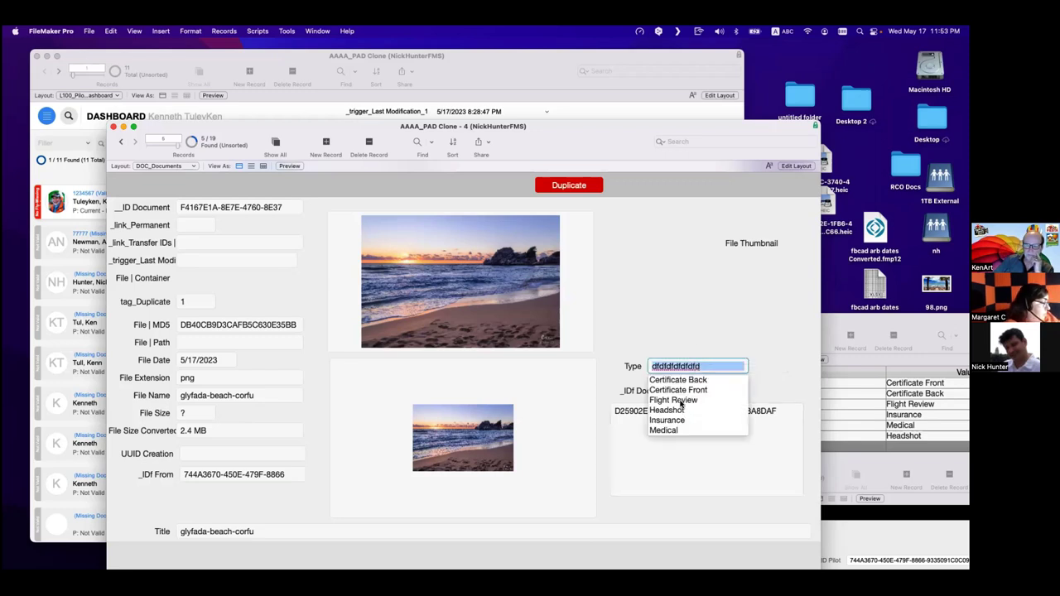
click(681, 401)
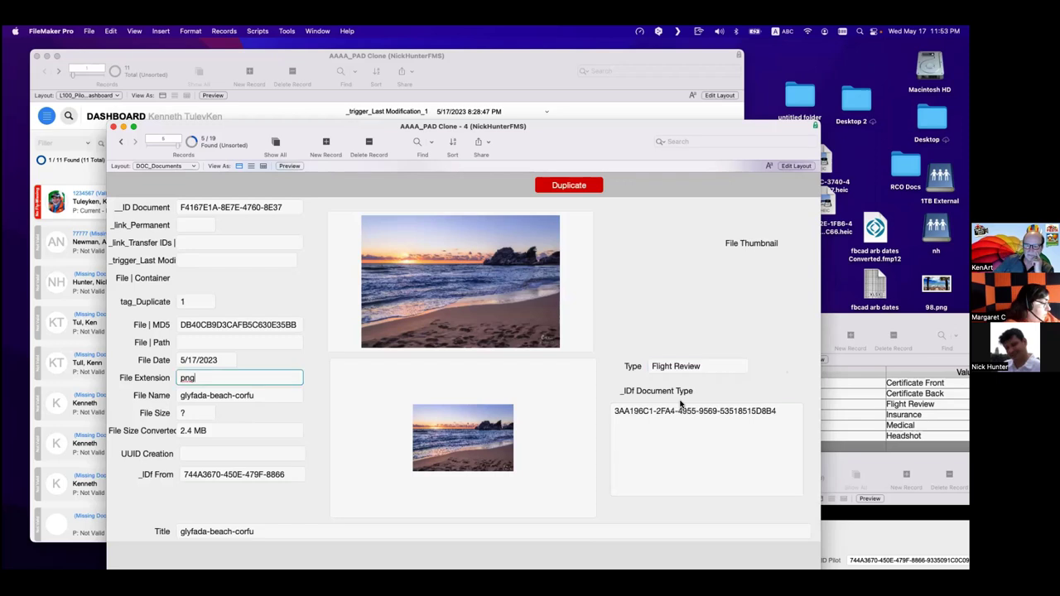
click(699, 367)
click(706, 367)
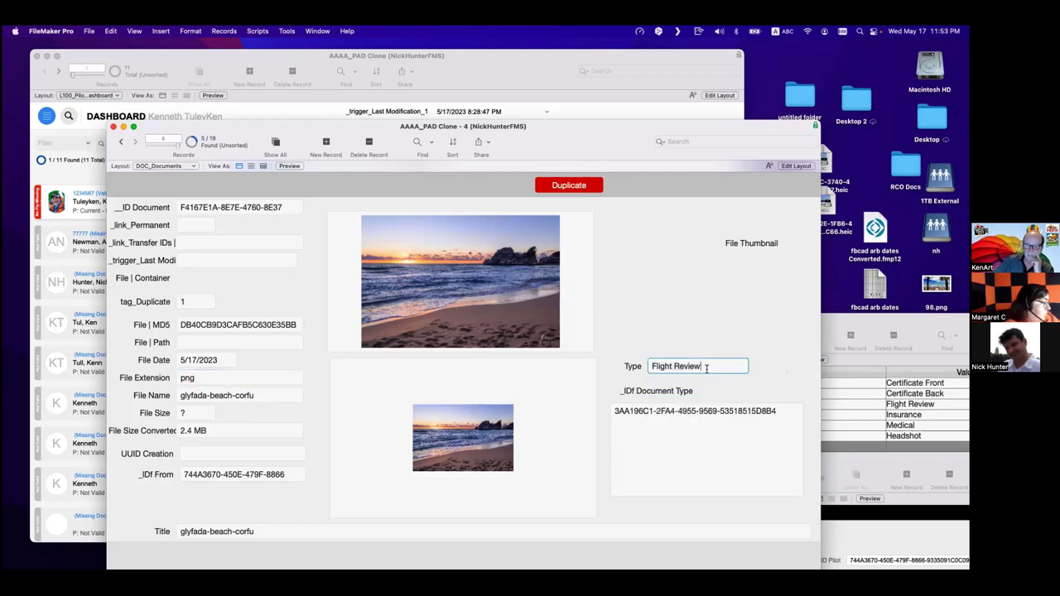
click(725, 427)
click(714, 365)
click(714, 365)
text(dddddd)
click(709, 351)
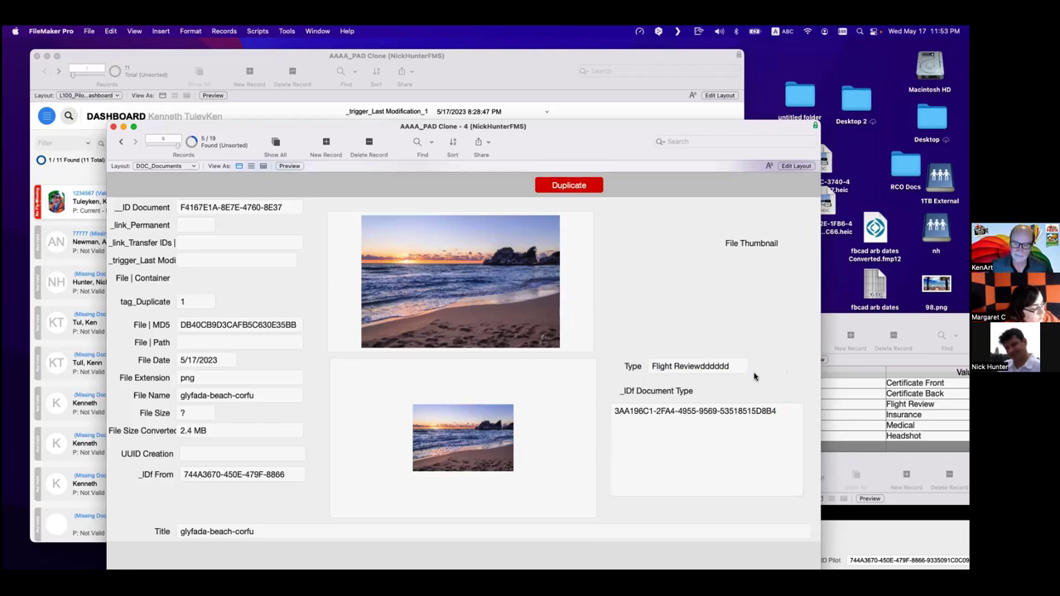
Set the _IDf Document Type lookup to use an empty custom value when there is no exact match, and save the database changes.
key(super+shift+d)
click(89, 132)
double_click(88, 131)
click(635, 384)
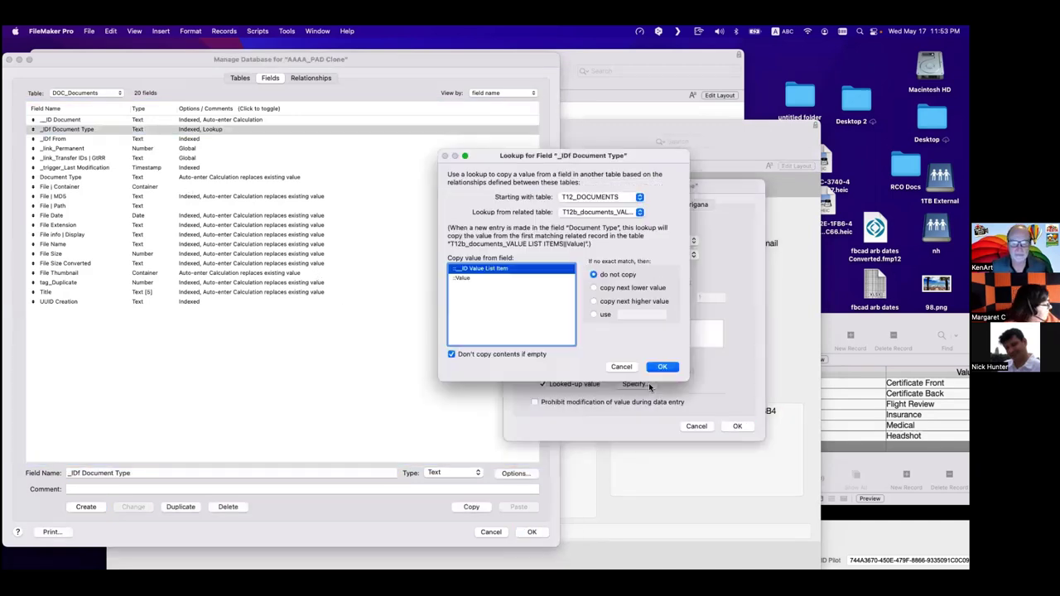
click(604, 316)
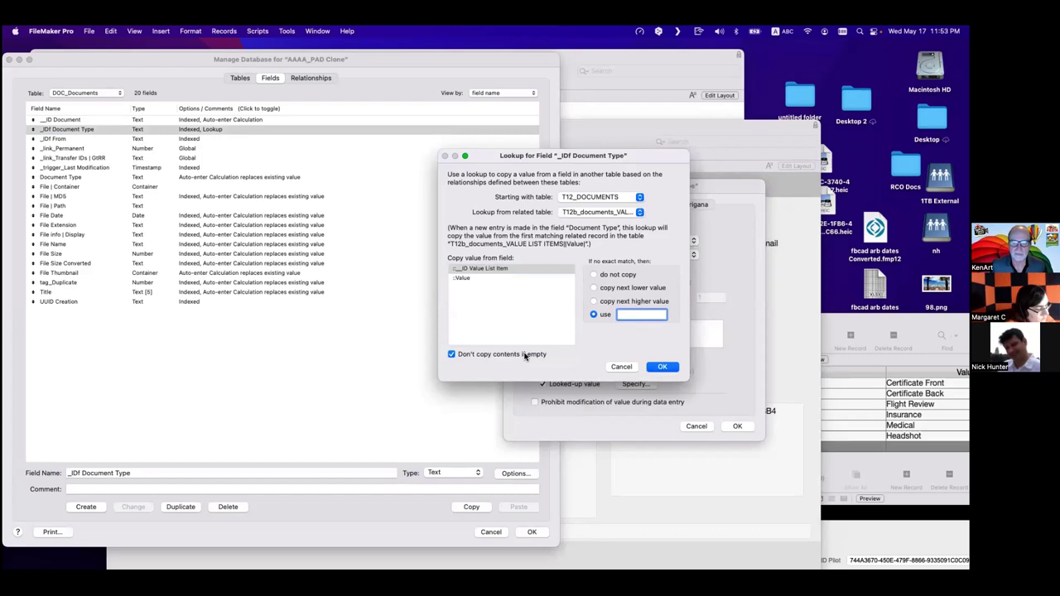
click(663, 366)
click(745, 428)
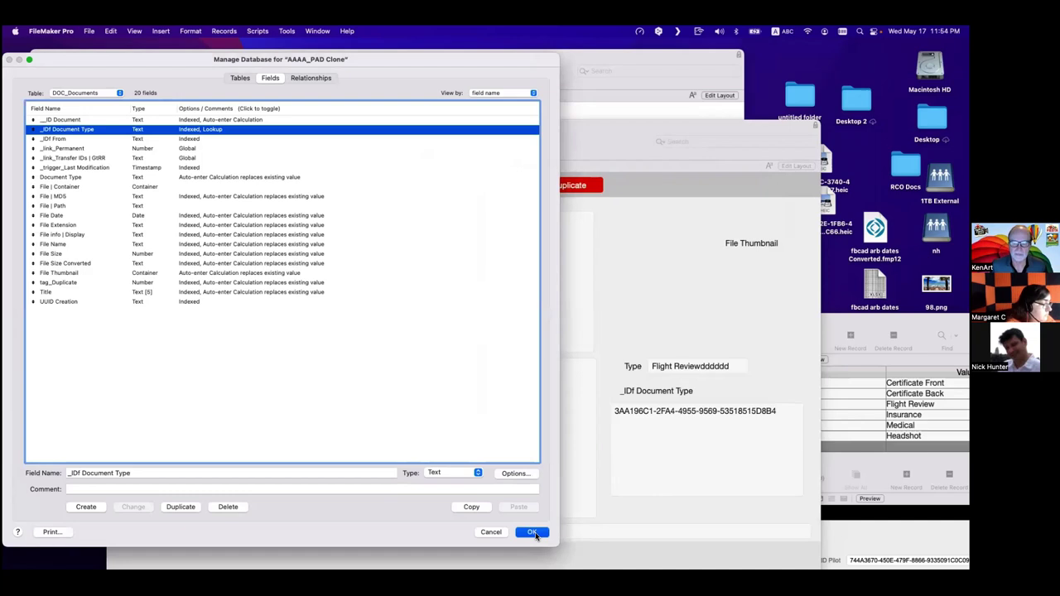
click(531, 531)
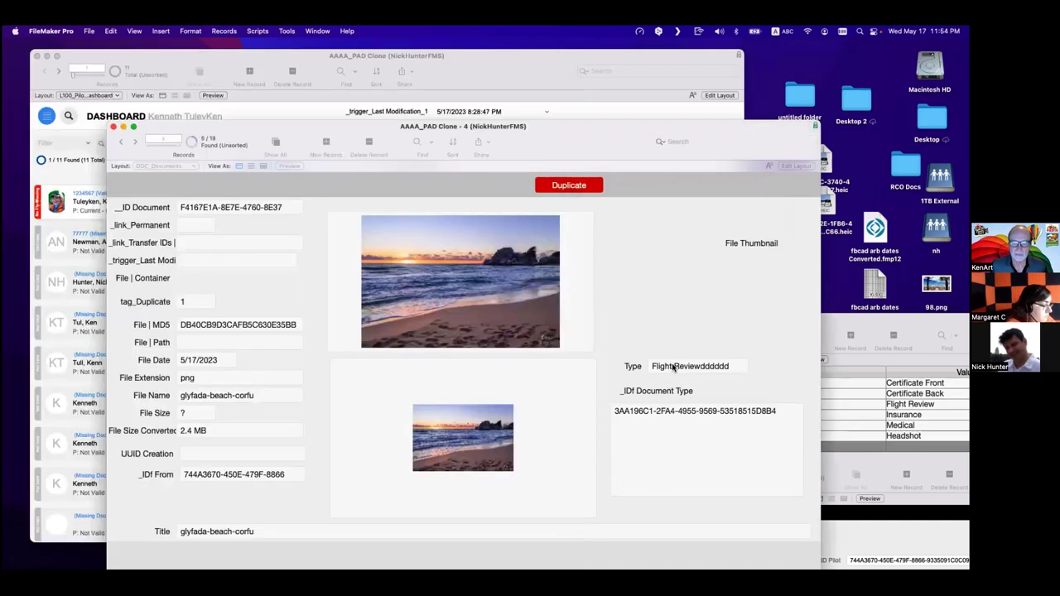
Insert "dfdfdf" before "Review" in the document's Type value and commit the record.
click(673, 367)
key(Escape)
text(dfdfd)
click(680, 336)
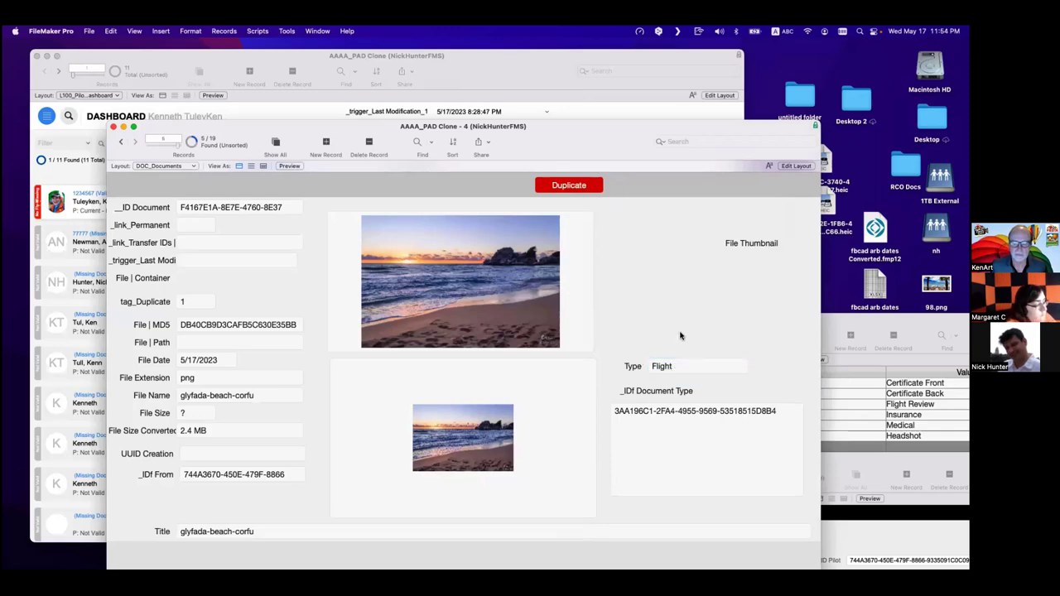
Turn off "Don't copy contents if empty" in the _IDf Document Type lookup and save the database changes.
key(super+shift+d)
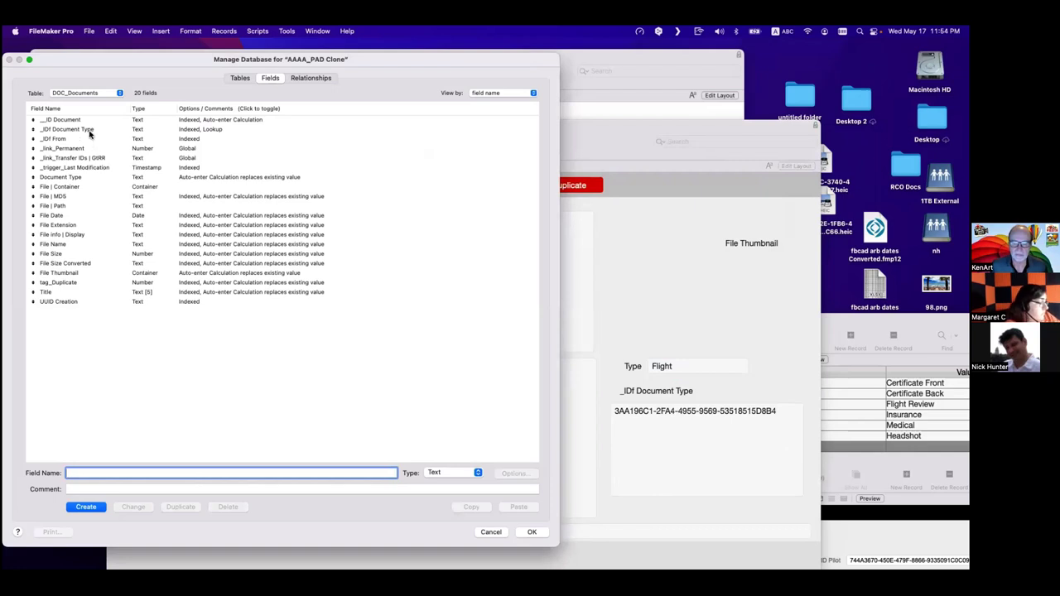
double_click(90, 132)
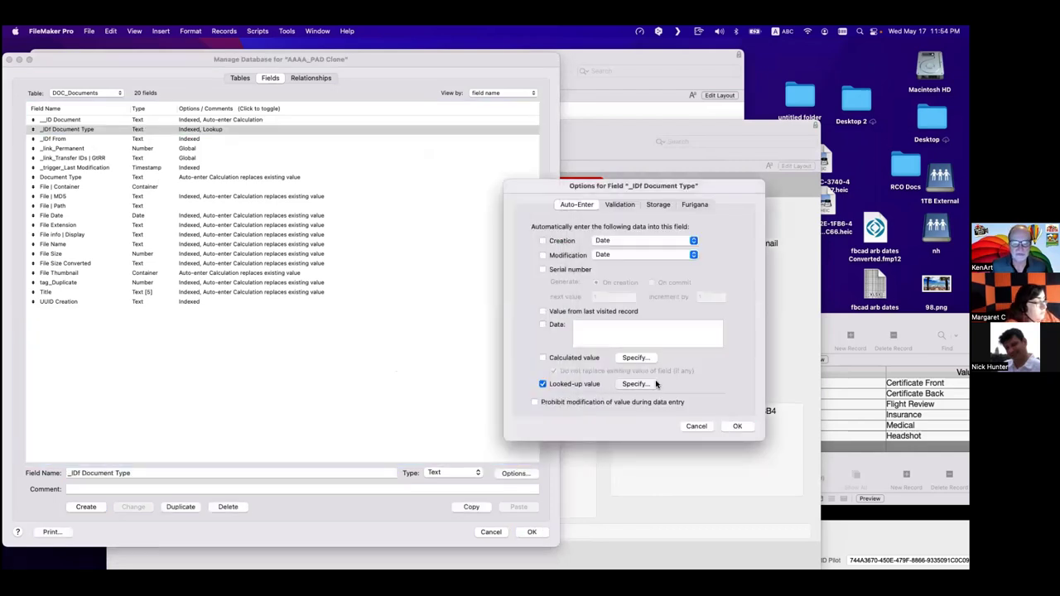
click(654, 384)
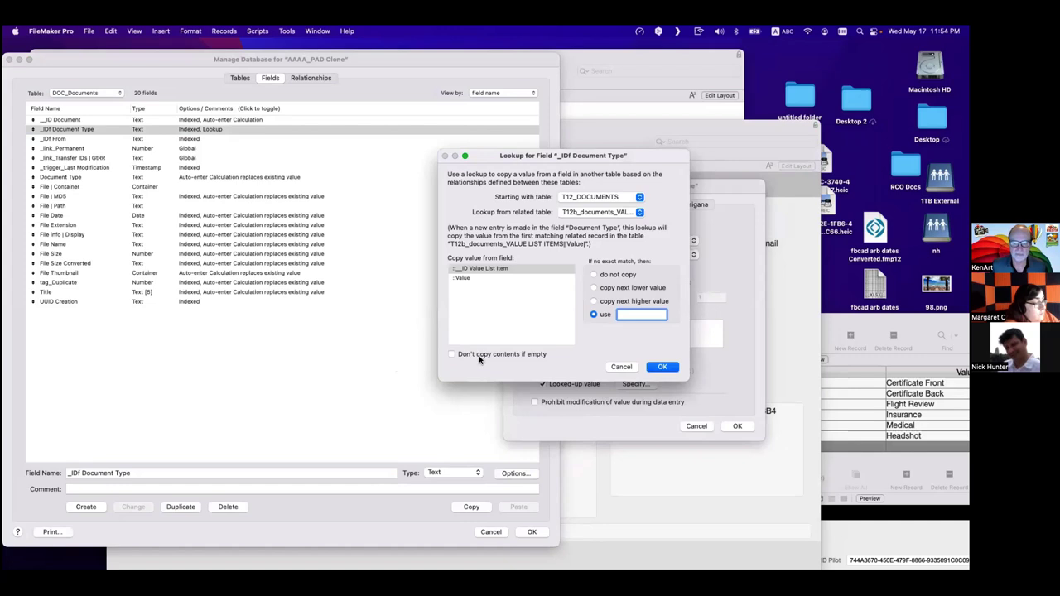
click(656, 369)
click(738, 426)
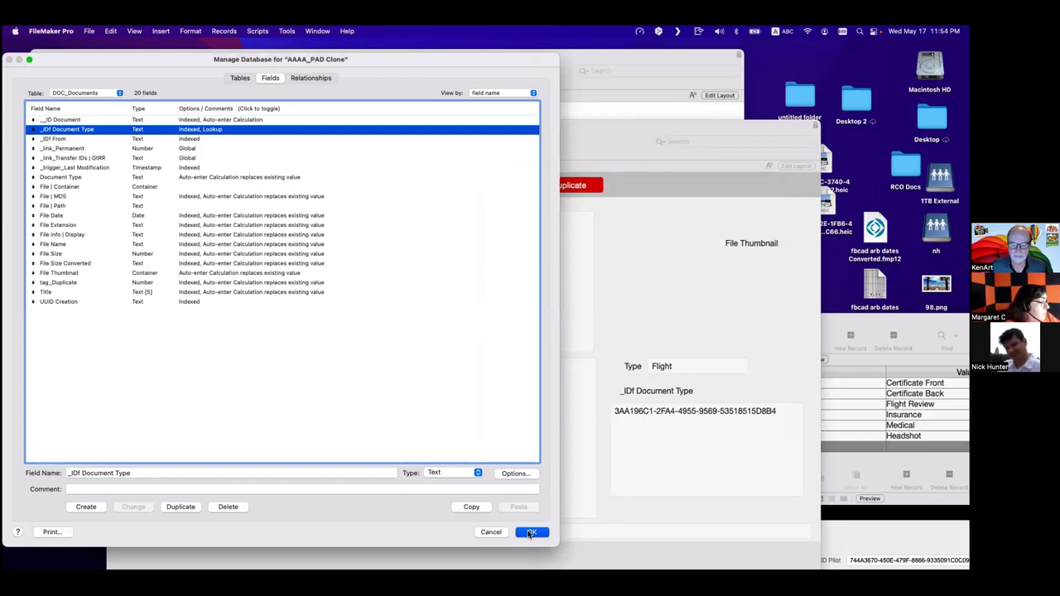
click(530, 533)
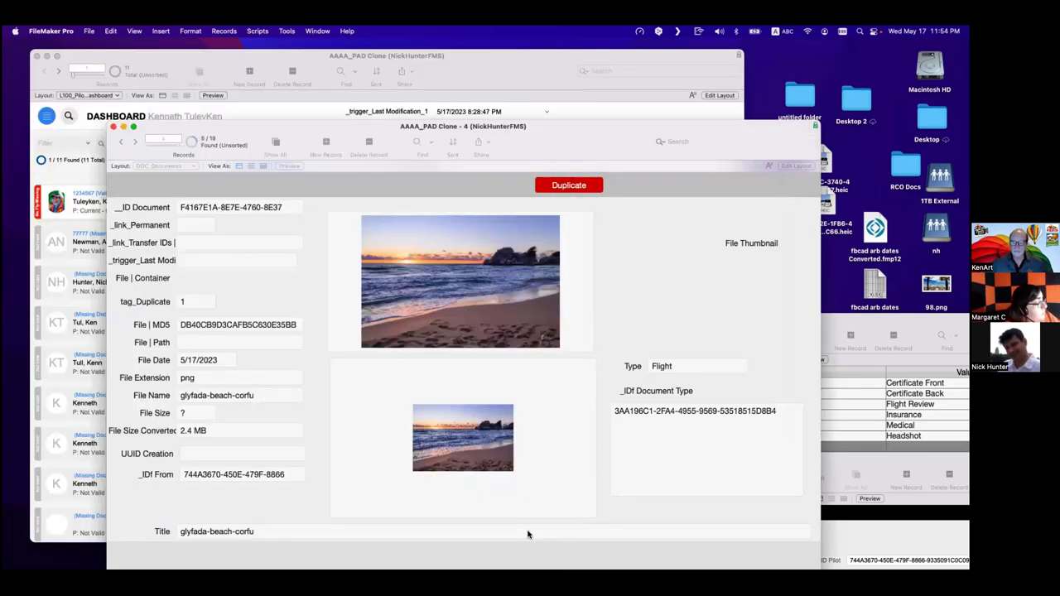
click(670, 367)
click(660, 311)
Review the _IDf Document Type lookup's no-exact-match and empty-content settings again, then return to the document record.
key(super+shift+d)
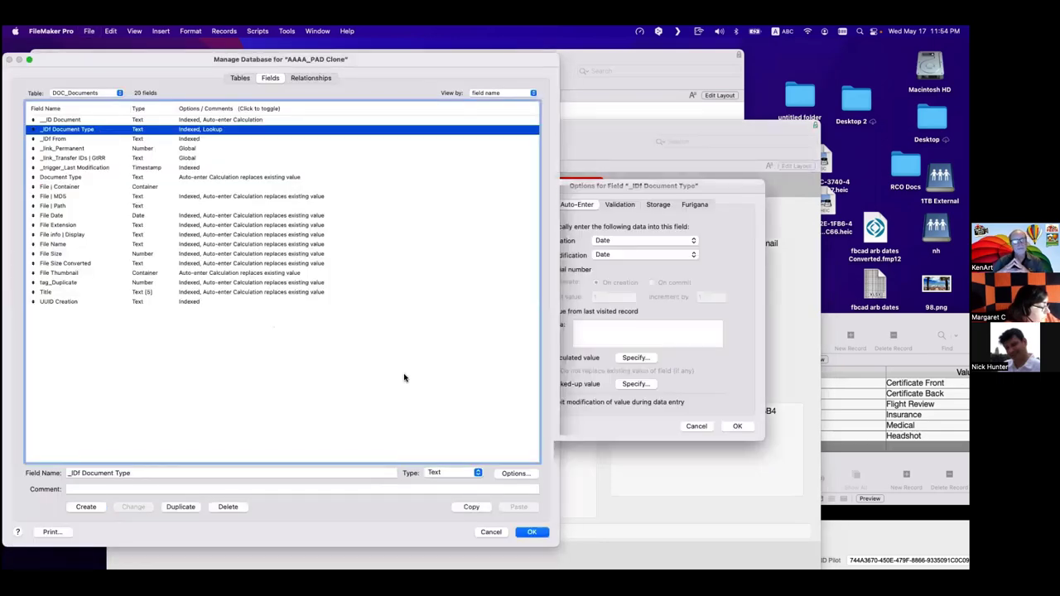
click(636, 384)
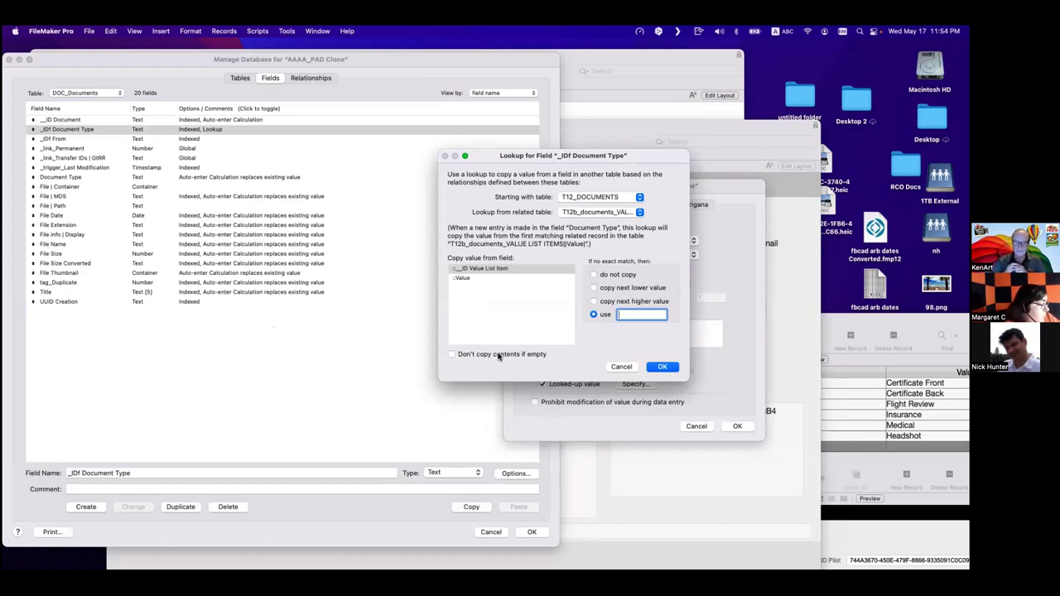
click(666, 369)
click(736, 426)
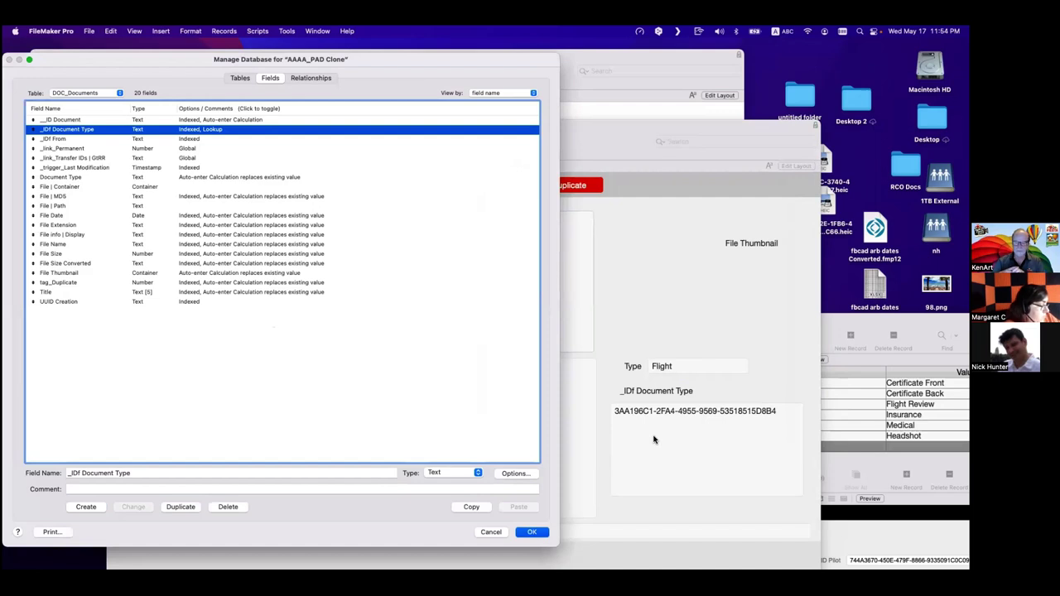
key(Return)
Replace the entire Type value with the invalid text dfmdkfjkdjfd and commit the record.
click(681, 368)
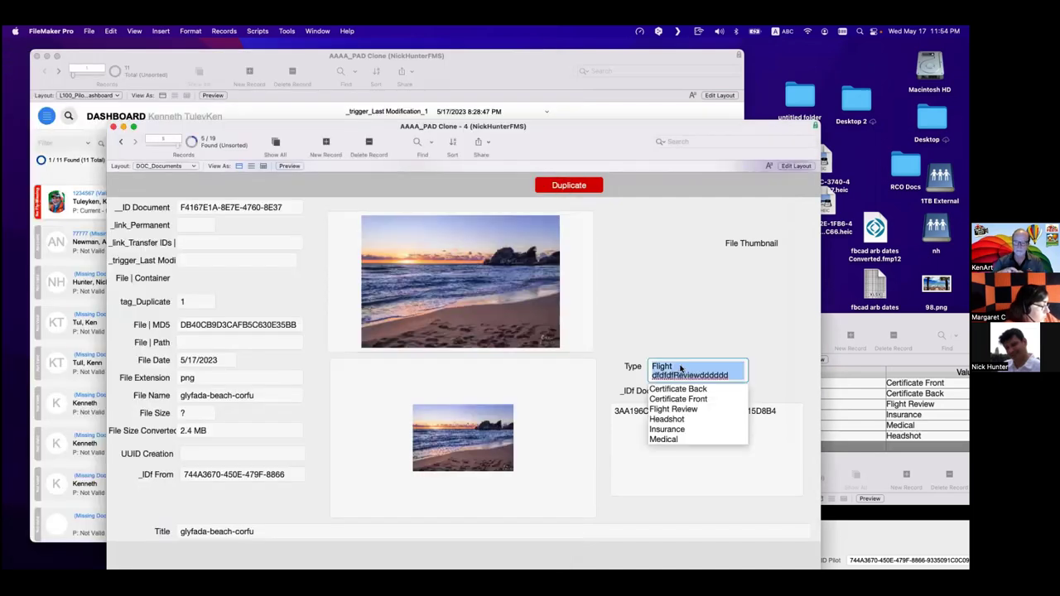
click(679, 367)
click(676, 370)
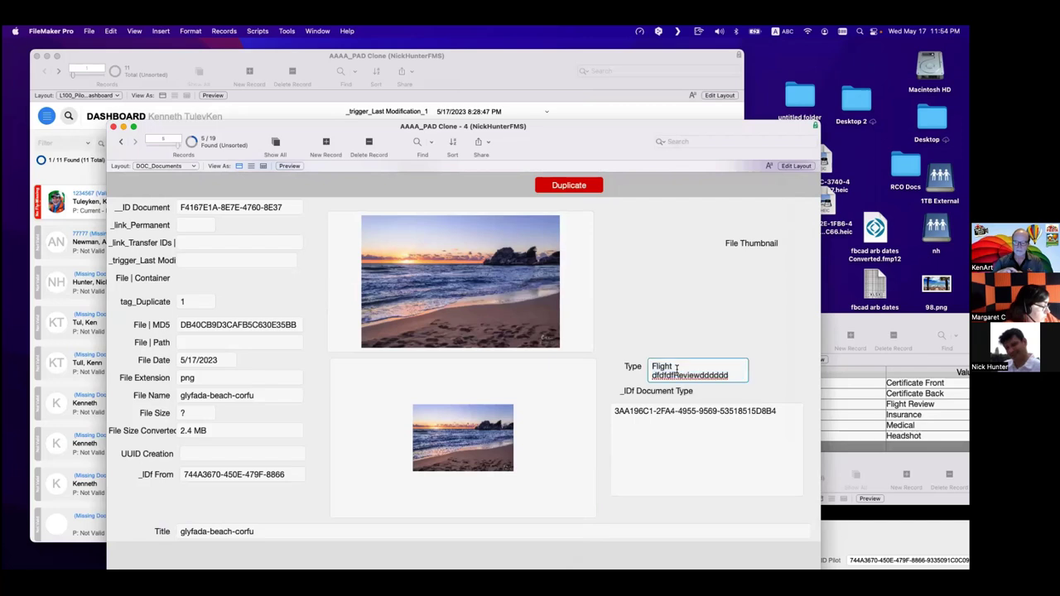
key(super+a)
text(dfmdkfjkdjfd)
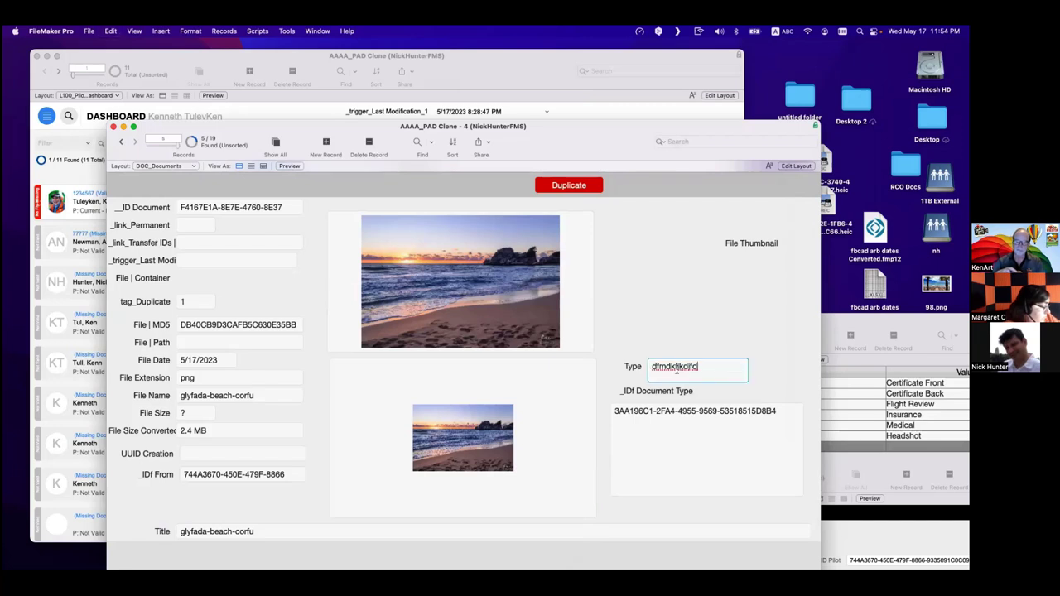
click(733, 342)
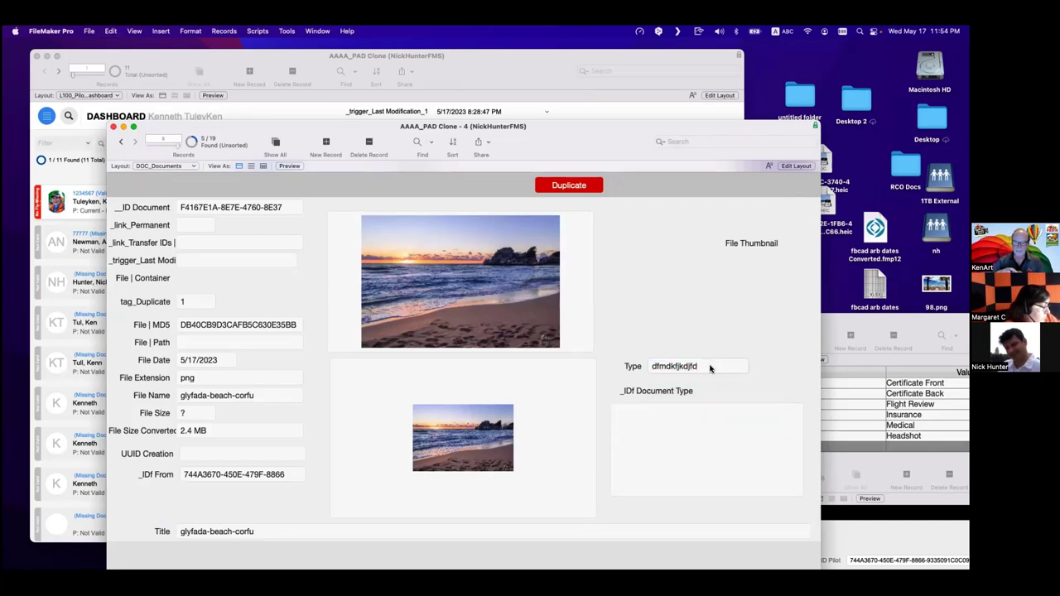
Set the document's Type to Certificate Back, then clear the value and commit the empty entry.
click(710, 368)
click(696, 379)
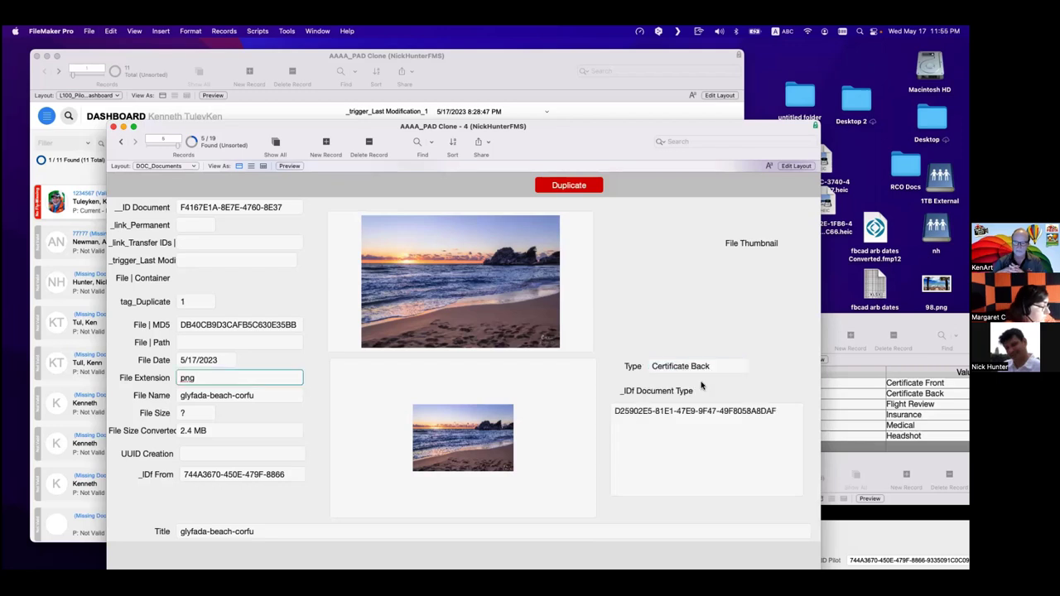
click(704, 365)
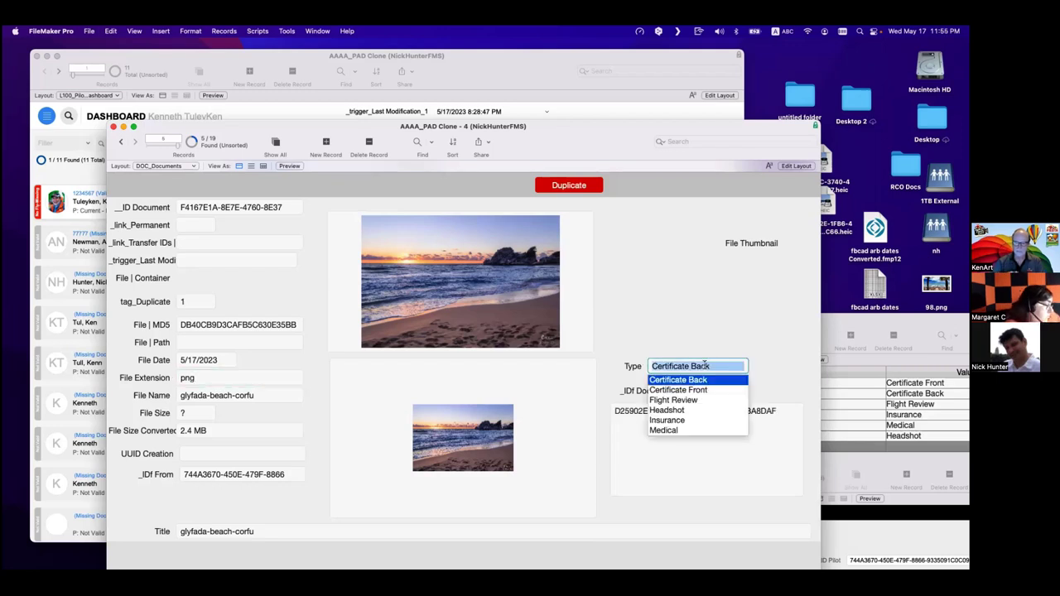
key(BackSpace)
click(705, 295)
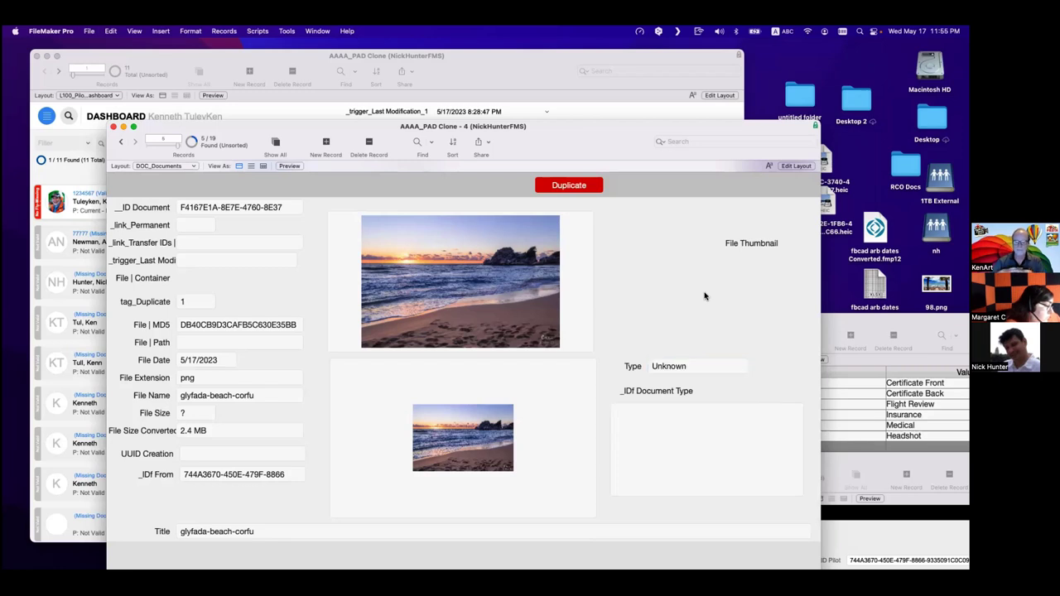
Set the _IDf Document Type lookup to use the value "Wrong" when there is no exact match, and save the database changes.
key(super+shift+d)
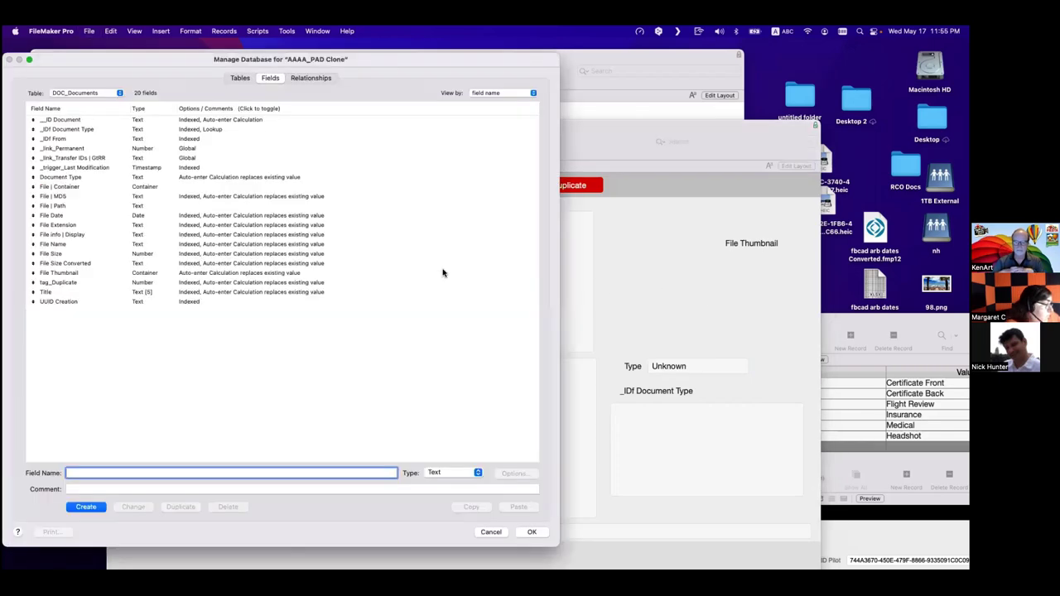
double_click(97, 131)
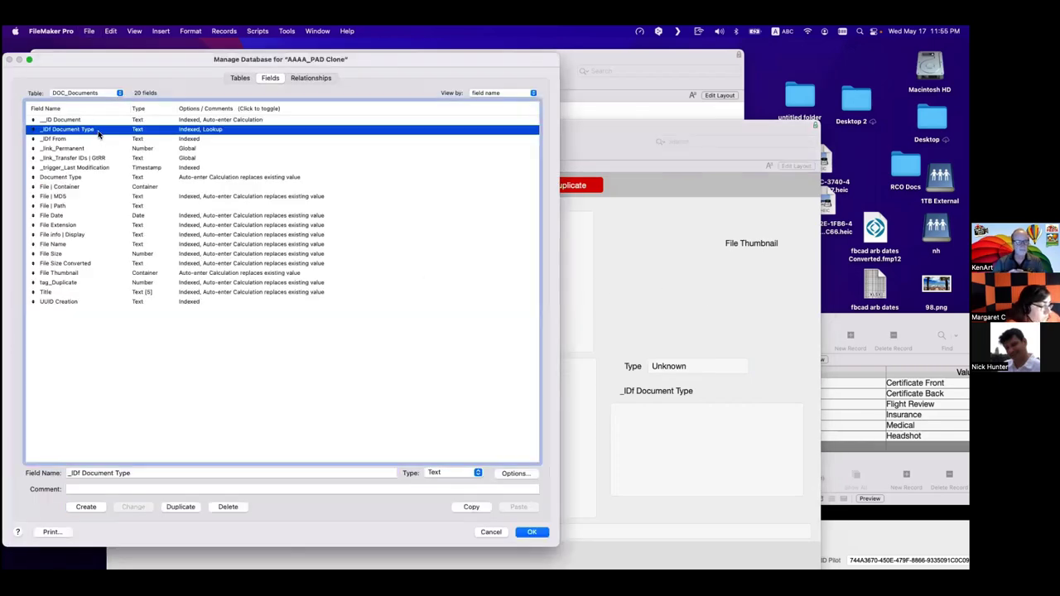
click(634, 384)
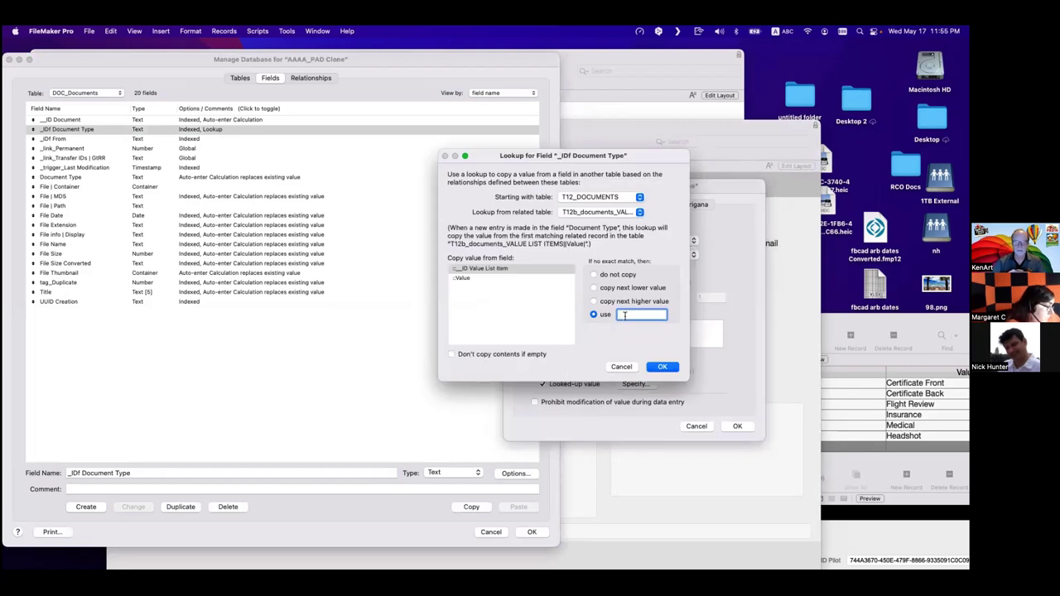
text(ong)
click(662, 367)
click(630, 384)
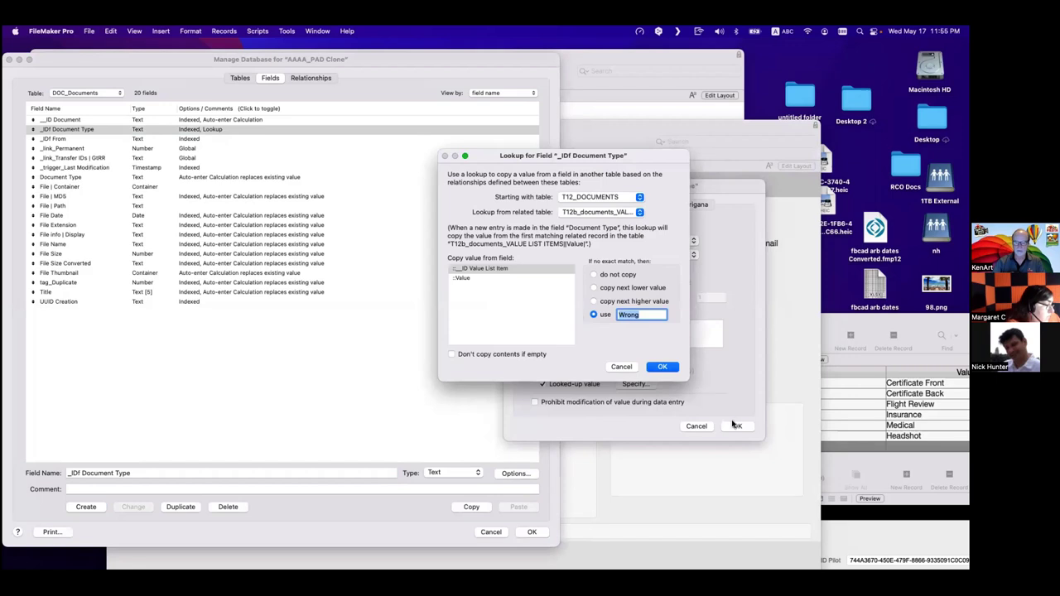
click(661, 368)
click(737, 425)
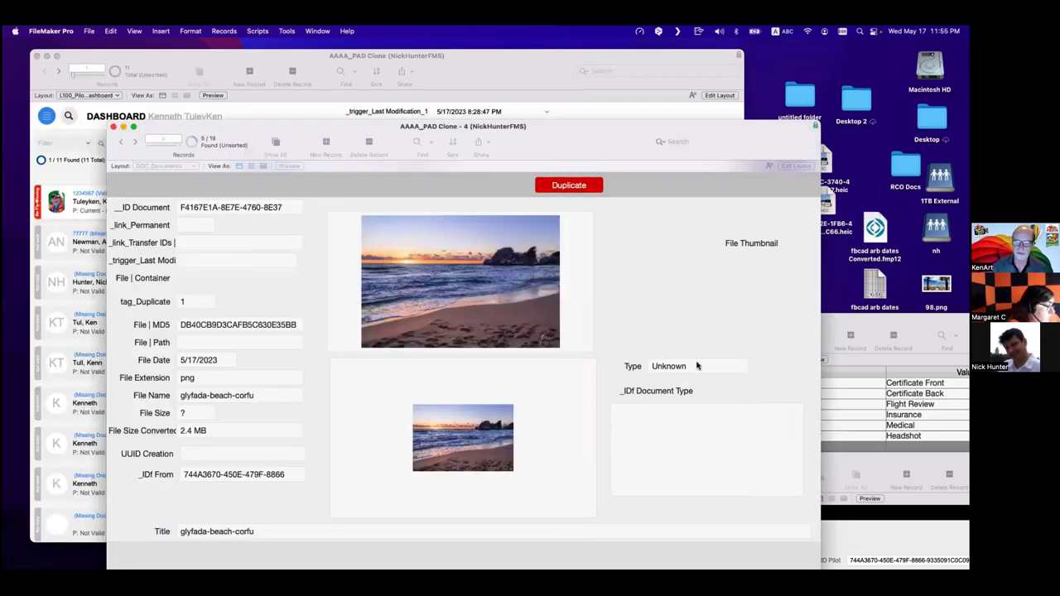
Append the text sdsdsd to the document's Type value Unknown and commit the record.
click(697, 368)
text(sdsdsd)
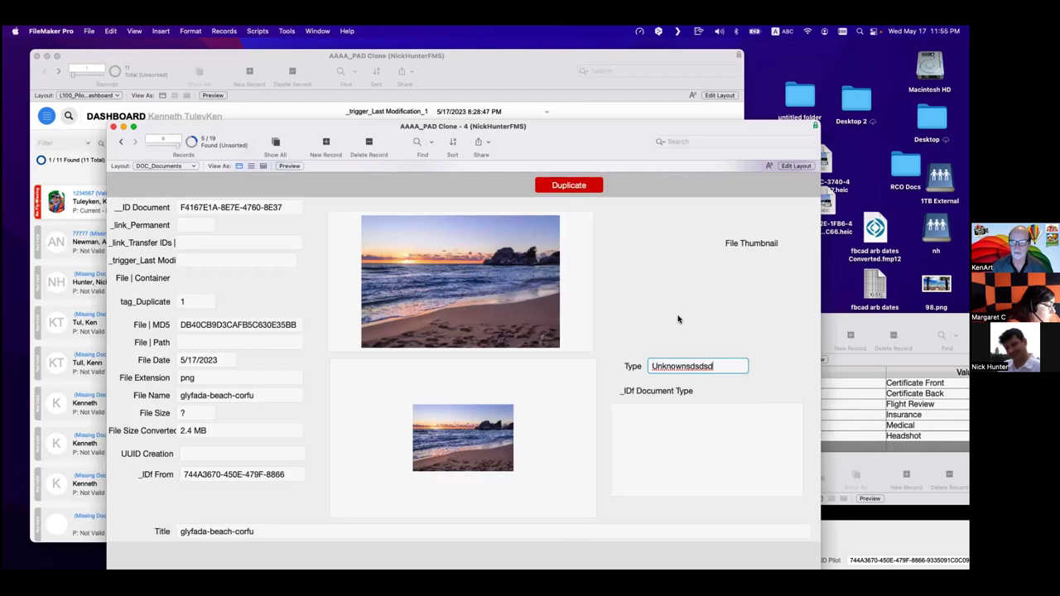
click(677, 318)
Replace the document's invalid Type with Certificate Back and commit the record.
click(680, 368)
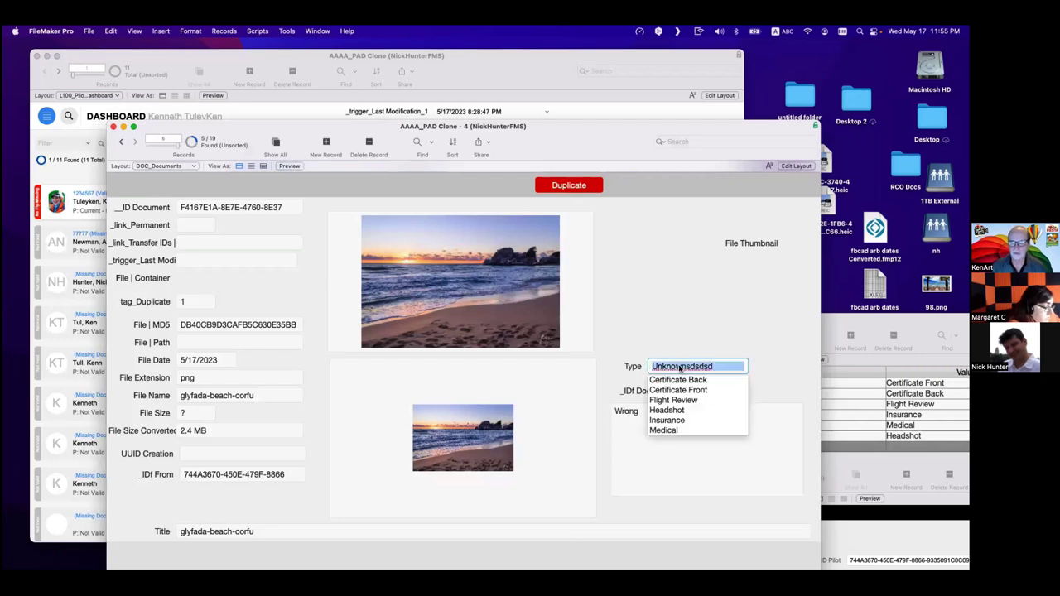
key(Escape)
key(BackSpace)
text(Unknown)
click(679, 365)
click(675, 377)
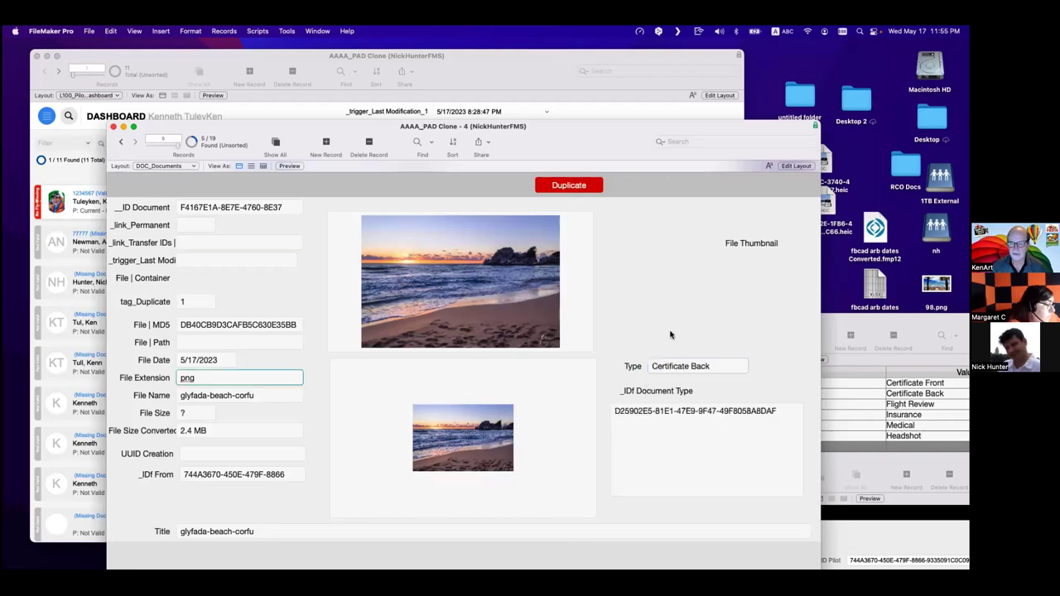
click(671, 334)
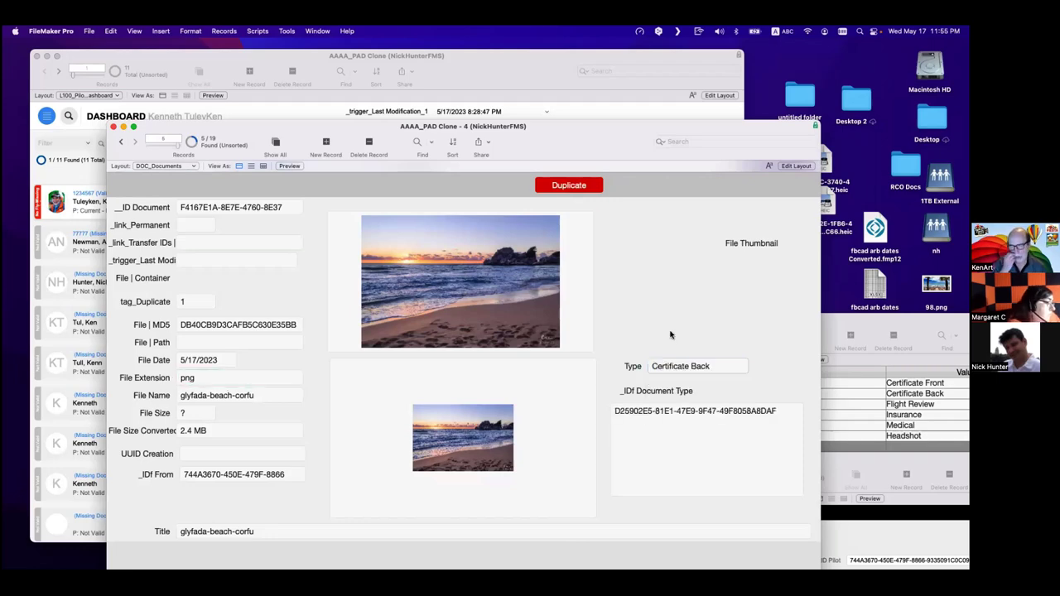
Remove the substitute text for no exact match from the _IDf Document Type lookup and save the database changes.
key(super+shift+d)
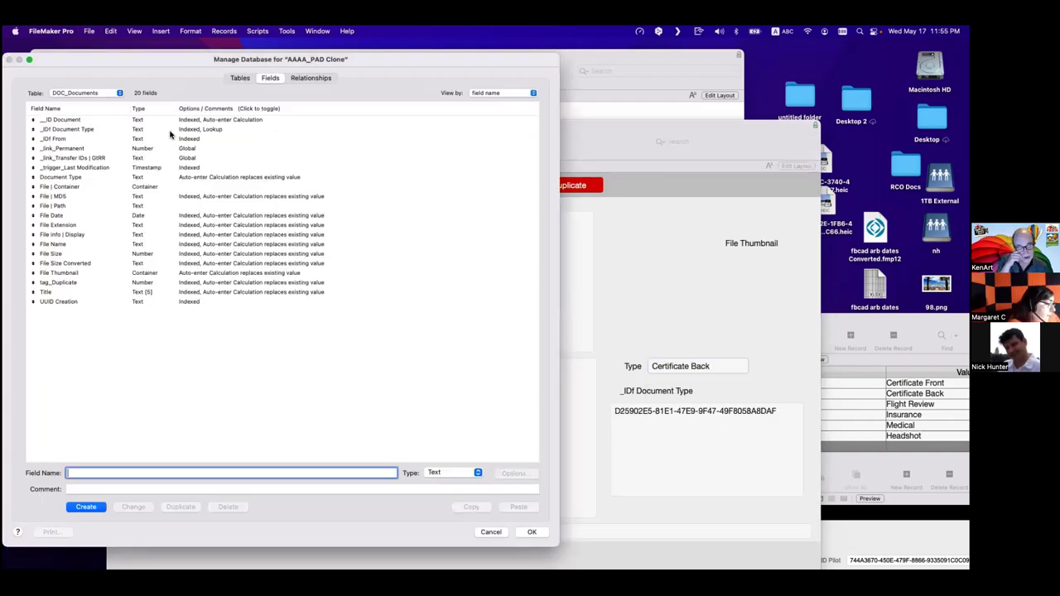
double_click(173, 130)
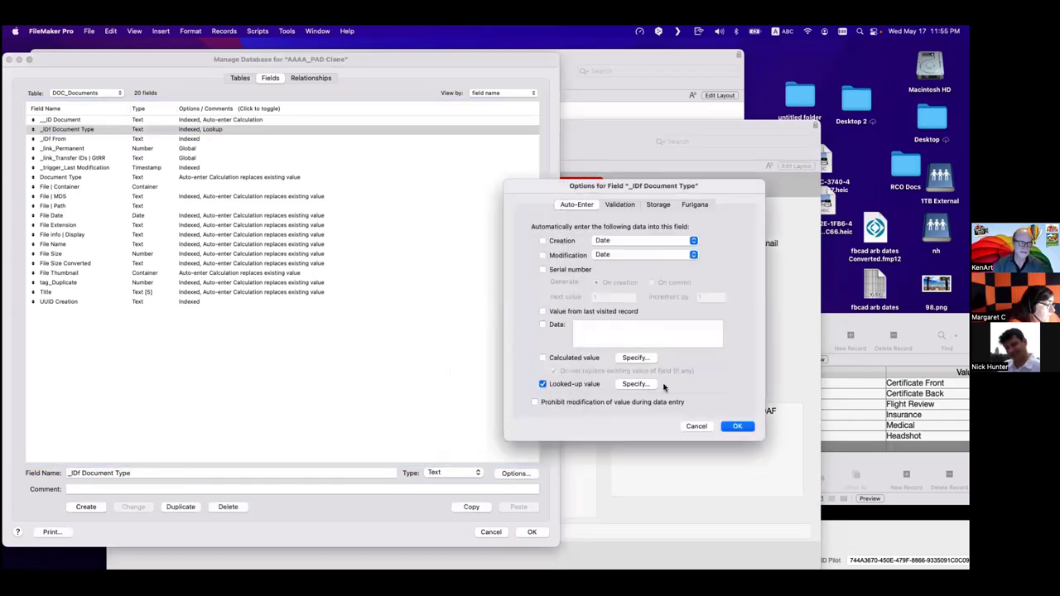
click(648, 383)
key(BackSpace)
click(675, 366)
click(737, 426)
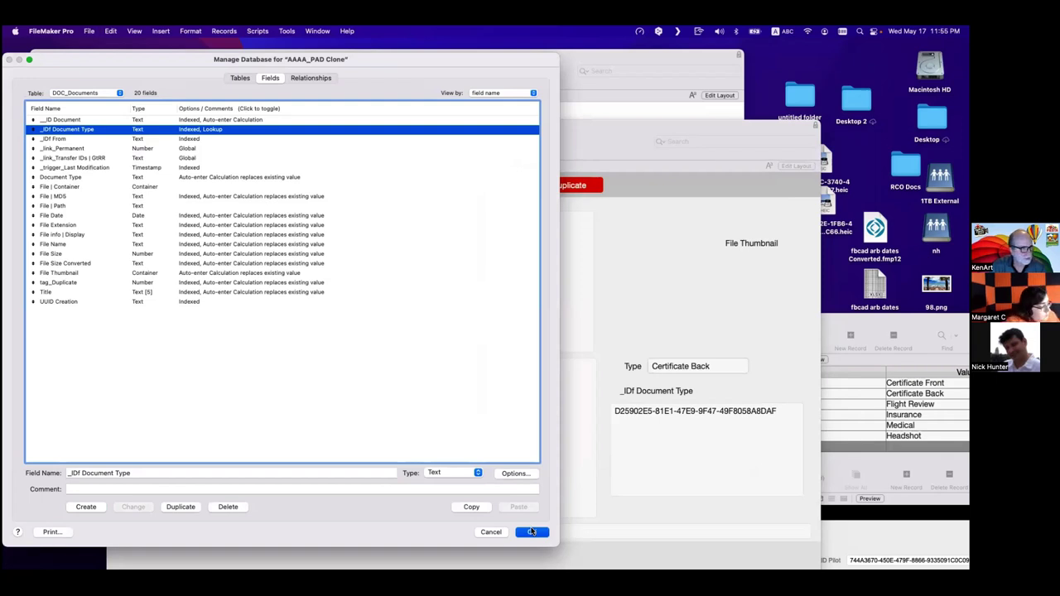
click(532, 531)
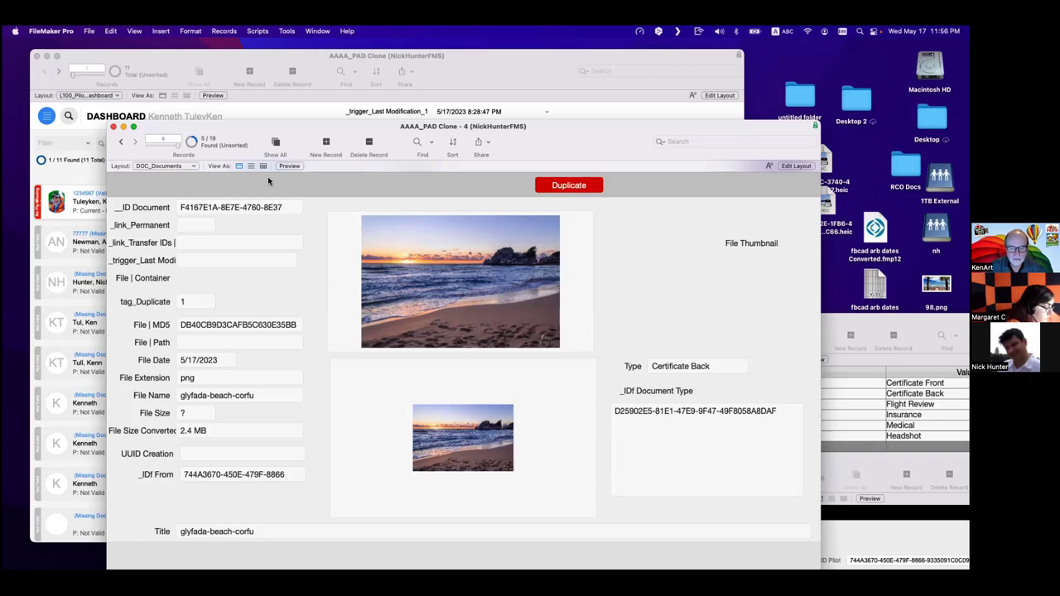
Move the document record window out of the way and show the pilot's Documents list on the dashboard.
drag(544, 129, 692, 383)
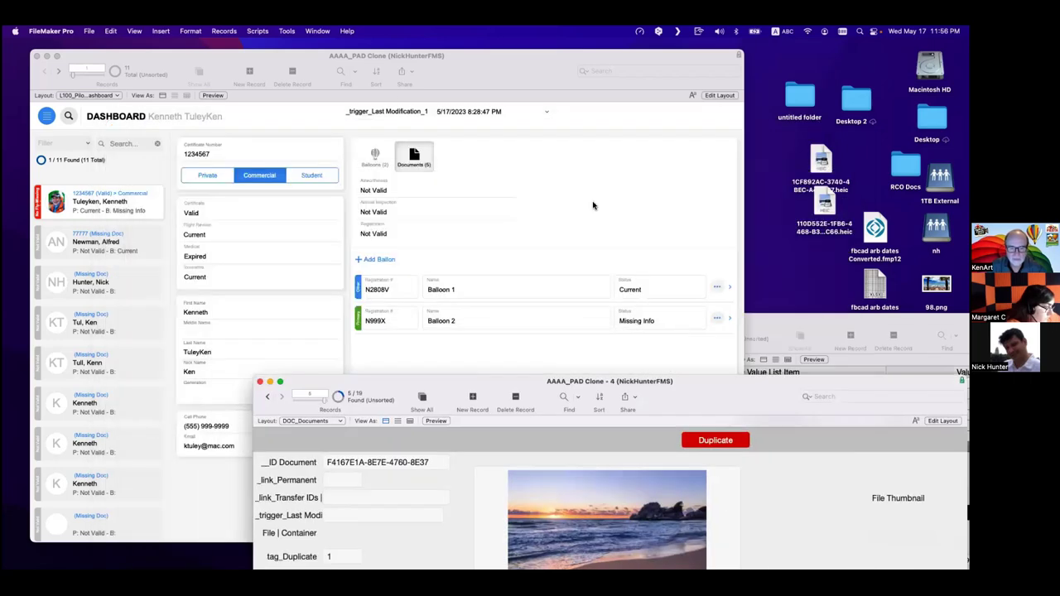
click(591, 203)
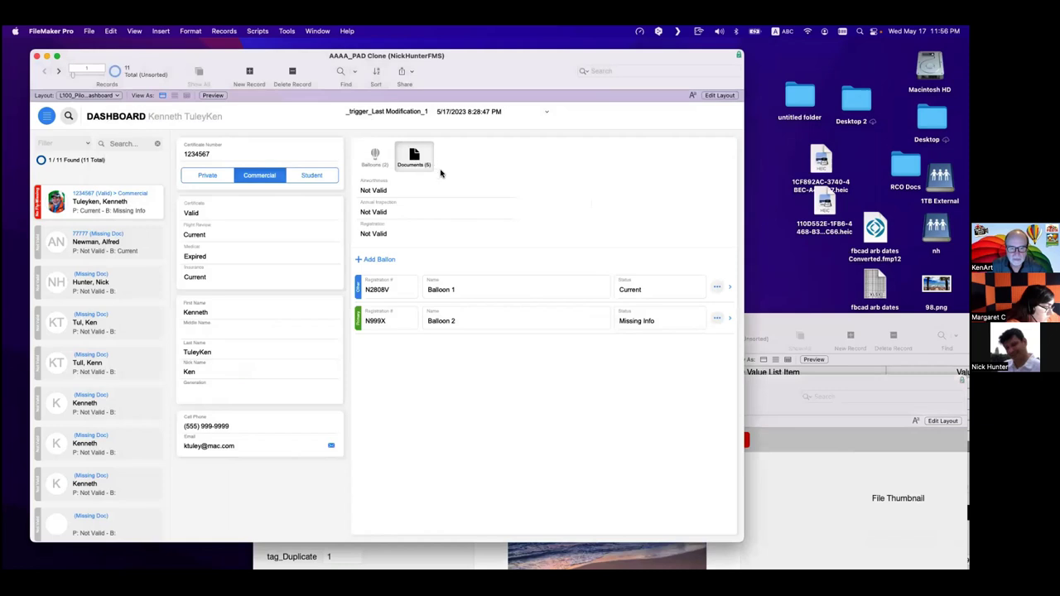
click(414, 159)
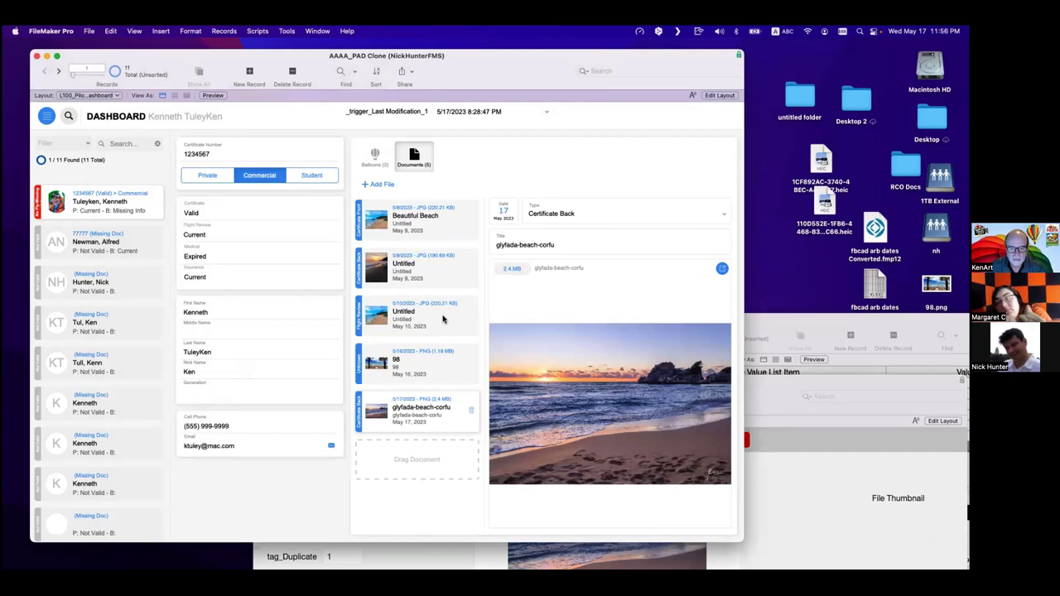
click(713, 388)
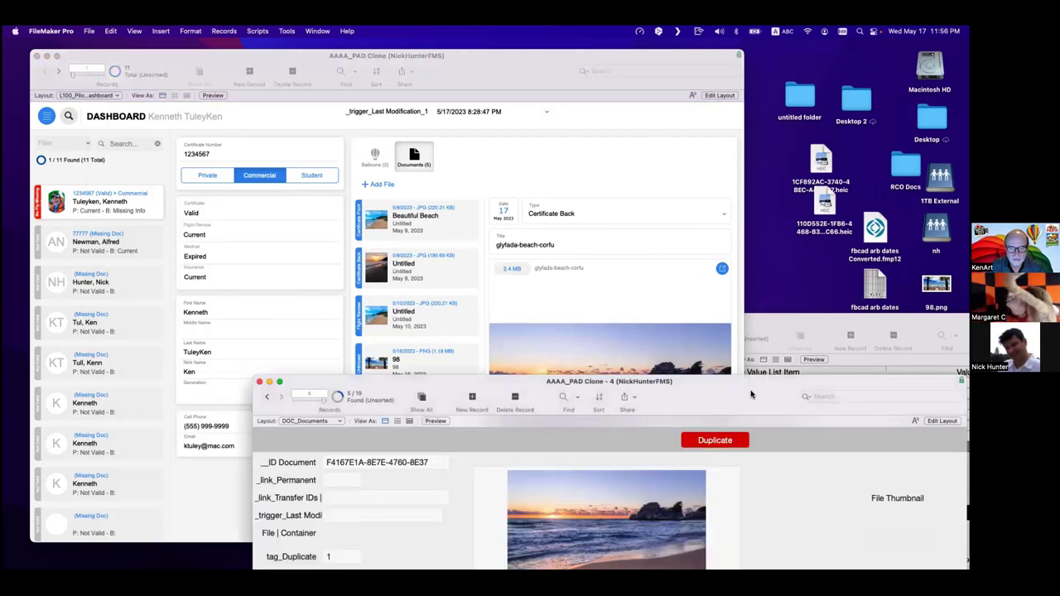
drag(713, 388, 701, 587)
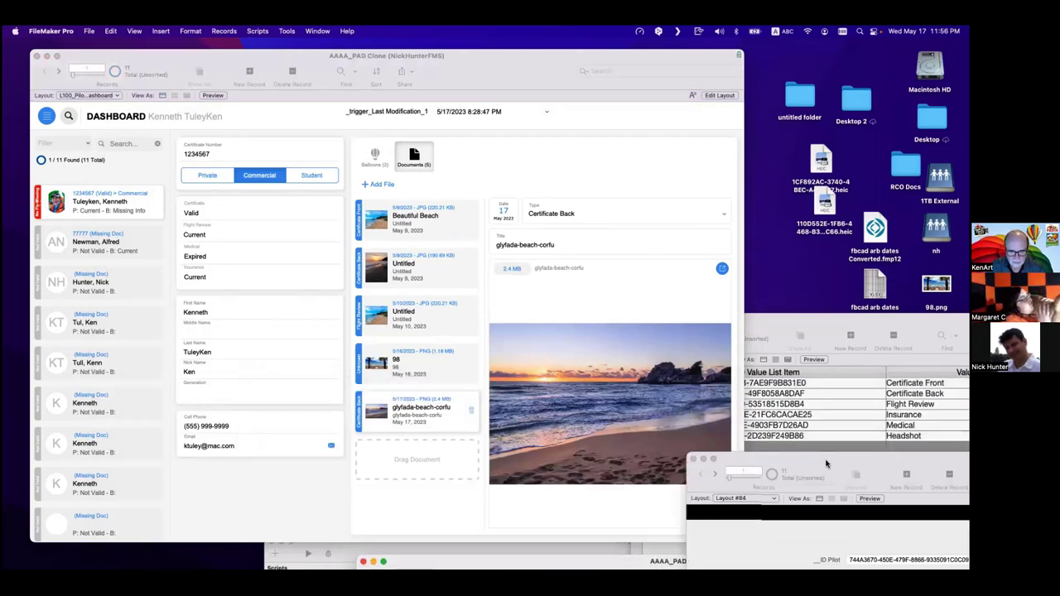
Examine the pilot's _link_Document Type IDs on Layout #84 and place that window beside the dashboard's document list.
click(396, 270)
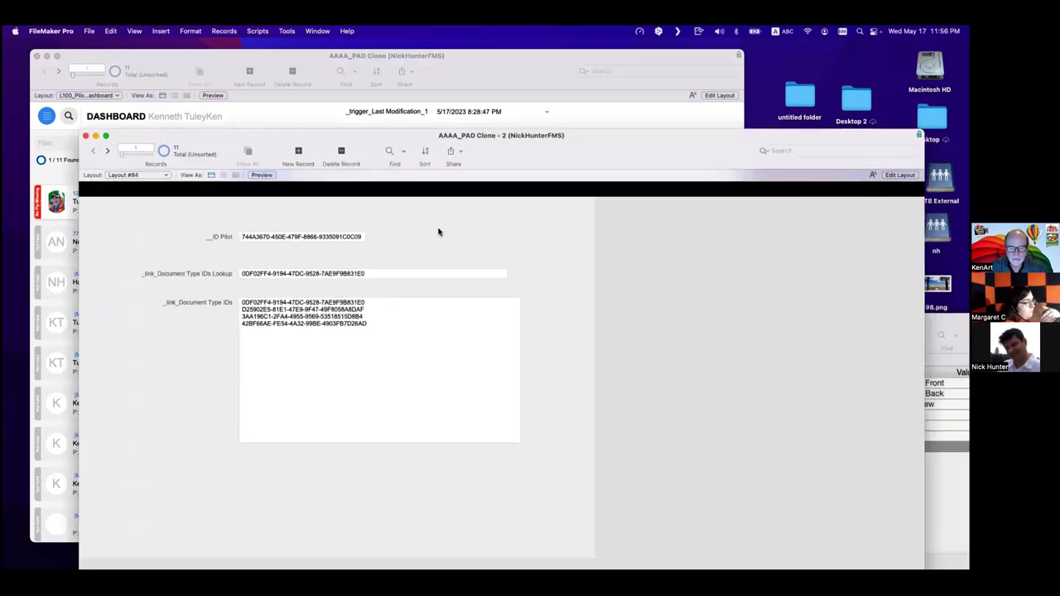
drag(276, 136, 462, 155)
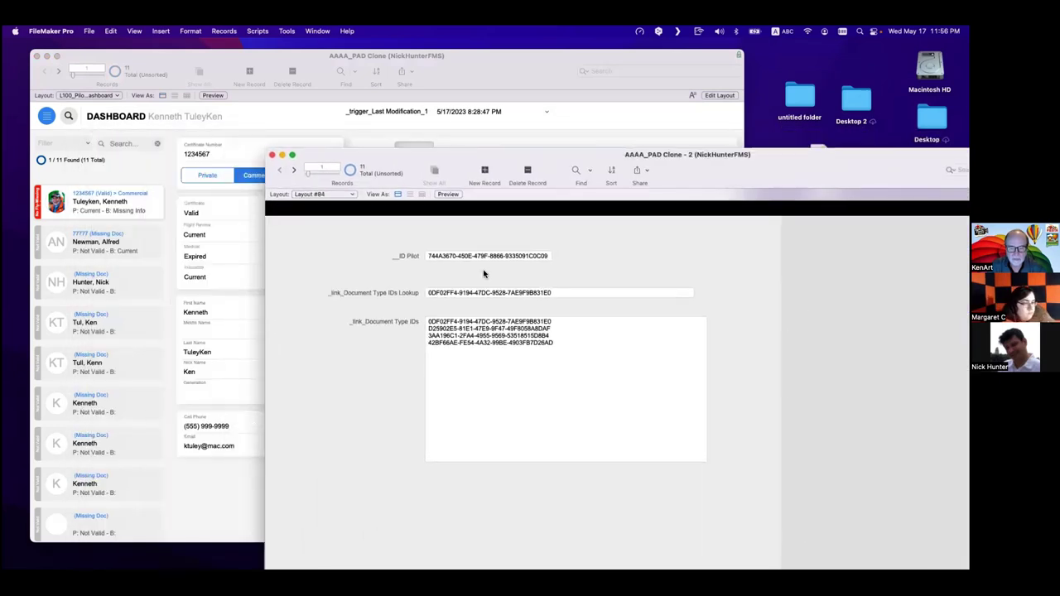
drag(560, 357, 407, 310)
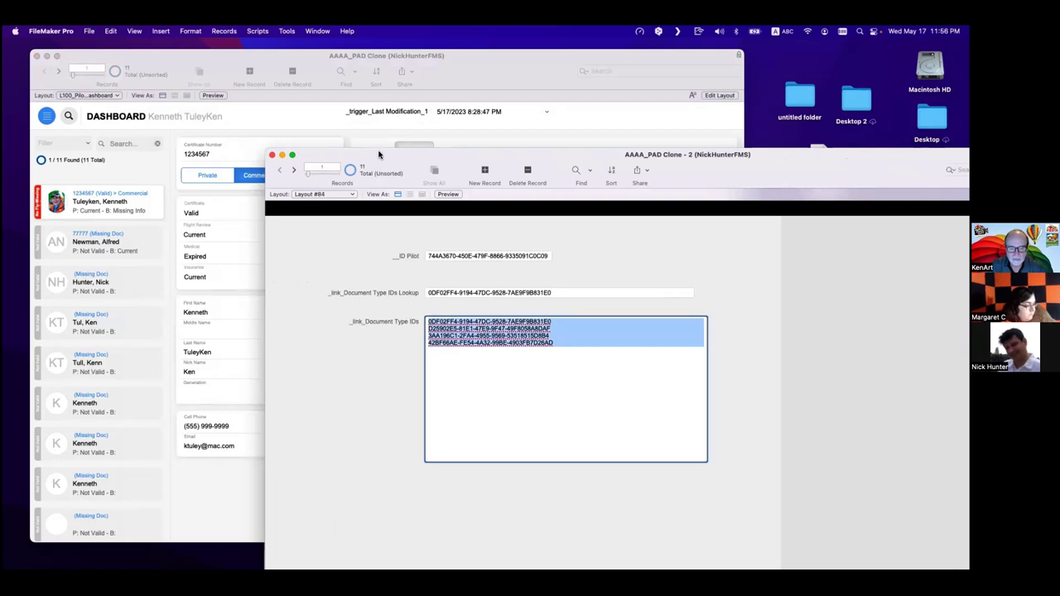
drag(381, 158, 629, 170)
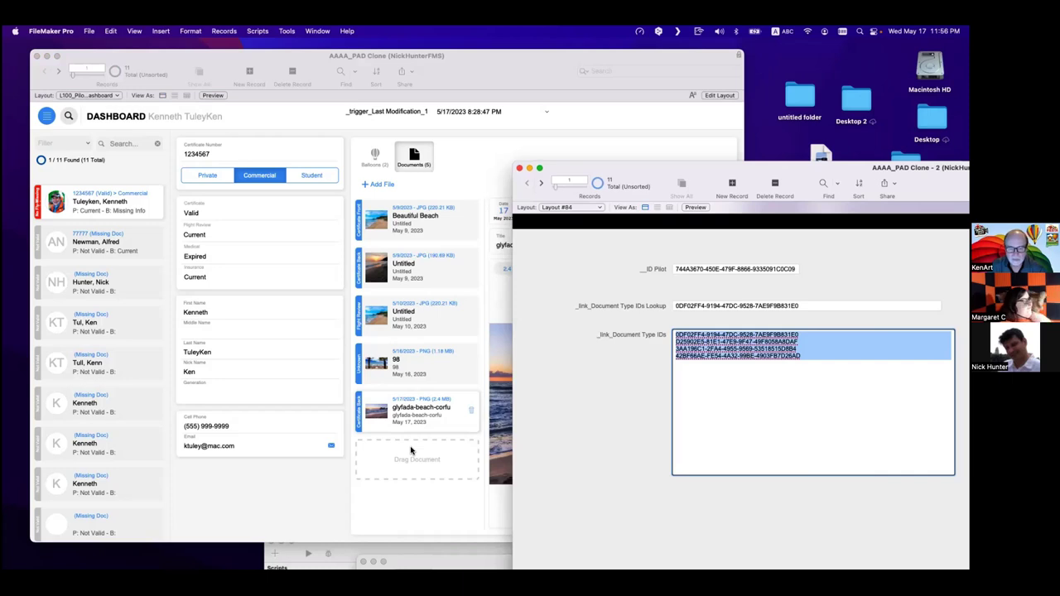
Open document 98 on the dashboard, compare it with the pilot's _link_Document Type IDs, and leave the ID field.
click(498, 147)
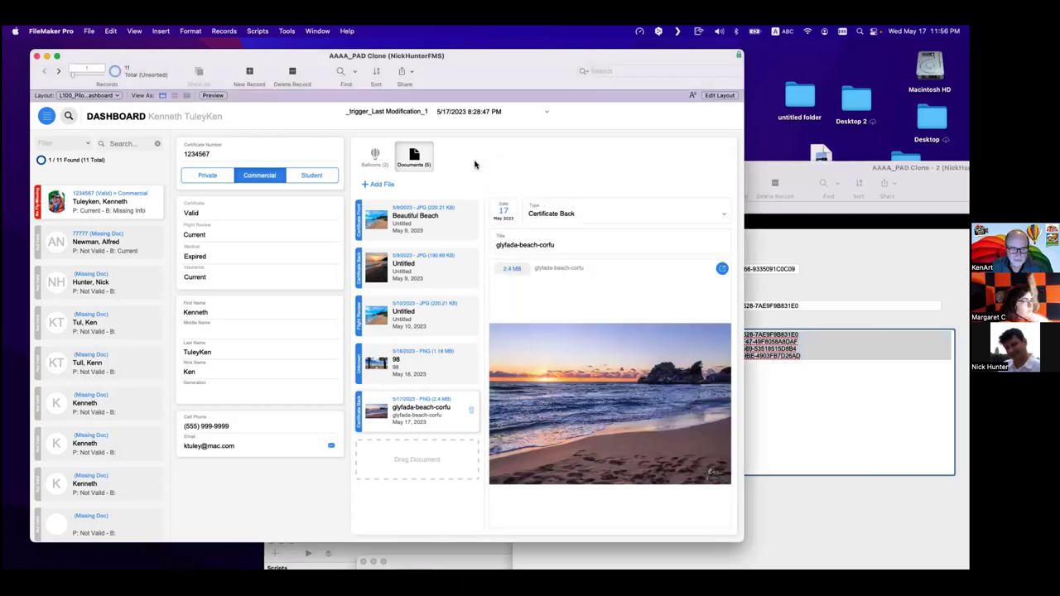
click(428, 376)
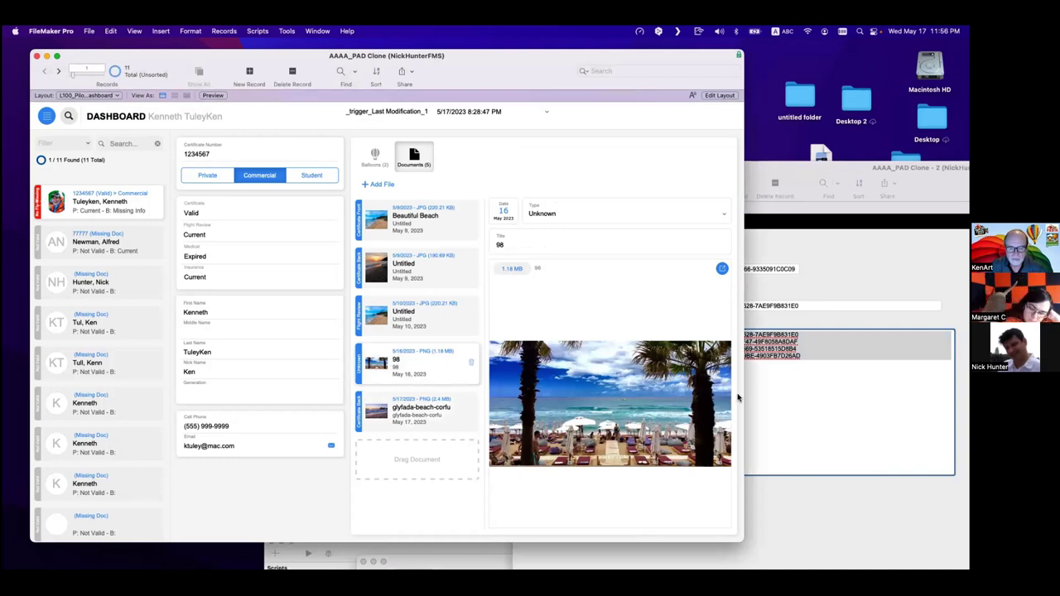
click(808, 395)
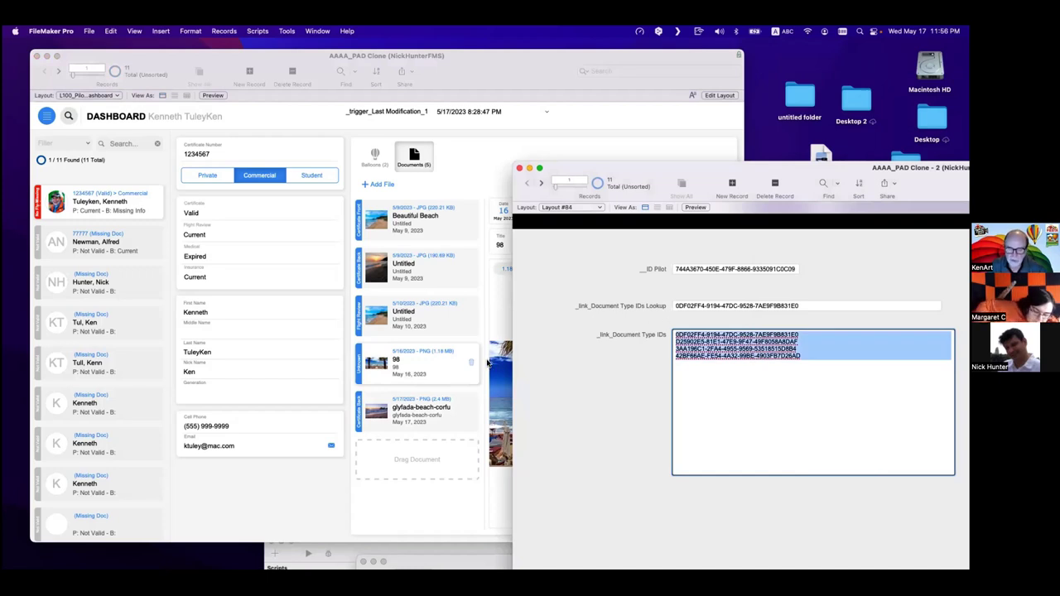
click(437, 361)
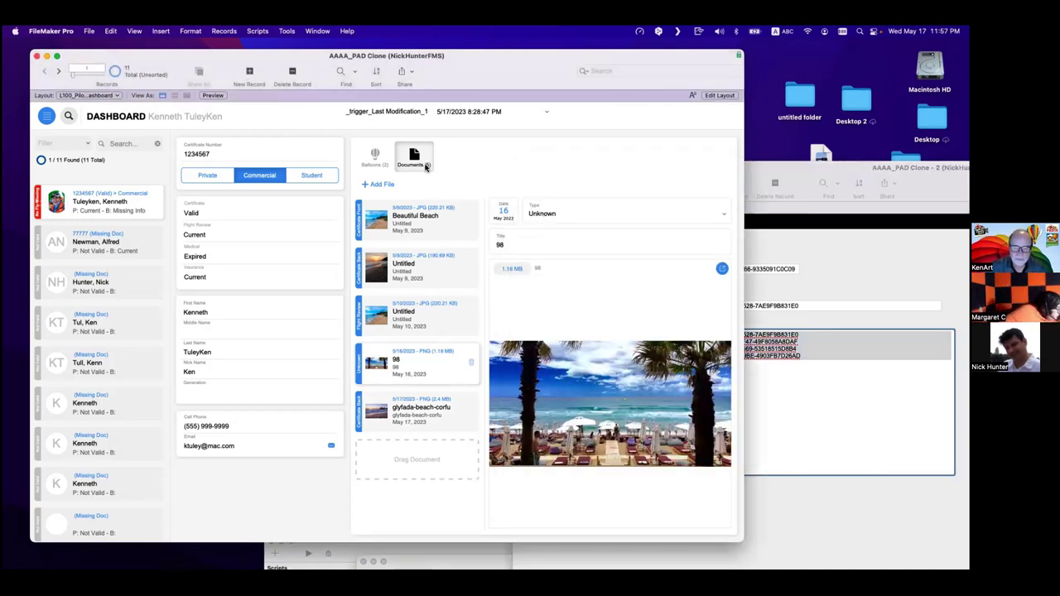
click(825, 425)
click(812, 350)
key(super+a)
click(647, 318)
click(488, 130)
Set document 98's Type to Headshot and check the pilot's _link_Document Type IDs on Layout #84.
click(559, 215)
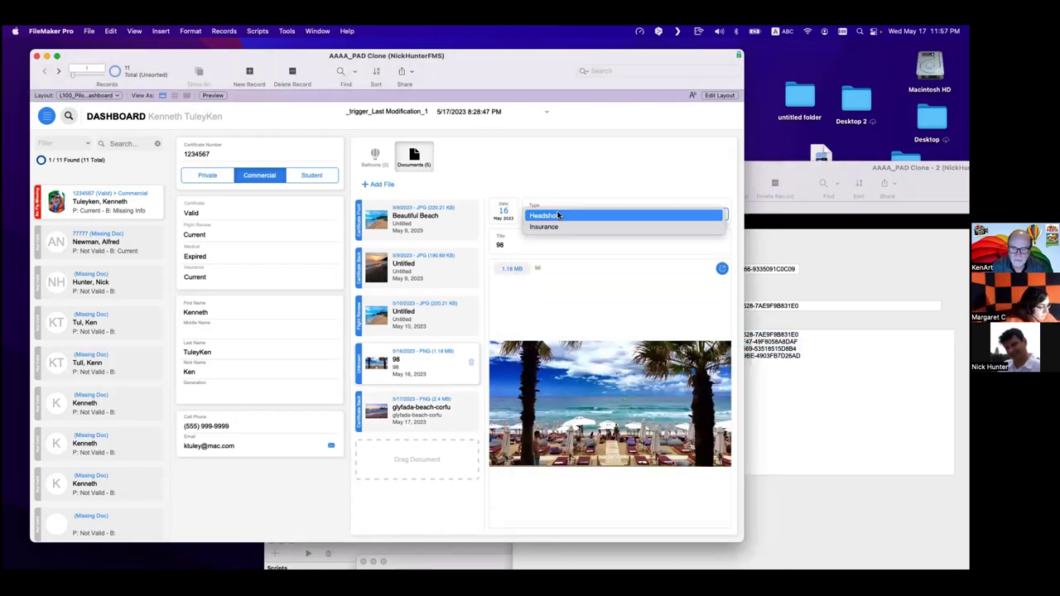
click(556, 182)
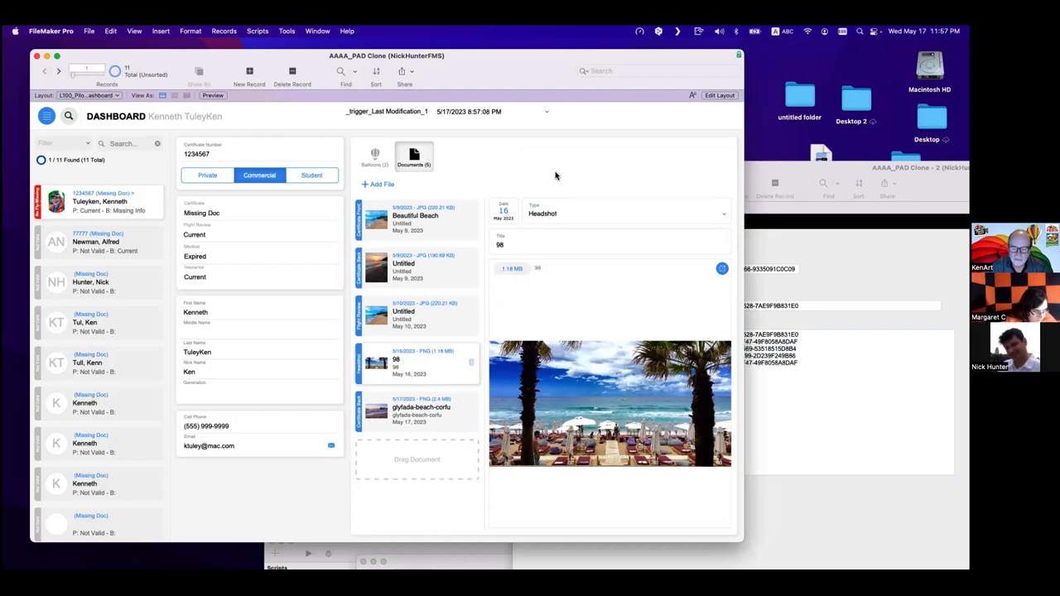
click(811, 393)
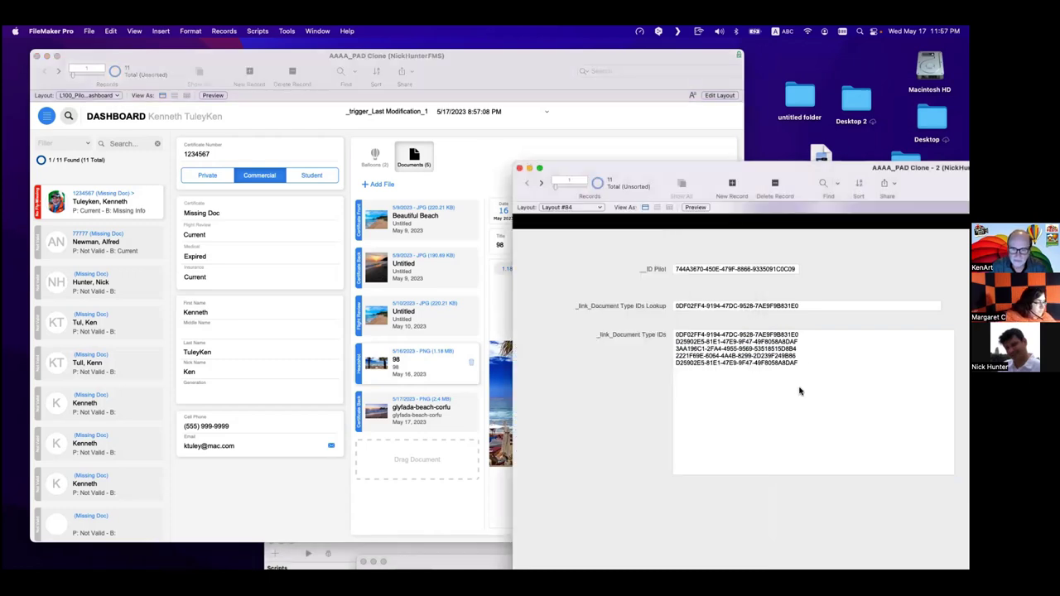
click(716, 348)
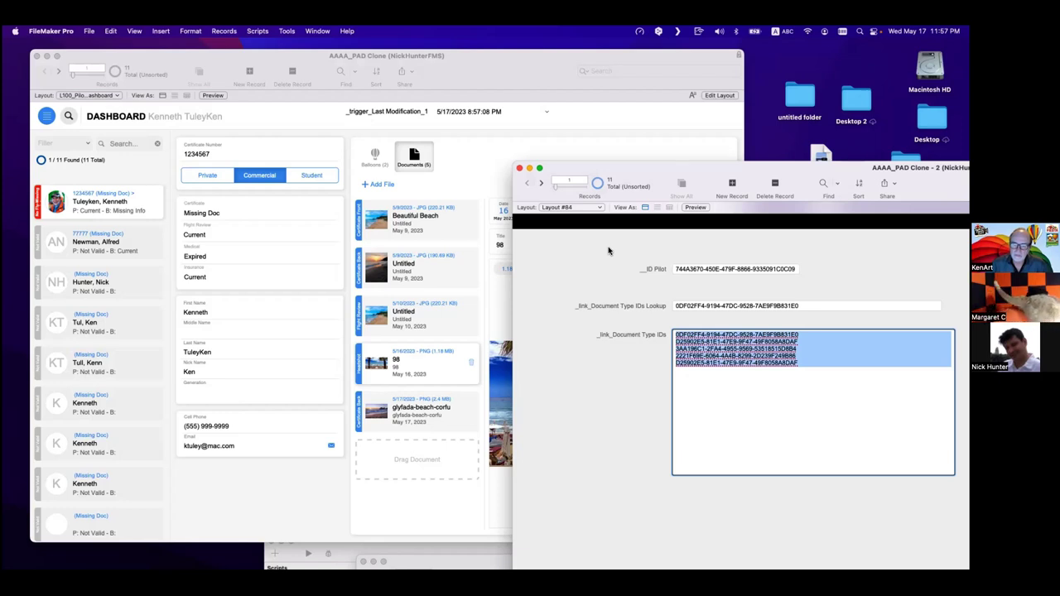
Return to the dashboard and review the Type choices offered for document 98, keeping its current type.
key(super+grave)
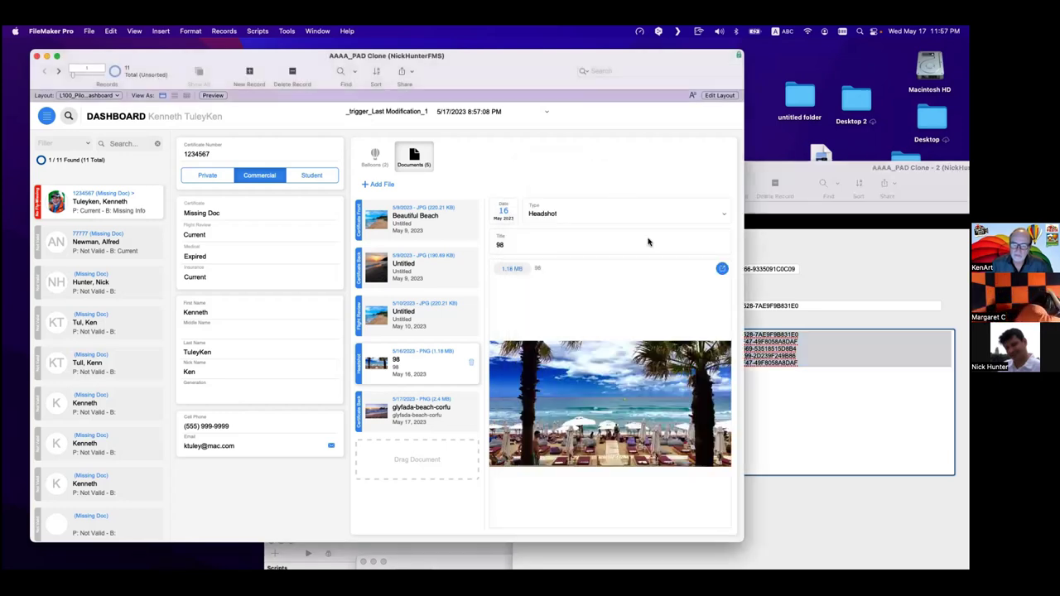
click(603, 220)
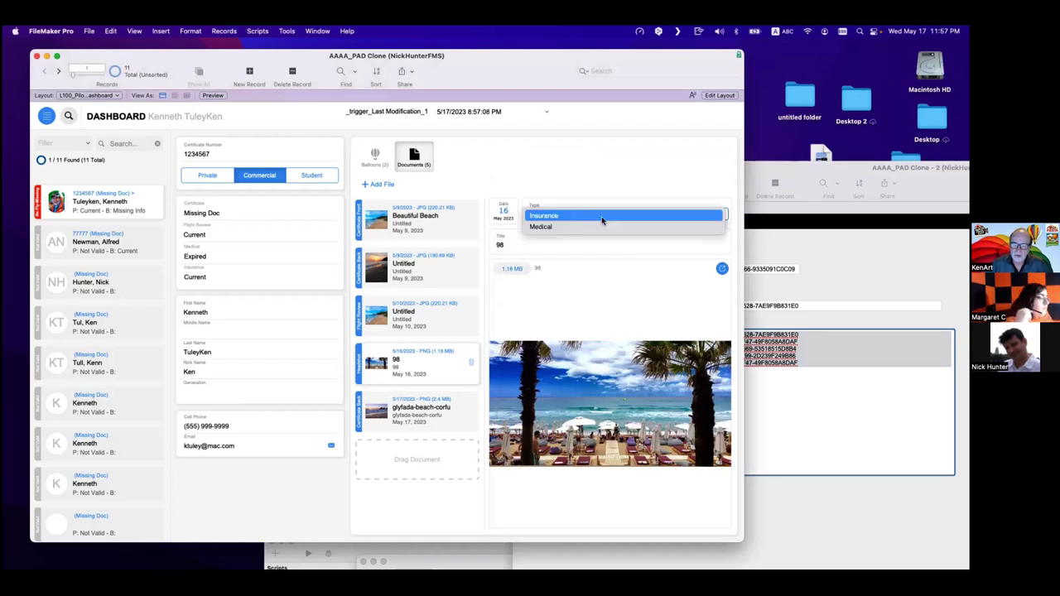
click(589, 194)
click(568, 215)
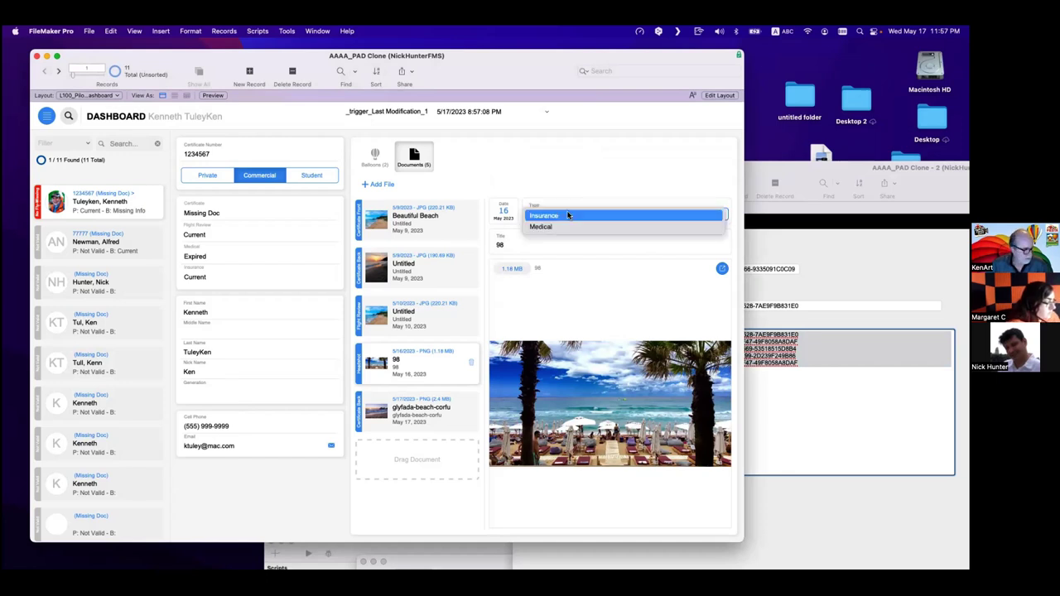
click(568, 215)
Review the Type choices offered for the Beautiful Beach, Certificate Back and Flight Review documents without changing them.
click(435, 219)
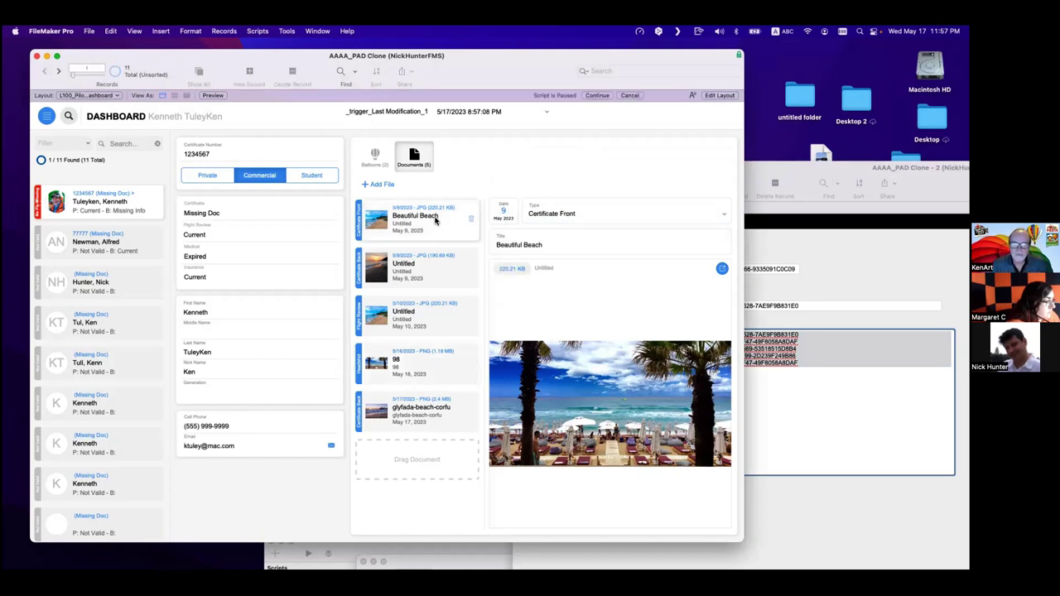
click(544, 215)
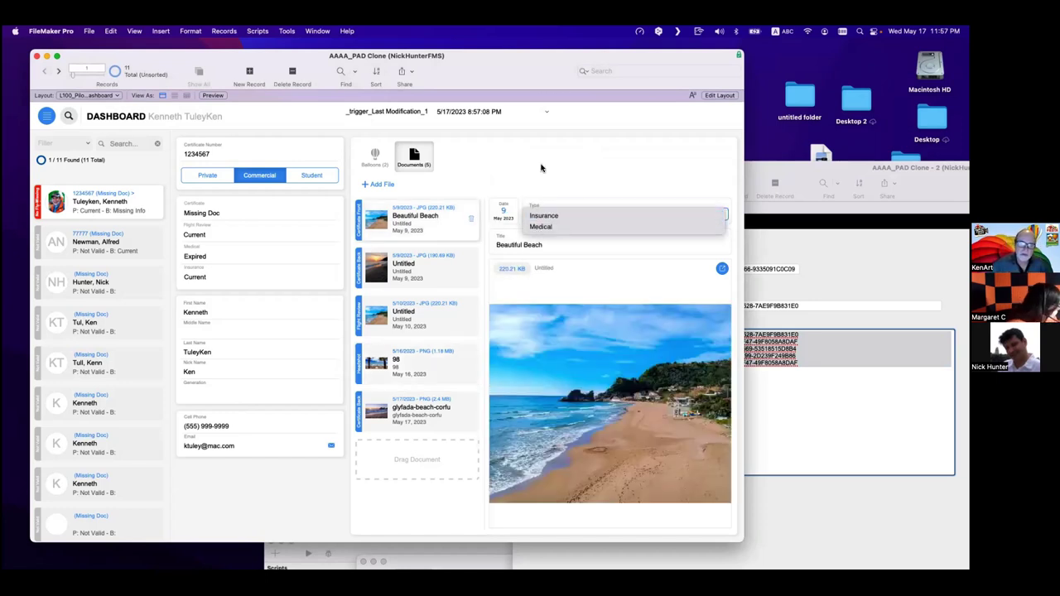
key(Escape)
click(434, 278)
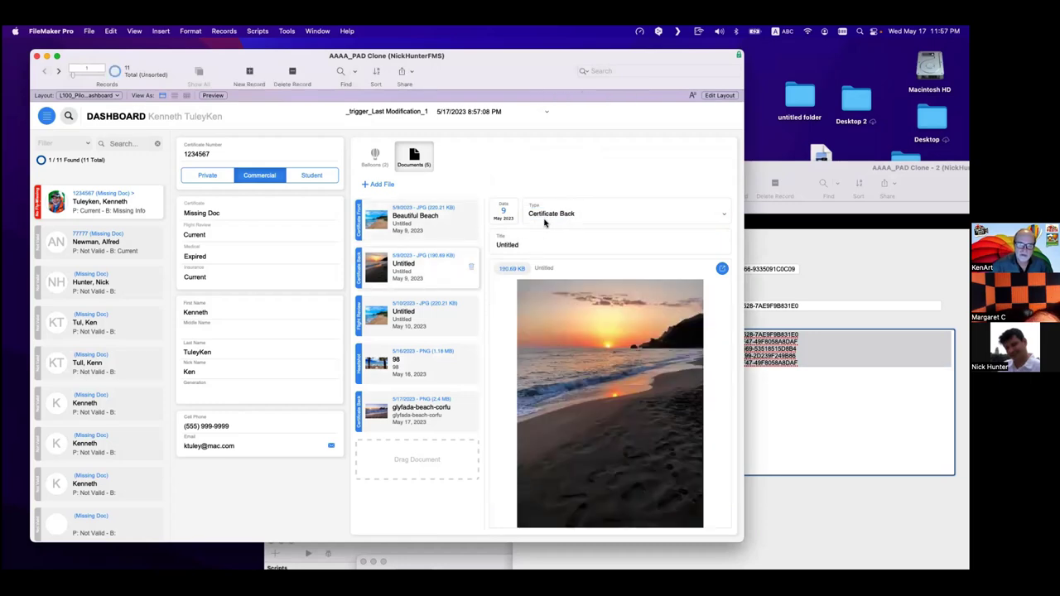
click(569, 215)
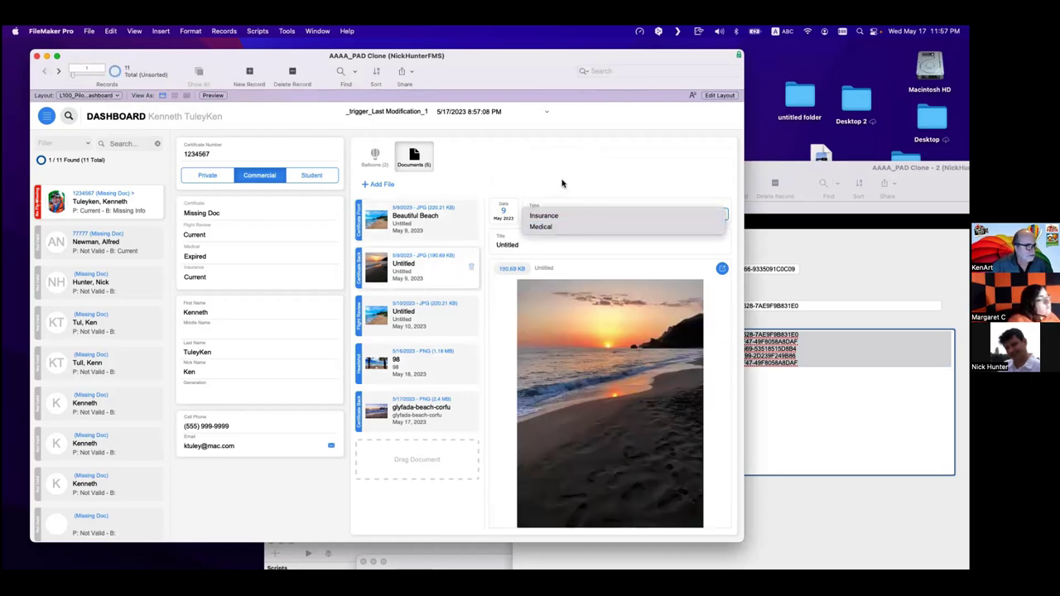
key(Escape)
click(450, 304)
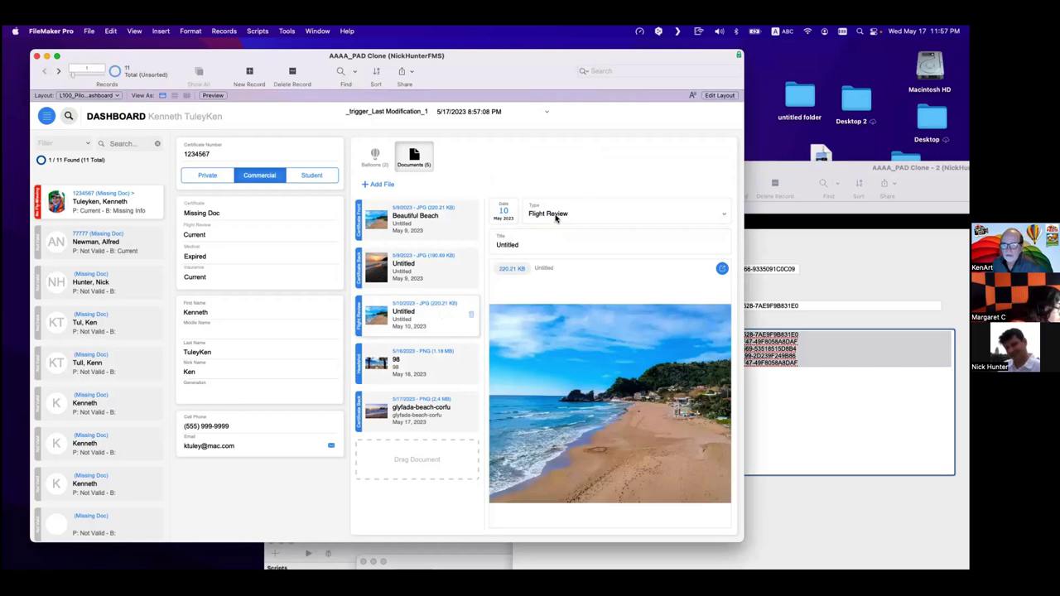
click(555, 214)
scroll(555, 215, up, 2)
click(555, 215)
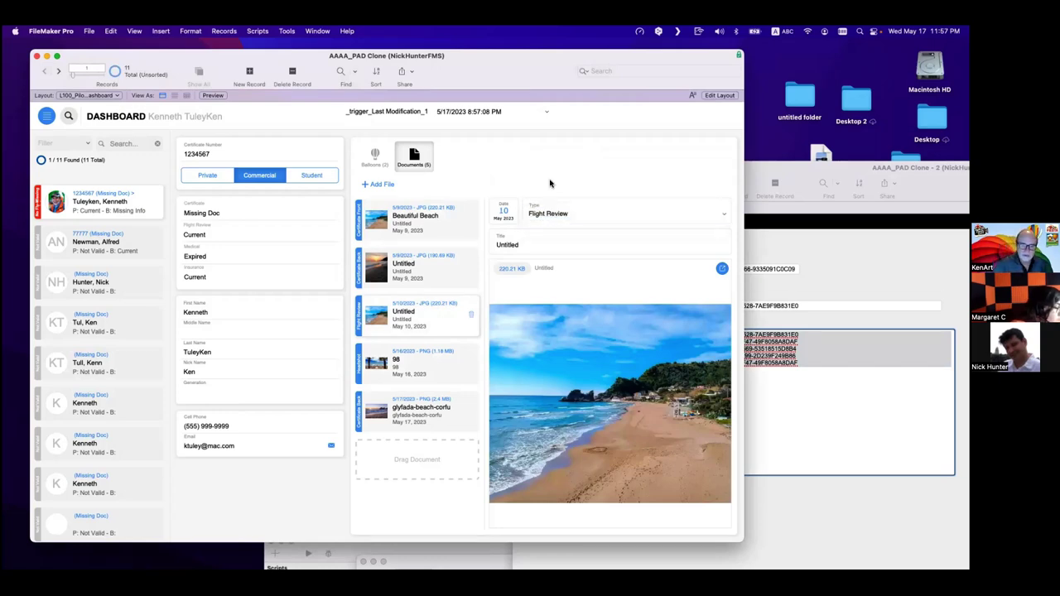
Open document 98 of the third pilot in the dashboard list and set its Type to Certificate Back.
click(110, 280)
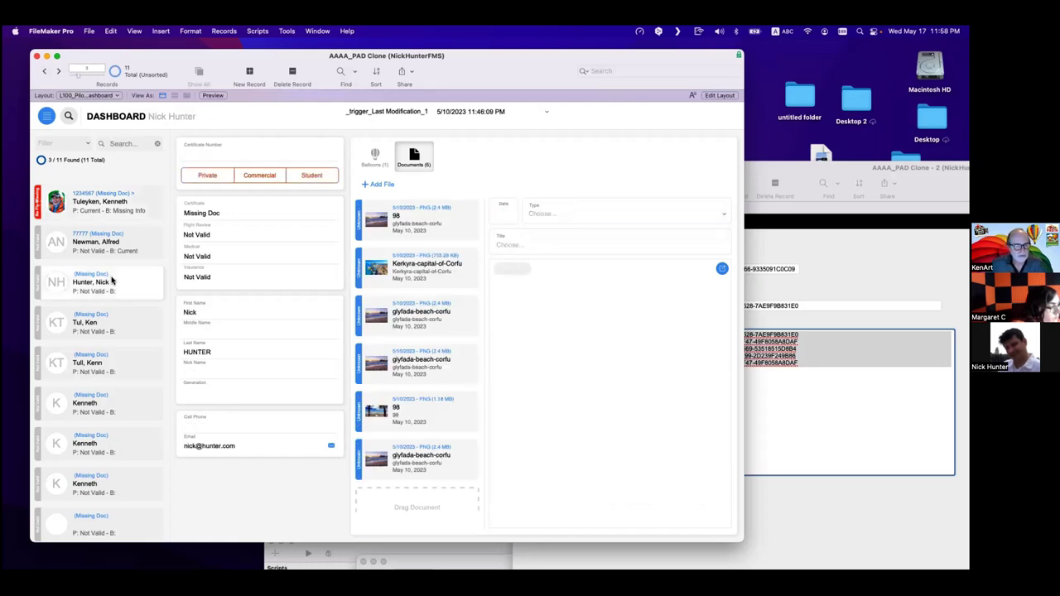
click(440, 231)
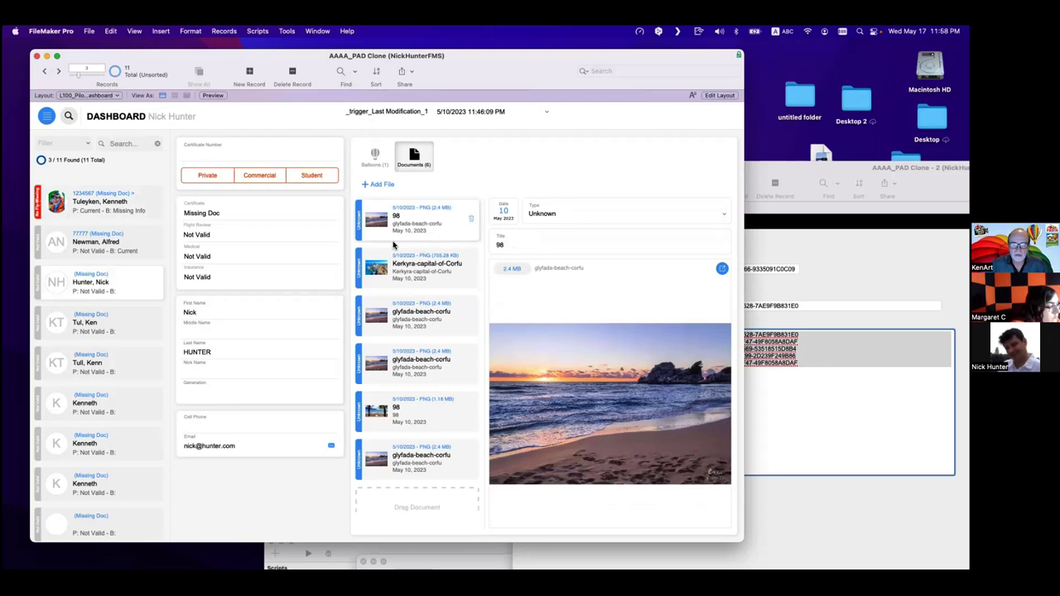
scroll(369, 354, down, 2)
scroll(380, 323, up, 2)
scroll(380, 323, down, 1)
click(556, 214)
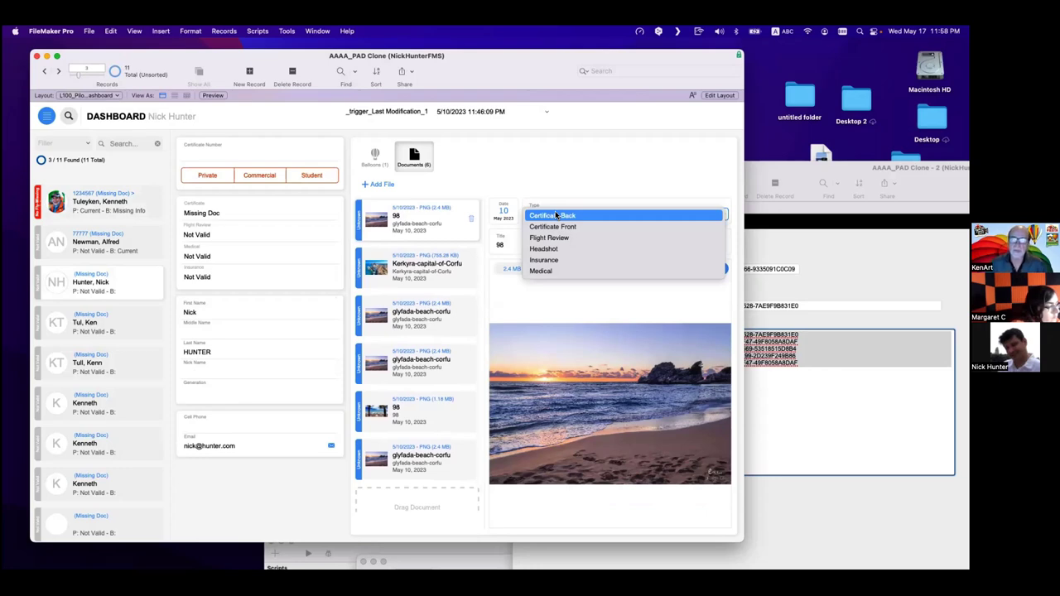
click(567, 183)
text(C)
key(KP_Enter)
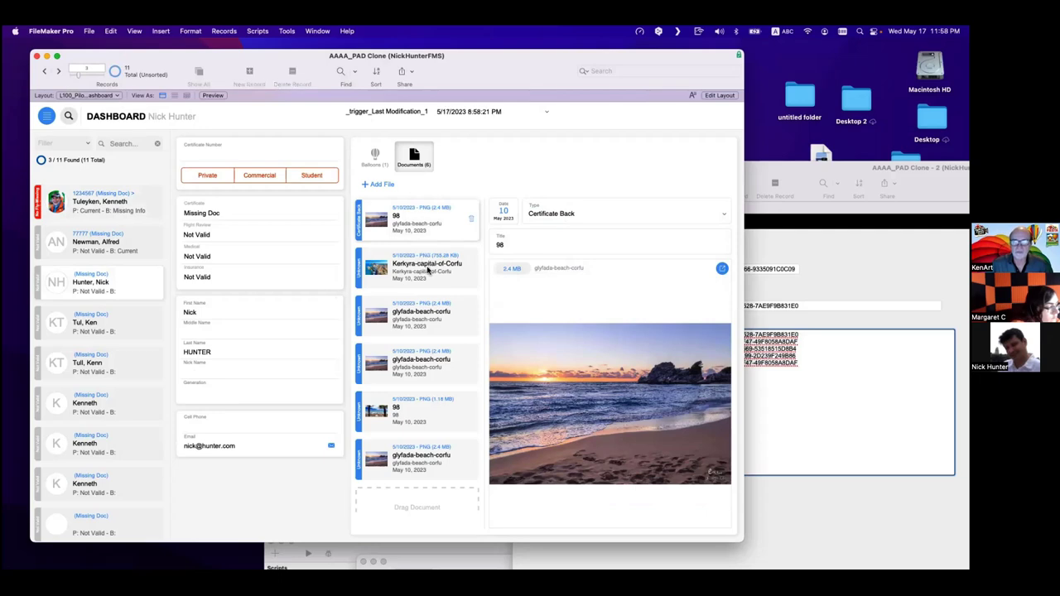
Set the Kerkyra-capital-of-Corfu document's Type to Certificate Front and commit the record.
click(443, 265)
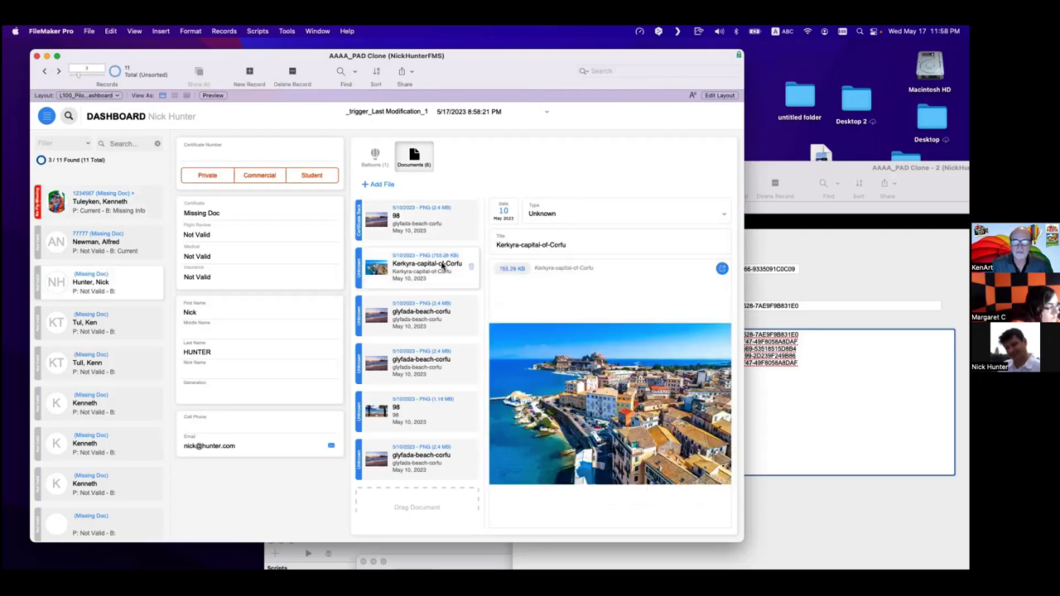
click(555, 215)
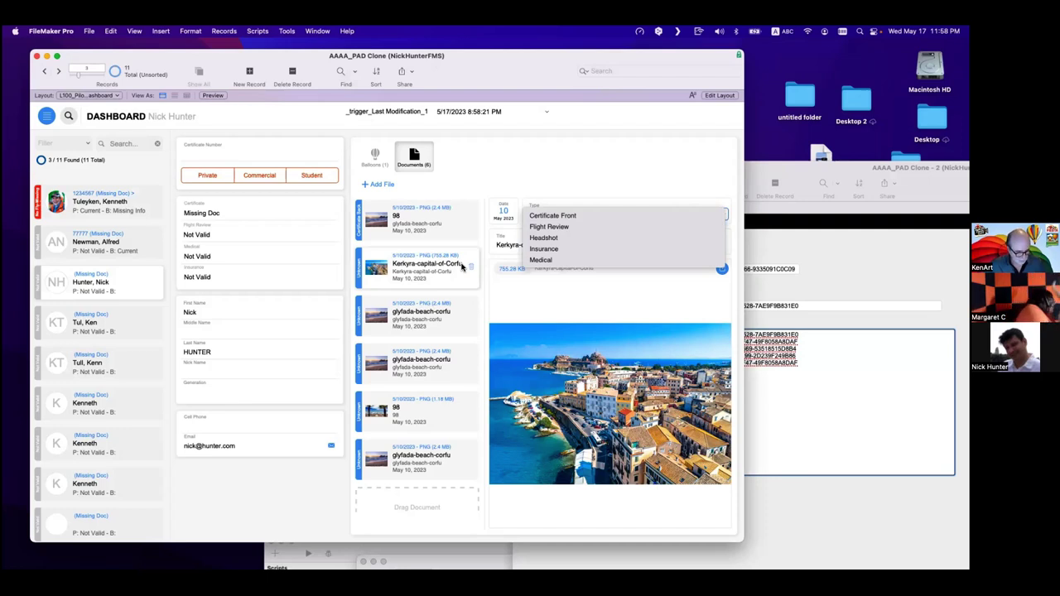
click(584, 217)
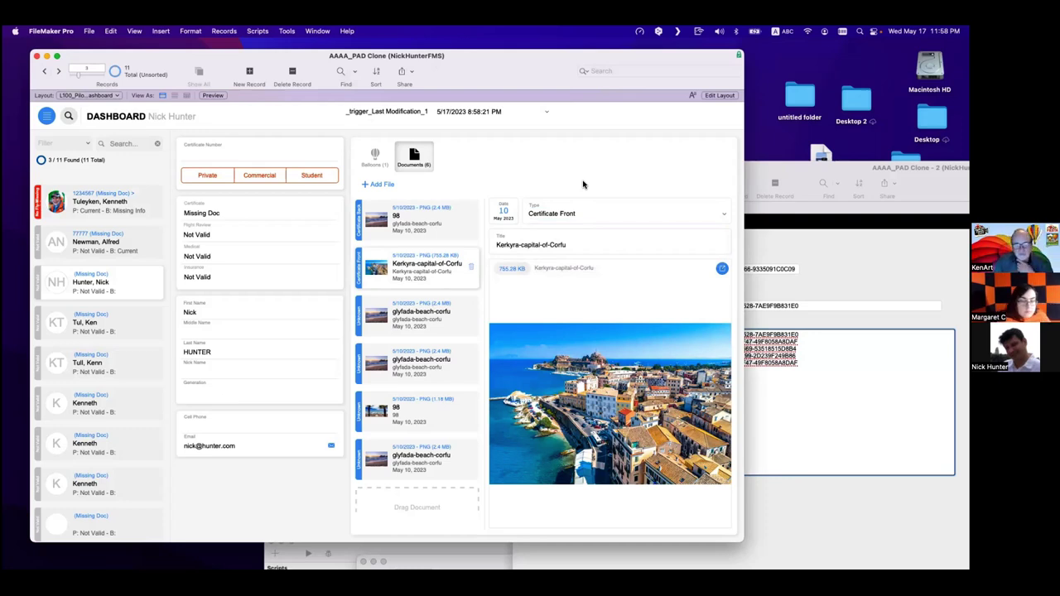
click(197, 219)
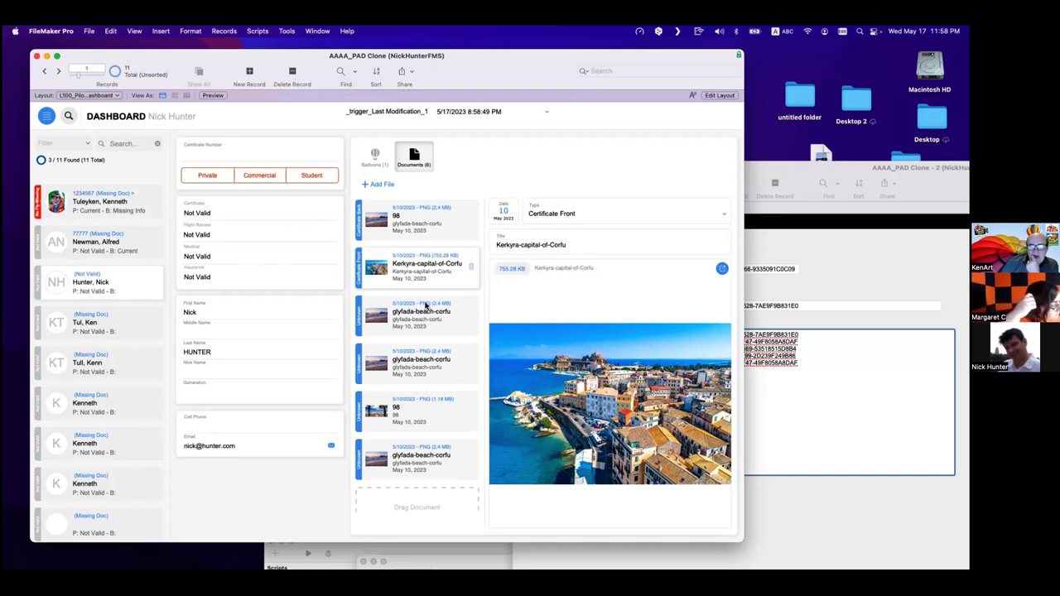
Review the Type choices offered for the first glyfada-beach-corfu document, keeping its current type.
click(407, 327)
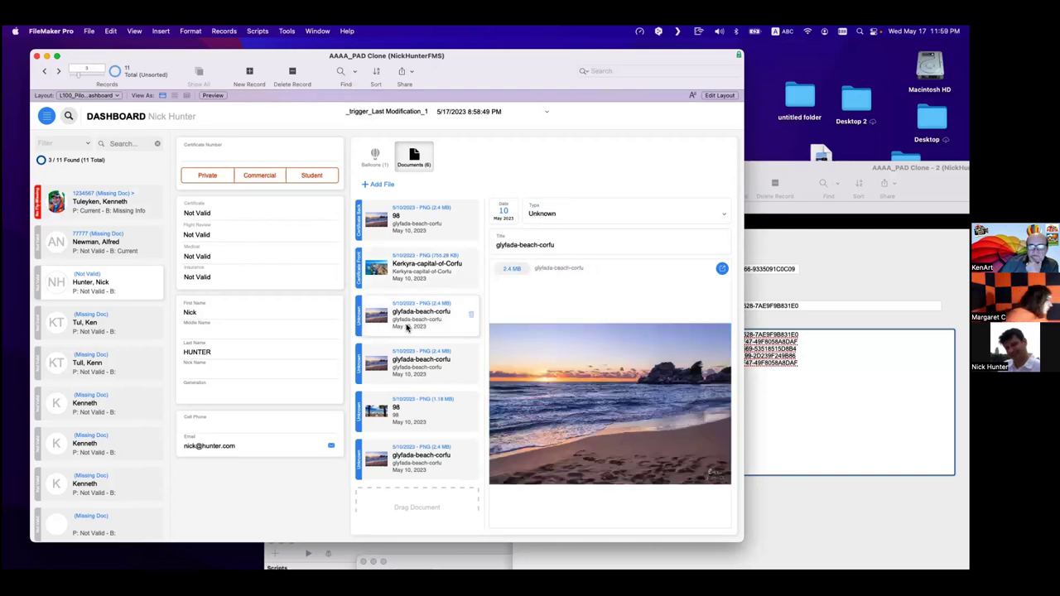
click(578, 216)
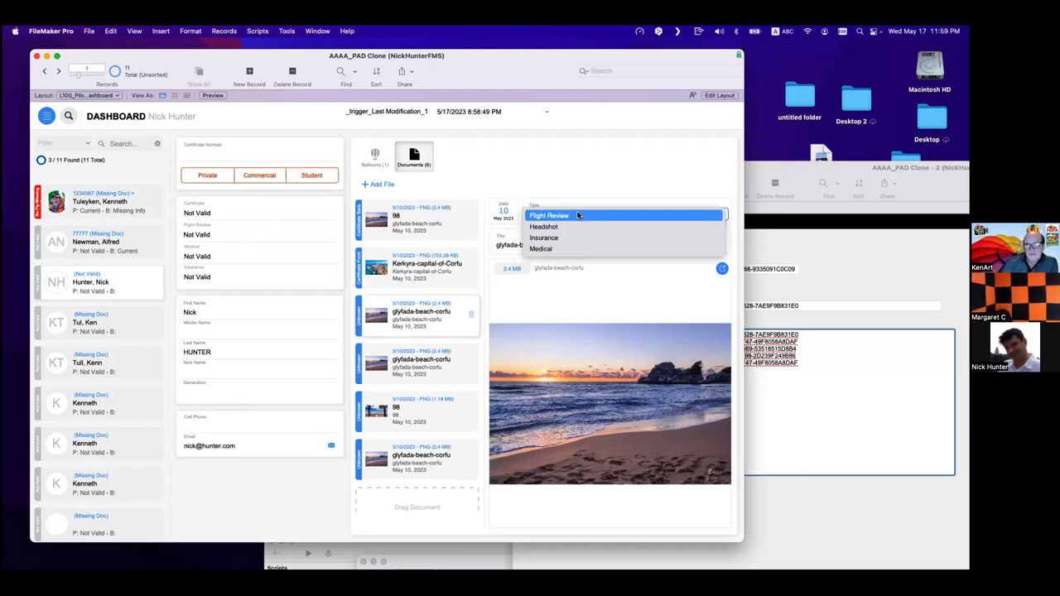
click(579, 174)
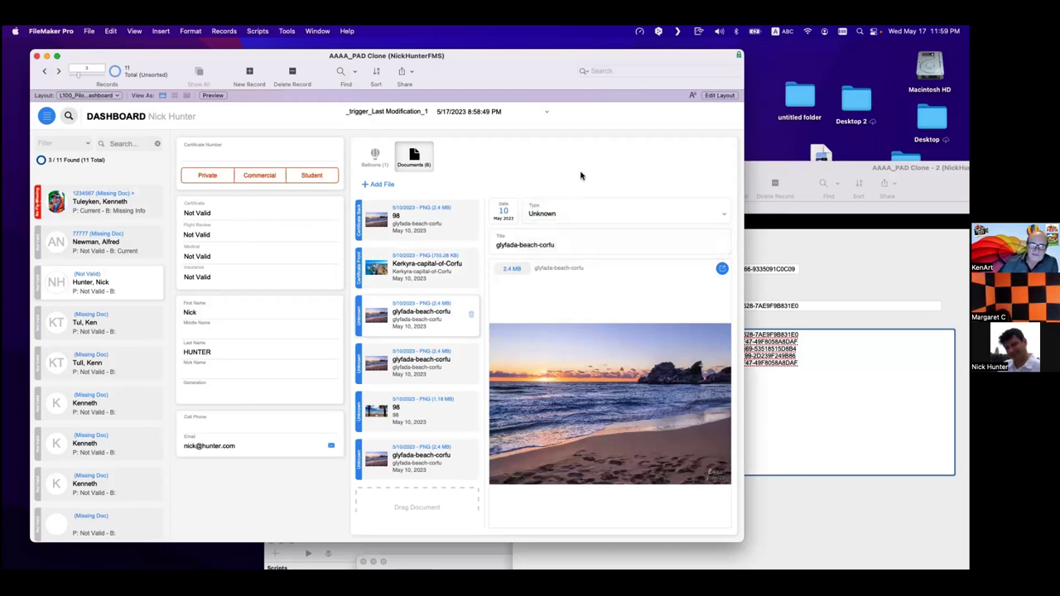
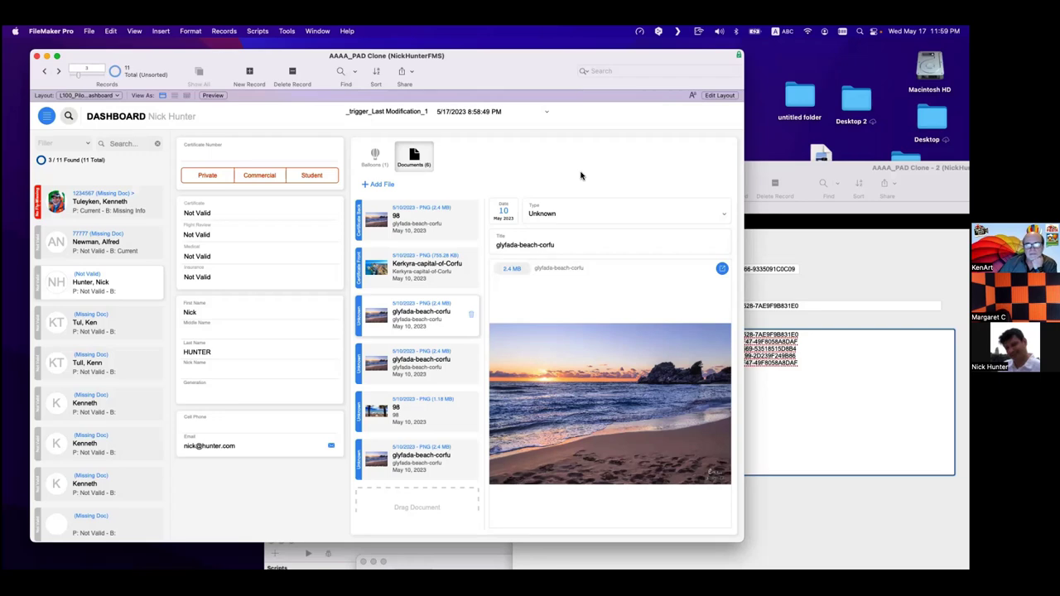
Look over the relationships graph in Manage Database for AAAA_PAD Clone and close it without changes.
key(super+shift+d)
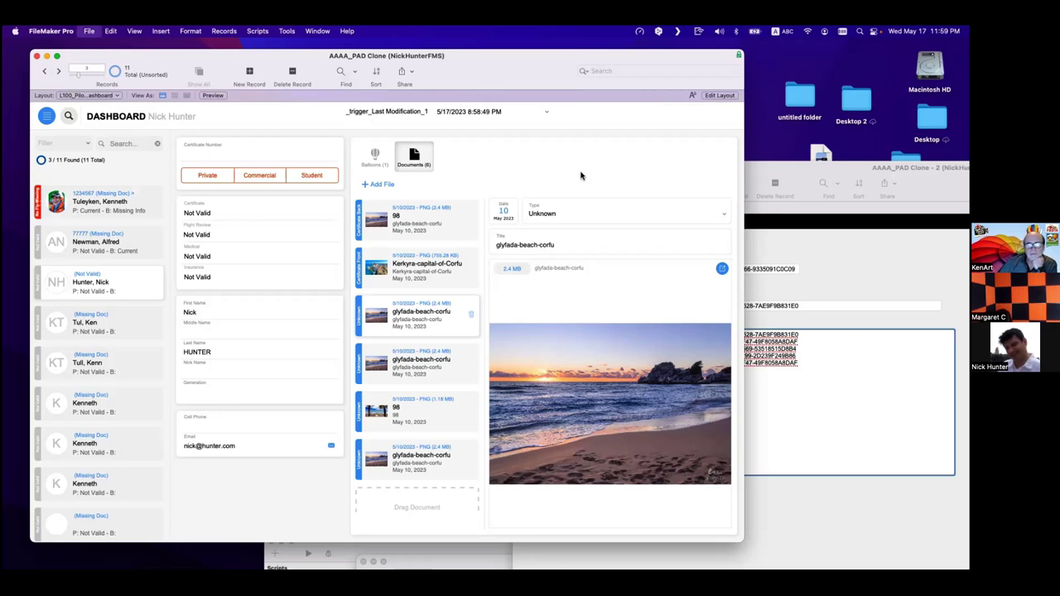
click(311, 78)
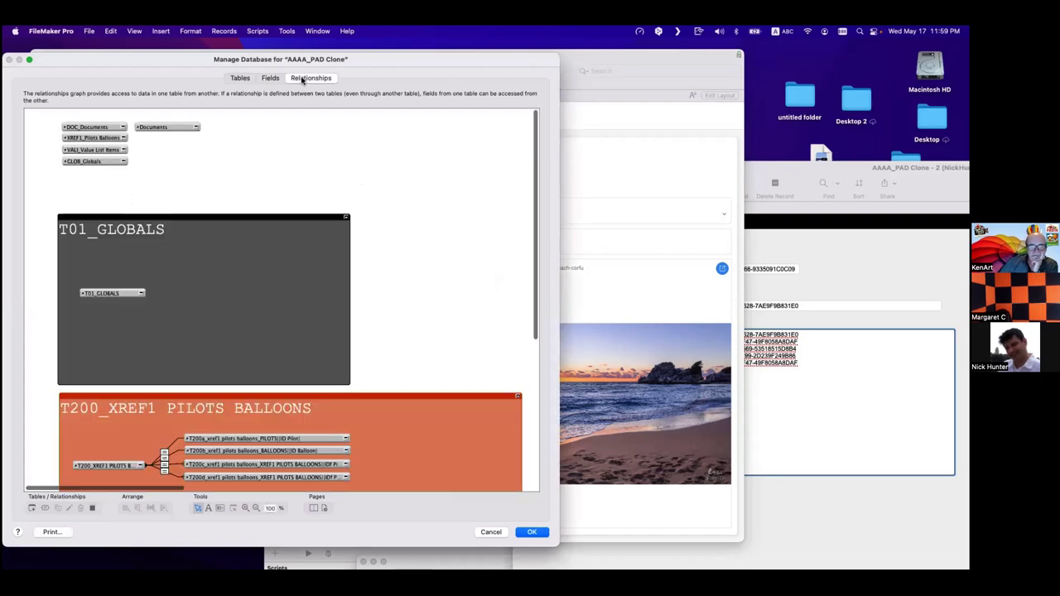
scroll(378, 208, down, 5)
drag(344, 60, 594, 387)
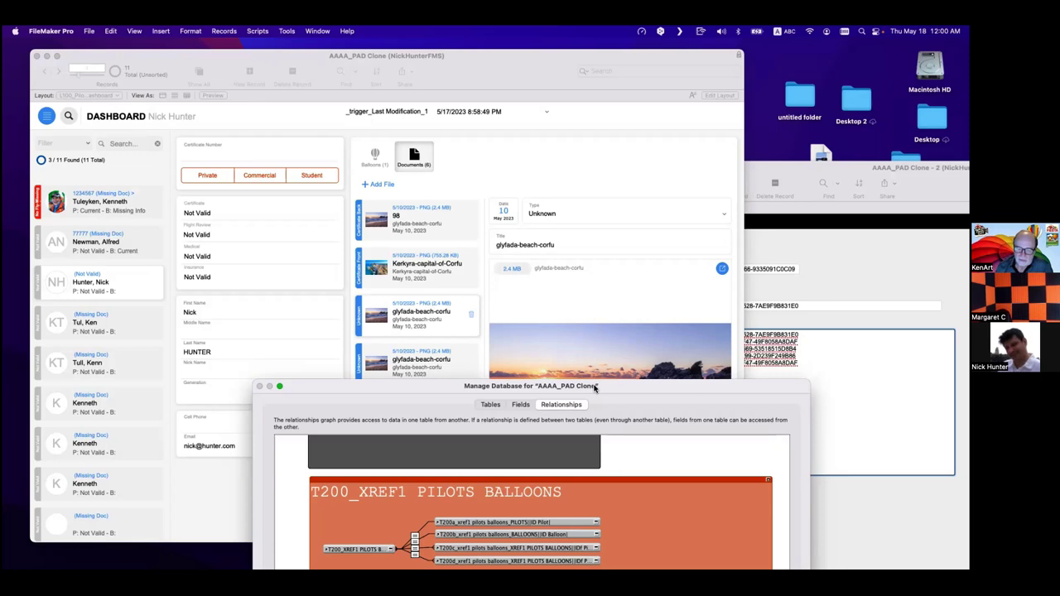
key(Return)
Check the pilot's ID fields on Layout #84 and select the first pilot on the dashboard.
click(777, 317)
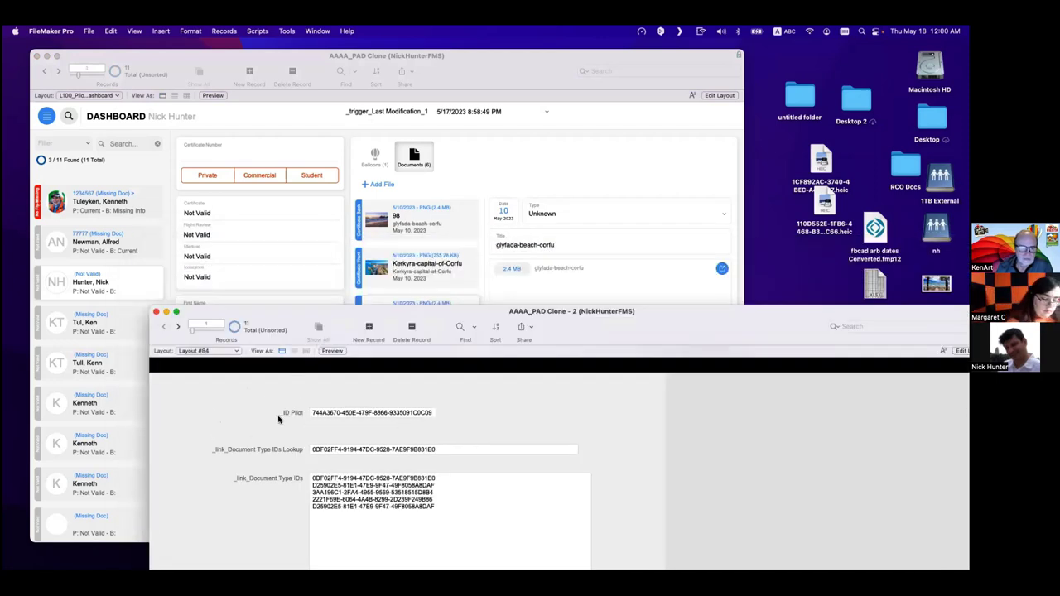
click(259, 163)
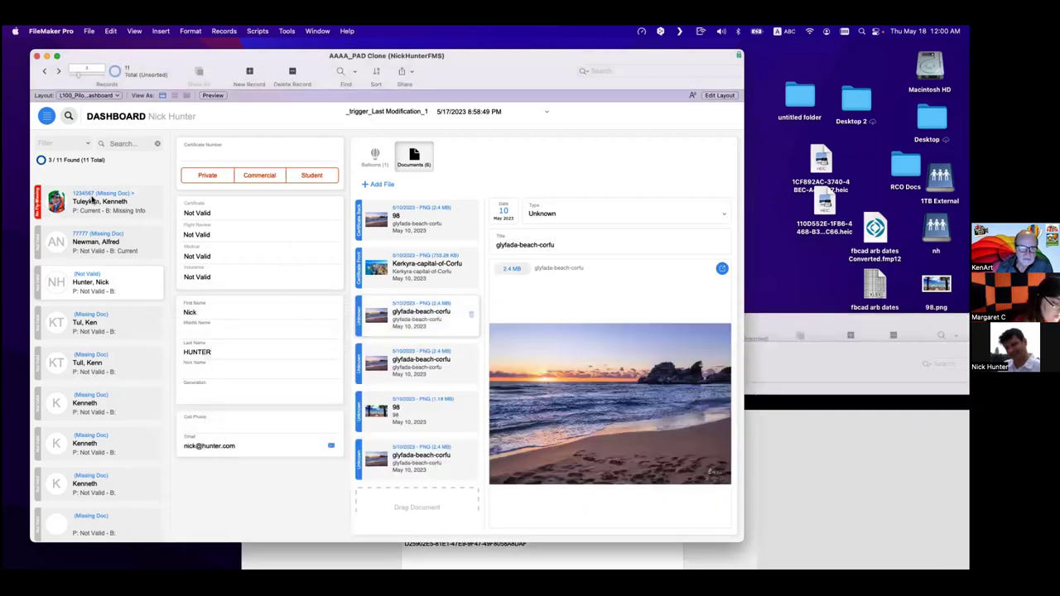
click(93, 201)
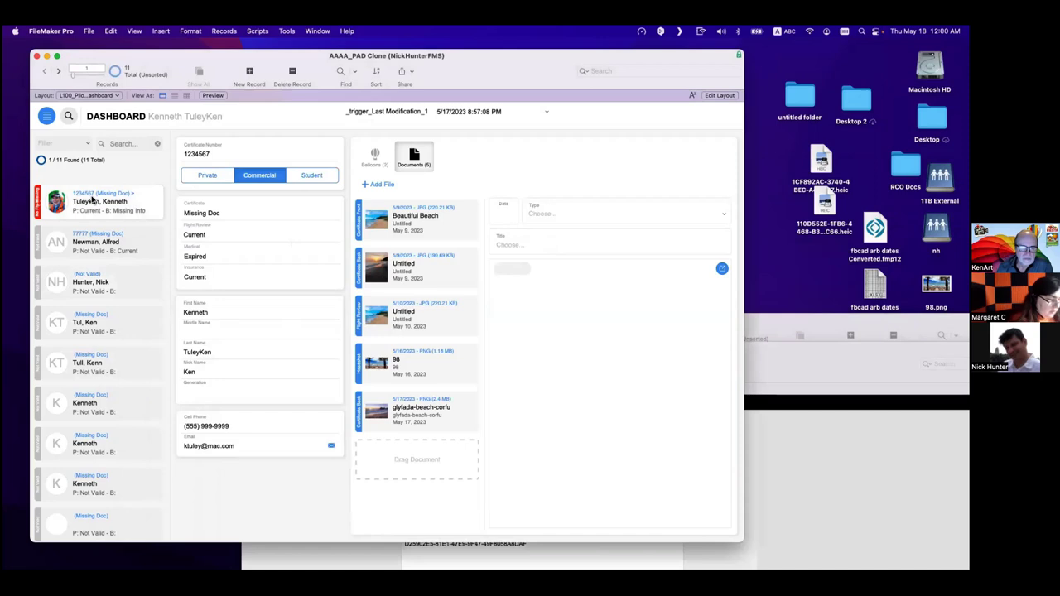
Place the Layout #84 window beside the dashboard and examine the first pilot's _link_Document Type IDs list against the documents.
click(825, 444)
drag(543, 352, 504, 217)
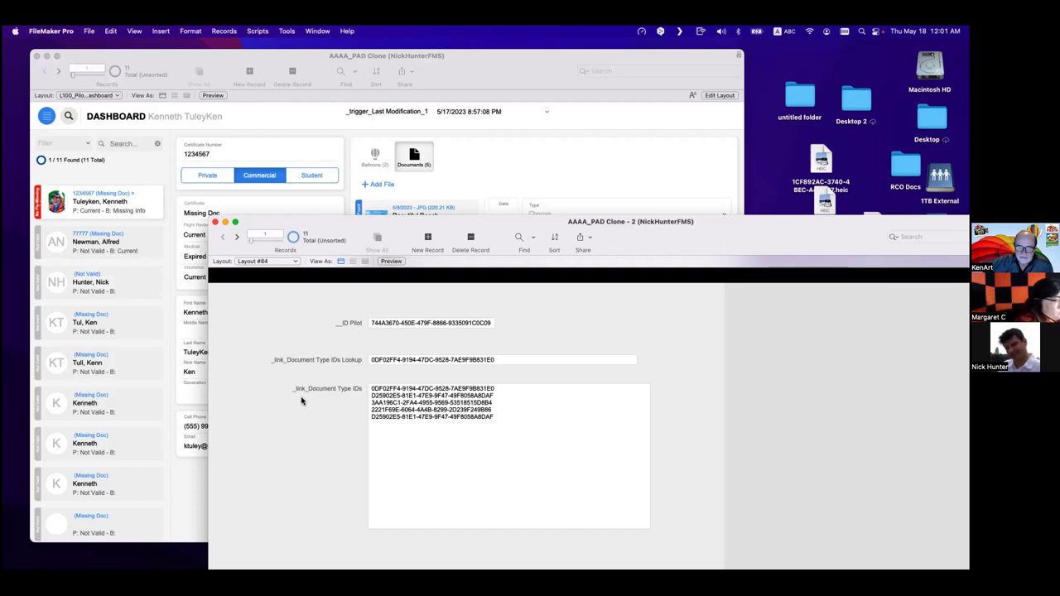
mouse_move(282, 233)
mouse_down()
mouse_move(427, 312)
mouse_move(576, 341)
mouse_up()
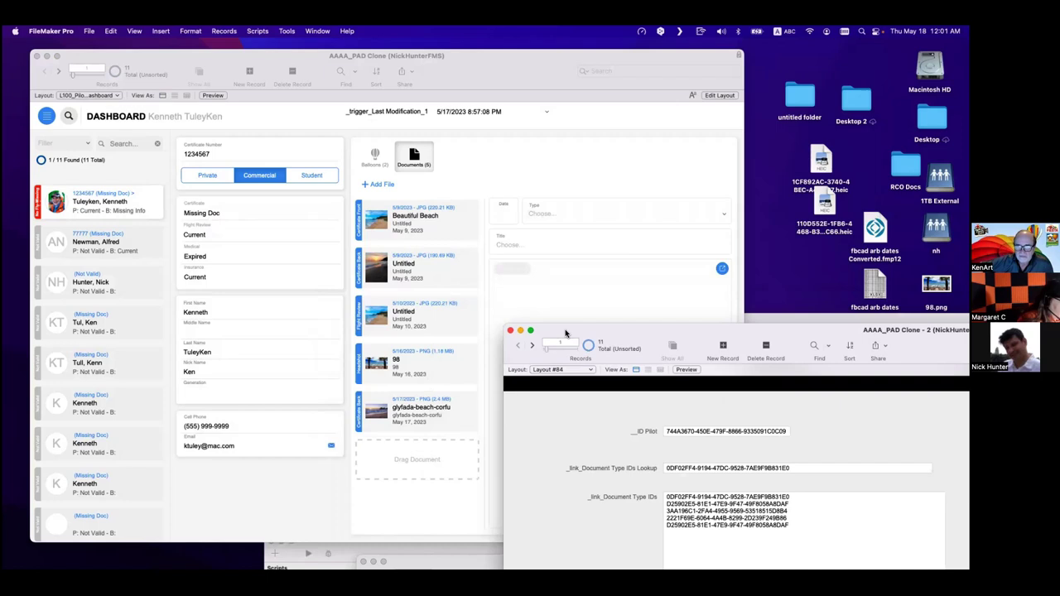
drag(565, 333, 532, 263)
drag(755, 456, 622, 414)
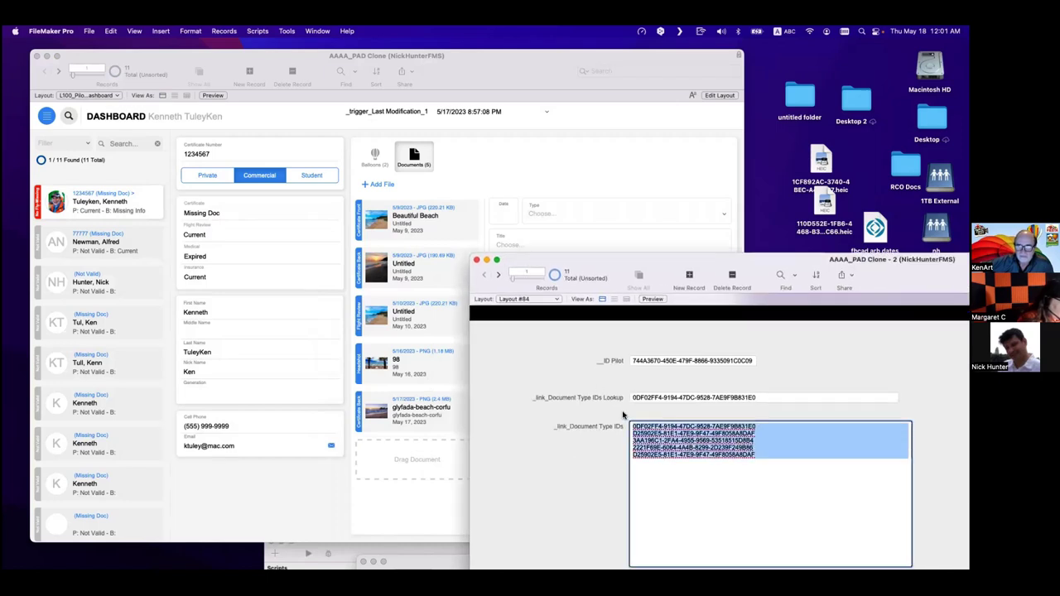
click(622, 415)
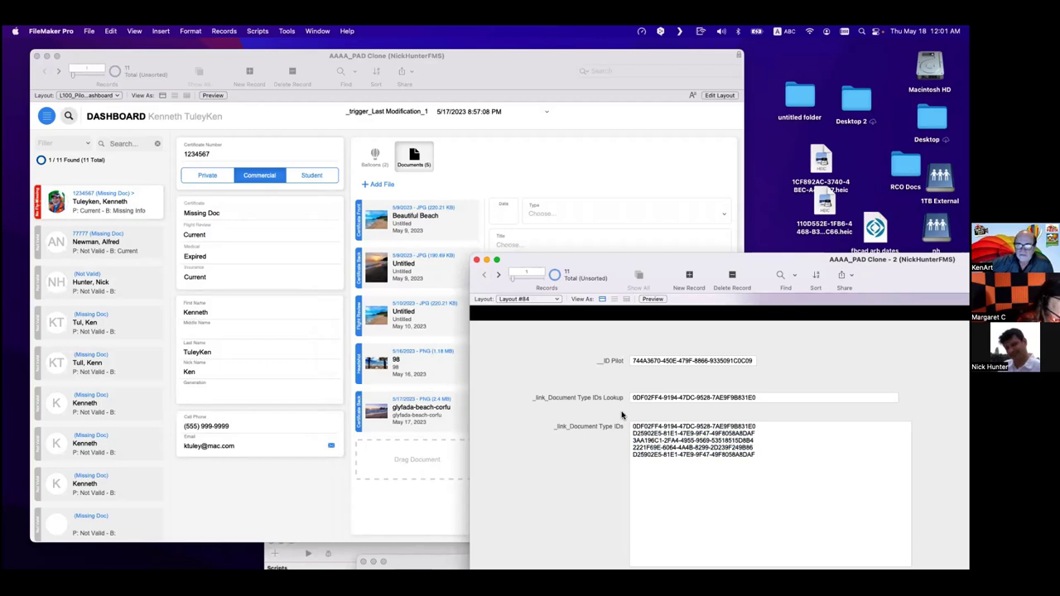
drag(546, 266, 557, 232)
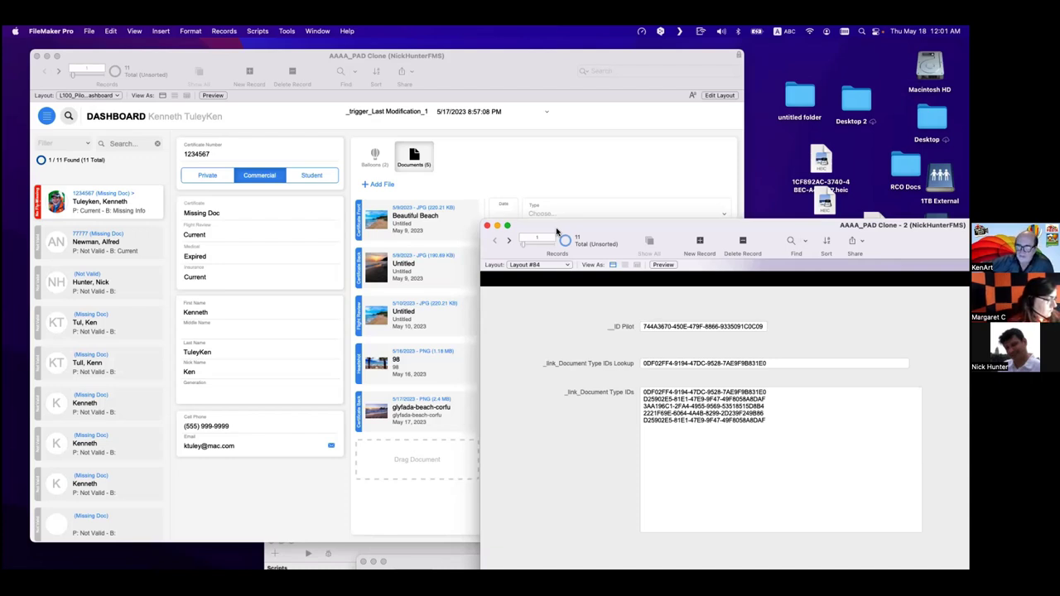
Evaluate List ( T05a_pilots_DOCUMENTS||IDf From||All::_IDf Document Type ) as a new watch expression in the Data Viewer.
click(286, 30)
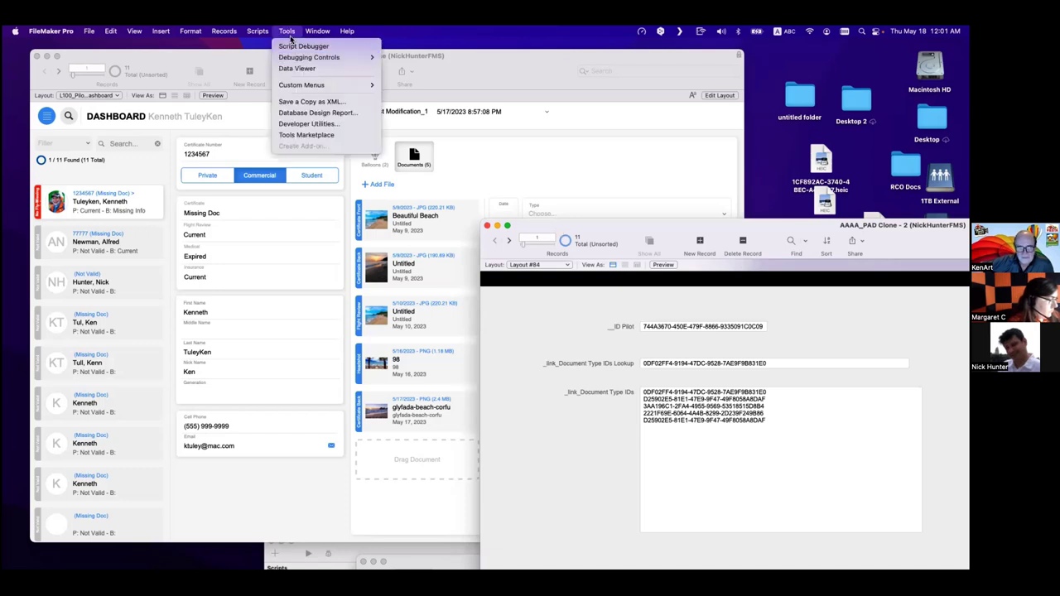
click(298, 68)
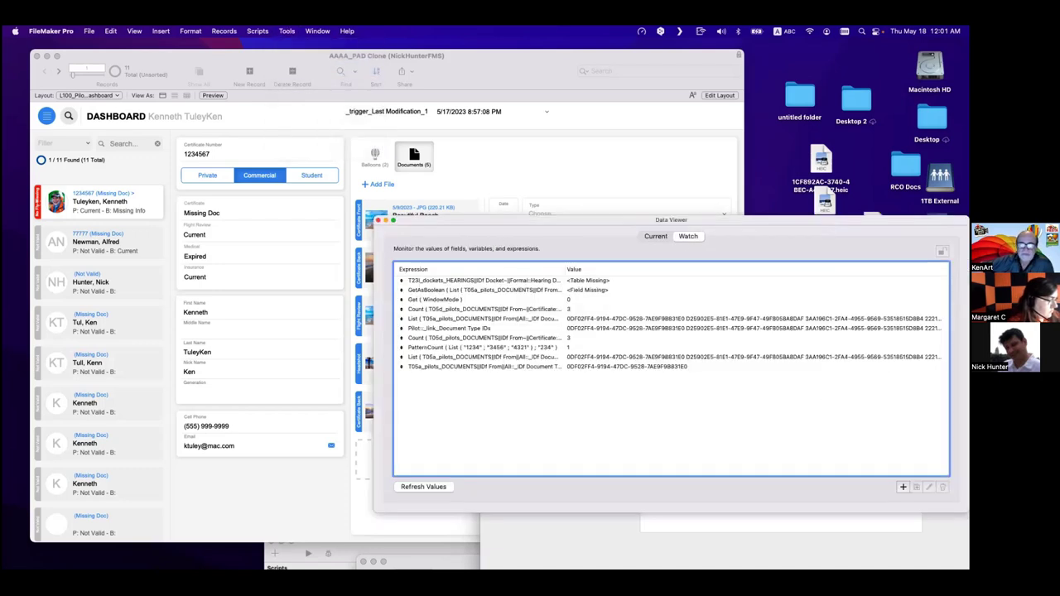
click(902, 486)
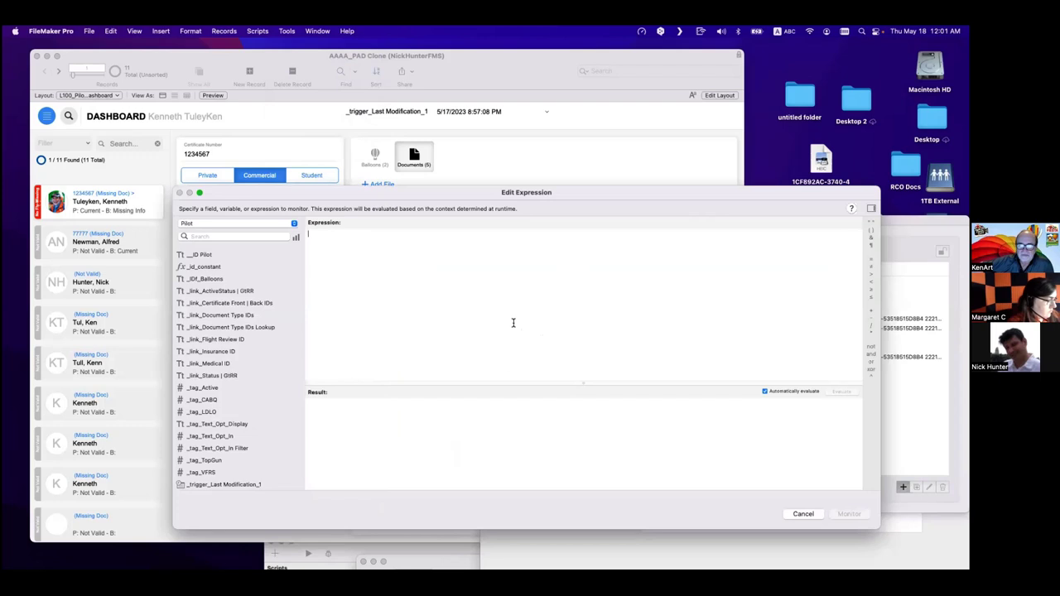
text(List)
key(Return)
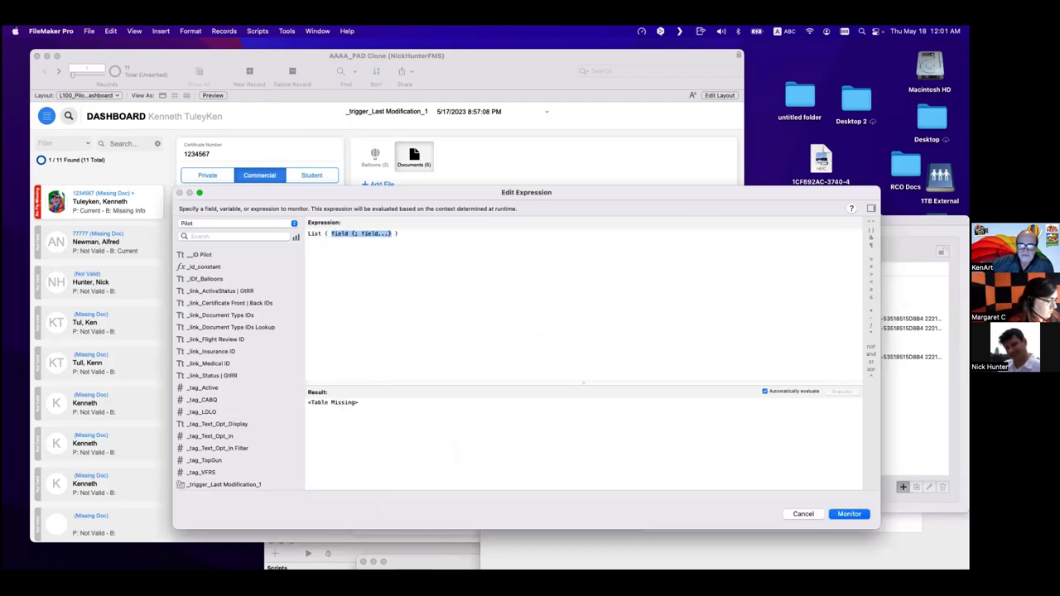
text(t05a)
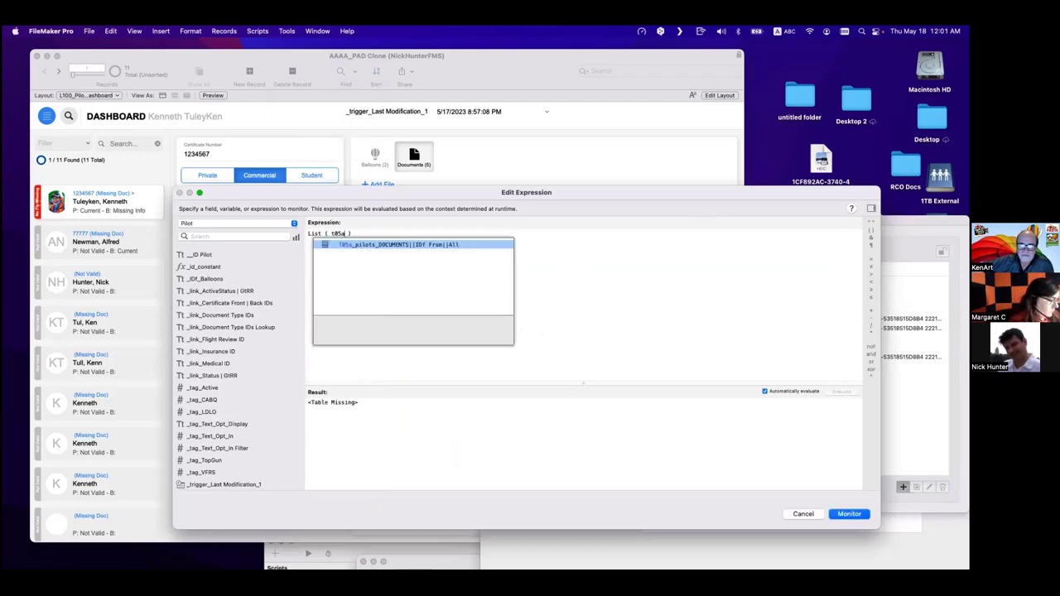
key(Return)
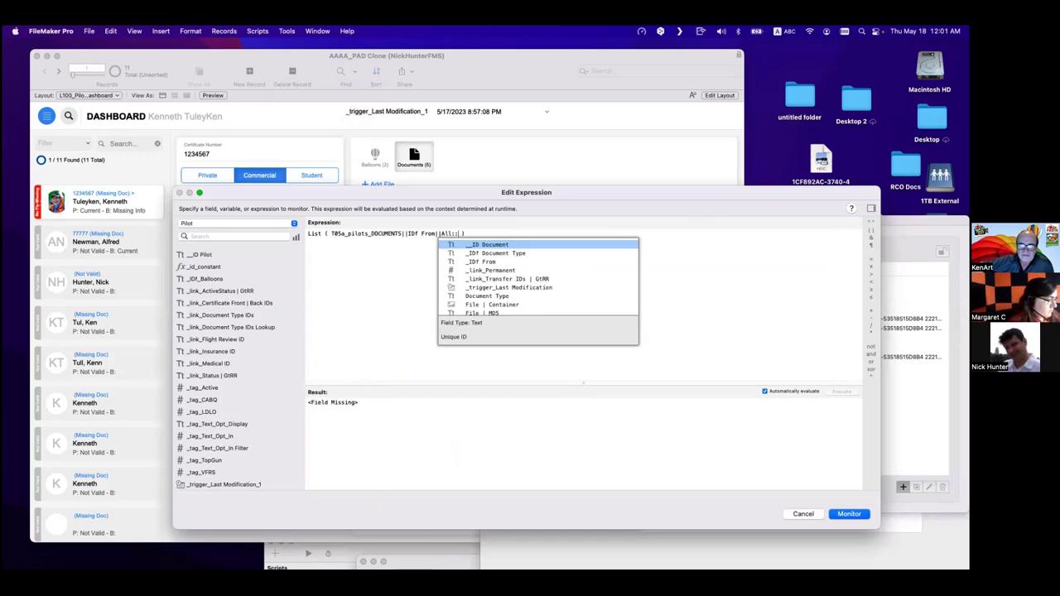
key(Down)
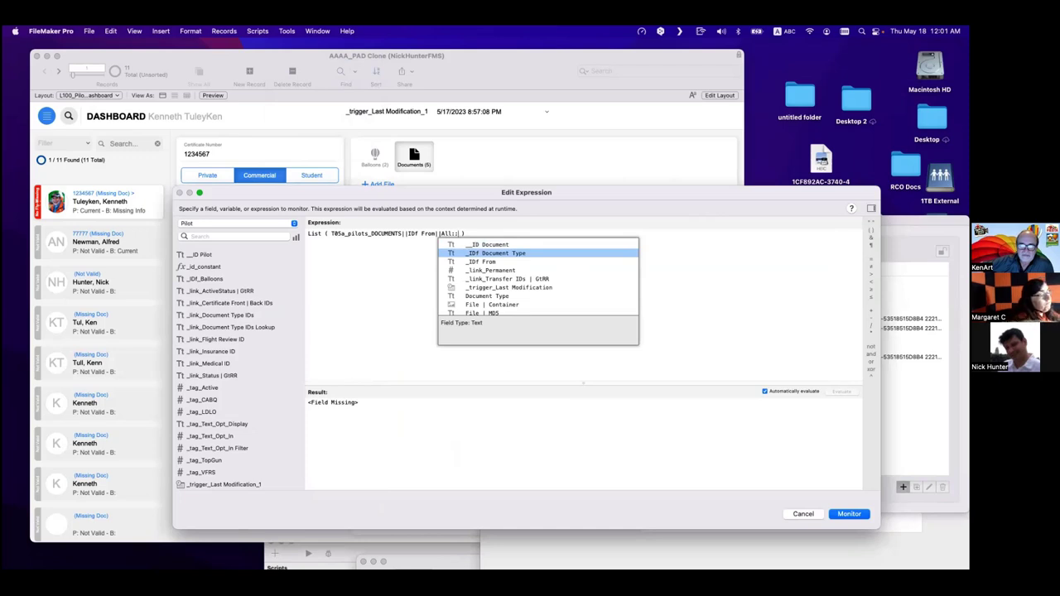
key(Return)
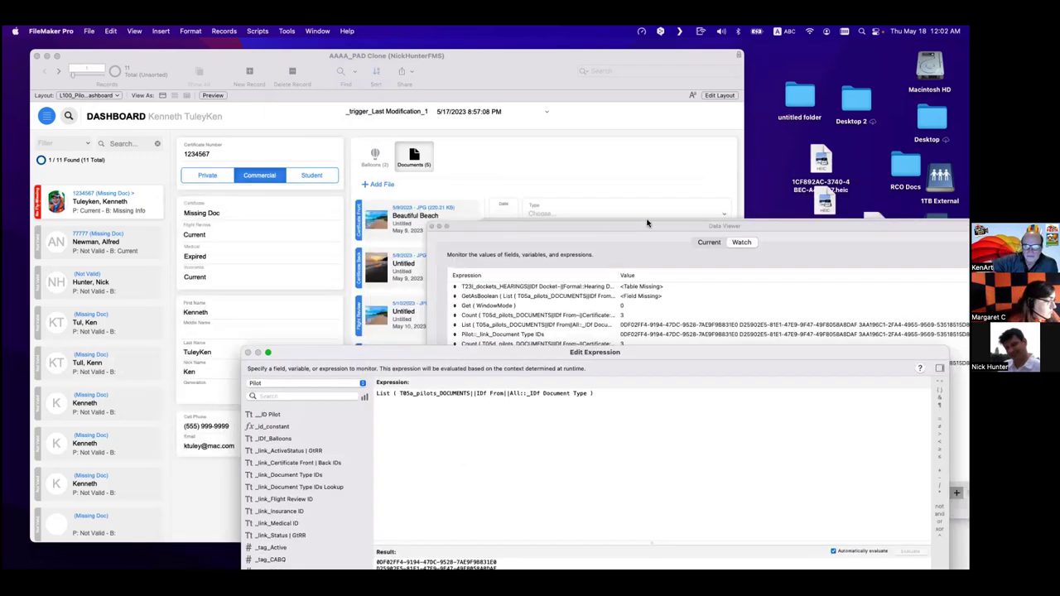
Examine the document type IDs returned by the List expression and leave the Data Viewer without monitoring it.
drag(613, 225, 790, 221)
drag(427, 354, 514, 445)
double_click(484, 444)
drag(523, 428, 508, 402)
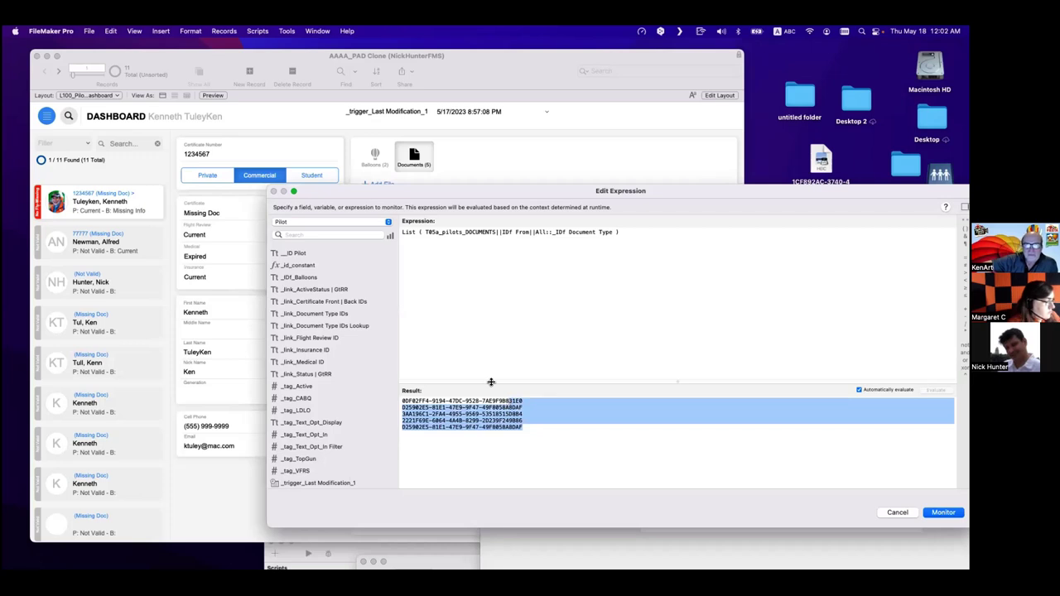
click(528, 436)
key(super+a)
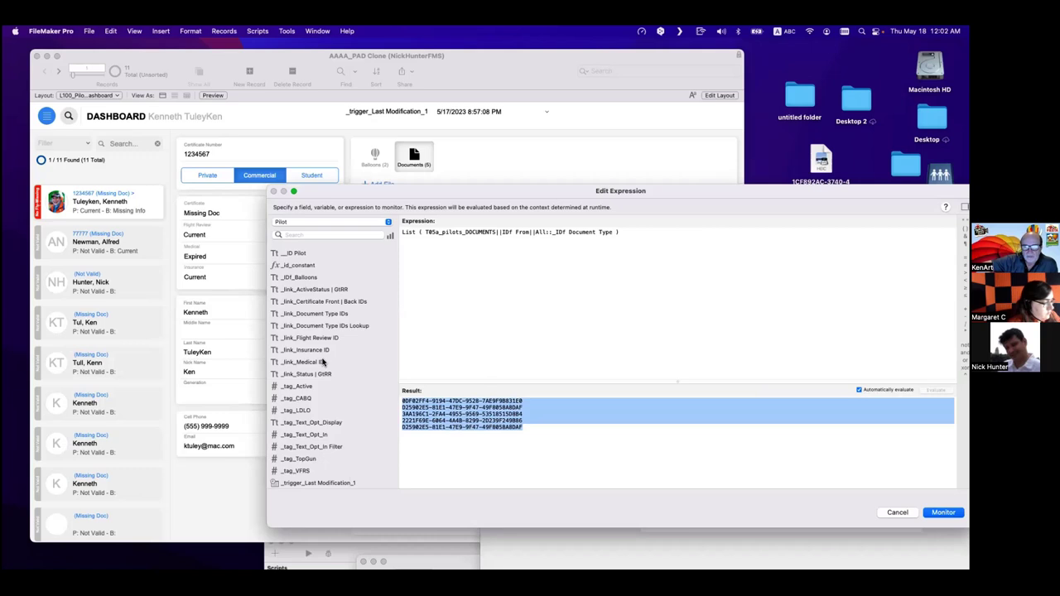
key(Escape)
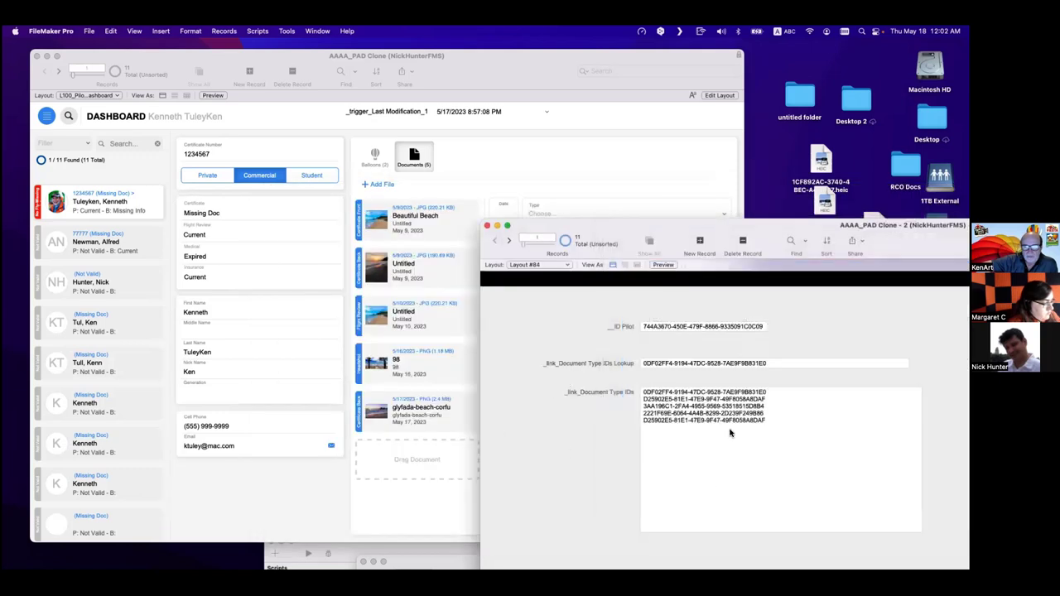
Delete the _link_Document Type IDs Lookup field from the Pilot table.
key(super+shift+d)
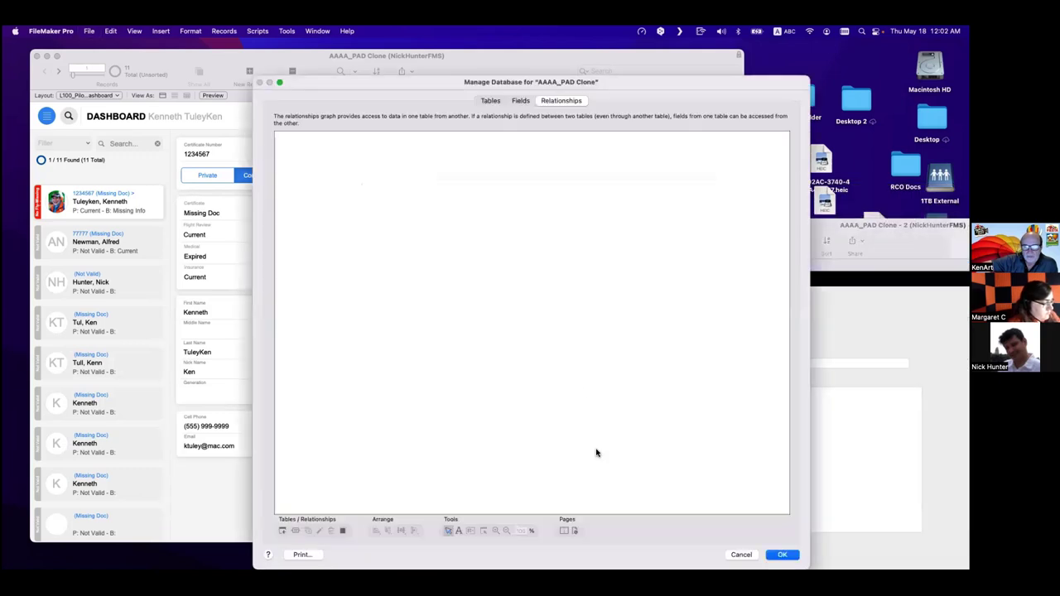
click(519, 101)
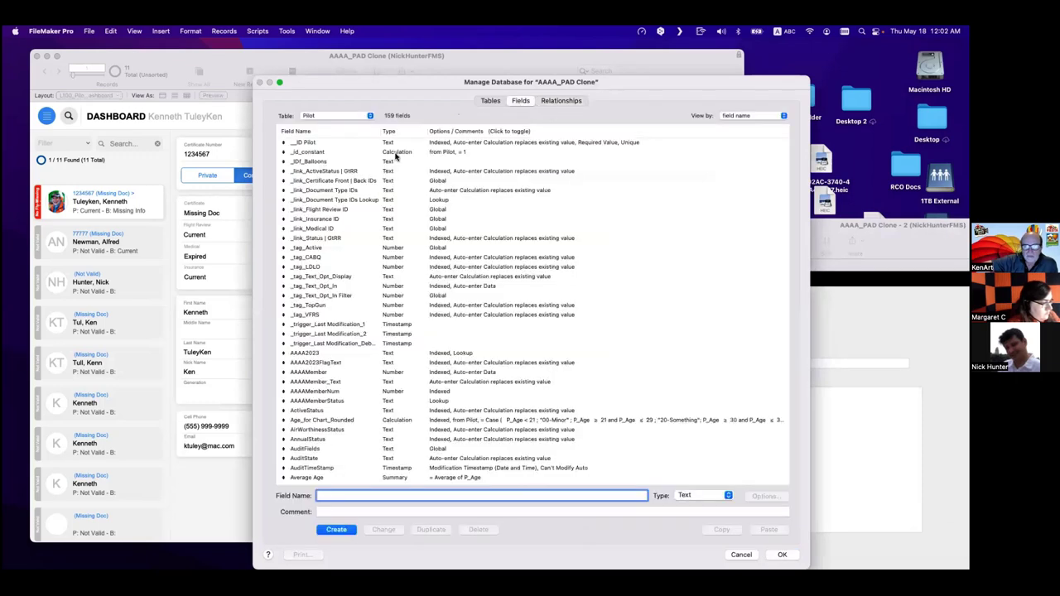
click(339, 201)
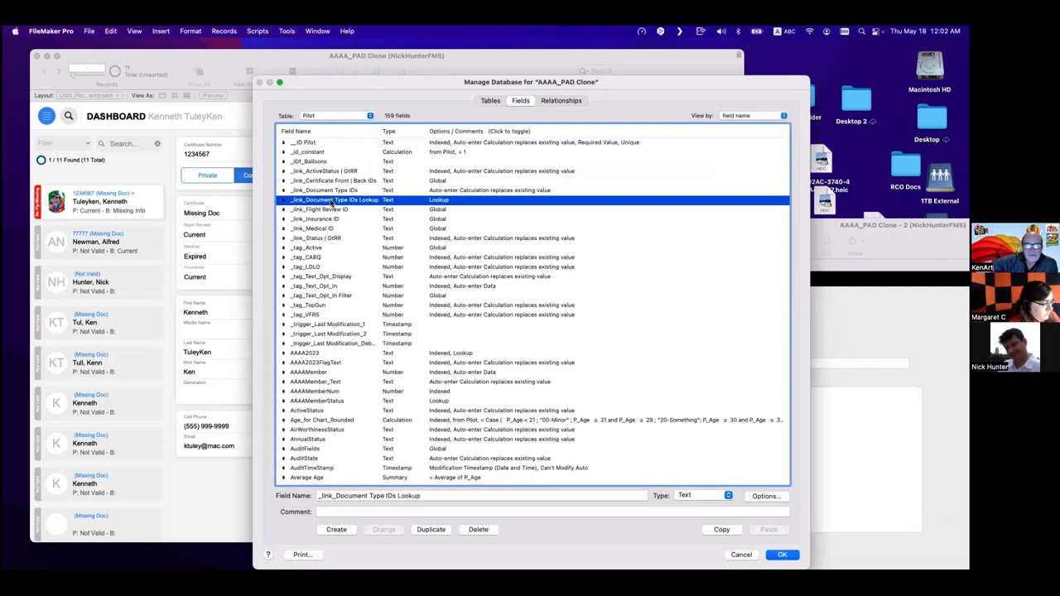
key(BackSpace)
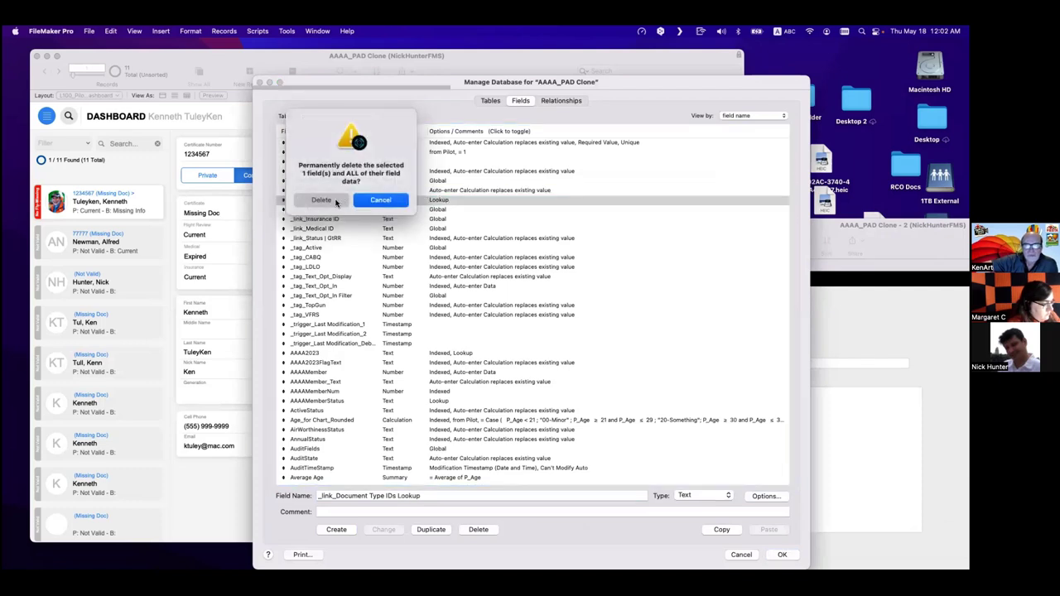
click(356, 202)
Open the auto-enter calculation of the Pilot table's _link_Document Type IDs field.
click(355, 191)
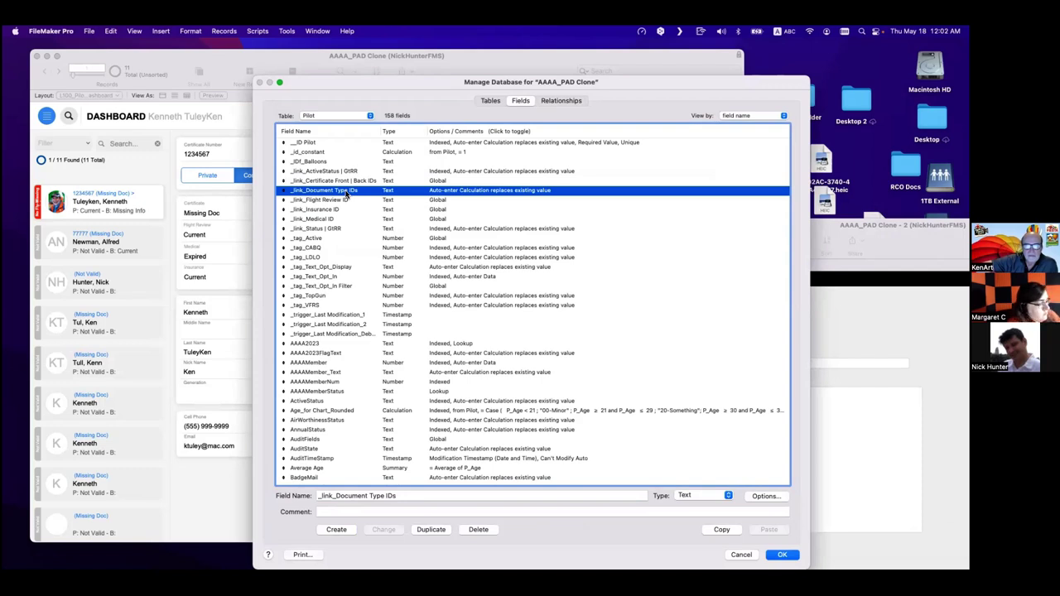
double_click(346, 192)
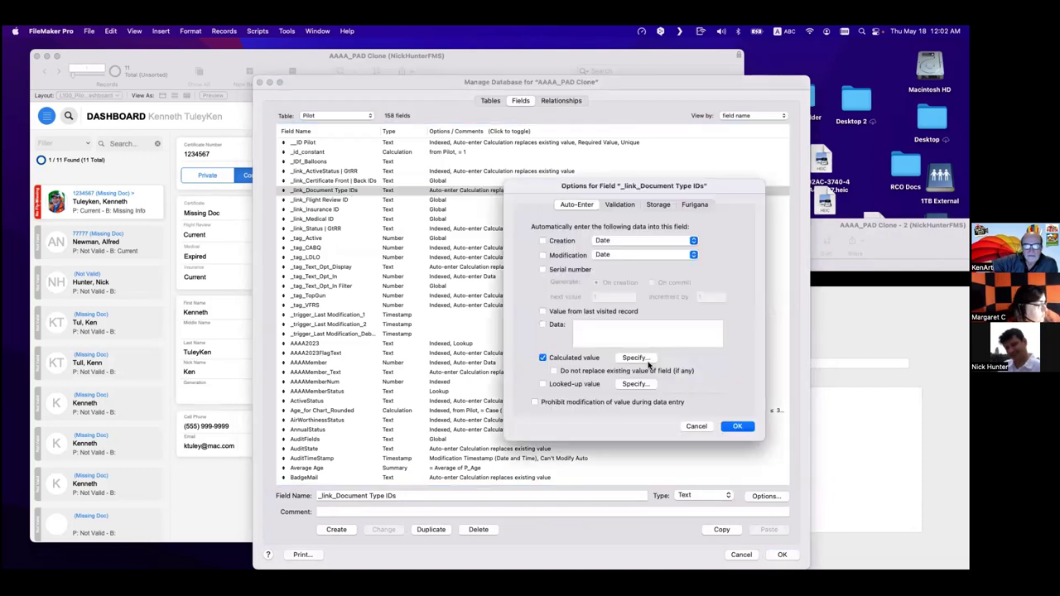
click(634, 358)
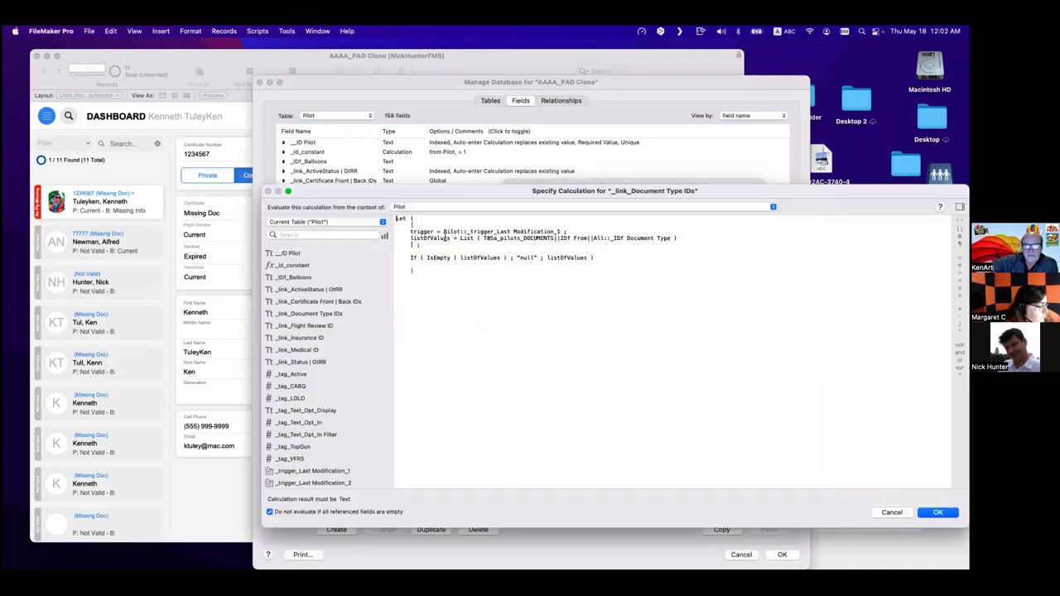
Examine the trigger variable, its Pilot::_trigger_Last Modification_1 reference and the part of the Let calculation that follows it.
drag(410, 232, 431, 233)
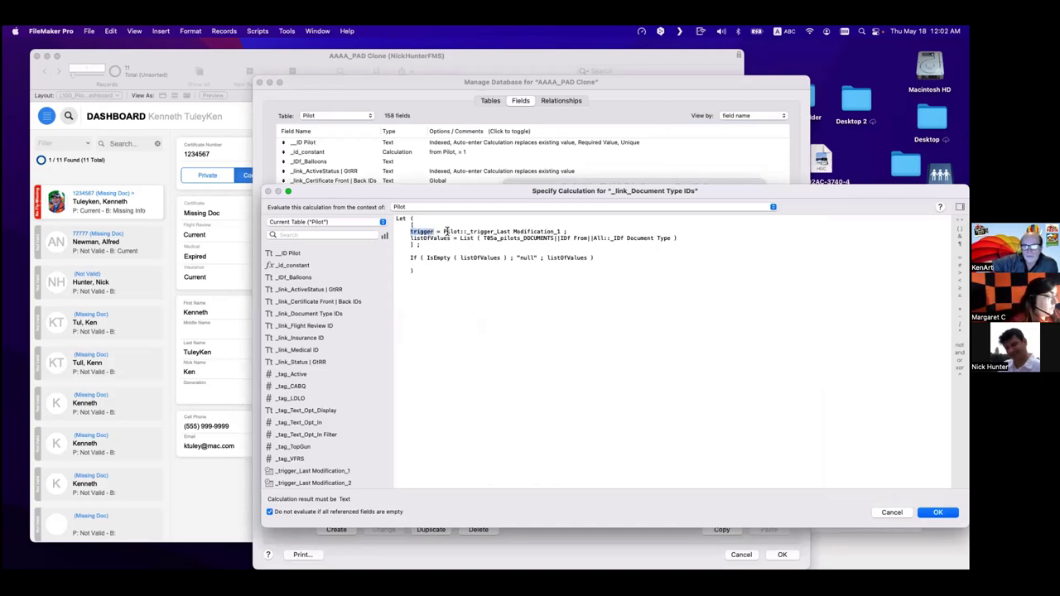
drag(443, 233, 562, 232)
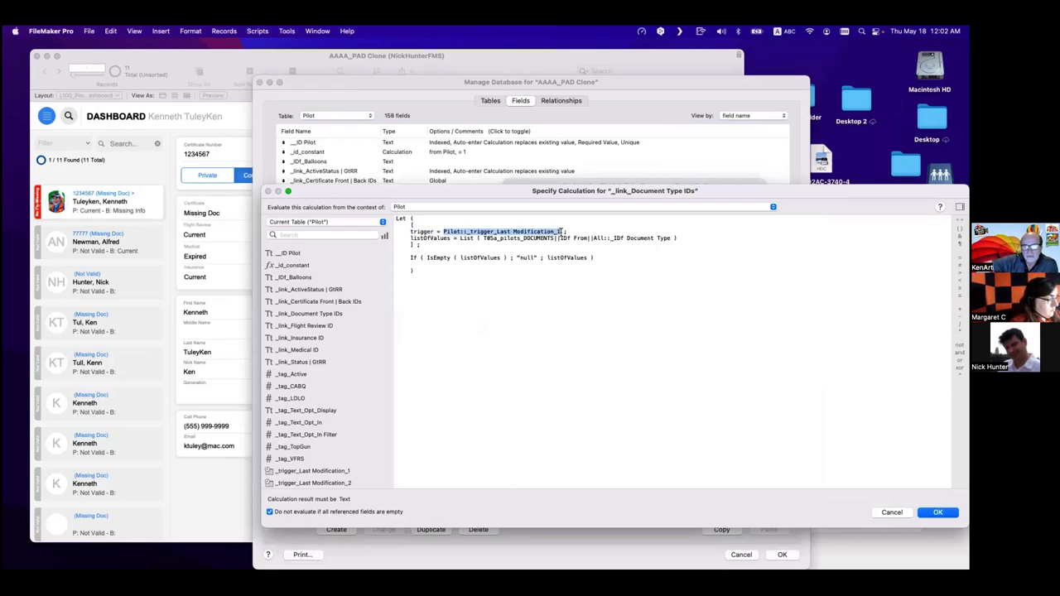
click(438, 232)
drag(444, 232, 561, 232)
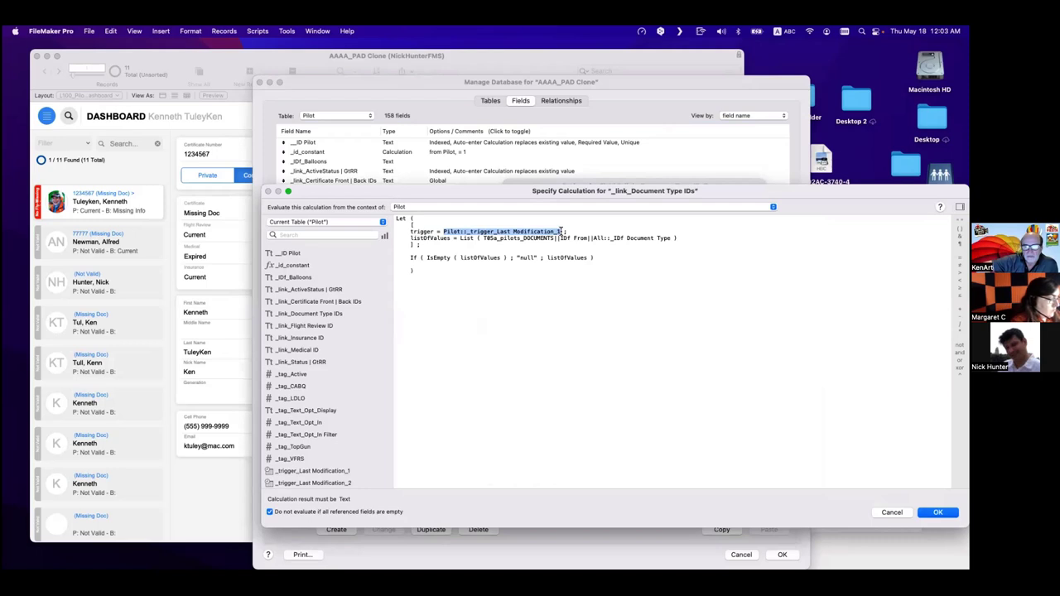
drag(443, 276, 398, 239)
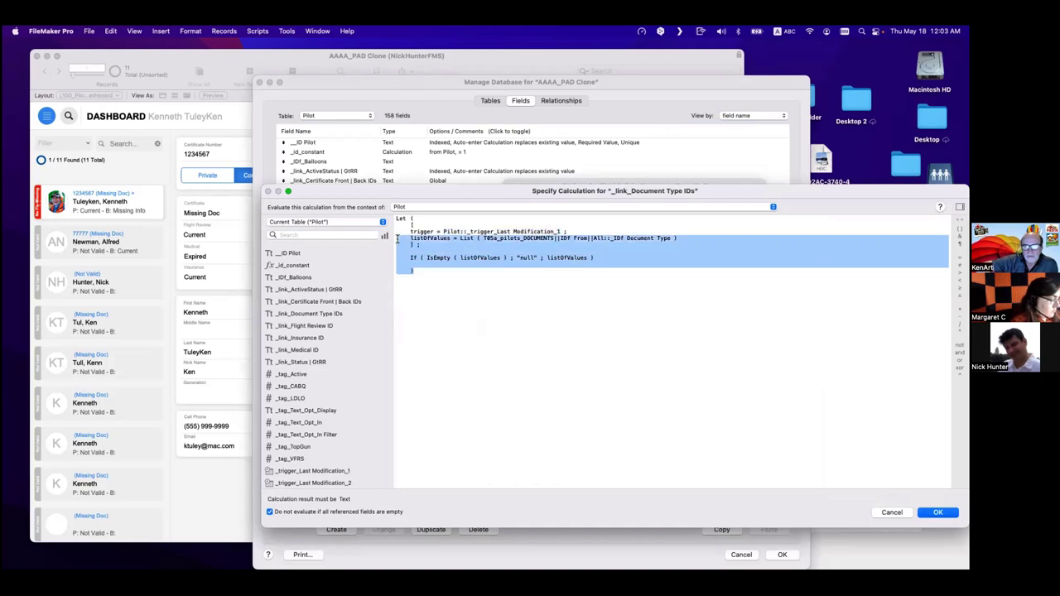
click(441, 232)
drag(444, 232, 552, 232)
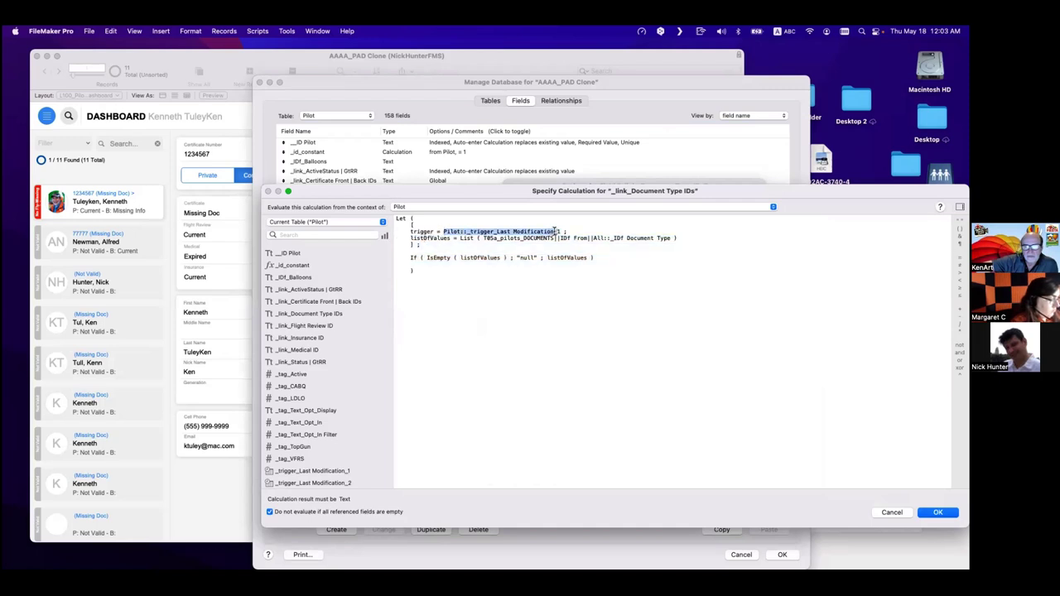
click(430, 241)
drag(409, 238, 466, 311)
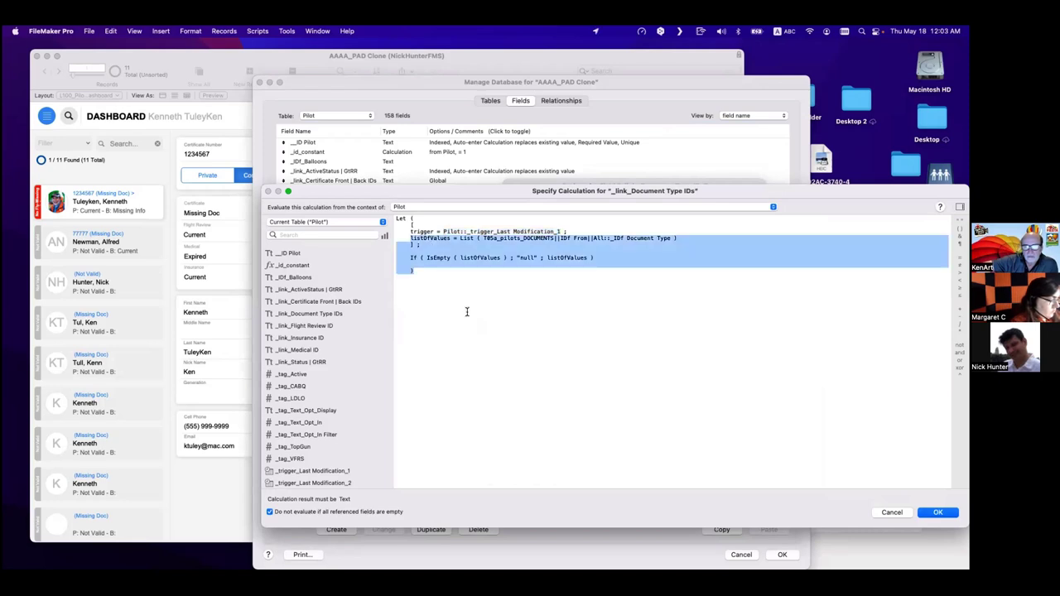
click(467, 311)
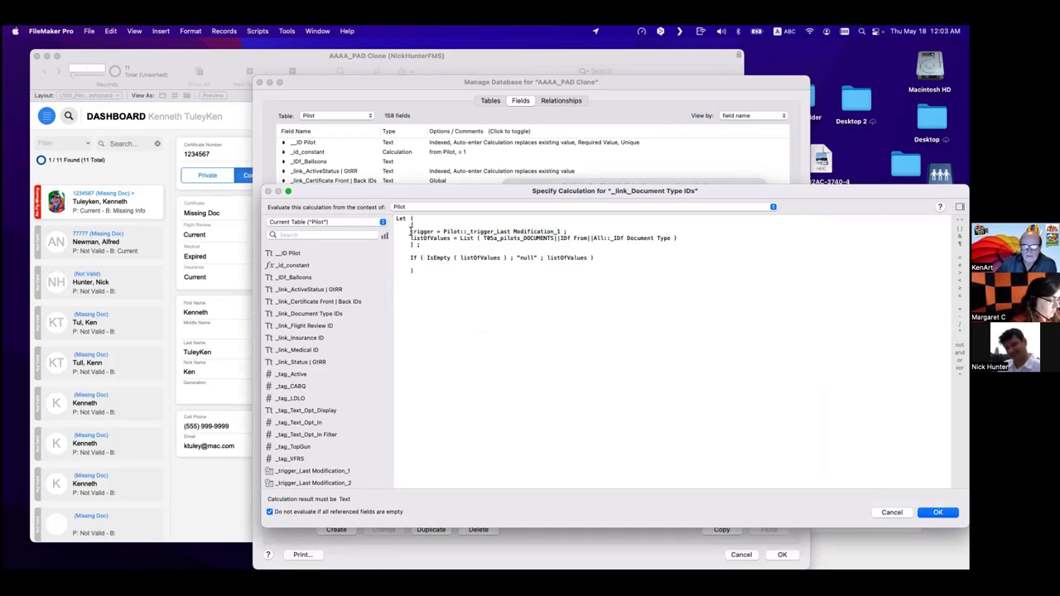
Rename the listOfValues variable to listOfDocumentTypes in its definition and in both references within the If statement.
drag(411, 238, 450, 238)
text(listOfDocumentTypes)
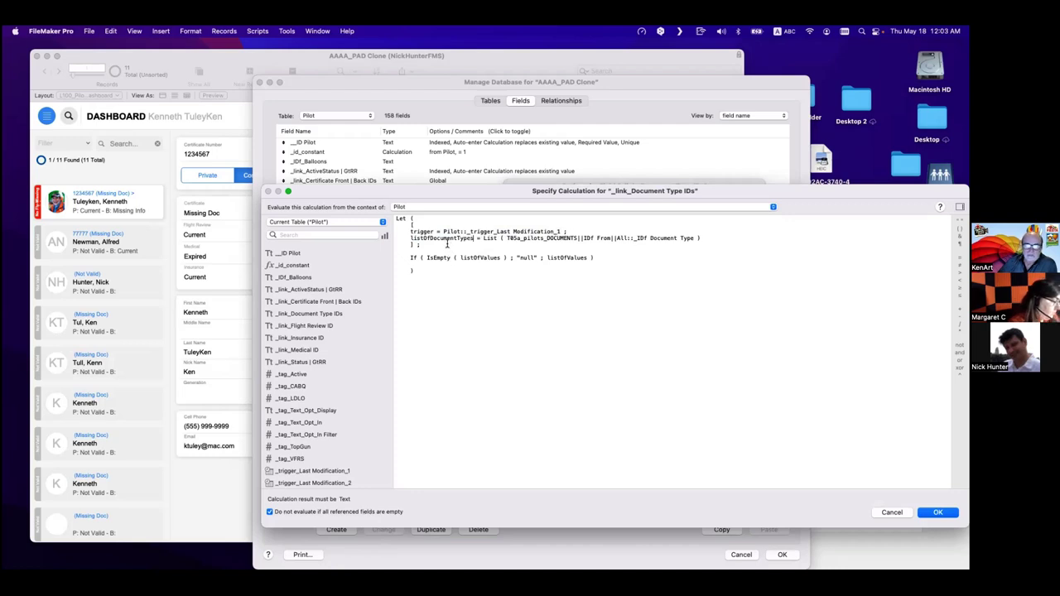
double_click(447, 238)
key(super+c)
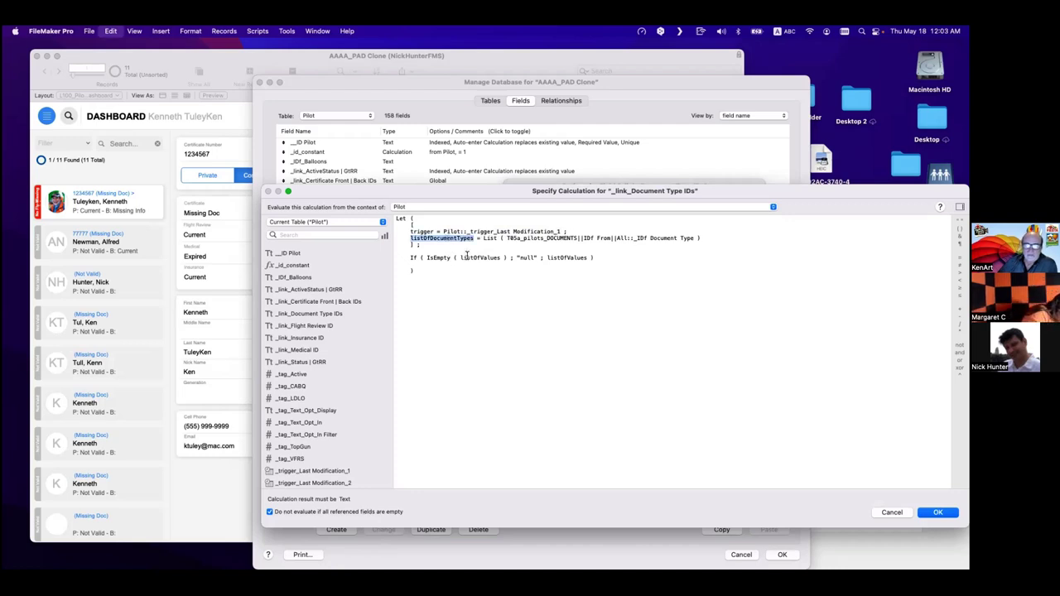
double_click(482, 258)
key(super+v)
double_click(588, 257)
key(super+v)
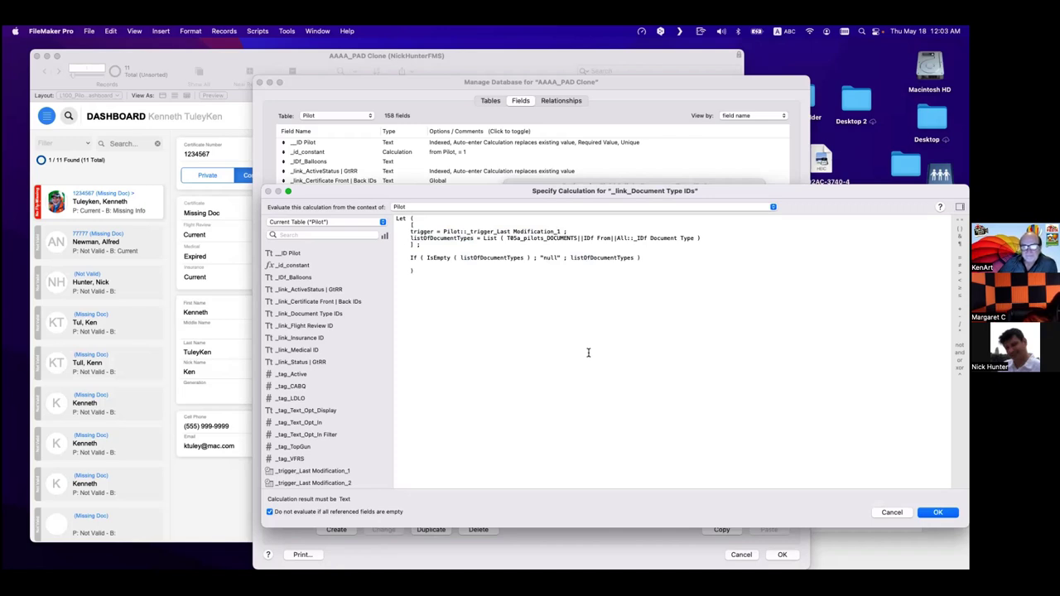
Examine the List definition and the If statement's IsEmpty test and "null" result, and accept the calculation.
double_click(485, 238)
drag(507, 239, 697, 236)
drag(672, 201, 463, 196)
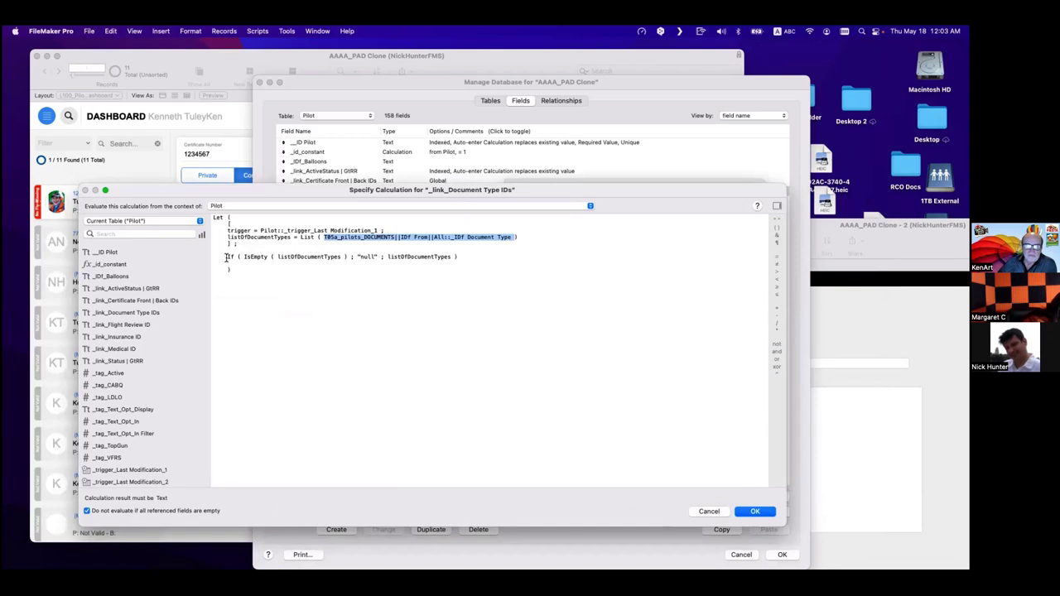
double_click(291, 256)
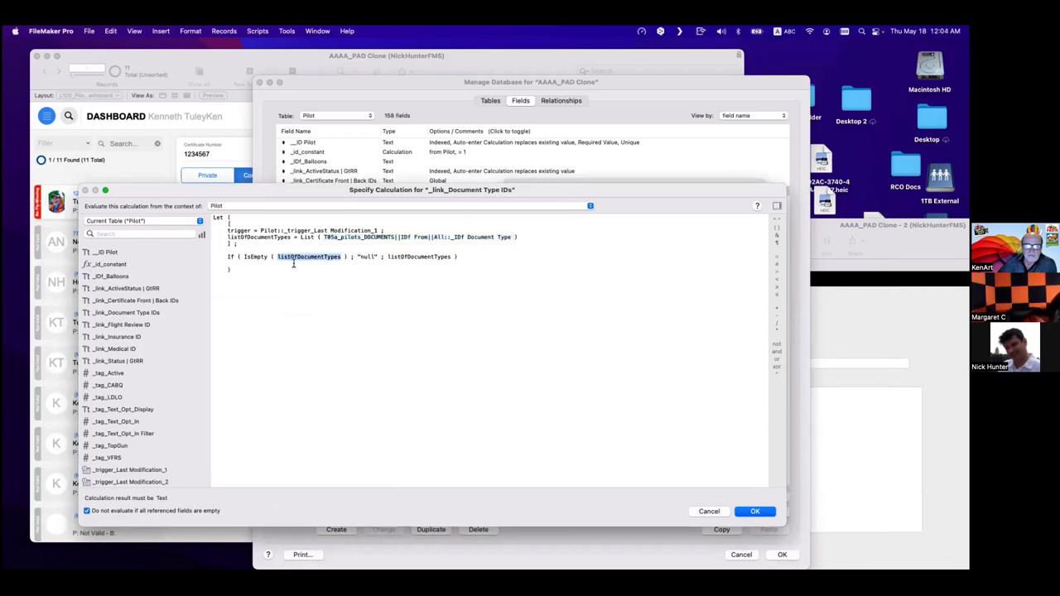
drag(226, 238, 290, 238)
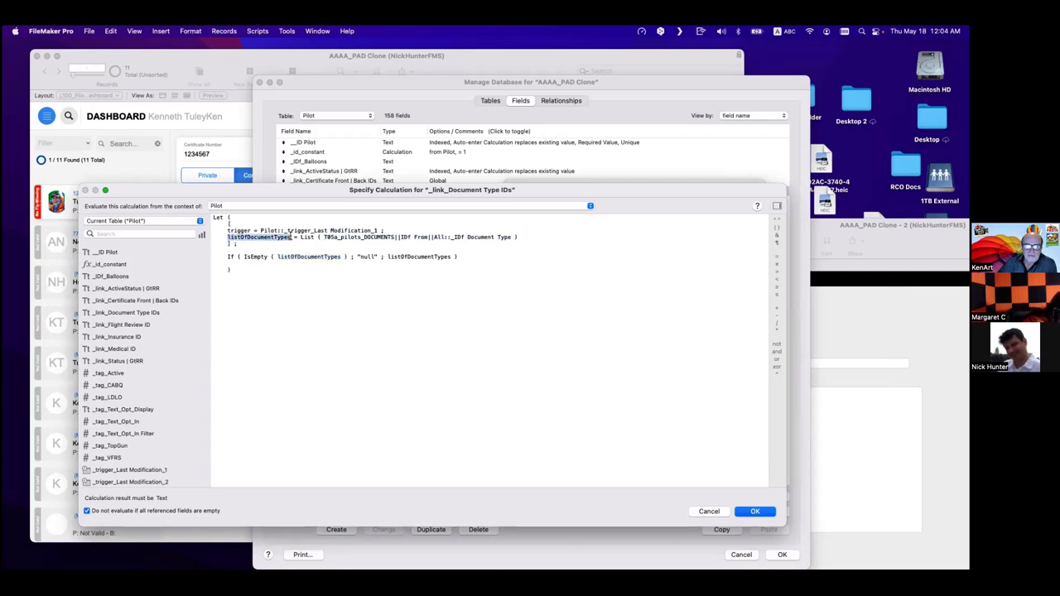
mouse_move(358, 257)
mouse_down()
mouse_move(377, 256)
mouse_move(357, 256)
mouse_up()
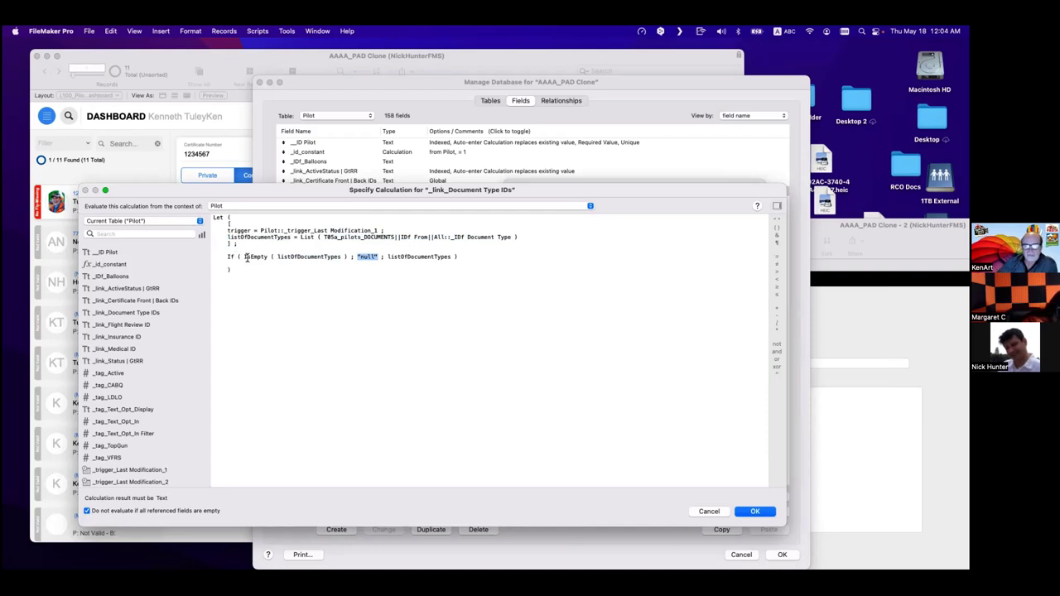
double_click(427, 257)
double_click(249, 237)
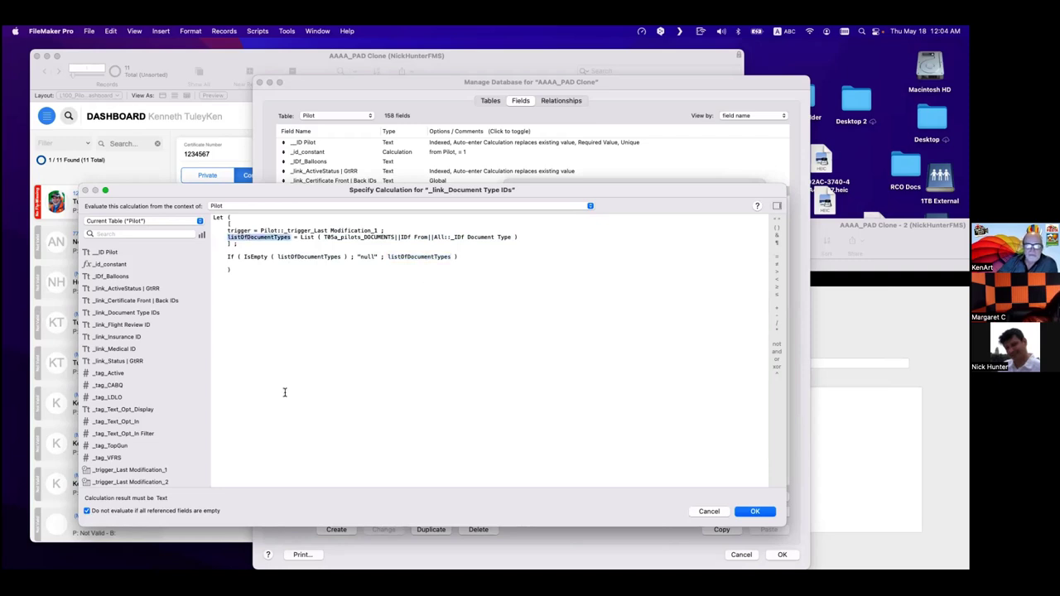
double_click(251, 238)
double_click(368, 257)
drag(388, 256, 449, 256)
click(450, 257)
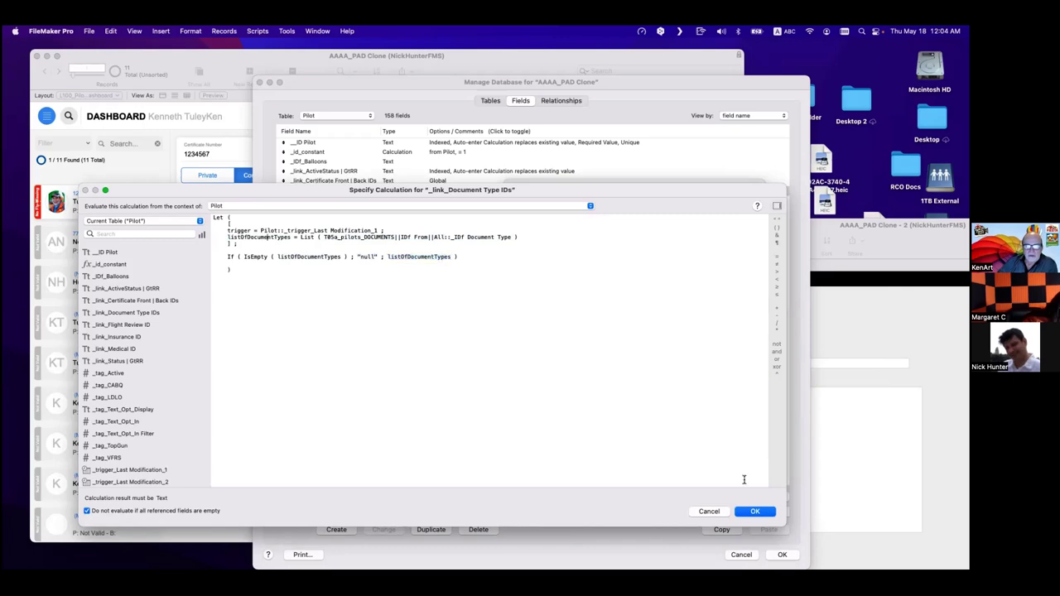
click(766, 512)
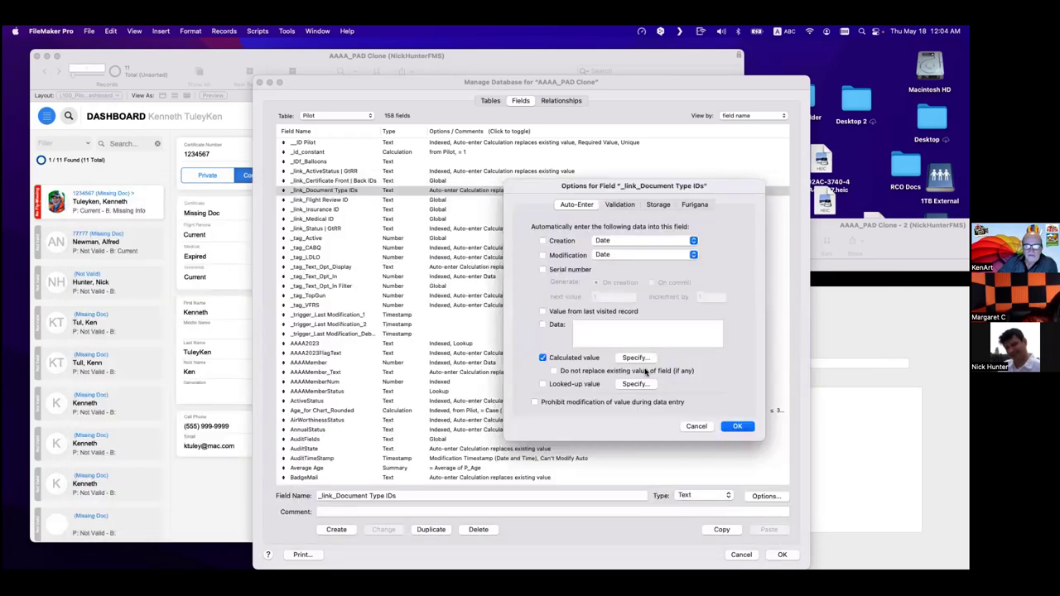
Reopen the field's auto-enter calculation and examine the listOfDocumentTypes definition against its use in the If statement.
click(645, 371)
click(638, 358)
key(Escape)
click(635, 358)
drag(227, 237, 531, 238)
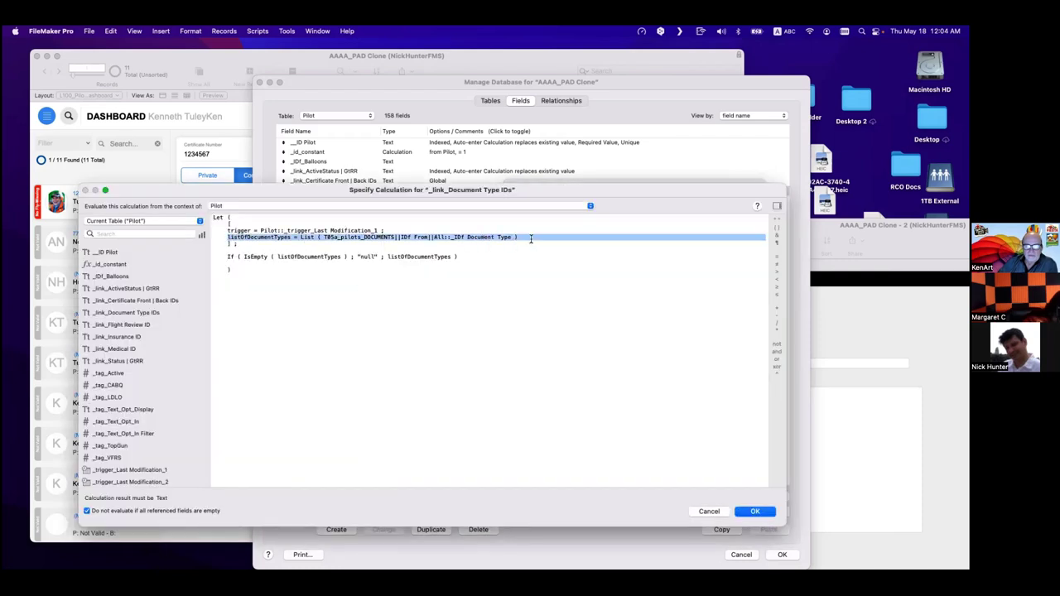
drag(217, 238, 291, 239)
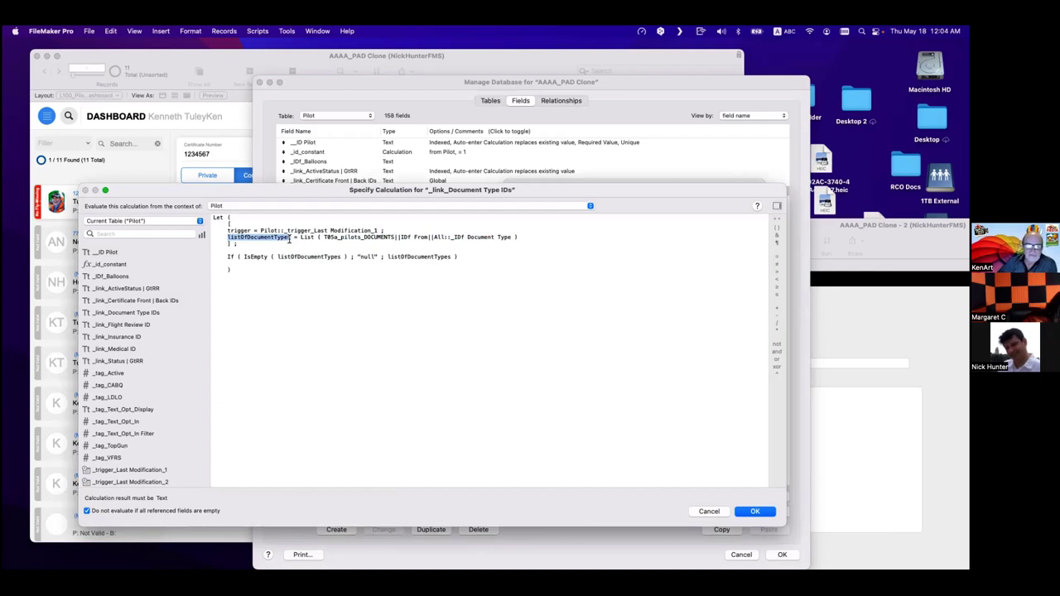
click(389, 255)
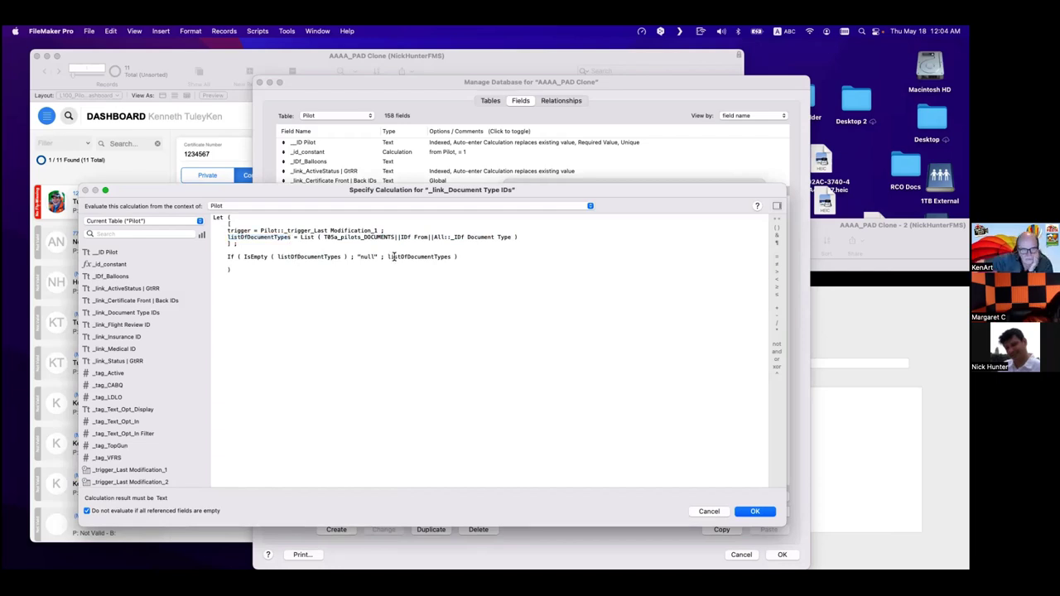
Try the full List expression in place of both listOfDocumentTypes references in the If statement, and undo the replacements.
drag(301, 237, 518, 239)
key(super+c)
double_click(302, 257)
key(super+v)
double_click(547, 256)
key(super+v)
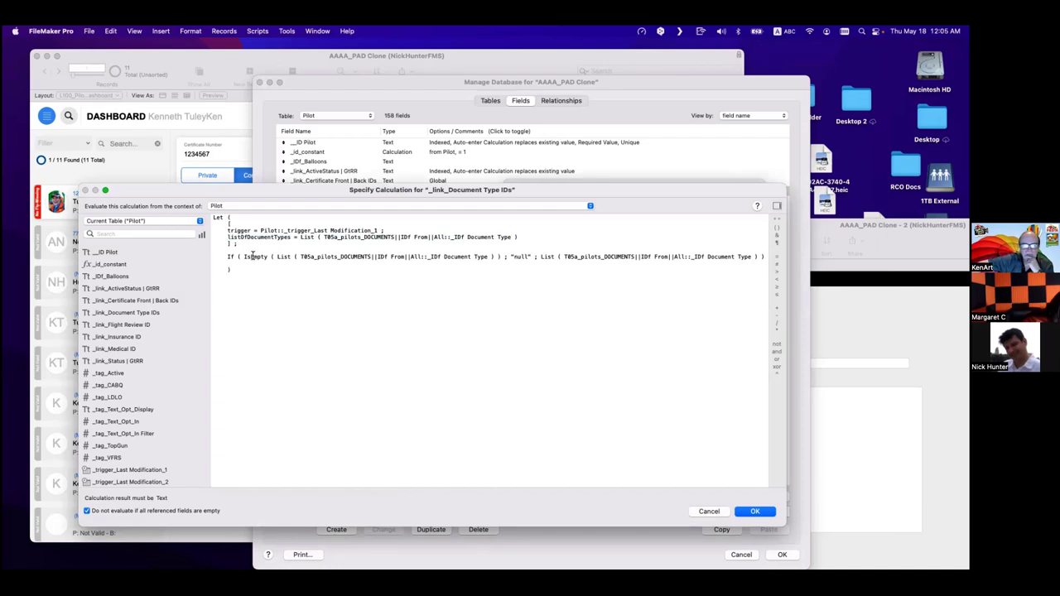
double_click(602, 259)
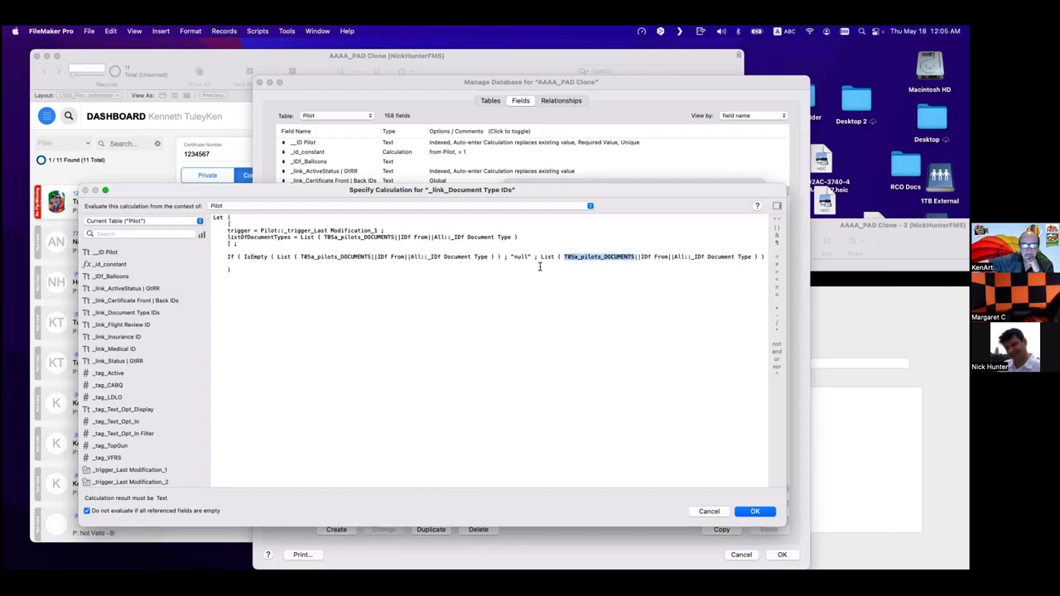
key(super+v)
key(super+v)
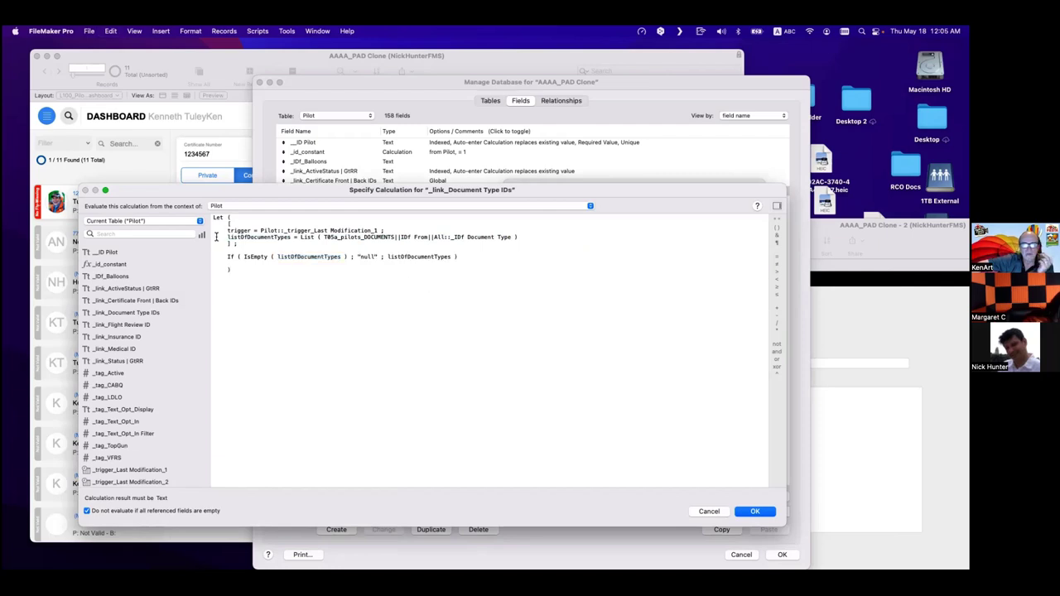
Copy the listOfDocumentTypes variable name and paste it repeatedly on several lines below the calculation to illustrate reuse.
drag(228, 237, 289, 238)
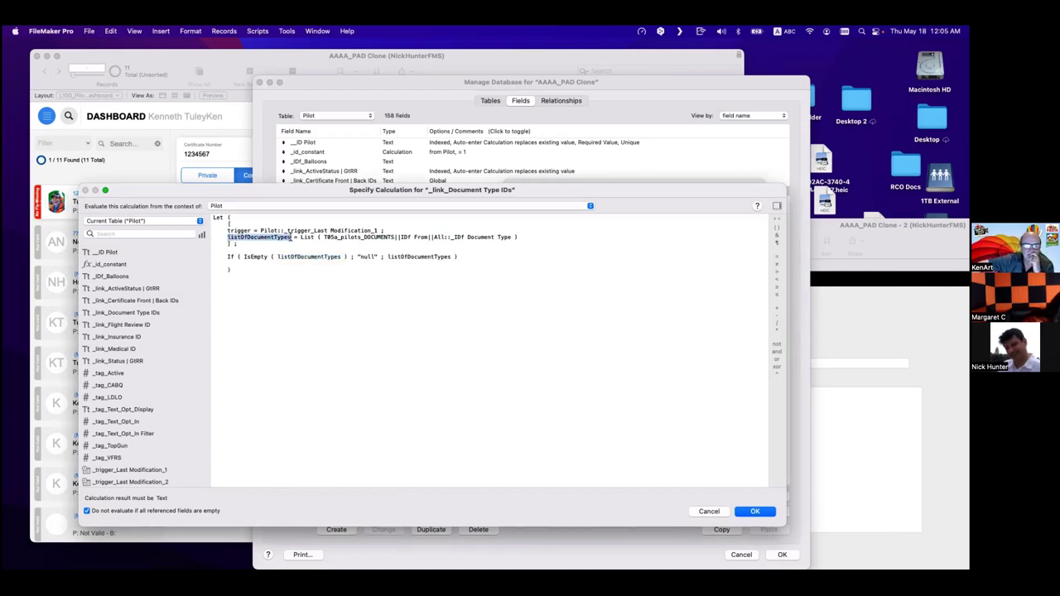
click(278, 263)
double_click(264, 237)
key(super+c)
click(302, 357)
key(Return)
key(super+v)
key(super+v)
key(Return)
key(super+v)
key(Return)
key(super+v)
key(Return)
key(super+v)
key(super+v)
key(super+v)
text(v)
key(super+v)
key(Return)
key(super+v)
key(Return)
key(super+v)
key(super+v)
key(super+v)
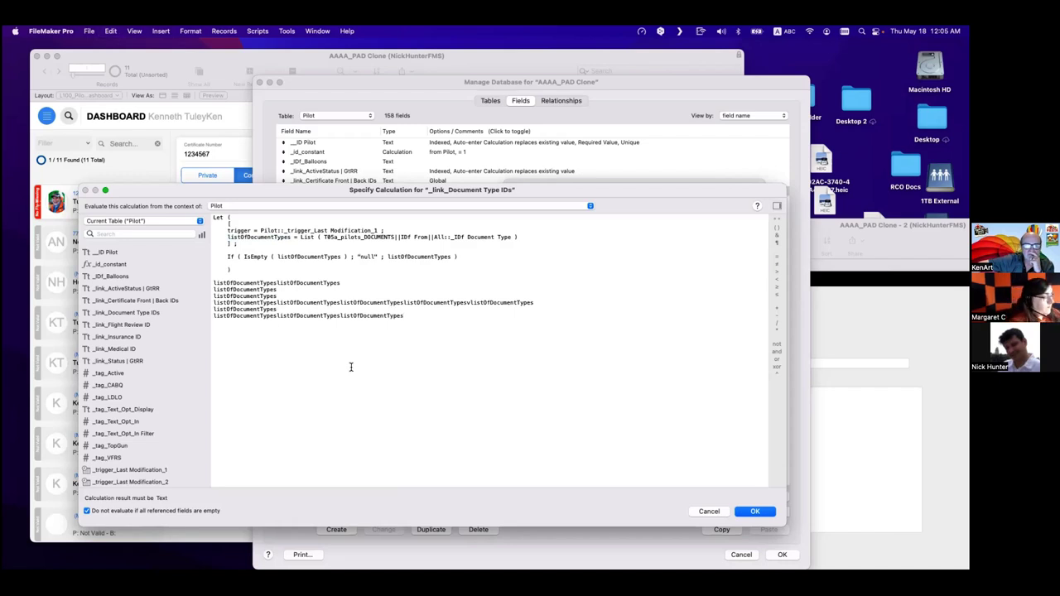
Delete the repeated variable names below the Let calculation and accept the formula.
drag(258, 327, 209, 283)
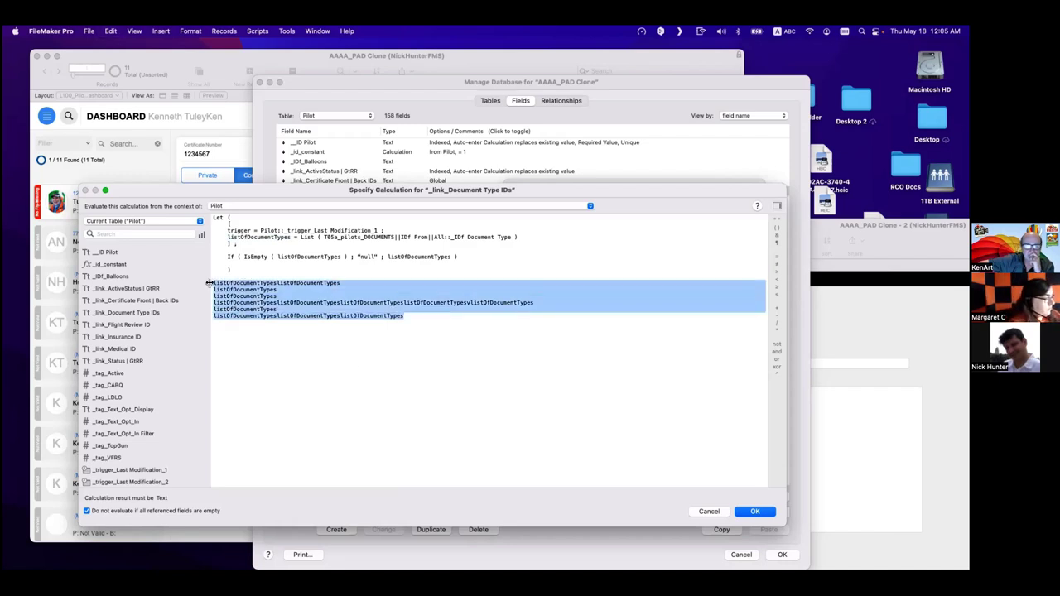
key(BackSpace)
key(BackSpace)
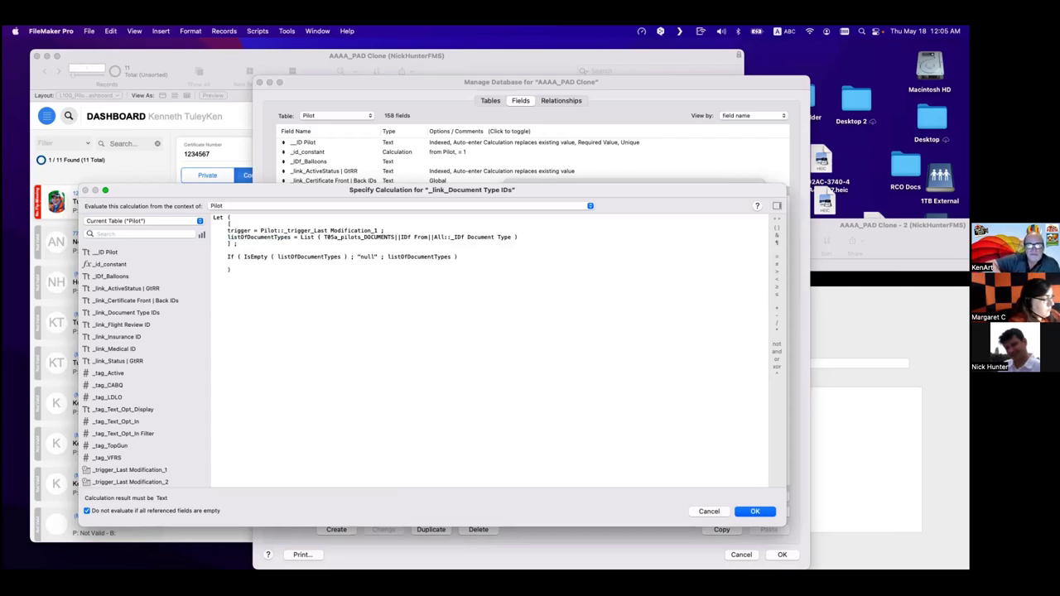
click(754, 511)
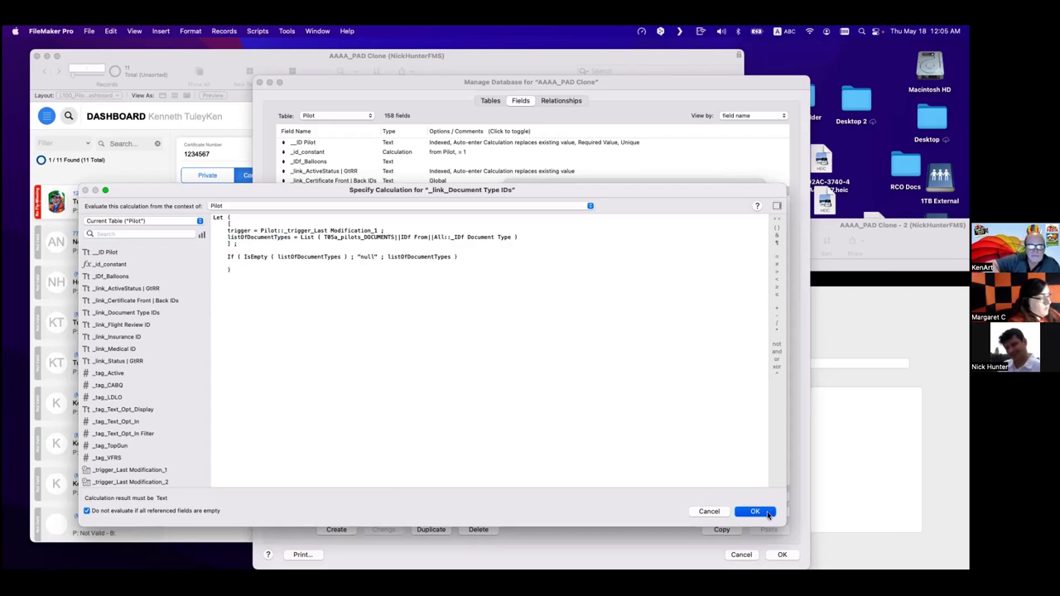
Save the field options and database changes, and check the IDs in _link_Document Type IDs beside the dashboard's Documents view.
click(749, 427)
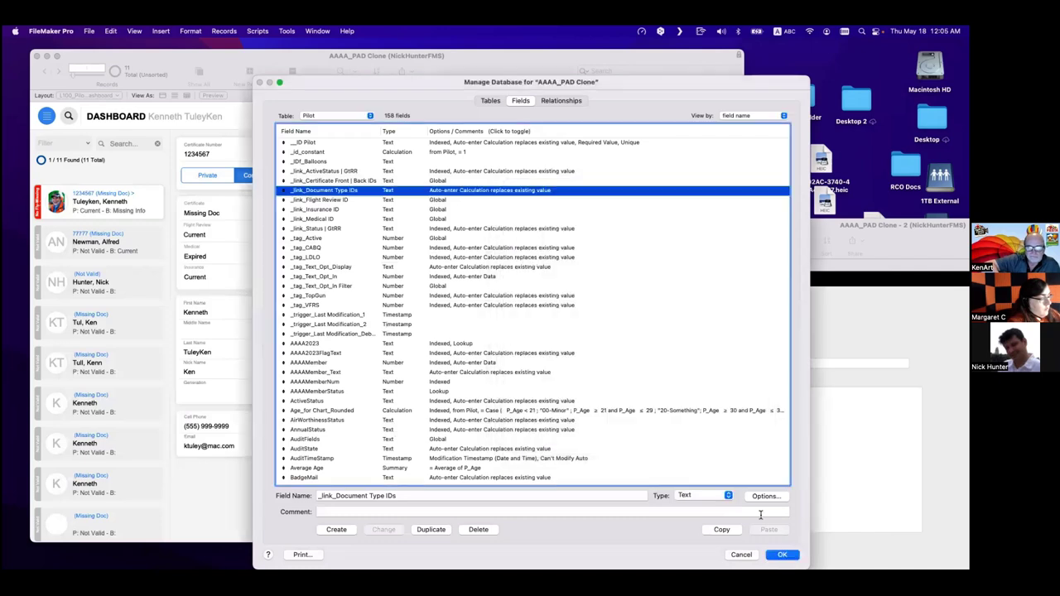
click(782, 556)
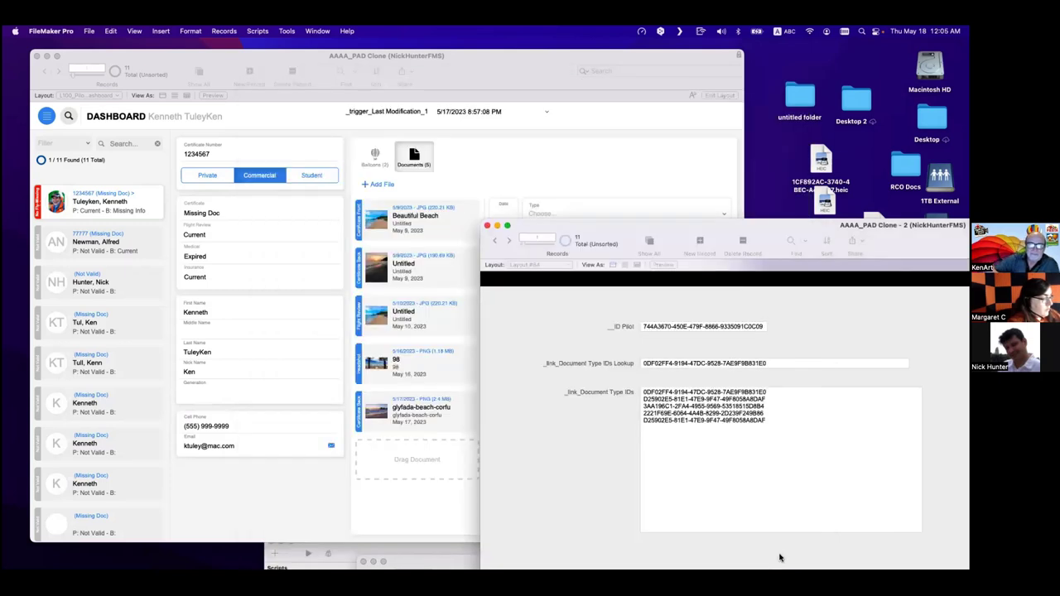
click(375, 156)
click(402, 156)
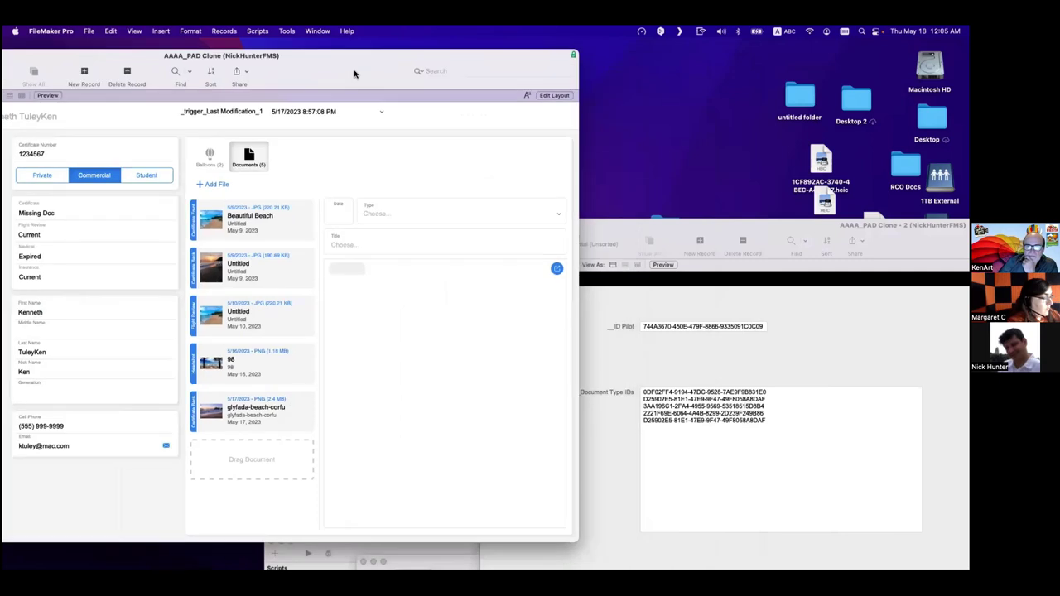
click(789, 431)
drag(791, 428, 571, 364)
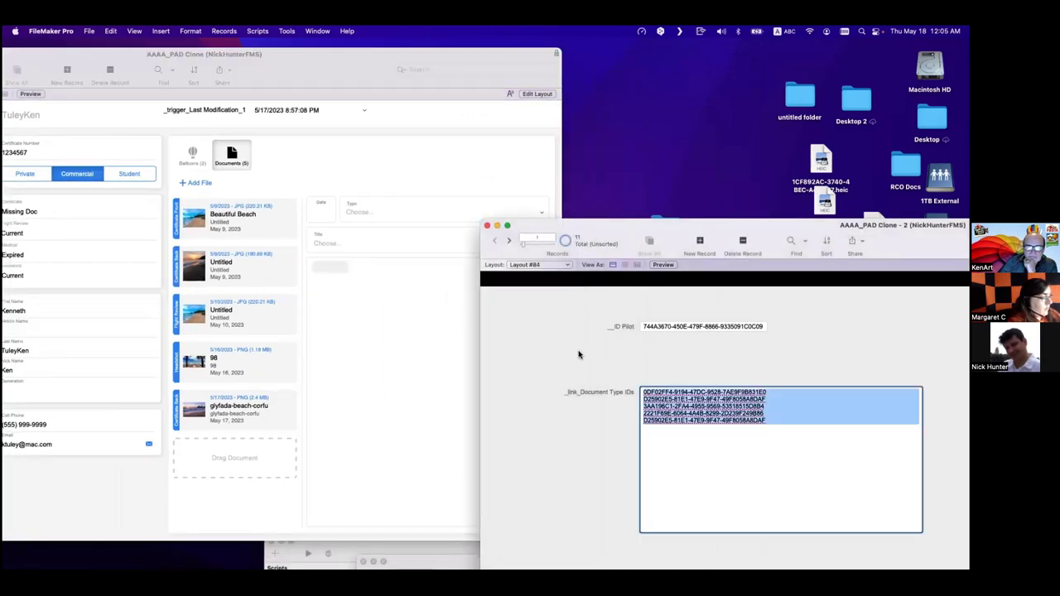
click(580, 357)
Set the Beautiful Beach document's Type to Insurance, commit the record, and check the first ID in _link_Document Type IDs.
click(353, 270)
click(251, 225)
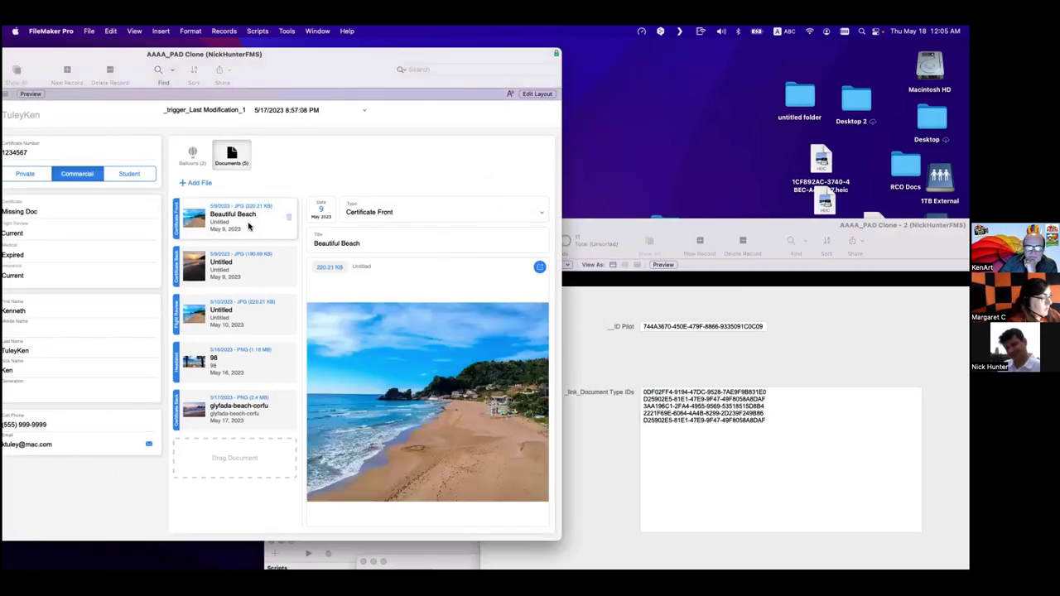
click(384, 213)
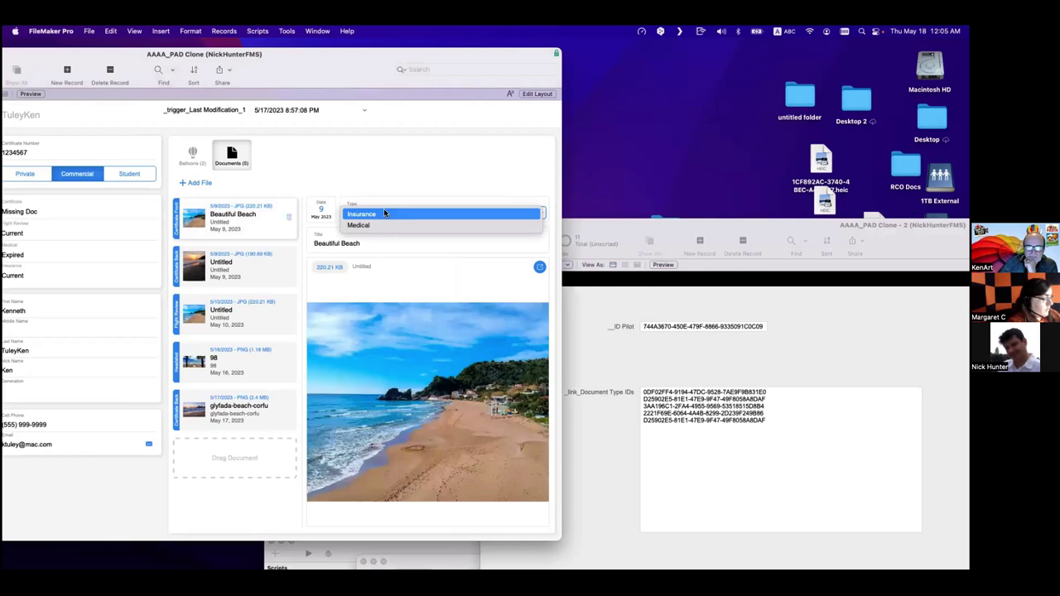
click(386, 215)
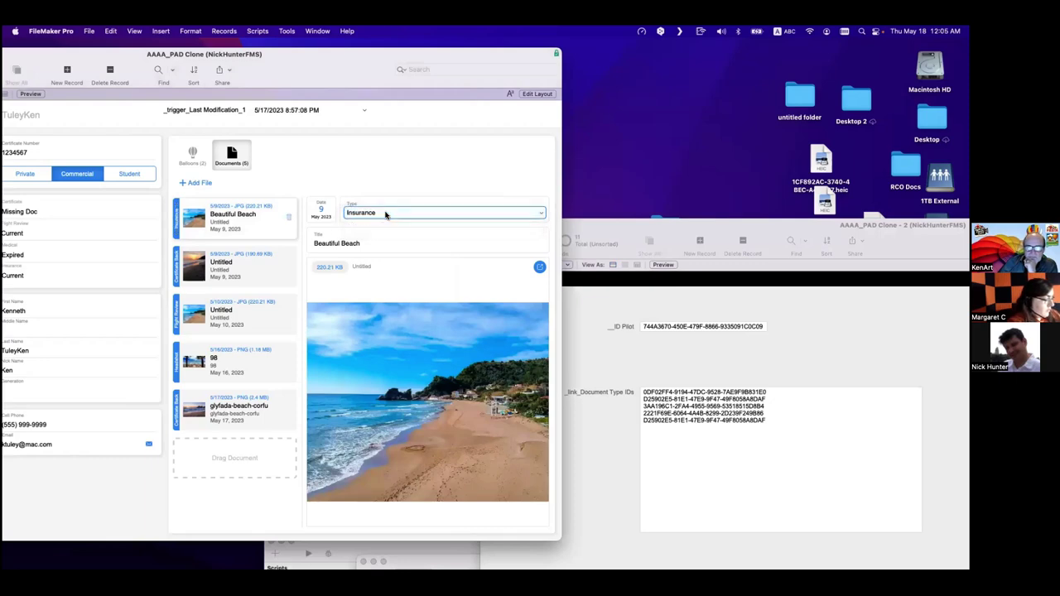
click(396, 170)
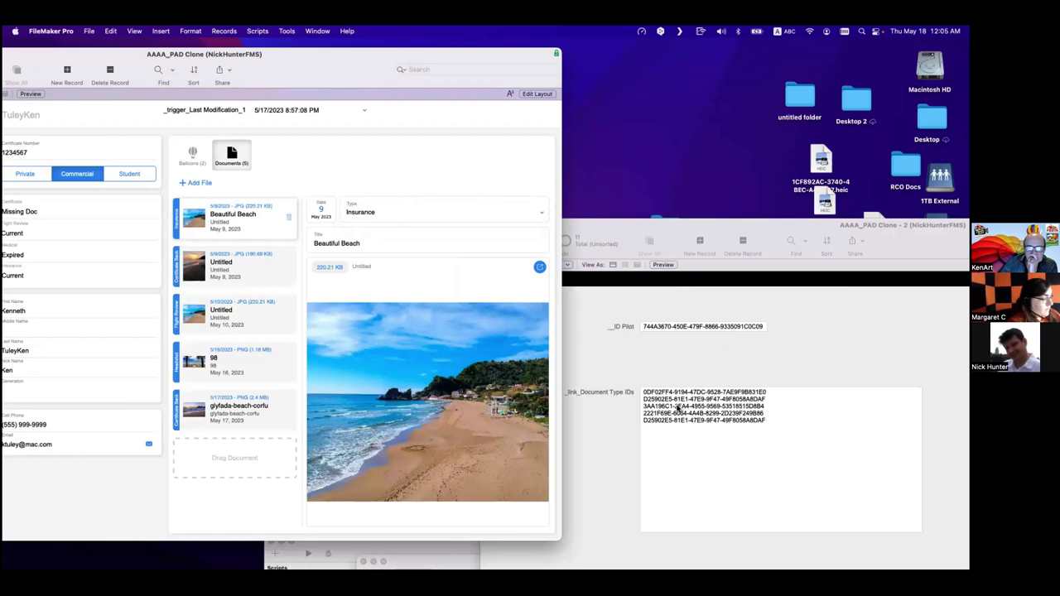
click(782, 394)
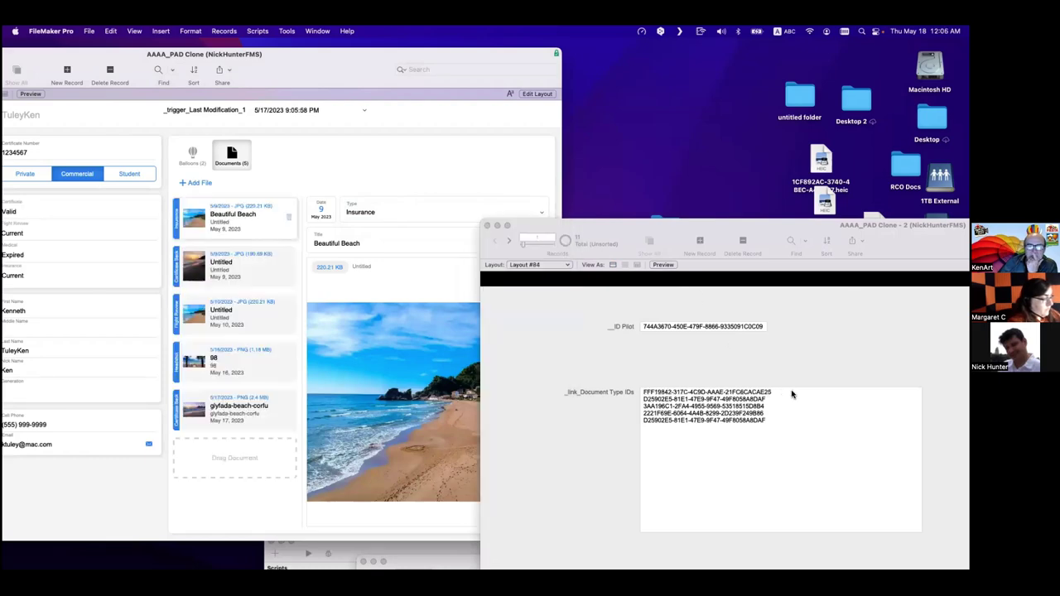
drag(783, 394, 609, 391)
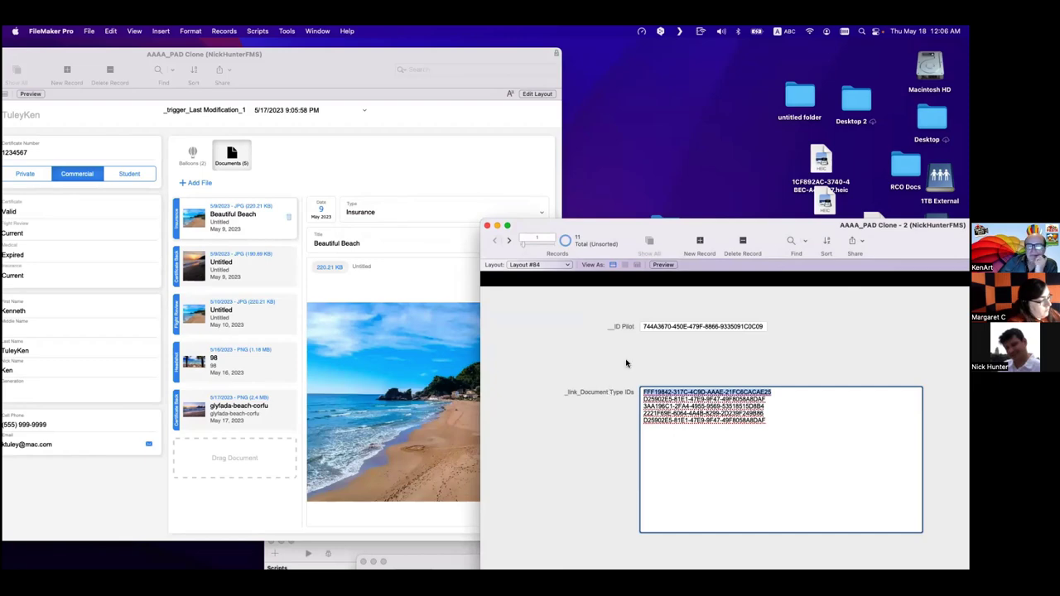
Change the dashboard layout's _trigger_Last Modification_1 field to an Edit Box control and return to Browse mode.
click(260, 113)
click(441, 121)
key(super+l)
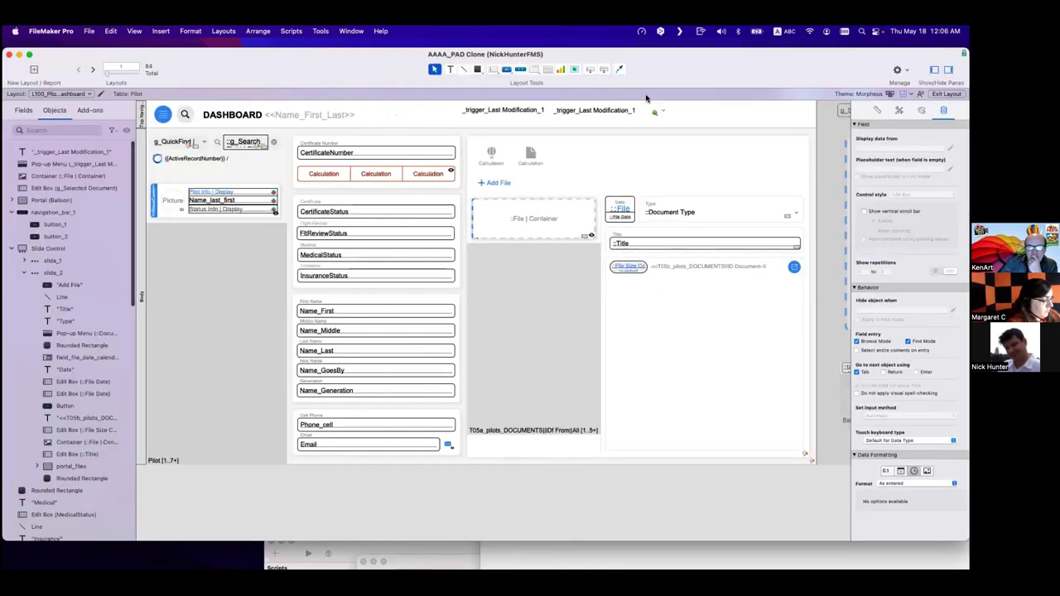
drag(673, 73, 398, 96)
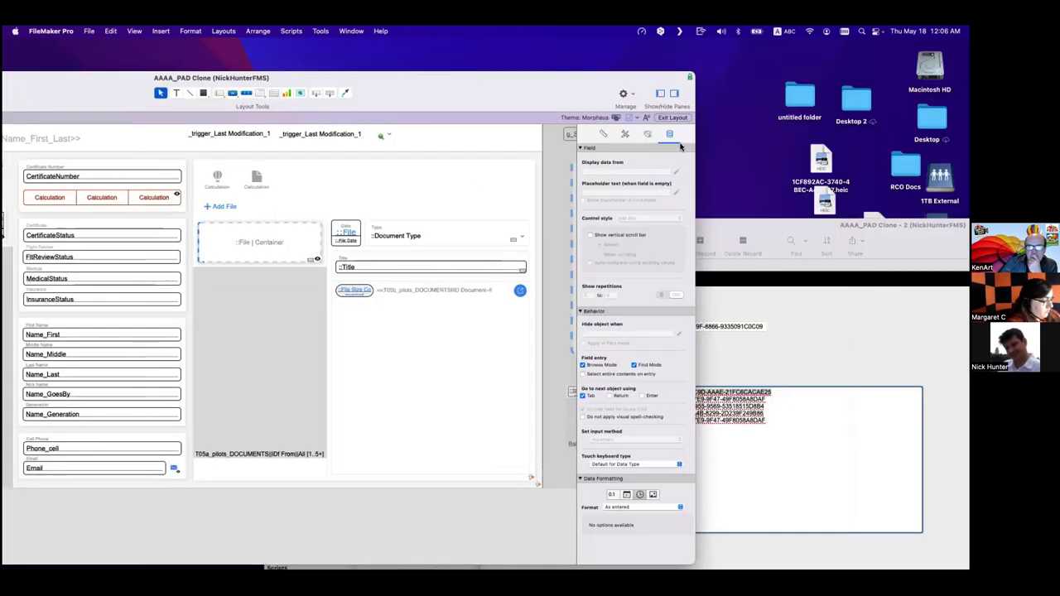
click(649, 219)
click(646, 206)
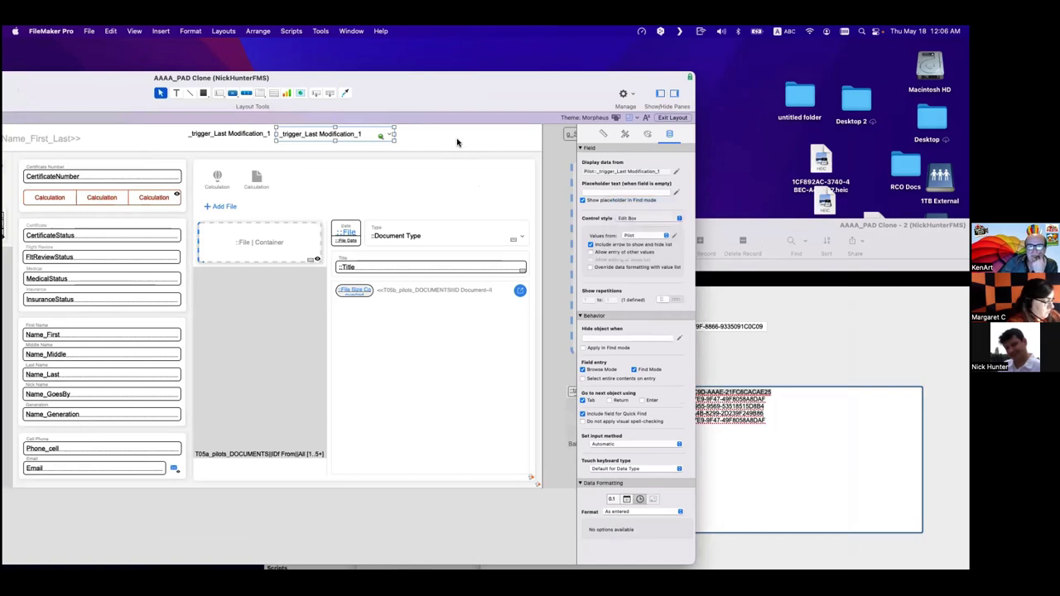
click(456, 142)
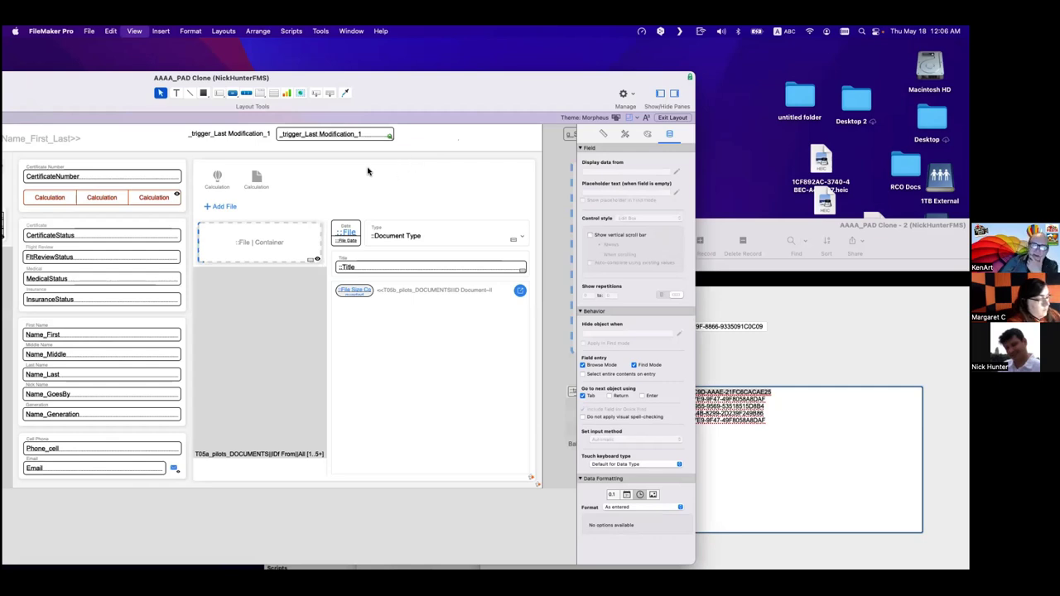
key(super+b)
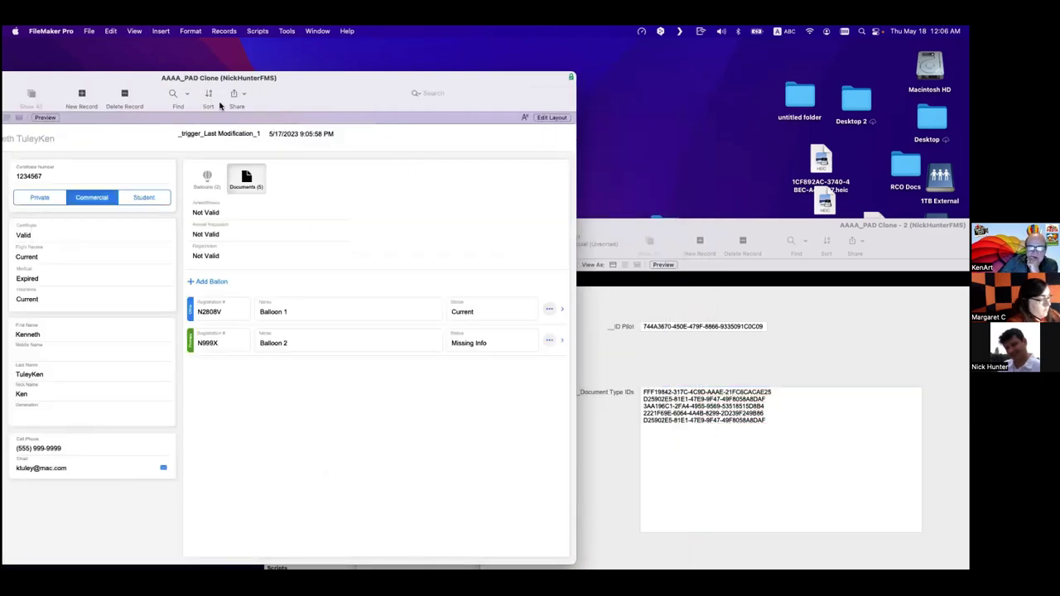
Narrow the dashboard window to uncover the ID list, set the Beautiful Beach document's Type to Medical, and commit the record.
click(413, 186)
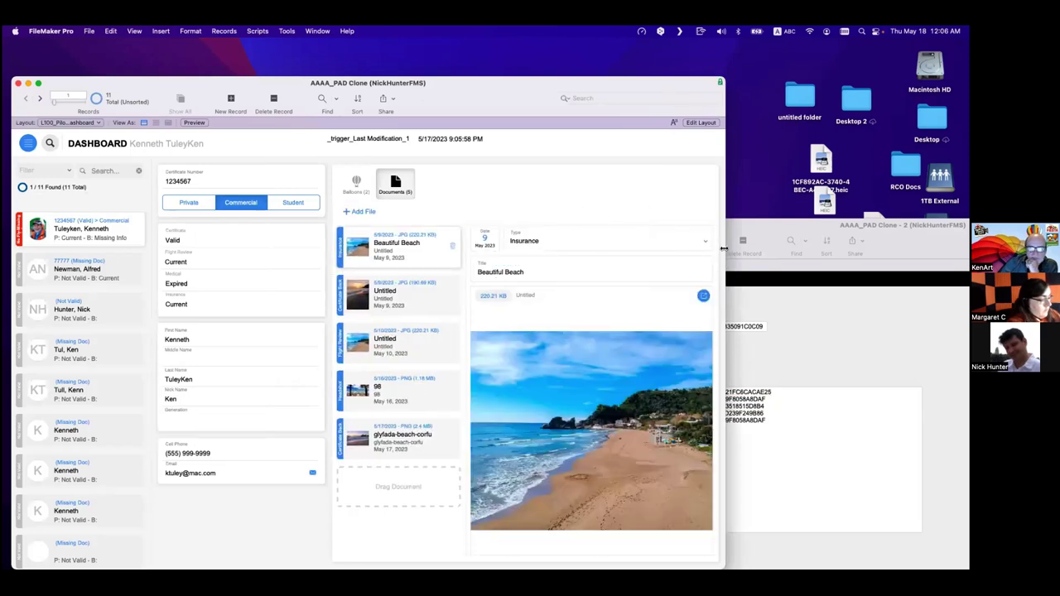
drag(723, 249, 585, 248)
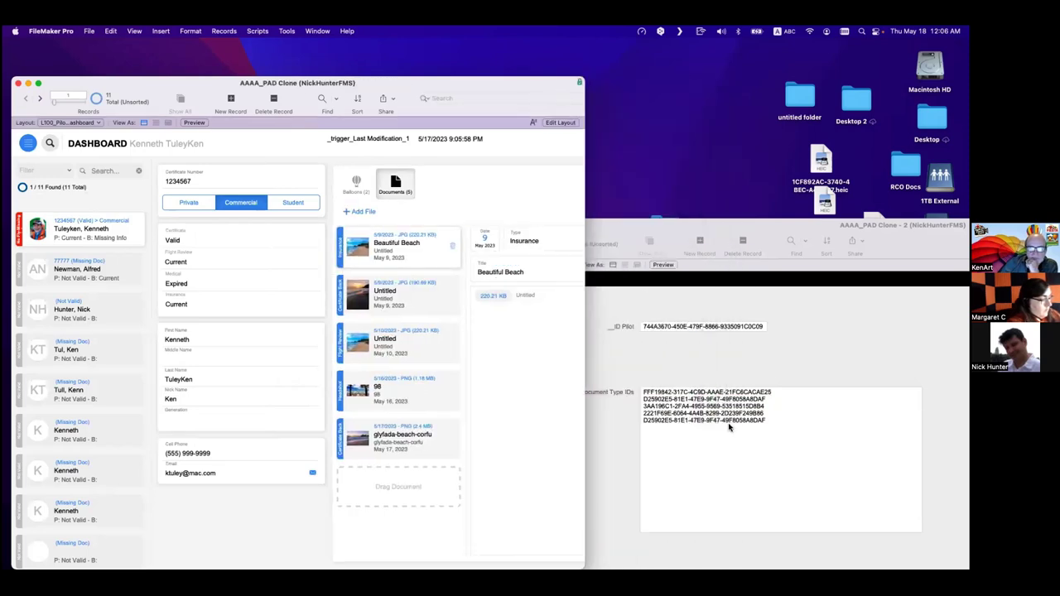
click(528, 242)
click(531, 254)
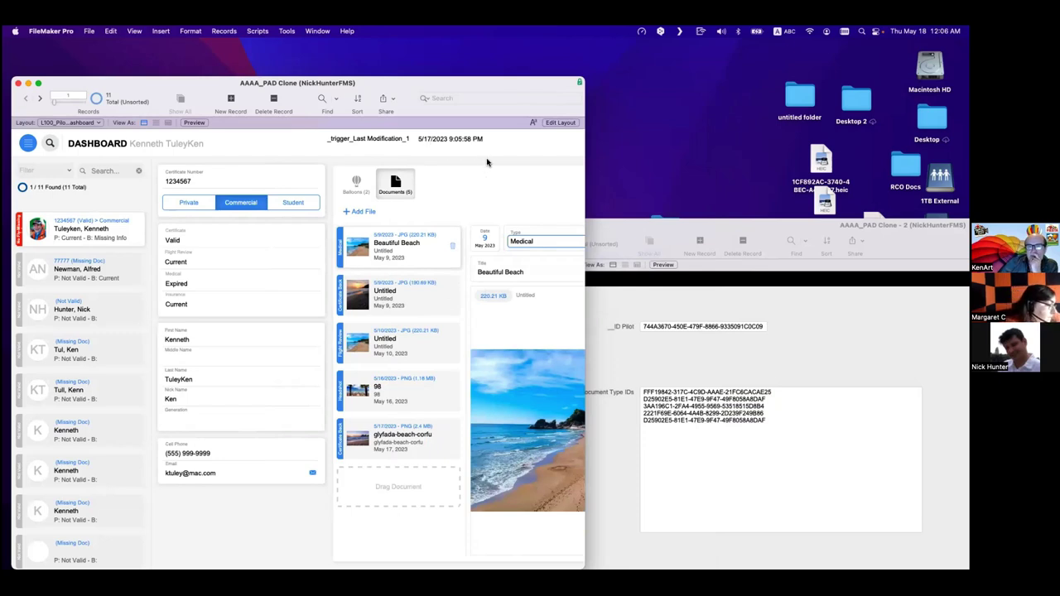
click(490, 169)
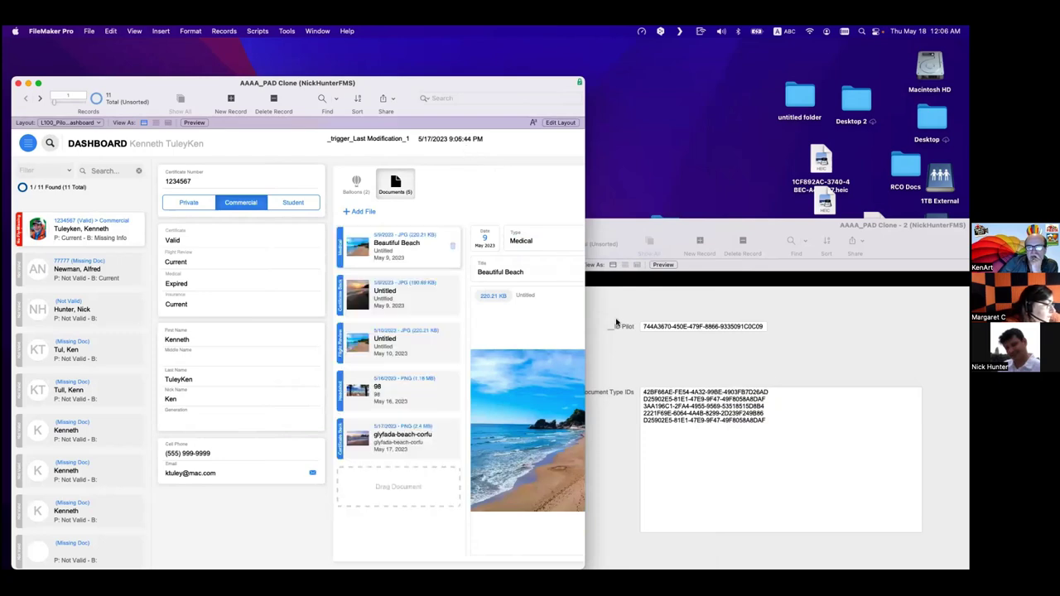
Compare the IDs in _link_Document Type IDs with the dashboard's _trigger_Last Modification_1 timestamp.
click(647, 359)
click(762, 390)
key(super+a)
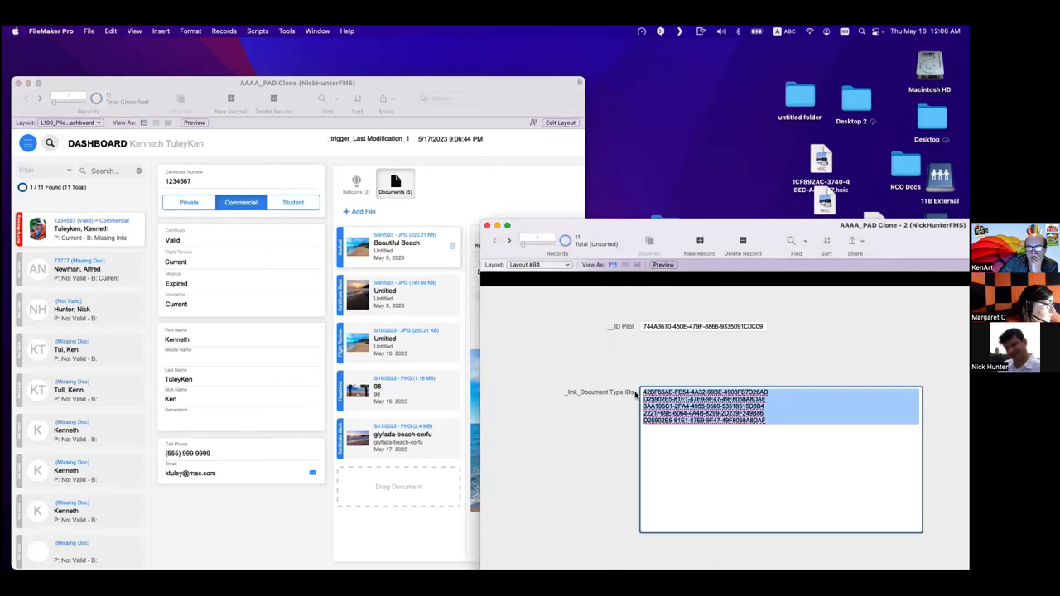
click(787, 374)
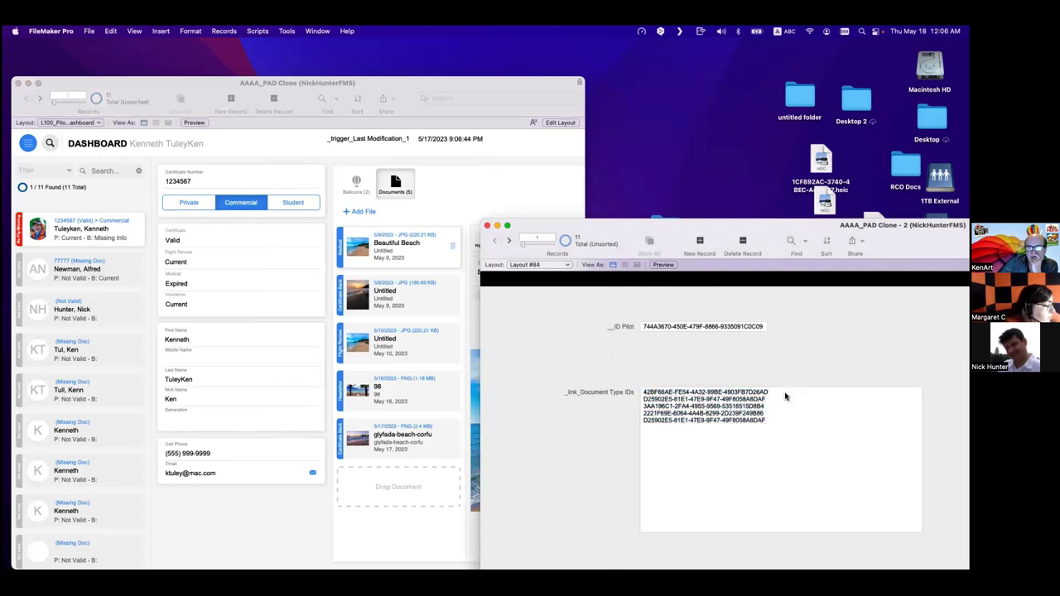
click(455, 139)
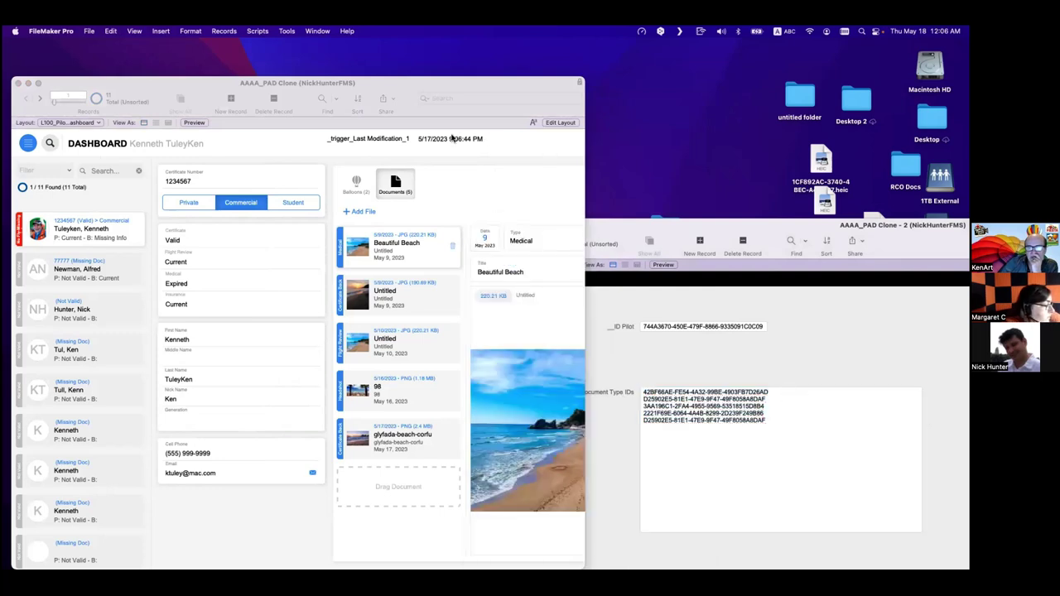
click(656, 353)
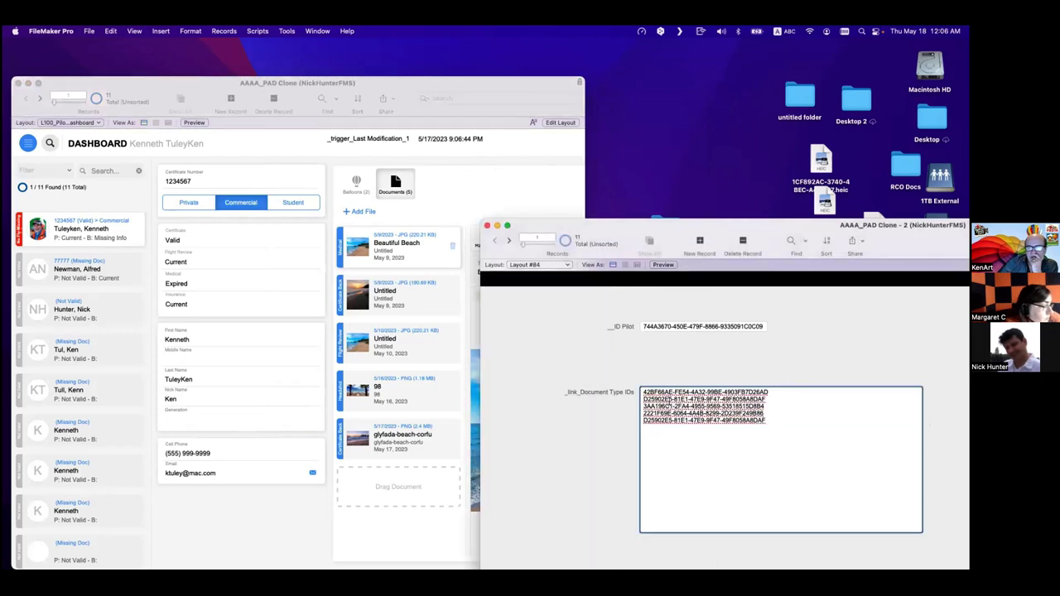
click(632, 367)
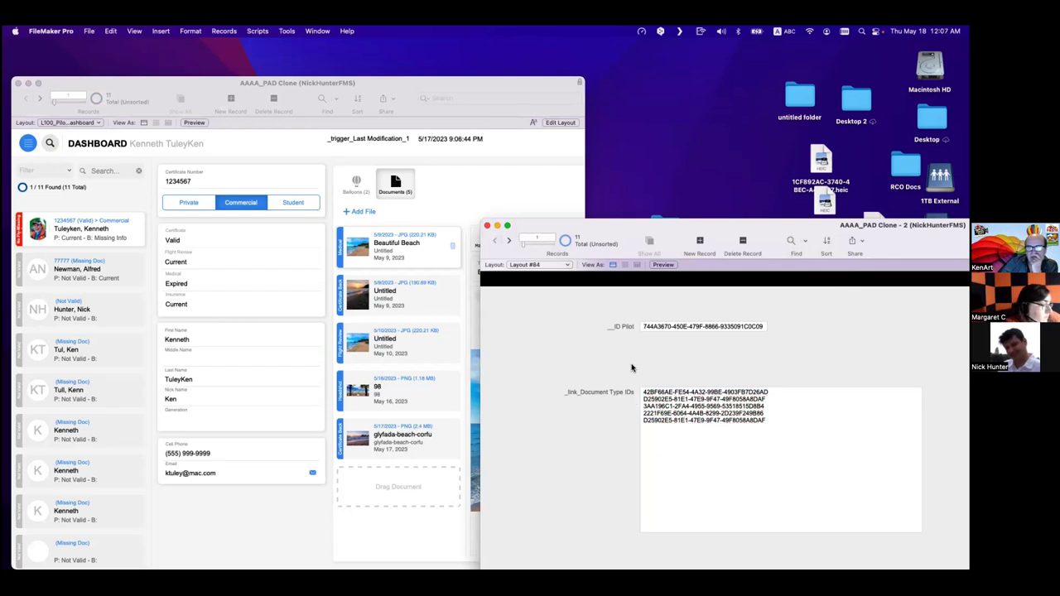
Examine how the Pilot table's numberOf_Balloons auto-enter calculation uses _trigger_Last Modification_1, leaving the formula as is.
key(super+shift+d)
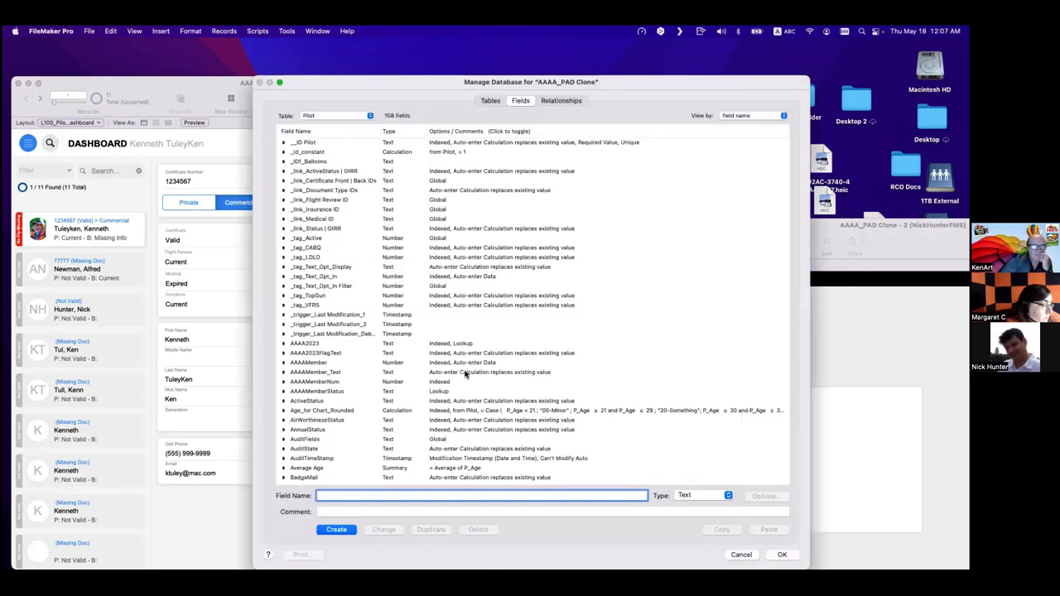
scroll(477, 386, down, 10)
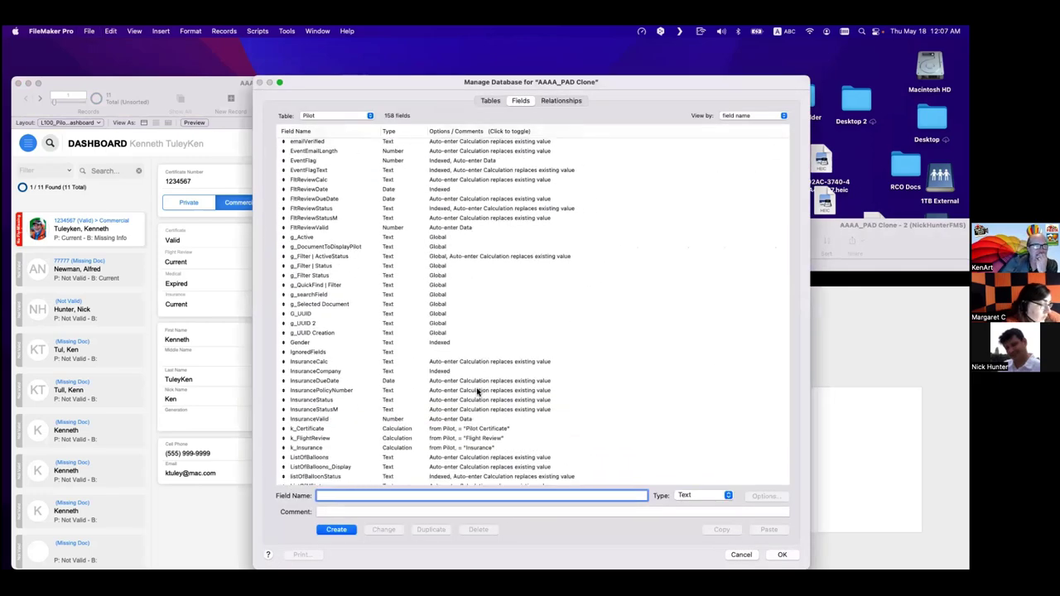
scroll(378, 437, down, 3)
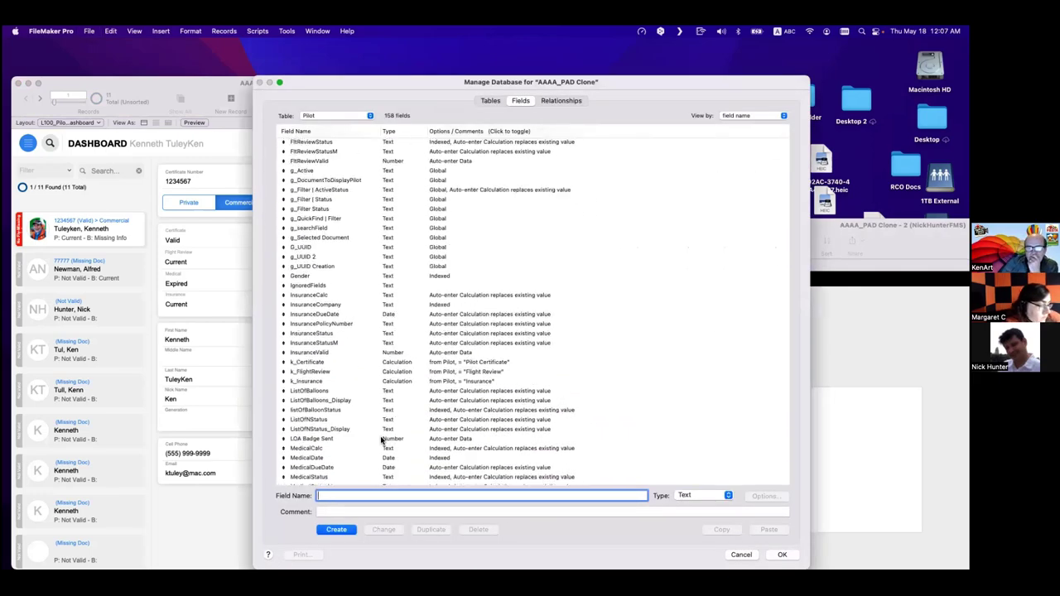
click(360, 392)
text(num)
scroll(362, 397, down, 2)
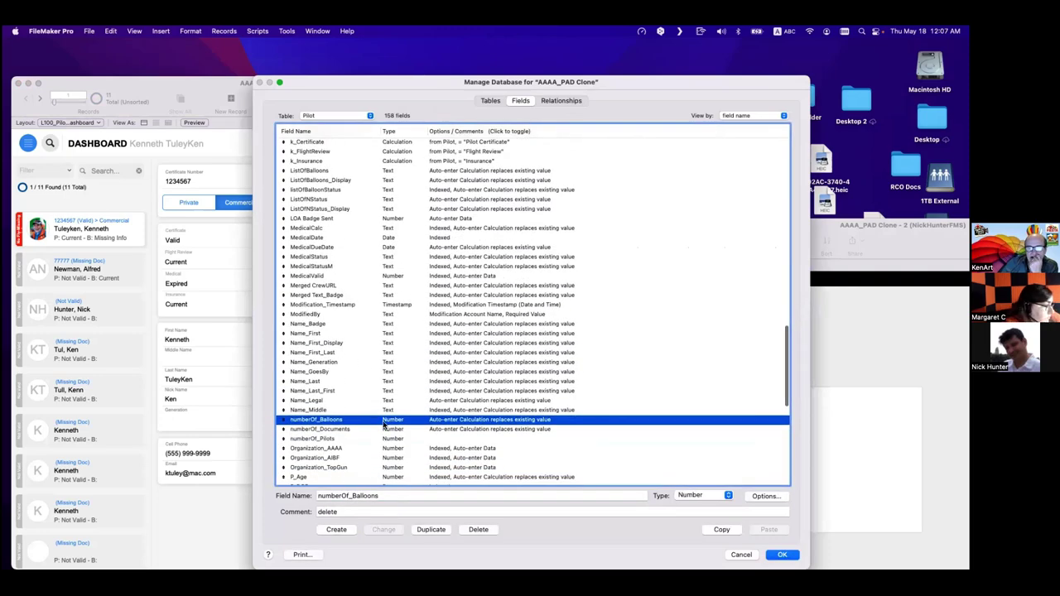
double_click(384, 424)
click(636, 357)
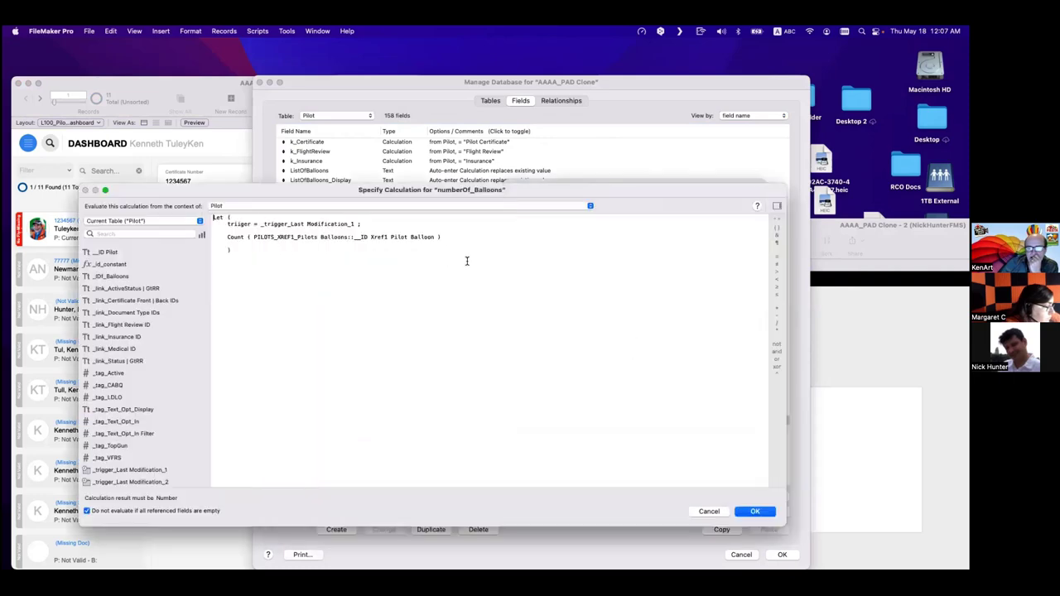
drag(263, 224, 361, 224)
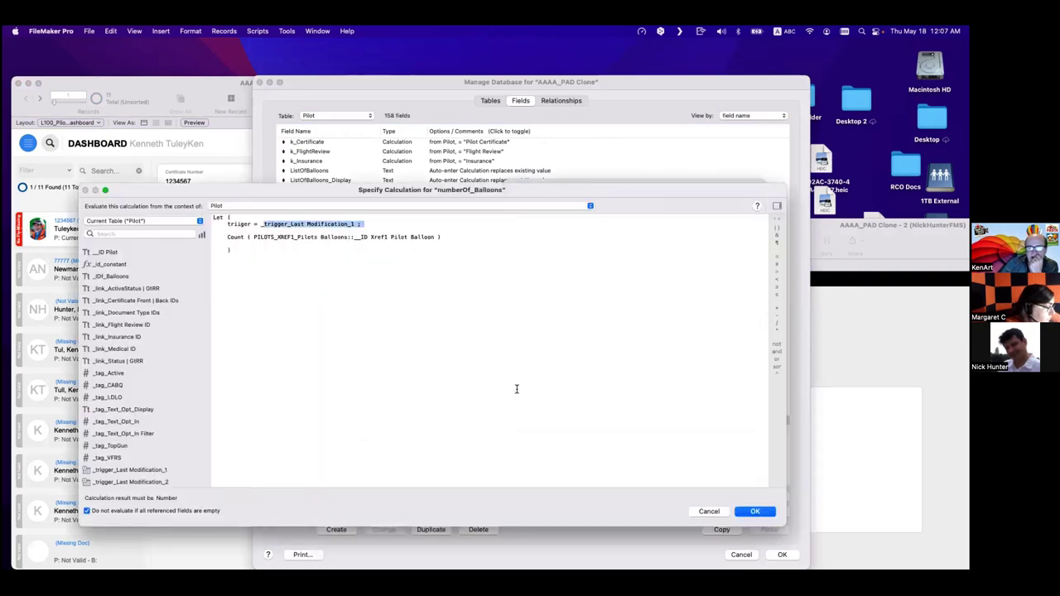
key(Escape)
key(Escape)
Examine the trigger reference in the numberOf_Documents auto-enter calculation and close the database definition.
double_click(367, 430)
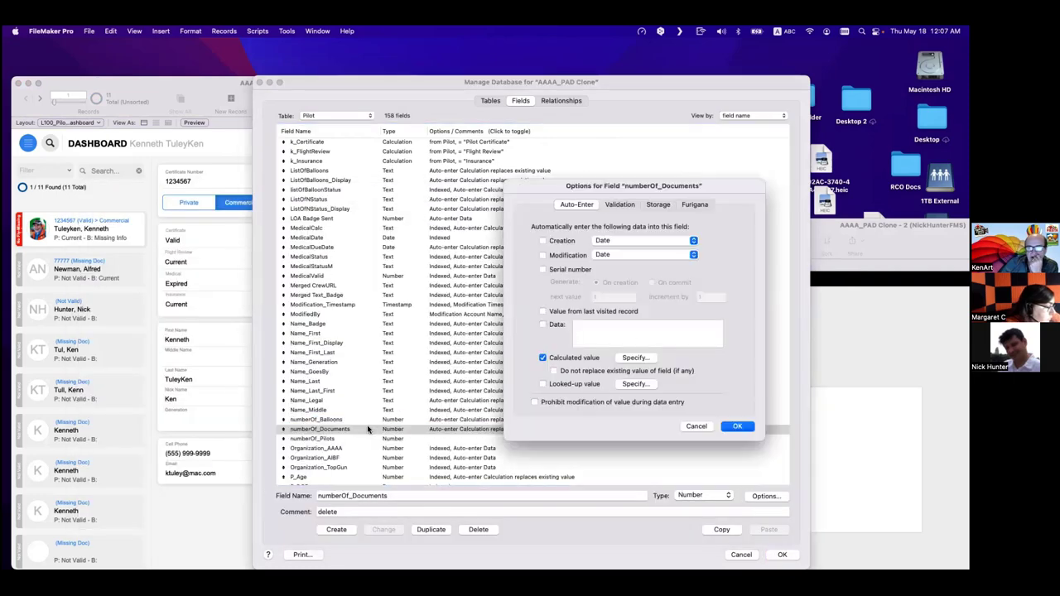
click(636, 357)
drag(262, 224, 378, 226)
key(Escape)
key(Escape)
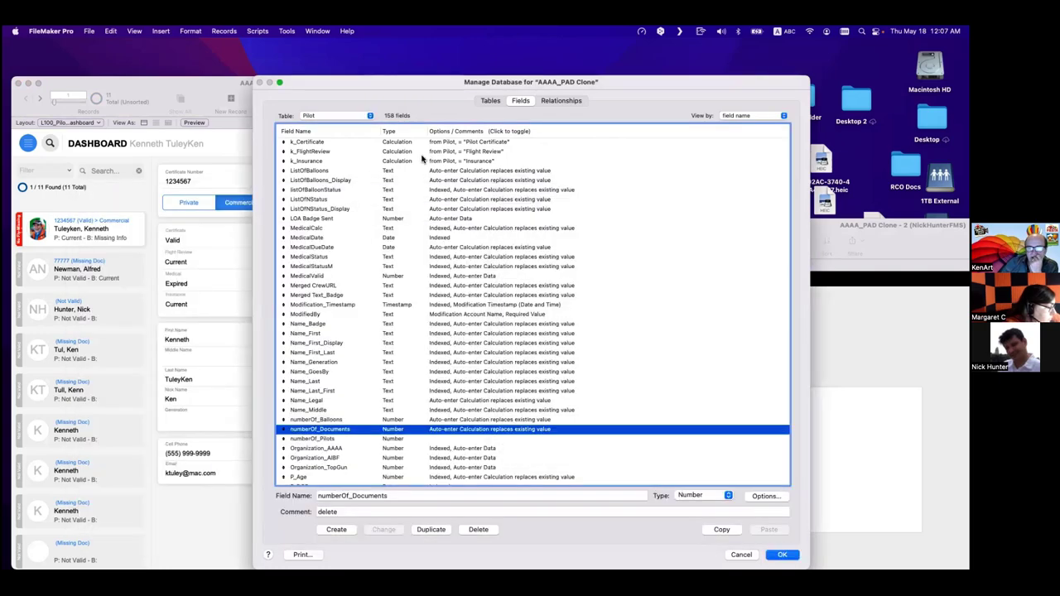
key(Return)
Check the dashboard's _trigger_Last Modification_1 timestamp and open the (1050) Trigger | OnRecordCommit | Pilots script for review.
click(429, 140)
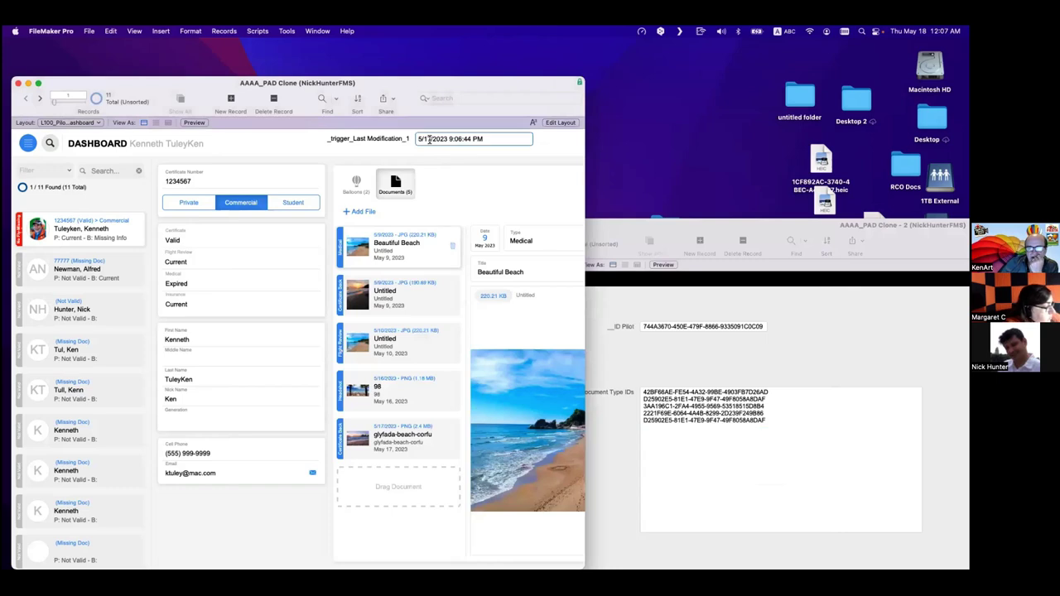
click(430, 159)
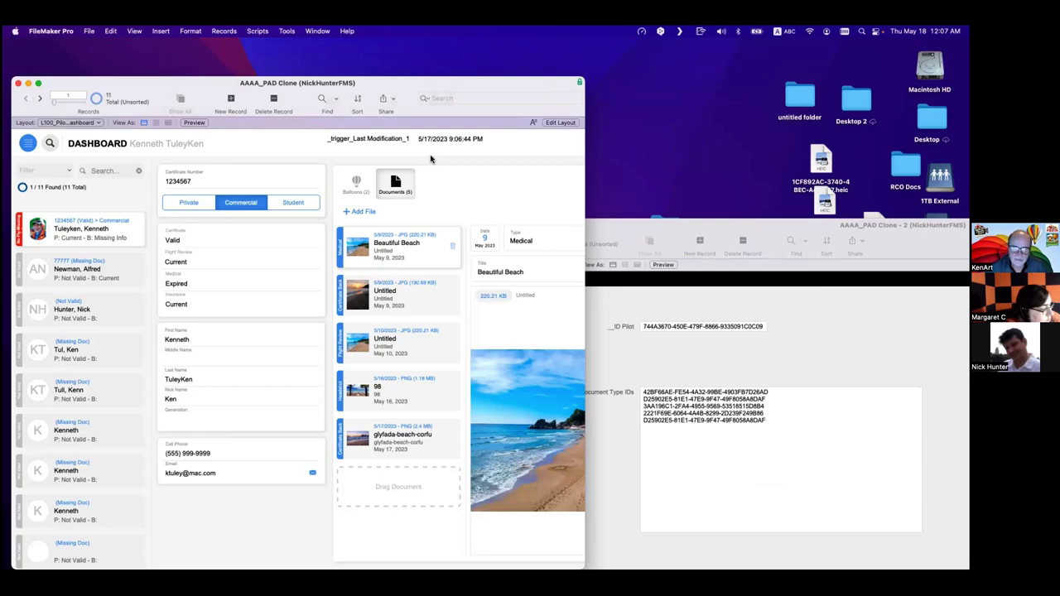
key(super+shift+s)
drag(436, 538, 370, 156)
scroll(338, 428, down, 3)
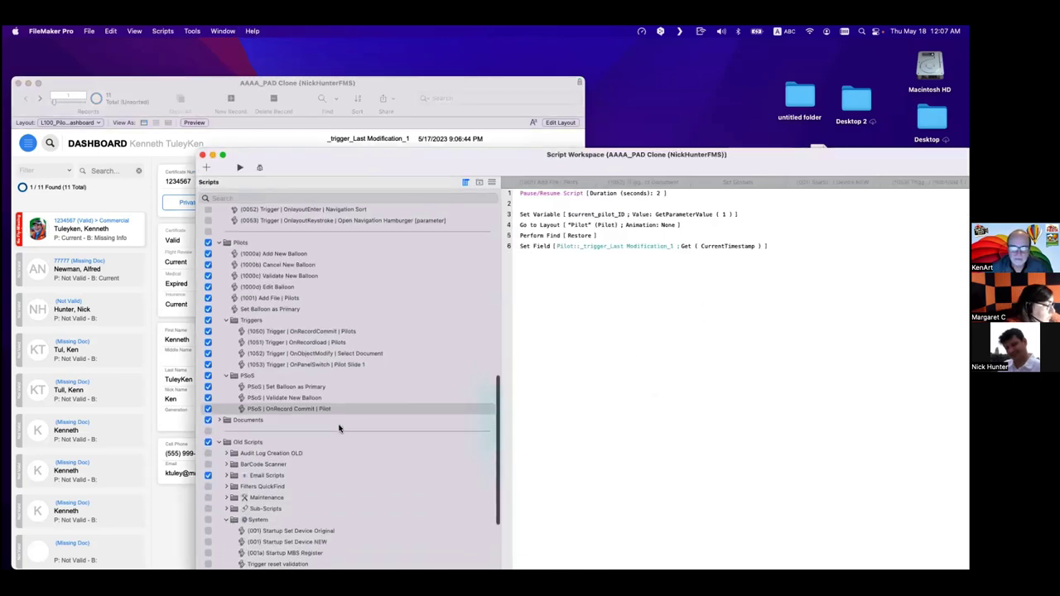
click(302, 332)
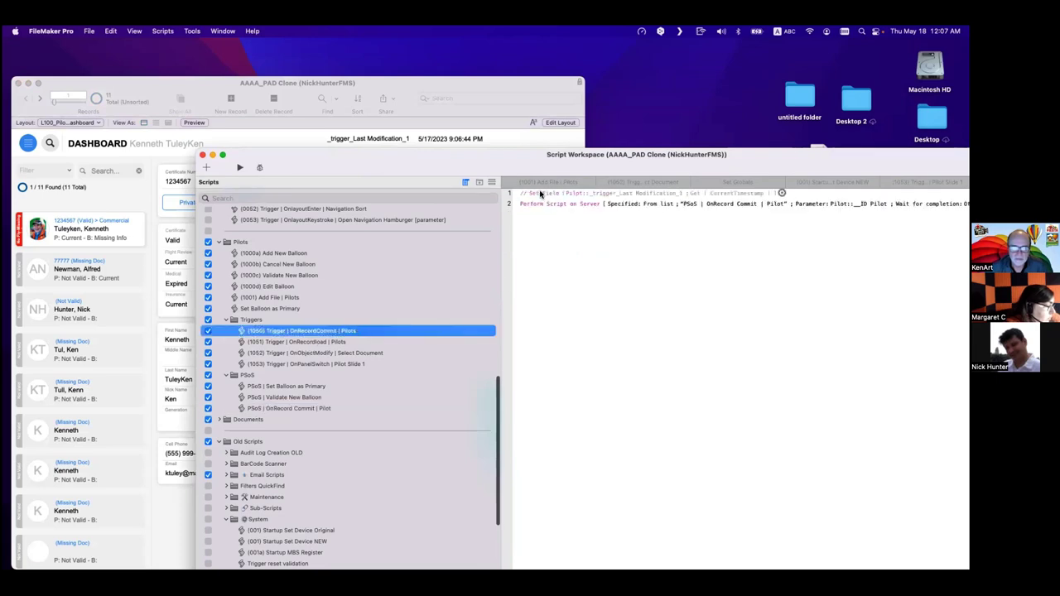
Enable the script's Set Field step and disable Perform Script on Server, restore both steps, and move the Script Workspace aside.
click(539, 194)
key(super+slash)
key(Down)
key(super+slash)
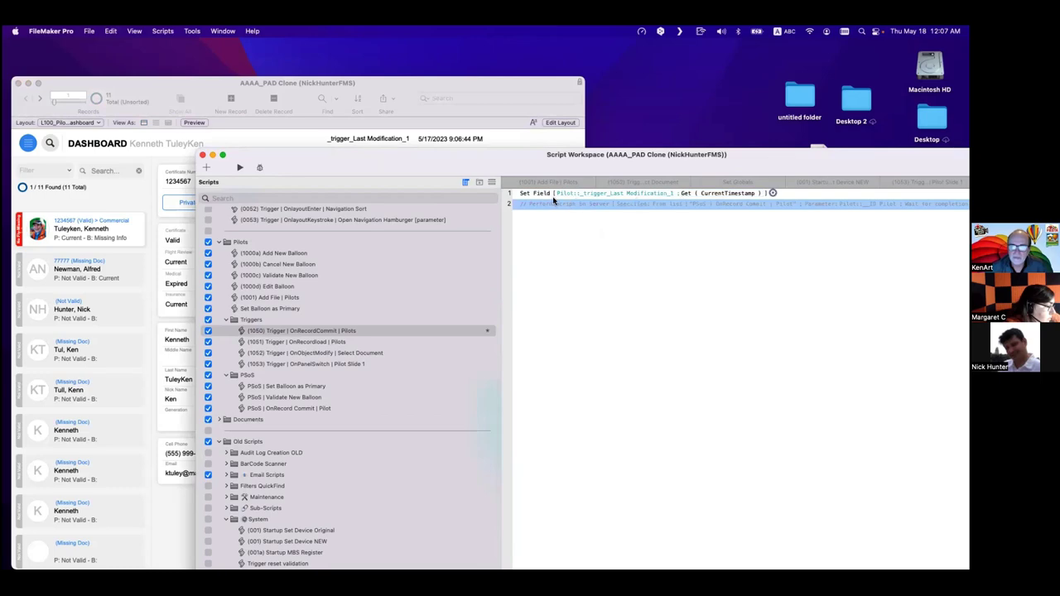
key(super+slash)
key(Up)
key(super+slash)
drag(448, 176, 675, 546)
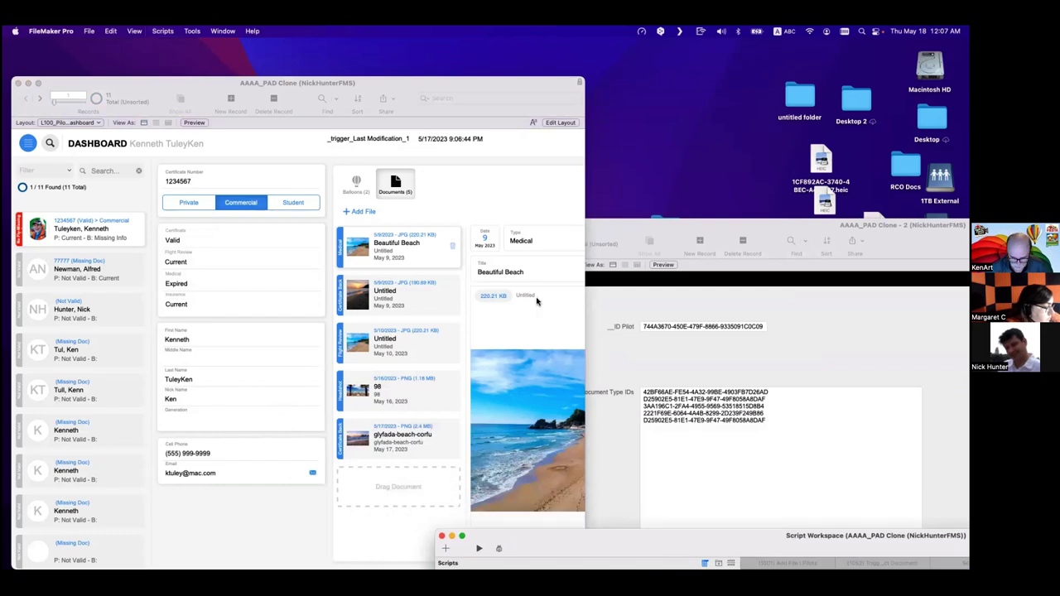
Widen the dashboard window to show the full Beautiful Beach document and bring the Layout #84 window with the ID list forward.
click(507, 204)
scroll(547, 198, right, 1)
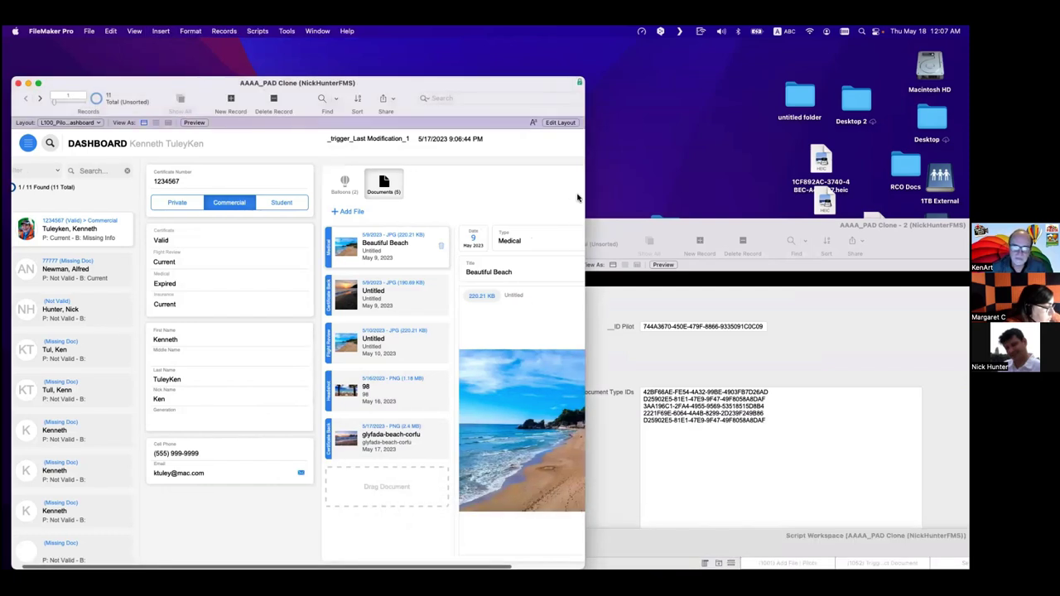
drag(664, 192, 745, 189)
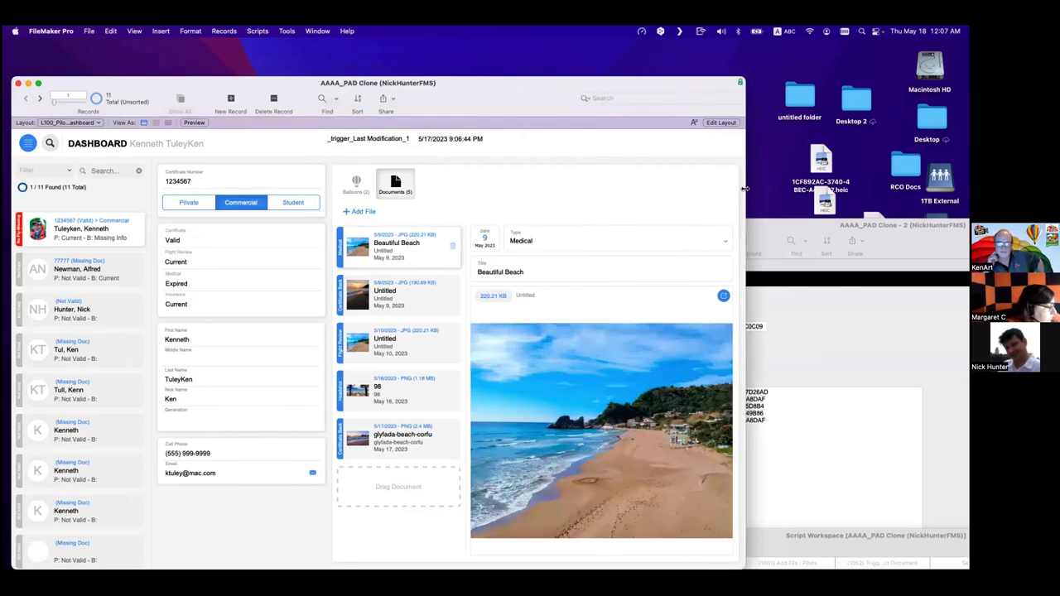
click(851, 329)
click(774, 421)
key(super+a)
click(622, 369)
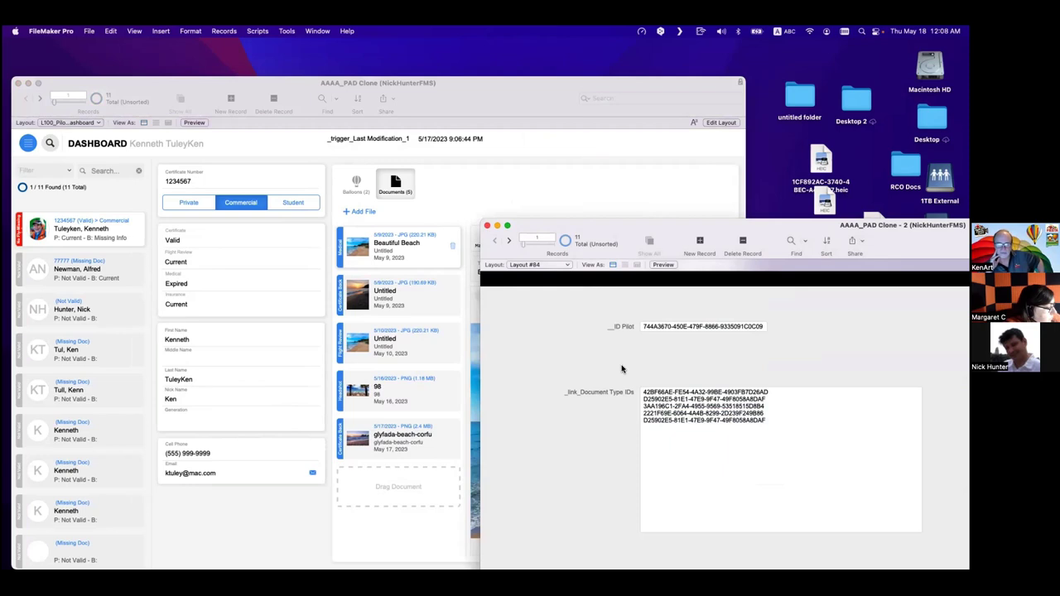
Move the Layout #84 window aside and place the VALI_Value List Items table window where its IDs and values are readable.
mouse_move(588, 229)
mouse_down()
mouse_move(504, 438)
mouse_move(397, 481)
mouse_up()
click(803, 319)
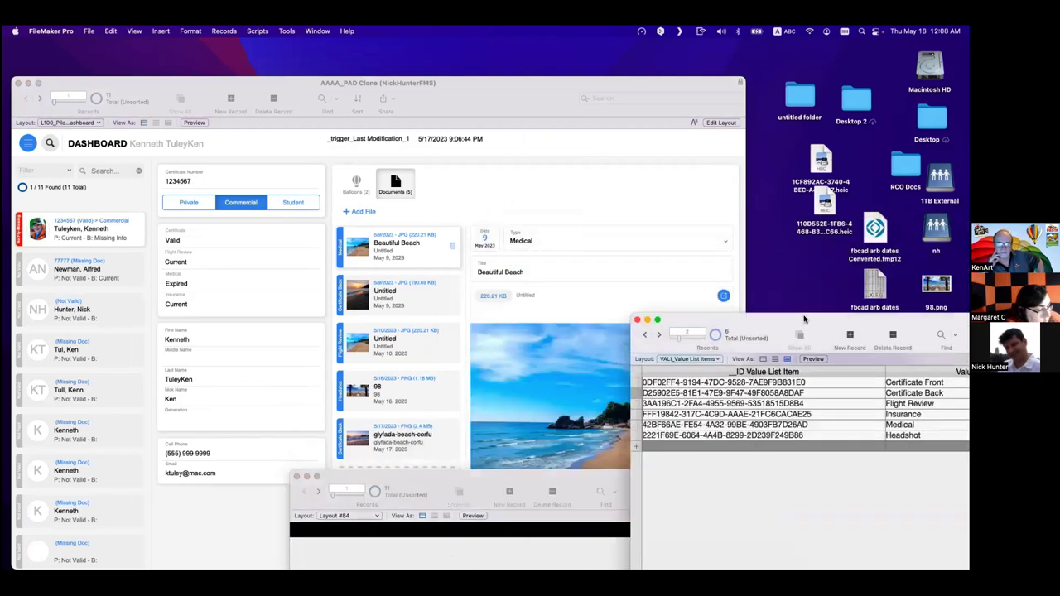
double_click(744, 338)
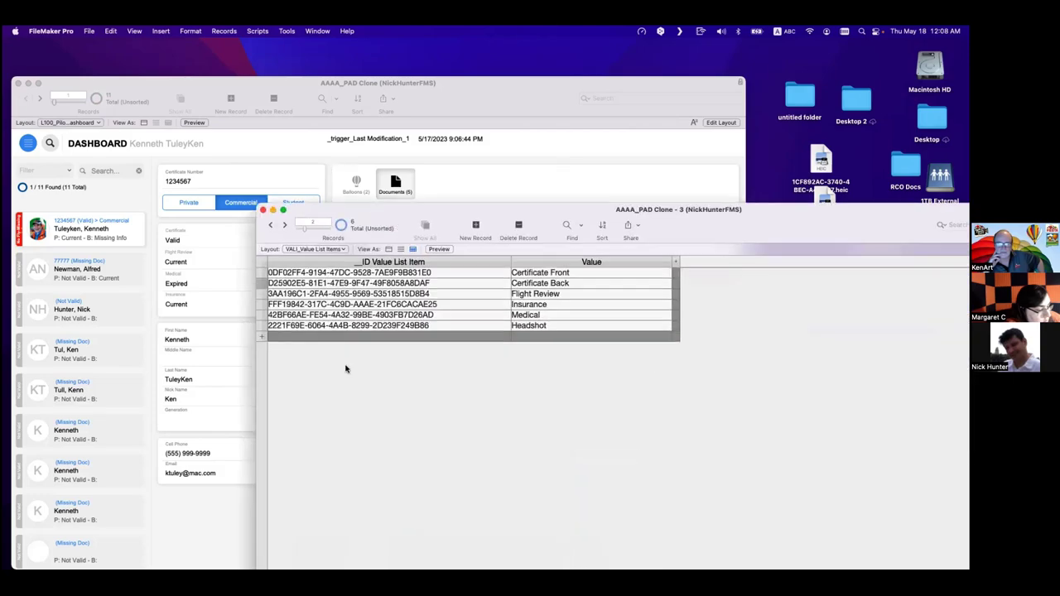
mouse_move(504, 213)
mouse_down()
mouse_move(467, 163)
mouse_move(645, 184)
mouse_up()
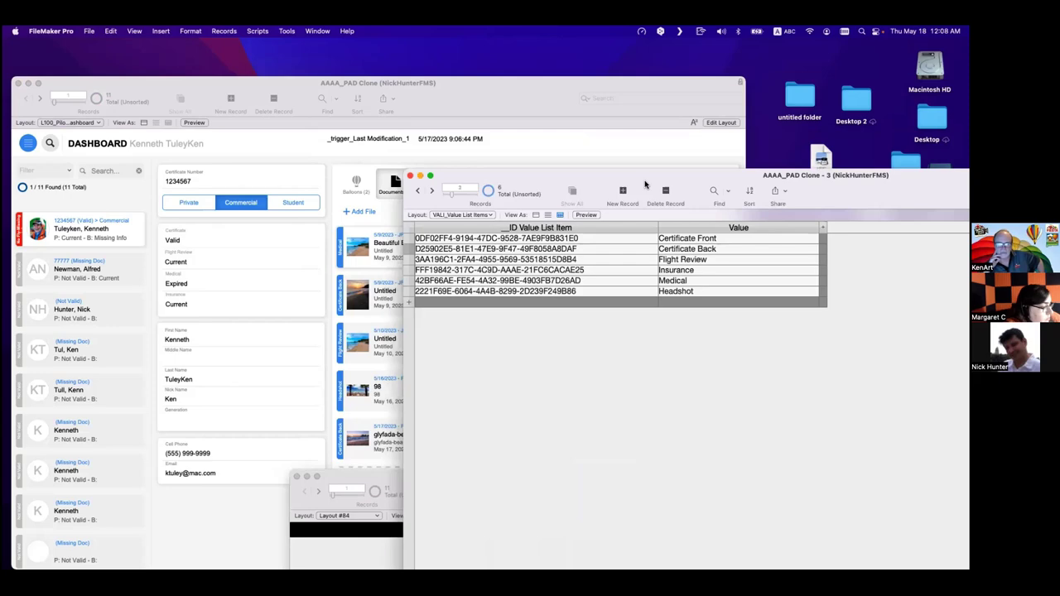
In the relationships graph, move the T05t_pilots_VALUE LIST ITEMS table occurrence down, clear of the crossing relationship lines.
key(super+shift+d)
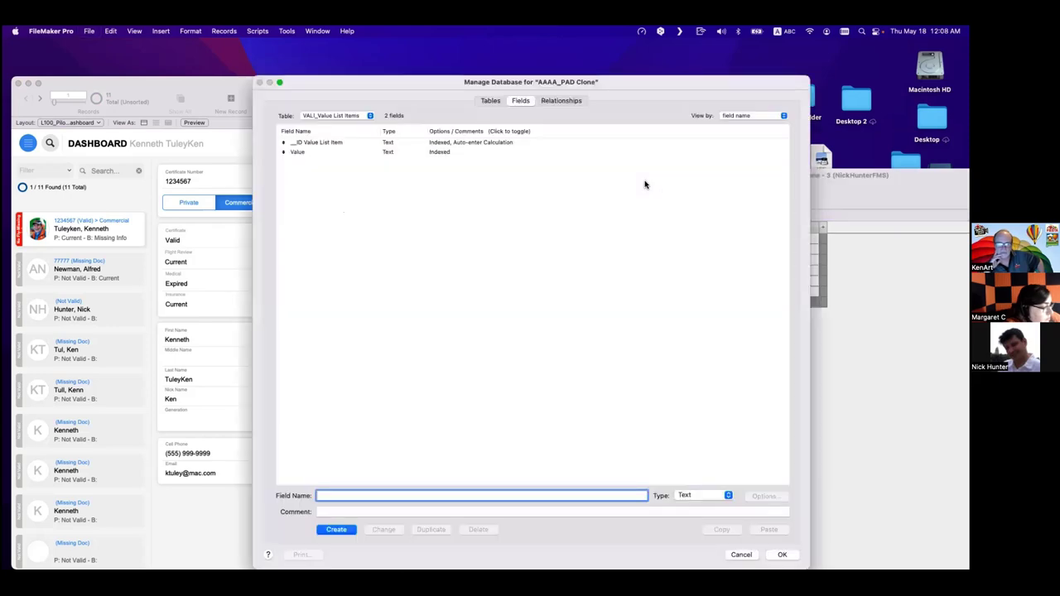
click(563, 100)
scroll(355, 241, right, 10)
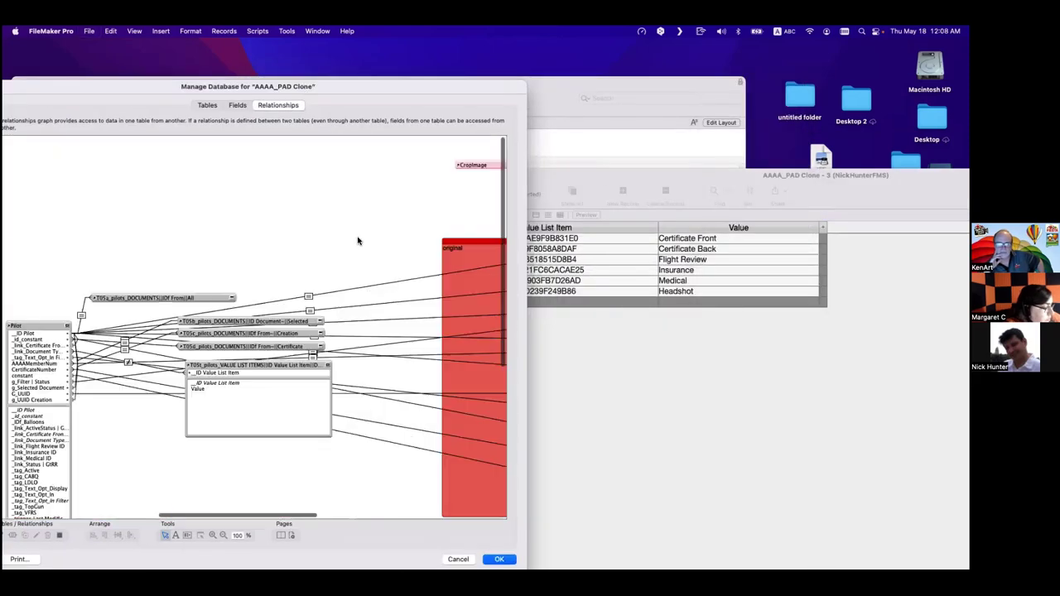
drag(206, 371, 204, 427)
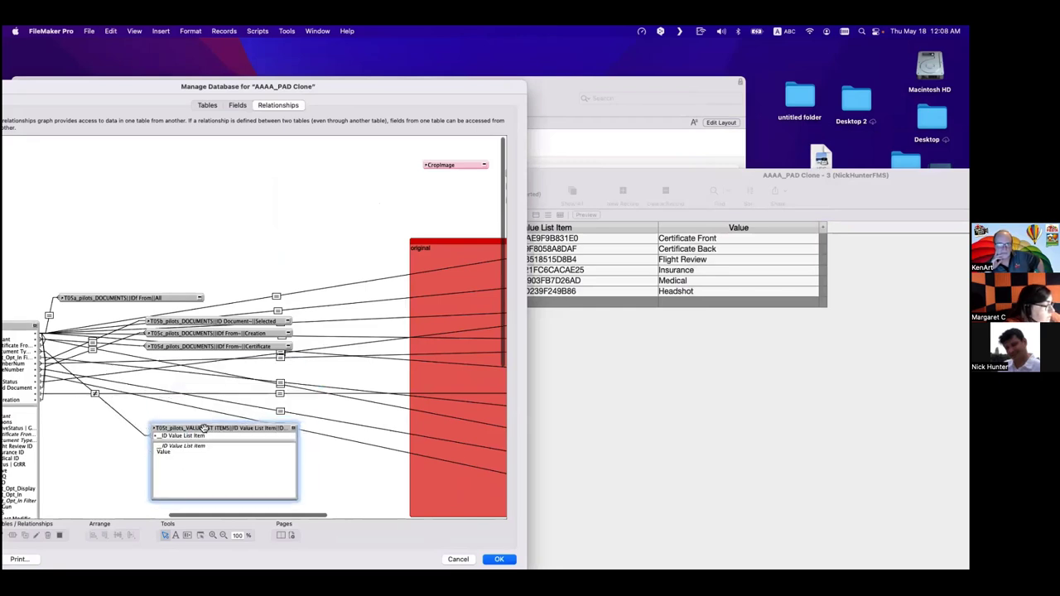
Examine the not-equal relationship between Pilot's _link_Document Type IDs and __ID Value List Item, keep the ≠ operator, and close the database definition.
double_click(96, 392)
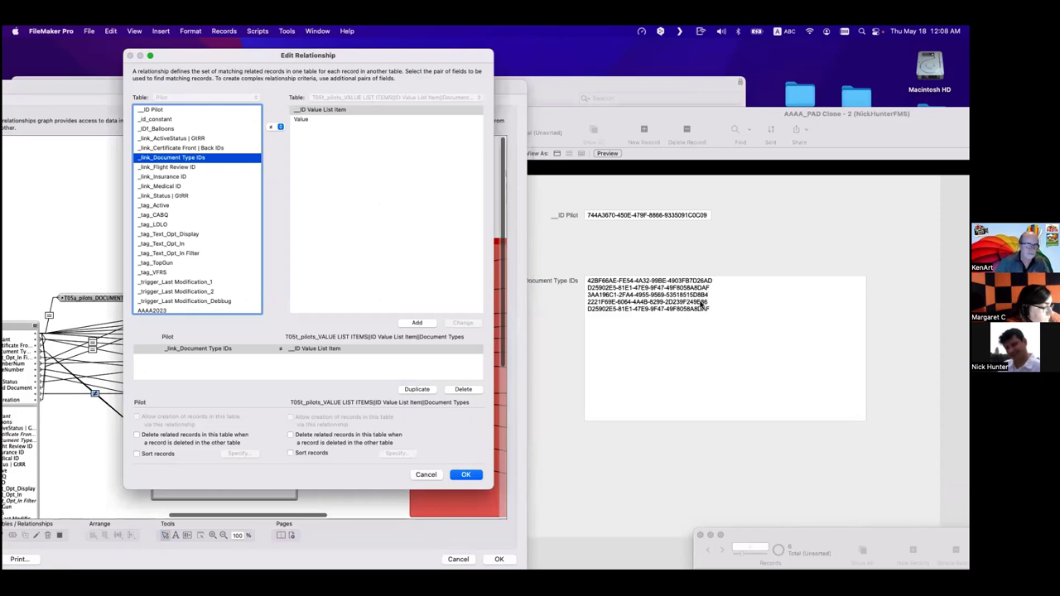
click(275, 129)
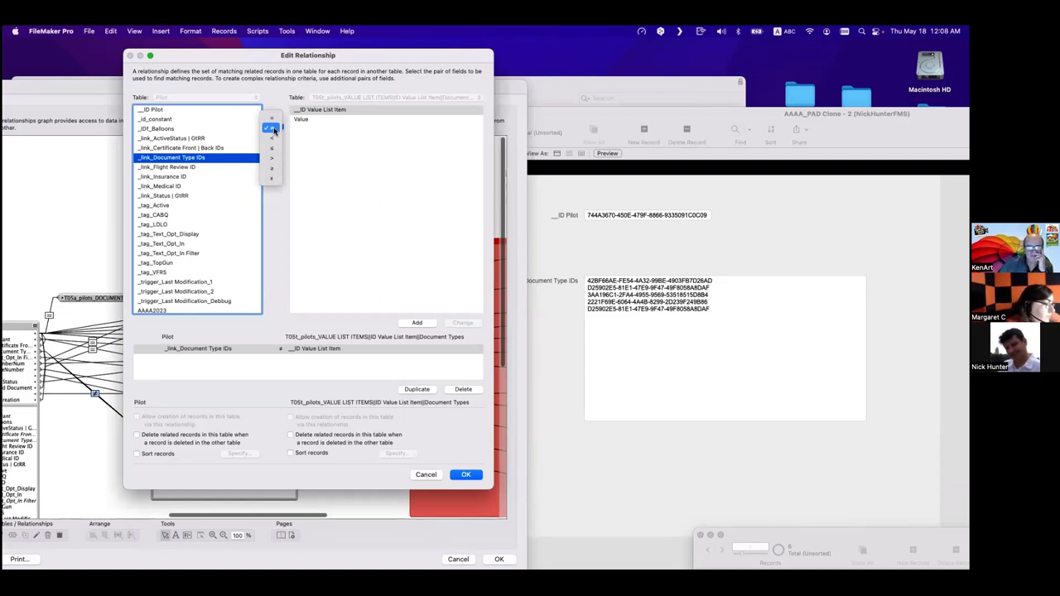
click(274, 127)
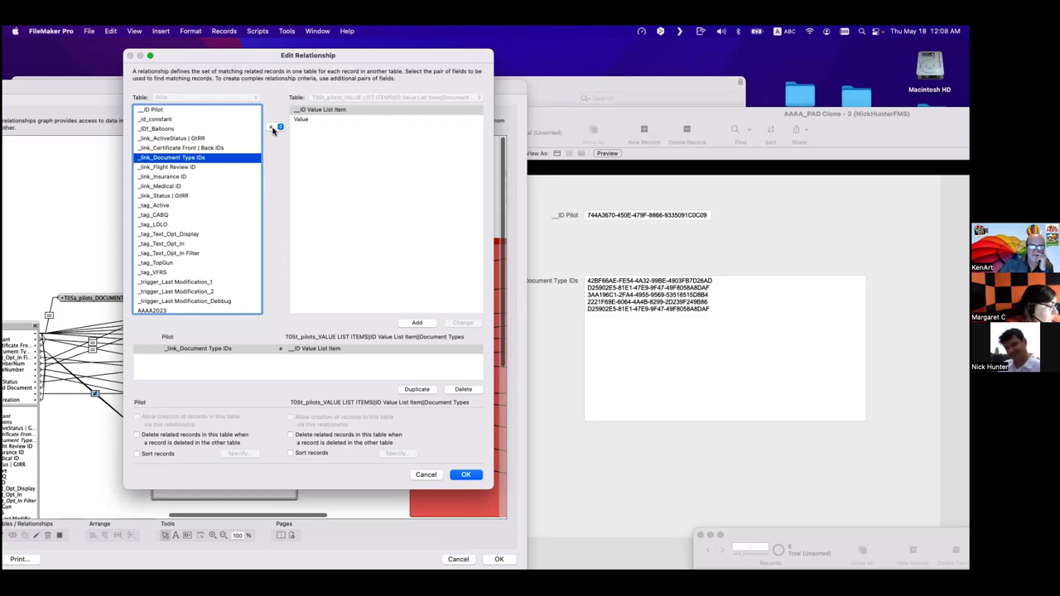
click(469, 474)
click(499, 559)
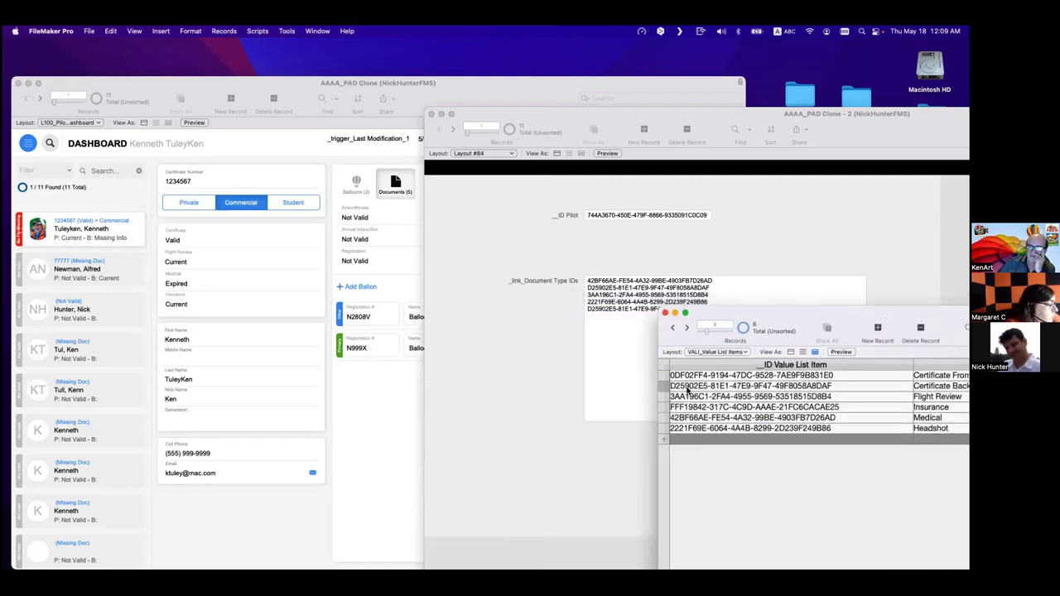
Omit the Medical, Certificate Back, Flight Review and Headshot records from the value list items, and show all records again.
click(684, 419)
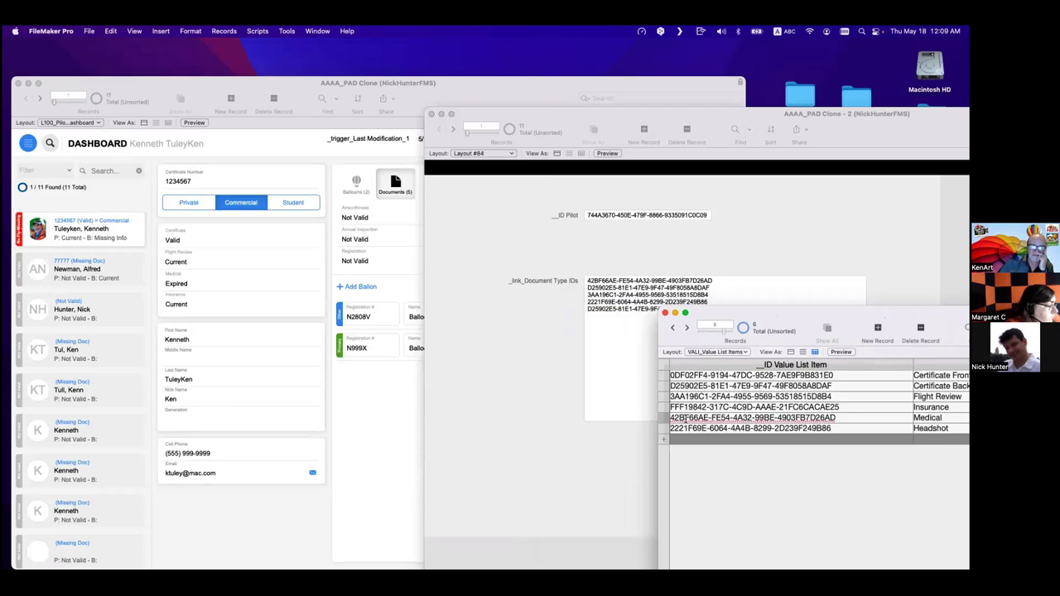
key(super+t)
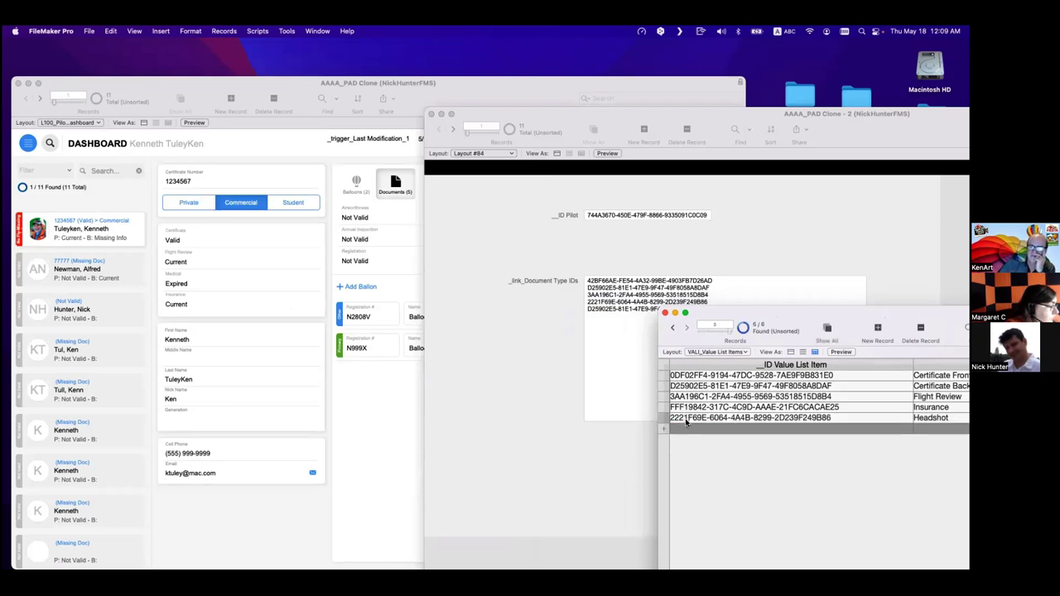
click(688, 385)
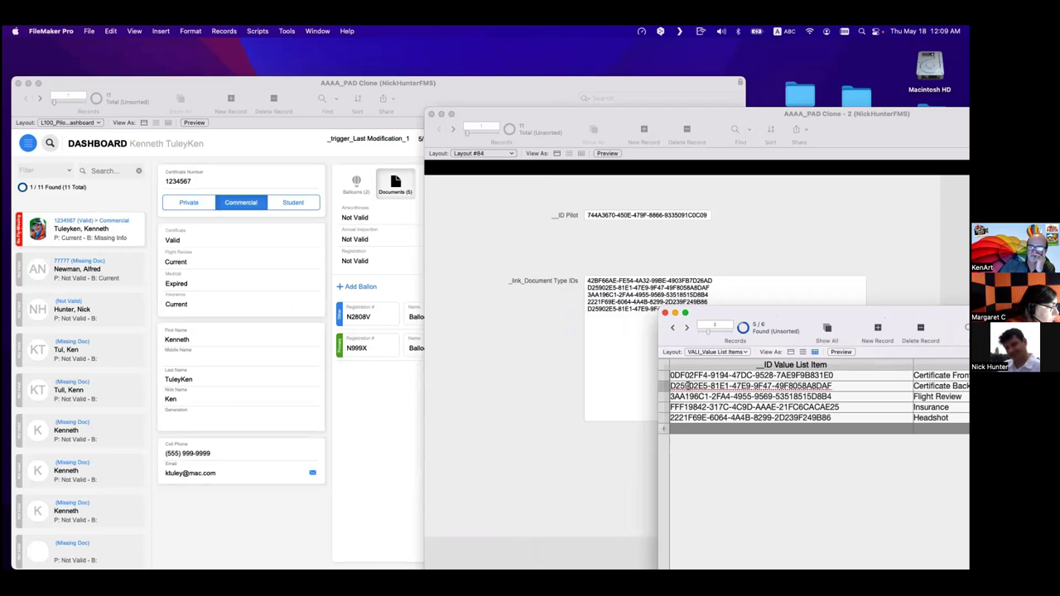
key(super+t)
click(686, 390)
key(super+t)
click(689, 396)
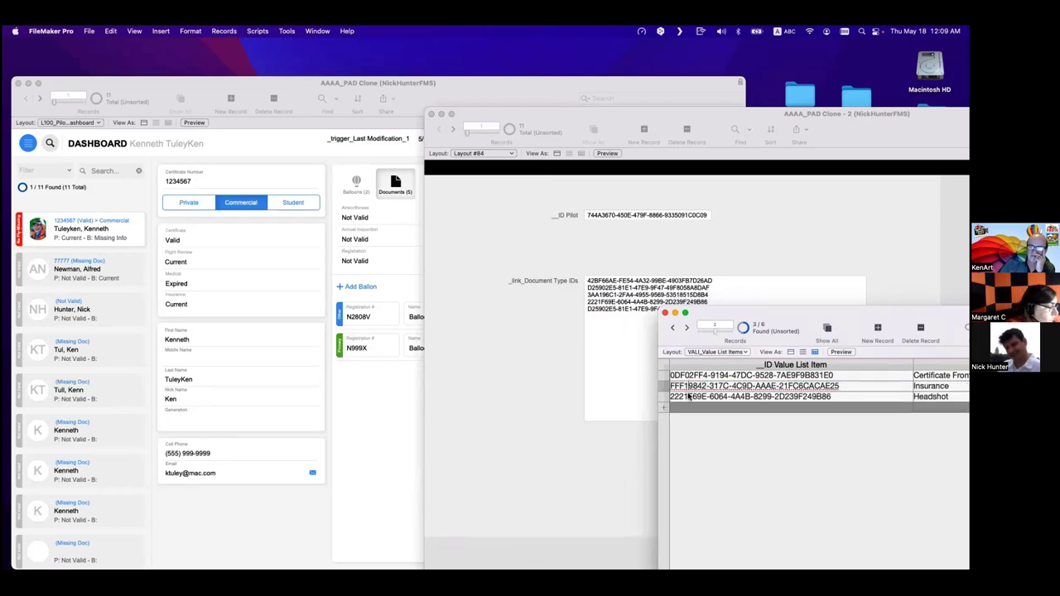
key(super+t)
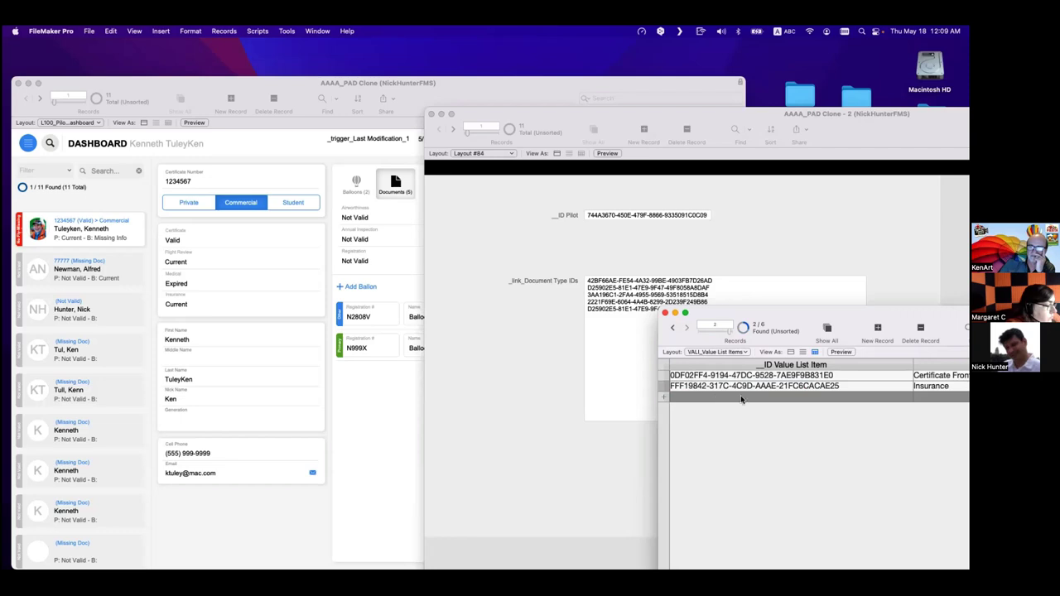
click(828, 331)
Omit only the Certificate Back, Flight Review and Headshot records from the value list items, and restore the full record set.
click(697, 375)
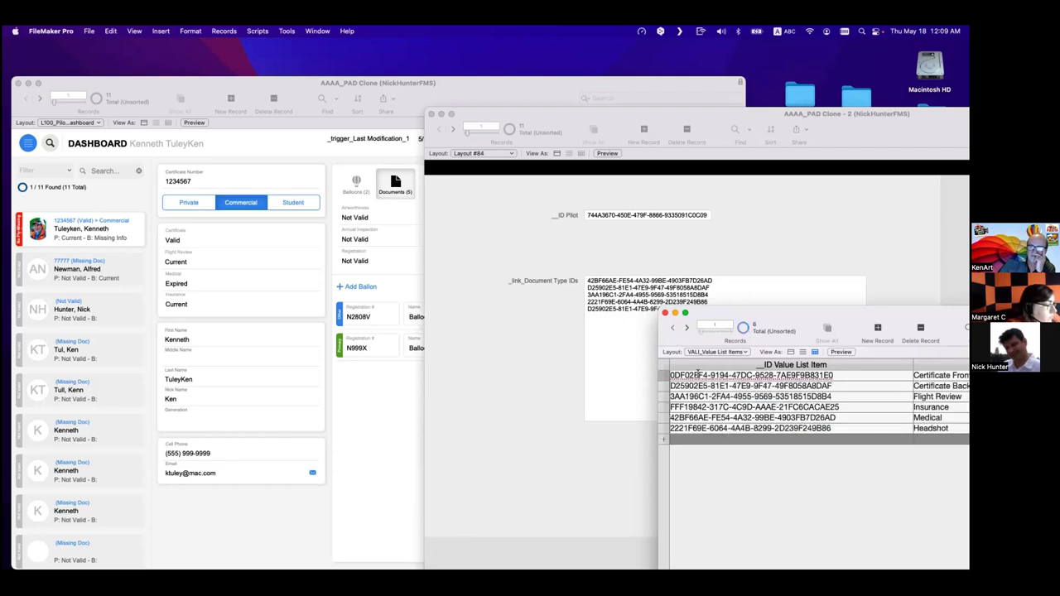
click(694, 386)
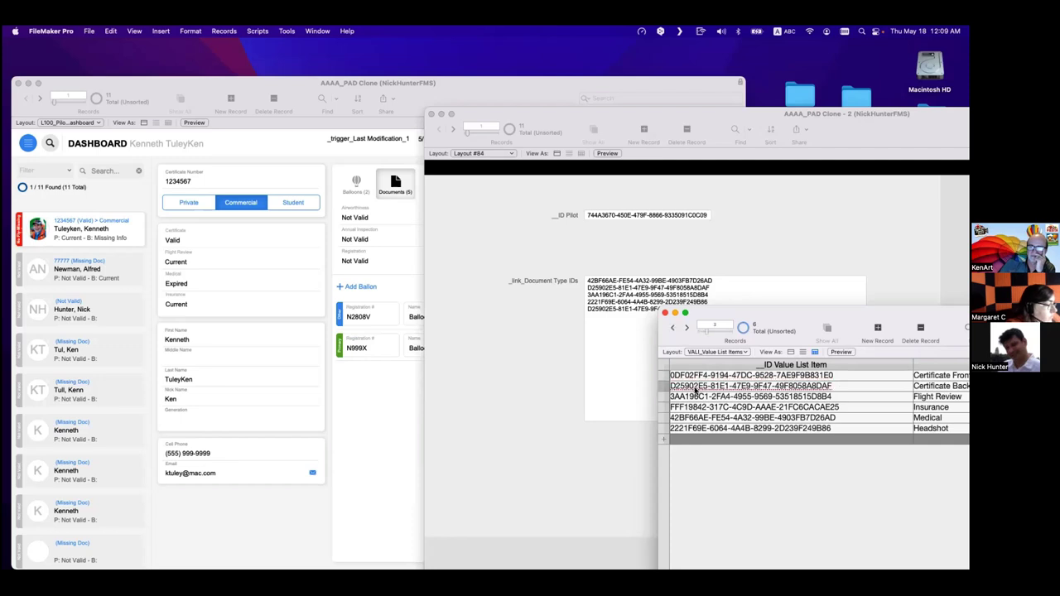
key(super+t)
key(super+t)
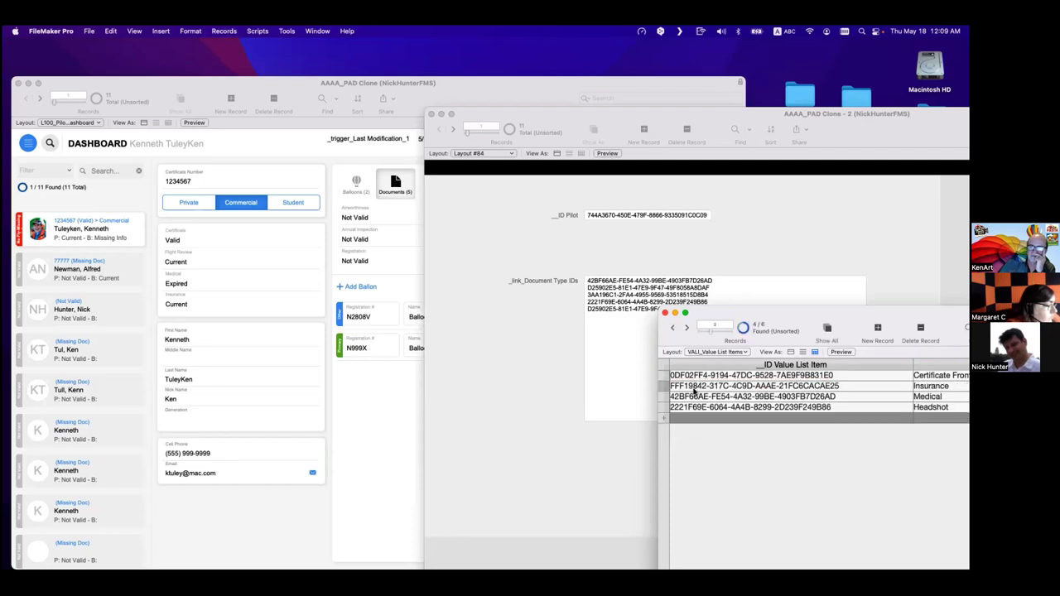
click(693, 407)
key(super+t)
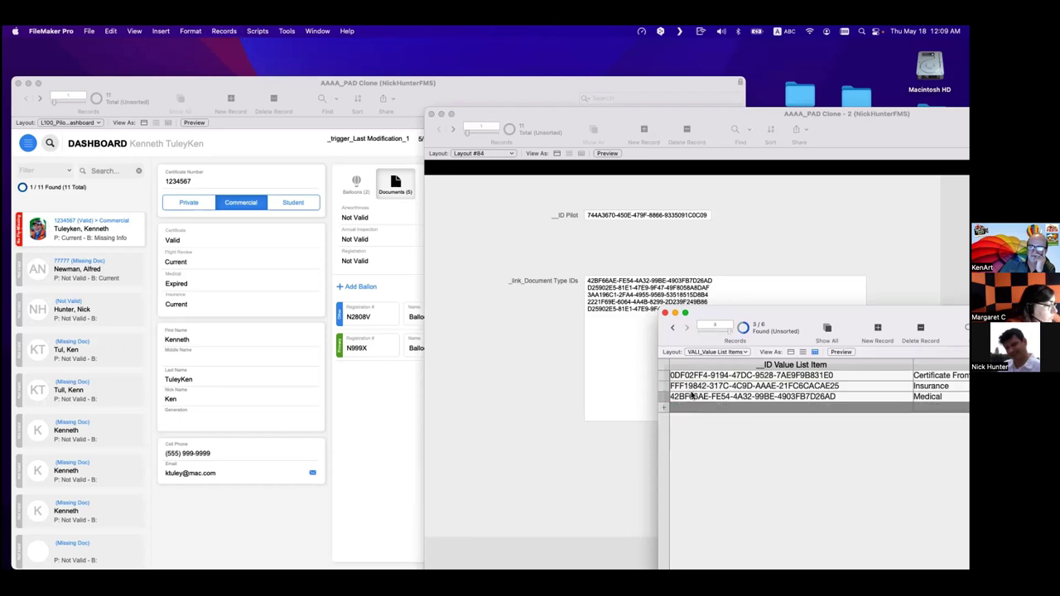
click(687, 386)
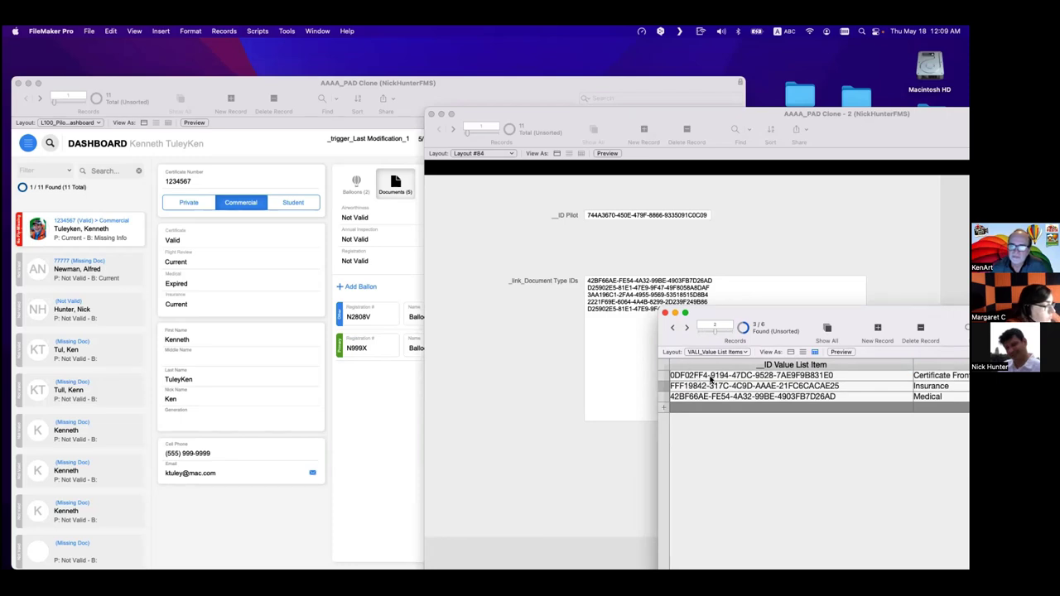
click(826, 328)
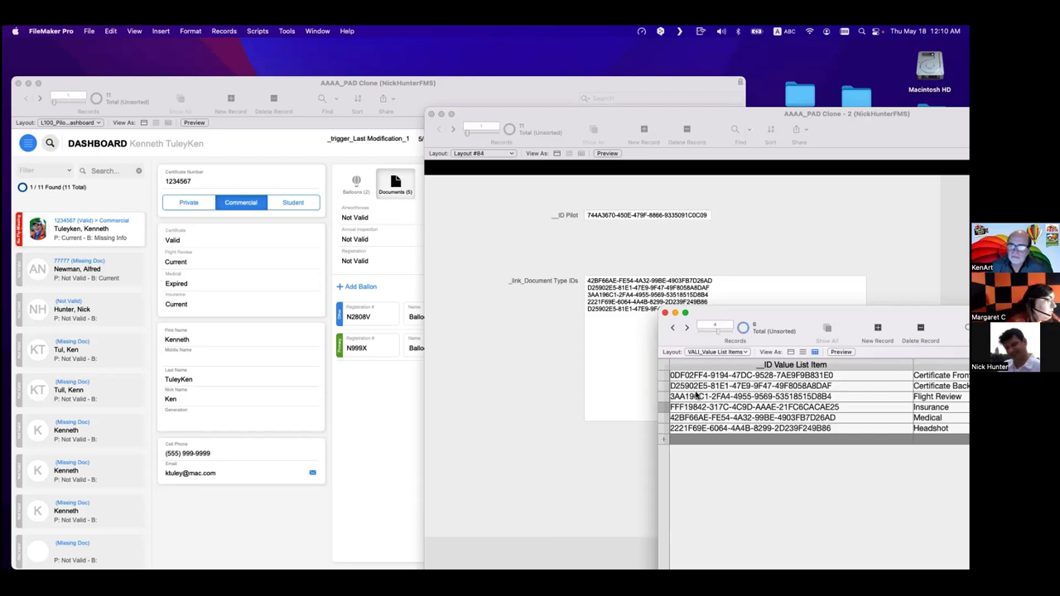
Return to the dashboard's Documents view and inspect the Type field of the Beautiful Beach document.
click(691, 387)
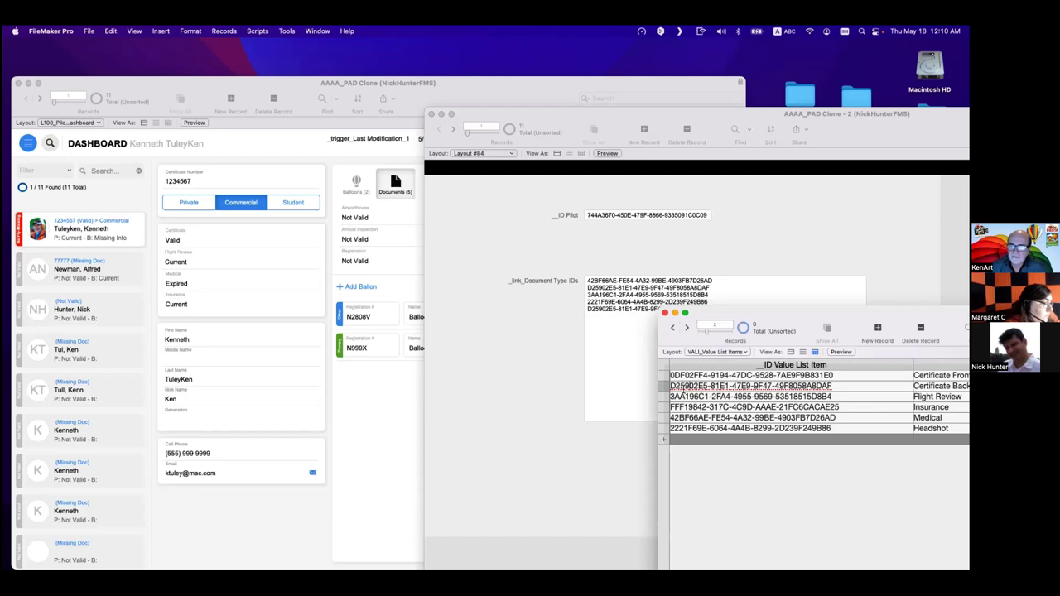
click(421, 291)
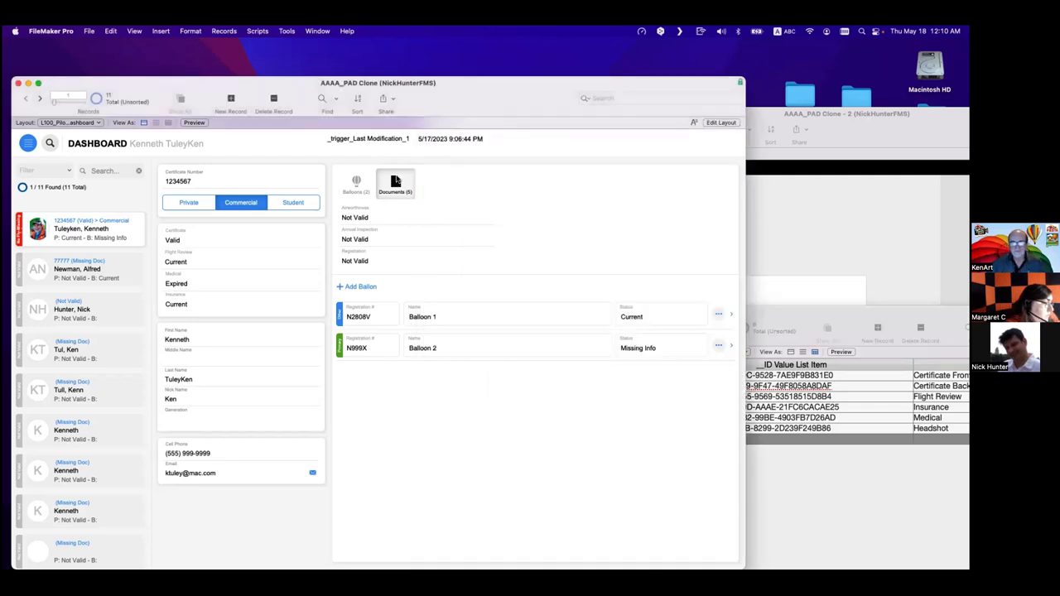
click(583, 246)
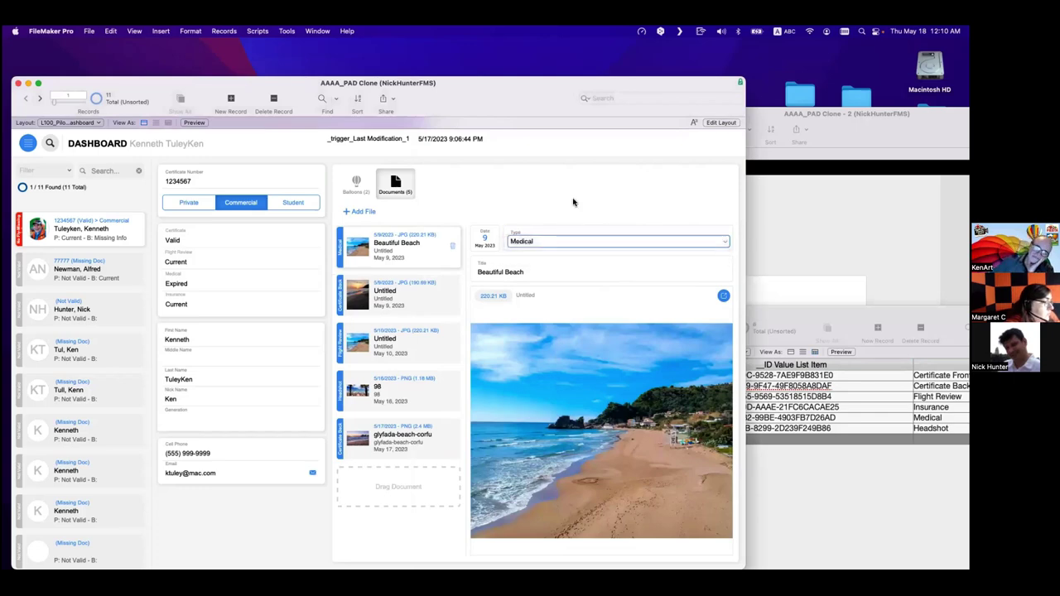
Check the value lists defined in the file, and close their definitions.
click(98, 32)
mouse_move(166, 124)
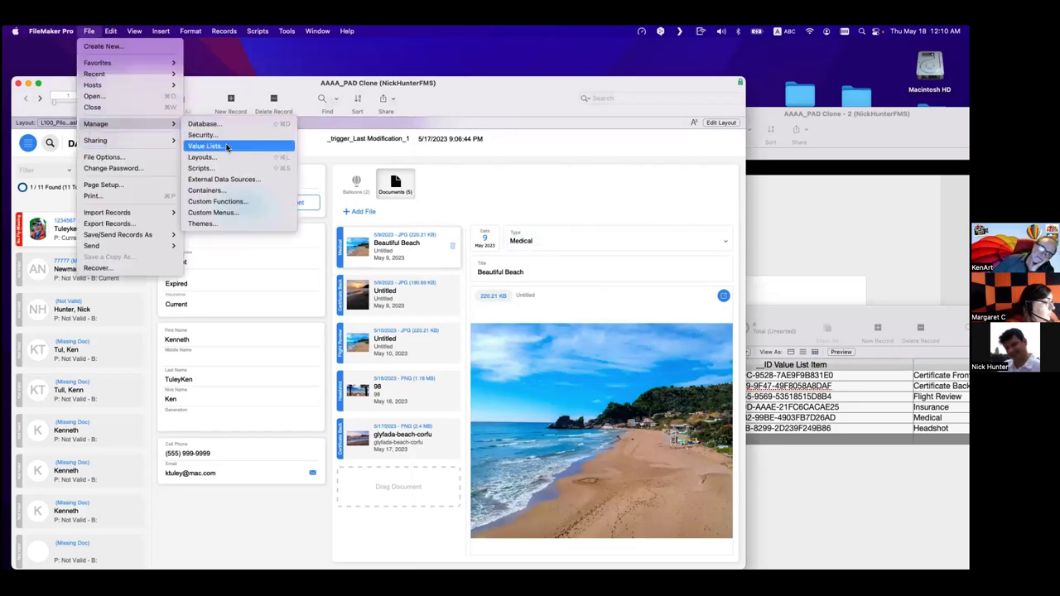
click(227, 147)
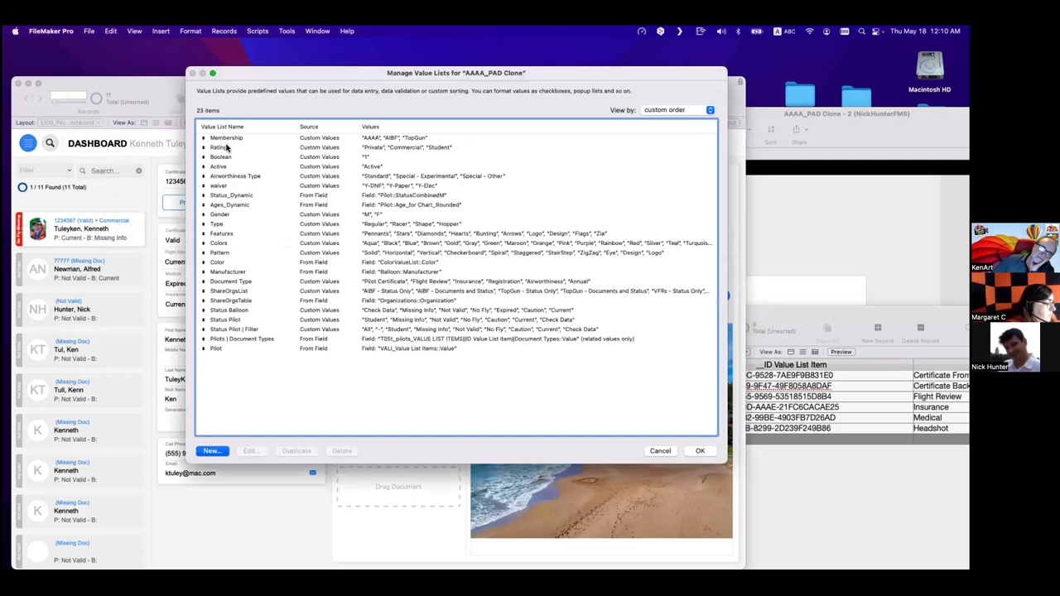
key(Escape)
click(287, 31)
click(416, 214)
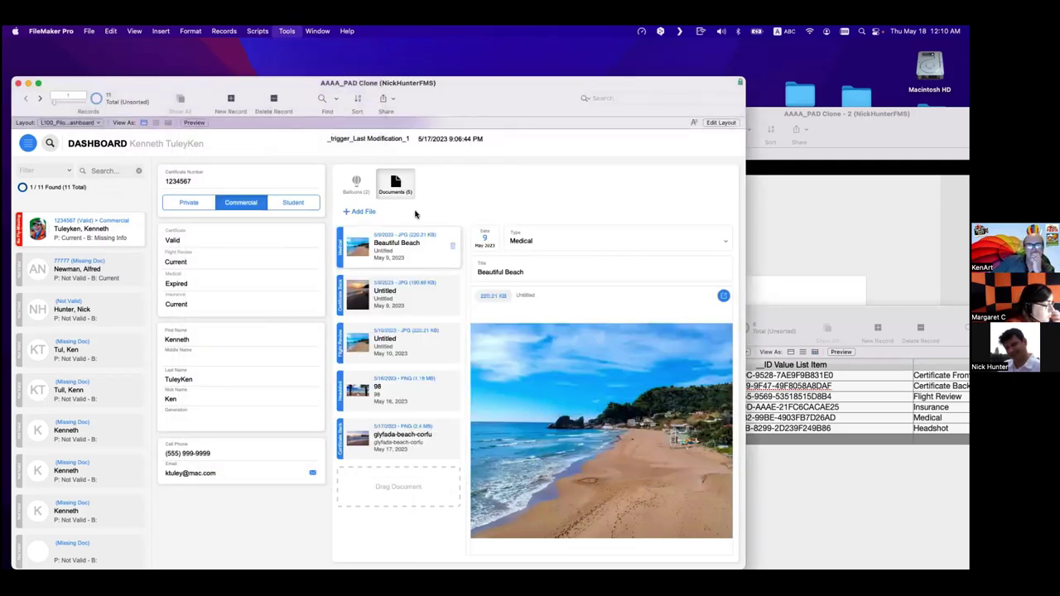
click(903, 488)
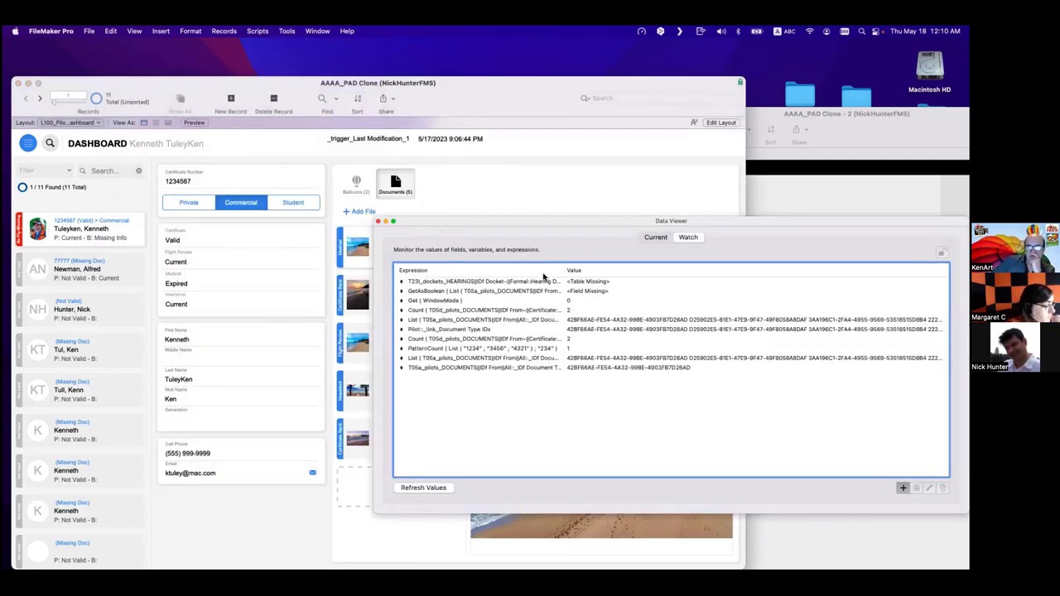
text(lis)
key(Return)
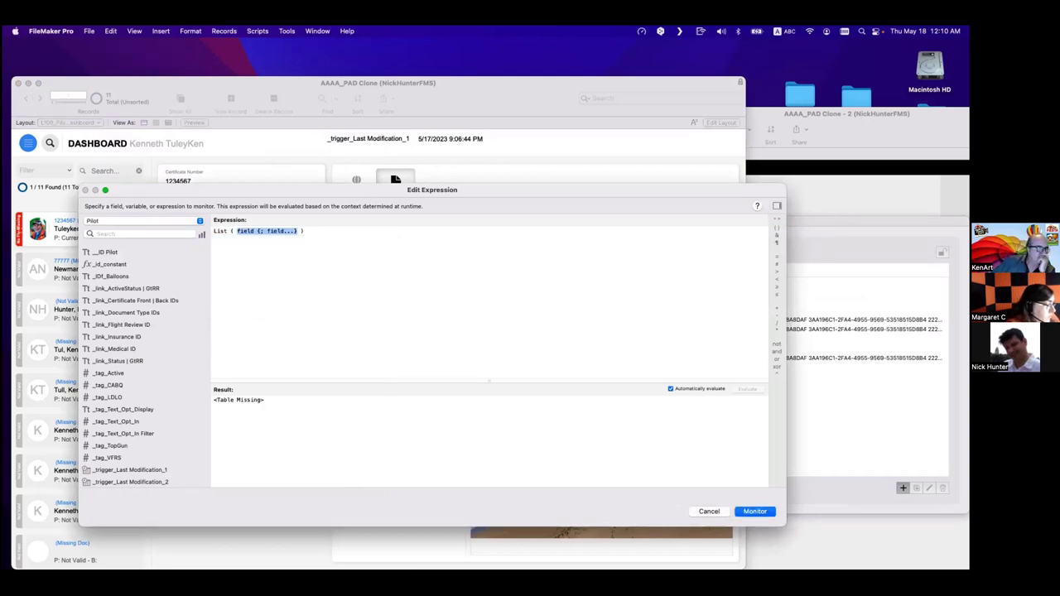
text(pilo)
scroll(300, 298, down, 3)
scroll(300, 298, up, 5)
scroll(300, 299, up, 5)
scroll(303, 298, up, 4)
key(Escape)
key(Escape)
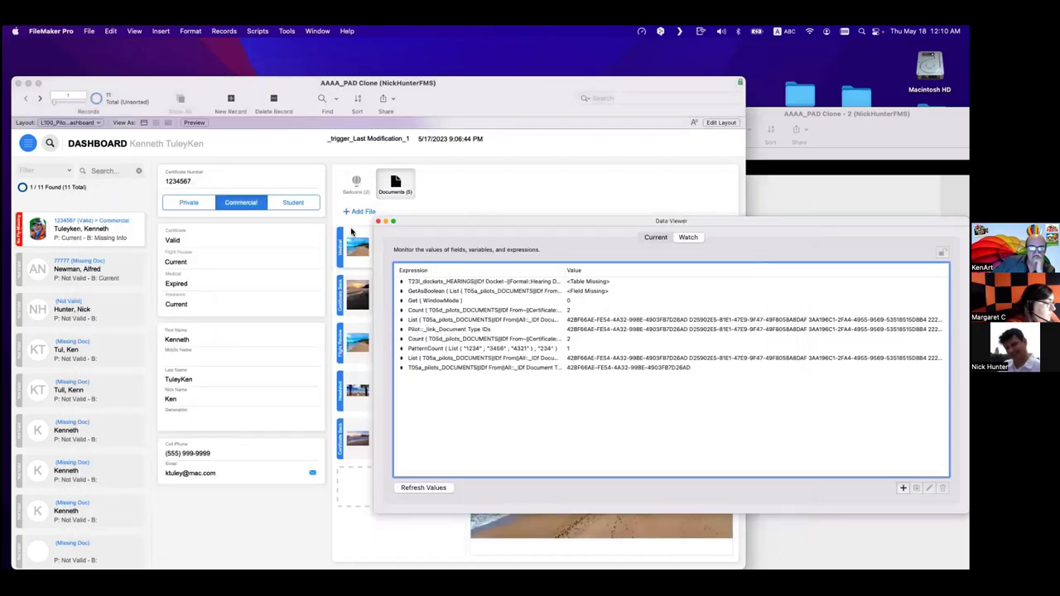
Look up Pilot's related value list items table occurrence in the database definition, and close it.
key(super+w)
key(super+shift+d)
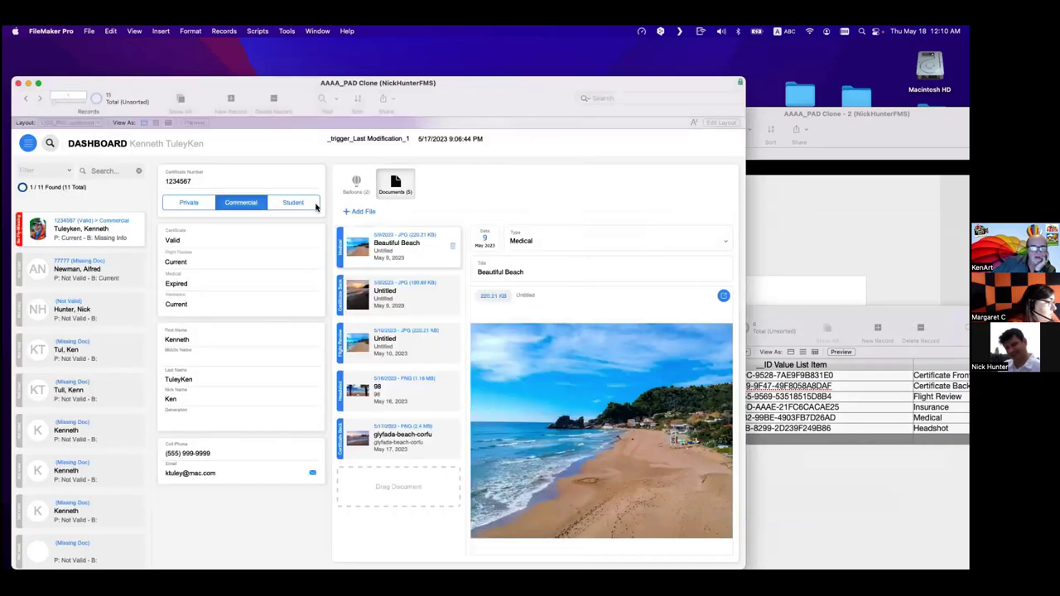
key(Return)
Evaluate List ( T05t_pilots_VALUE LIST ITEMS||ID Value List Item||Document Types::Value ) in the Data Viewer, and close the viewer.
click(286, 31)
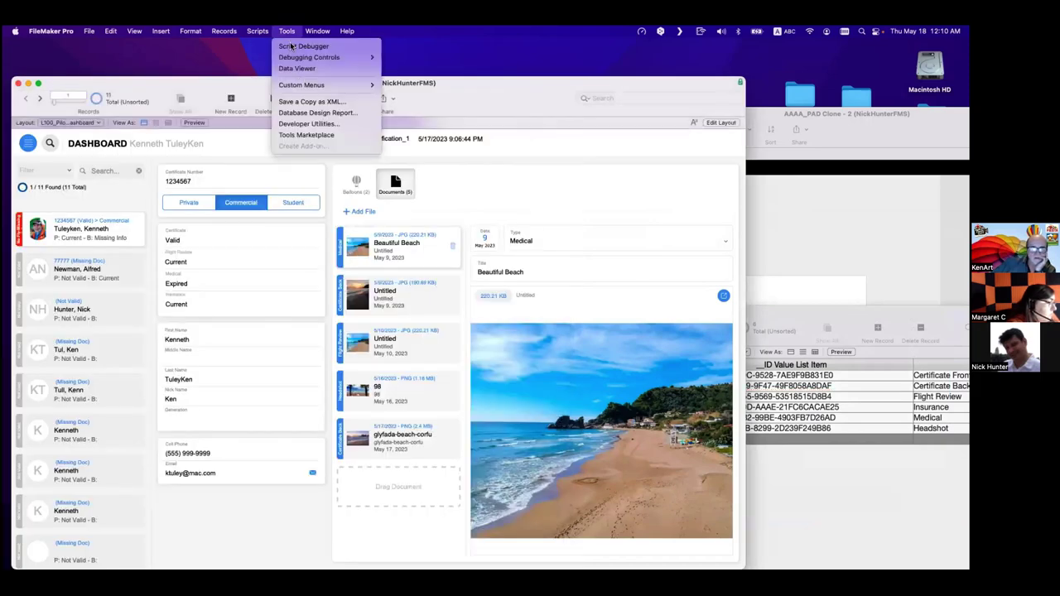
click(513, 257)
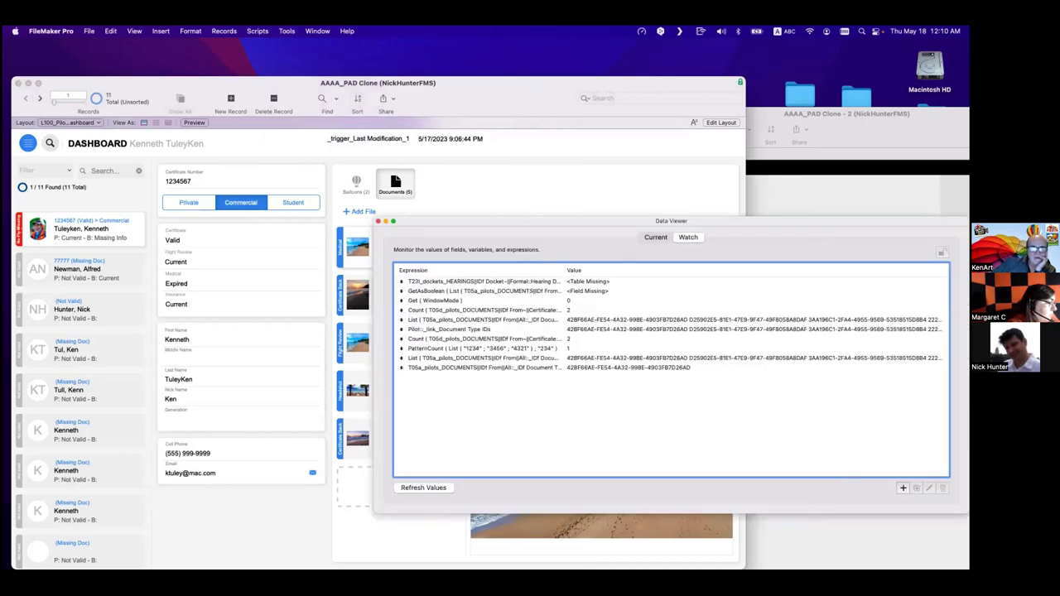
double_click(563, 352)
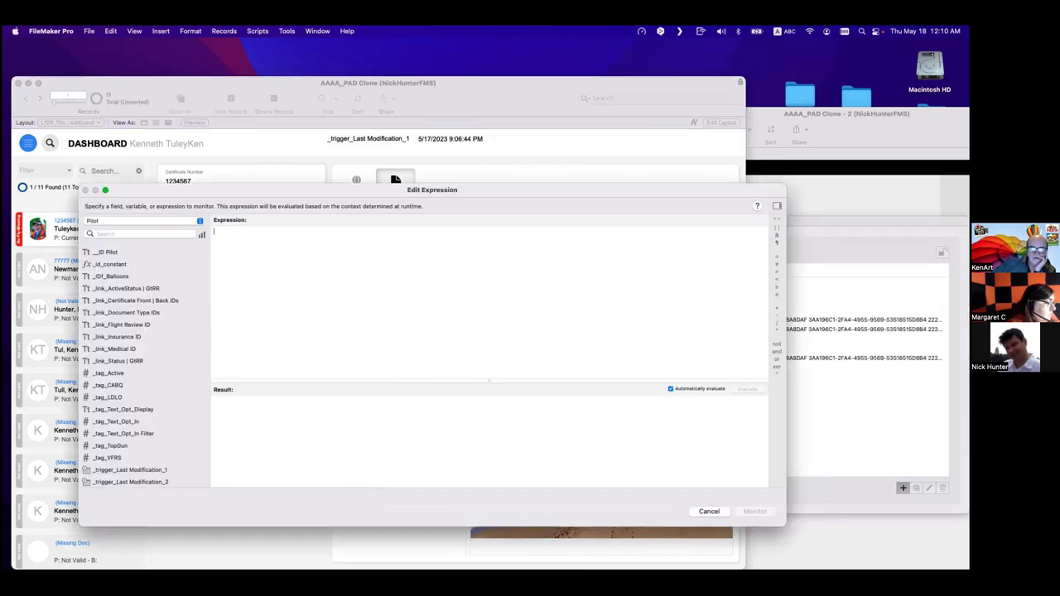
text(T05t_pilots_VALUE LIST ITEMS||ID Value List Item||Document Types::)
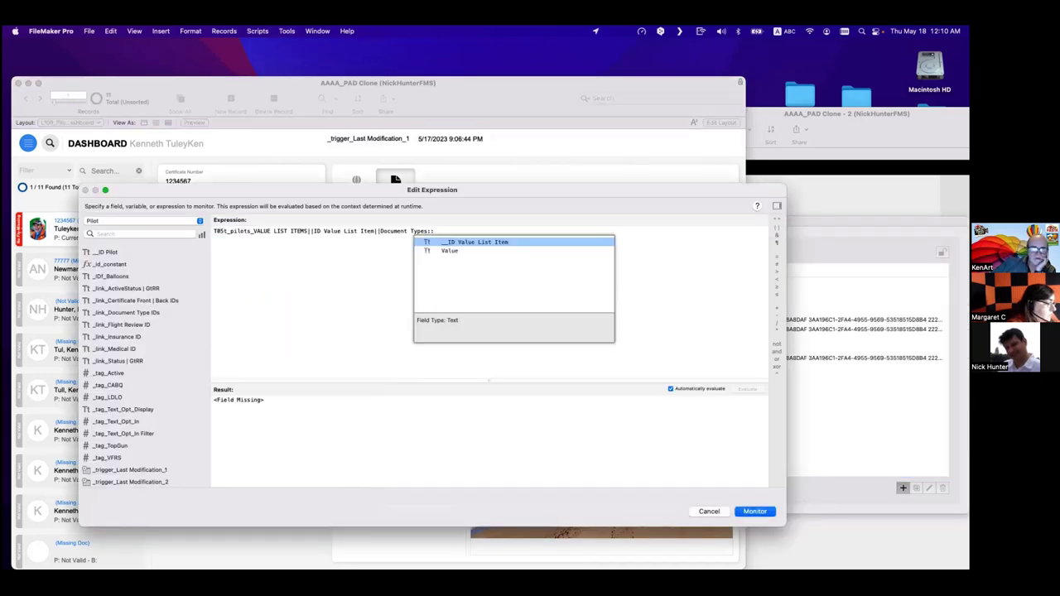
key(Down)
key(Return)
key(super+a)
key(super+x)
text(List)
key(Return)
key(super+v)
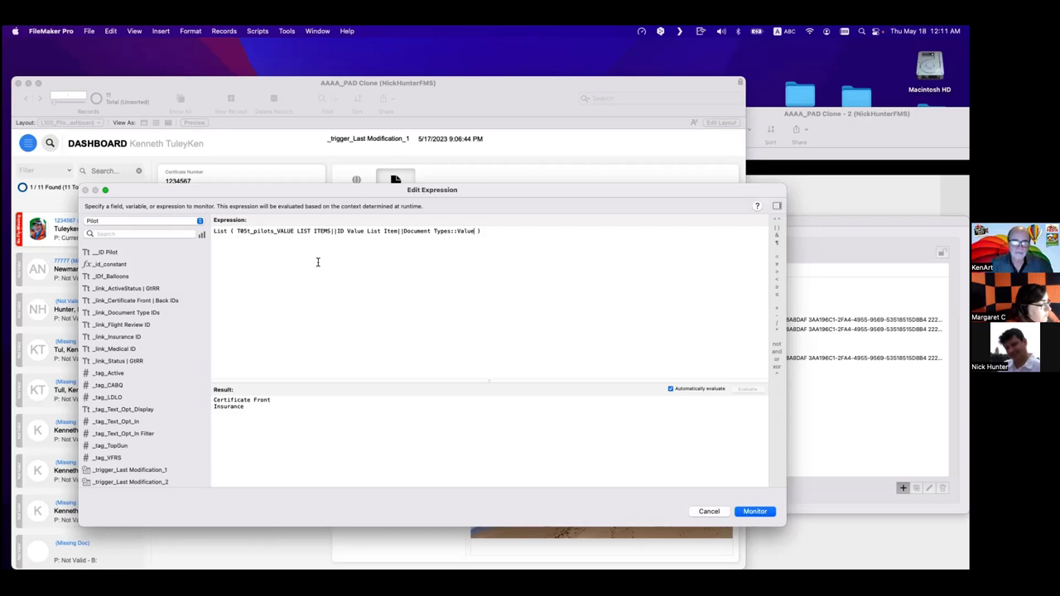
click(754, 511)
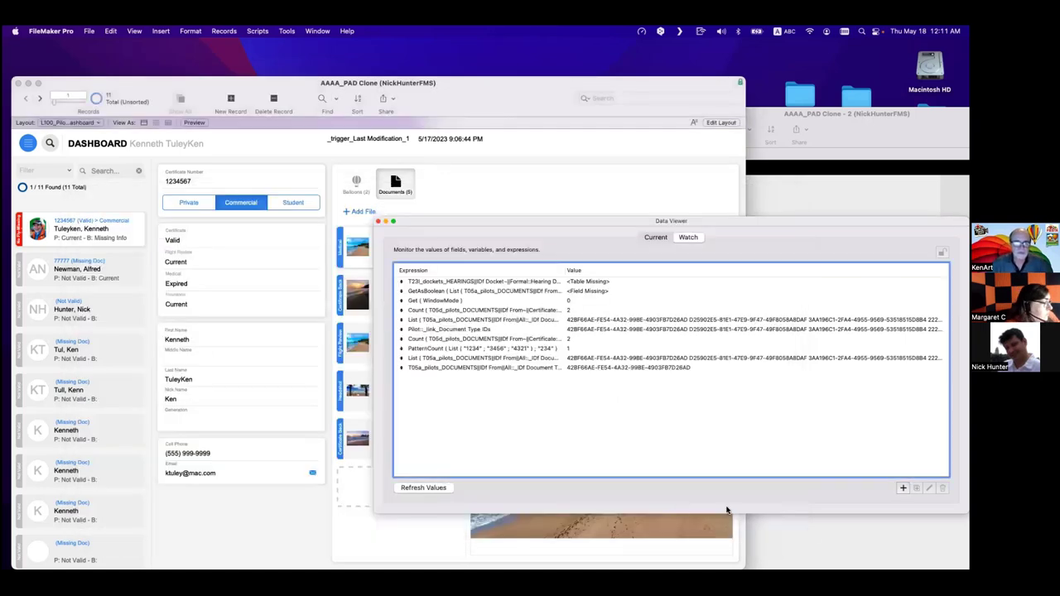
click(378, 221)
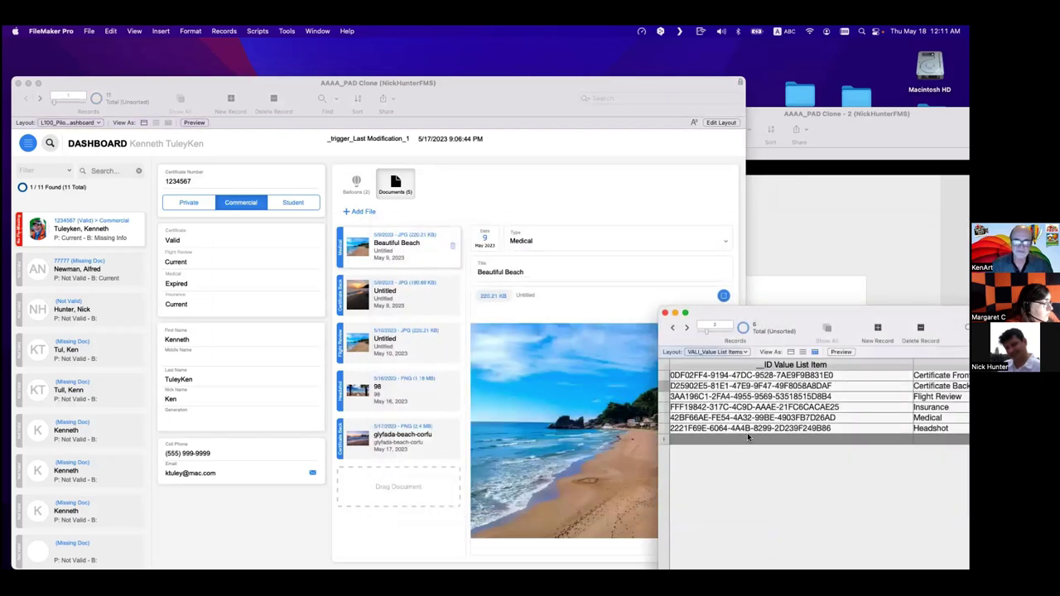
Remove the Medical ID and both Certificate Back IDs from the pilot's _link_Document Type IDs field, and commit the record.
click(749, 217)
drag(726, 311, 547, 292)
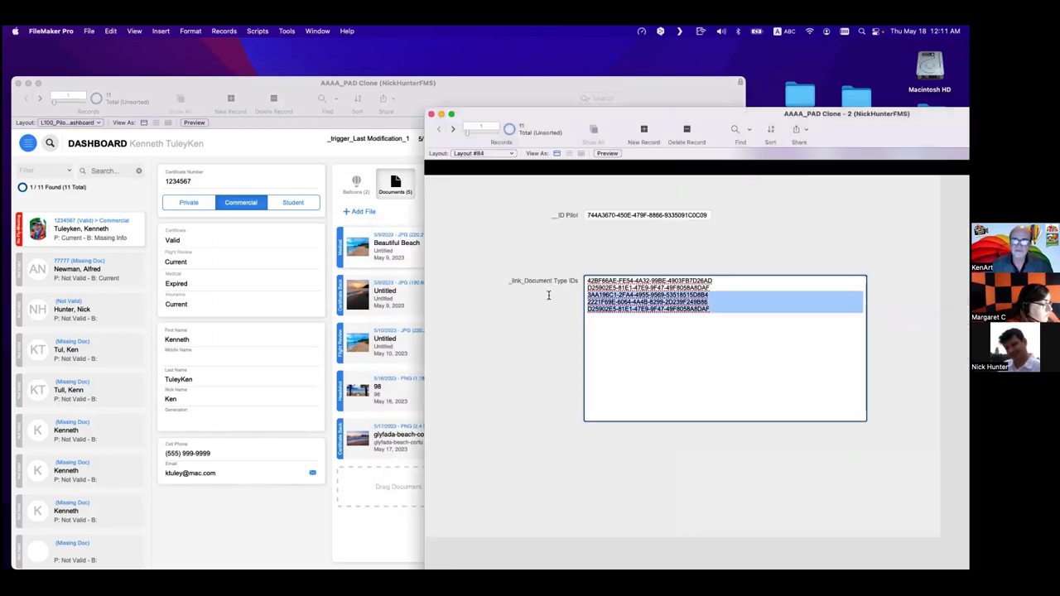
drag(726, 287, 568, 280)
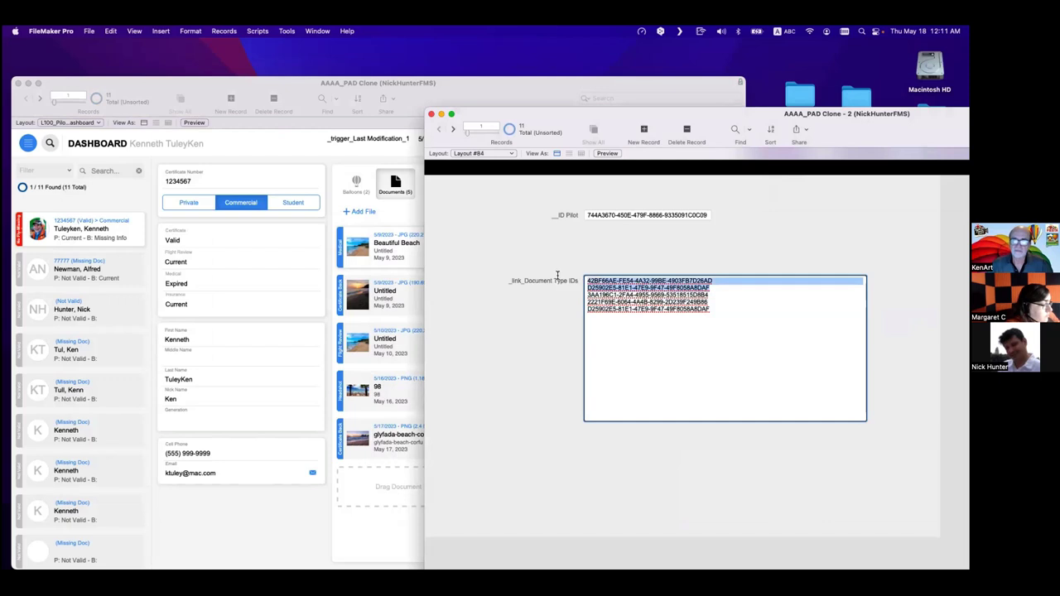
key(BackSpace)
drag(717, 303, 570, 301)
key(BackSpace)
click(598, 279)
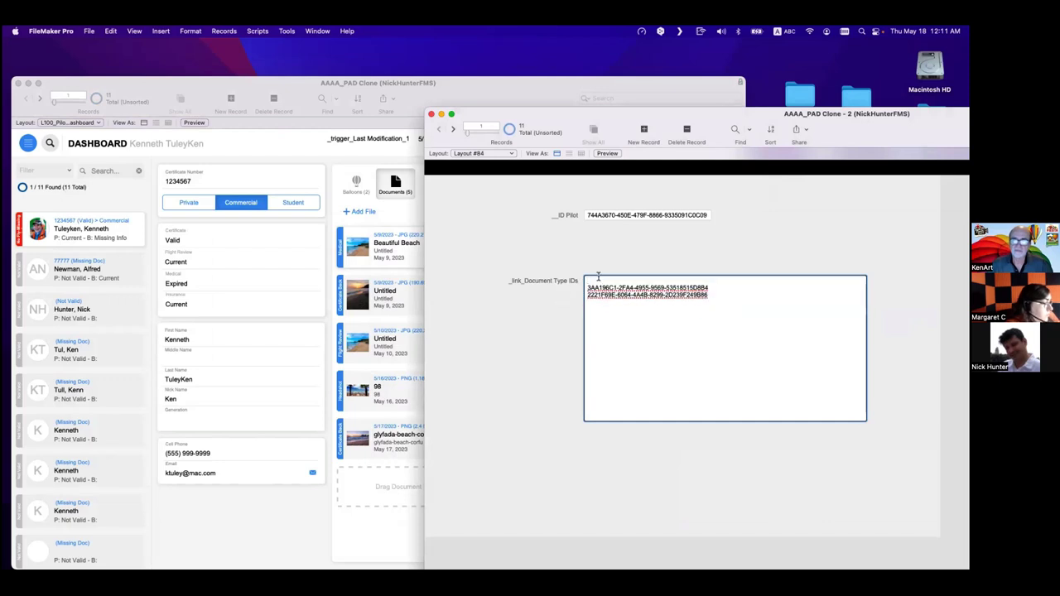
click(558, 259)
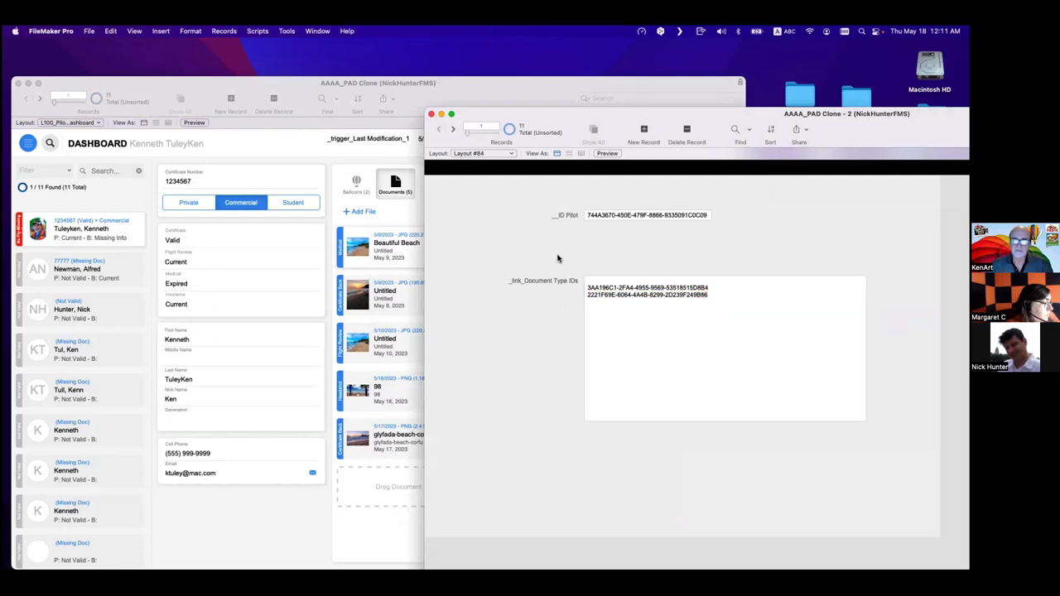
Re-evaluate the List of the T05t_pilots_VALUE LIST ITEMS Value field in the Data Viewer against the shortened IDs, and return to the pilot record.
click(287, 30)
click(292, 72)
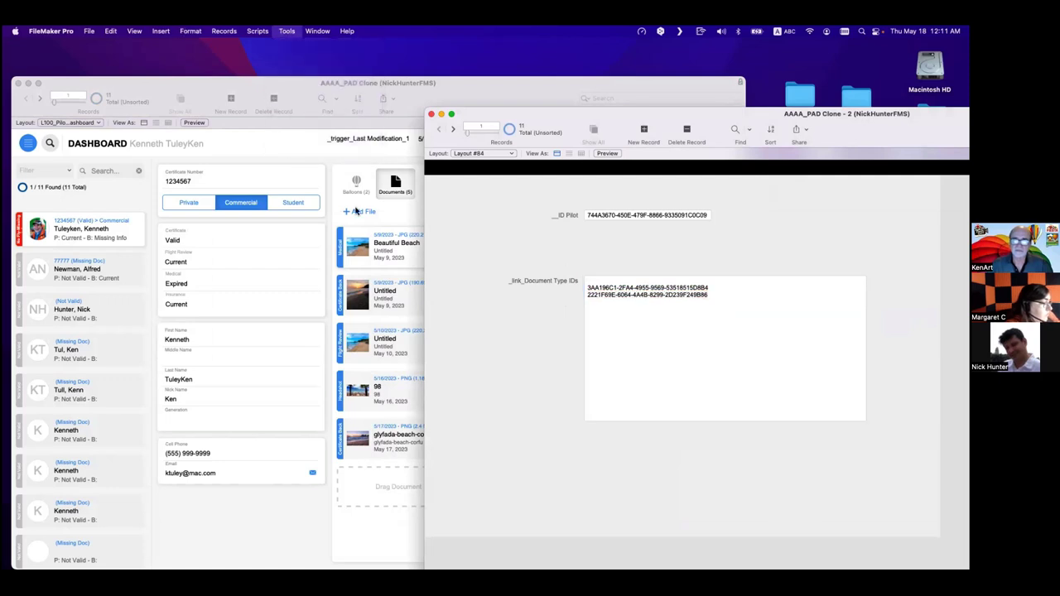
click(903, 487)
text(lis)
key(Return)
text(t05t_pilots_v)
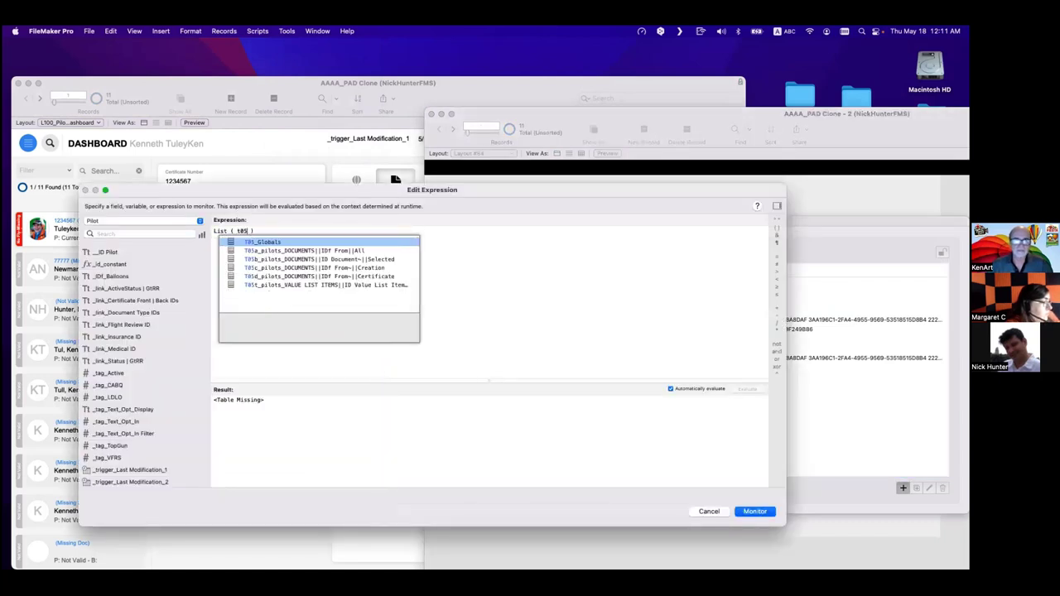
key(Return)
key(Return)
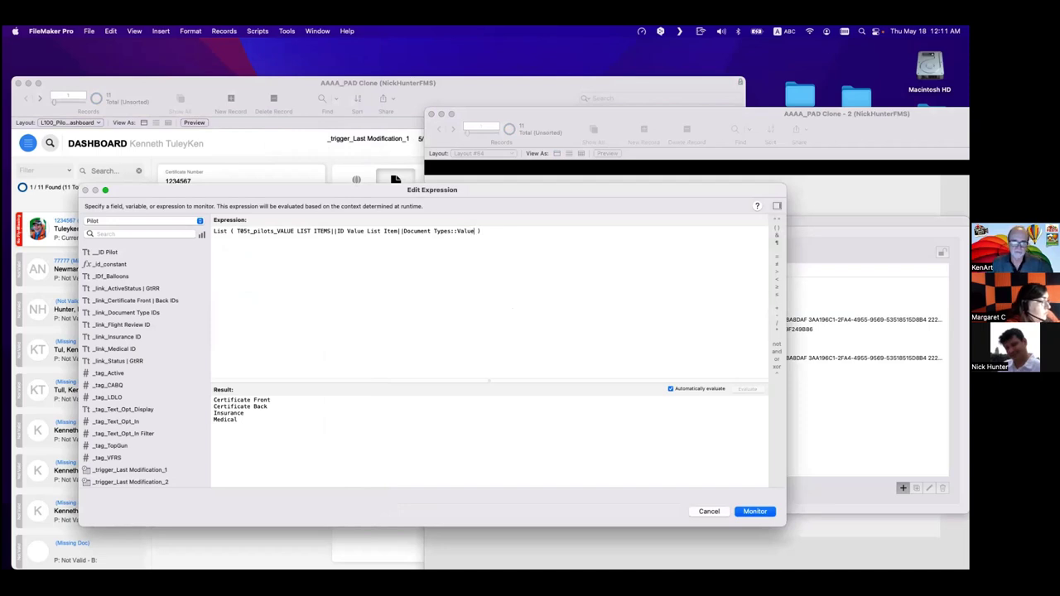
key(Return)
click(498, 252)
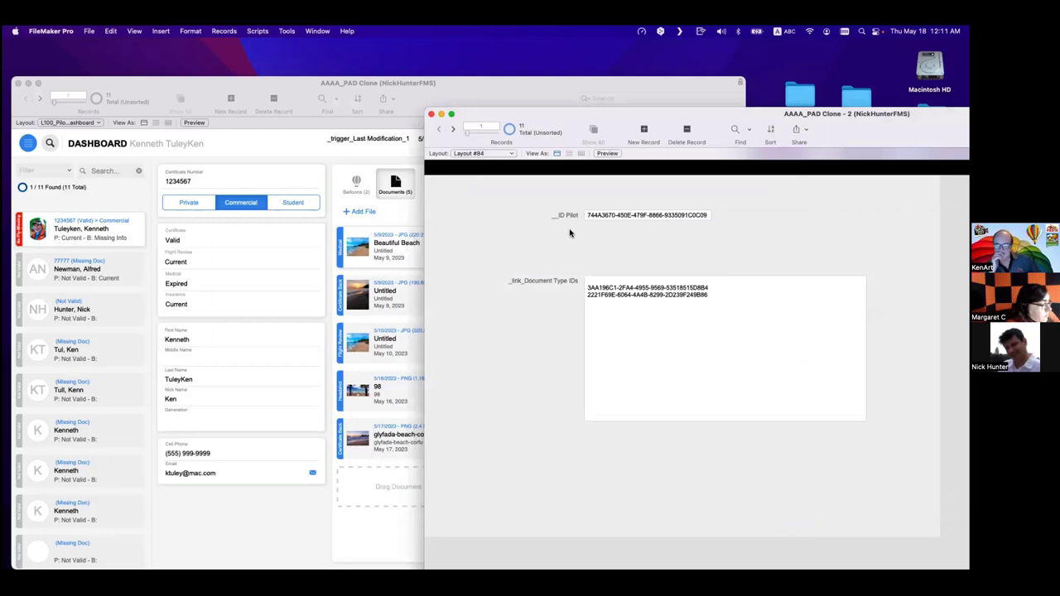
Use the dashboard's _trigger_Last Modification_1 field to restore all five entries in the pilot's _link_Document Type IDs field.
click(394, 152)
click(455, 141)
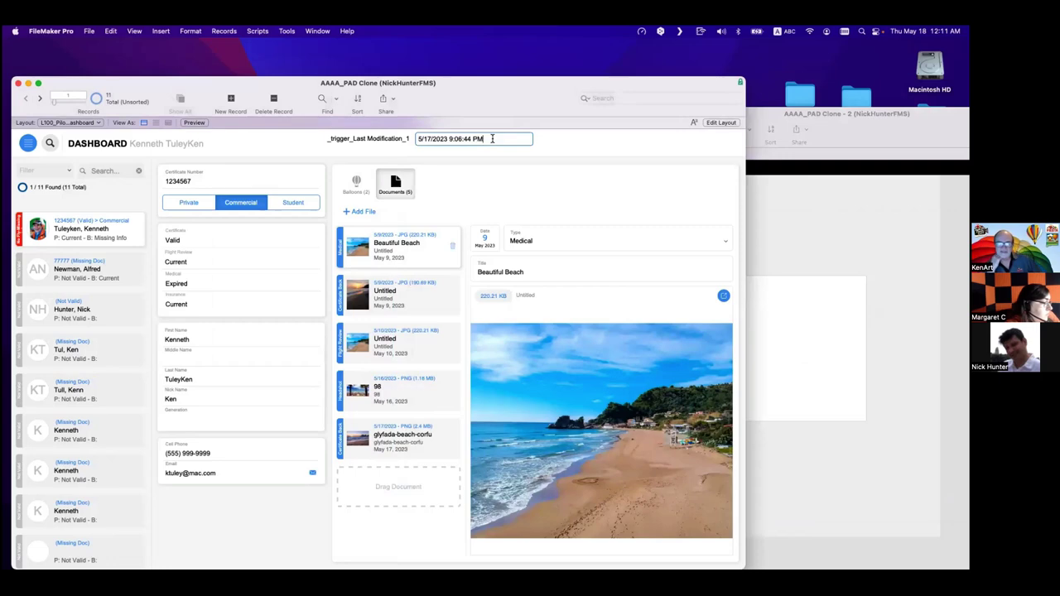
click(759, 238)
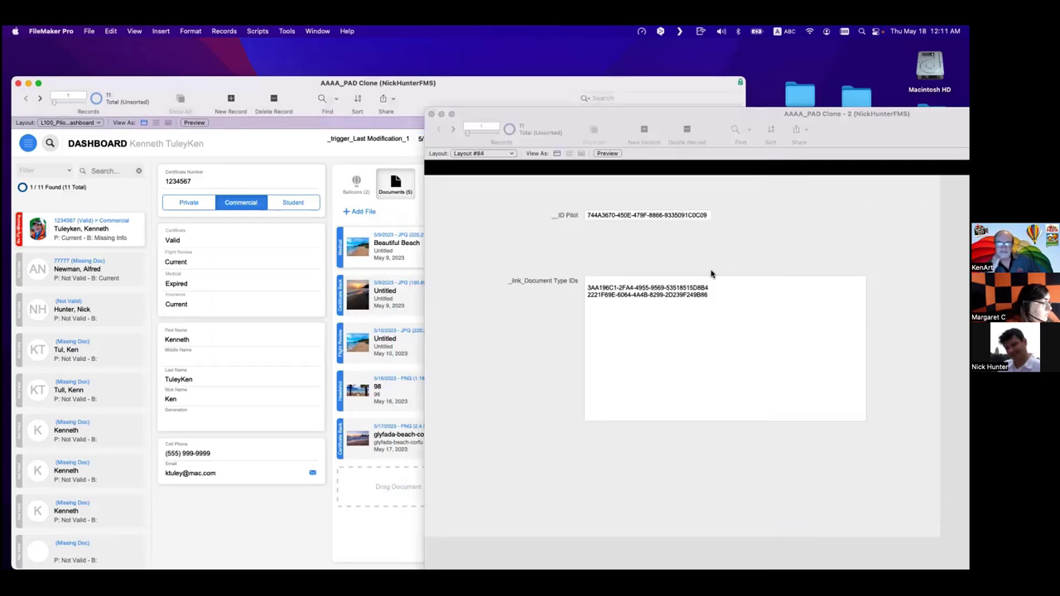
click(686, 300)
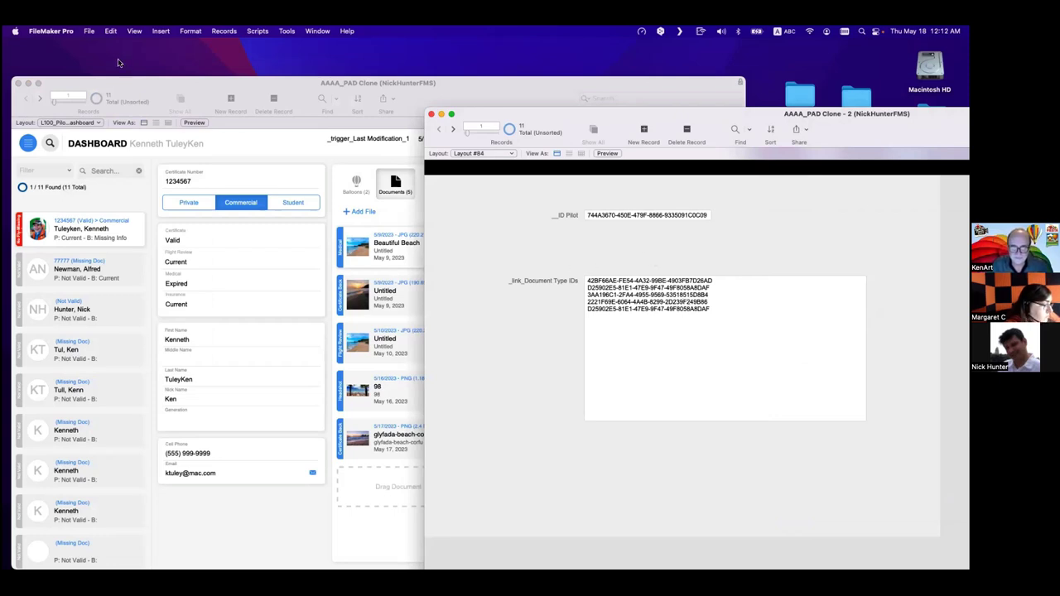
Open the field specification of the Pilots | Document Types value list.
click(89, 31)
mouse_move(132, 123)
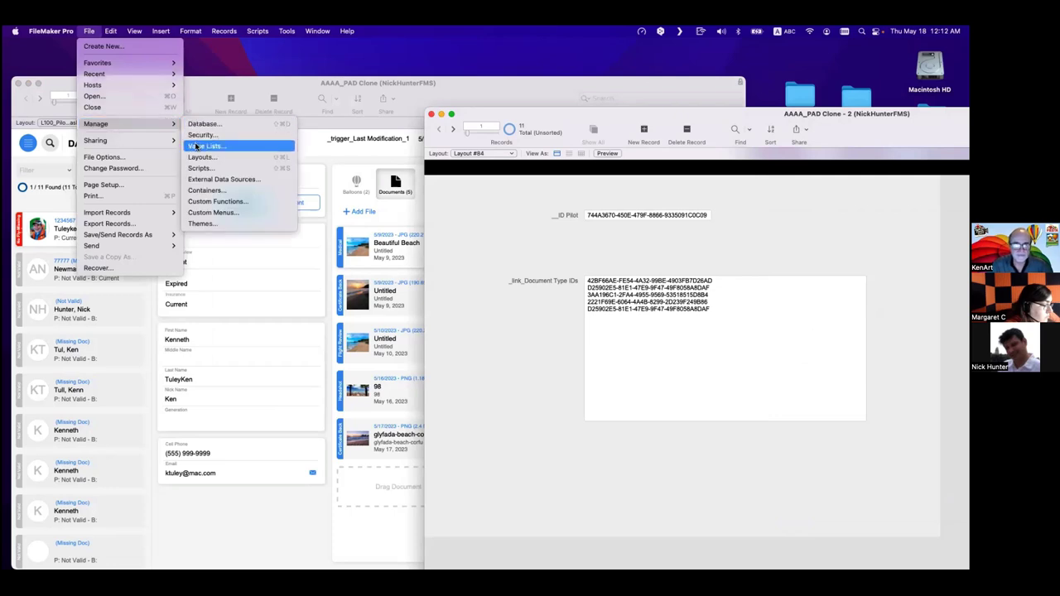
click(200, 147)
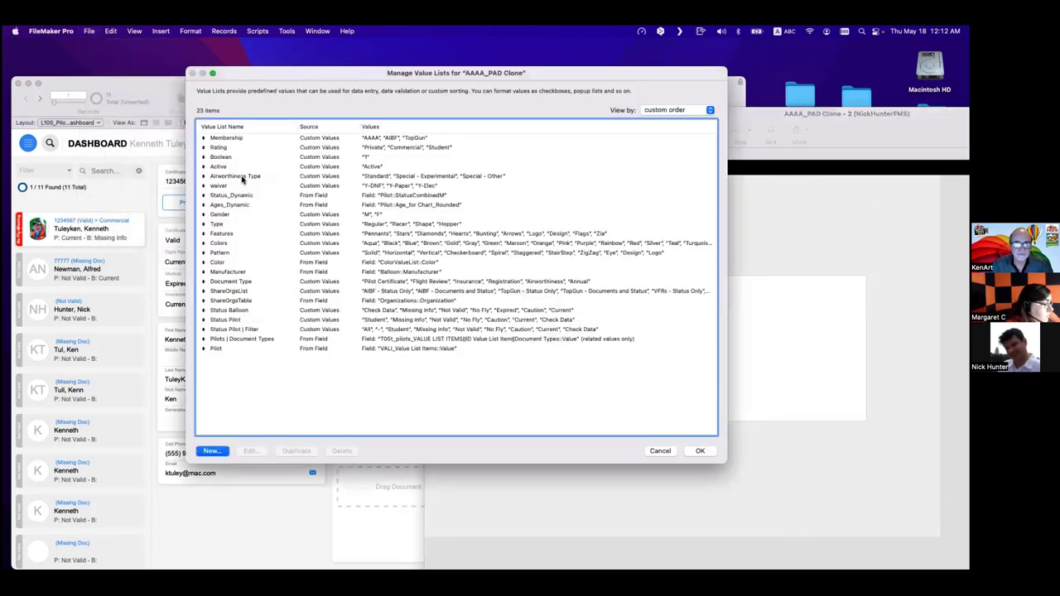
click(286, 342)
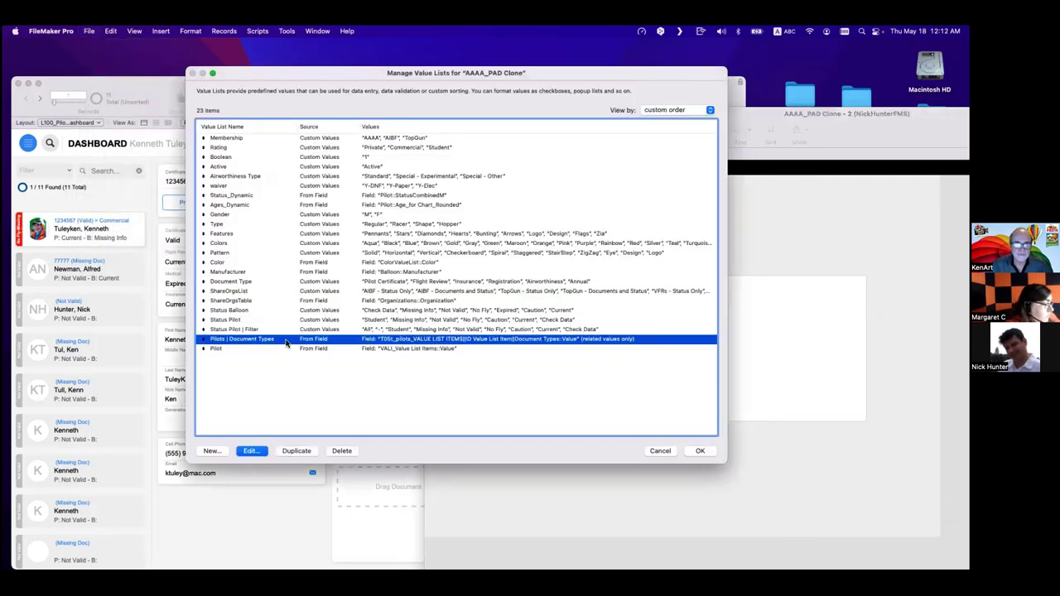
double_click(286, 342)
click(513, 175)
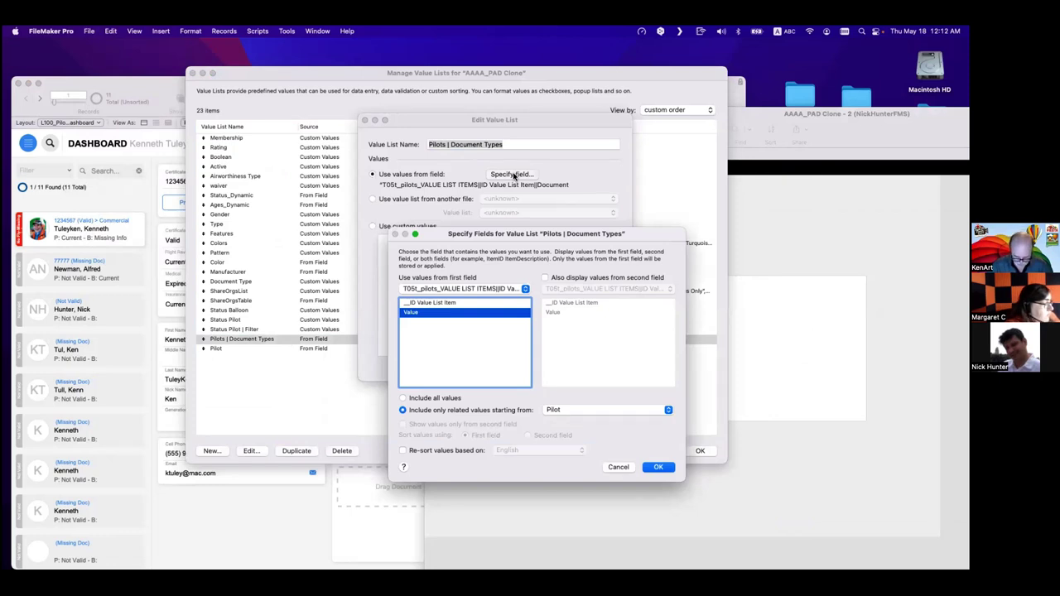
Inspect the value list's source table choices, keep T05t_pilots_VALUE LIST ITEMS||ID Value List Item||Document Types, and confirm the value list definitions.
click(416, 289)
click(415, 290)
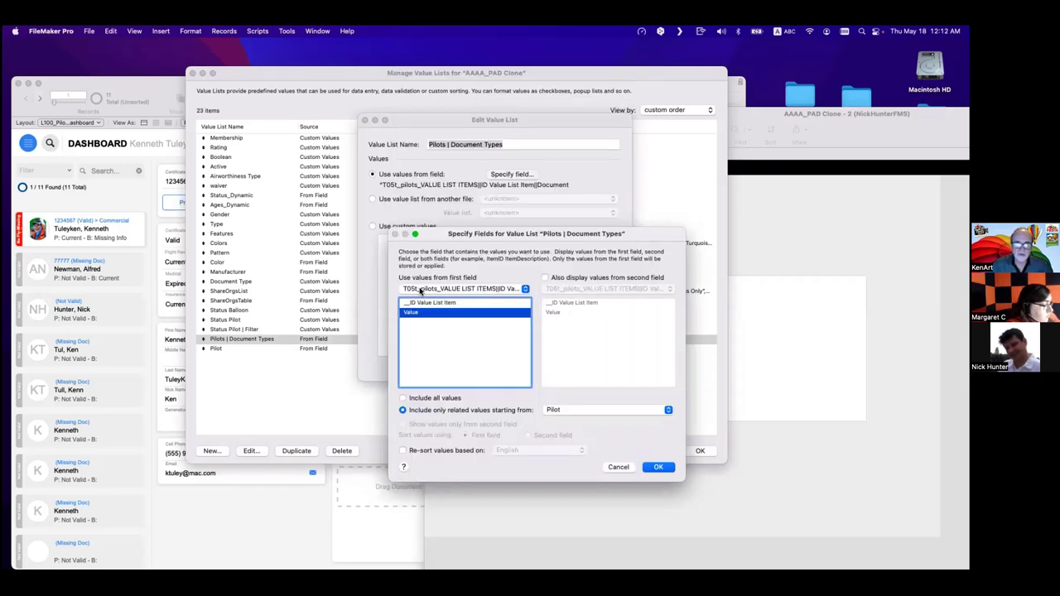
click(420, 290)
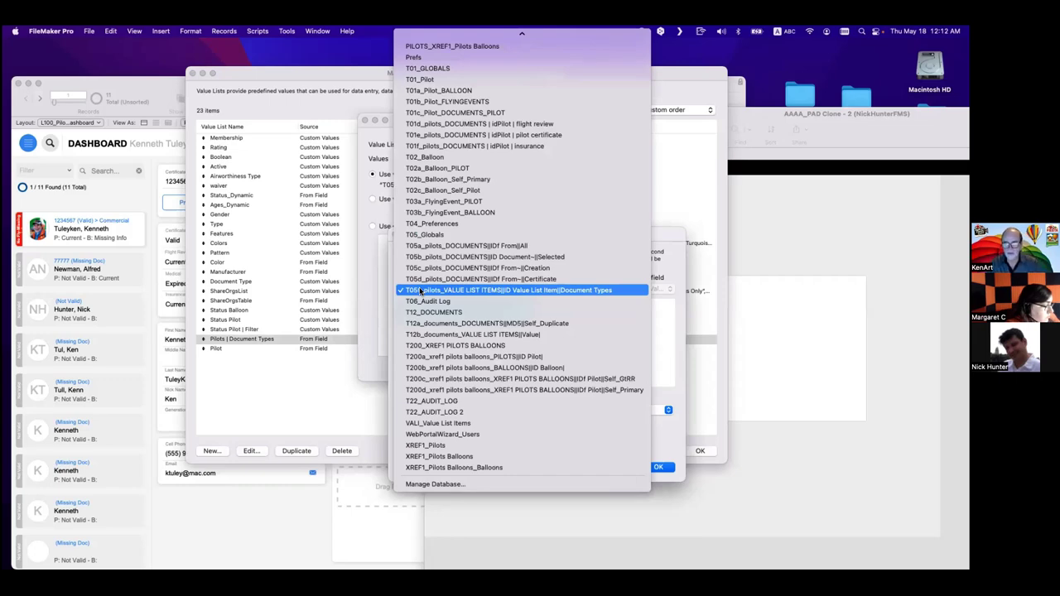
click(420, 290)
key(Return)
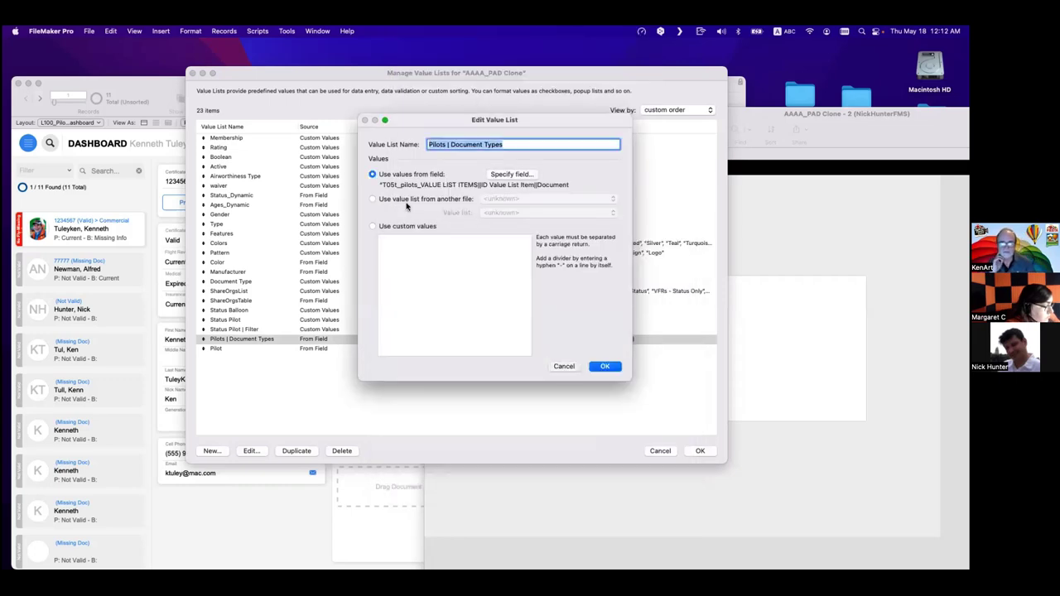
key(Return)
key(Return)
Examine the T05t_pilots_VALUE LIST ITEMS table occurrence and its Value field in the relationships graph.
key(super+shift+d)
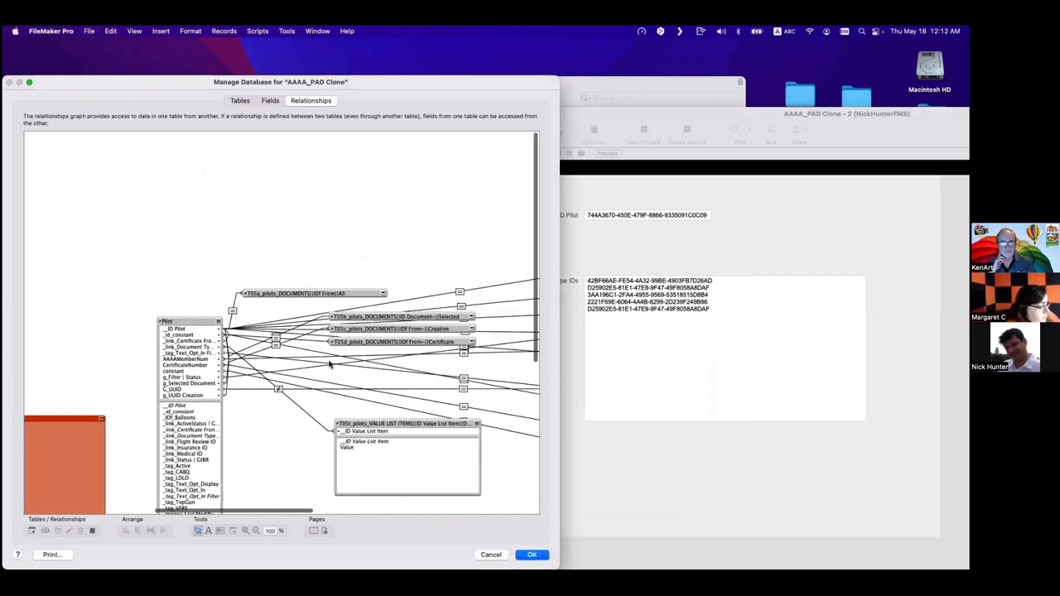
click(365, 424)
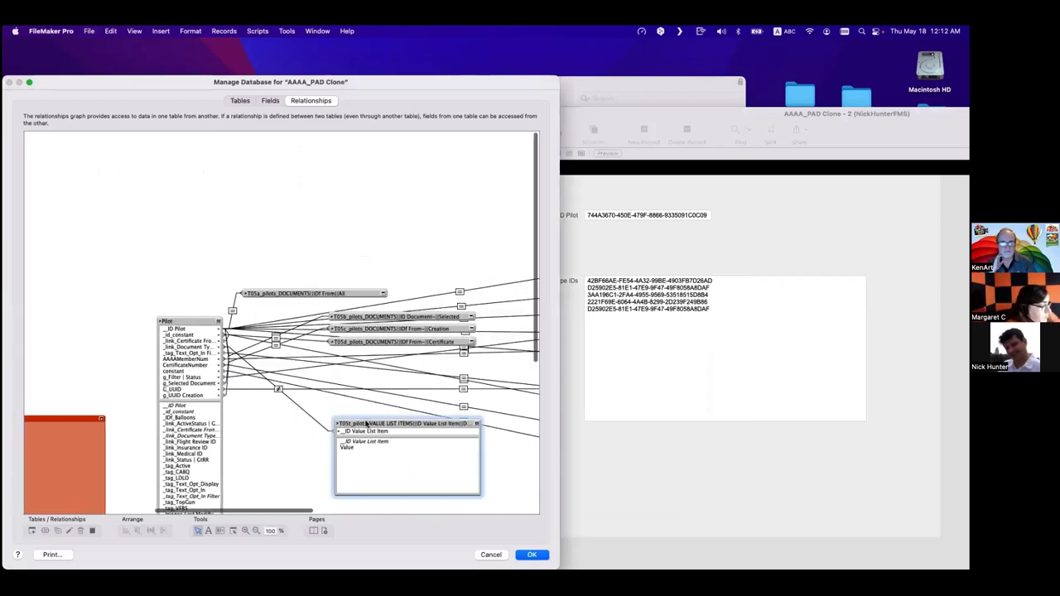
scroll(365, 424, right, 1)
click(345, 445)
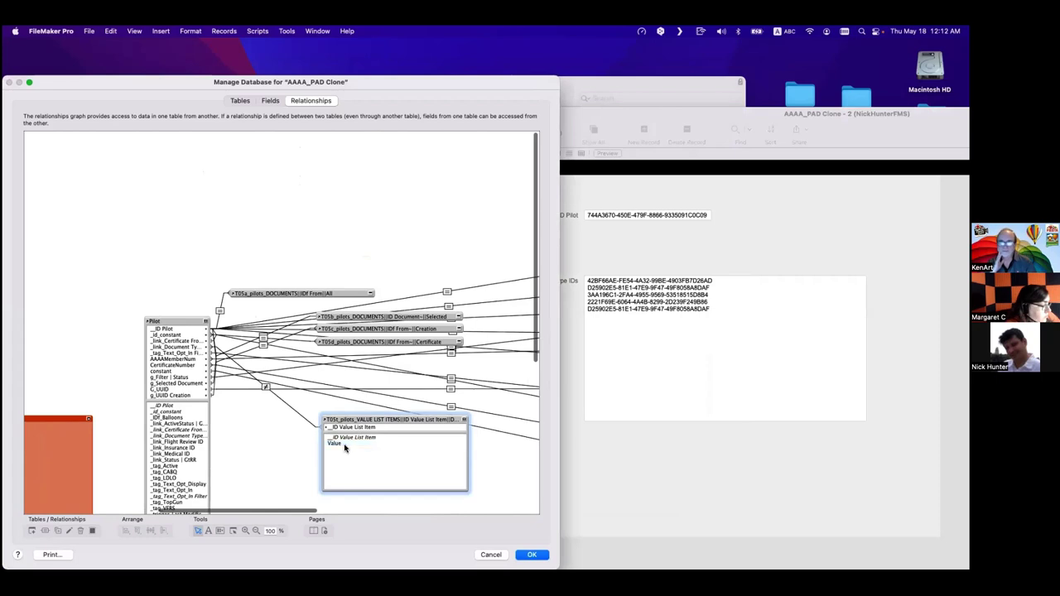
Trace the not-equal relationship from Pilot to T05t_pilots_VALUE LIST ITEMS and its Value field in the graph, and return to the value list settings.
double_click(346, 444)
key(Escape)
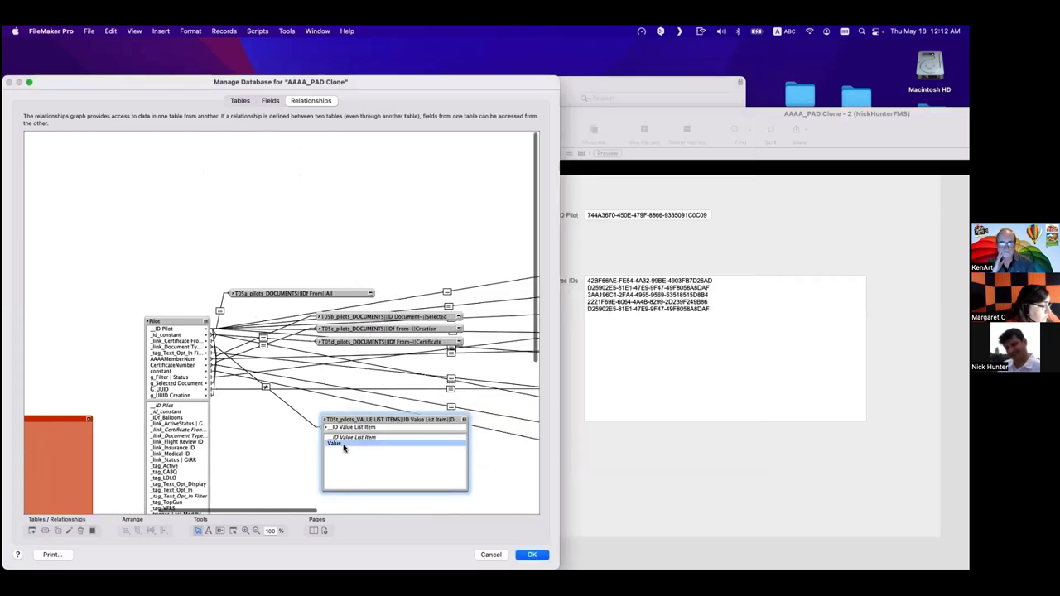
click(352, 419)
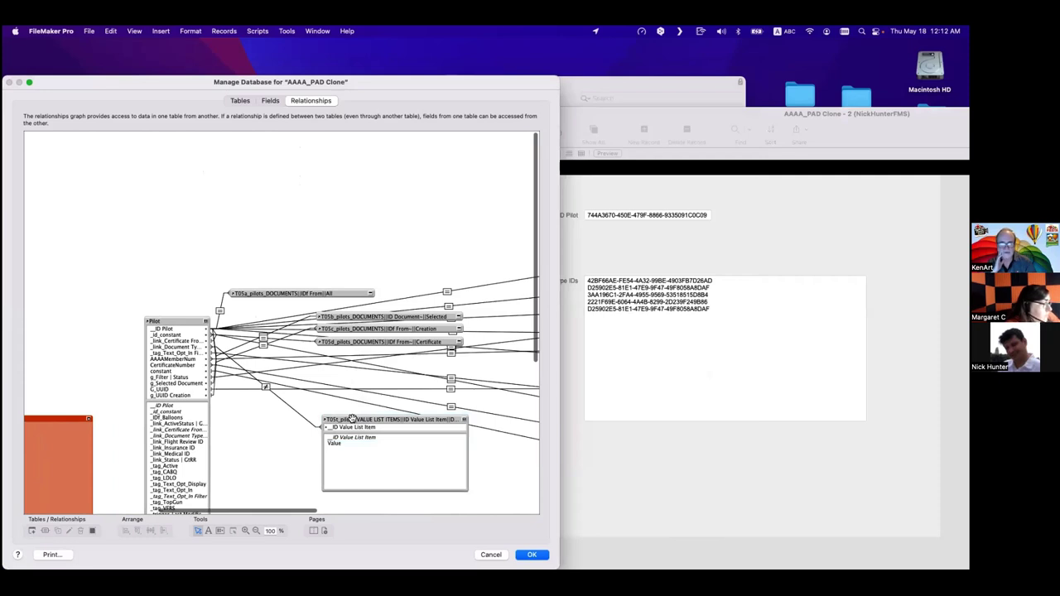
click(266, 388)
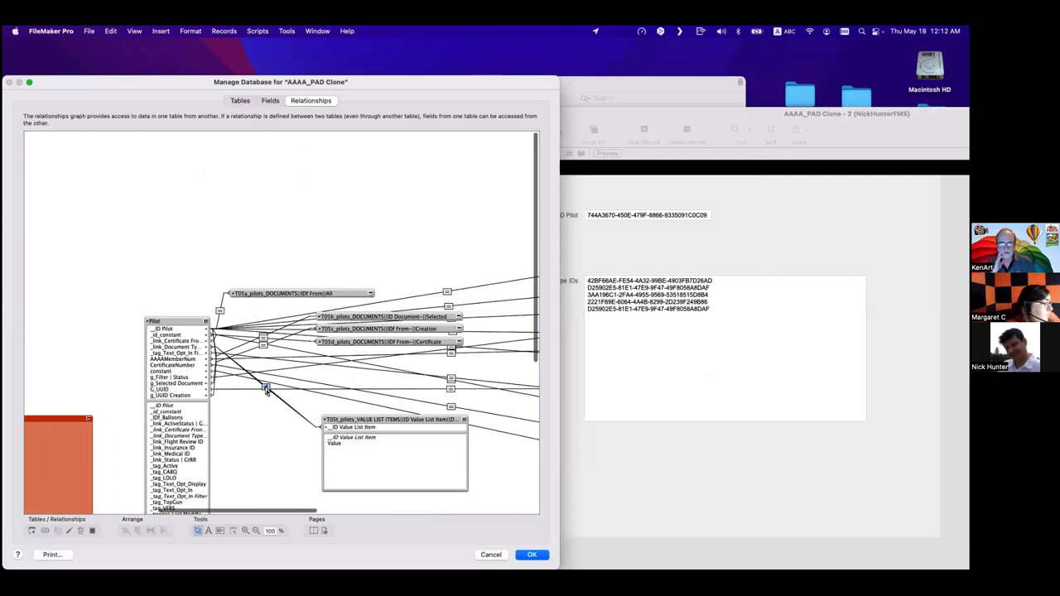
mouse_move(355, 423)
mouse_down()
mouse_move(333, 406)
mouse_move(348, 405)
mouse_up()
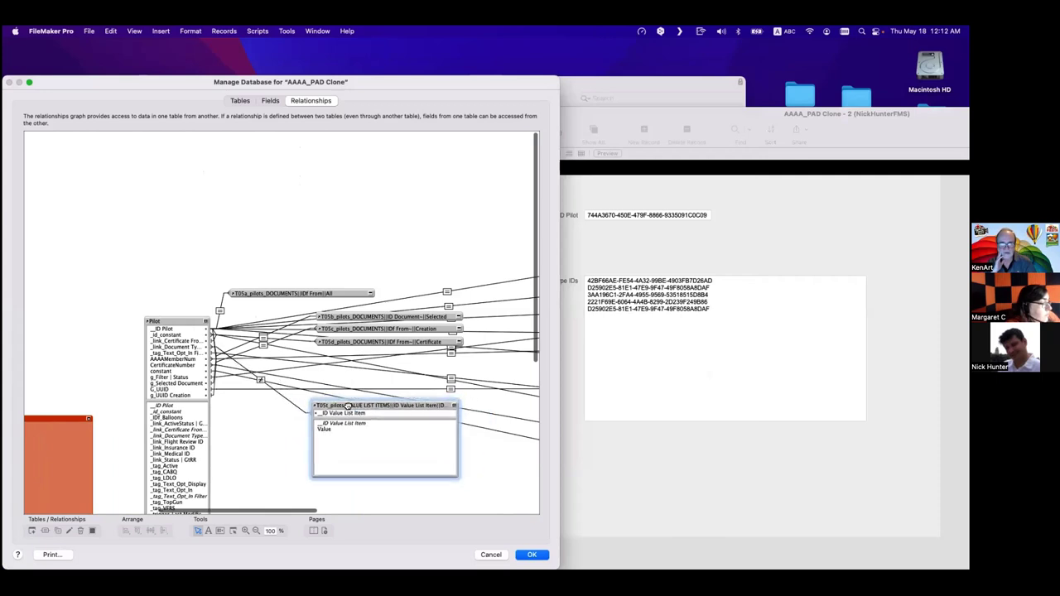
click(259, 381)
click(168, 321)
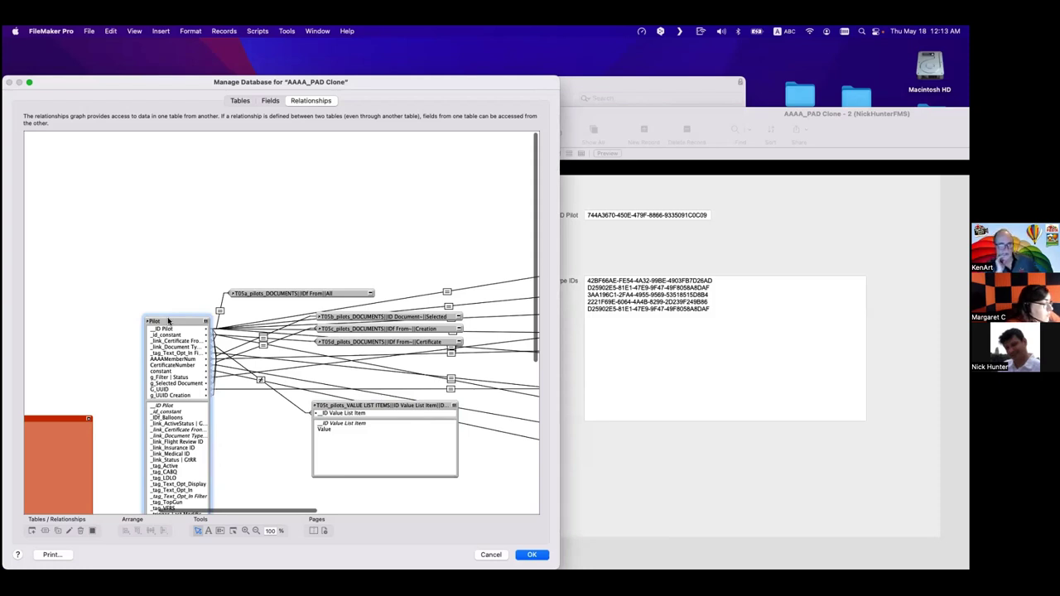
click(344, 405)
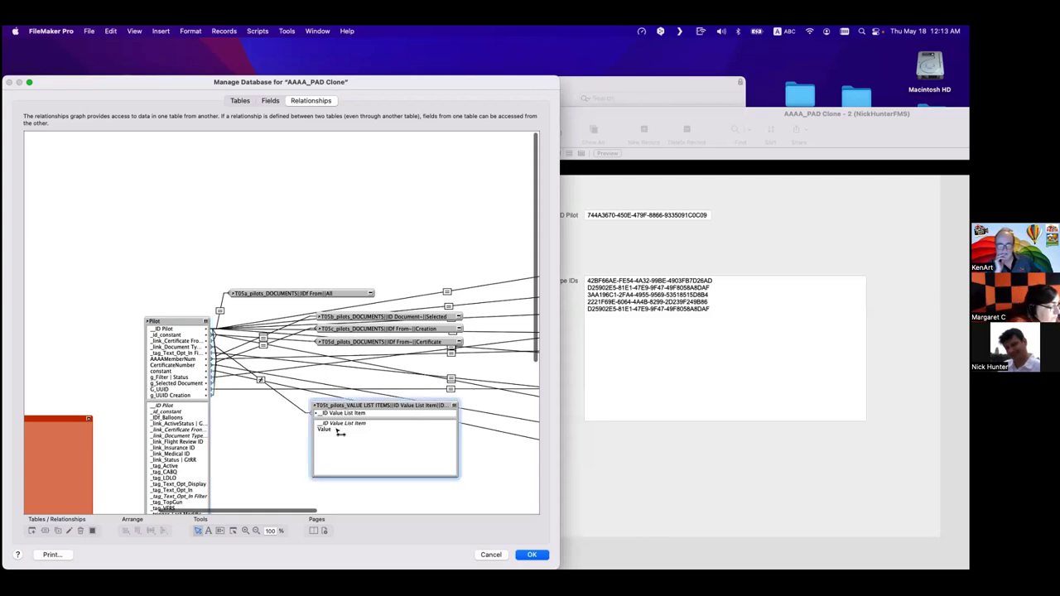
click(336, 430)
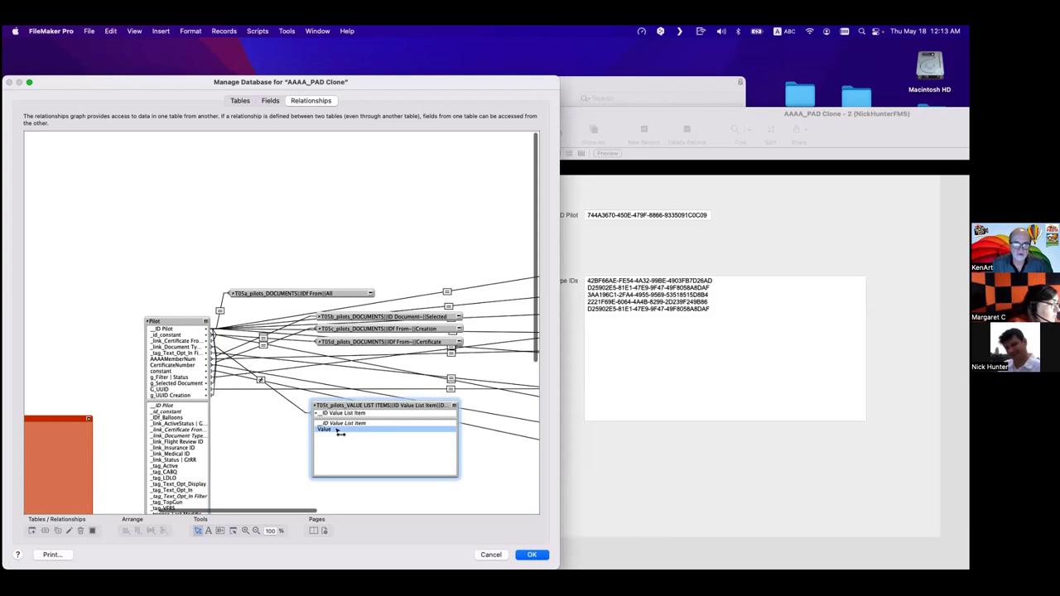
click(262, 380)
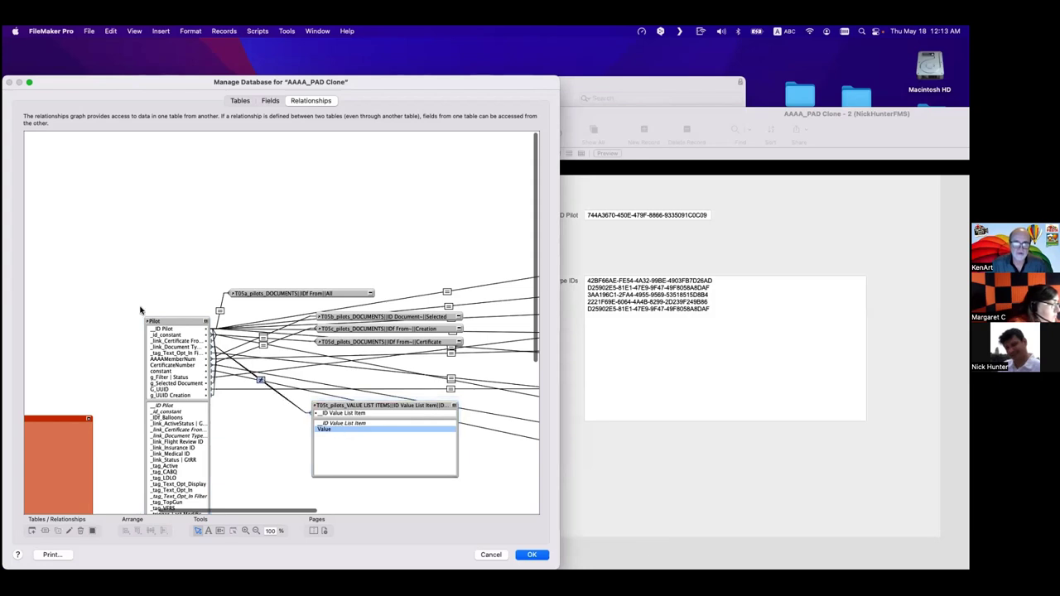
click(164, 321)
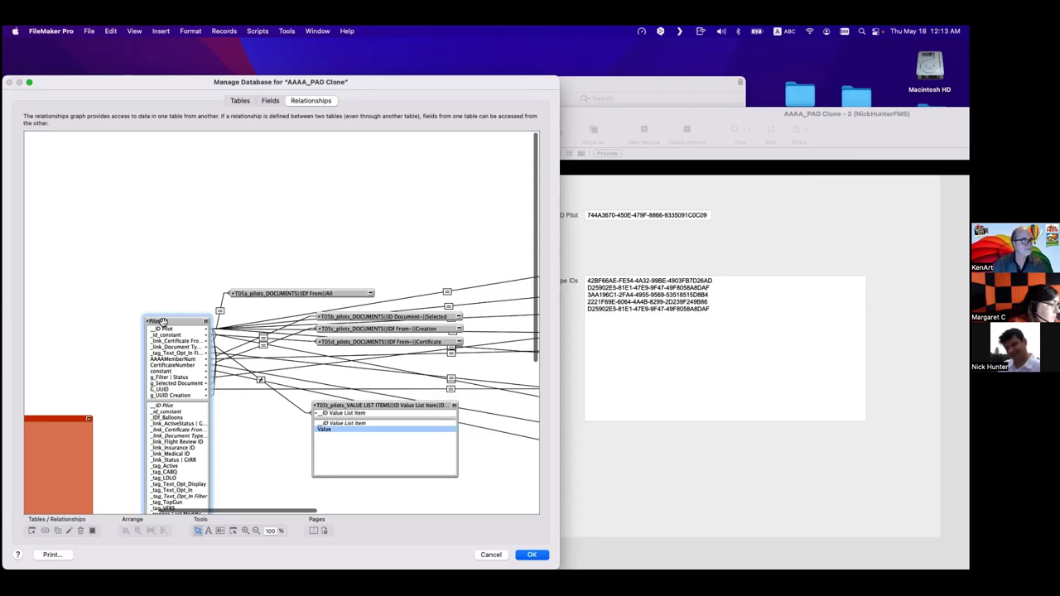
key(Escape)
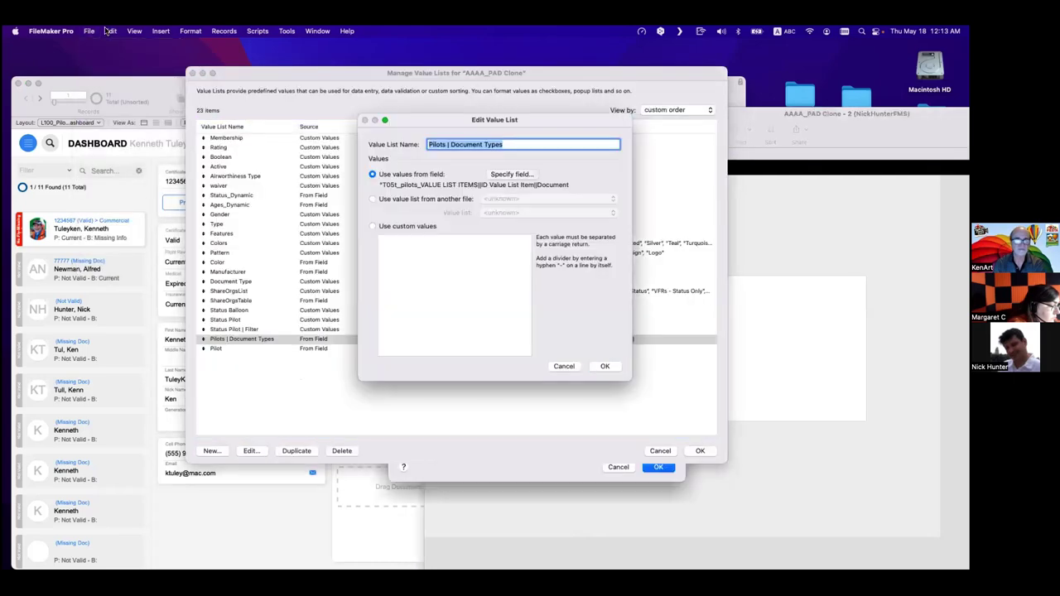
Keep the Pilots | Document Types value list on the T05t_pilots_VALUE LIST ITEMS Value field, include only related values starting from Pilot, and confirm all dialogs.
click(443, 290)
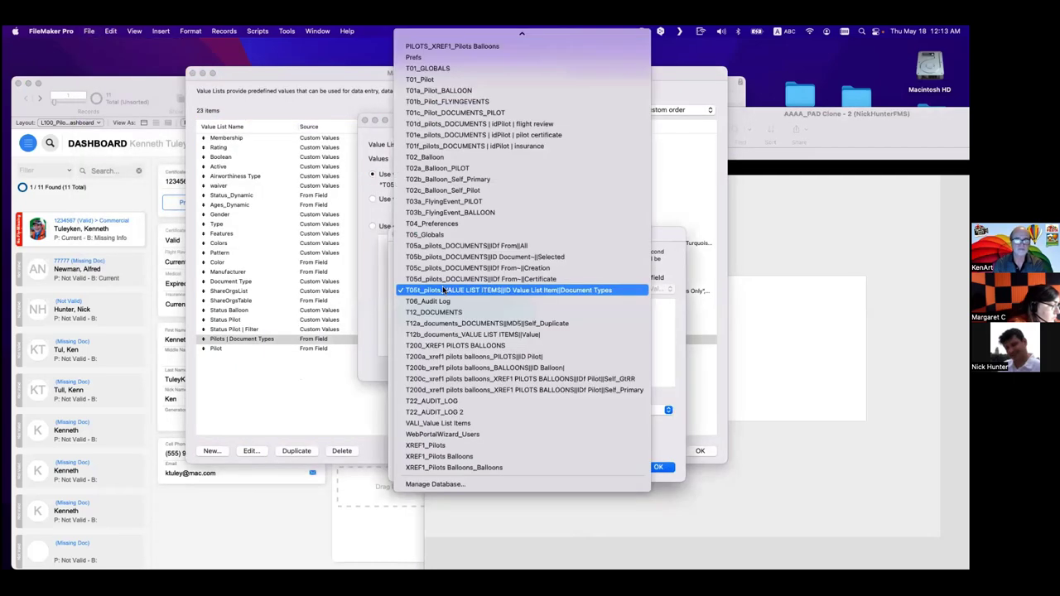
click(444, 290)
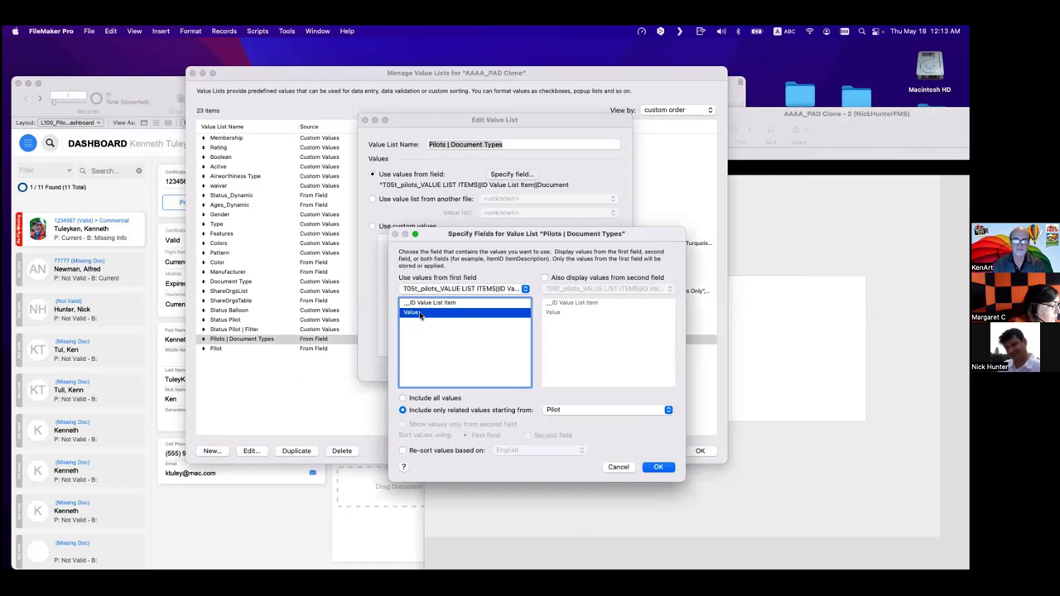
click(434, 400)
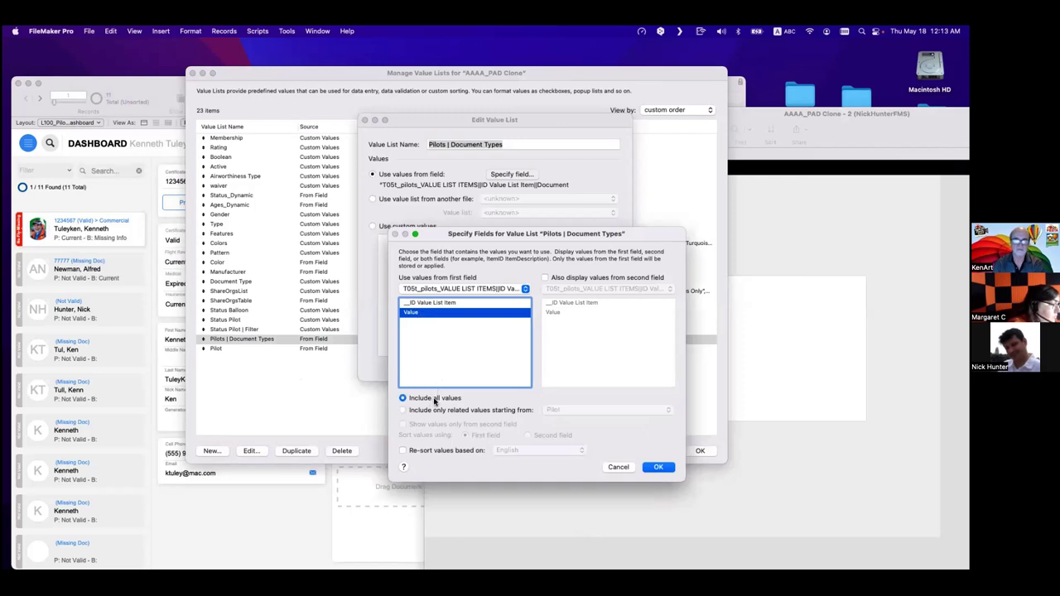
click(428, 411)
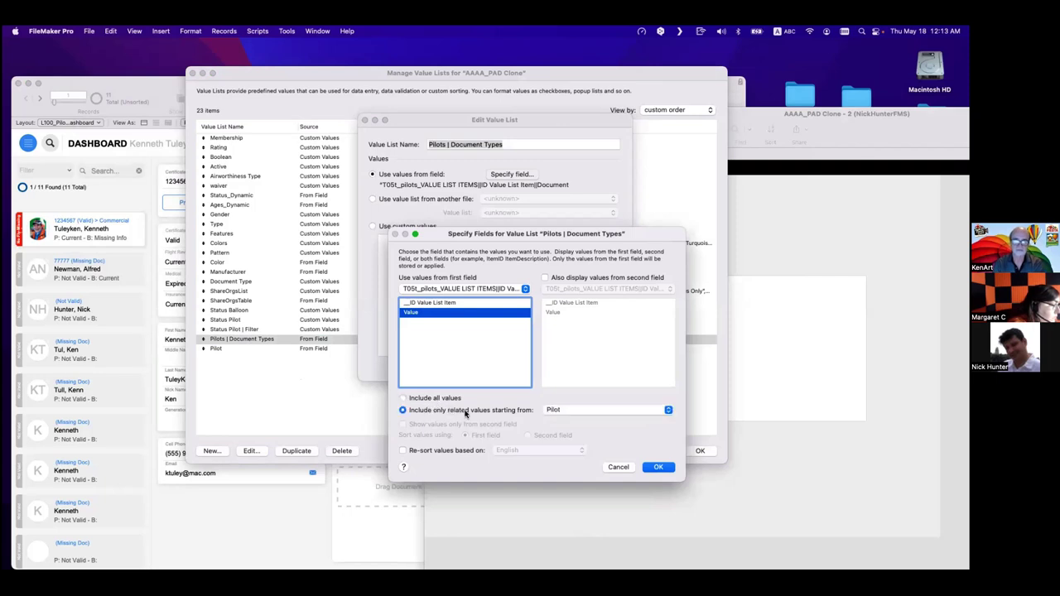
click(563, 411)
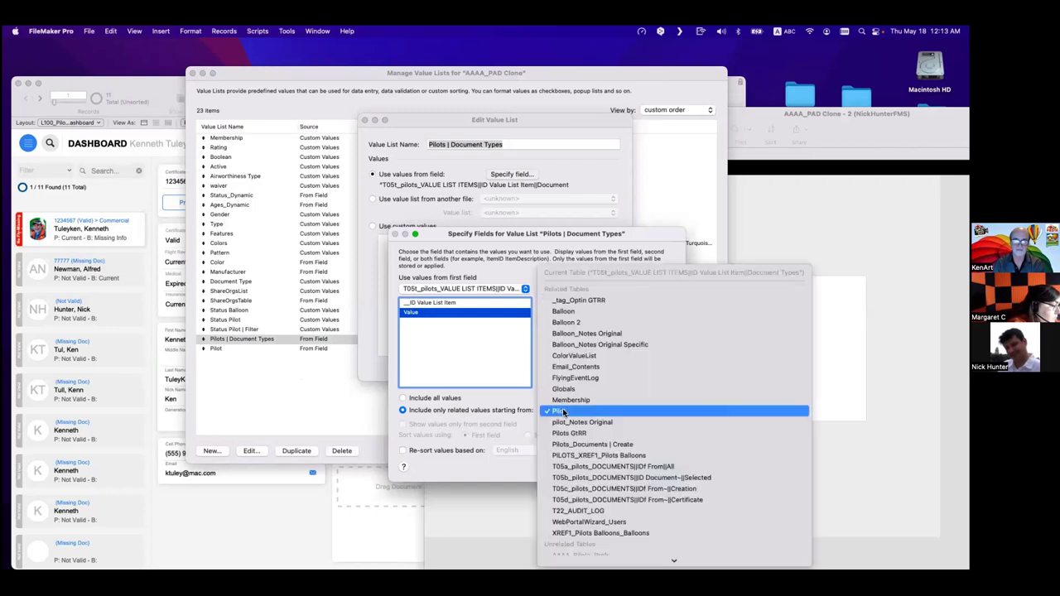
click(553, 411)
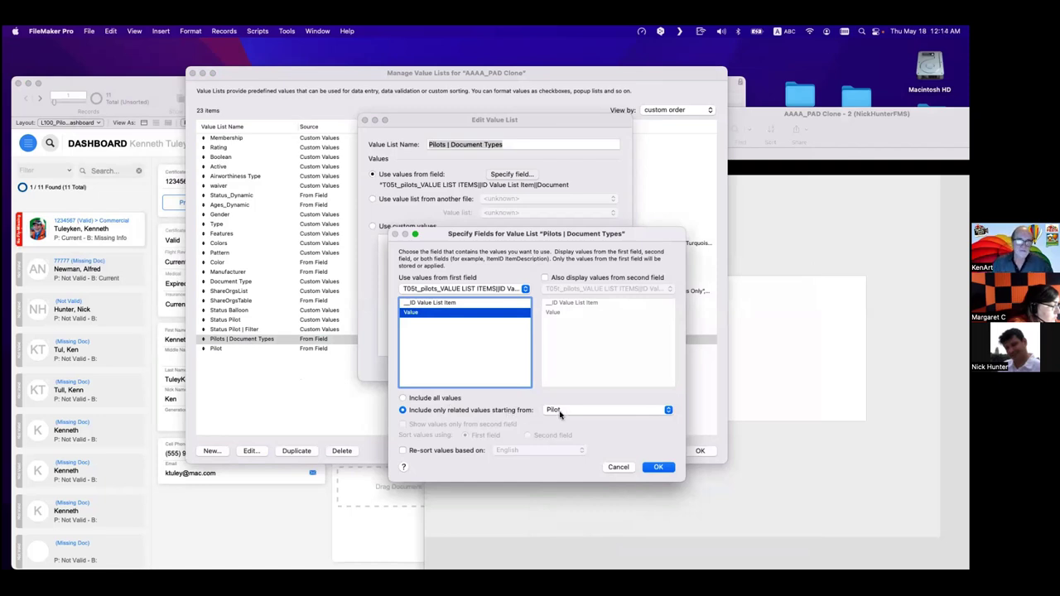
key(Return)
key(Return)
key(Return)
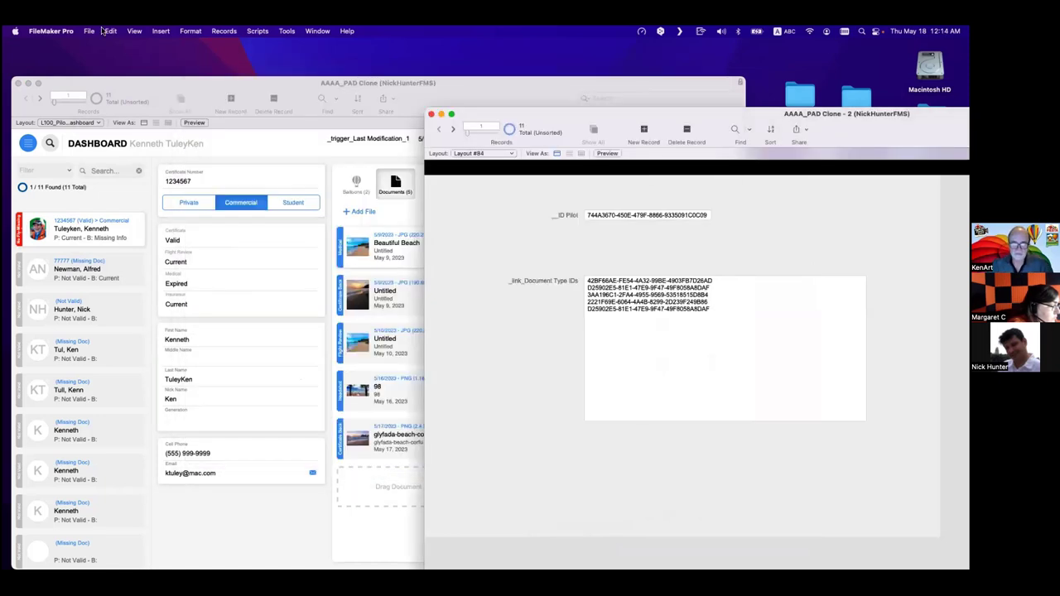
Open the database's relationships graph and examine the Value field of T05t_pilots_VALUE LIST ITEMS together with the Pilot table occurrence.
click(89, 30)
mouse_move(124, 122)
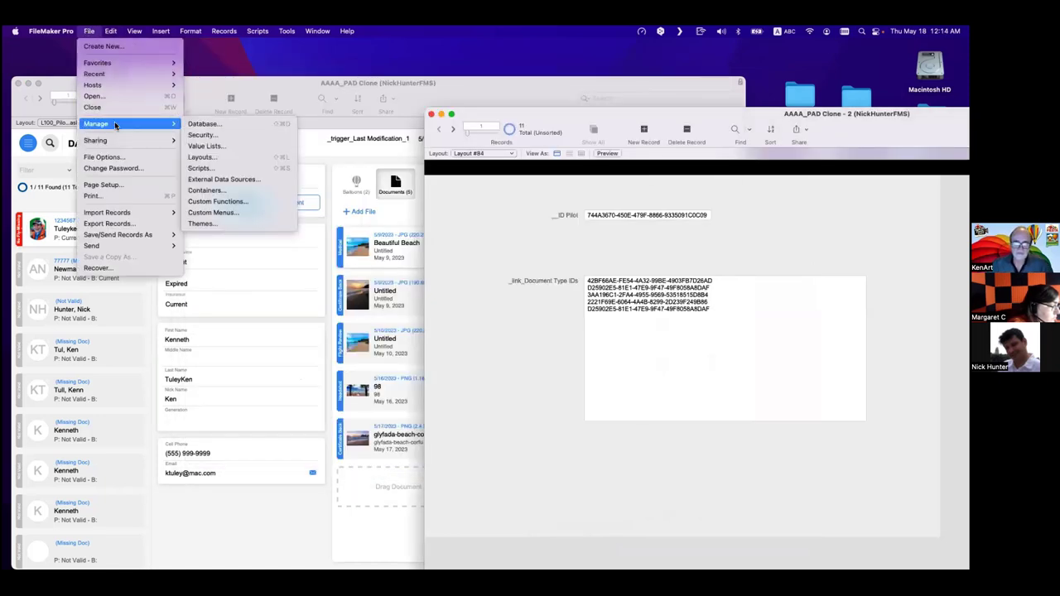
click(220, 126)
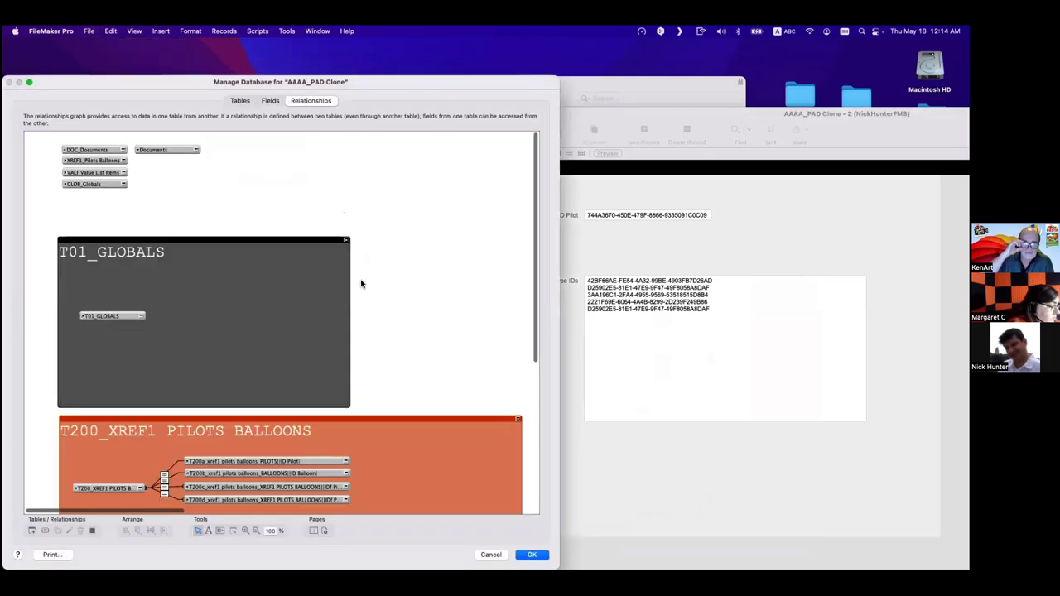
scroll(360, 284, right, 10)
click(490, 425)
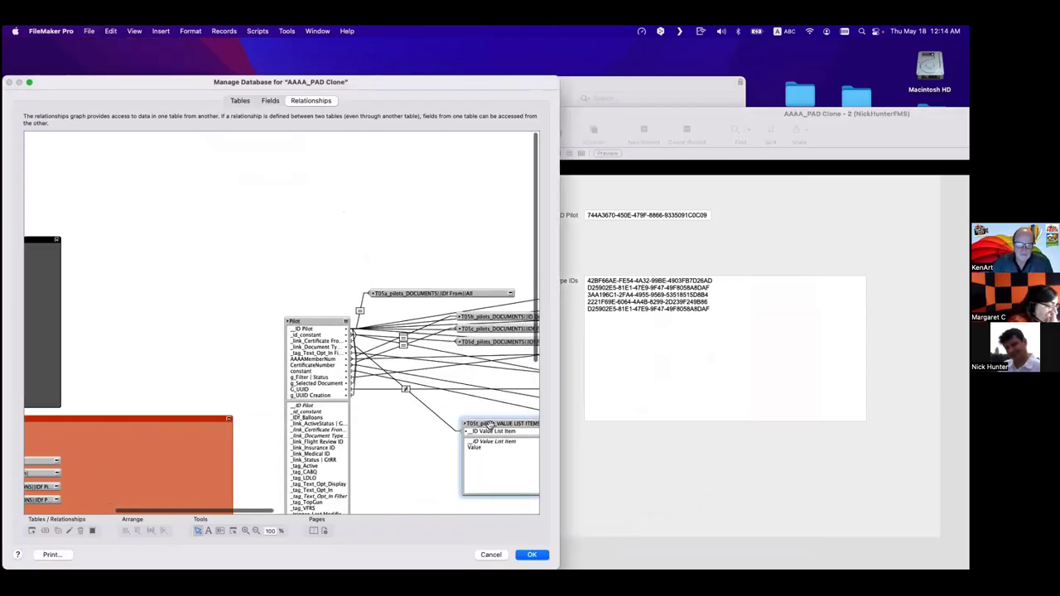
click(478, 447)
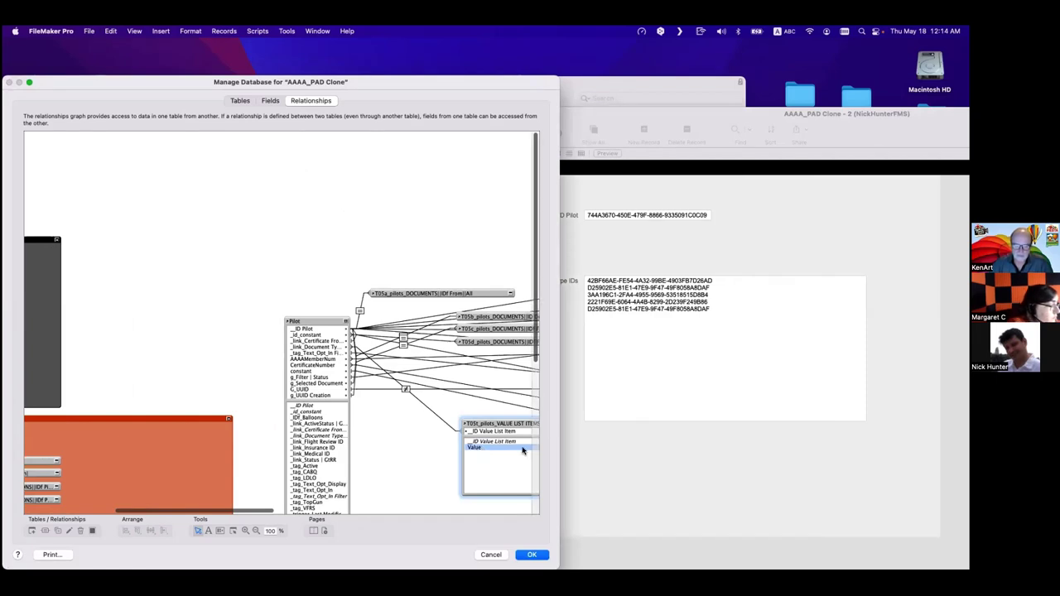
click(313, 322)
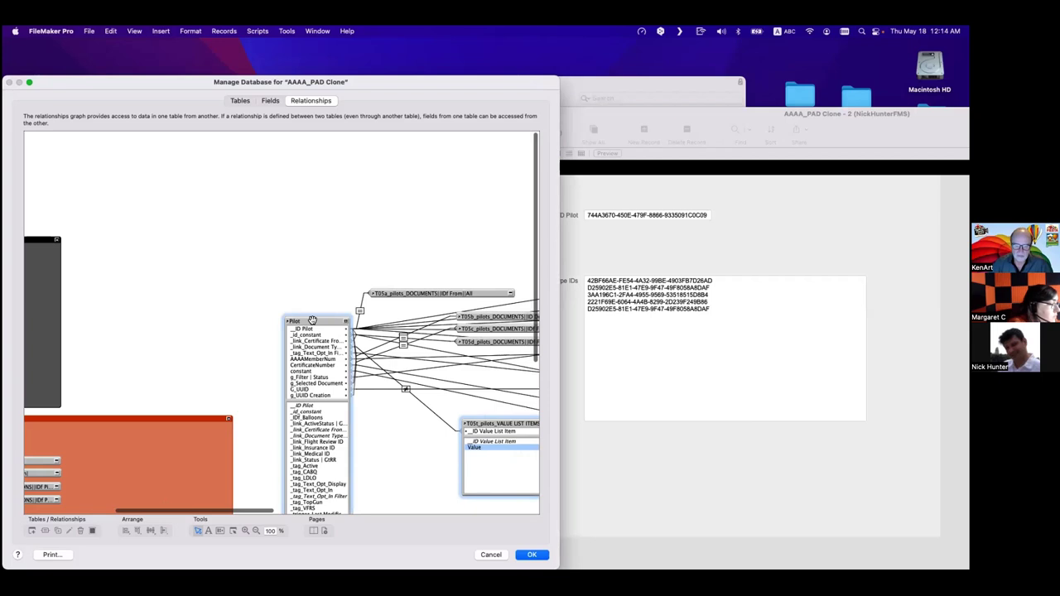
Inspect the not-equal match between Pilot's _link_Document Type IDs and __ID Value List Item, and leave the database definitions by discarding all changes.
click(375, 416)
double_click(406, 391)
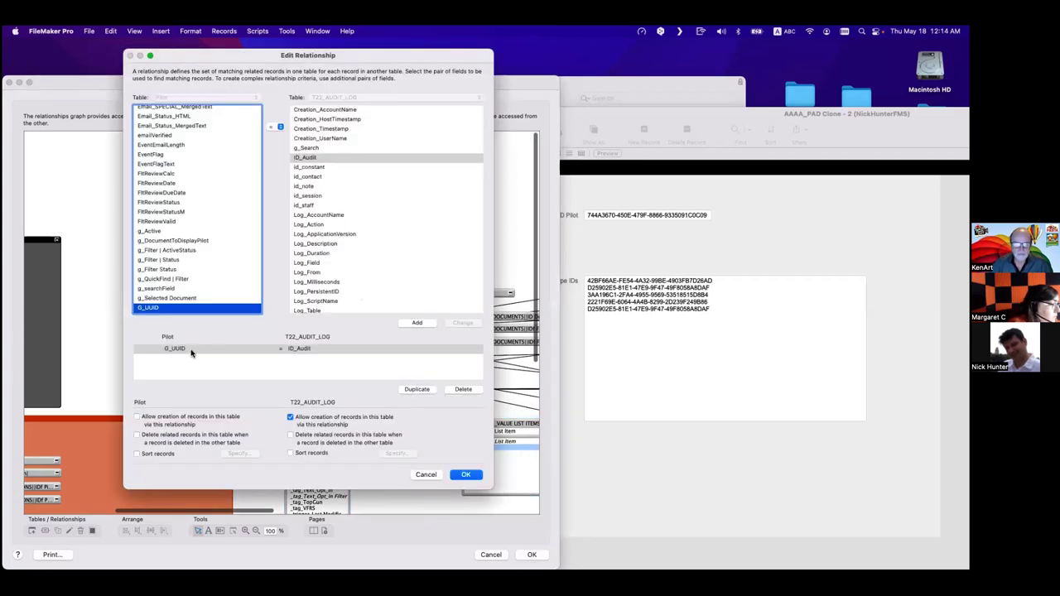
key(Return)
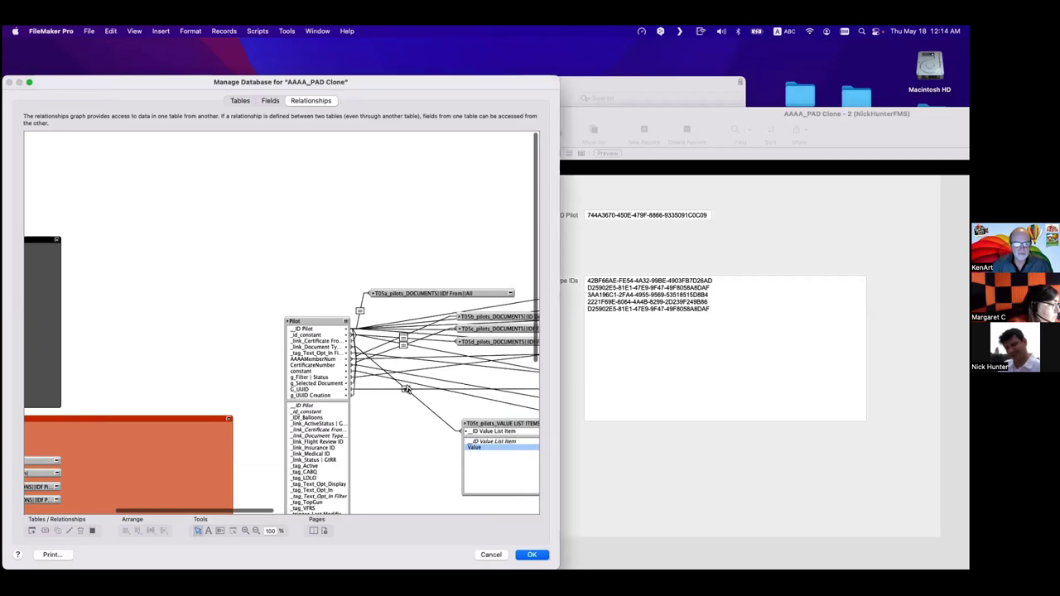
double_click(405, 390)
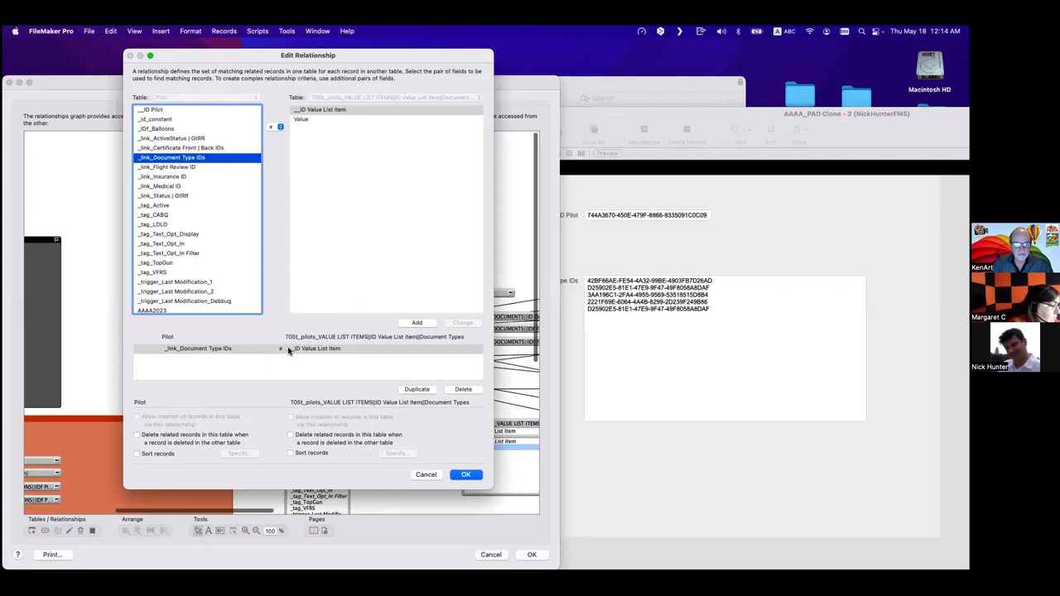
key(Escape)
key(Escape)
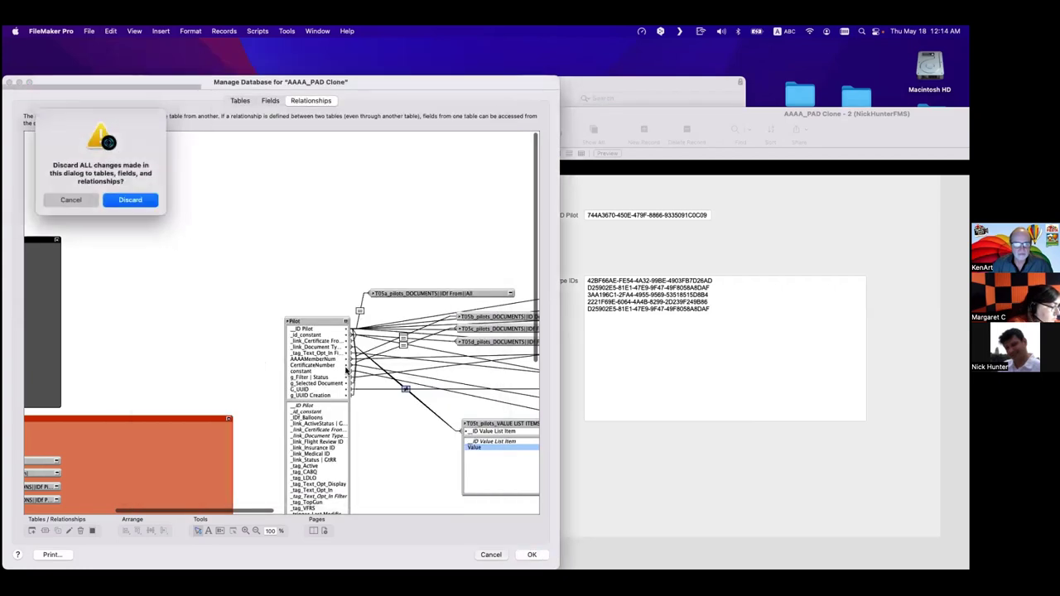
key(Escape)
key(Escape)
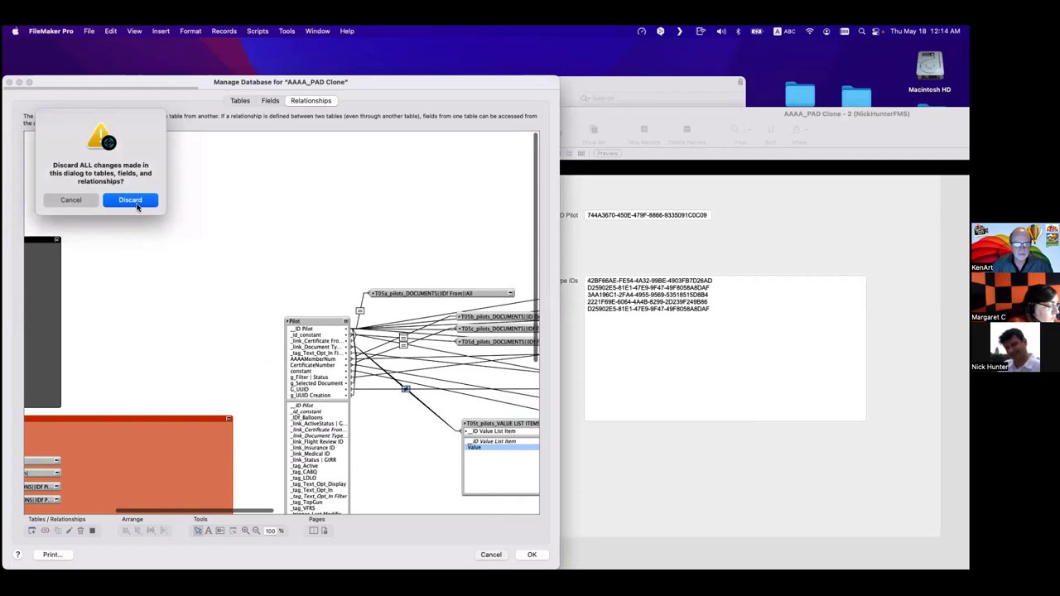
click(130, 199)
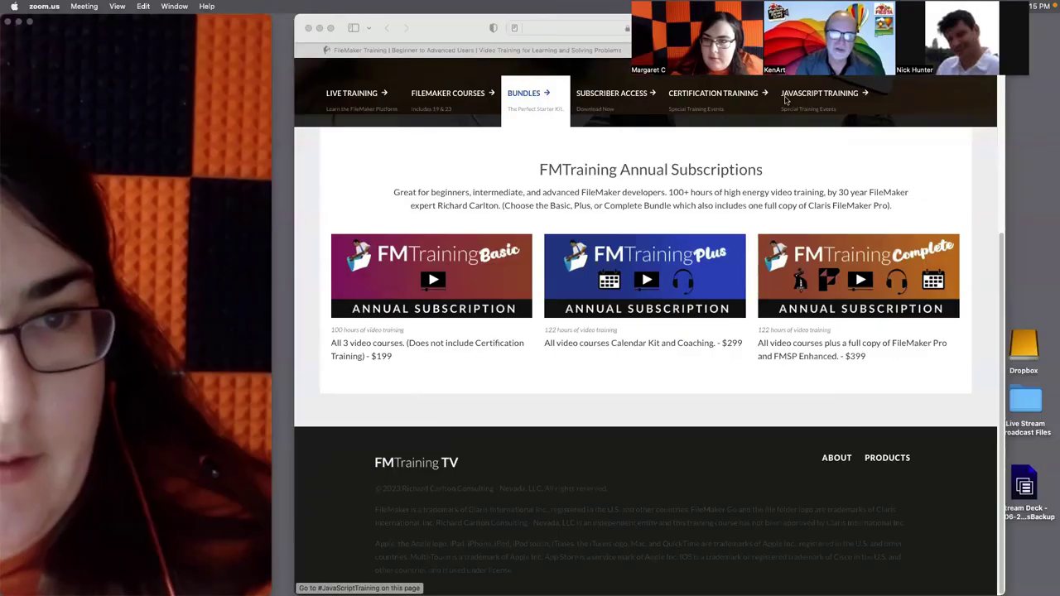
Switch to Safari, move its window clear of the movie files on the desktop, and play the Livestream closing credits video.
click(420, 47)
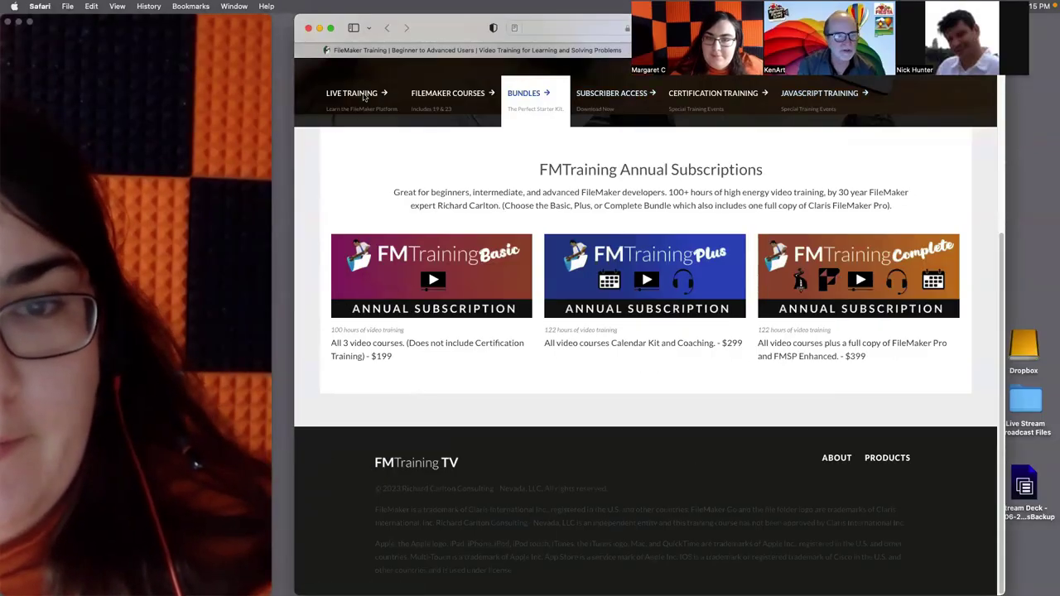
drag(737, 137, 849, 193)
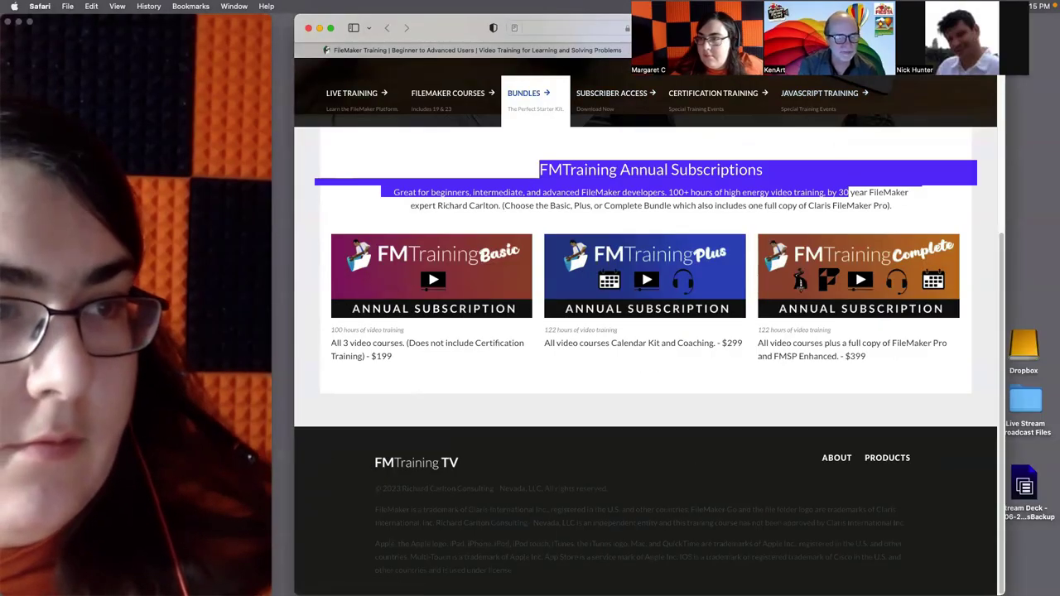
drag(882, 35, 669, 219)
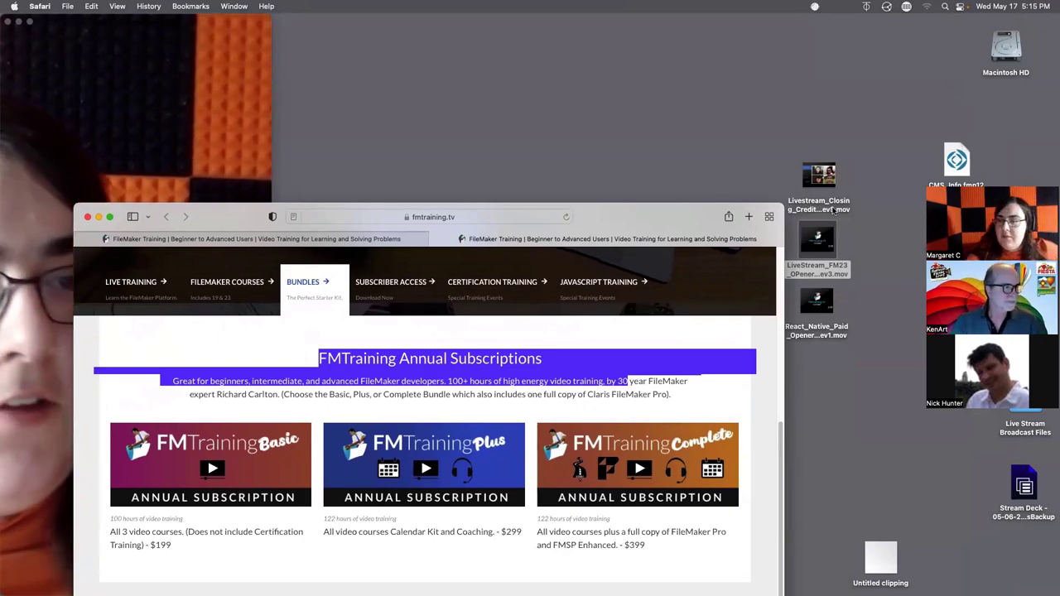
click(832, 178)
double_click(832, 179)
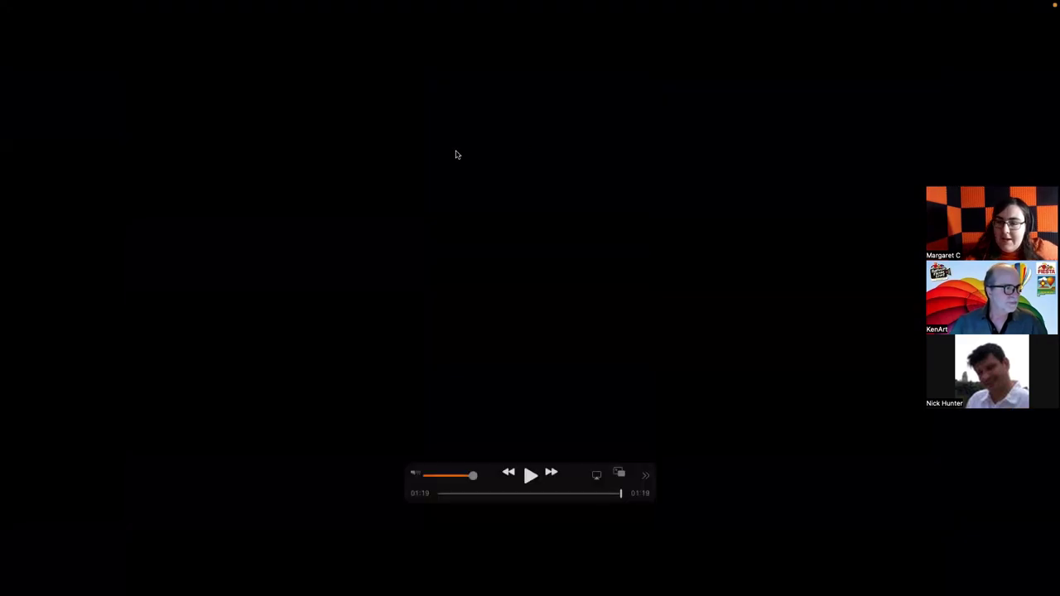
key(space)
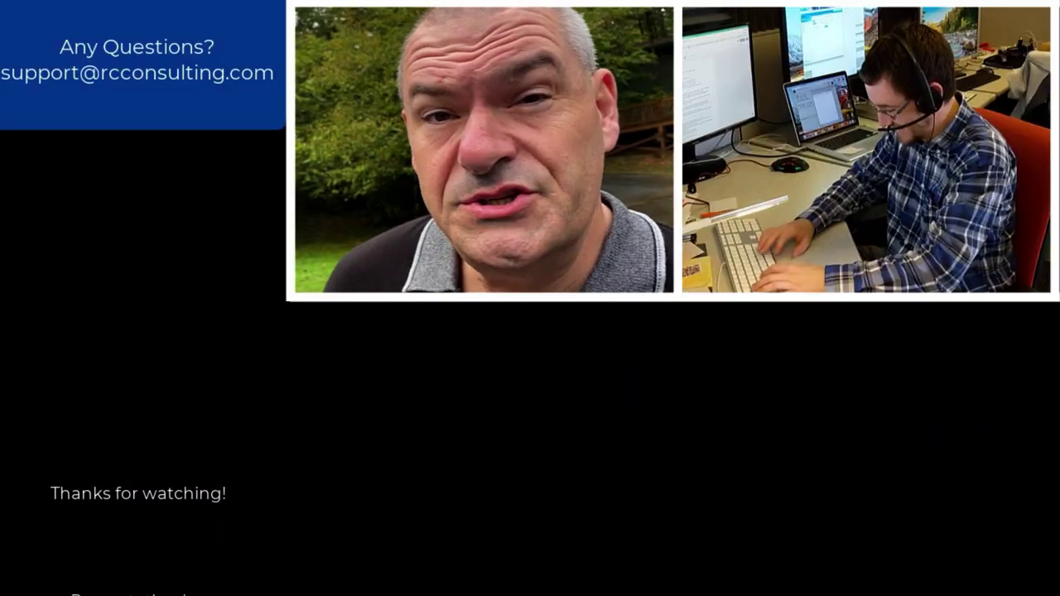